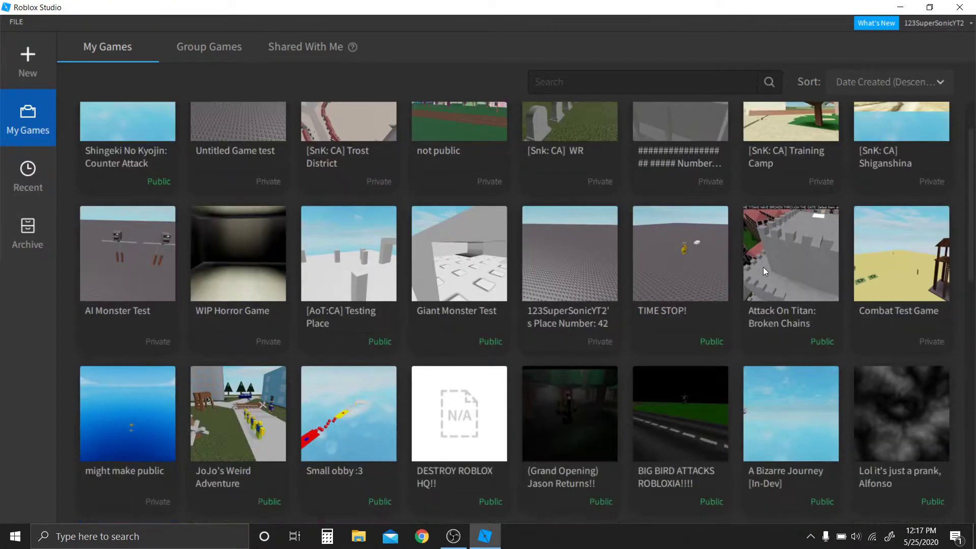
- Look through the personal, group and shared game lists, ending on the personal games
scroll(763, 267, up, 12)
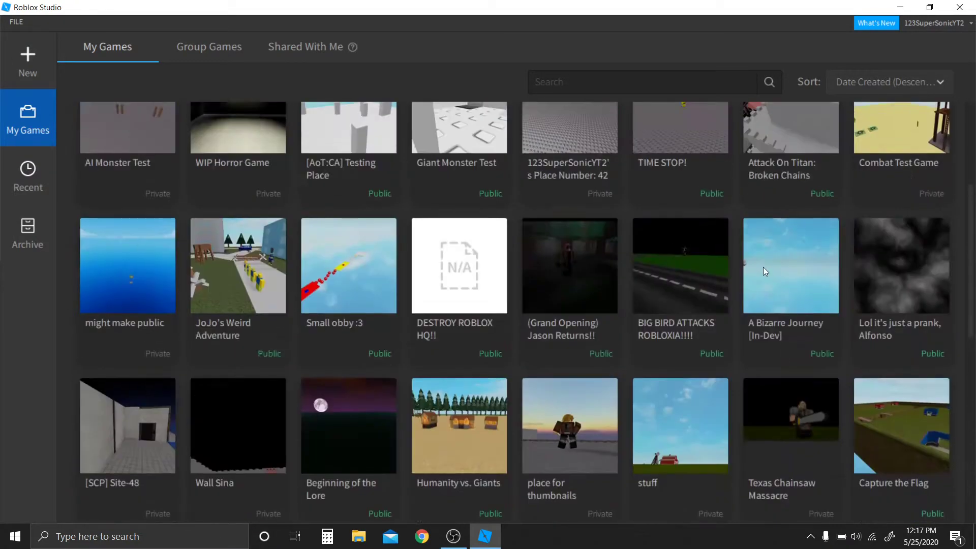
scroll(243, 385, down, 7)
scroll(243, 385, down, 7)
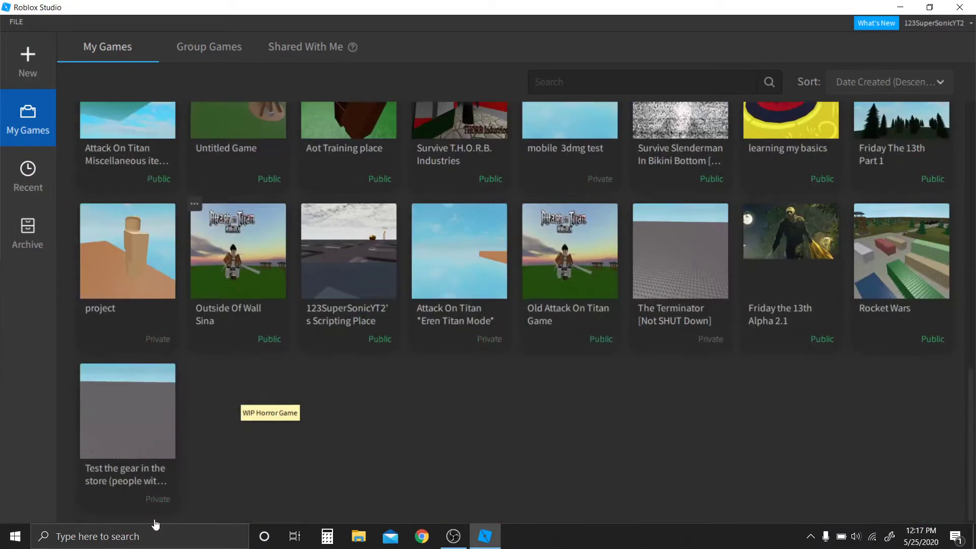
scroll(287, 241, up, 11)
scroll(287, 242, up, 3)
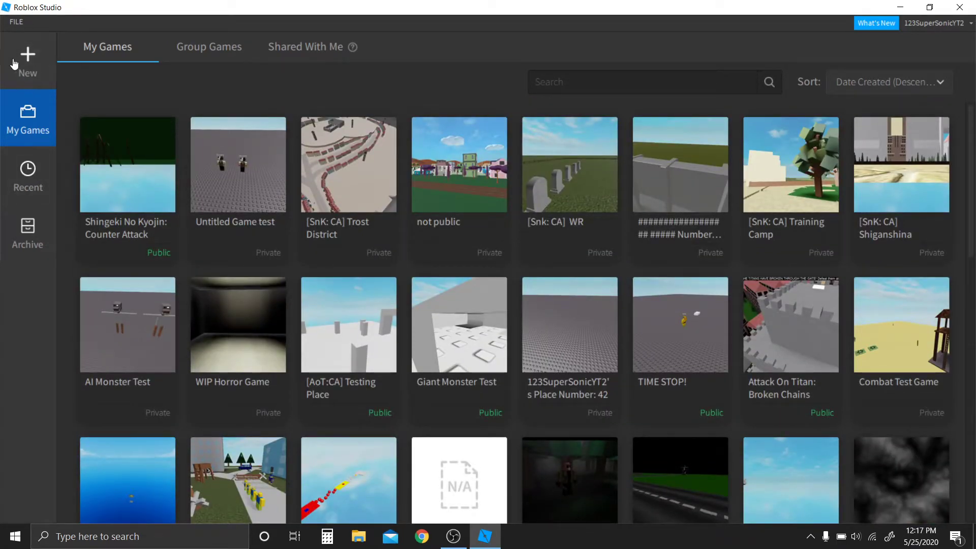
click(210, 51)
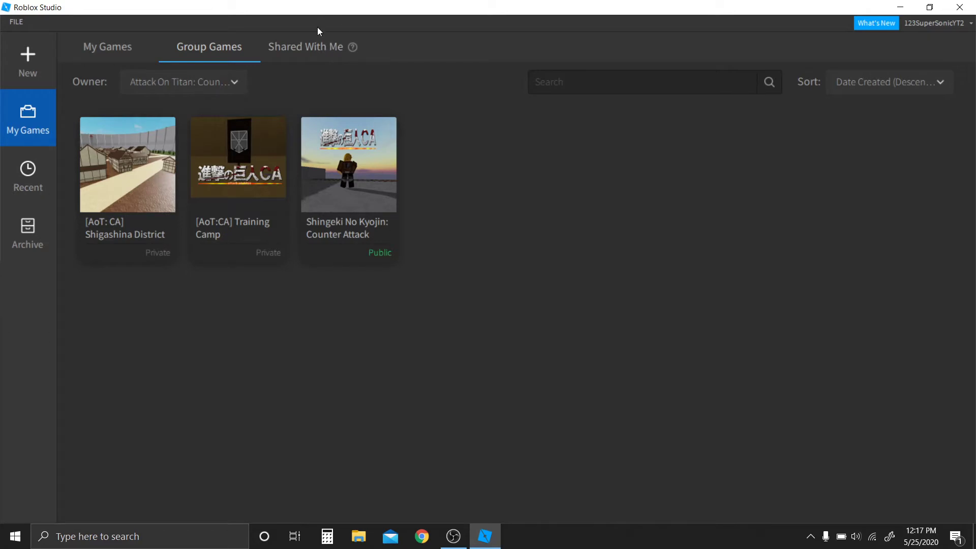
click(321, 49)
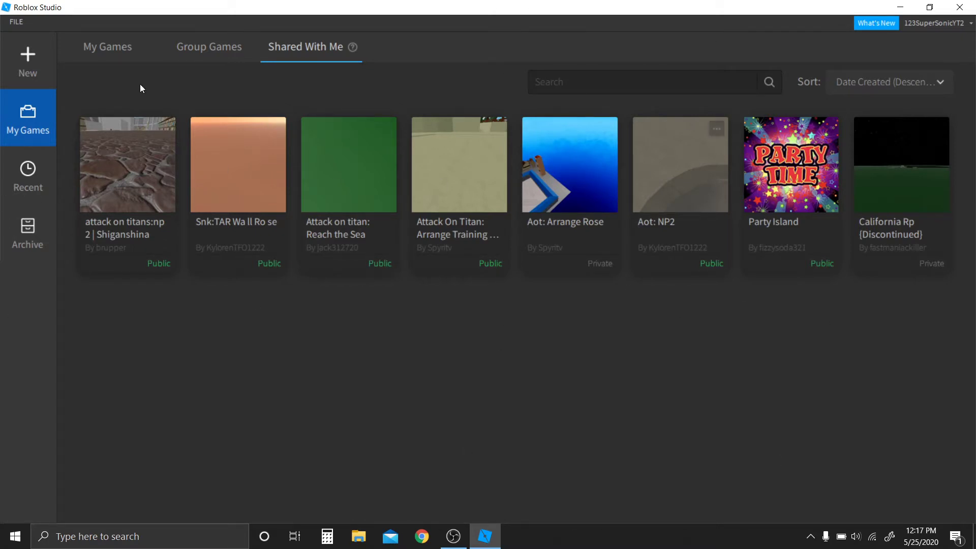
click(116, 57)
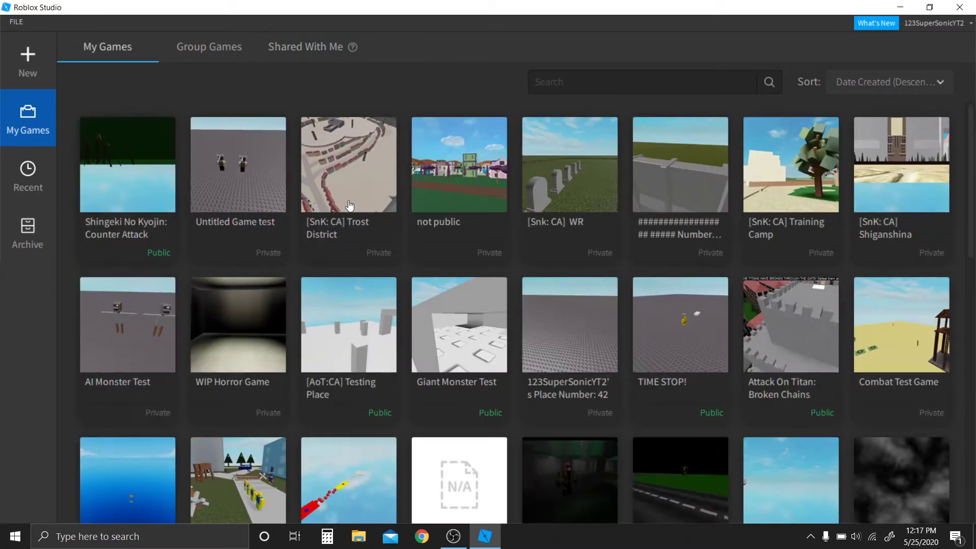
- Look through the recently opened games and the archived games
click(44, 190)
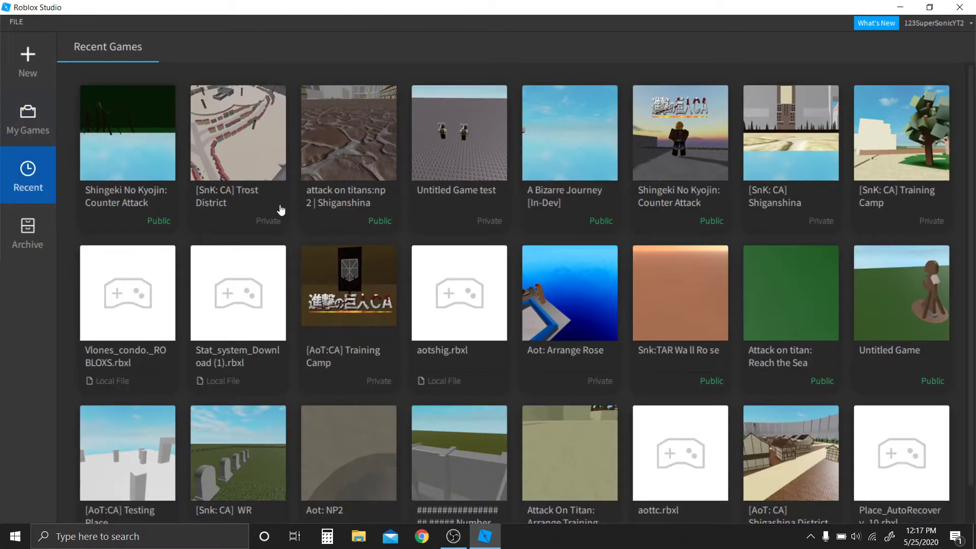
scroll(361, 363, down, 1)
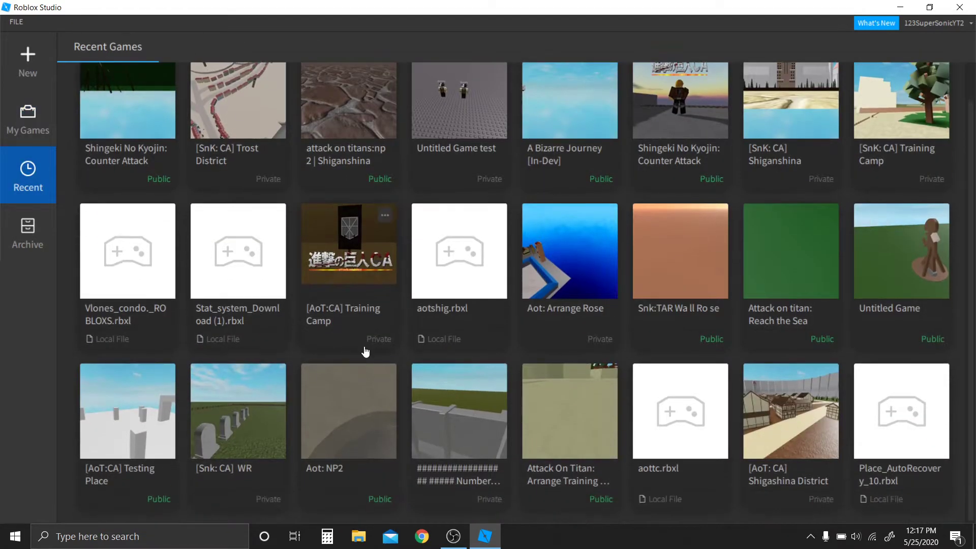
scroll(338, 241, up, 1)
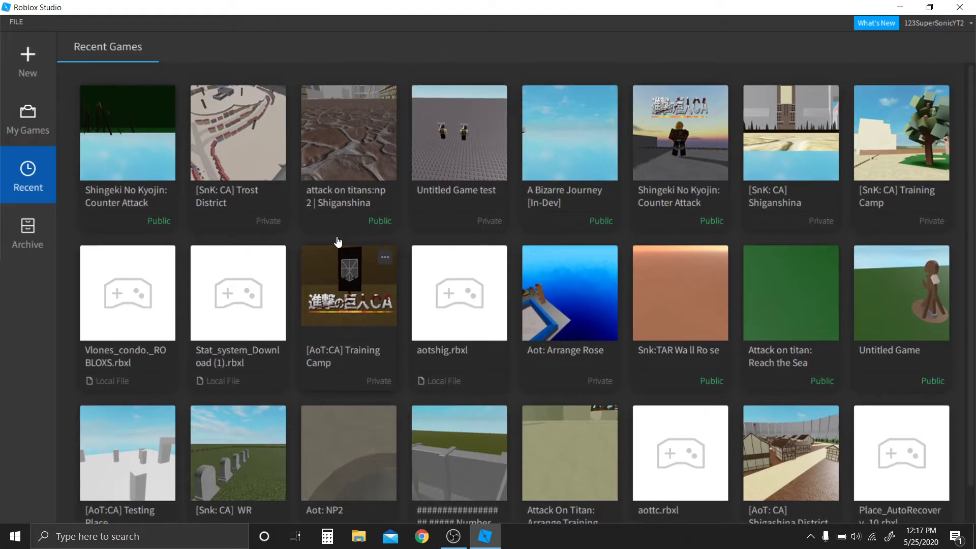
click(17, 238)
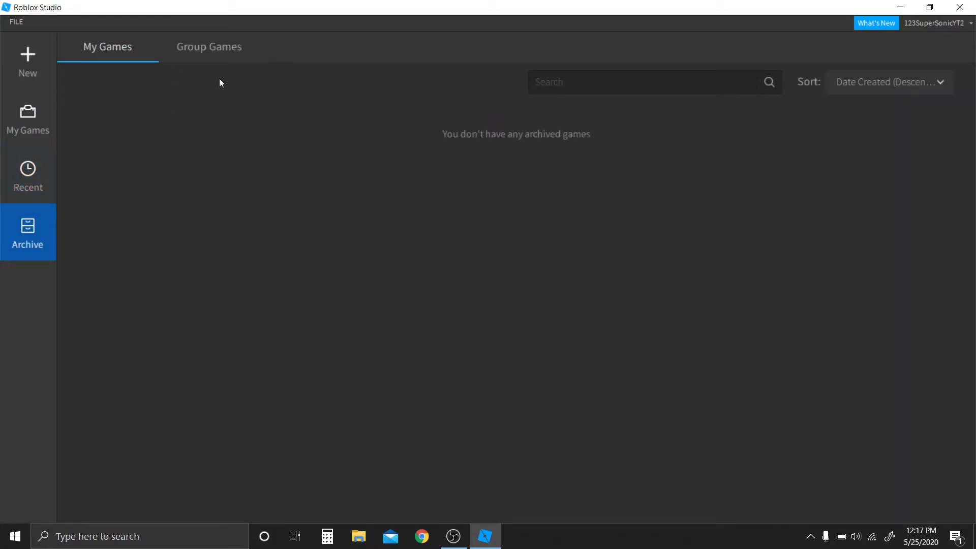
- Look through the templates for a new place, including the Theme and Gameplay categories
click(8, 65)
click(106, 47)
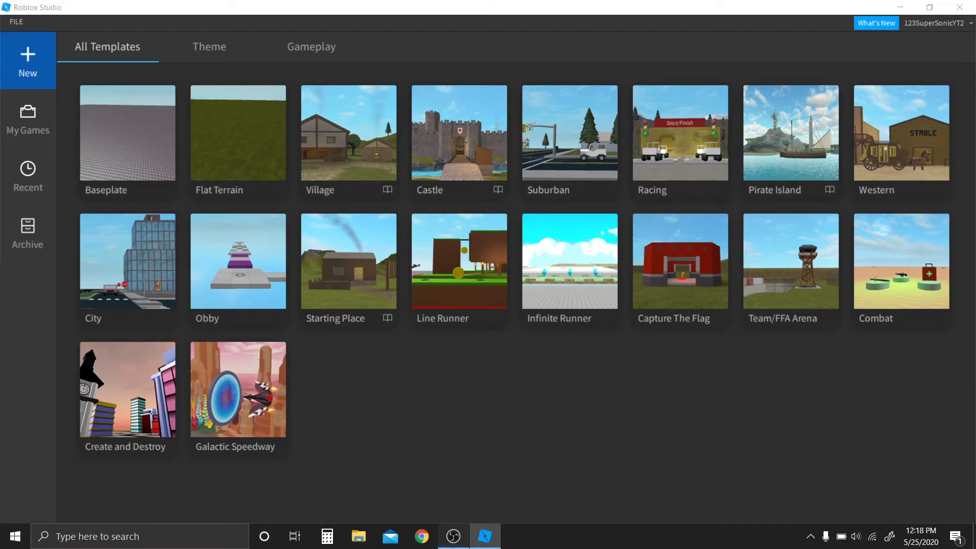
click(455, 538)
click(449, 508)
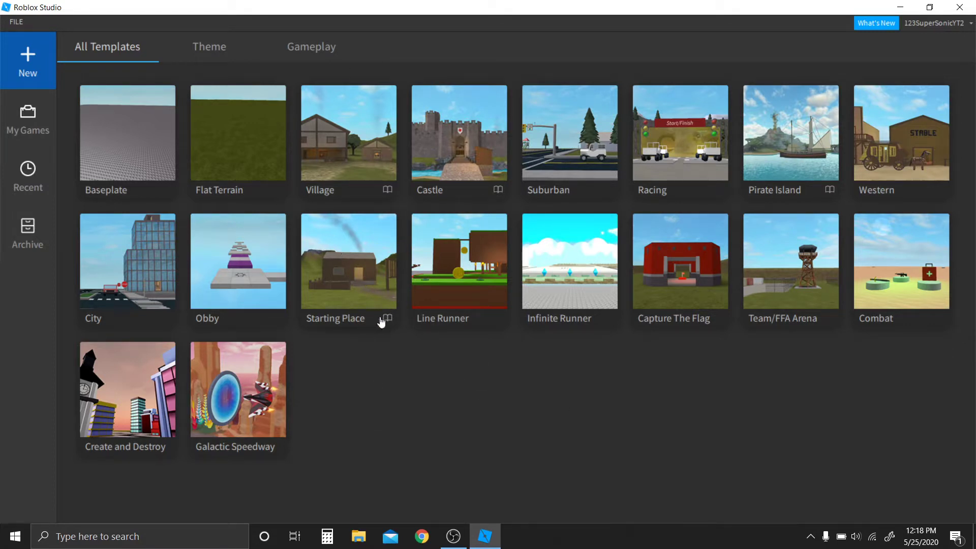
click(208, 48)
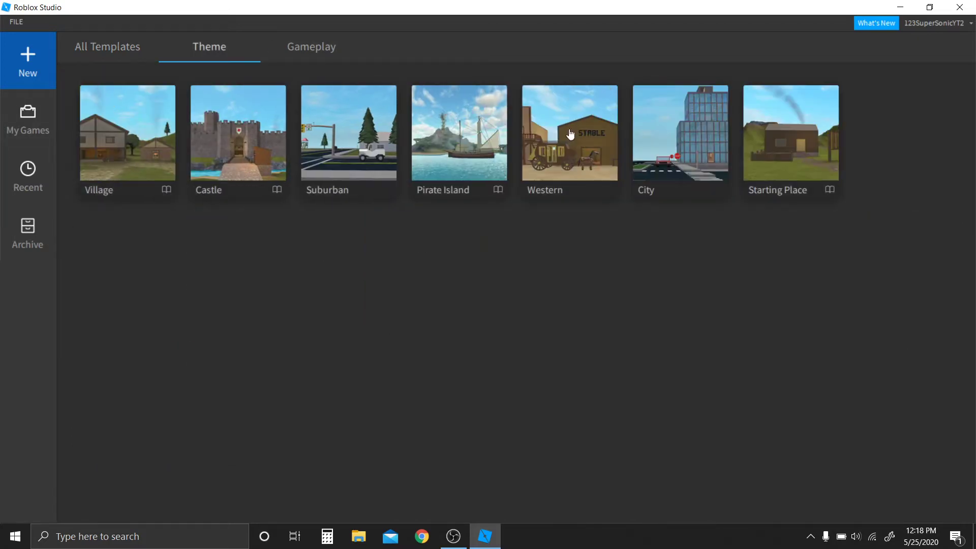
click(309, 55)
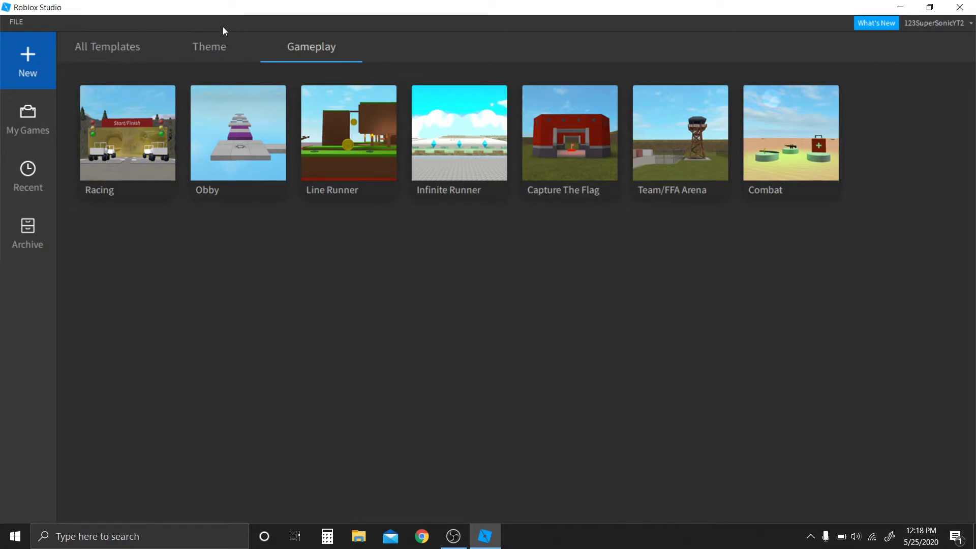
click(214, 46)
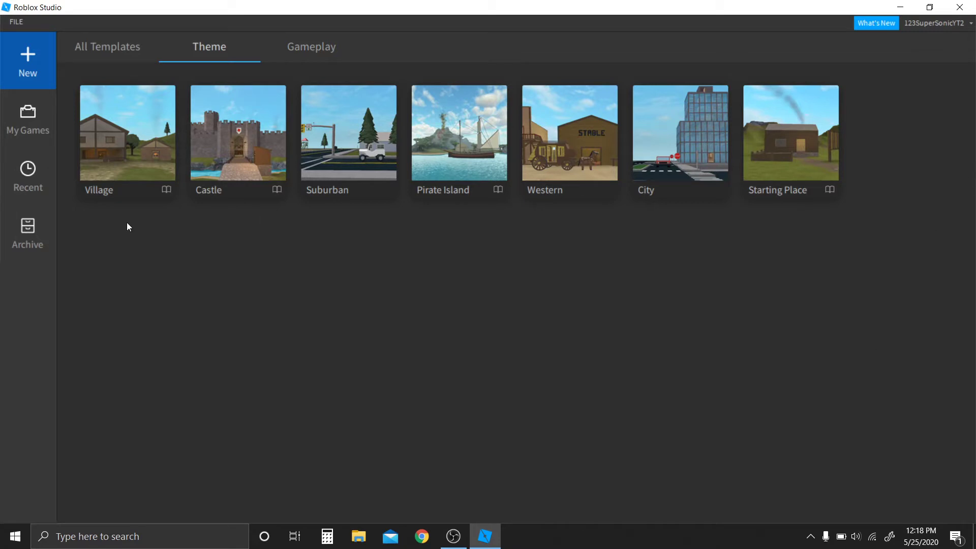
- Create a new place from the Baseplate template and close the Game panel
click(115, 45)
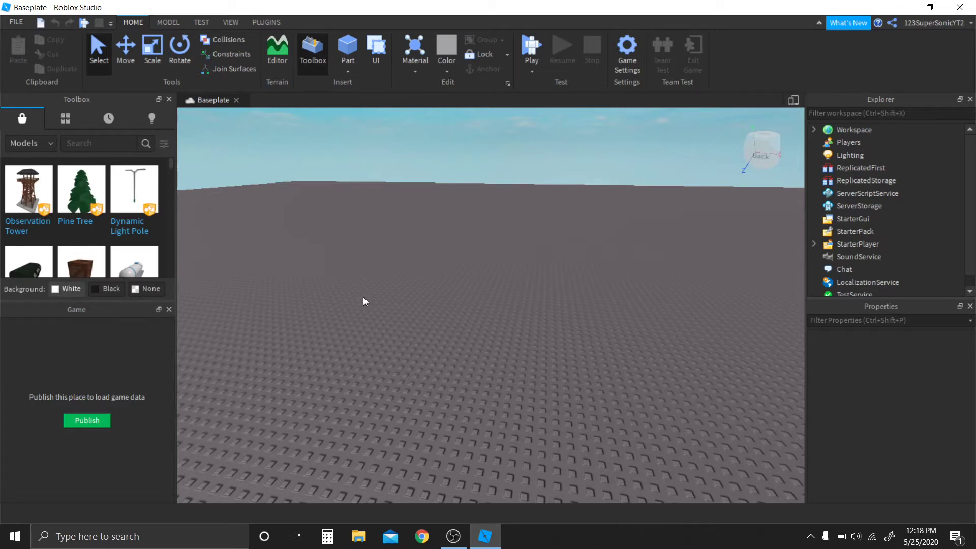
right_drag(363, 297, 363, 296)
right_drag(491, 353, 493, 353)
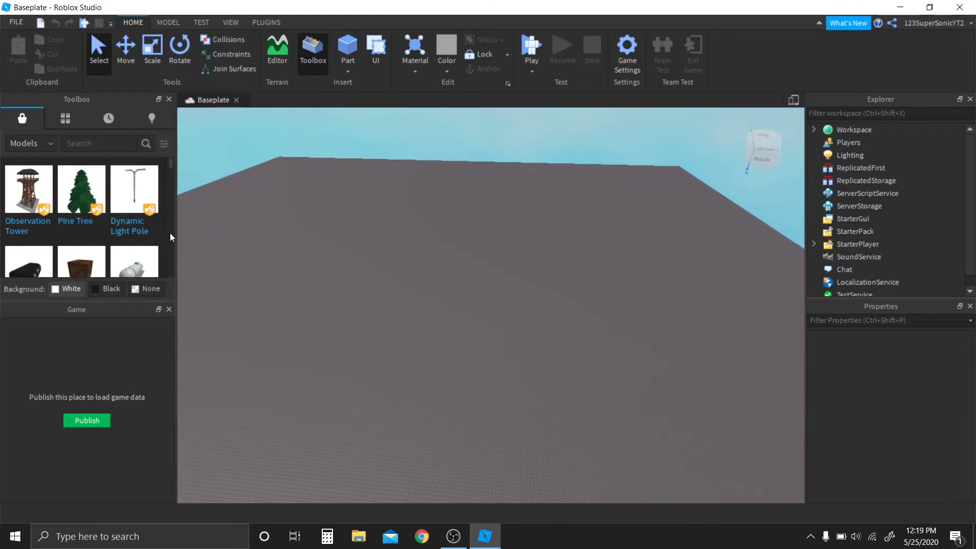
click(168, 310)
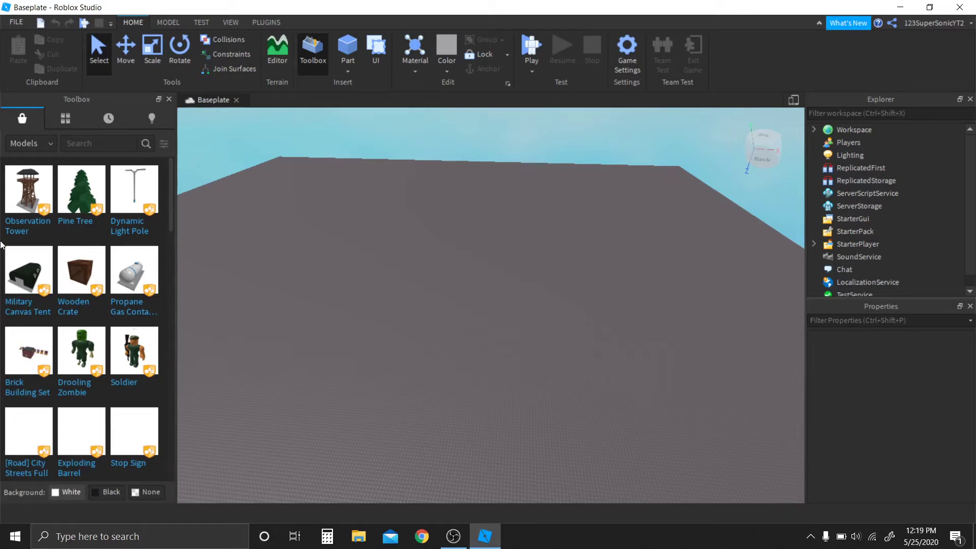
- Browse the Toolbox's marketplace models, inventory models, recent models and own creations
scroll(128, 291, down, 10)
scroll(128, 291, up, 10)
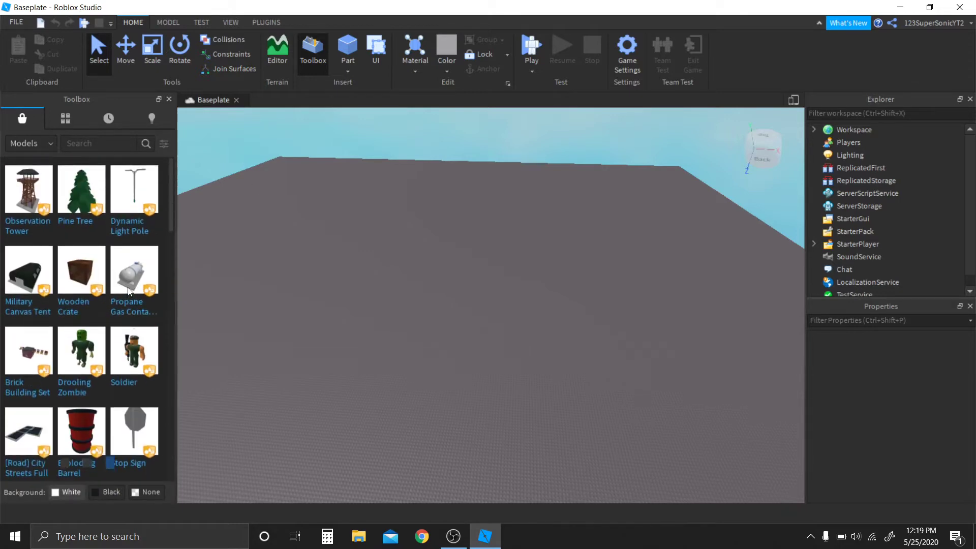
click(60, 123)
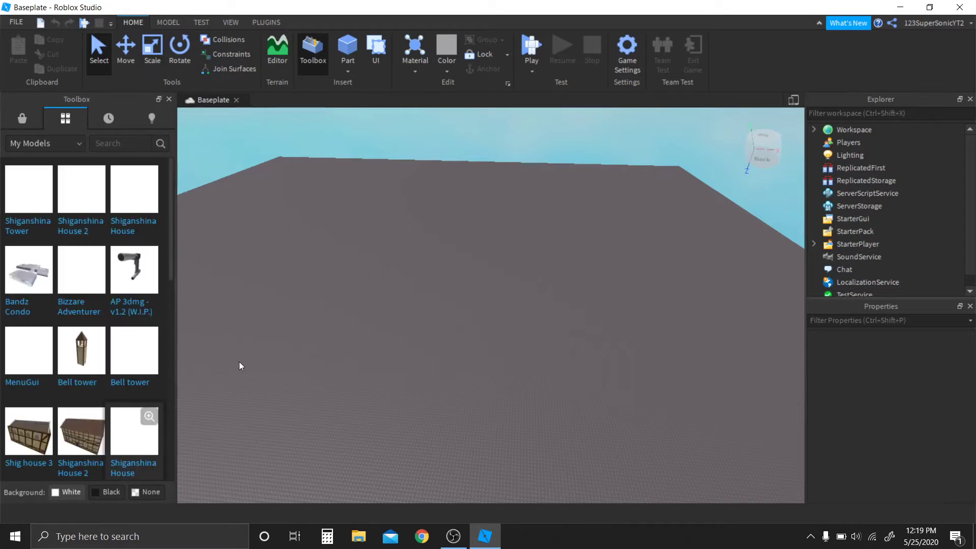
scroll(84, 294, down, 5)
click(13, 117)
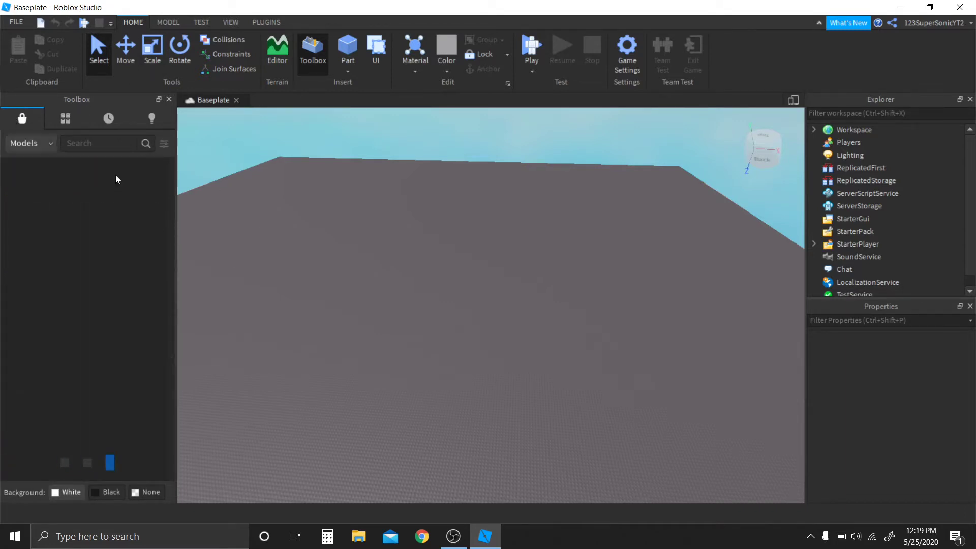
click(109, 118)
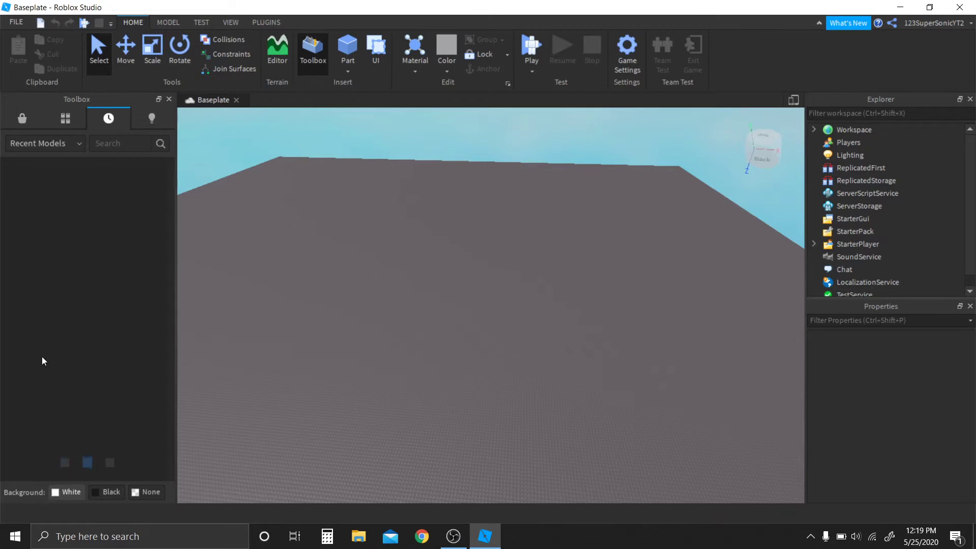
click(161, 120)
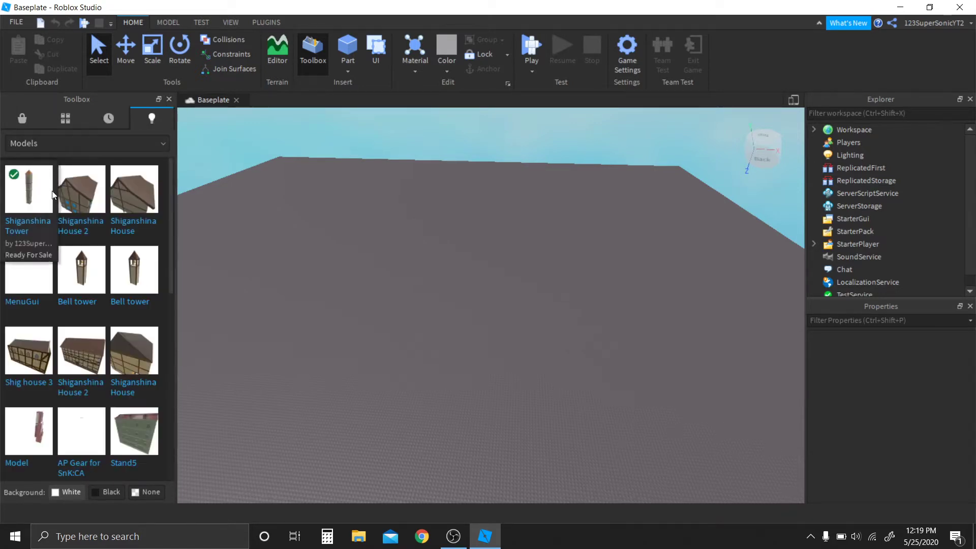
scroll(93, 433, down, 6)
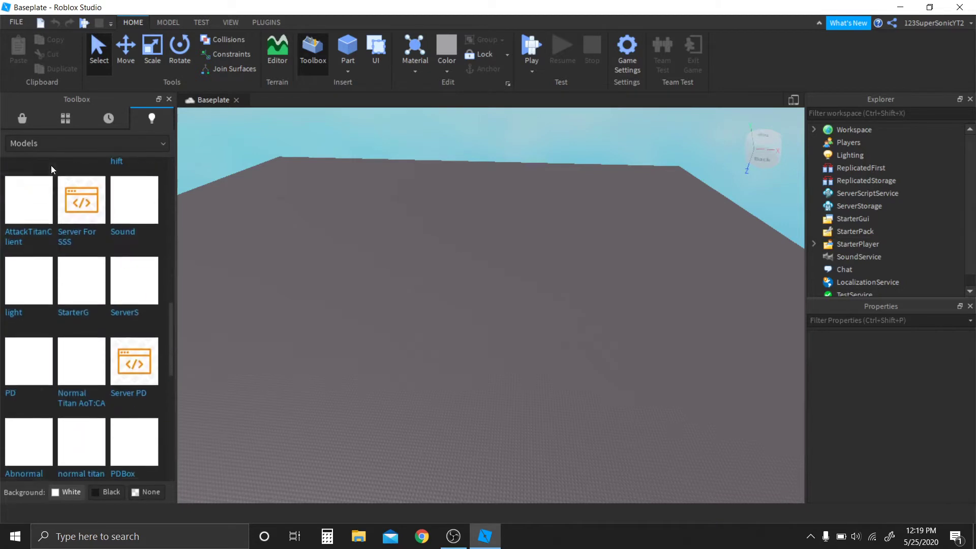
scroll(146, 307, up, 10)
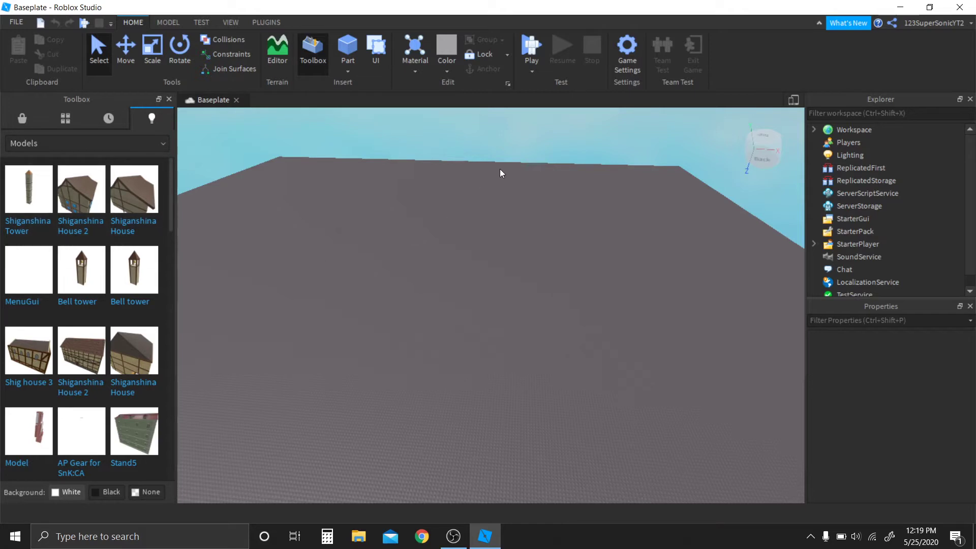
mouse_move(501, 173)
right_down()
mouse_move(440, 165)
mouse_move(499, 169)
right_up()
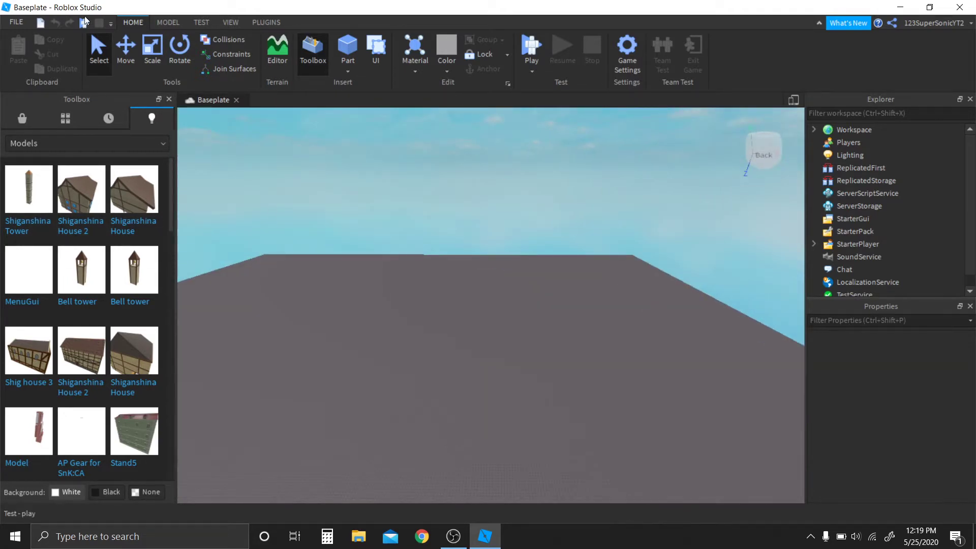
- Search the Toolbox inventory's My Models for "slender"
click(22, 116)
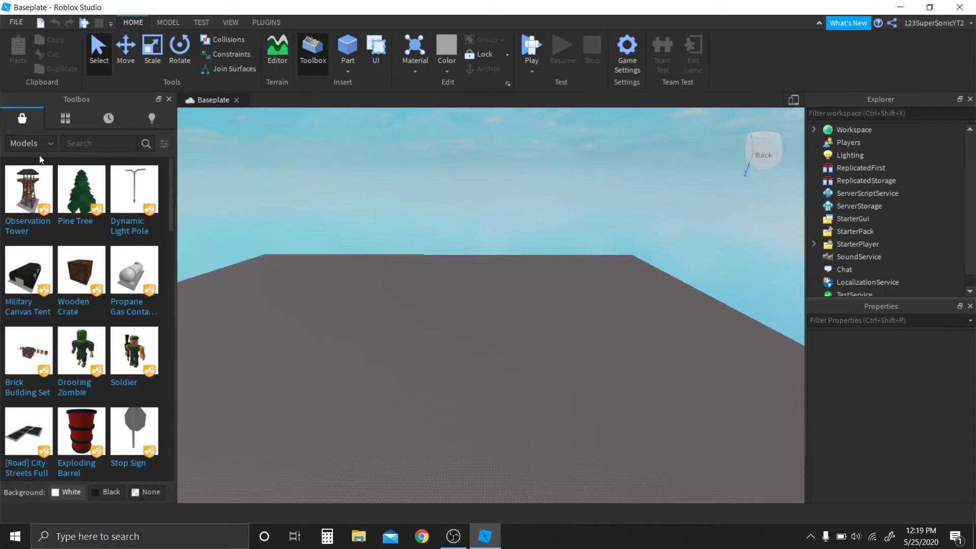
click(53, 115)
click(97, 148)
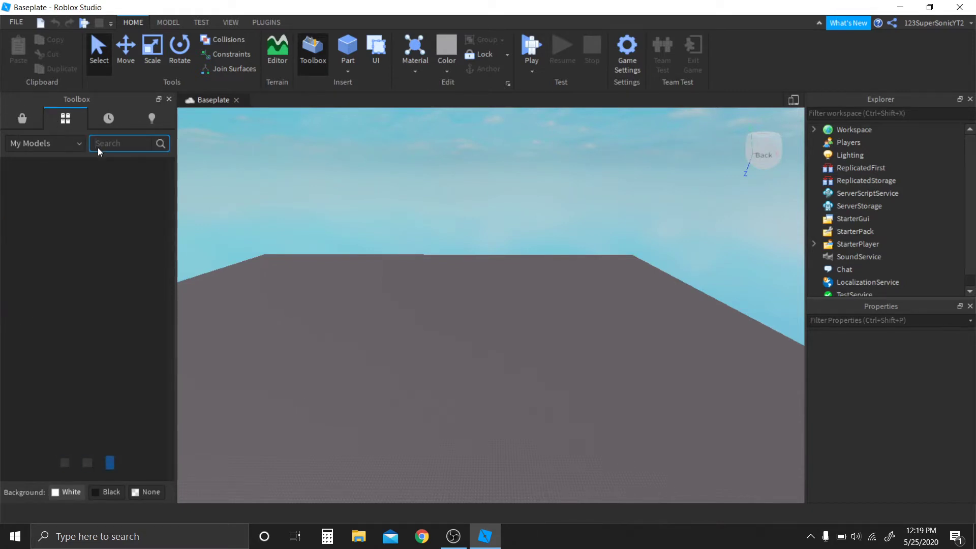
text(slender)
key(Return)
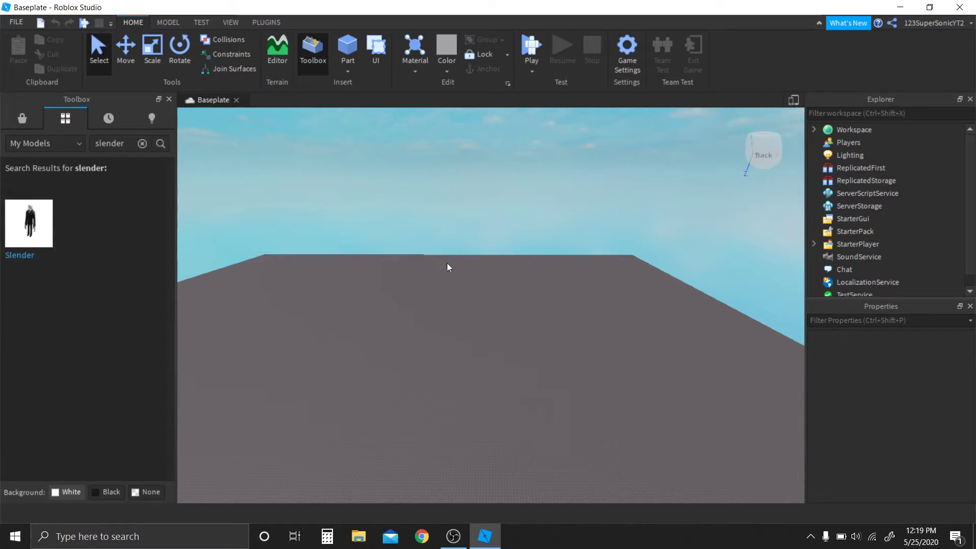
right_drag(447, 263, 447, 263)
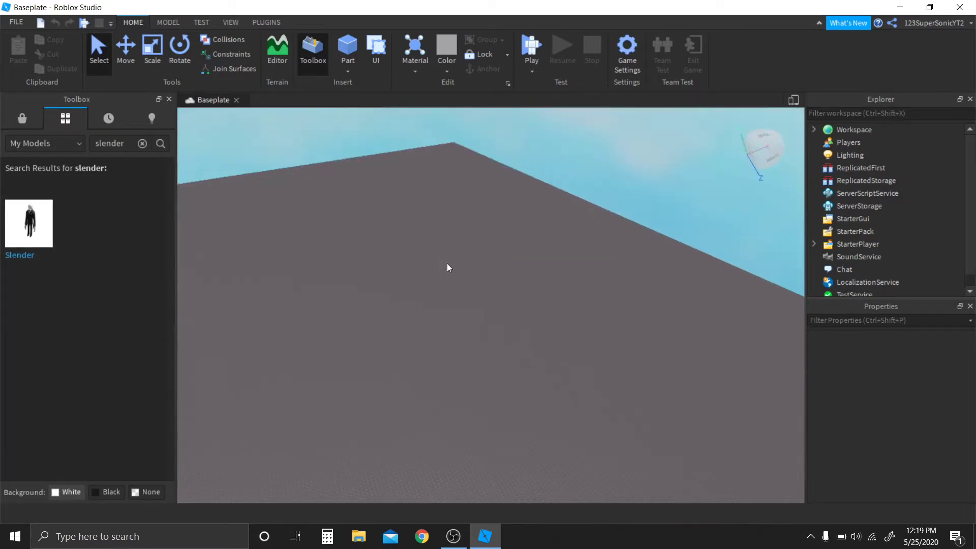
- Preview the Slender model, insert it into the baseplate and delete it from the workspace
click(43, 208)
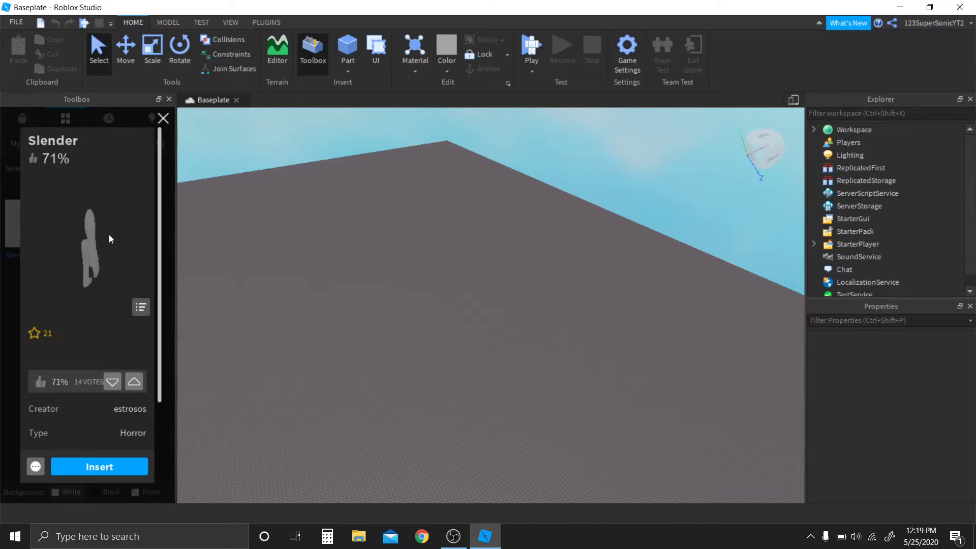
click(163, 118)
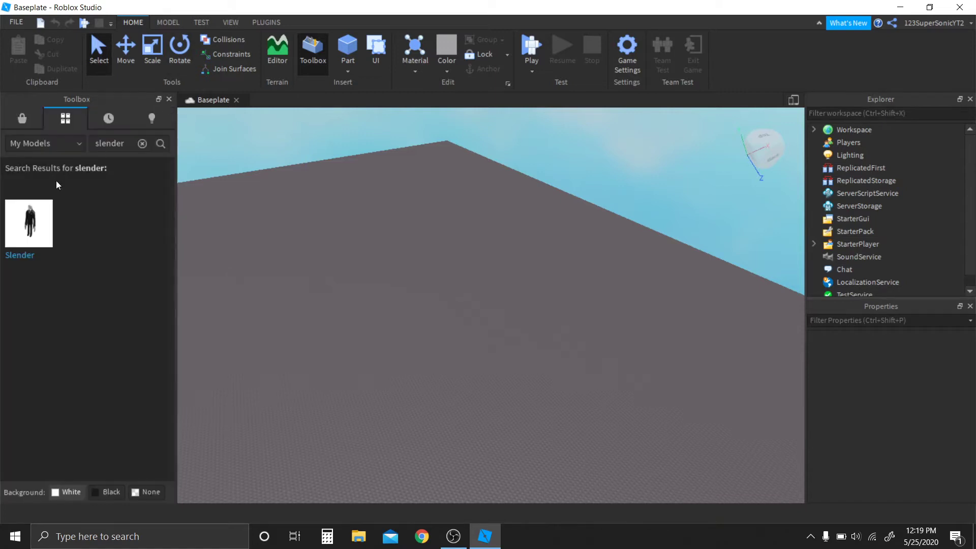
click(29, 224)
right_drag(569, 332, 569, 332)
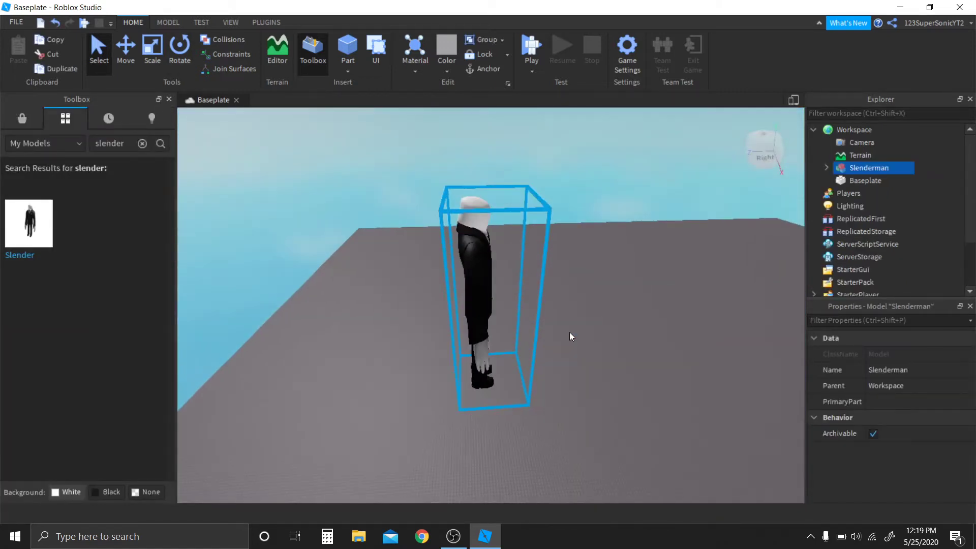
key(Delete)
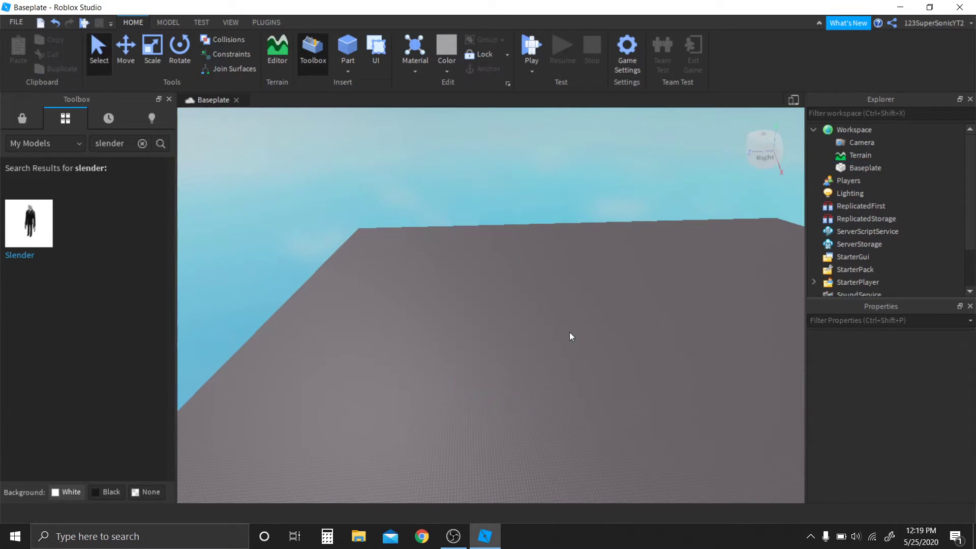
- Browse the Toolbox's recent models and own creations again to compare the two lists
click(141, 124)
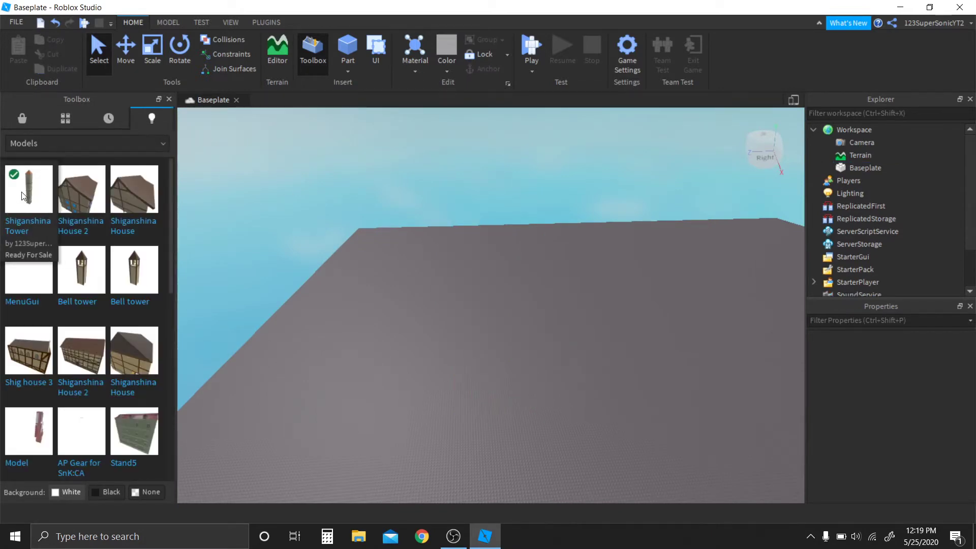
click(128, 131)
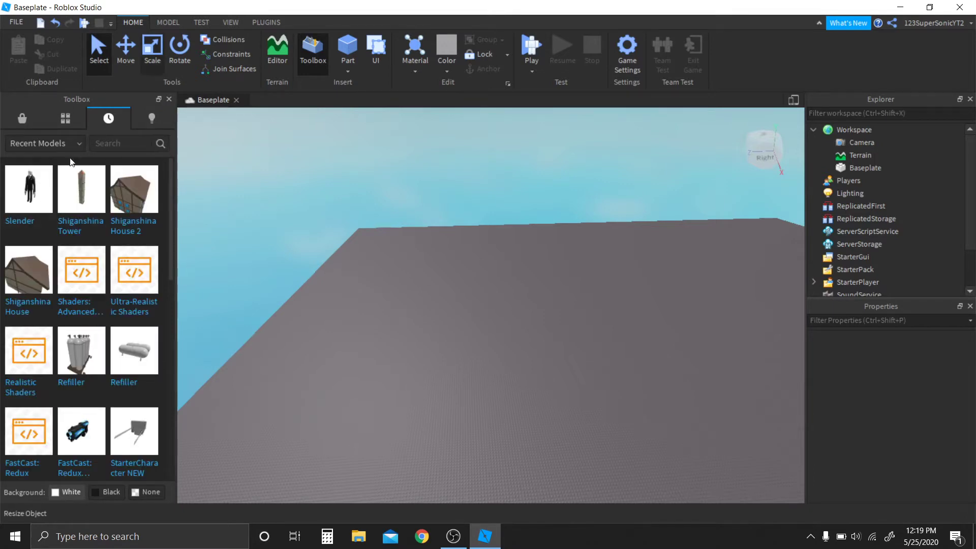
click(149, 115)
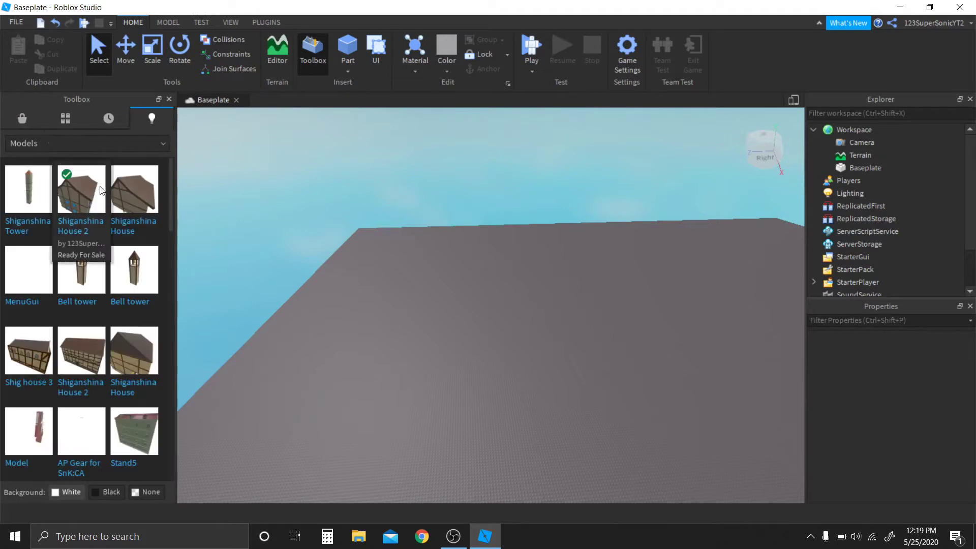
- Browse the Toolbox's marketplace models, looking through the list down to the Roleplay Name, BoomBox and Grass entries
click(11, 124)
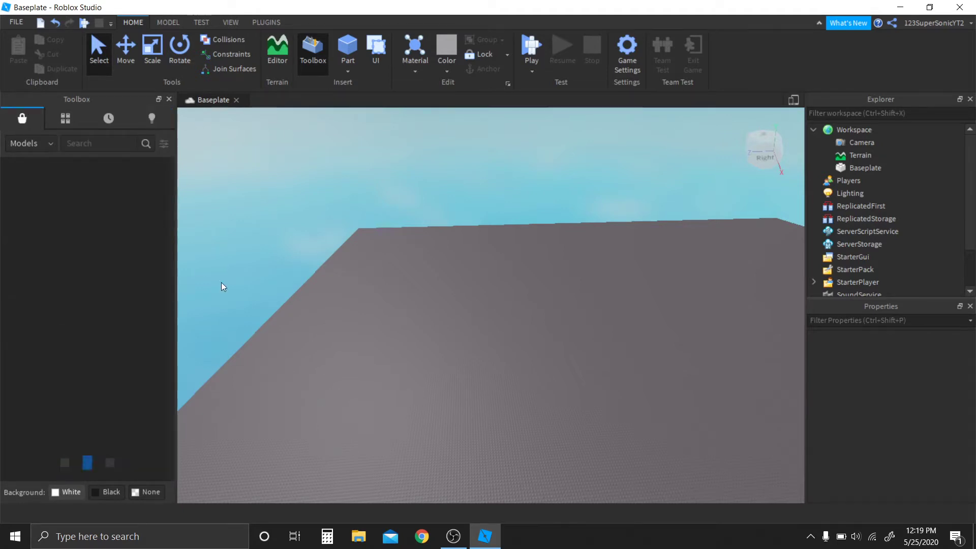
right_drag(479, 301, 480, 301)
scroll(109, 342, down, 8)
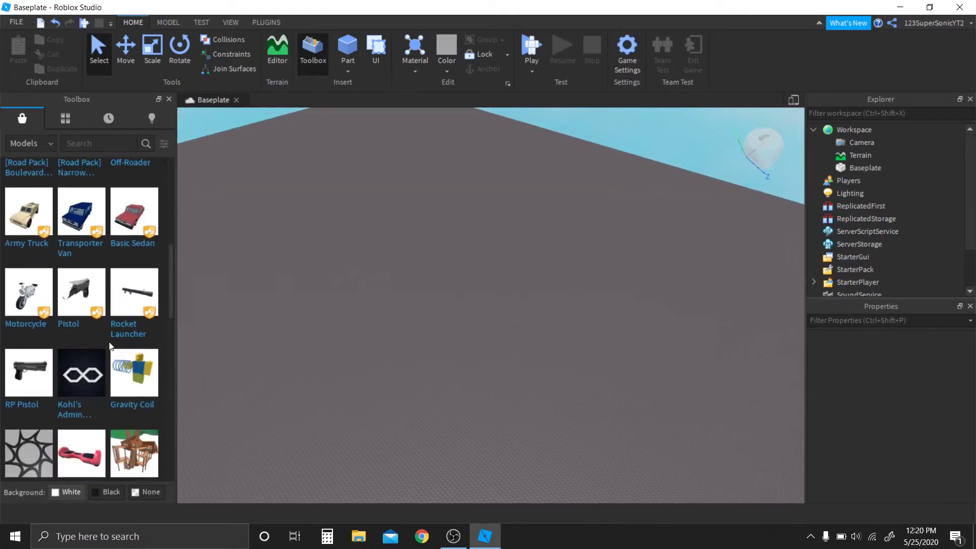
scroll(110, 345, up, 8)
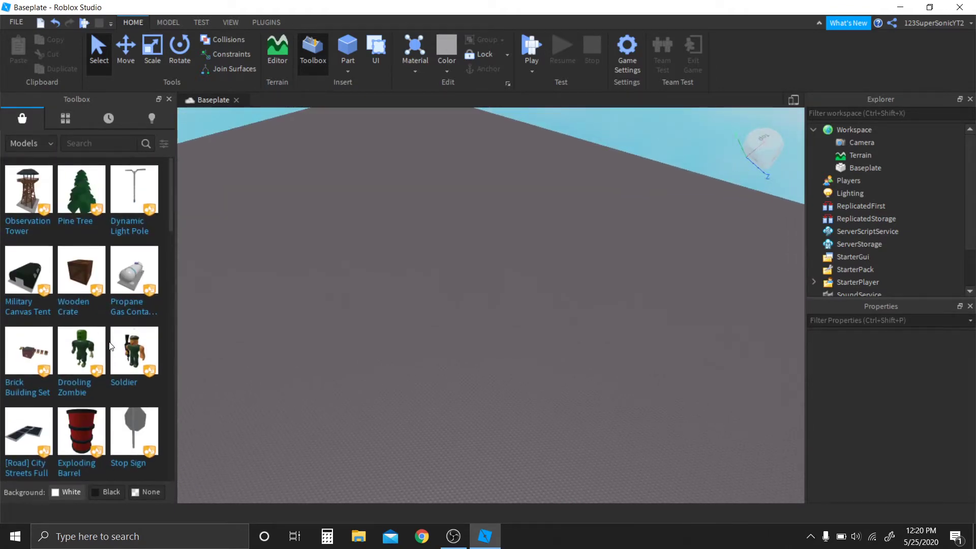
scroll(110, 346, down, 15)
scroll(109, 341, up, 15)
mouse_move(570, 178)
right_down()
mouse_move(561, 169)
mouse_move(574, 178)
right_up()
scroll(22, 368, down, 10)
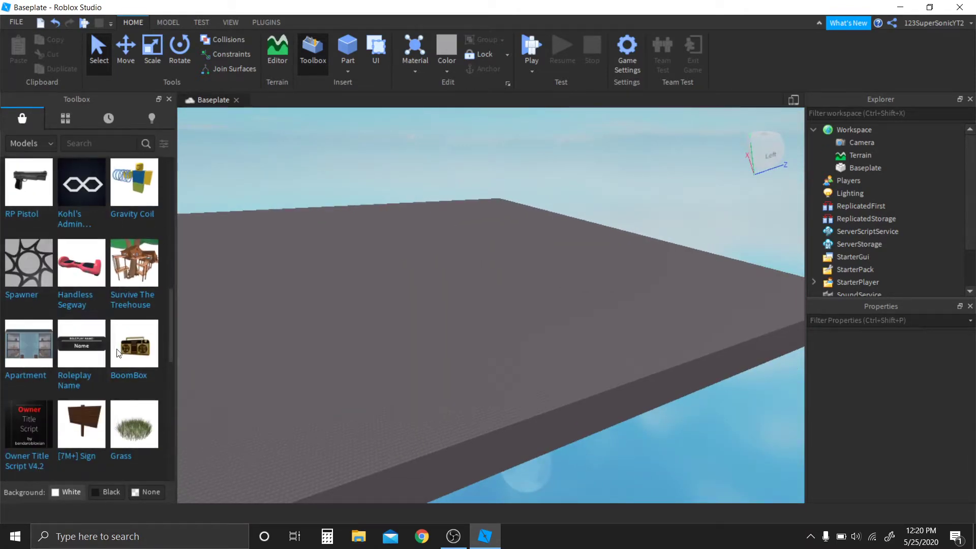
- Insert the Roleplay Name model from the marketplace and expand its ThumbnailCamera and DELETE part in the Explorer
mouse_move(92, 385)
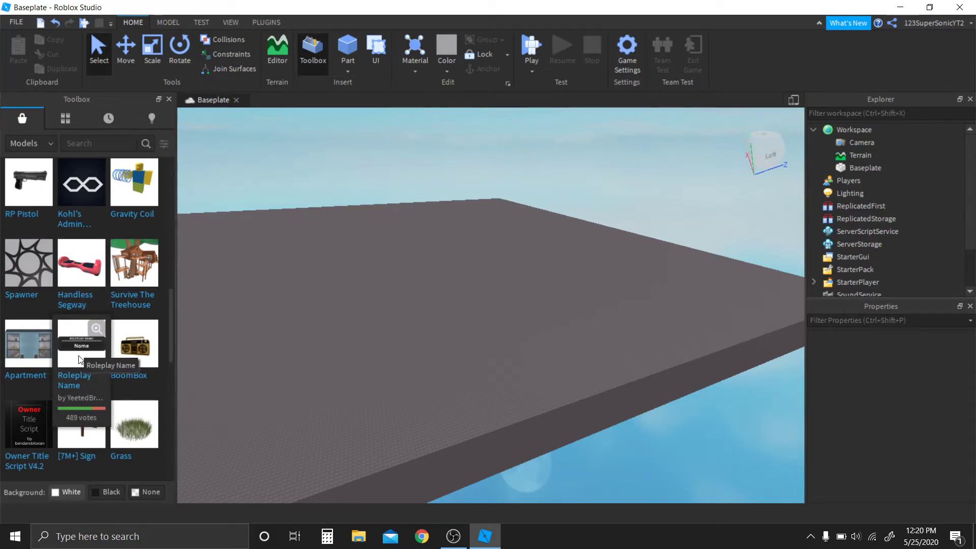
click(80, 360)
click(826, 168)
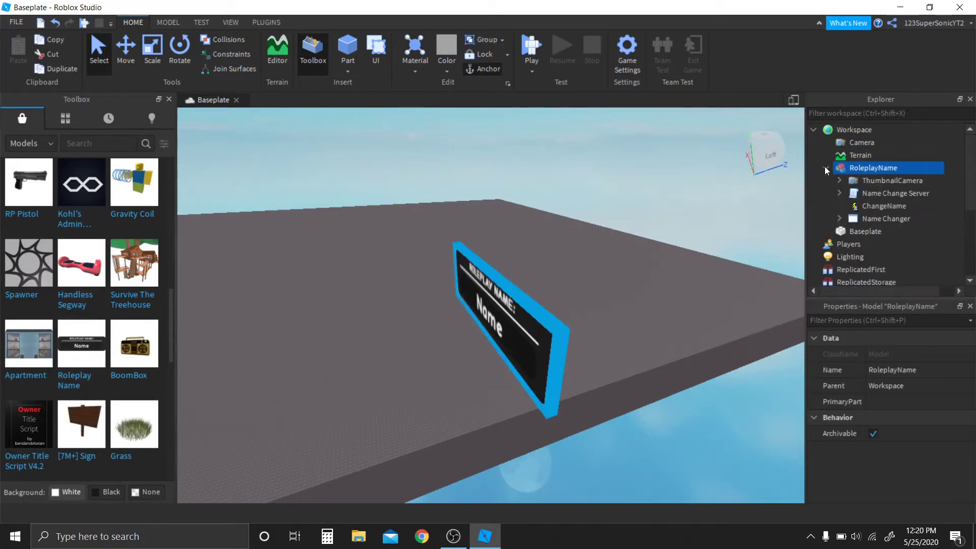
click(839, 180)
click(851, 193)
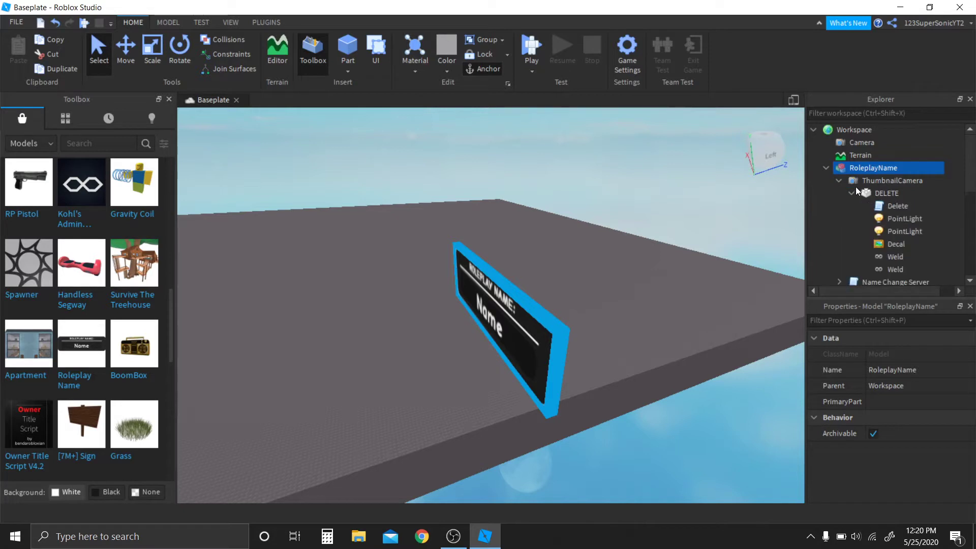
- Open the Delete script inside the model's DELETE part to read its code, and return to the Baseplate view
scroll(856, 191, down, 3)
scroll(866, 143, up, 2)
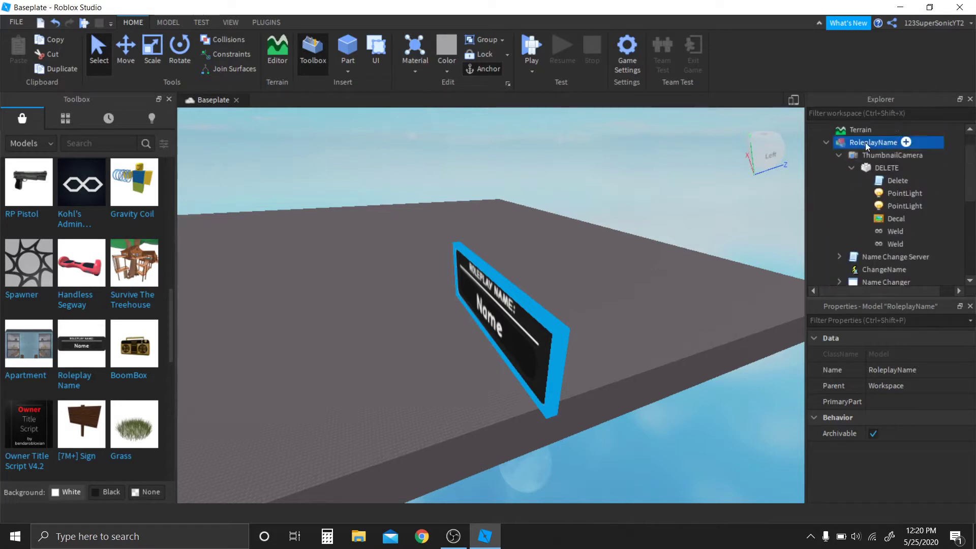
scroll(866, 143, up, 1)
double_click(879, 194)
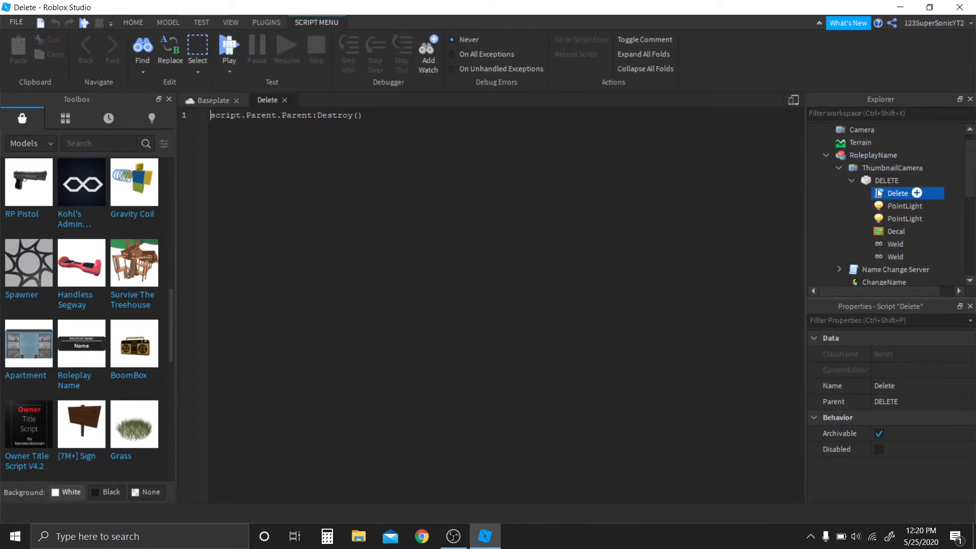
click(216, 100)
- Expand the model's Name Change Server and Name Changer, and delete the whole RoleplayName model from the workspace
scroll(883, 255, down, 3)
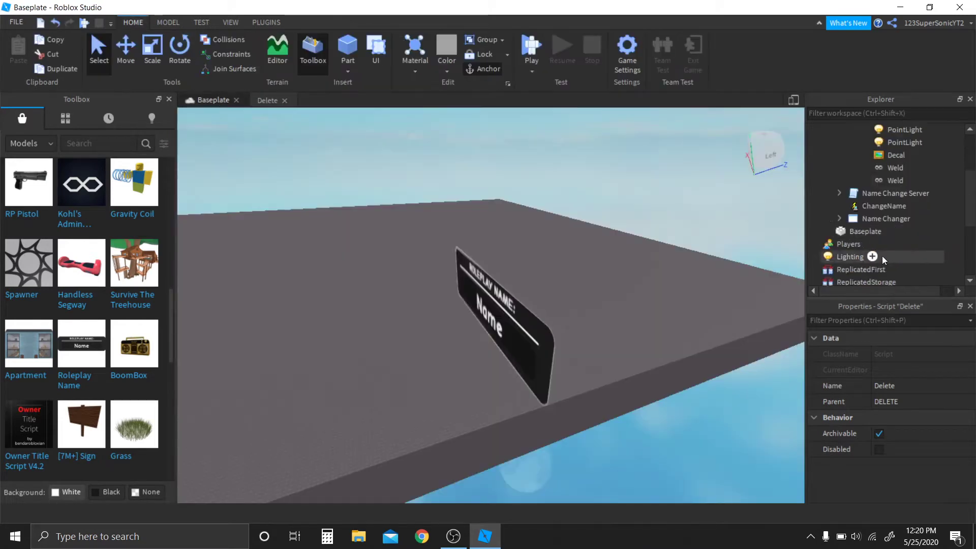
scroll(849, 193, down, 2)
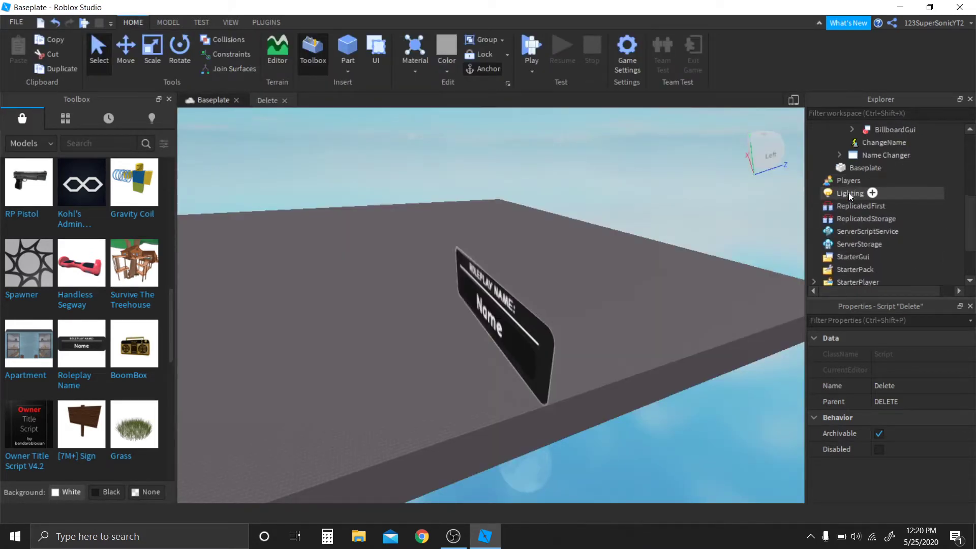
click(842, 155)
scroll(844, 155, up, 3)
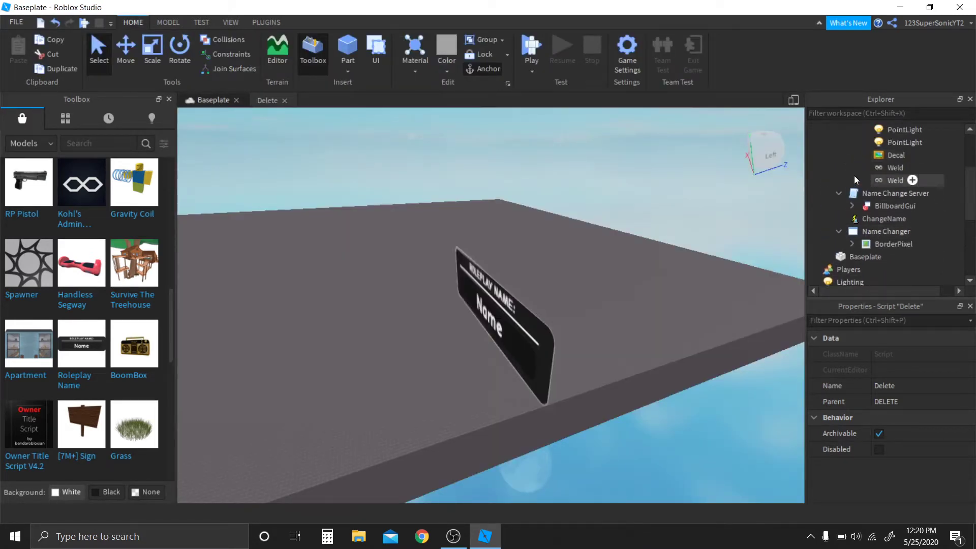
scroll(855, 175, up, 5)
click(852, 170)
key(Delete)
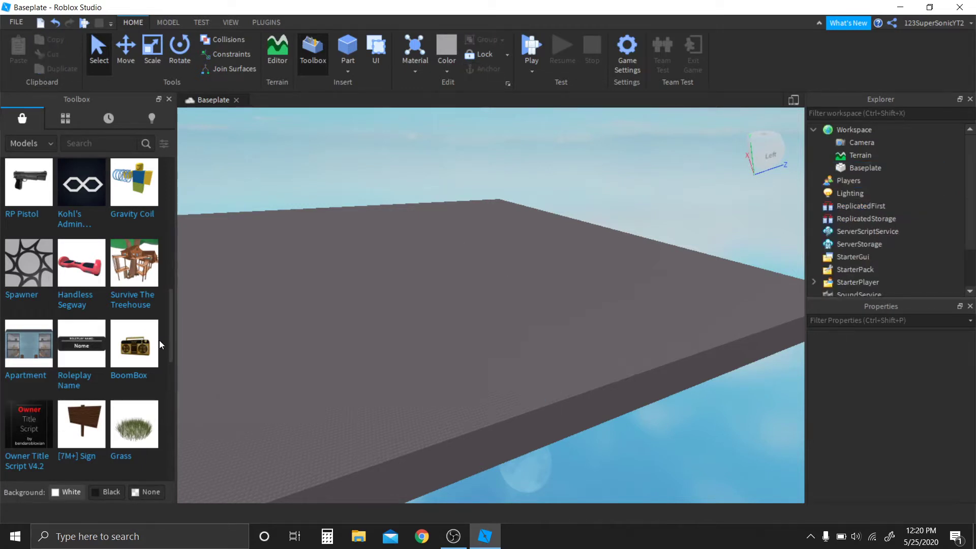
- Insert the BoomBox tool from the marketplace into the workspace, declining to put it in the starter pack
mouse_move(137, 380)
click(133, 360)
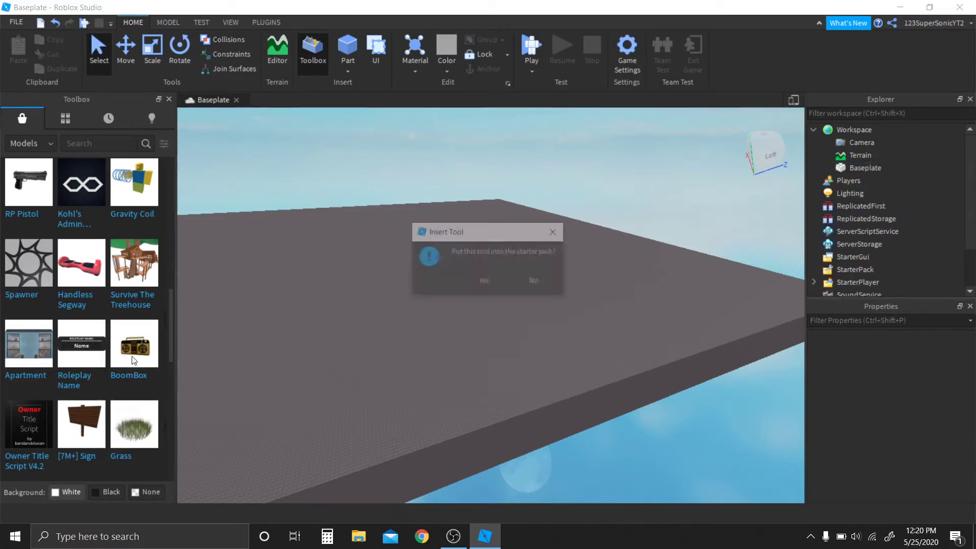
click(533, 275)
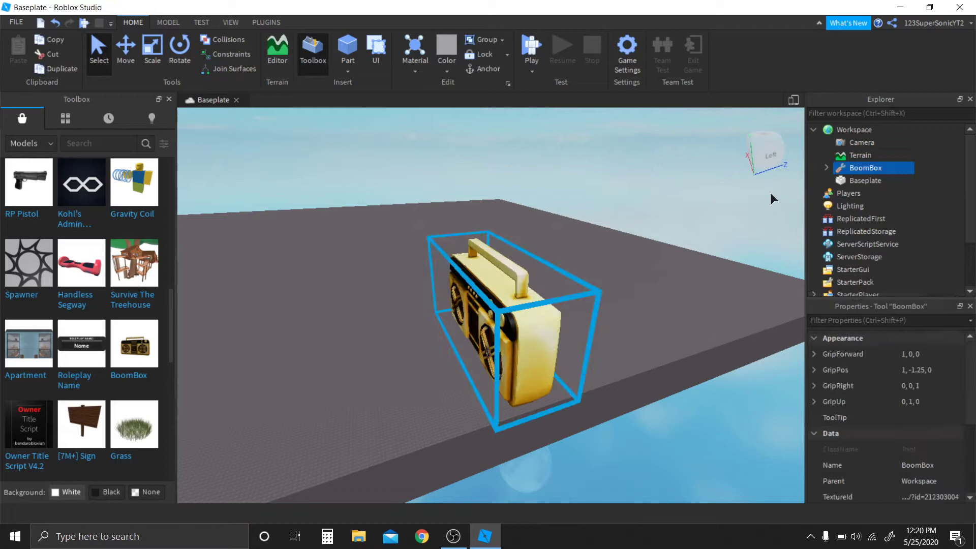
- Expand the BoomBox and its Handle to inspect their contents, and delete the BoomBox from the workspace
click(826, 168)
scroll(862, 189, down, 2)
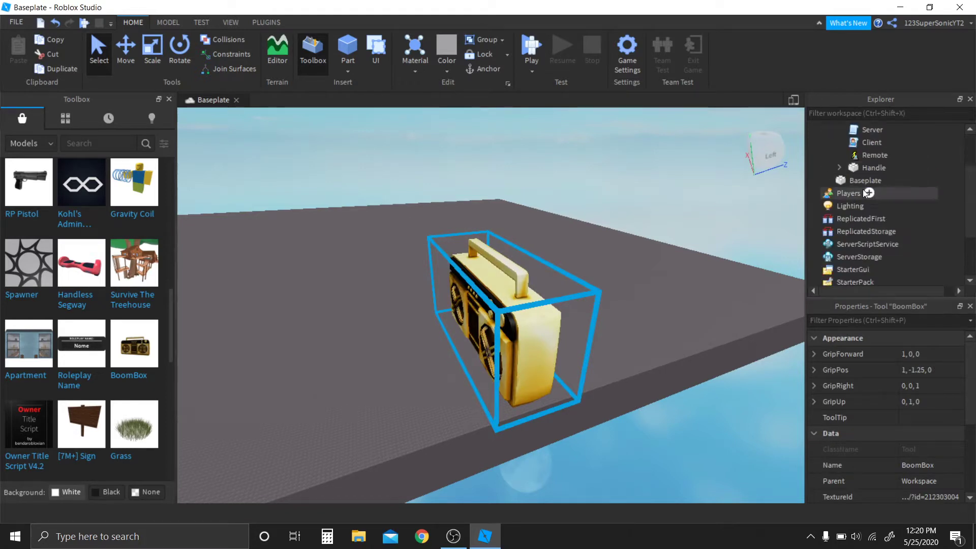
click(839, 166)
scroll(839, 166, up, 2)
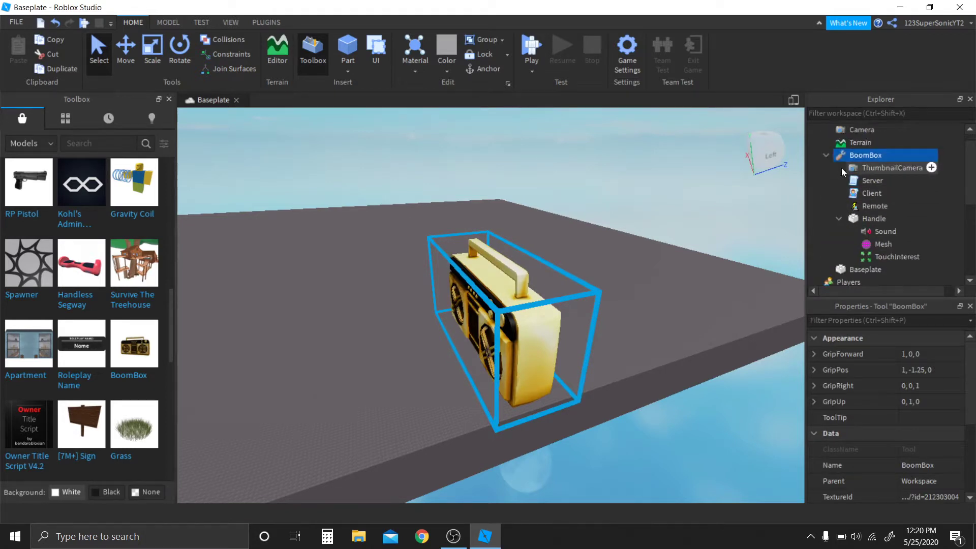
key(Delete)
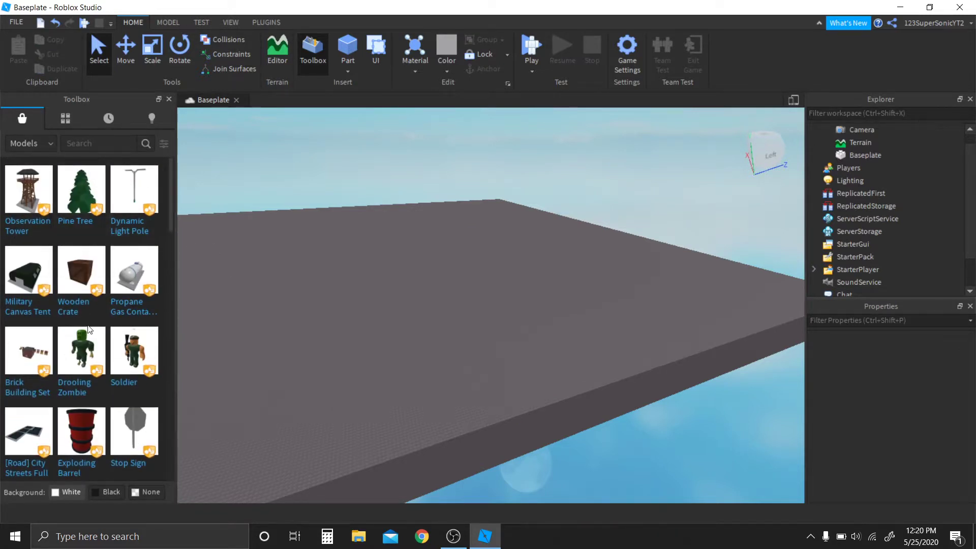
- Insert the Pine Tree model from the marketplace and reposition it further in on the baseplate
mouse_move(97, 177)
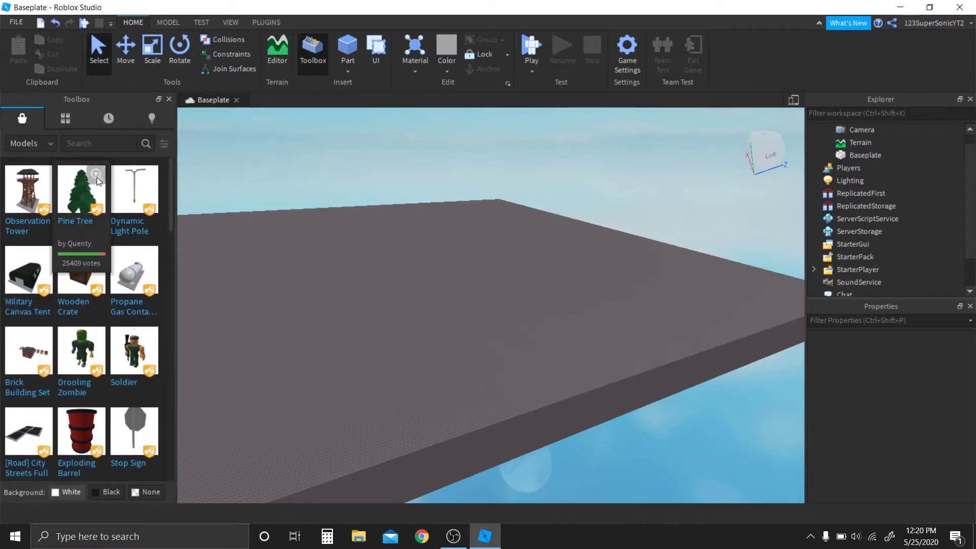
click(72, 196)
right_drag(483, 255, 484, 306)
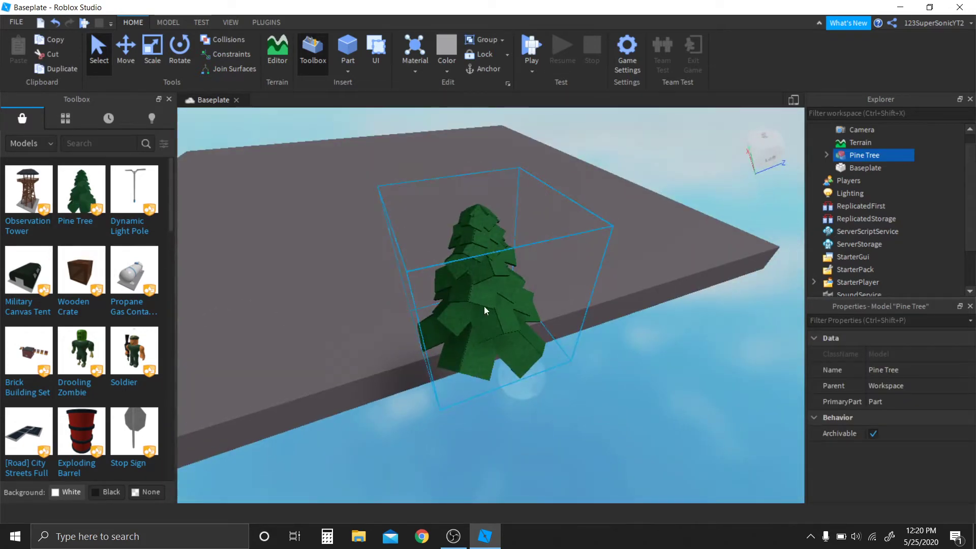
drag(484, 306, 310, 181)
key(f)
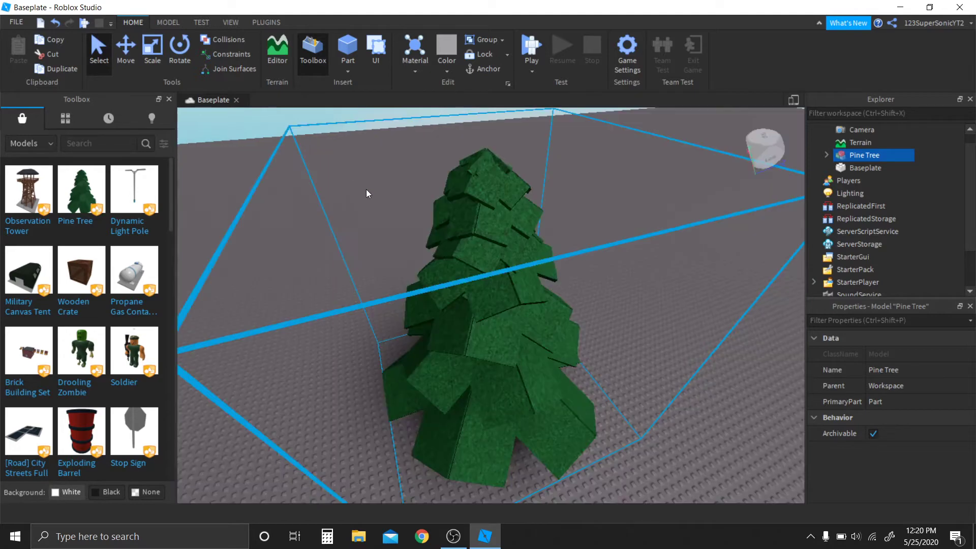
scroll(366, 190, down, 10)
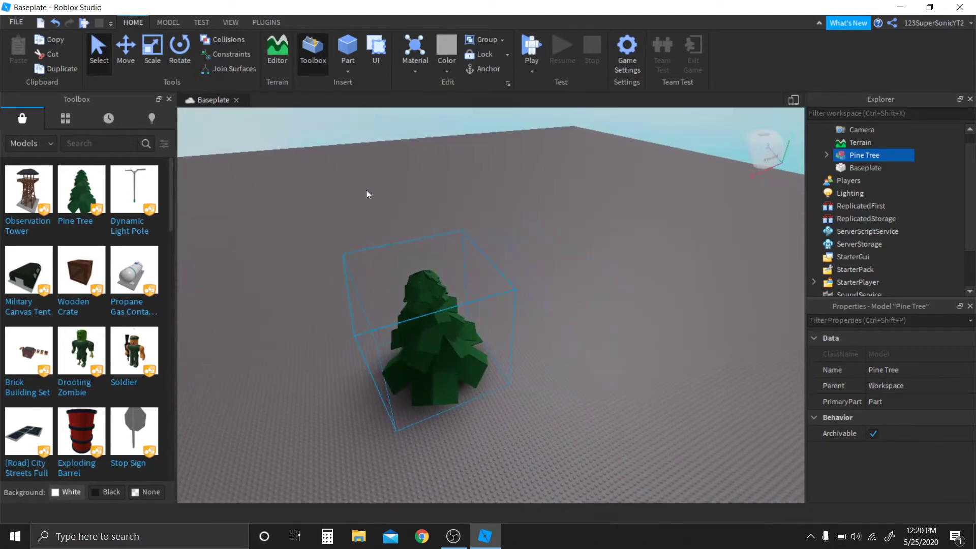
- Duplicate the pine tree and use the Move tool to shift one tree sideways and back from the other
key(ctrl+d)
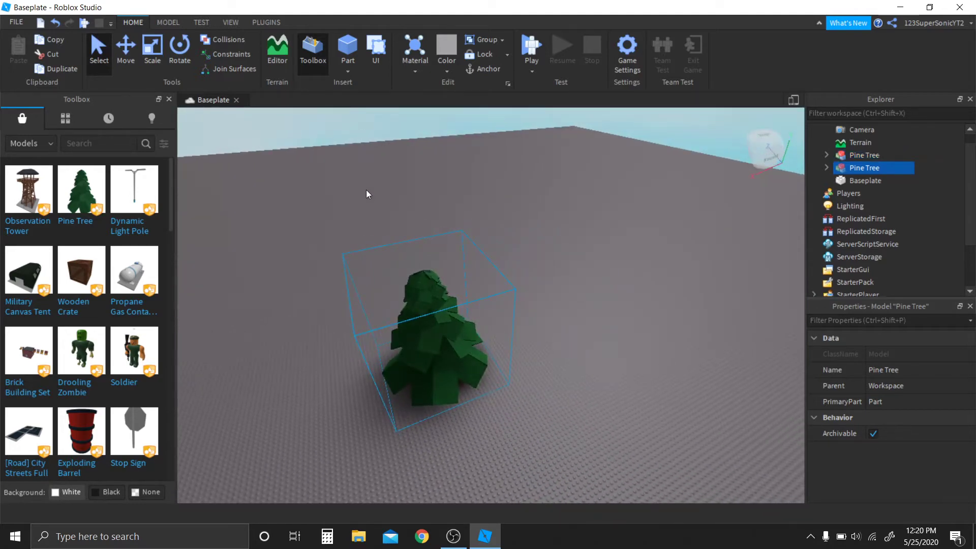
click(431, 357)
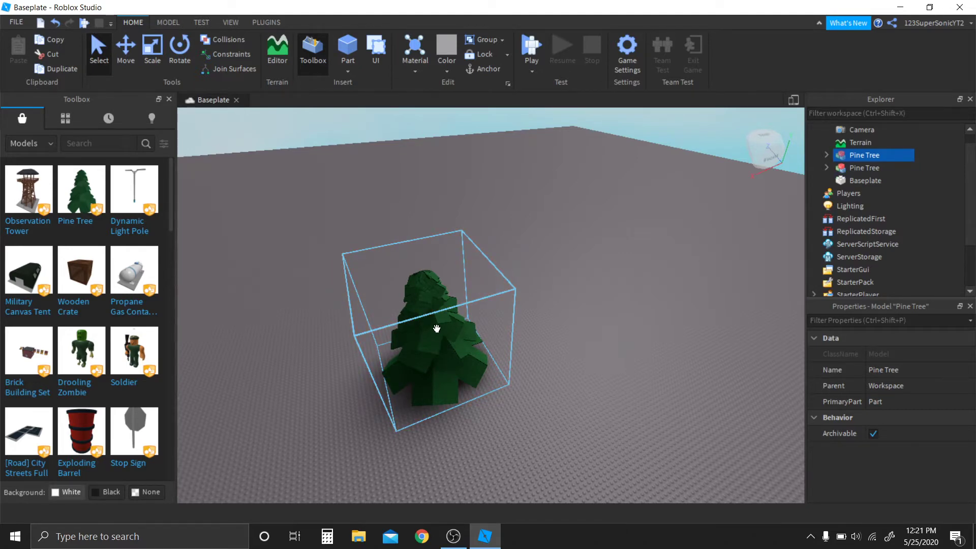
right_drag(652, 295, 642, 286)
key(w)
click(643, 286)
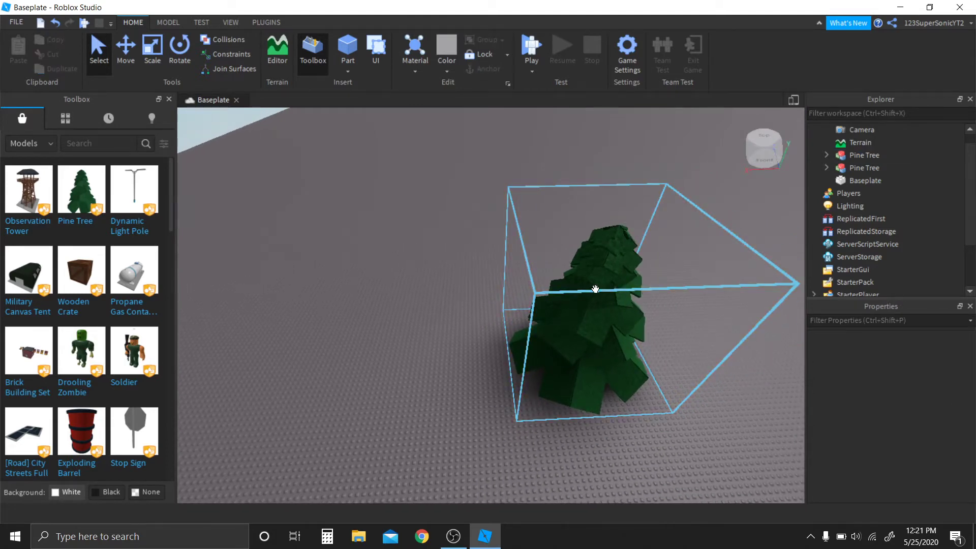
click(595, 290)
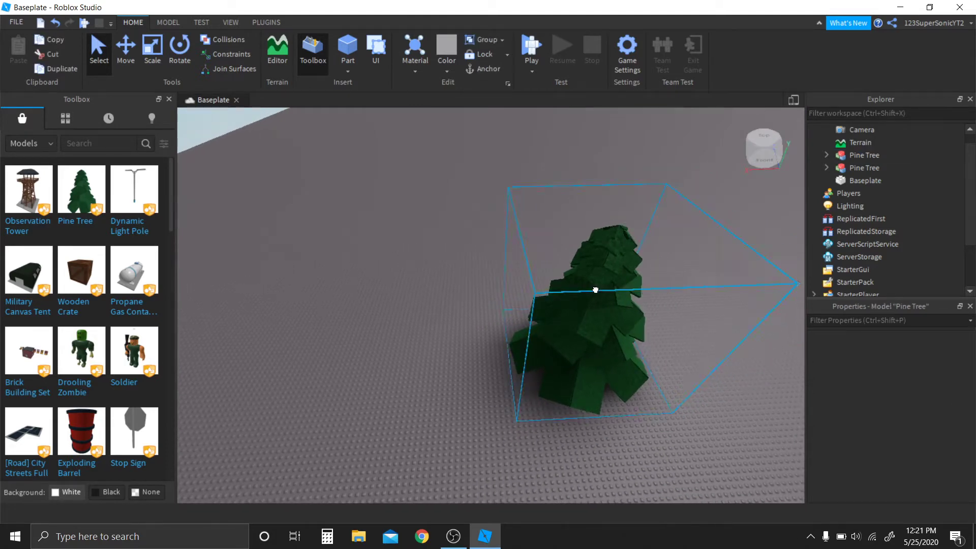
click(127, 53)
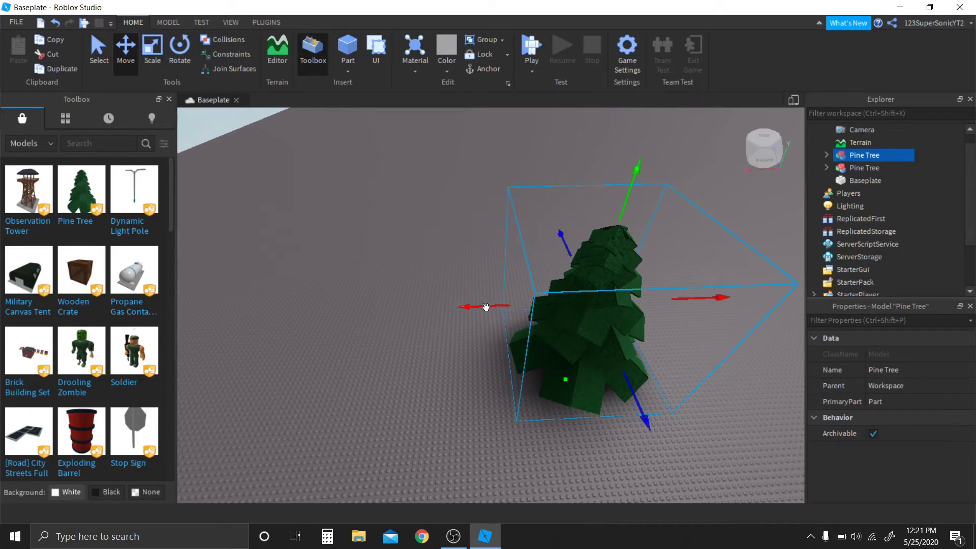
drag(487, 304, 305, 312)
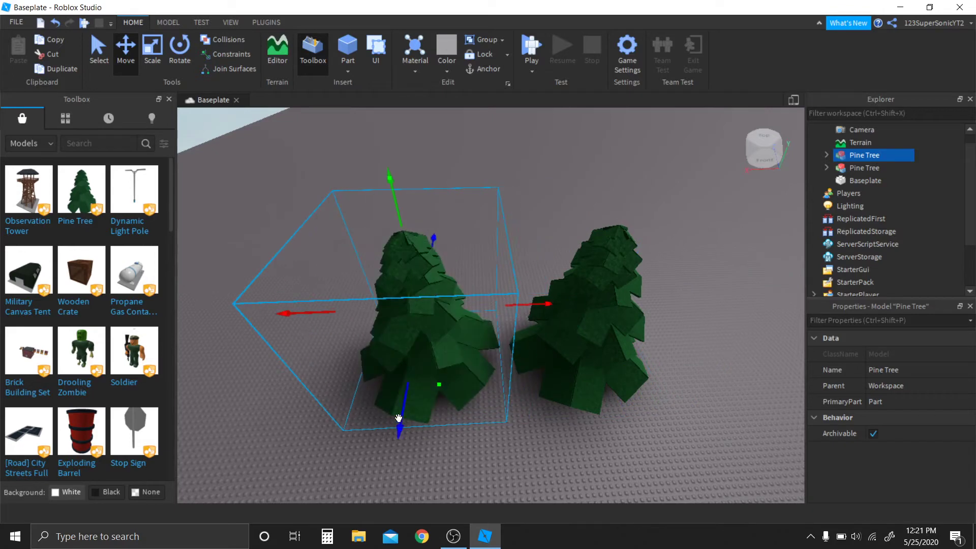
drag(400, 421, 500, 259)
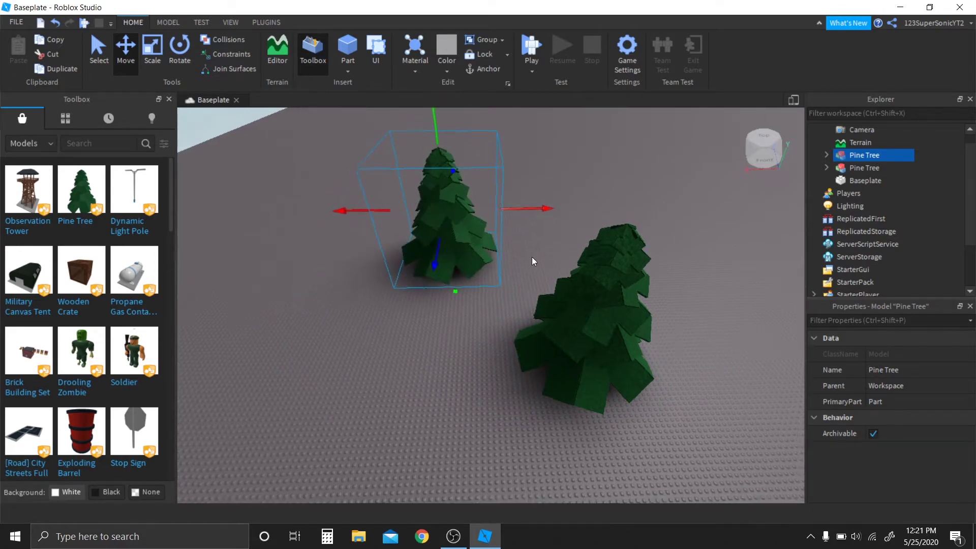
- Duplicate the rear pine tree and move the copy beside it and slightly forward to form a third tree
right_drag(532, 260, 532, 259)
key(ctrl+d)
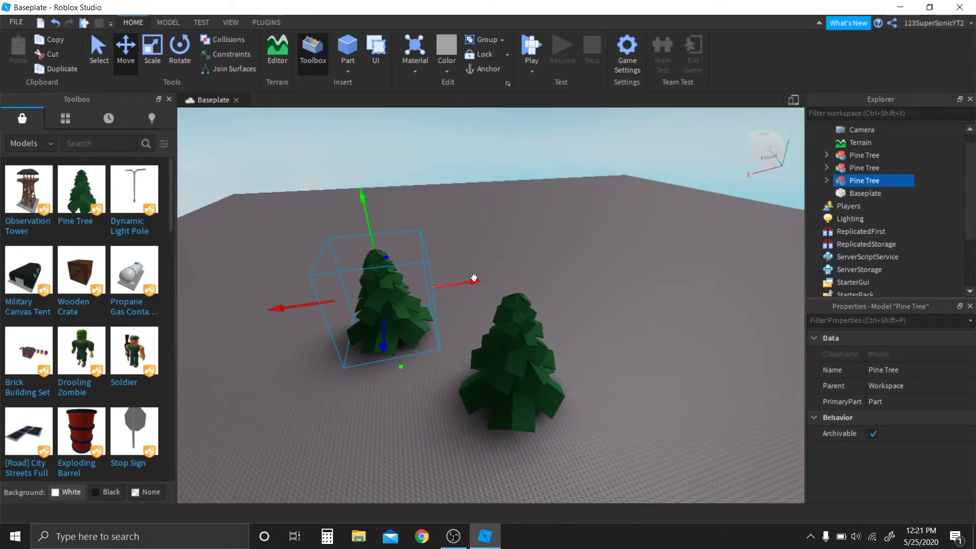
drag(472, 282, 408, 279)
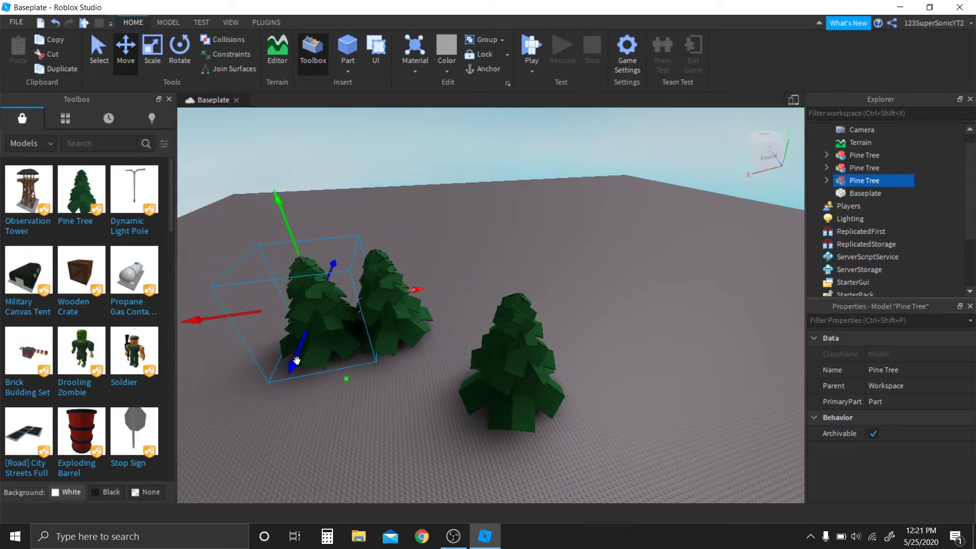
drag(303, 346, 294, 378)
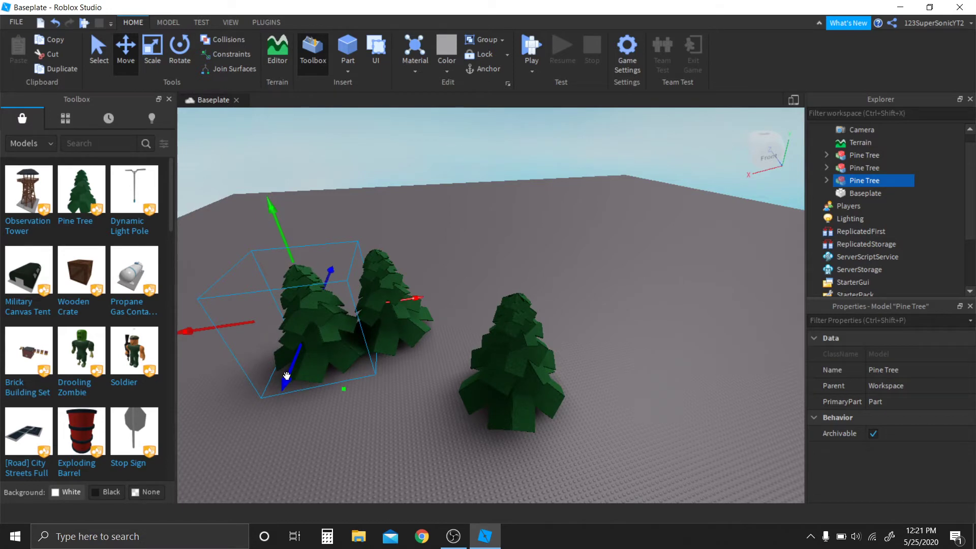
- Insert a block part on the baseplate to try rotating it in place, and delete it
drag(286, 376, 286, 376)
key(w)
right_drag(356, 368, 356, 368)
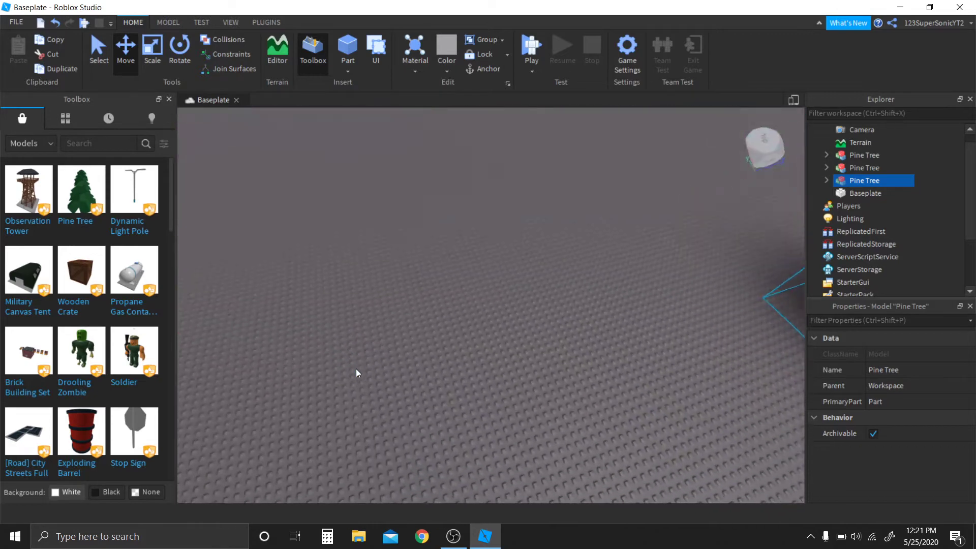
click(348, 47)
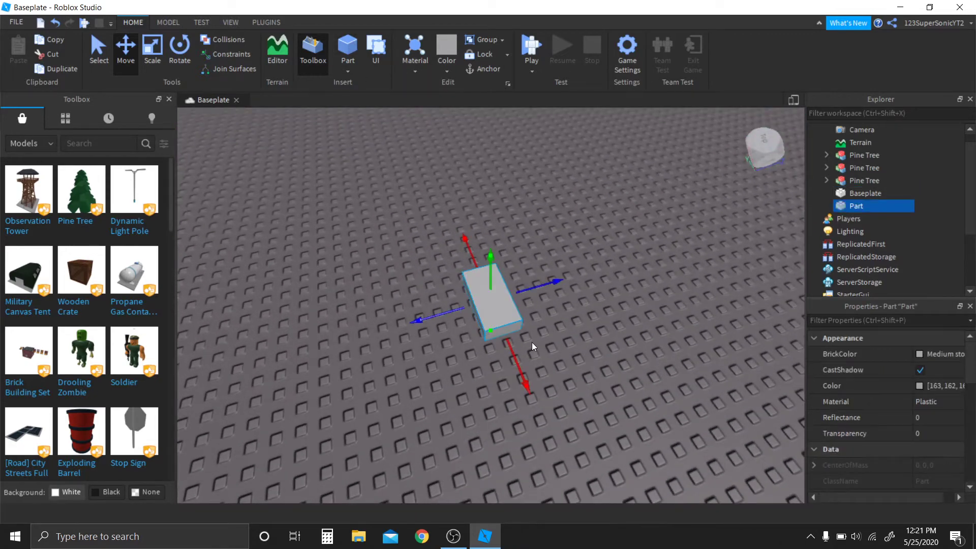
key(ctrl+r)
key(ctrl+r)
key(ctrl+r)
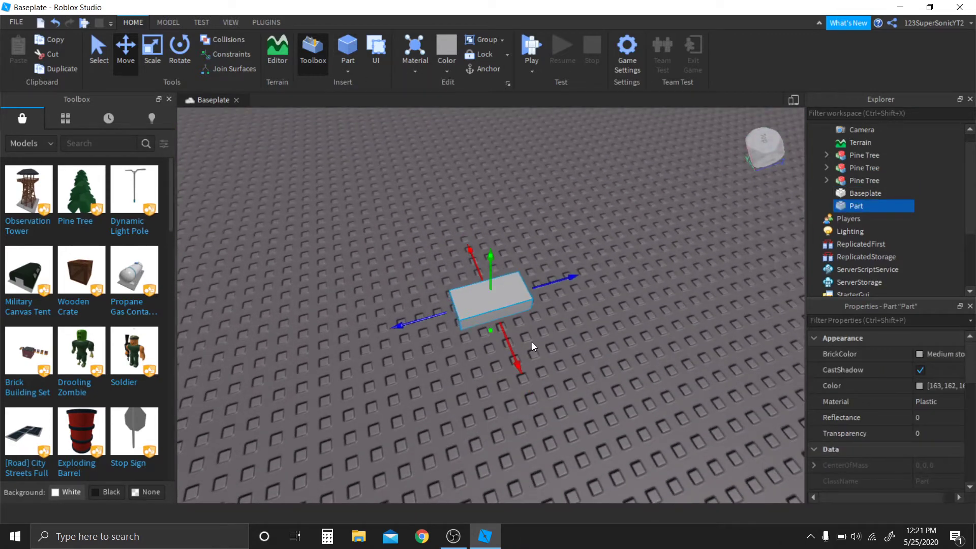
key(Delete)
- Duplicate the front pine tree twice with the Select tool and place the copies side by side in a new row ahead of the others
right_drag(531, 343, 532, 342)
key(s)
key(s)
key(d)
click(398, 287)
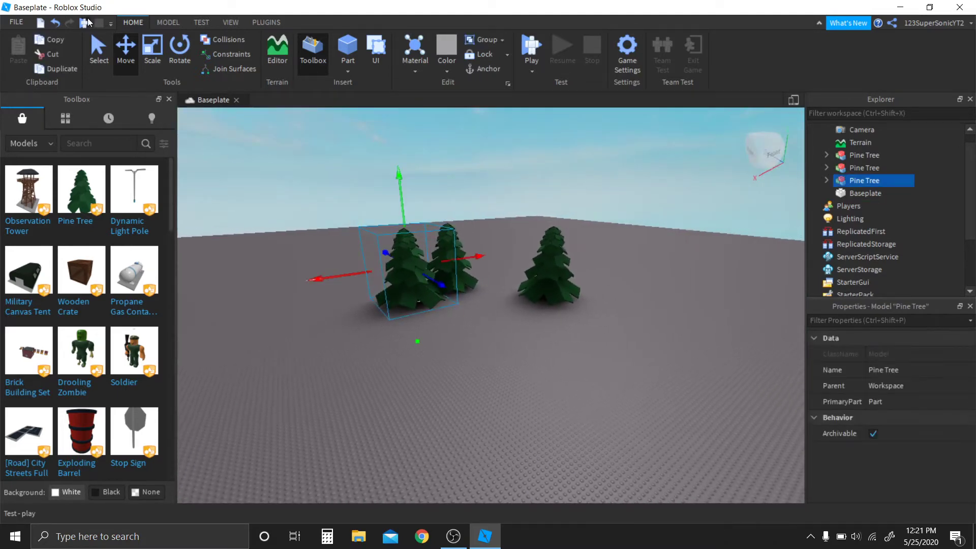
click(98, 55)
right_drag(472, 233, 472, 233)
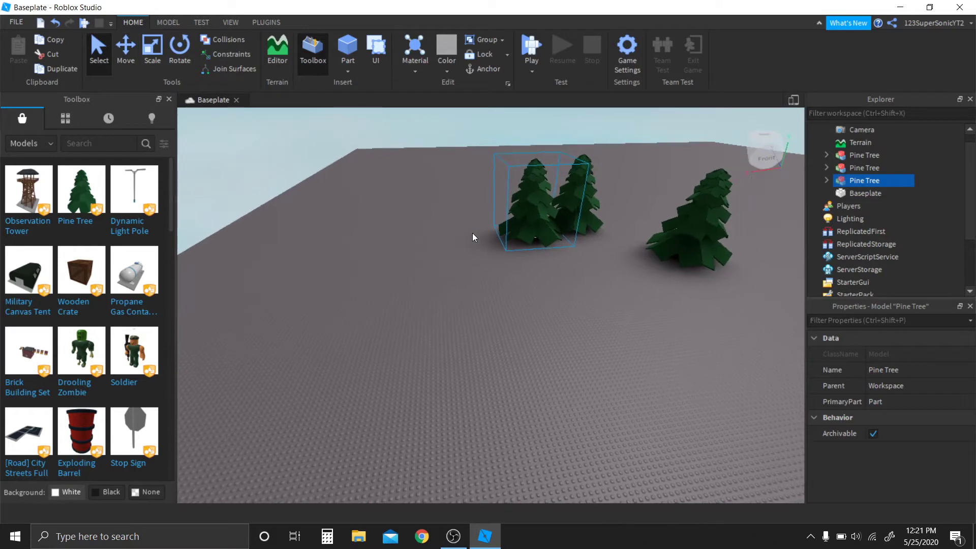
key(ctrl+d)
click(524, 213)
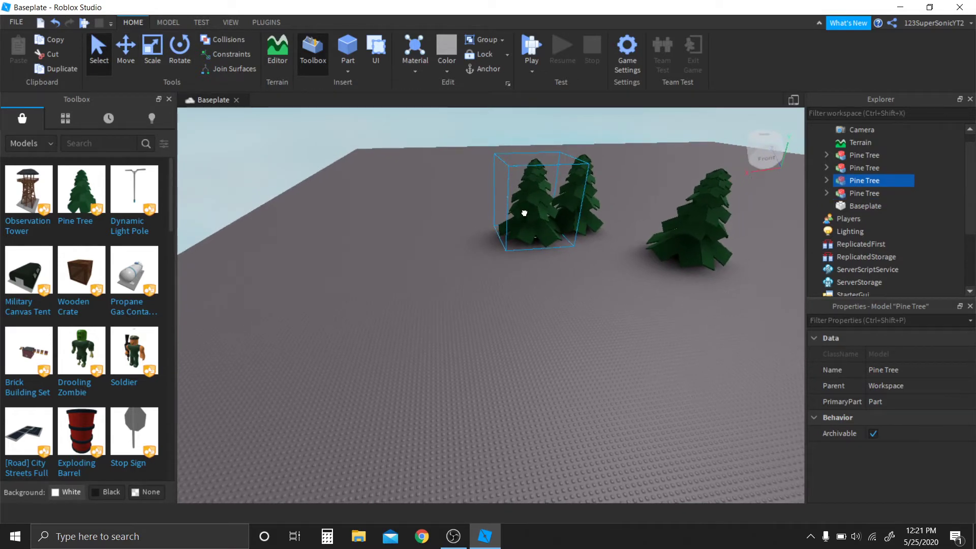
drag(524, 213, 480, 295)
key(ctrl+d)
click(480, 293)
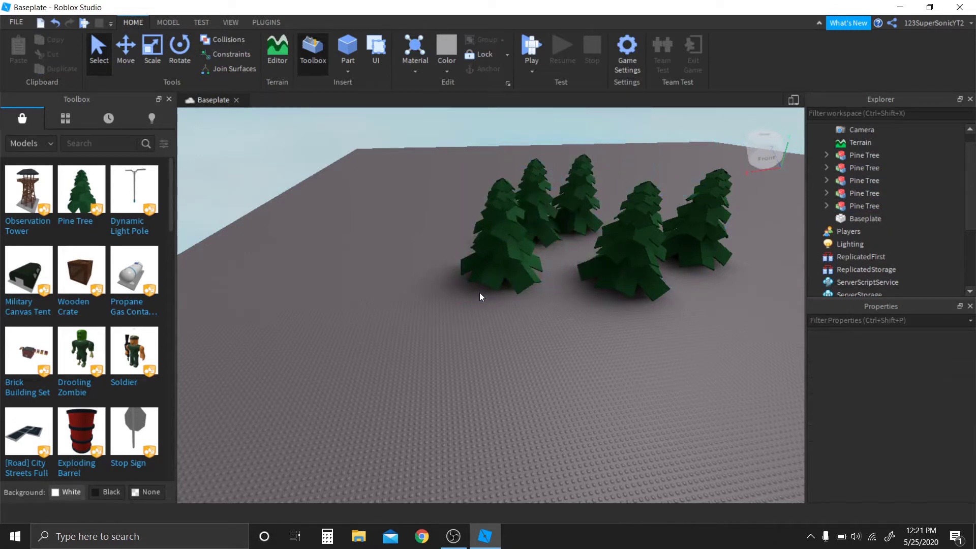
- Duplicate the pine trees in the newest row and place the copies further forward, extending the two lines of trees
click(477, 239)
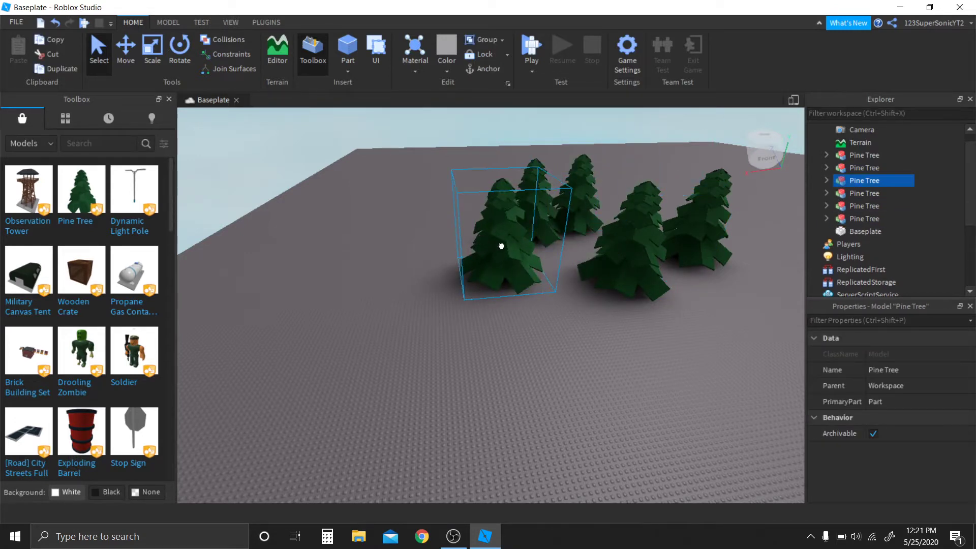
drag(605, 274, 417, 339)
key(ctrl+d)
key(ctrl+d)
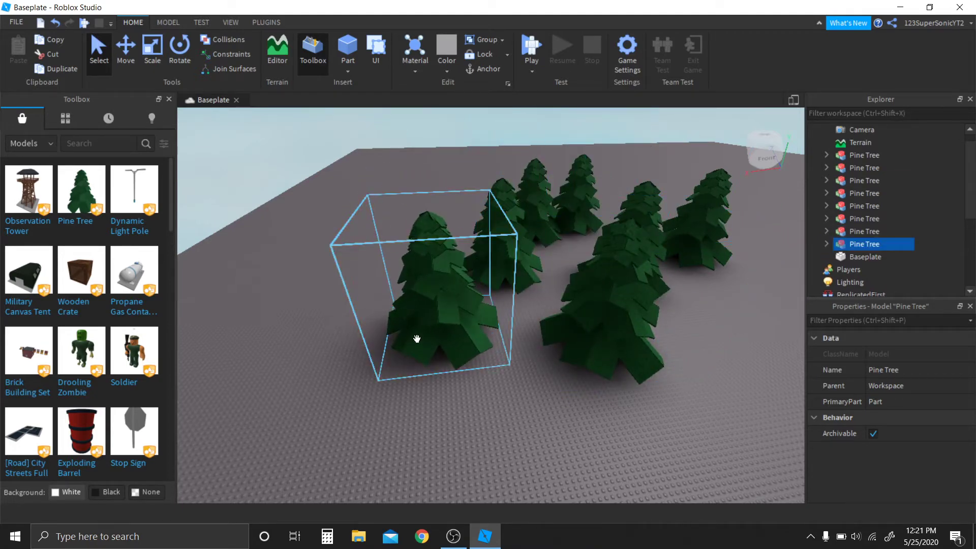
click(487, 327)
click(470, 319)
click(618, 416)
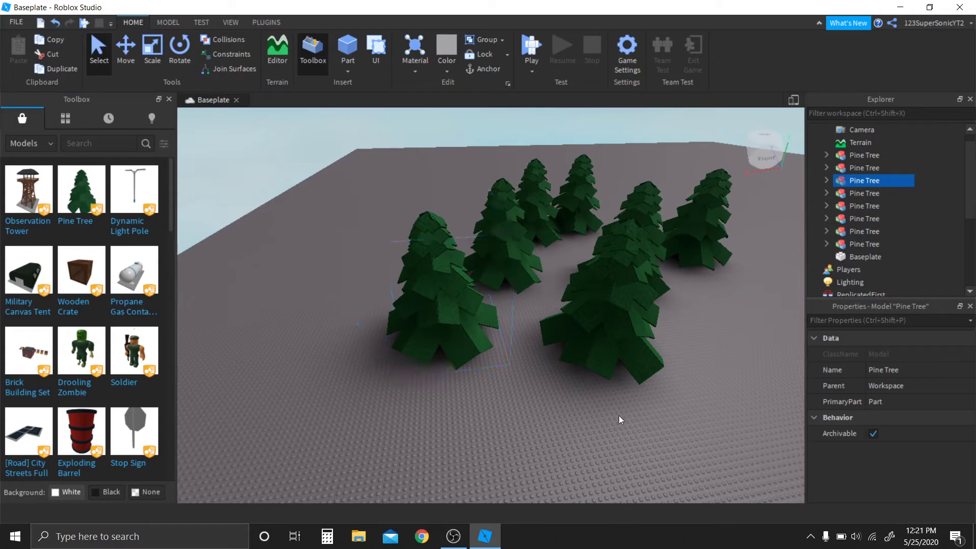
drag(466, 318, 532, 346)
- Examine the rows of pine trees up close from ground level to check how they sit on the baseplate
right_drag(532, 346, 505, 431)
scroll(452, 315, down, 5)
scroll(394, 139, up, 5)
mouse_move(403, 199)
mouse_down()
mouse_move(395, 140)
mouse_move(403, 197)
mouse_up()
click(401, 193)
scroll(401, 193, up, 10)
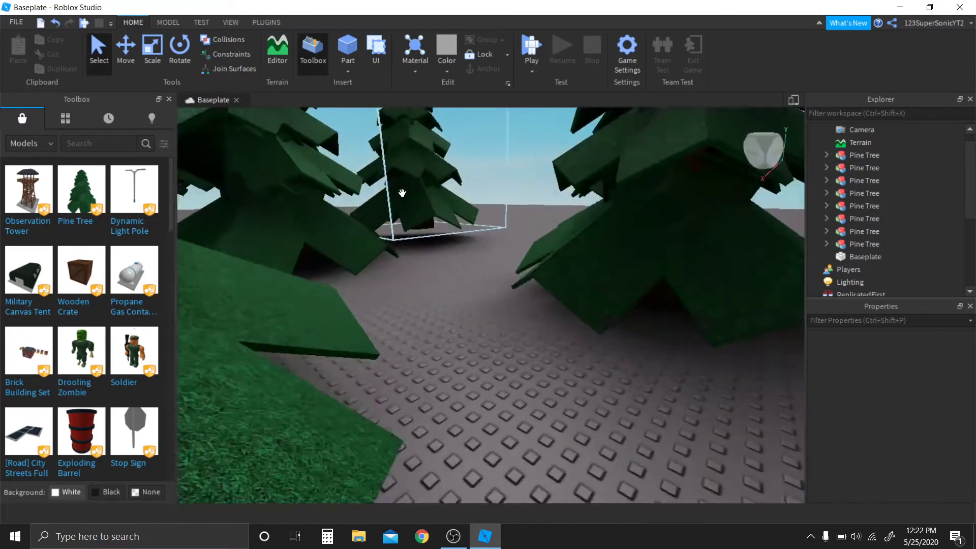
key(w)
right_drag(402, 193, 402, 193)
- Lower the floating pine tree toward the baseplate along its vertical axis with the Move tool, and deselect it
click(638, 221)
scroll(638, 221, down, 5)
key(w)
right_drag(638, 221, 639, 221)
key(s)
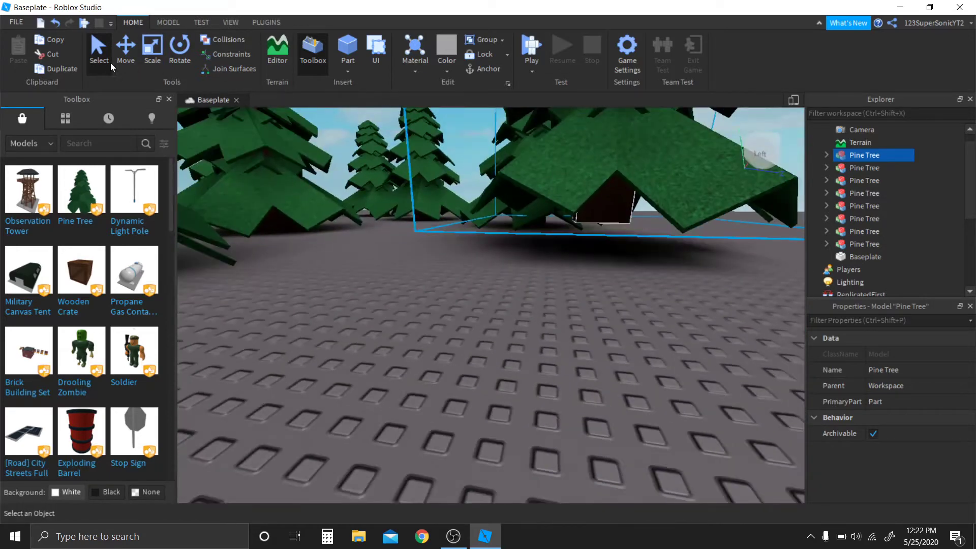
click(126, 51)
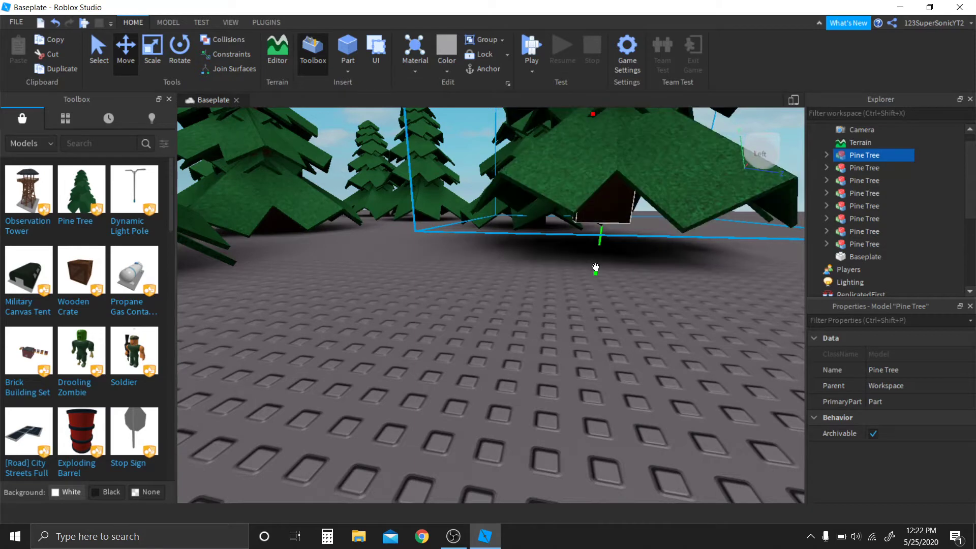
drag(596, 269, 603, 297)
key(s)
right_drag(603, 297, 603, 297)
key(w)
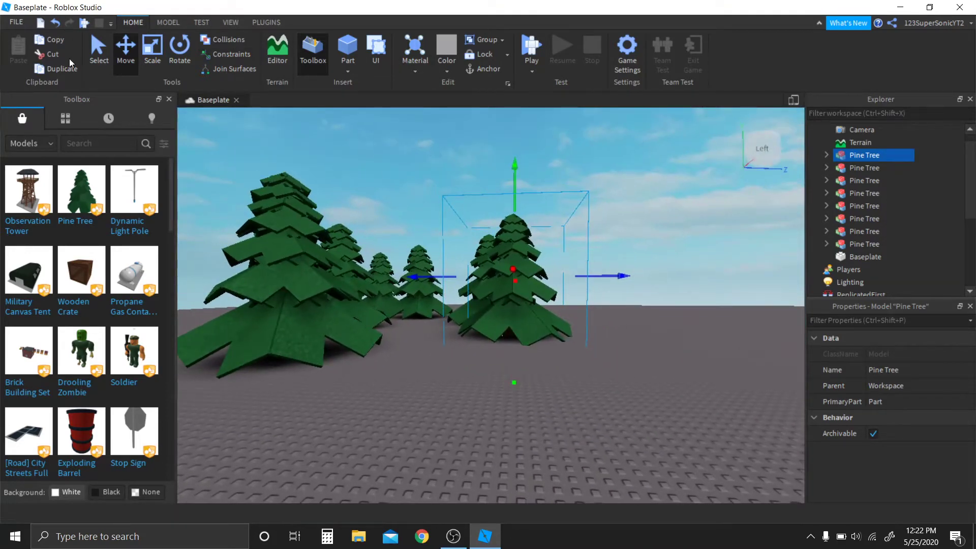
click(686, 137)
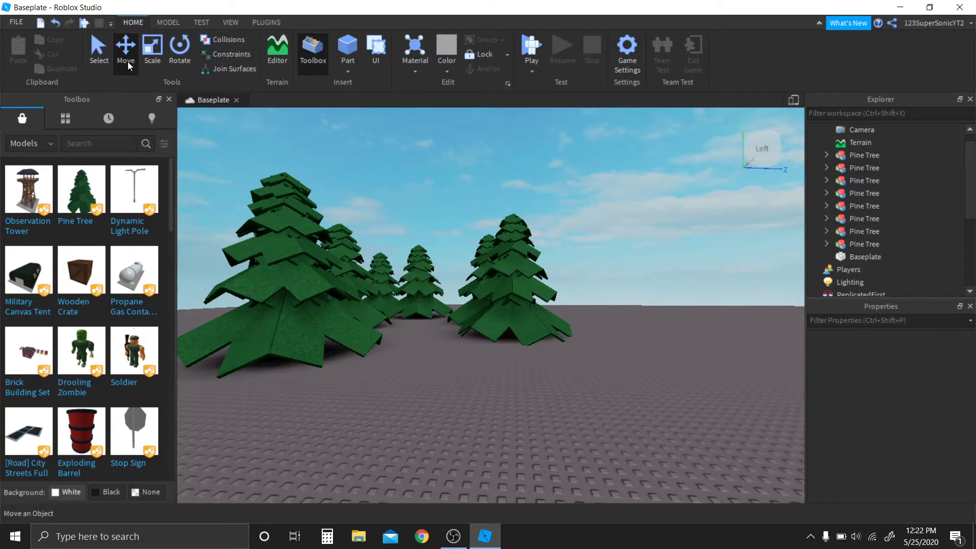
- Open the game settings and review the Basic Info and Permissions sections
click(621, 46)
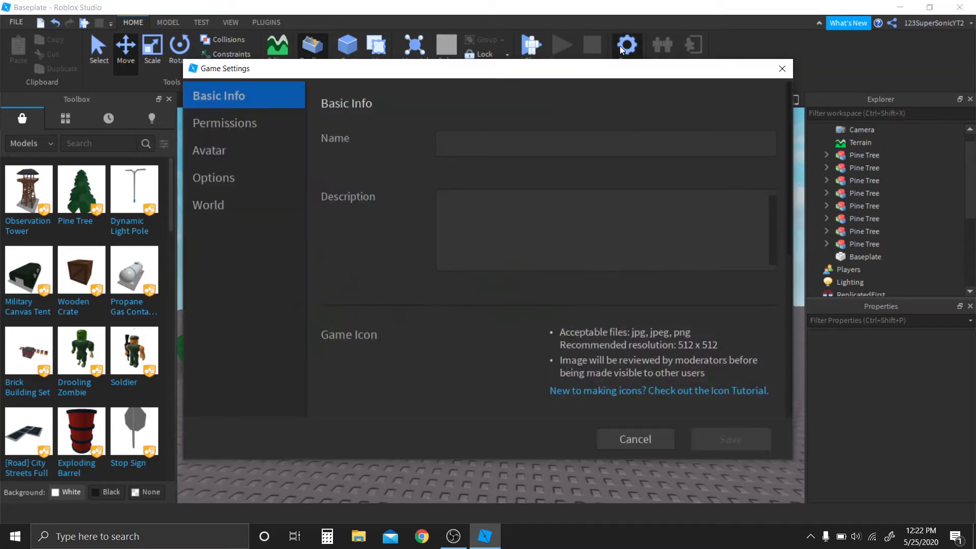
click(216, 125)
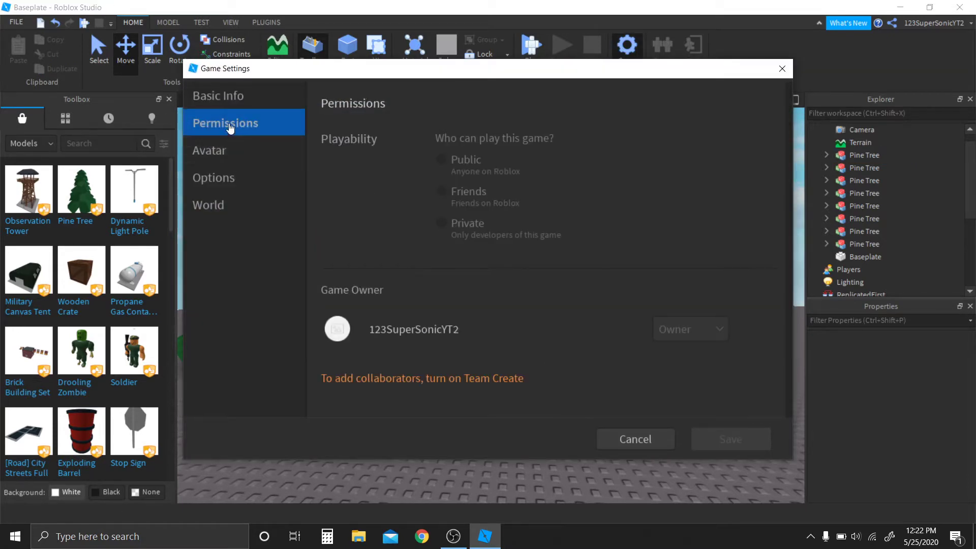
click(220, 102)
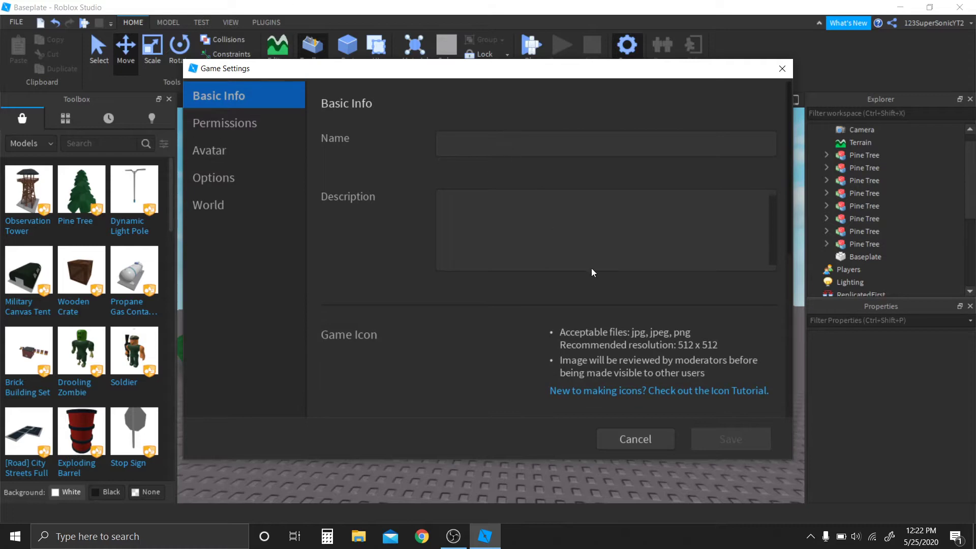
scroll(592, 272, down, 8)
scroll(503, 254, up, 8)
scroll(543, 274, down, 8)
scroll(527, 307, up, 6)
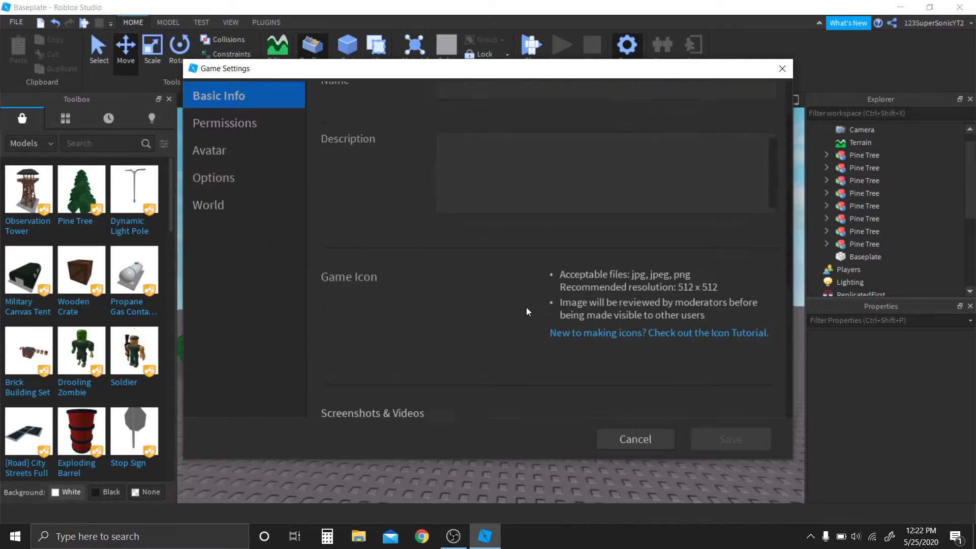
scroll(527, 307, up, 2)
click(247, 124)
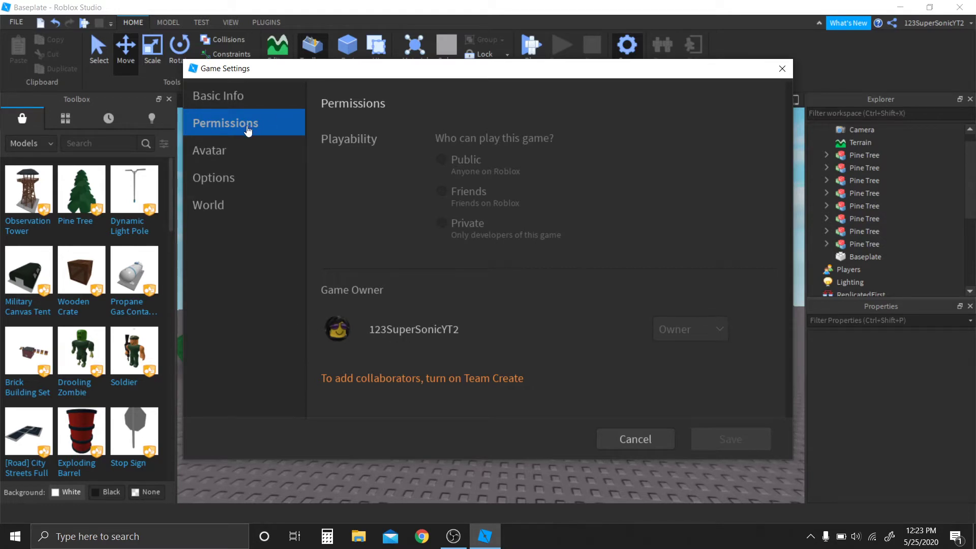
- Apply the Default preset in the Avatar settings and set the avatar type to R6
click(255, 149)
scroll(459, 295, down, 5)
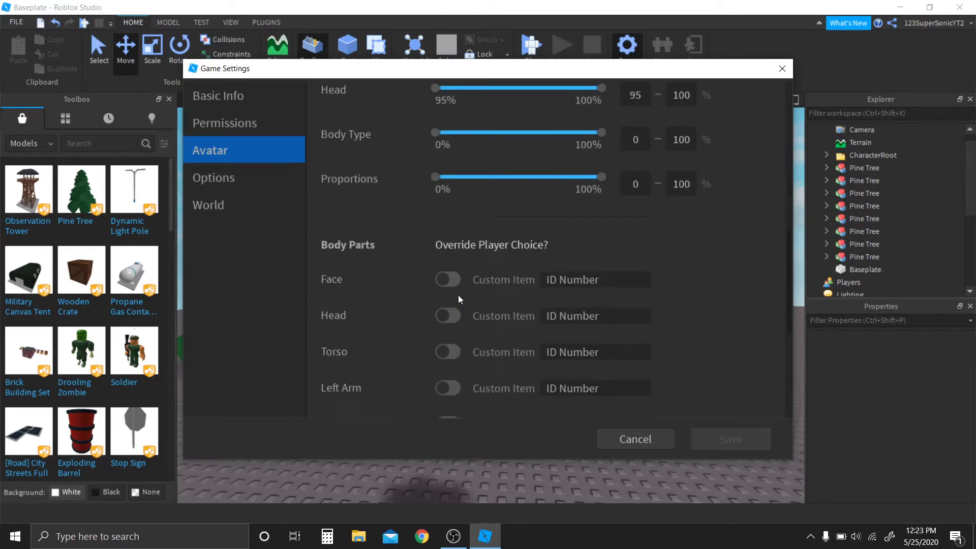
scroll(458, 295, up, 5)
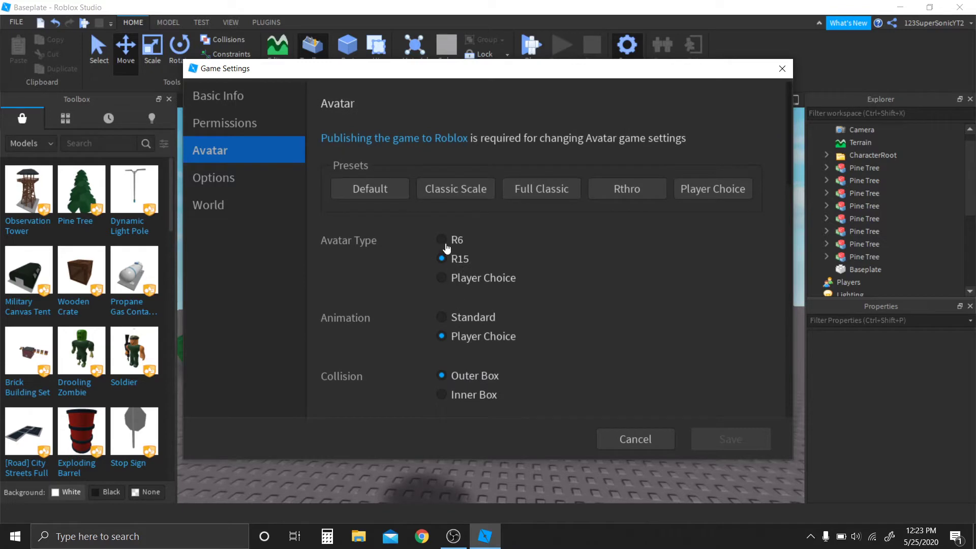
click(372, 188)
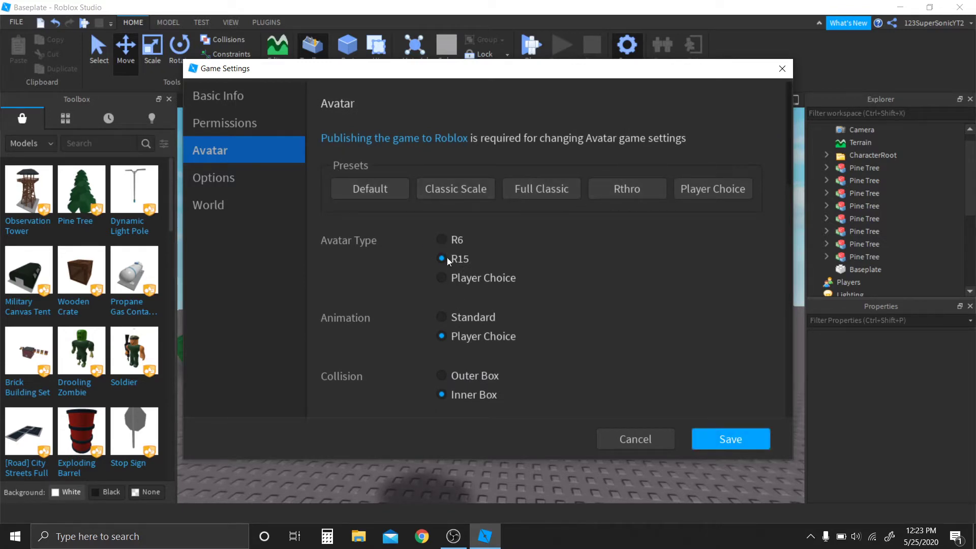
click(442, 241)
scroll(544, 335, down, 5)
scroll(544, 335, up, 5)
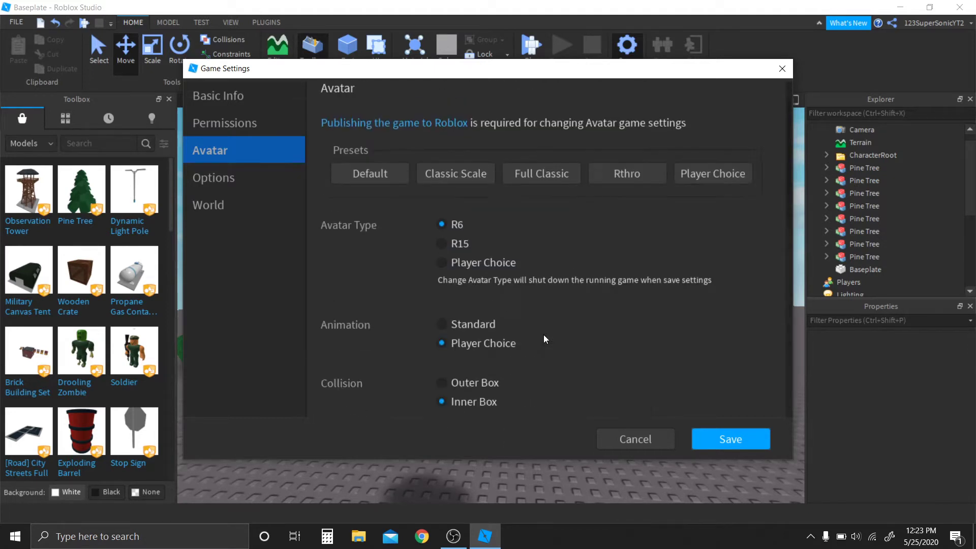
- Review the Options settings, and apply the Realistic preset to the World settings
click(220, 184)
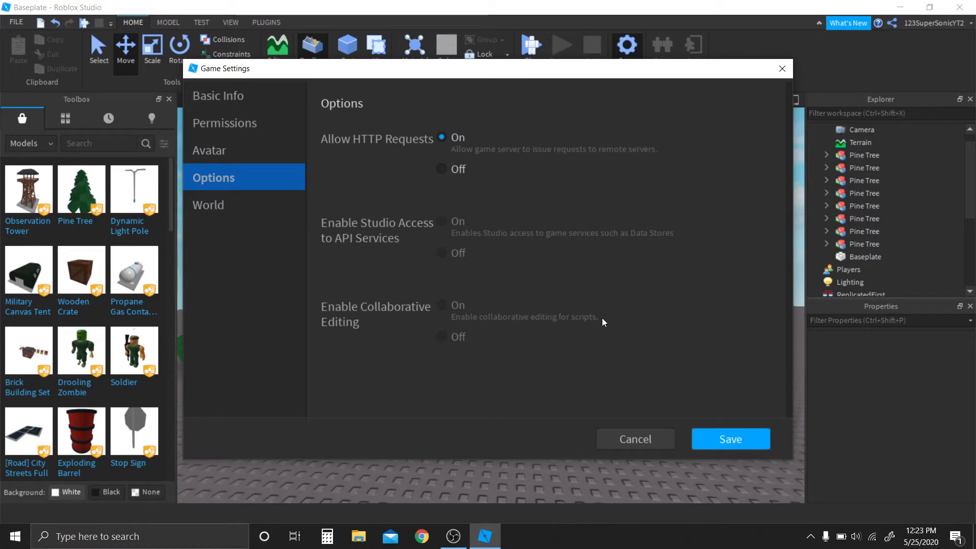
click(209, 206)
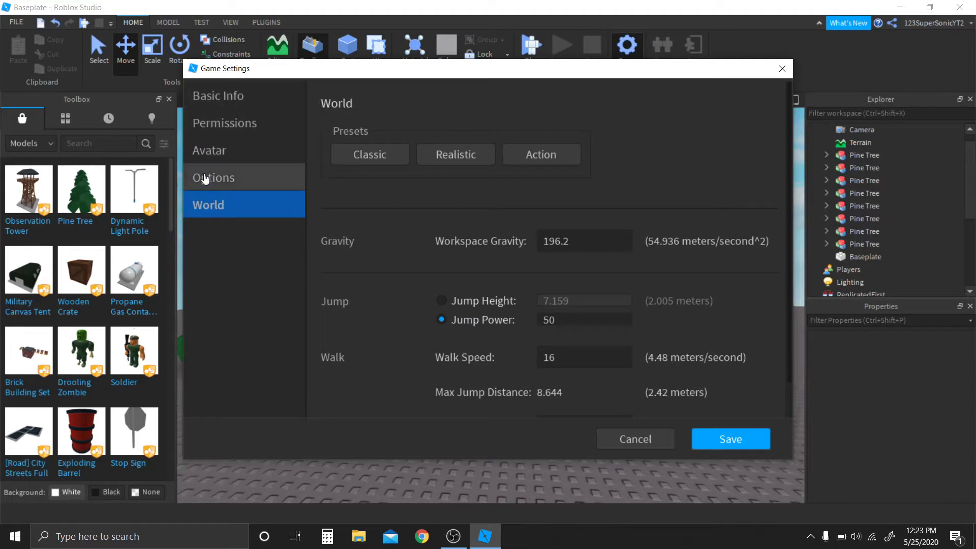
scroll(359, 289, down, 1)
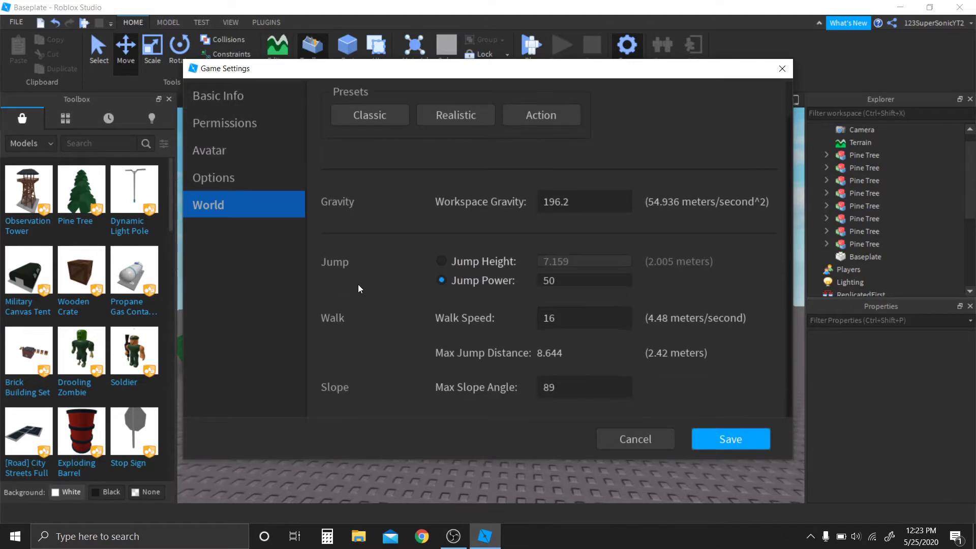
scroll(359, 288, up, 1)
scroll(359, 289, down, 1)
scroll(452, 209, up, 1)
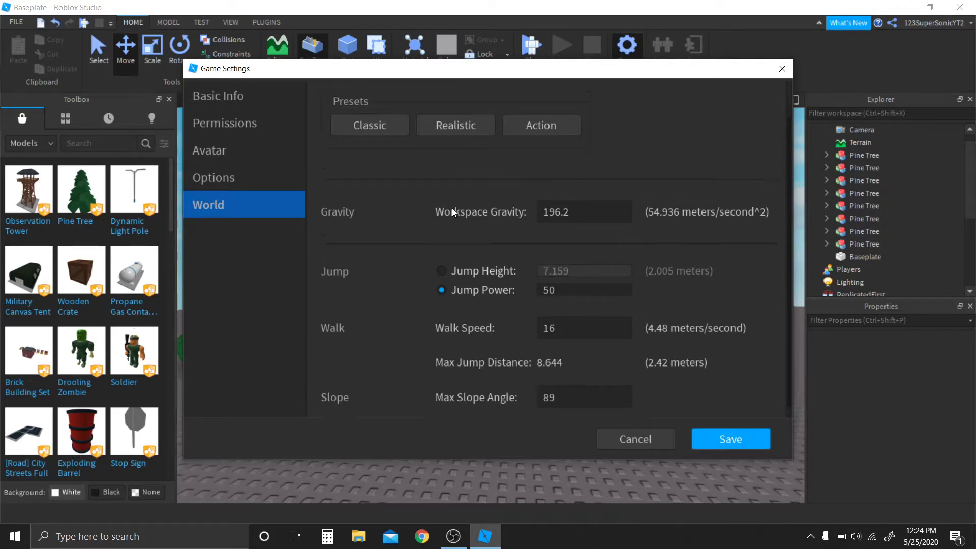
click(478, 155)
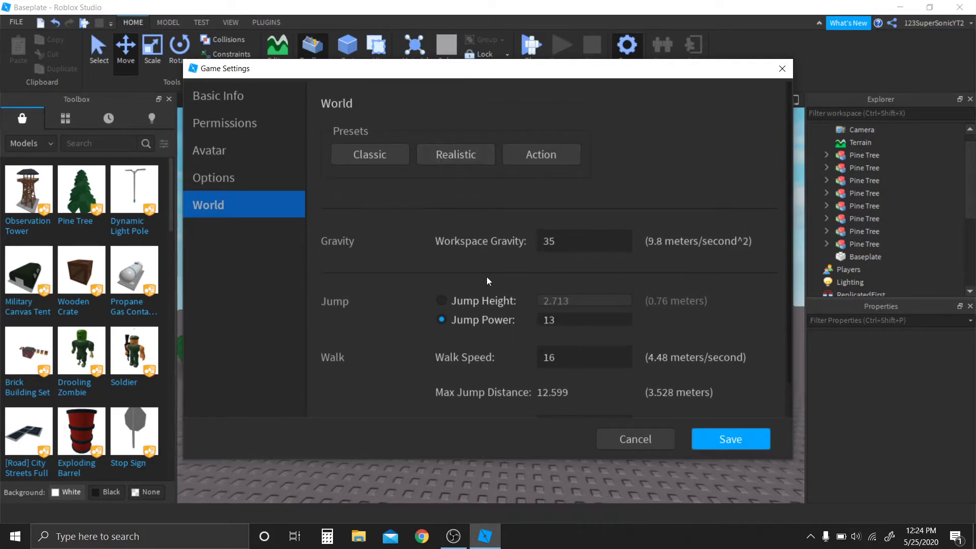
click(592, 242)
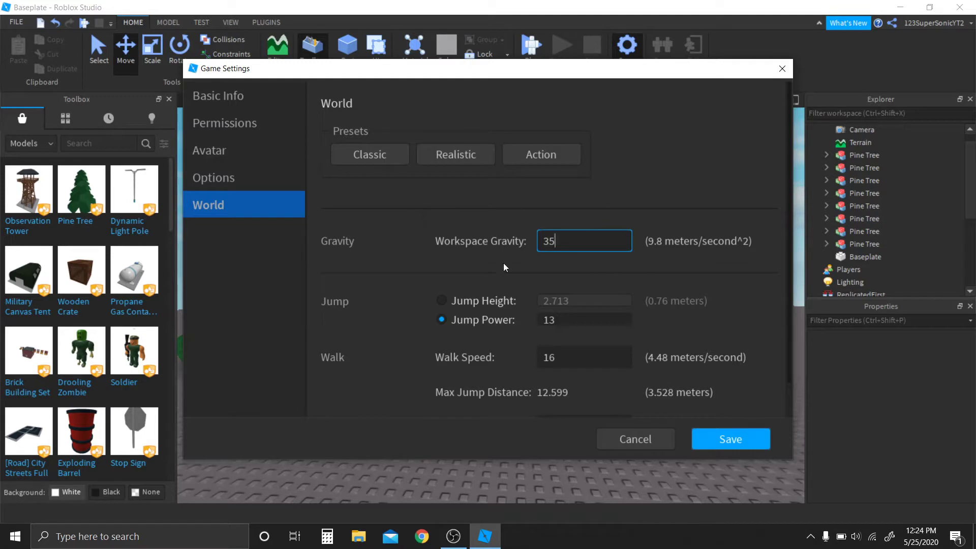
scroll(526, 221, down, 1)
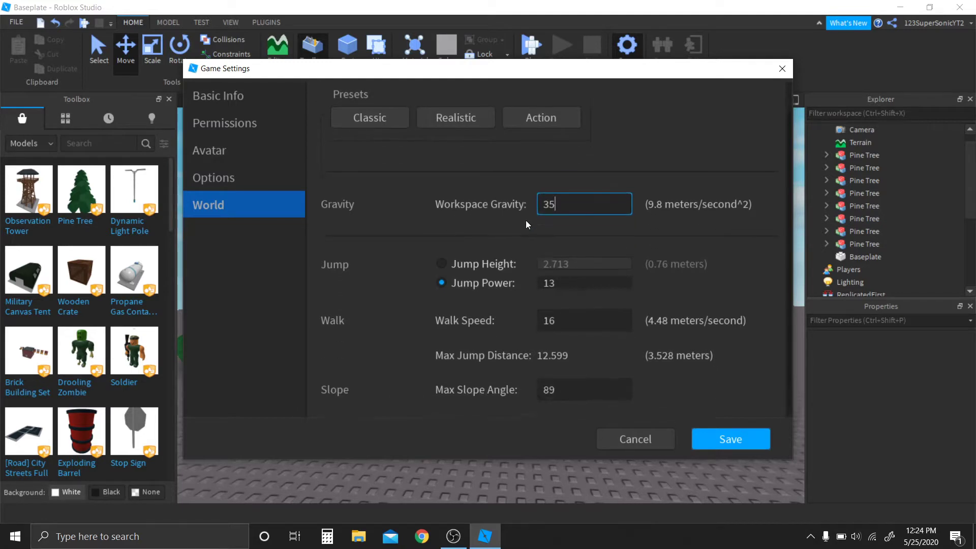
- Switch the World jump setting between Jump Height and Jump Power, ending on Jump Height
click(442, 261)
click(612, 263)
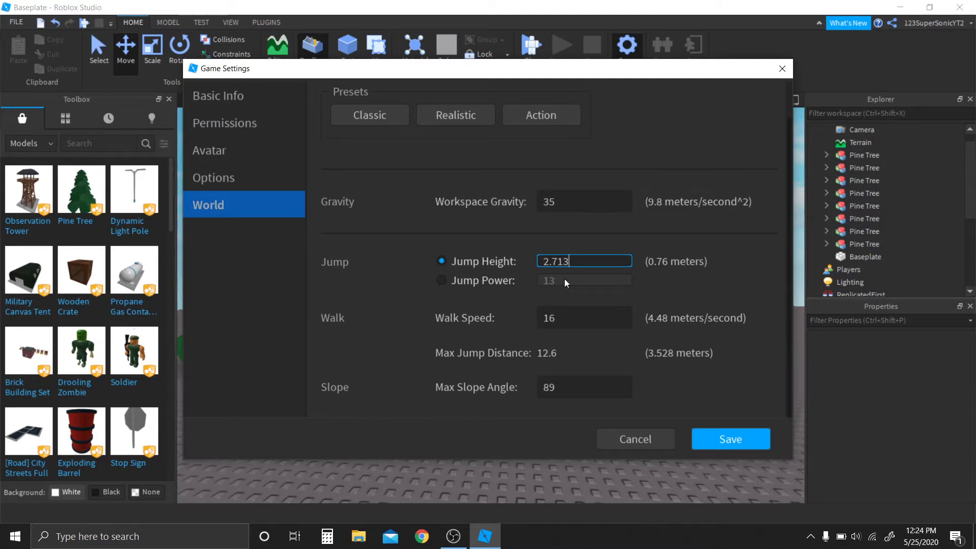
click(442, 281)
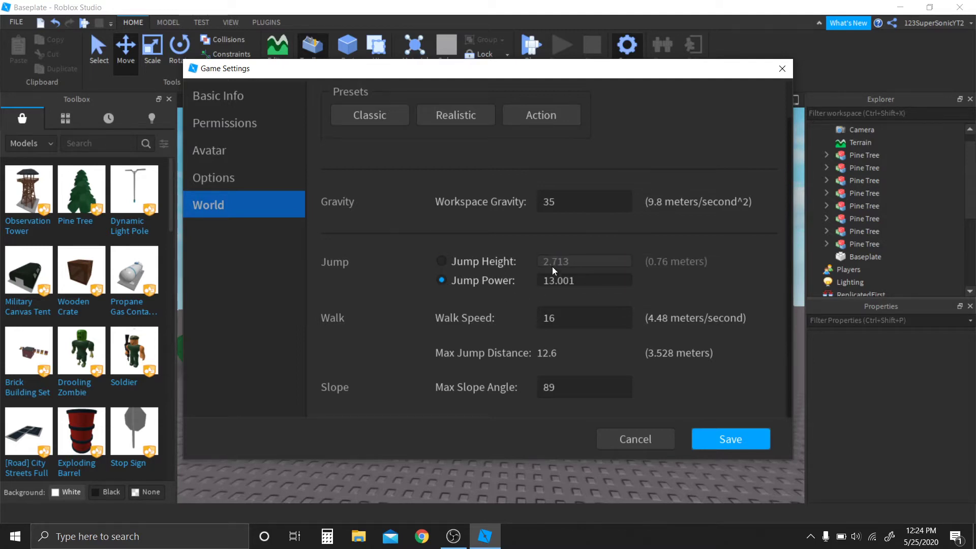
click(449, 262)
- Try jump heights of 15 and 16 in the World settings, and set the Jump Height to 18
click(592, 260)
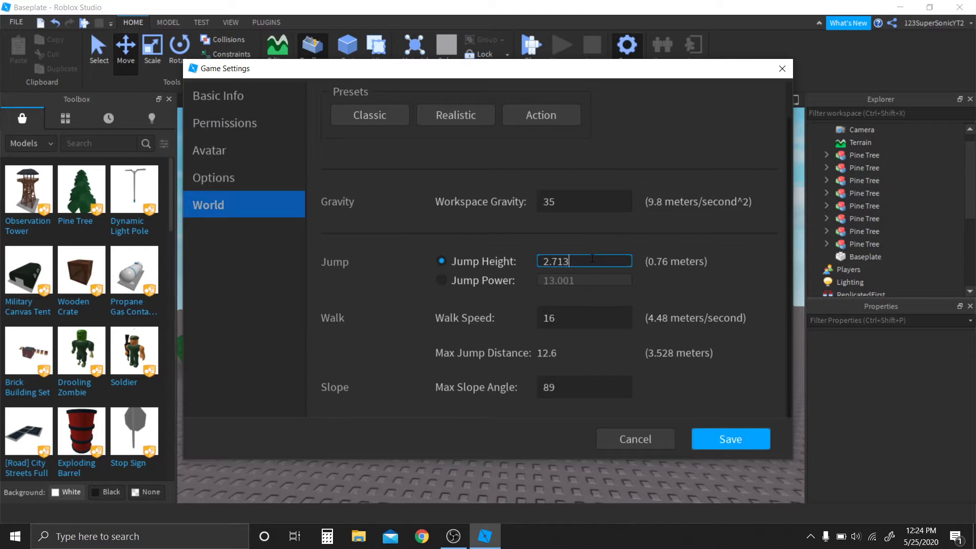
key(BackSpace)
key(BackSpace)
key(BackSpace)
key(BackSpace)
key(BackSpace)
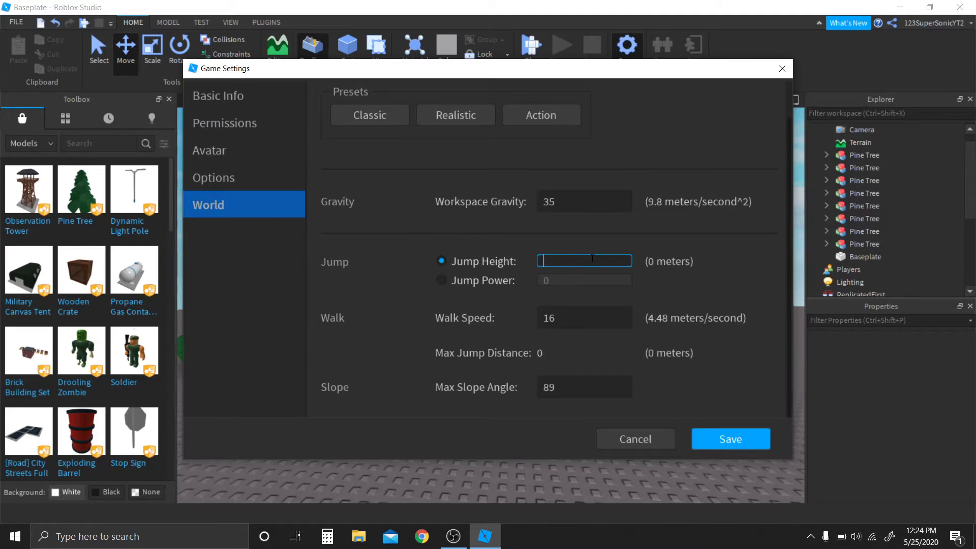
text(15)
key(BackSpace)
key(BackSpace)
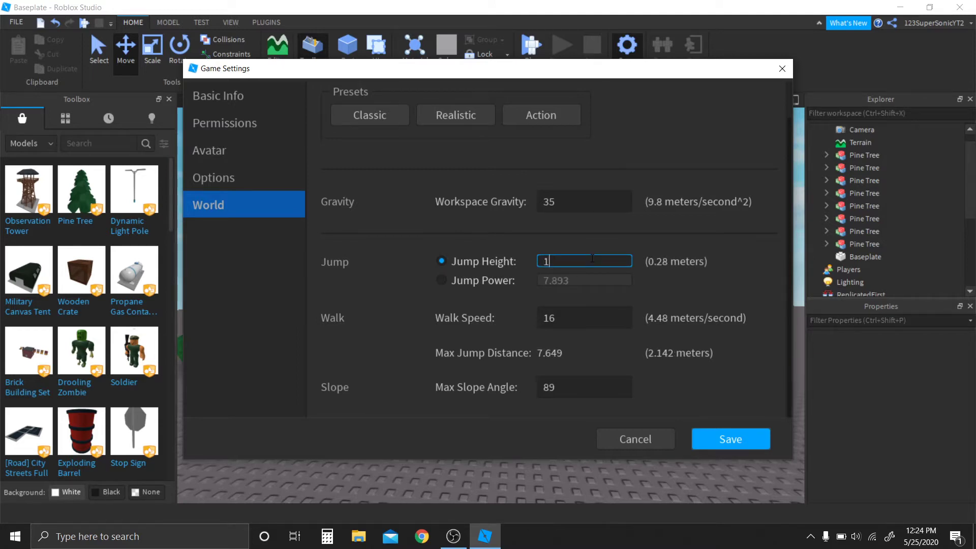
text(15)
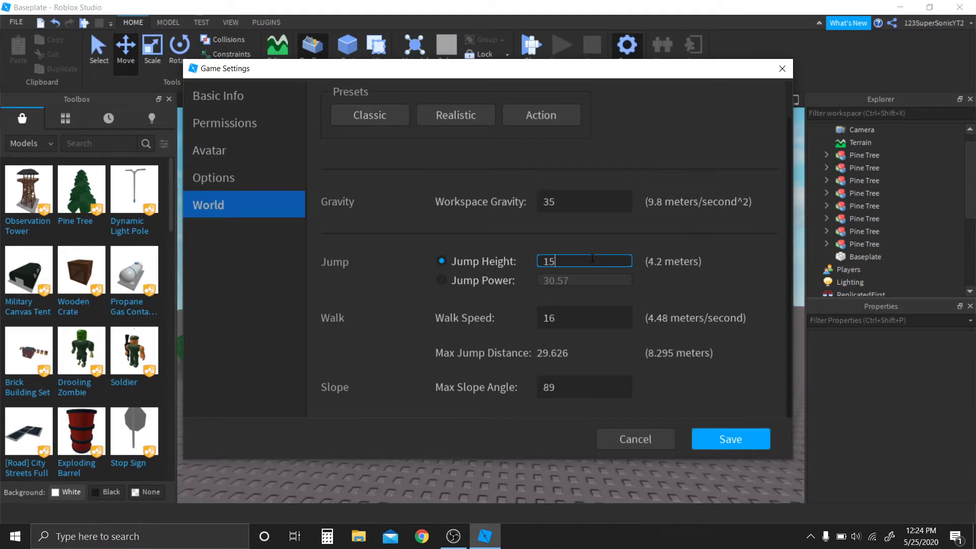
key(BackSpace)
text(6)
key(BackSpace)
text(8)
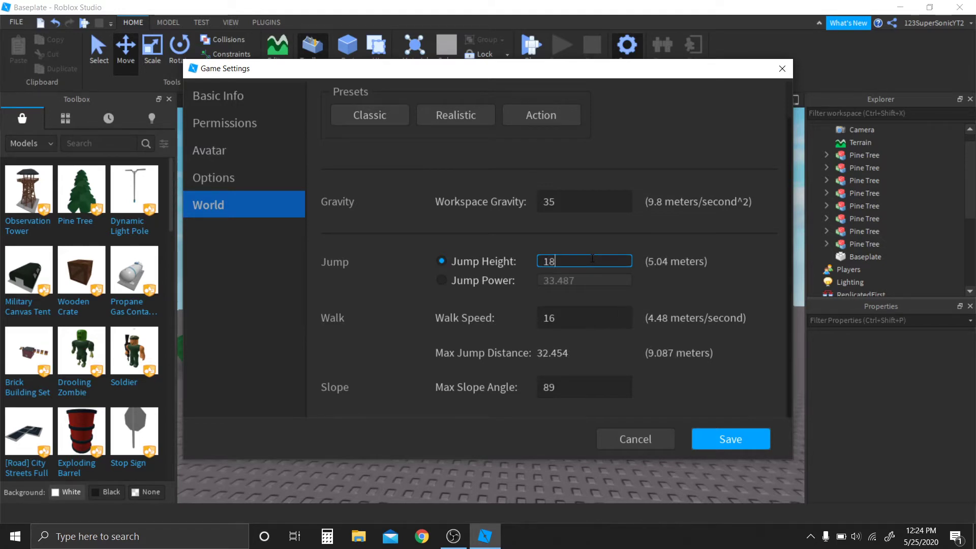
- Open and close the calculator, and set the Jump Height in the World settings to 45
click(327, 539)
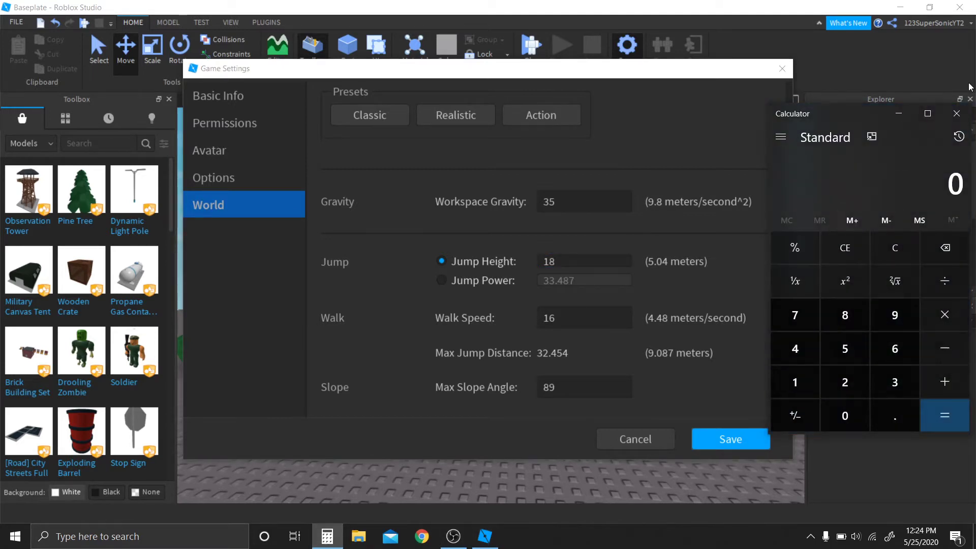
click(956, 113)
click(571, 257)
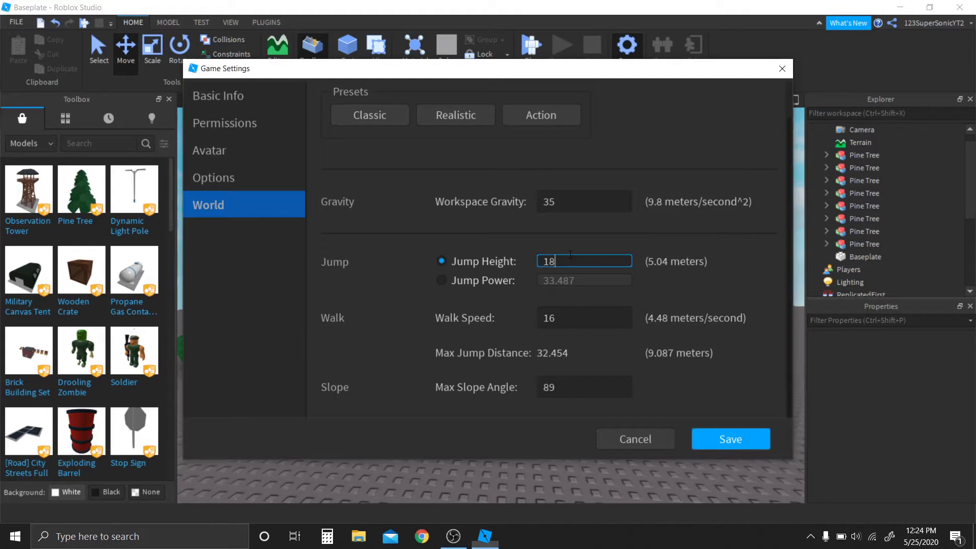
key(BackSpace)
key(BackSpace)
text(45)
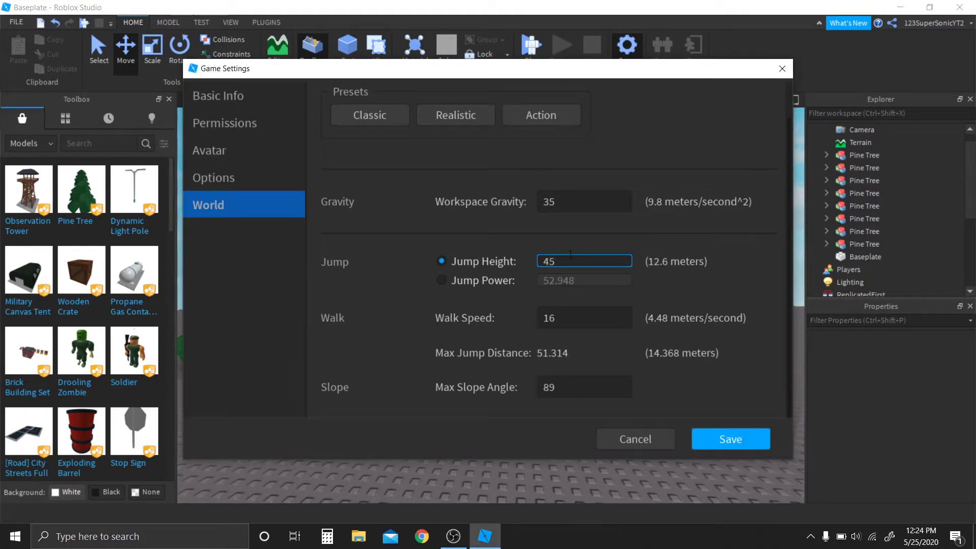
- Switch the jump setting to Jump Power, try a value of 20, and set it to 16
click(452, 281)
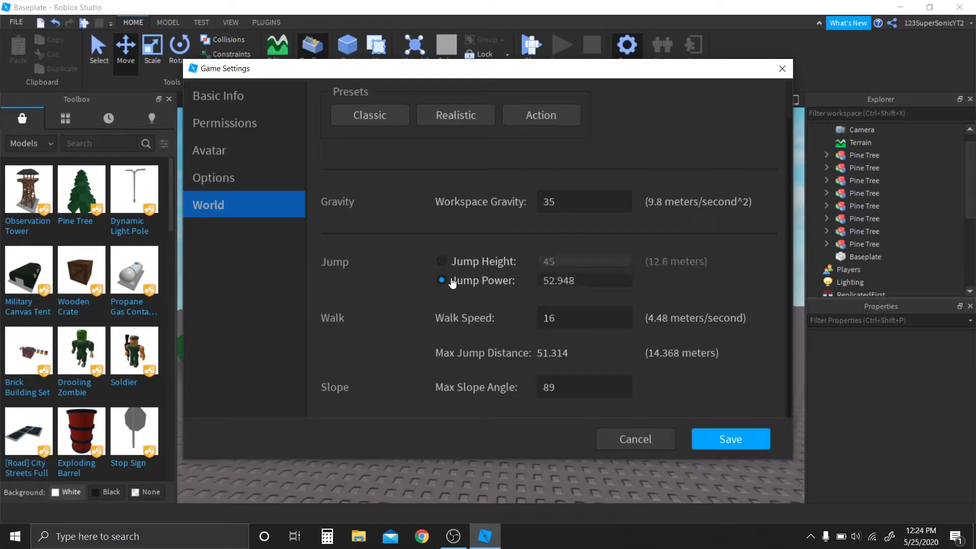
click(607, 281)
key(BackSpace)
key(BackSpace)
key(BackSpace)
key(BackSpace)
key(BackSpace)
key(BackSpace)
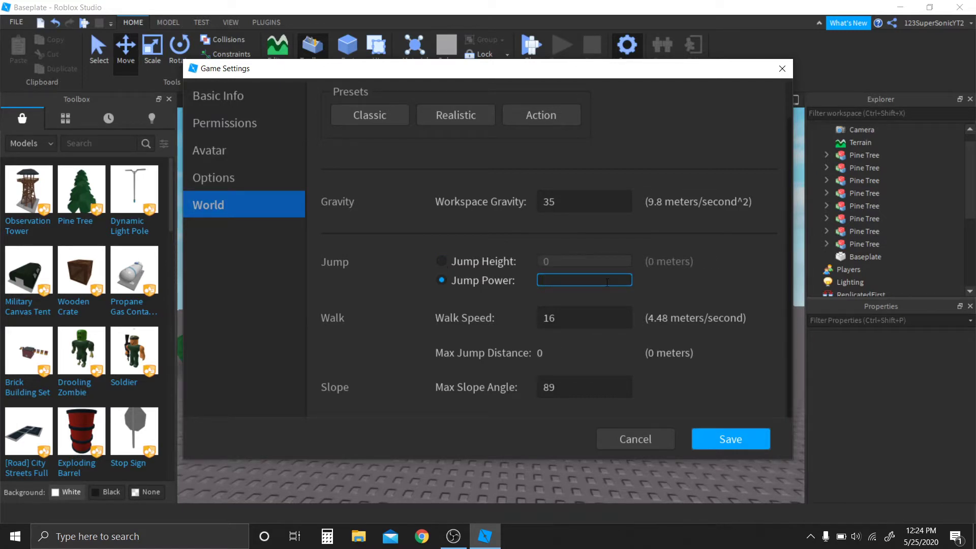
text(20)
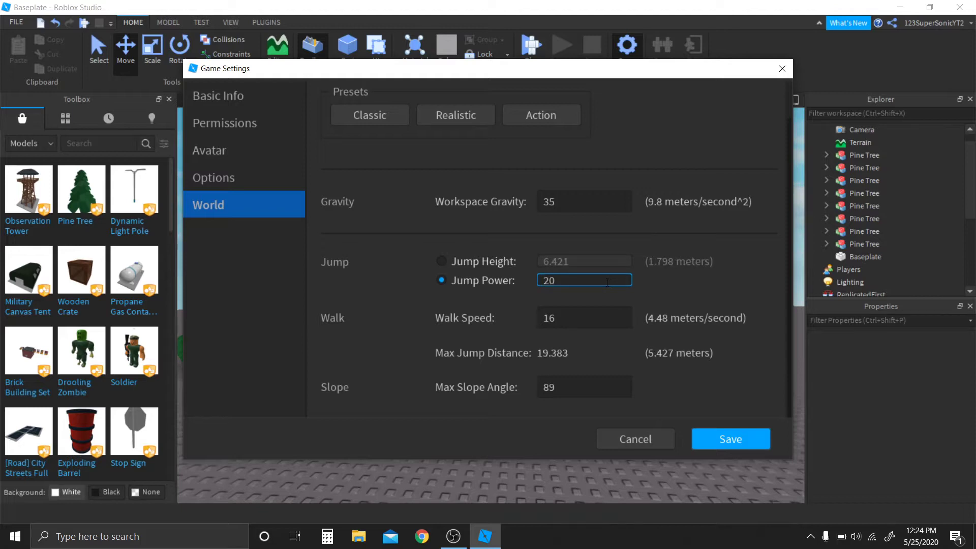
key(BackSpace)
key(BackSpace)
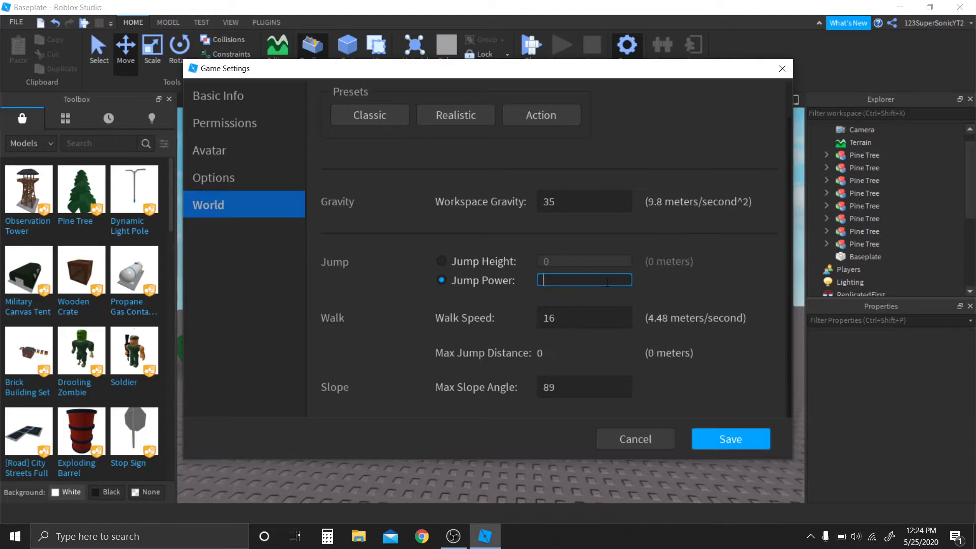
text(16)
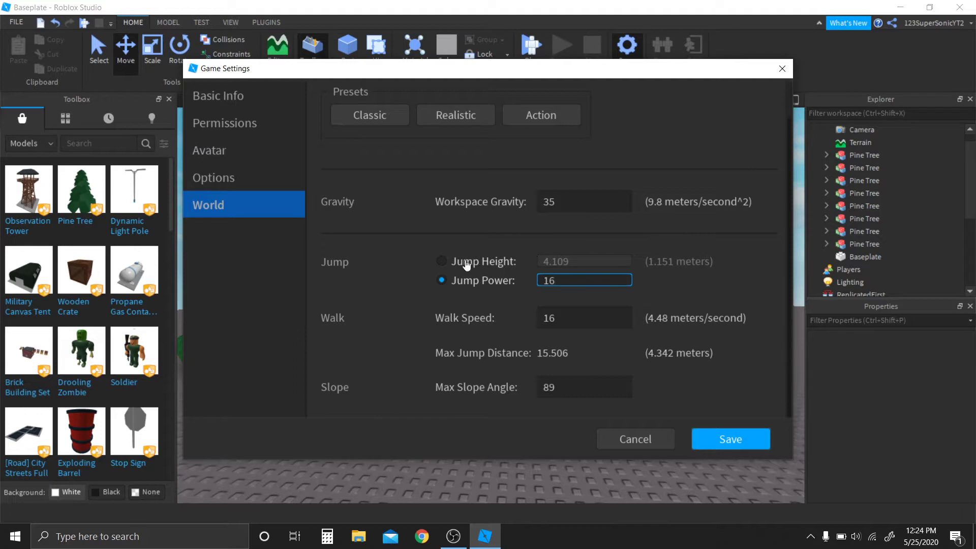
- Try Walk Speed values of 51 and 1000 in the World settings, and set it back to 16
double_click(584, 321)
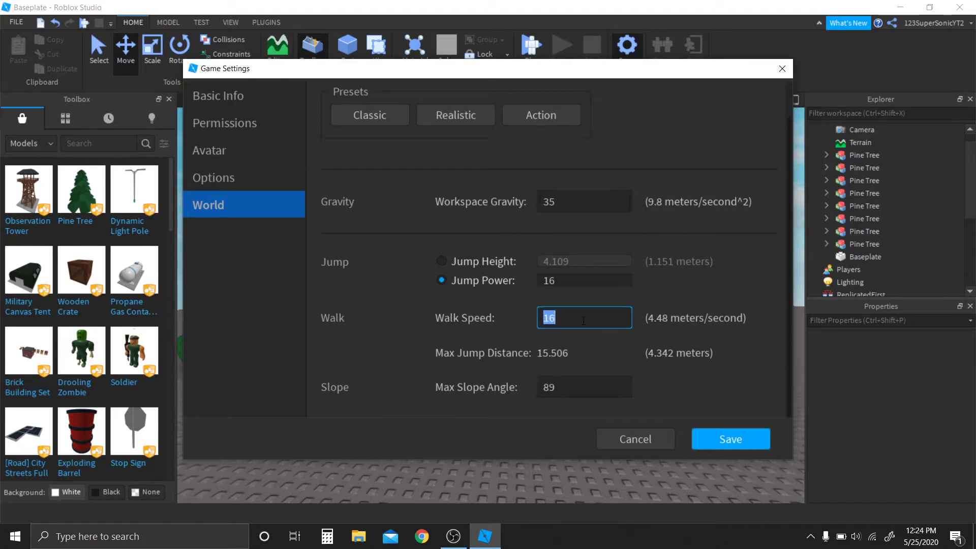
double_click(583, 321)
click(584, 321)
key(BackSpace)
key(BackSpace)
text(51)
key(BackSpace)
key(BackSpace)
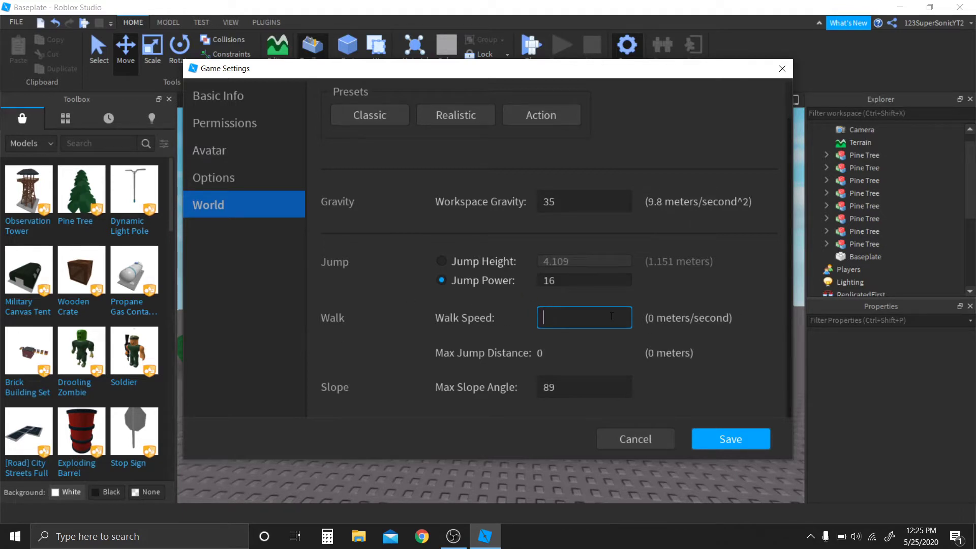
text(1000)
key(BackSpace)
key(BackSpace)
key(BackSpace)
key(BackSpace)
text(16)
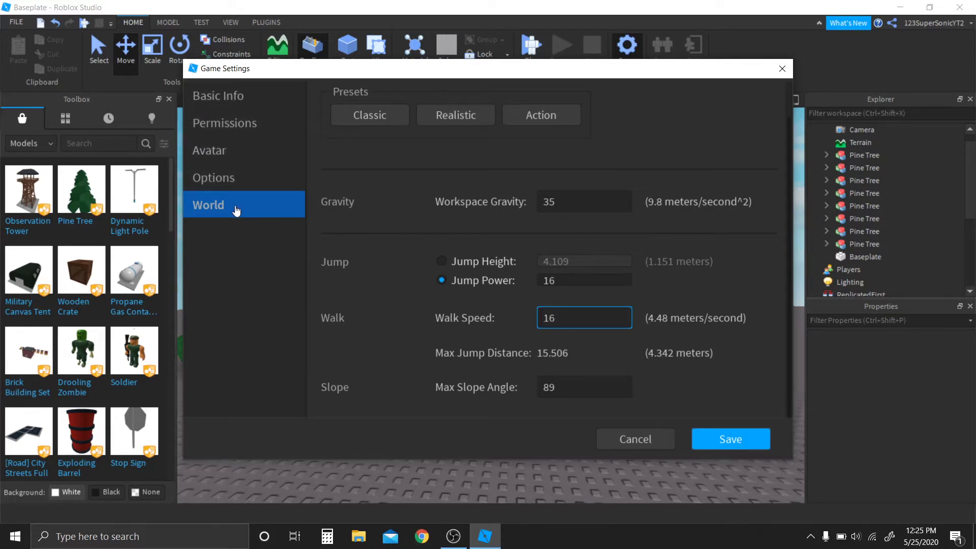
- Return to the Basic Info section and close the game settings, discarding all changes
click(224, 98)
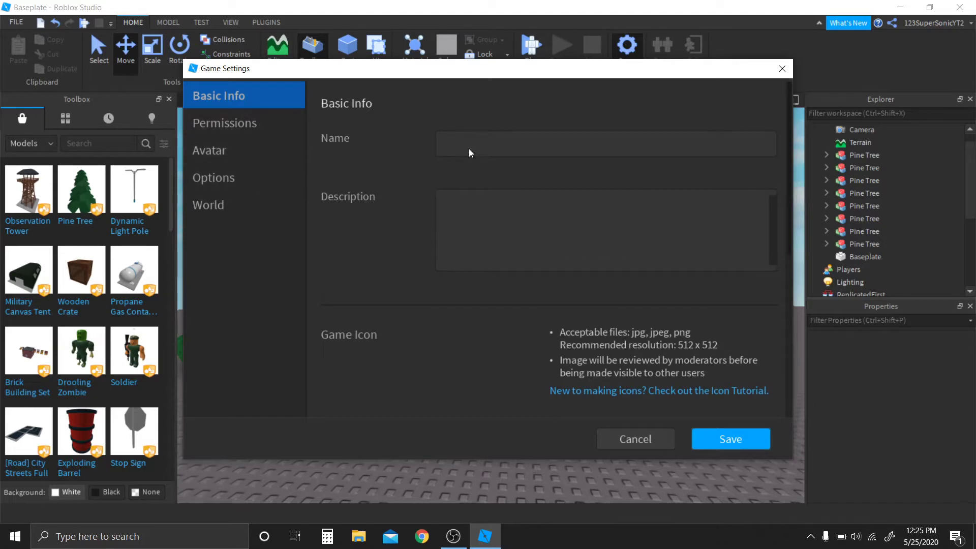
click(669, 440)
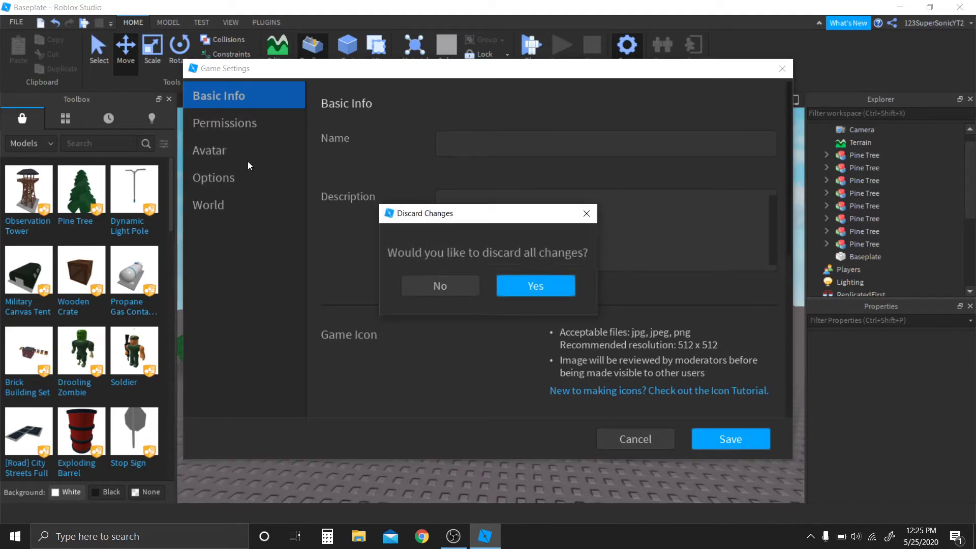
click(539, 279)
click(15, 26)
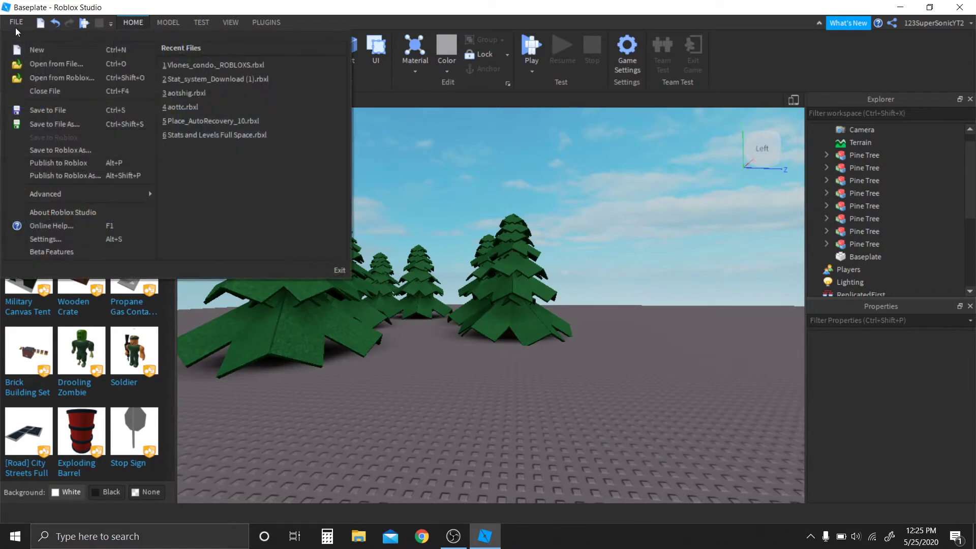
click(60, 65)
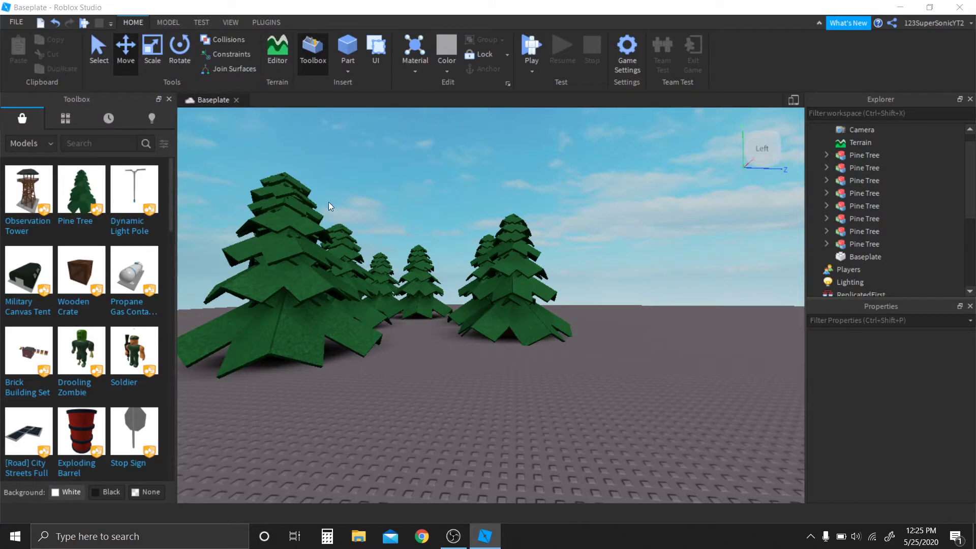
click(442, 301)
click(23, 23)
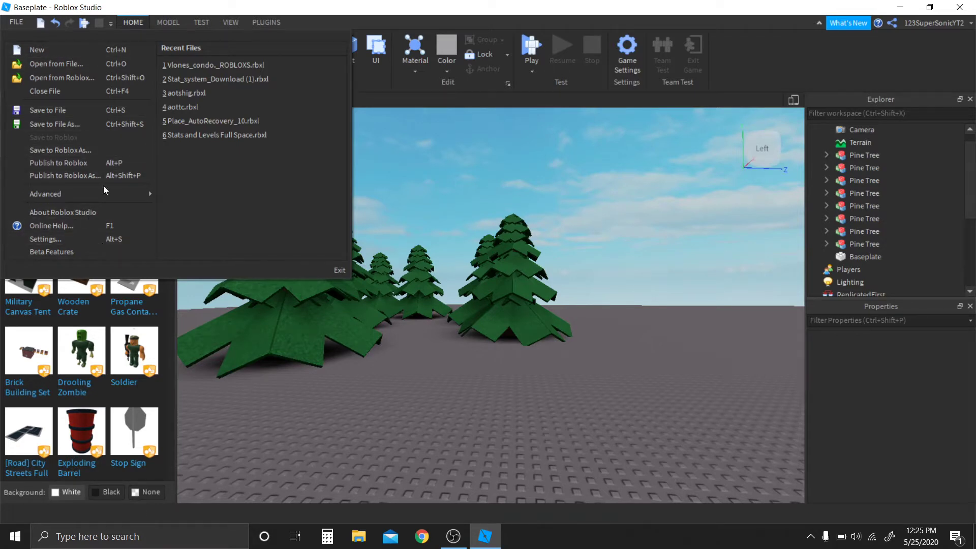
click(218, 196)
- Publish the place to Roblox as a new game named "Tutorial World", and close the publishing dialog
click(3, 24)
click(87, 162)
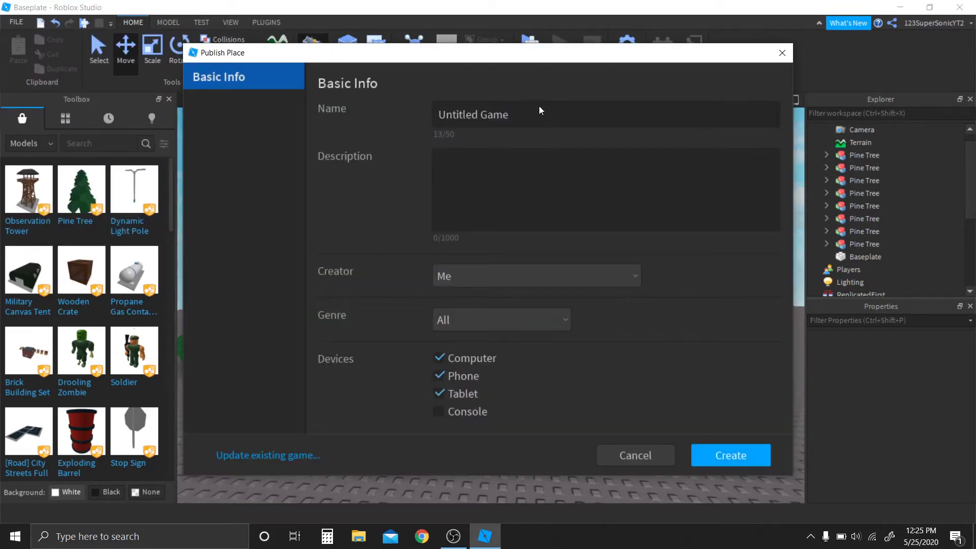
click(541, 108)
key(BackSpace)
key(BackSpace)
key(BackSpace)
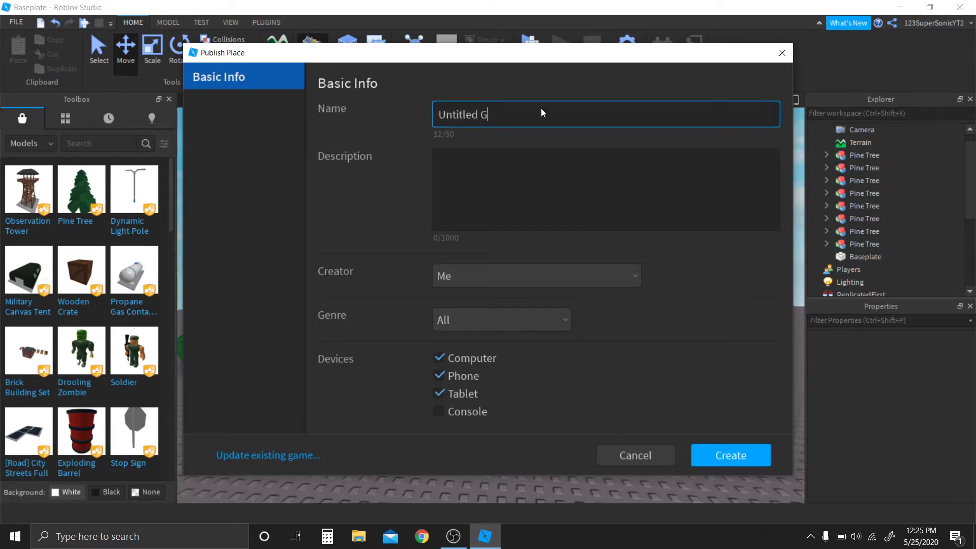
key(BackSpace)
key(BackSpace)
key(BackSpace)
key(BackSpace)
key(BackSpace)
key(BackSpace)
key(BackSpace)
key(BackSpace)
key(BackSpace)
key(BackSpace)
text(Tutorial Worl)
click(730, 456)
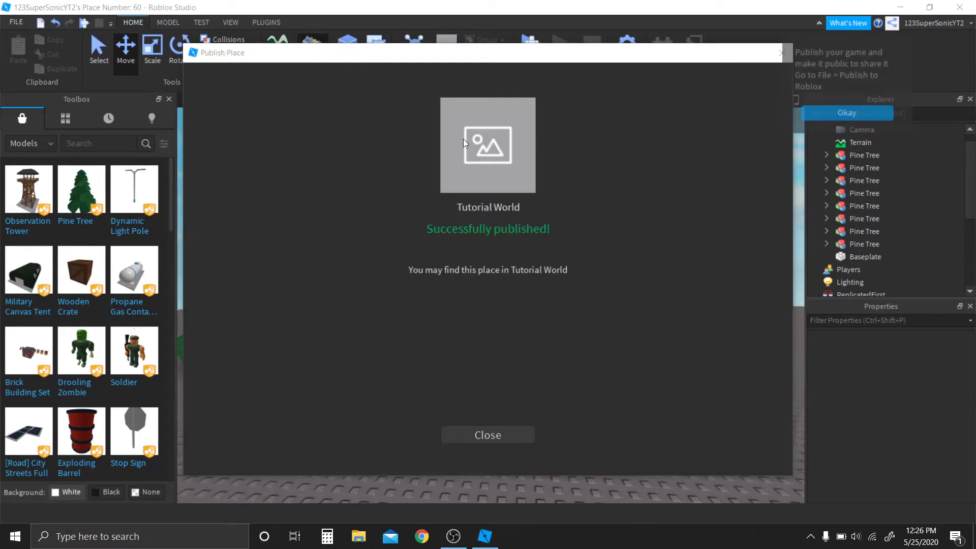
click(494, 439)
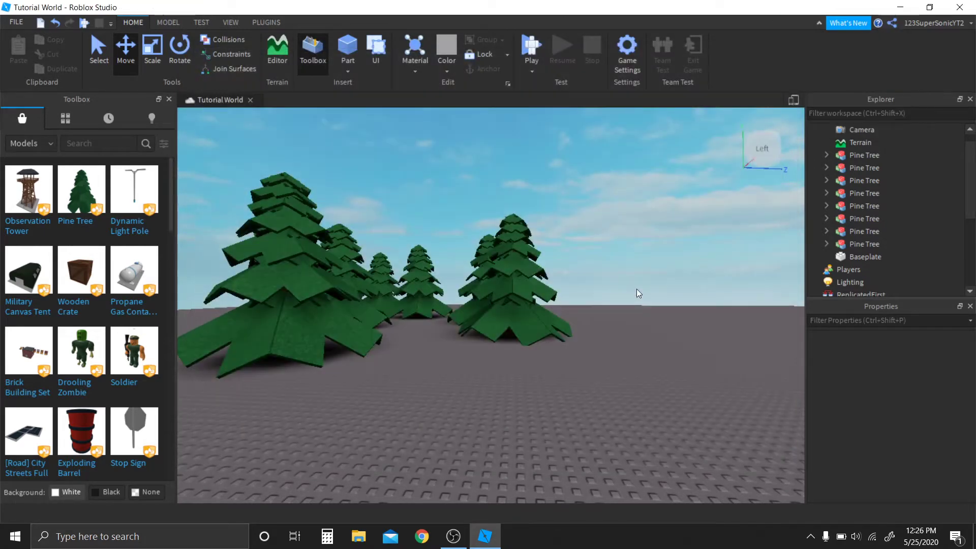
- Insert the Transporter Van model from the model library near the pine trees, and activate the Select tool
right_drag(637, 288, 637, 289)
key(w)
key(s)
key(d)
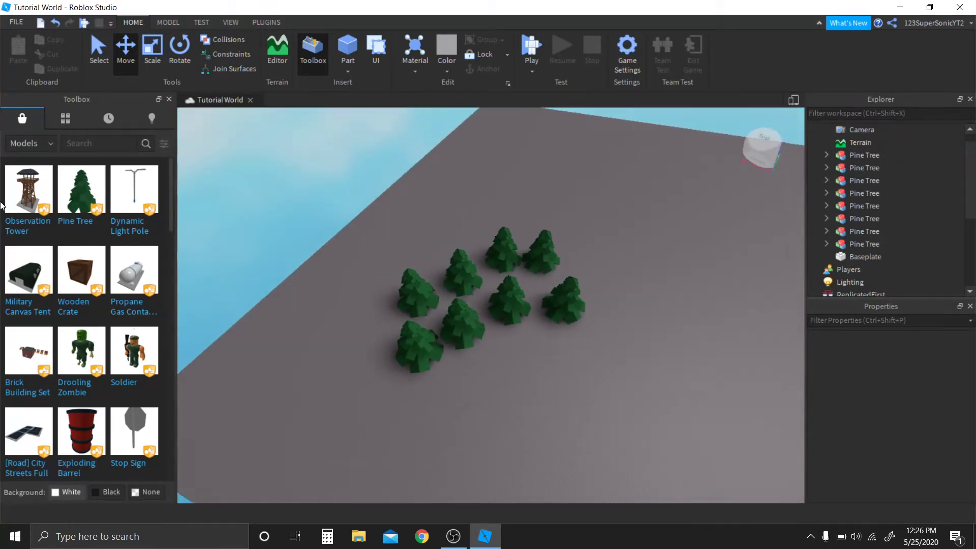
scroll(56, 315, down, 5)
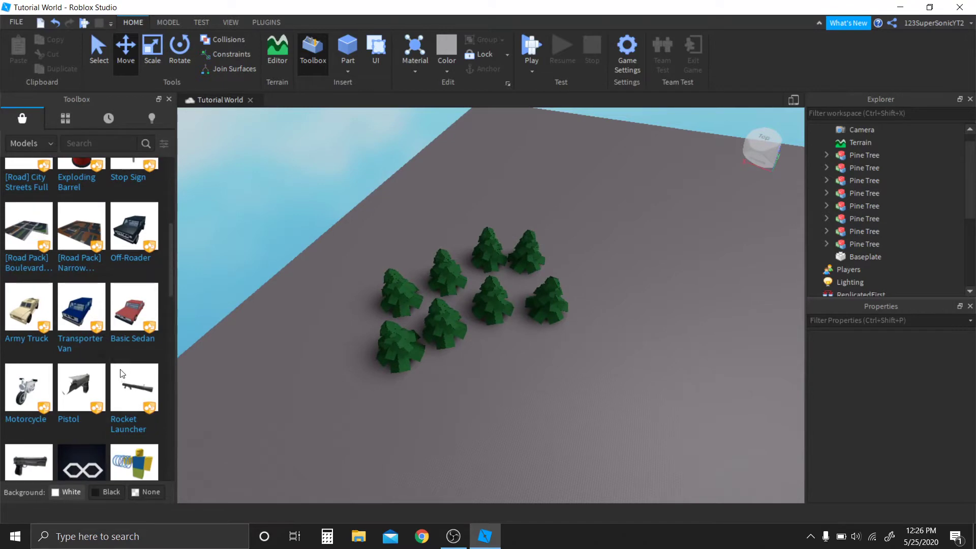
scroll(97, 295, up, 5)
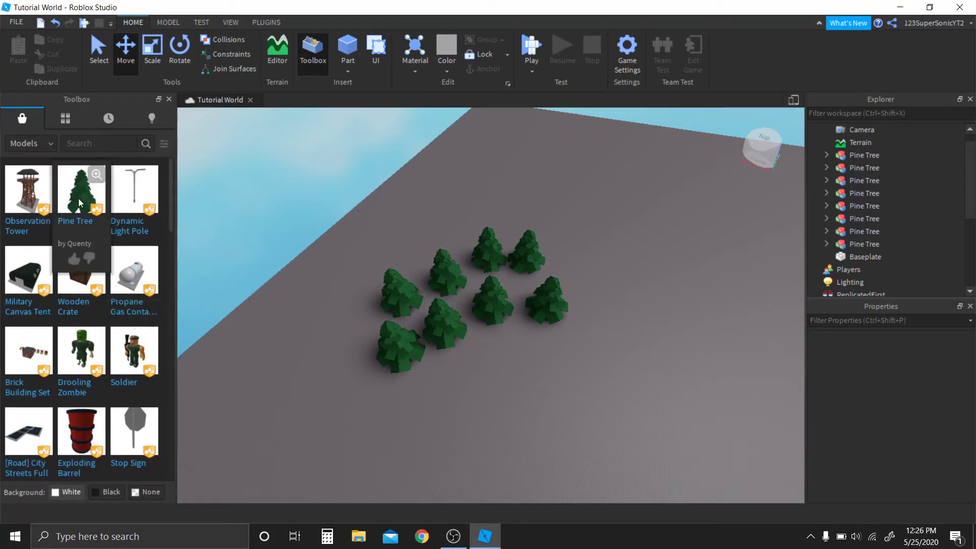
scroll(73, 325, down, 2)
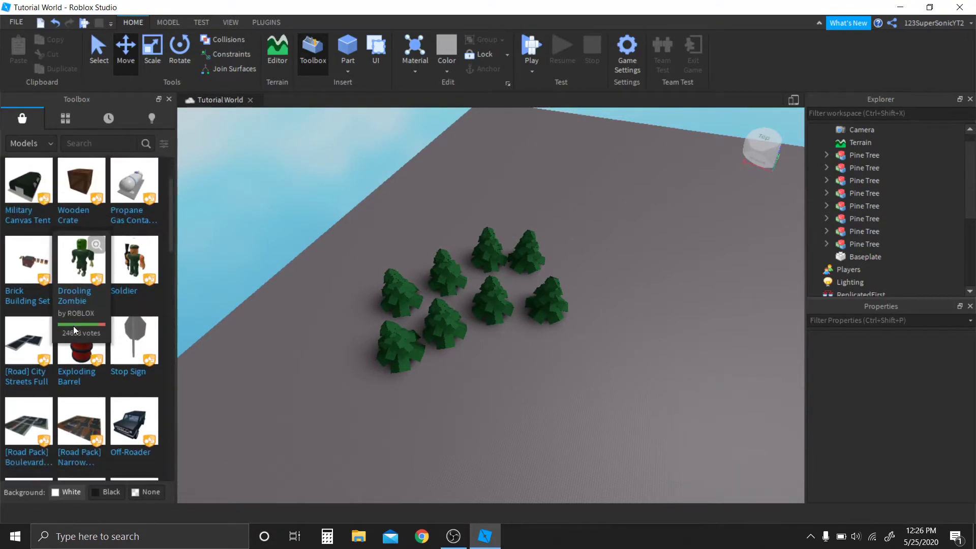
scroll(74, 326, down, 5)
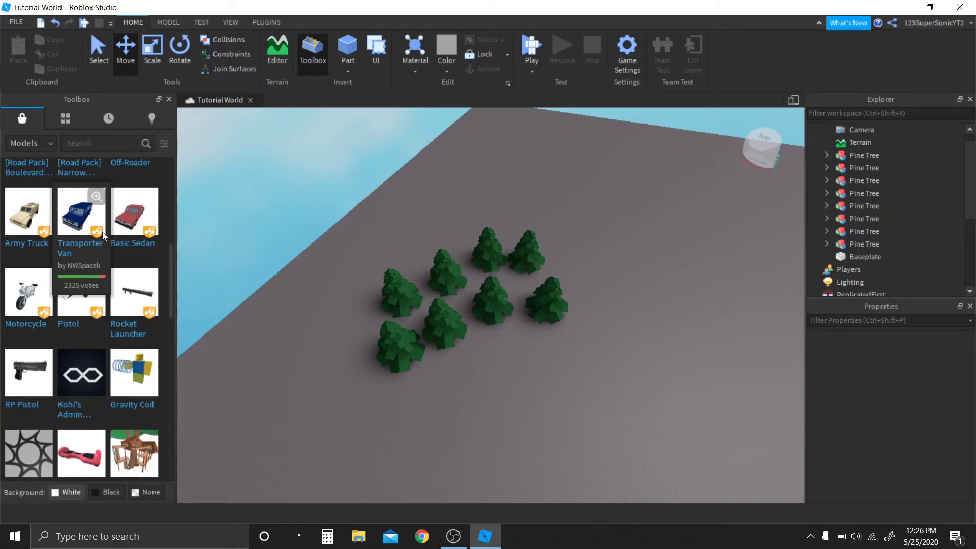
mouse_move(102, 232)
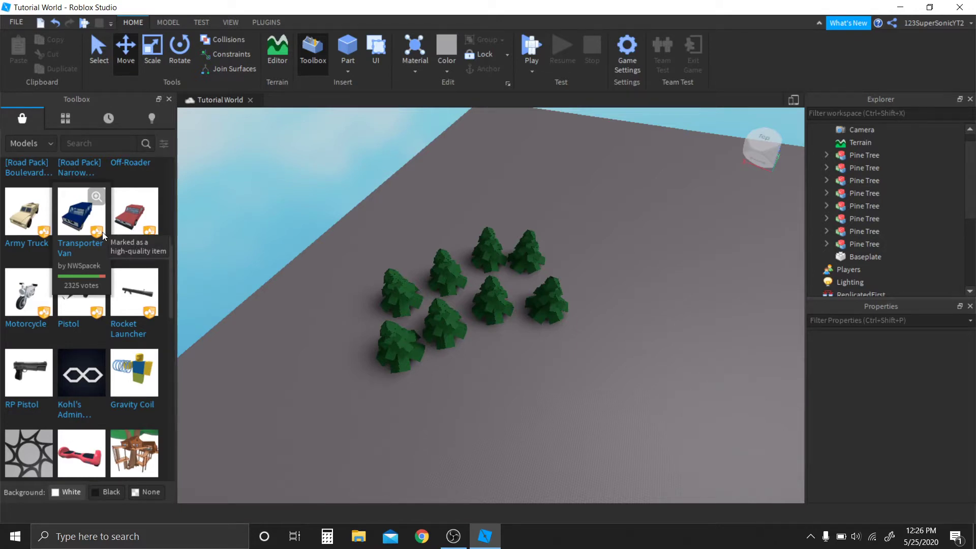
scroll(102, 232, up, 4)
scroll(102, 231, down, 2)
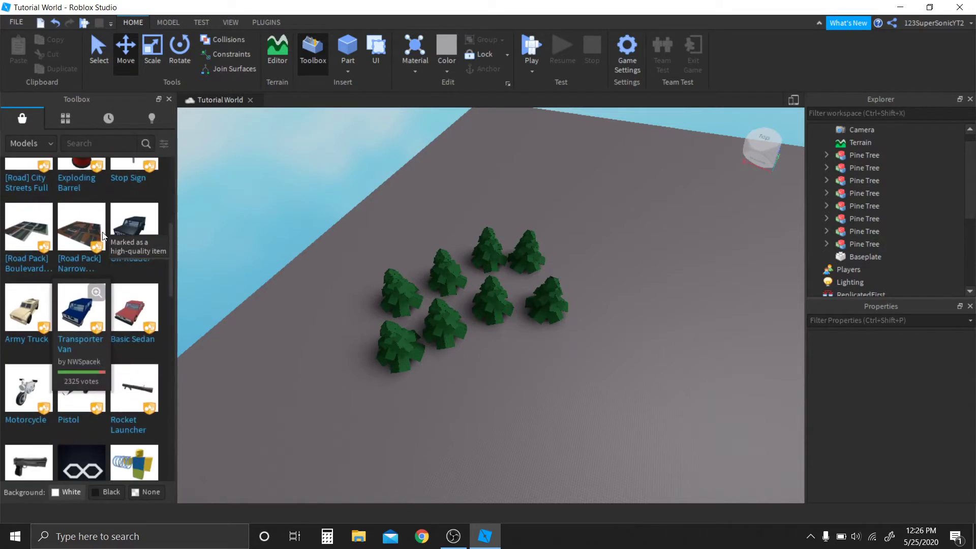
click(72, 300)
click(99, 48)
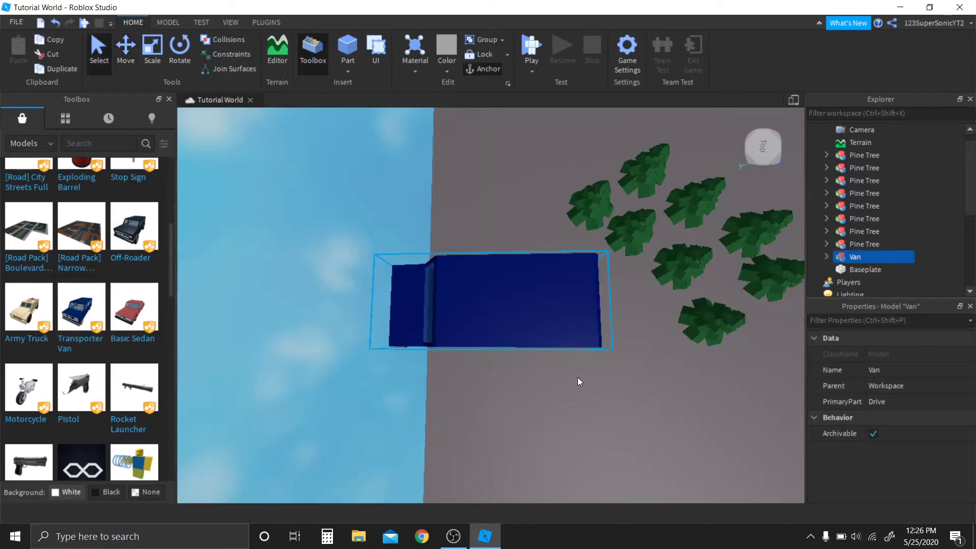
- Move the van off the edge so it stands fully on the baseplate, and expand its contents in the Explorer
drag(497, 317, 511, 246)
key(f)
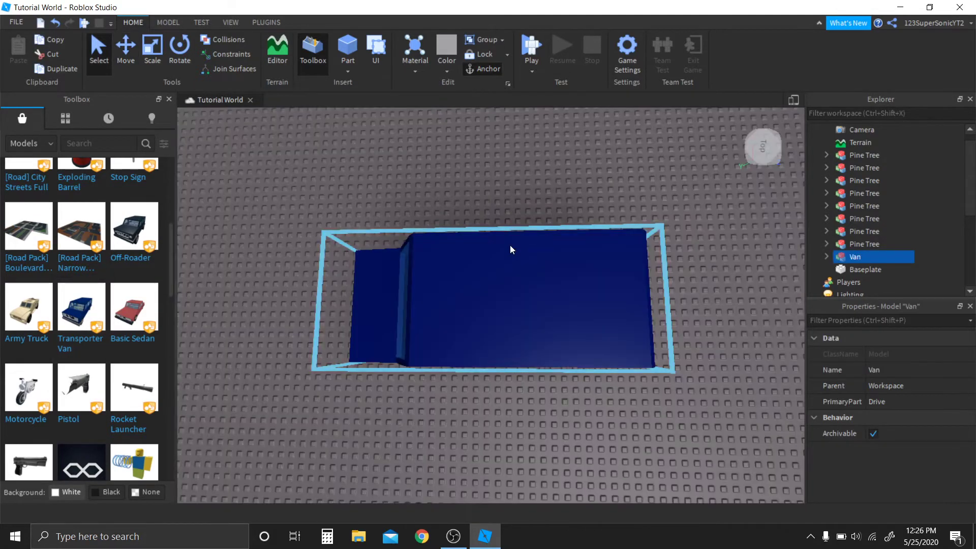
right_drag(510, 246, 511, 245)
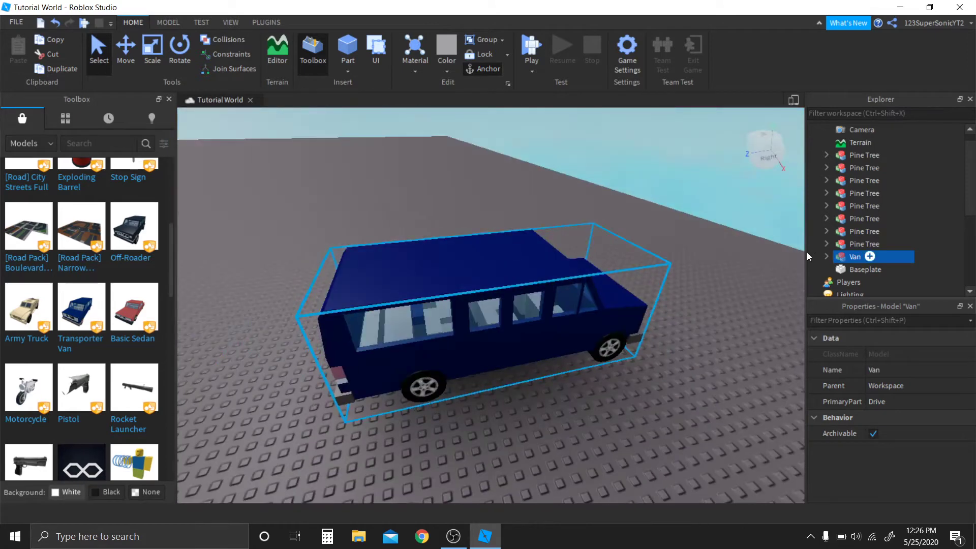
click(825, 257)
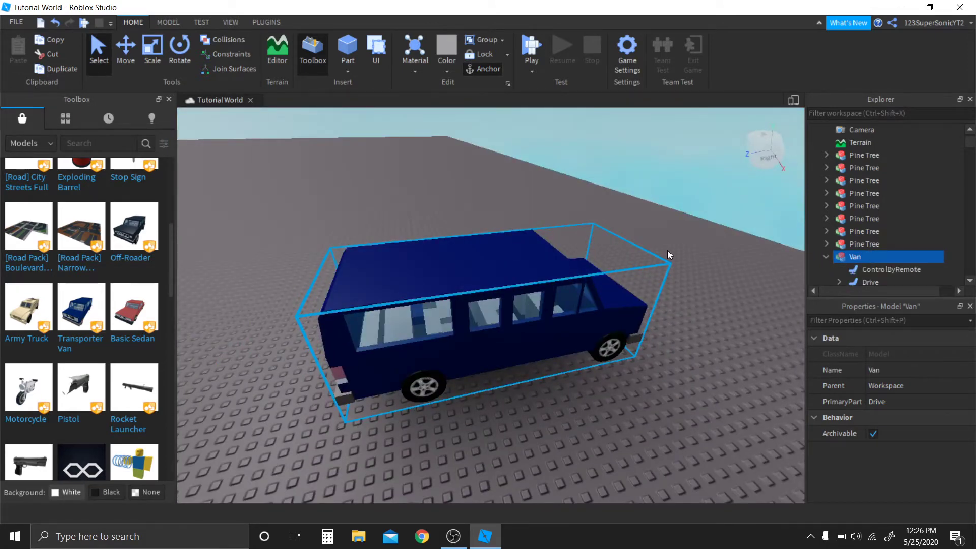
right_drag(667, 250, 667, 251)
scroll(667, 251, down, 5)
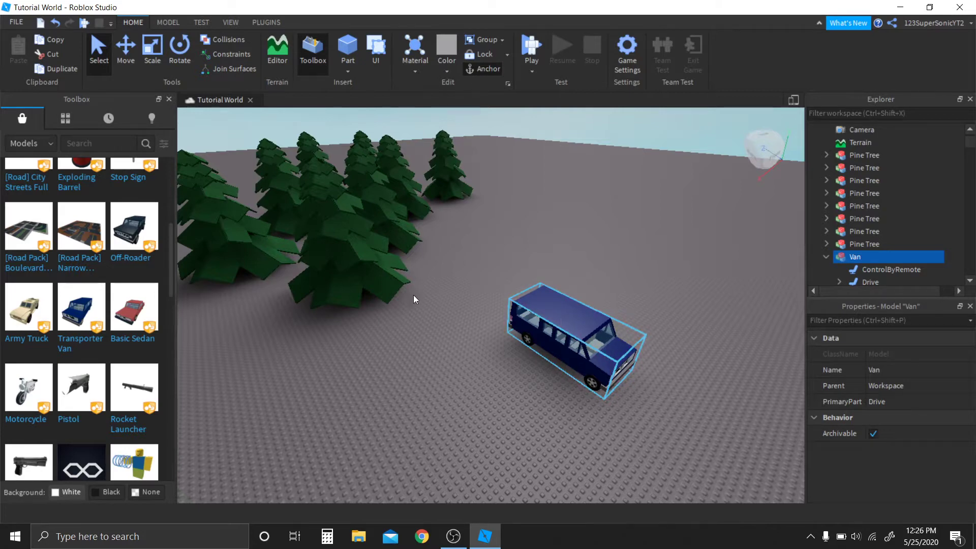
- Reposition the van beside the group of pine trees and close the Toolbox
key(s)
right_drag(332, 265, 333, 264)
key(s)
key(d)
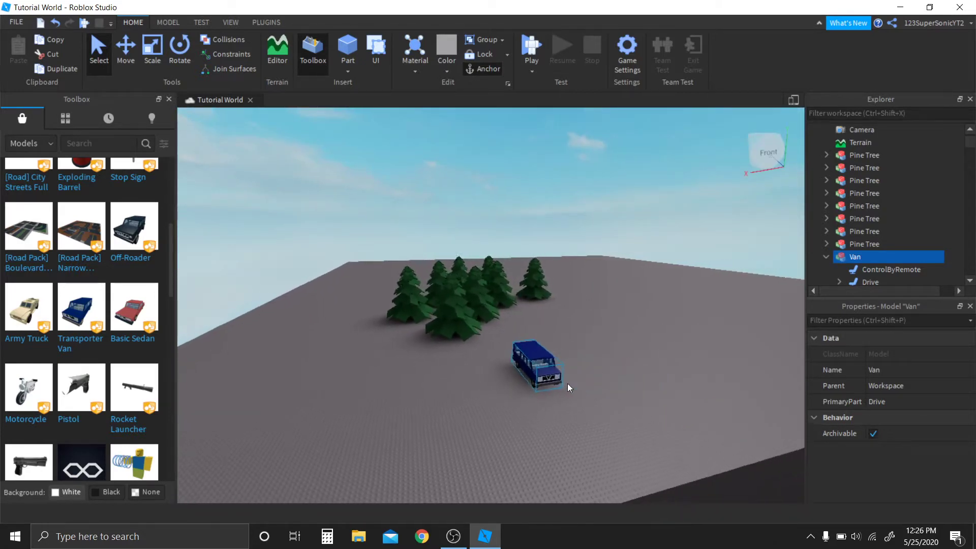
key(w)
key(d)
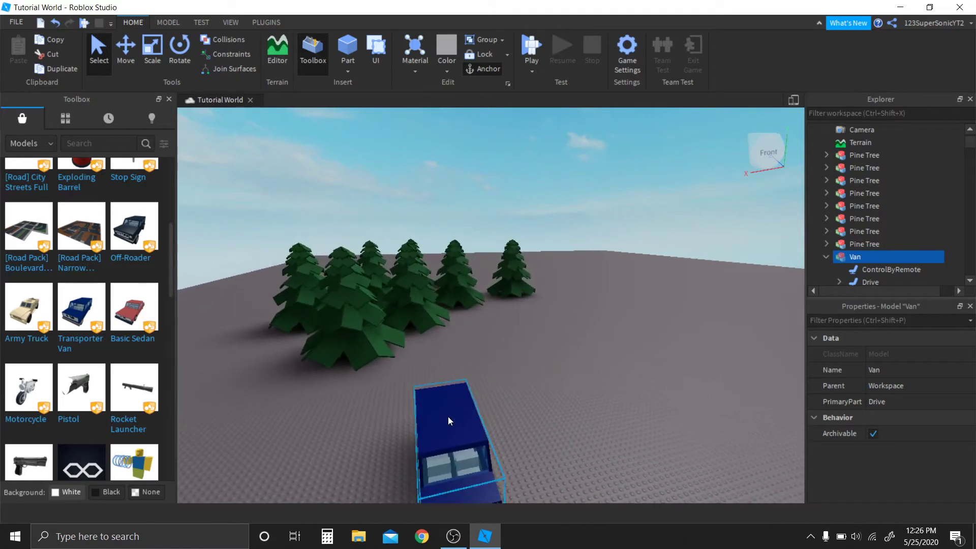
drag(447, 417, 537, 343)
key(a)
key(a)
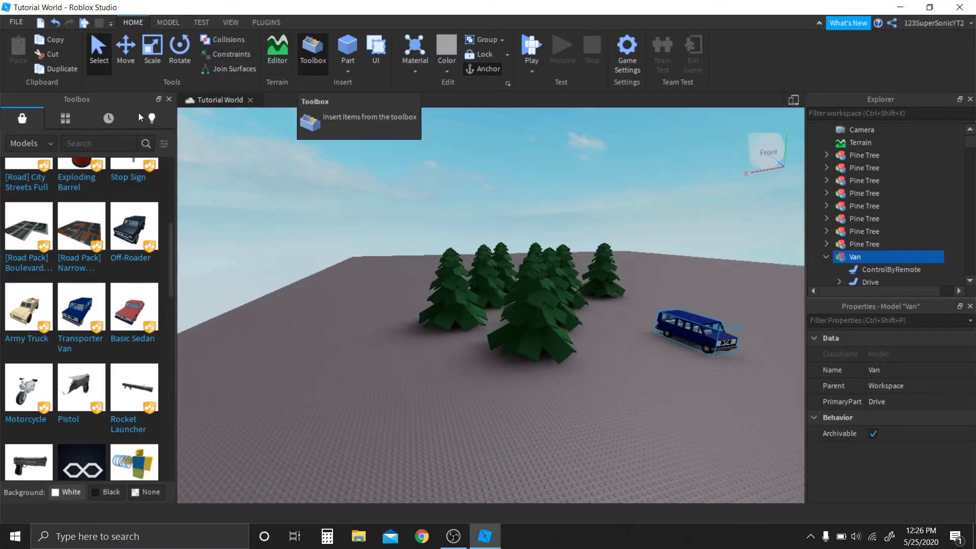
click(170, 98)
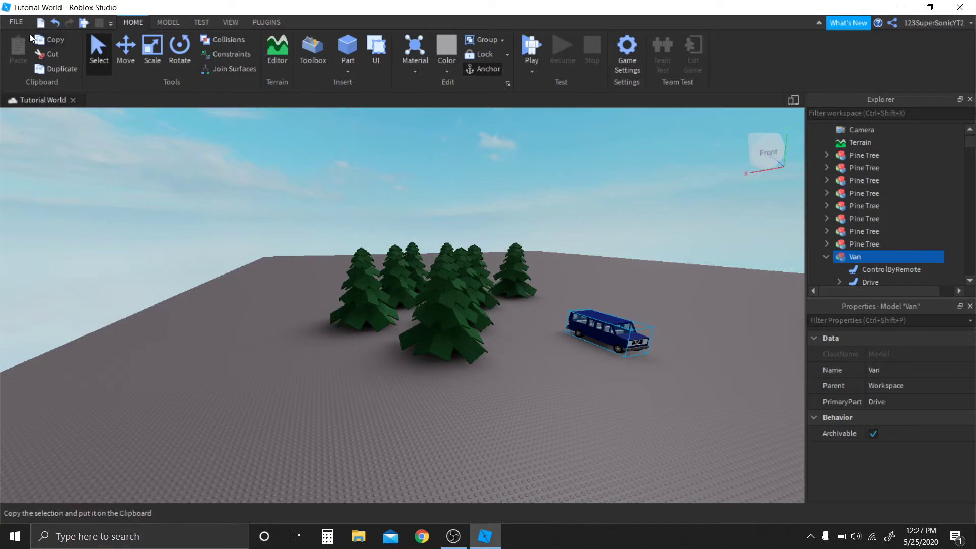
- Cut the van to the clipboard, undo the cut to restore it, and clear the selection
click(50, 56)
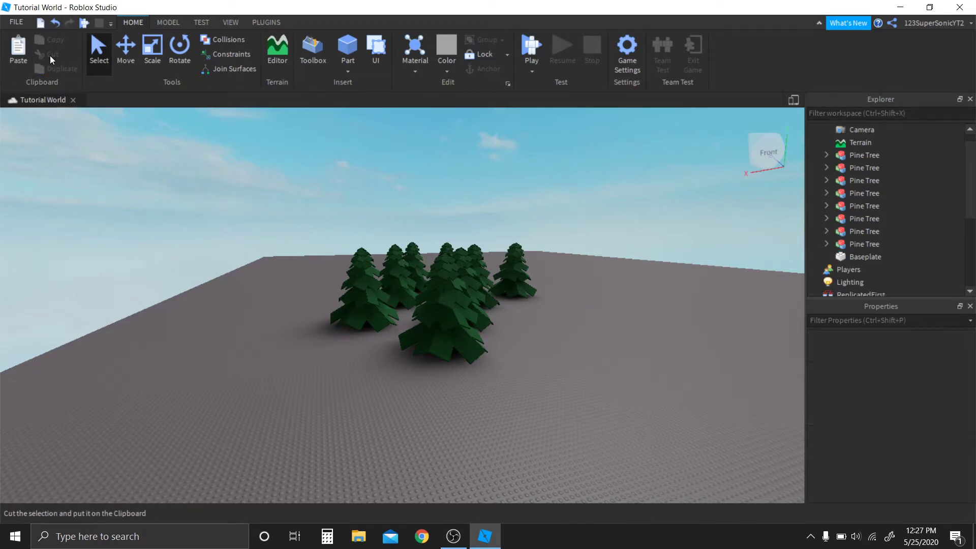
click(56, 21)
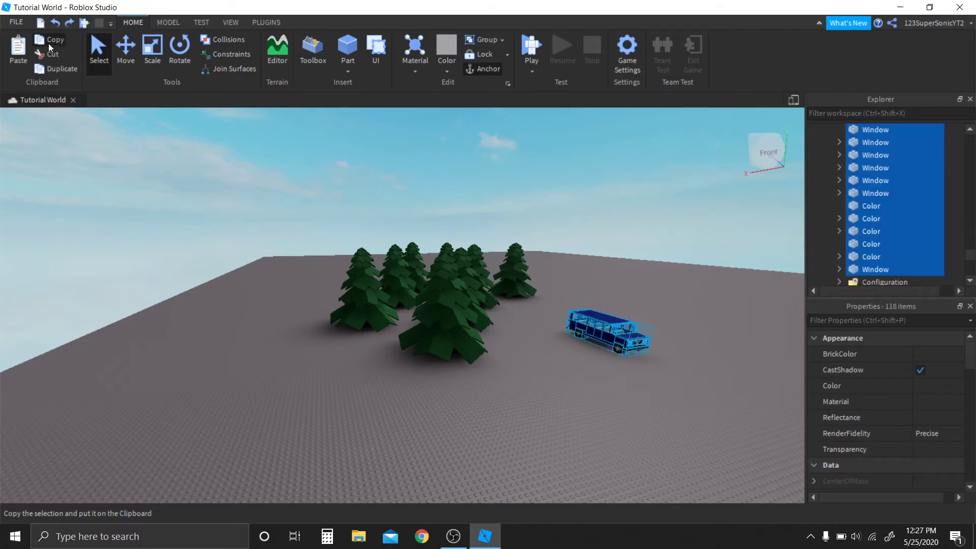
click(279, 405)
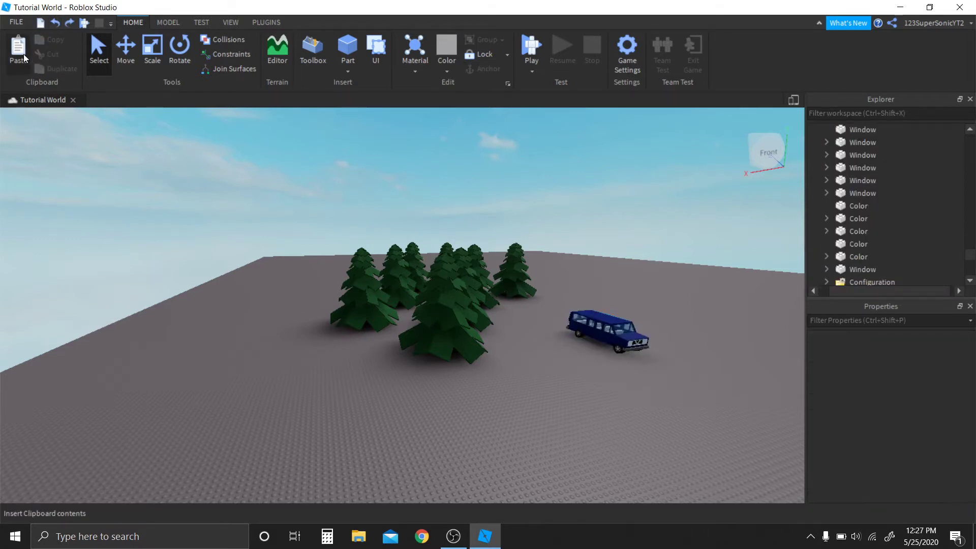
- Paste a second van and arrange both vans separately on the baseplate near the pine trees
key(ctrl+v)
click(615, 307)
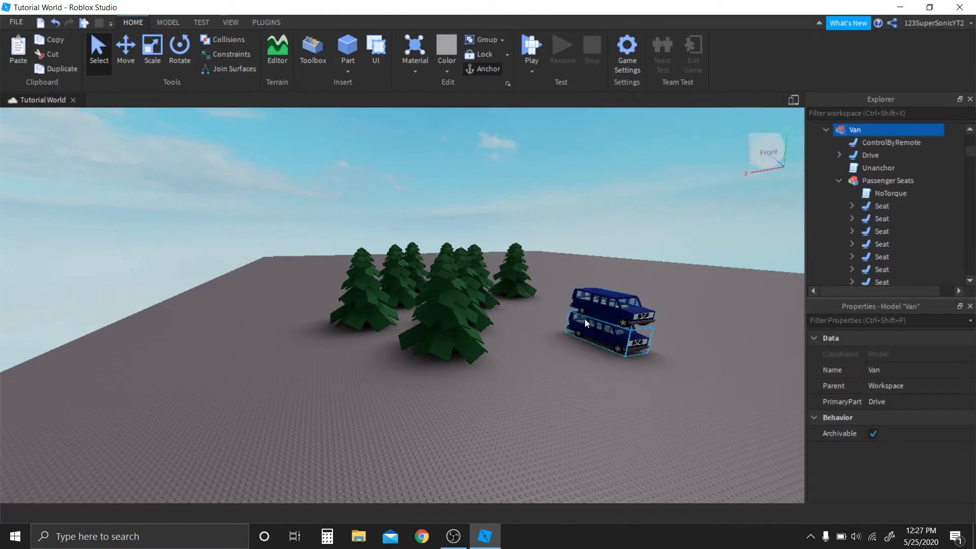
drag(627, 288, 544, 355)
click(564, 302)
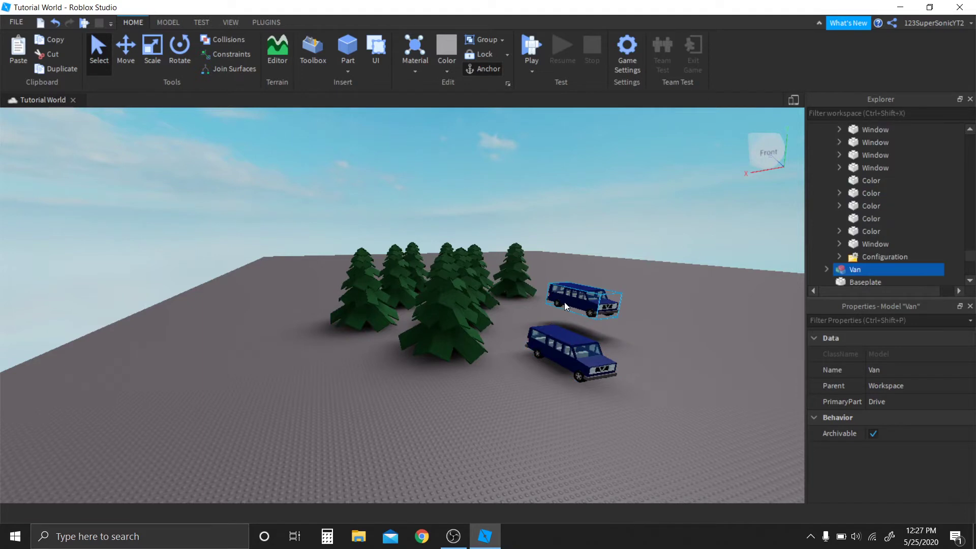
right_drag(584, 313, 585, 314)
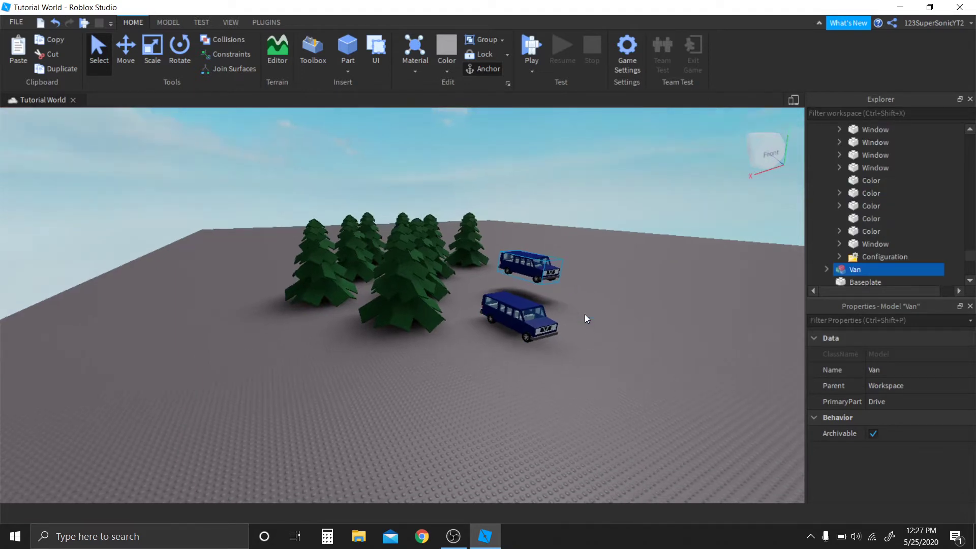
double_click(536, 279)
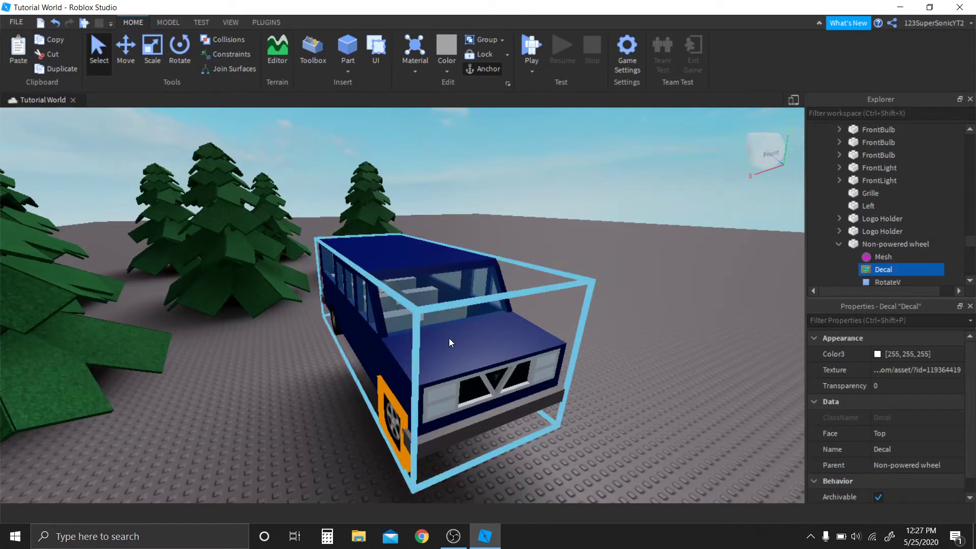
drag(447, 341, 438, 522)
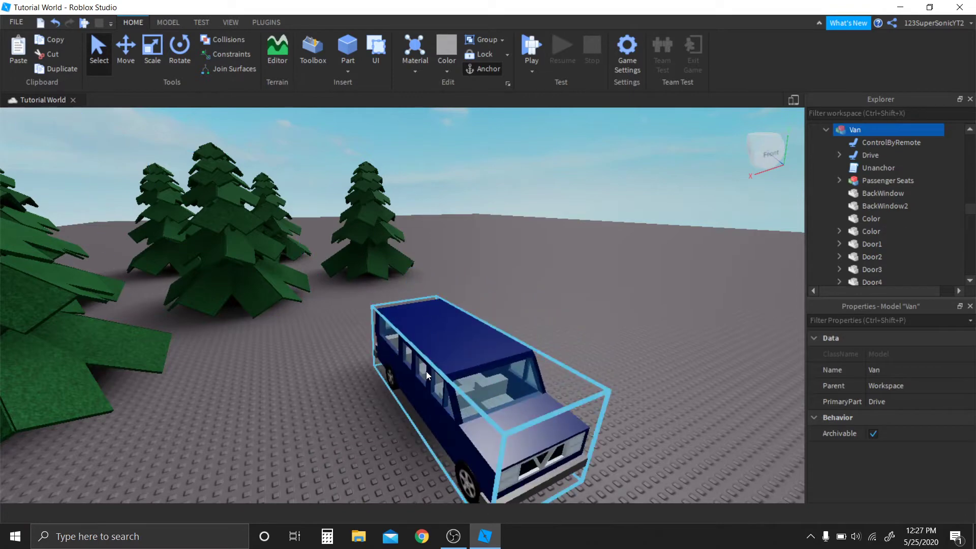
- Turn on Join Surfaces for newly placed parts
right_drag(426, 372, 426, 371)
key(s)
right_drag(695, 304, 694, 304)
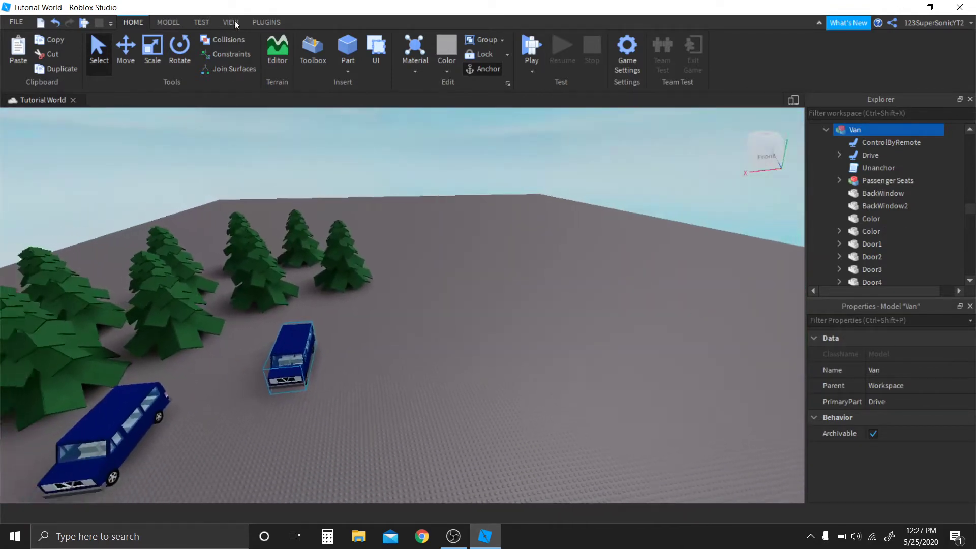
key(w)
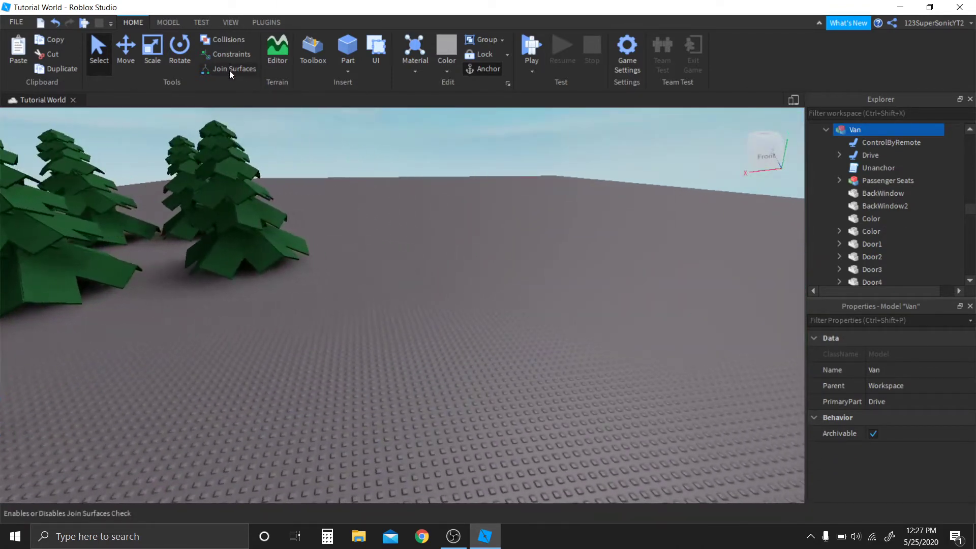
key(s)
right_drag(421, 221, 421, 220)
key(w)
click(233, 74)
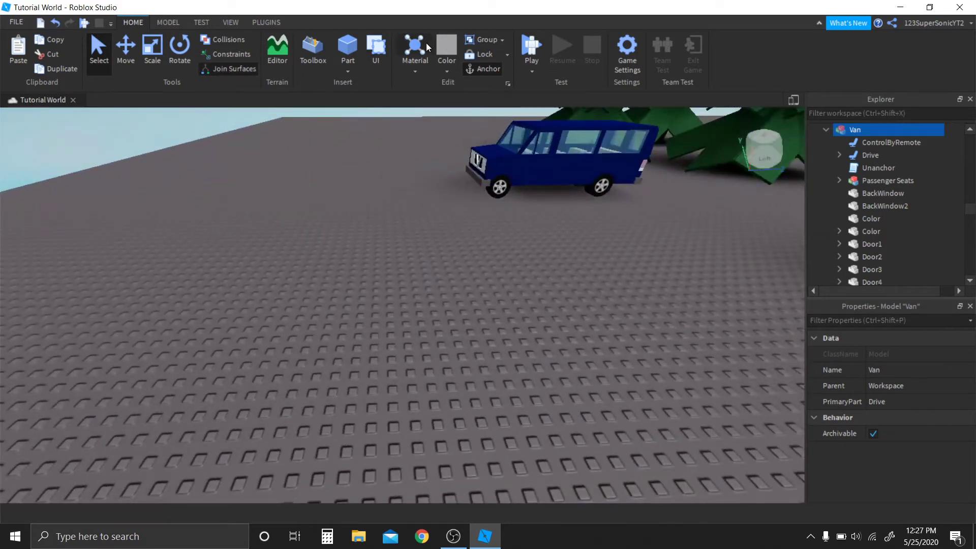
- Insert a new part on the baseplate in front of the vans and inspect the Weld inside it
click(348, 49)
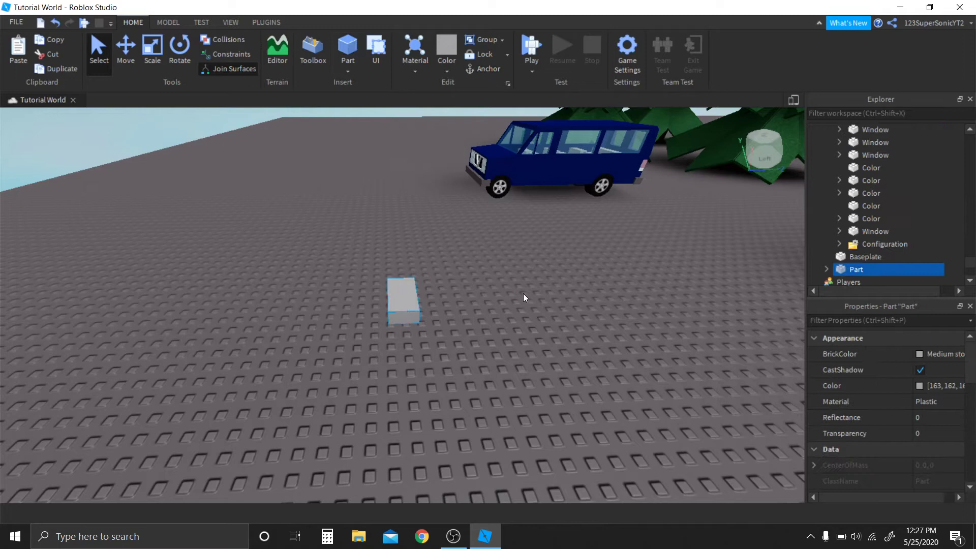
click(826, 269)
scroll(896, 267, down, 3)
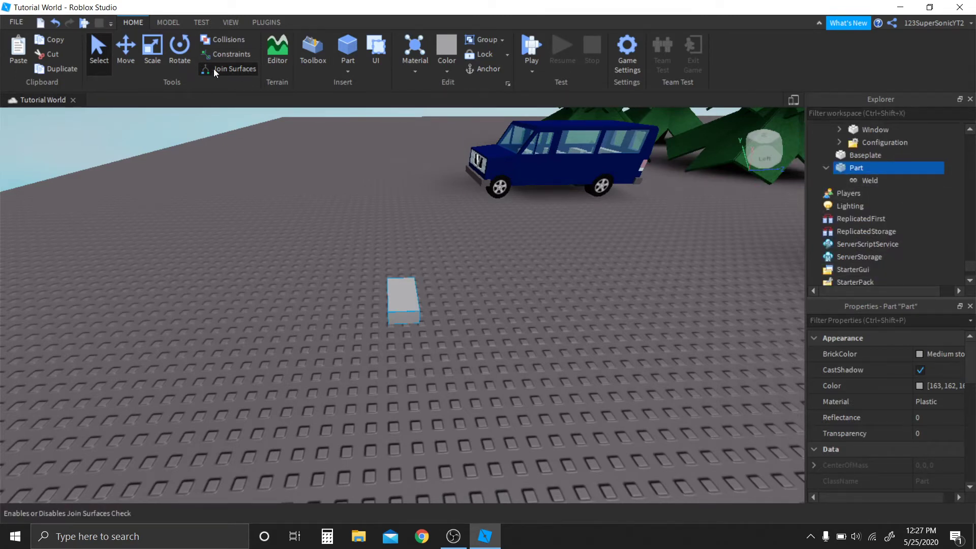
mouse_move(875, 165)
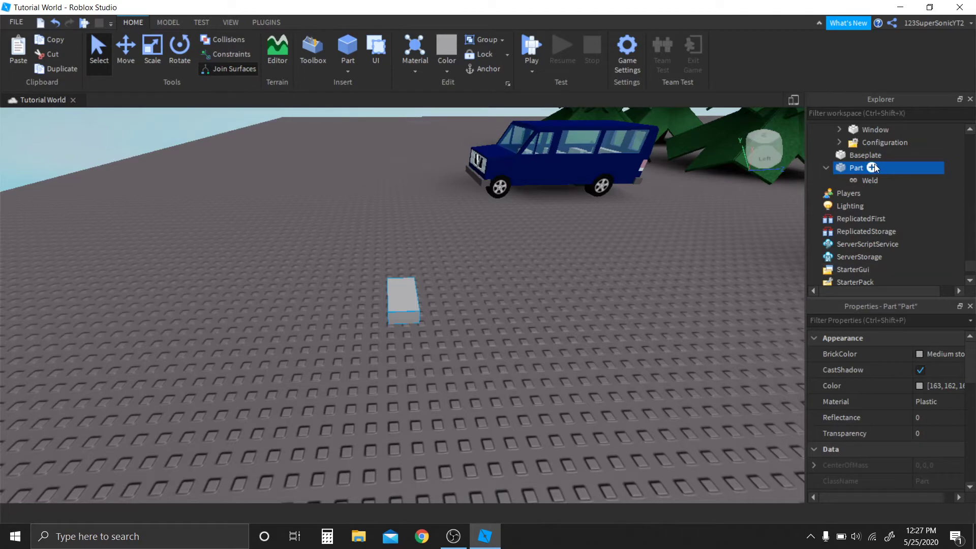
click(863, 180)
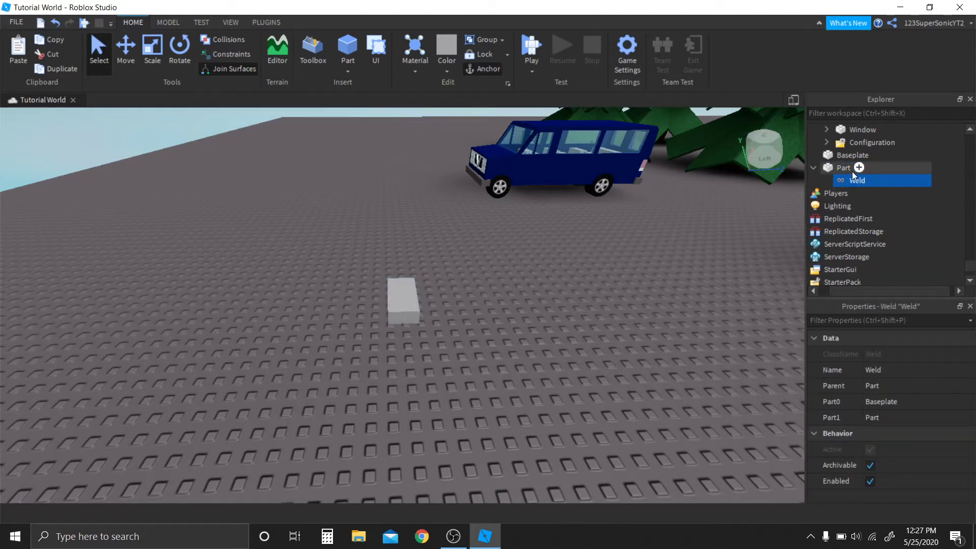
click(848, 170)
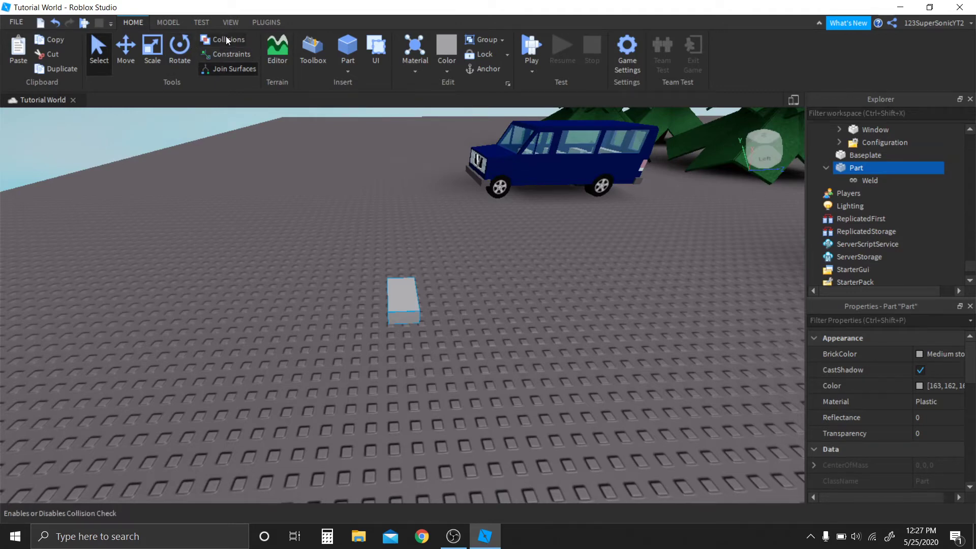
- Select the van farther from the new part and shift it sideways toward the other van with the Move tool
right_drag(399, 286, 399, 287)
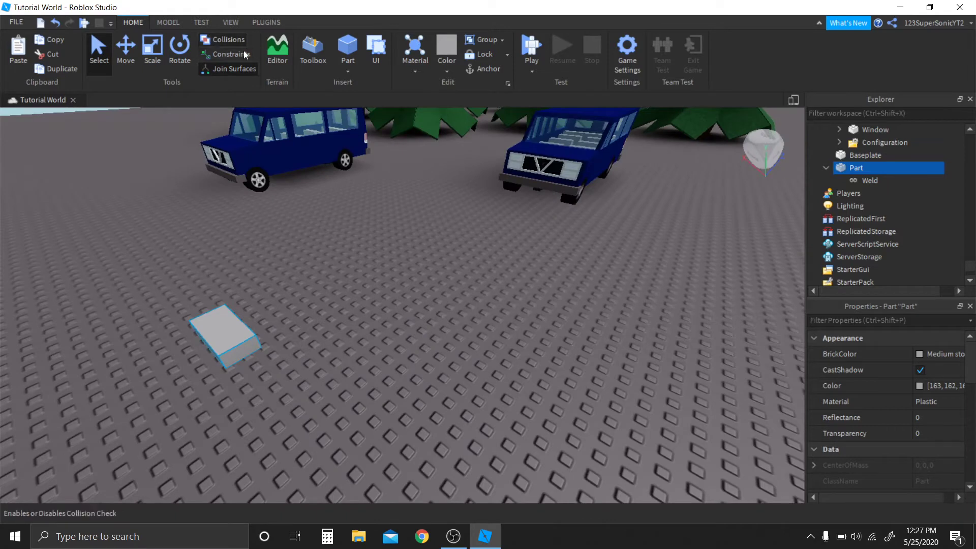
click(578, 175)
key(f)
right_drag(579, 175, 578, 175)
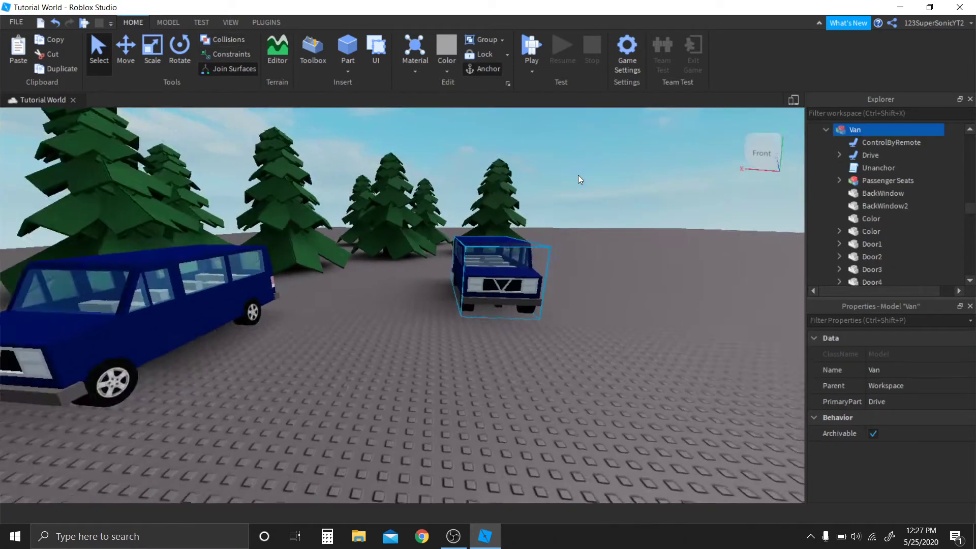
key(s)
key(d)
click(123, 58)
key(w)
right_drag(447, 244, 447, 243)
key(d)
key(s)
drag(450, 324, 158, 337)
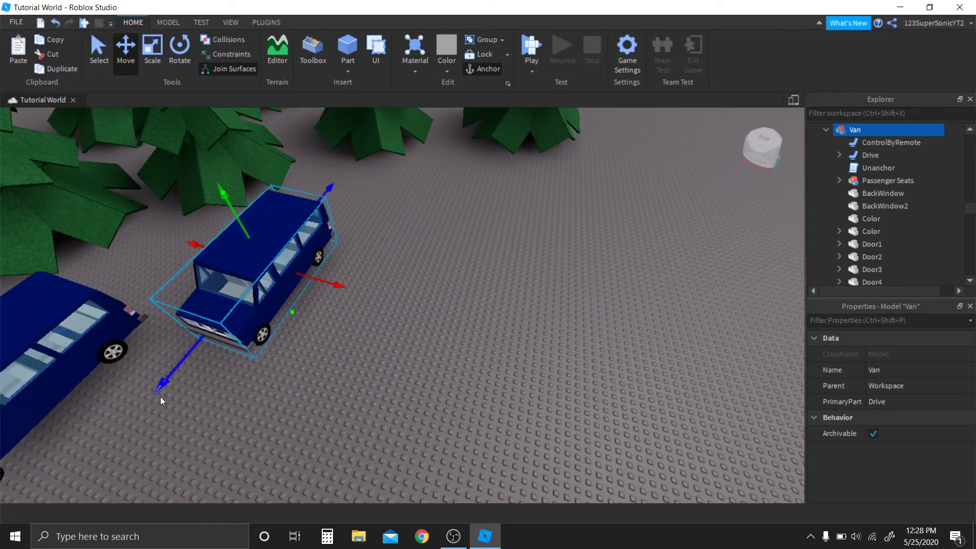
- Slide the selected van back and forth along its length next to the pine trees
drag(160, 386, 362, 161)
right_drag(475, 170, 474, 171)
key(w)
key(s)
drag(437, 385, 246, 398)
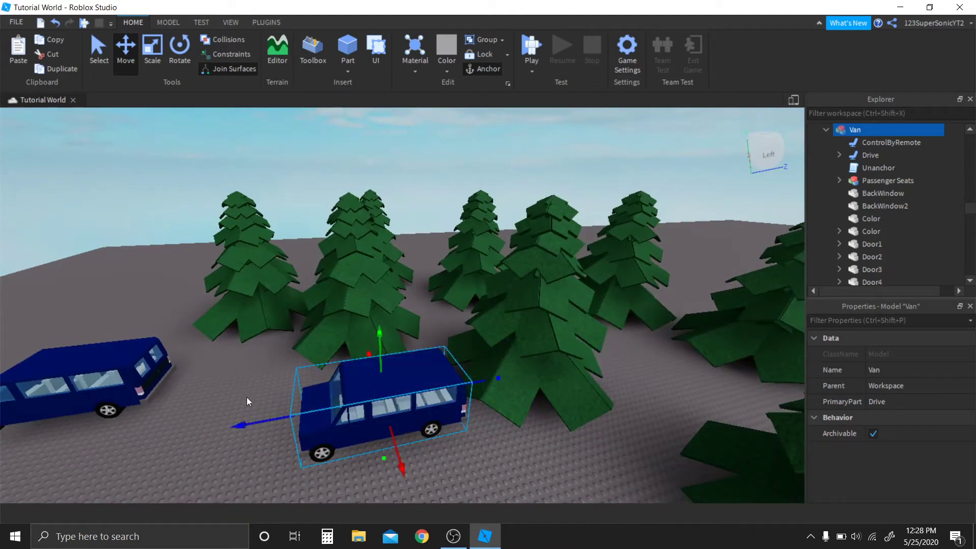
- Enable Collisions, and move the van through the air and back down onto the baseplate in front of the pine trees
click(224, 41)
drag(257, 422, 397, 211)
click(383, 218)
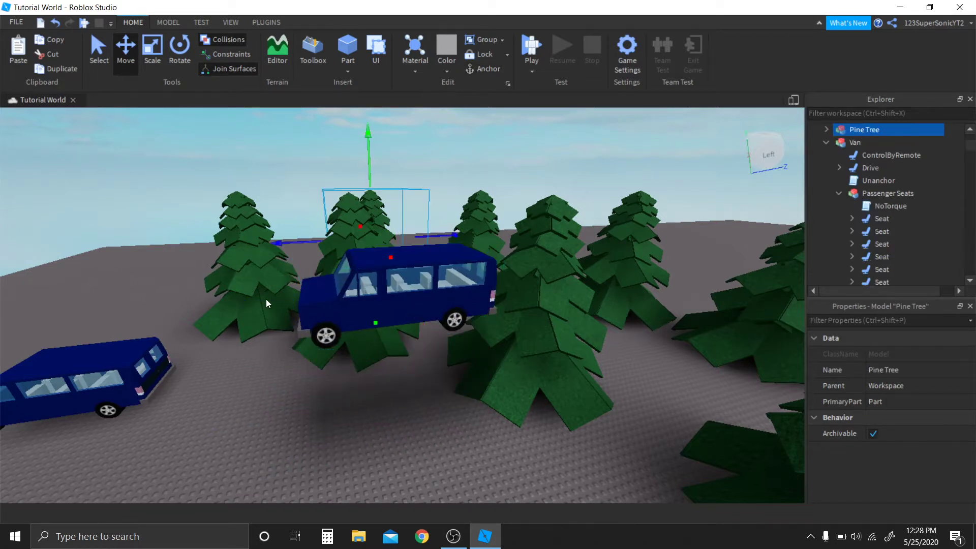
click(357, 288)
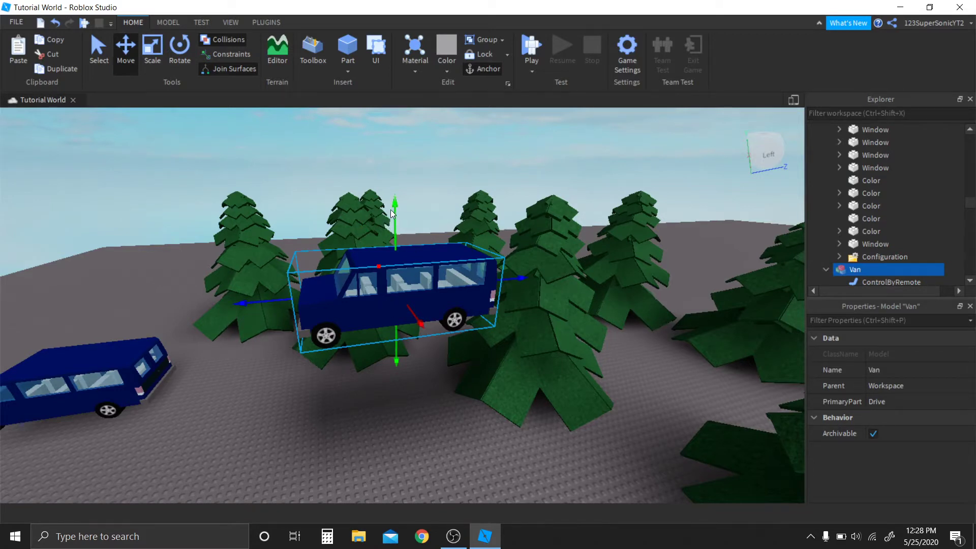
drag(527, 280, 480, 282)
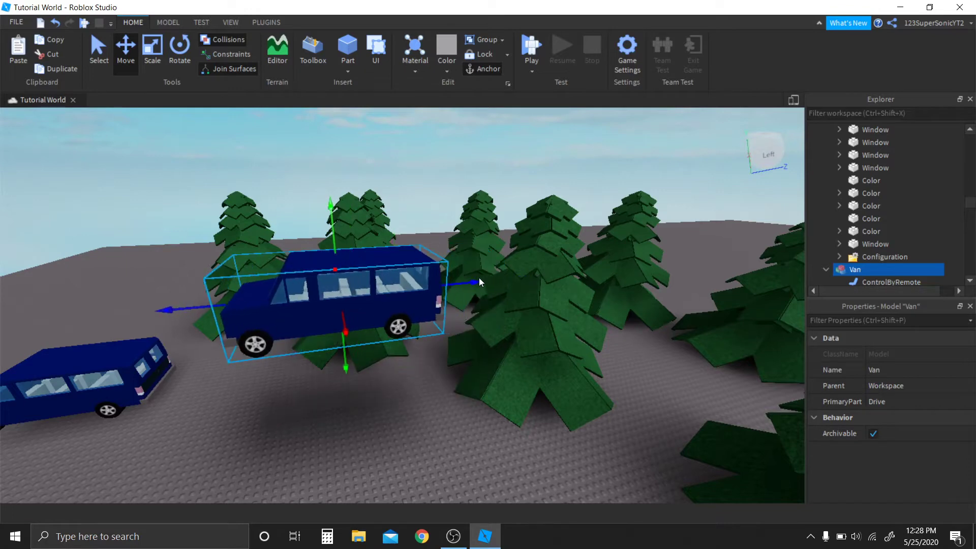
drag(336, 225, 365, 370)
- Examine up close how the van's wheels meet the surface of the baseplate
right_drag(470, 372, 470, 372)
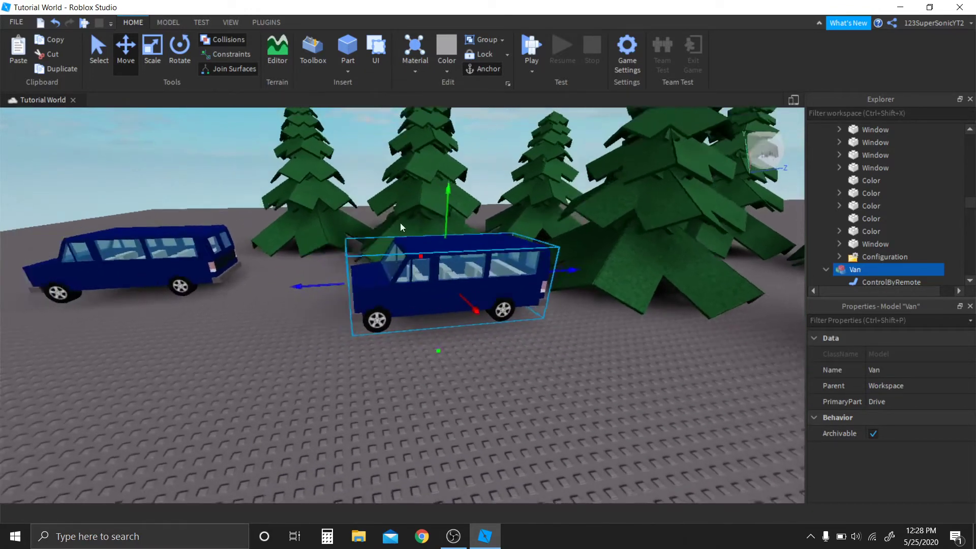
key(s)
key(a)
right_drag(484, 334, 483, 333)
right_drag(555, 298, 554, 297)
key(w)
key(w)
key(s)
key(d)
key(w)
key(w)
key(s)
key(w)
key(w)
key(w)
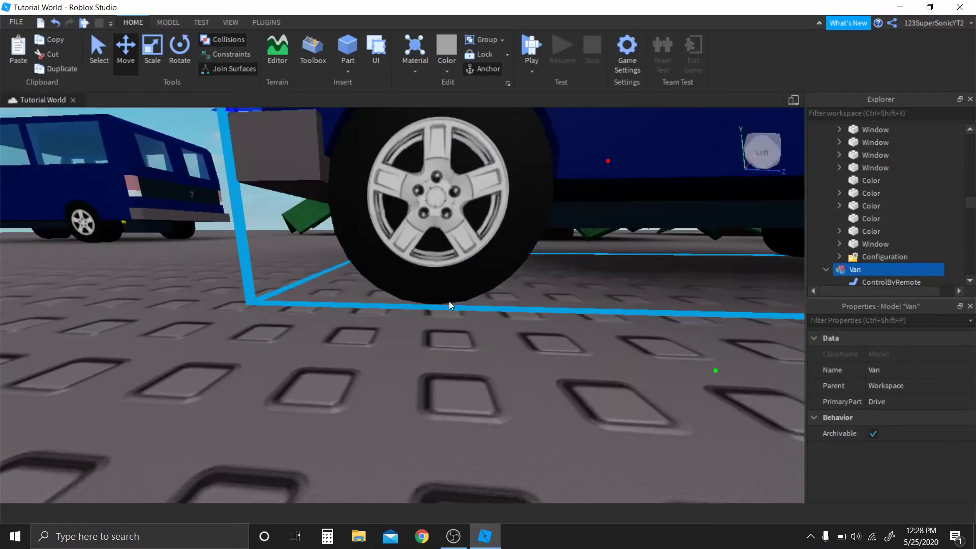
key(s)
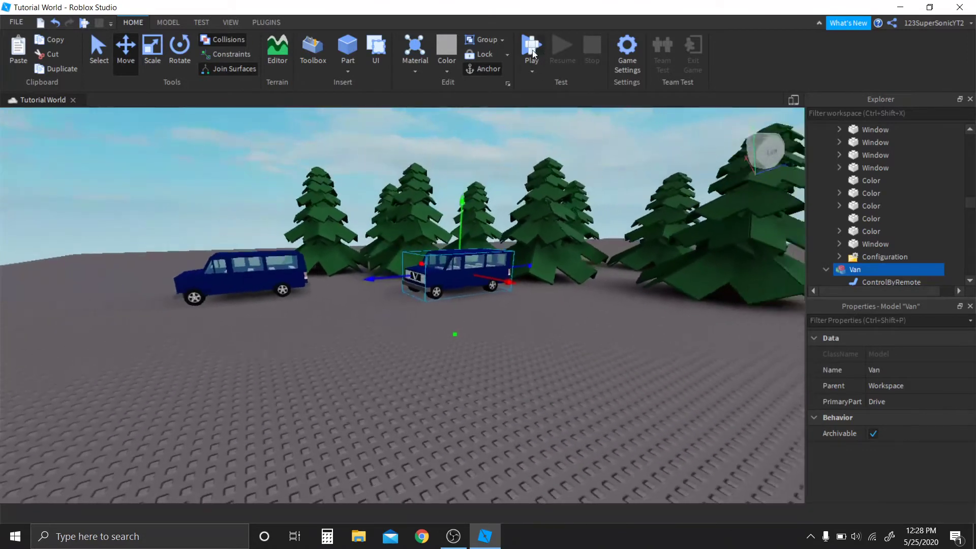
key(s)
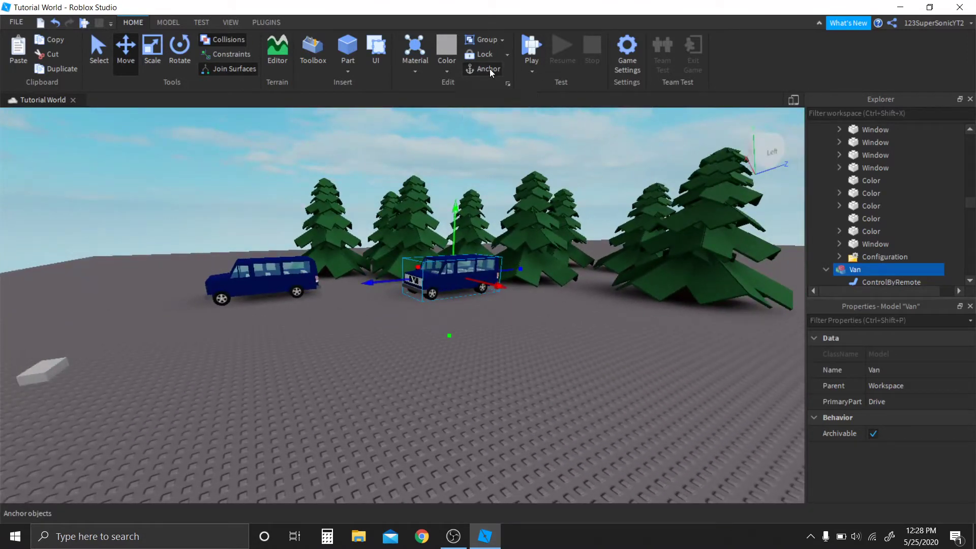
- Select both vans and two of the pine trees in turn to inspect them as separate models
click(266, 277)
click(447, 279)
click(411, 228)
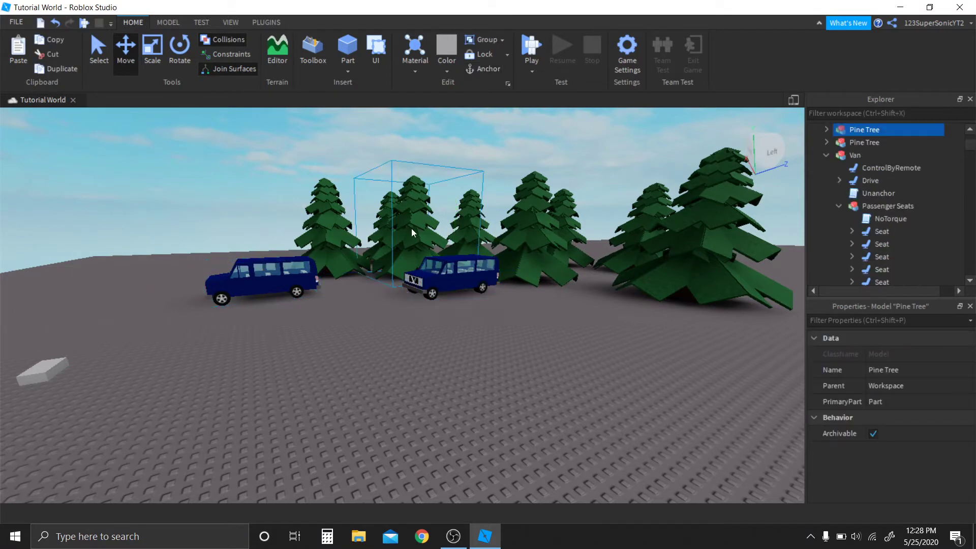
click(268, 273)
click(718, 253)
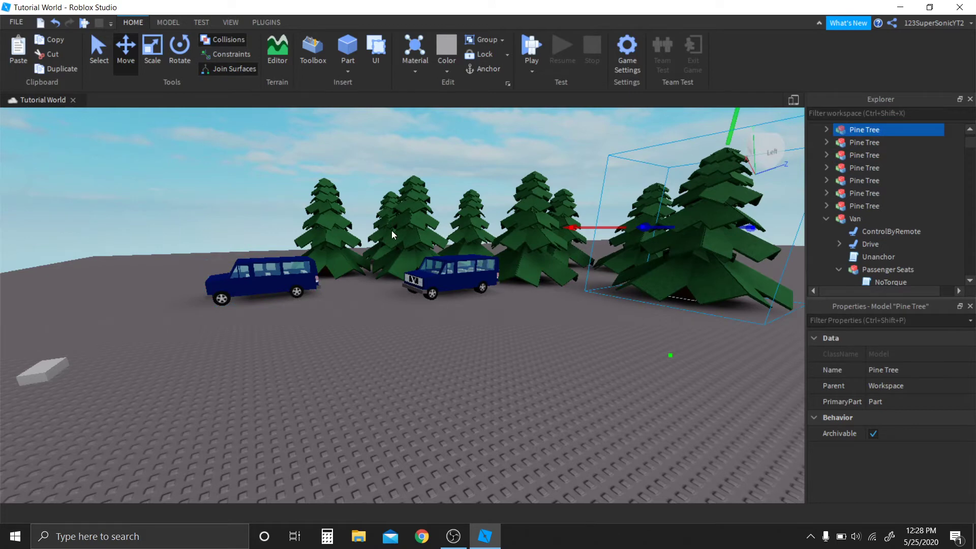
- Select the loose grey part on the baseplate and delete the Weld nested under it
right_drag(392, 232, 391, 233)
key(w)
right_drag(410, 151, 411, 152)
click(590, 277)
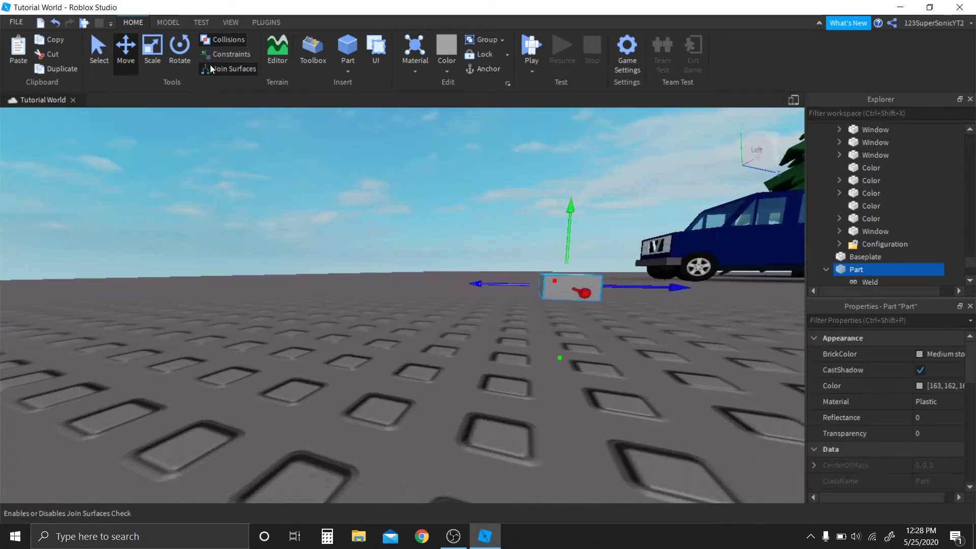
scroll(852, 235, down, 3)
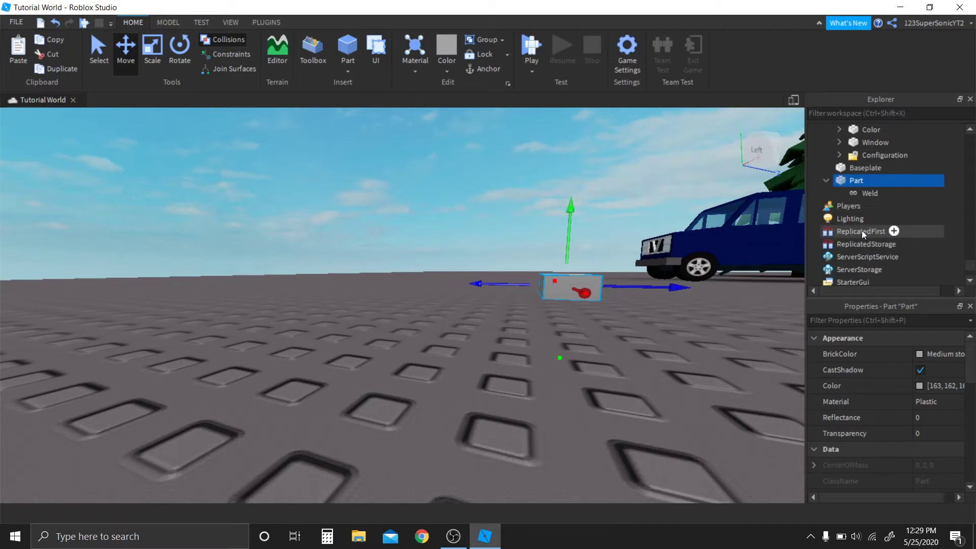
click(863, 197)
key(Delete)
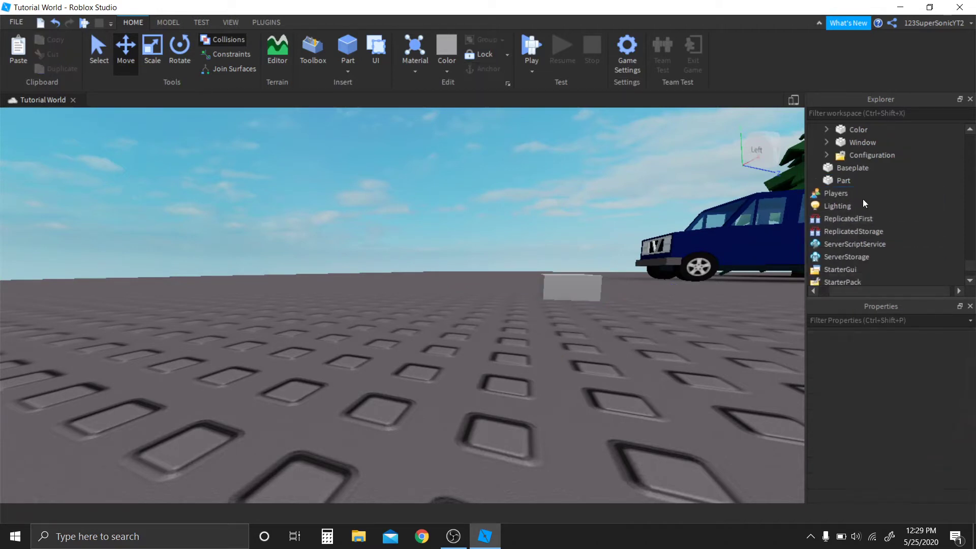
- Raise the unwelded part high into the air above the baseplate with the Move tool
click(557, 295)
key(f)
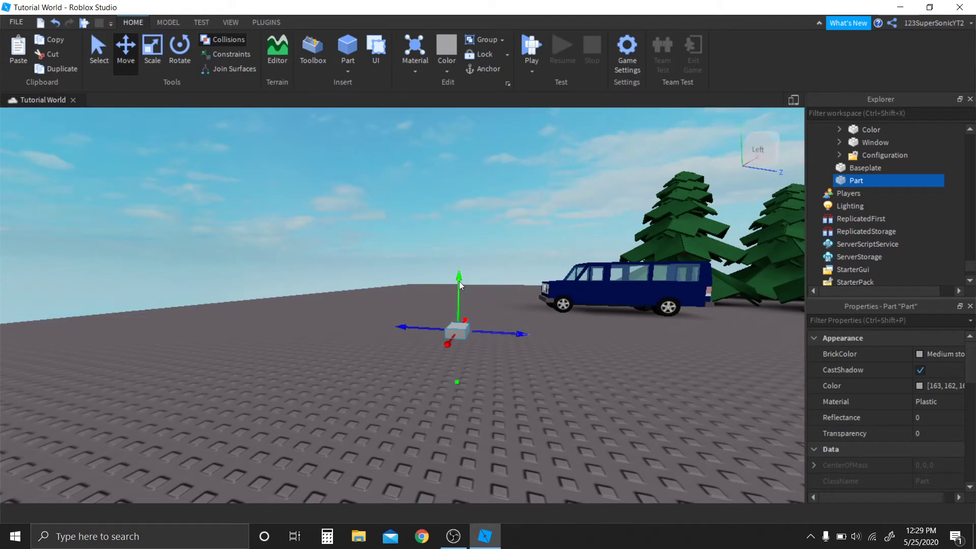
drag(459, 282, 471, 109)
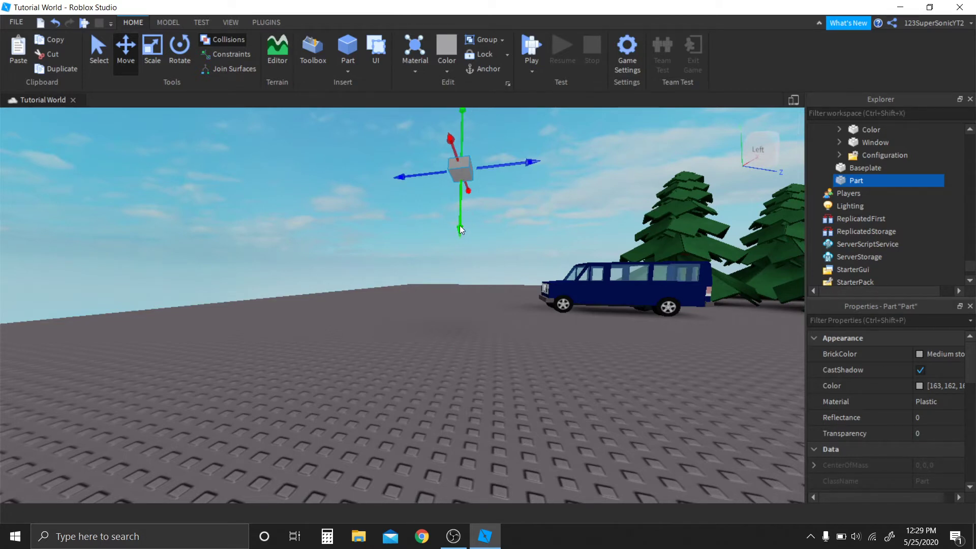
drag(460, 225, 471, 81)
right_drag(447, 234, 448, 234)
click(490, 259)
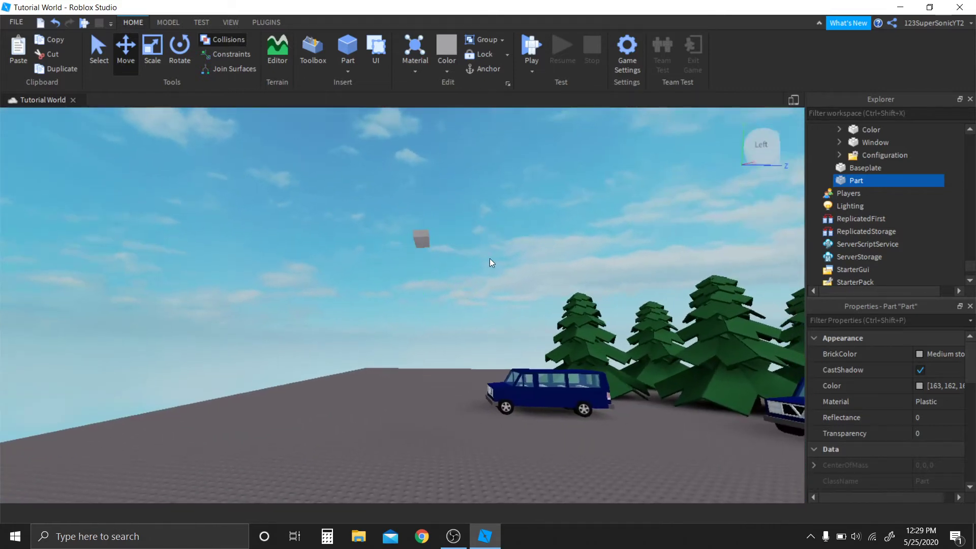
- Look through the available testing modes Play, Play Here and Run
click(205, 23)
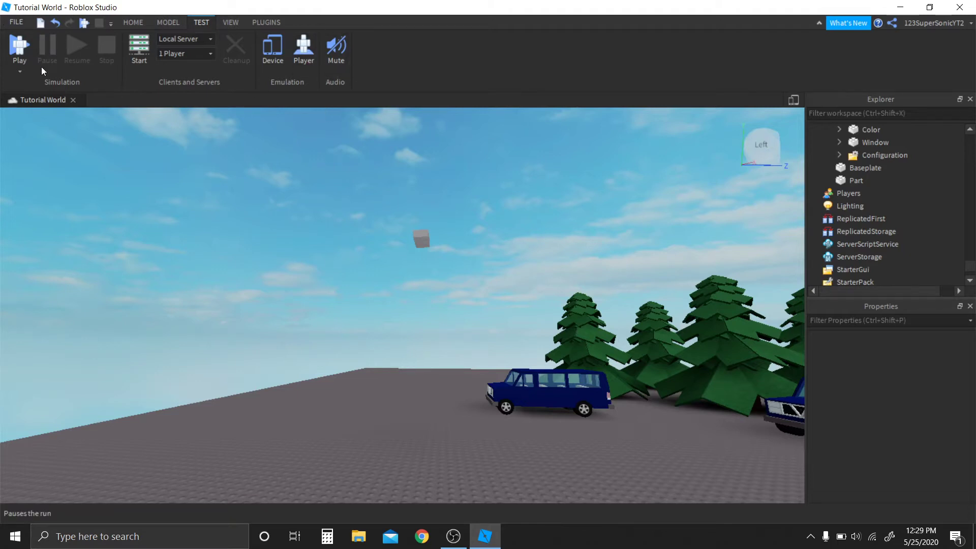
click(20, 71)
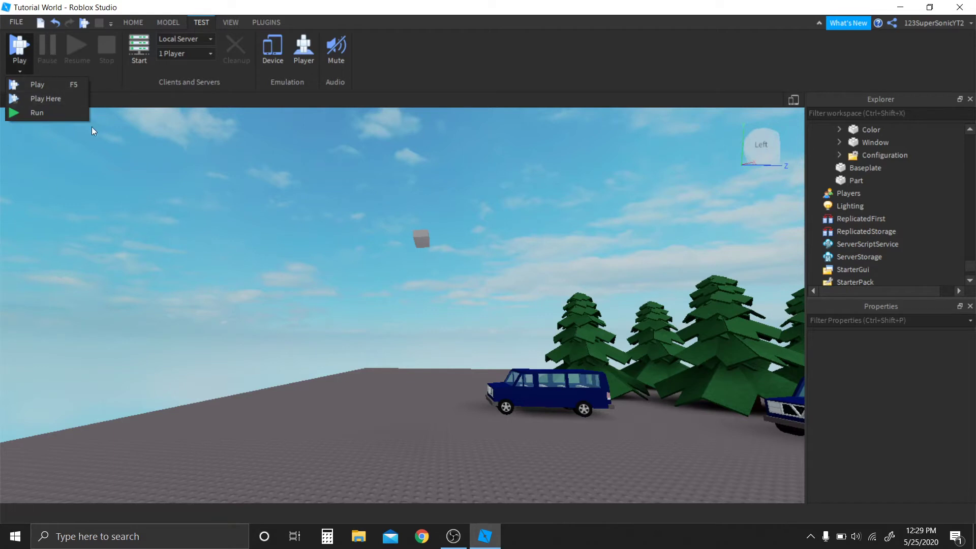
click(133, 22)
click(534, 70)
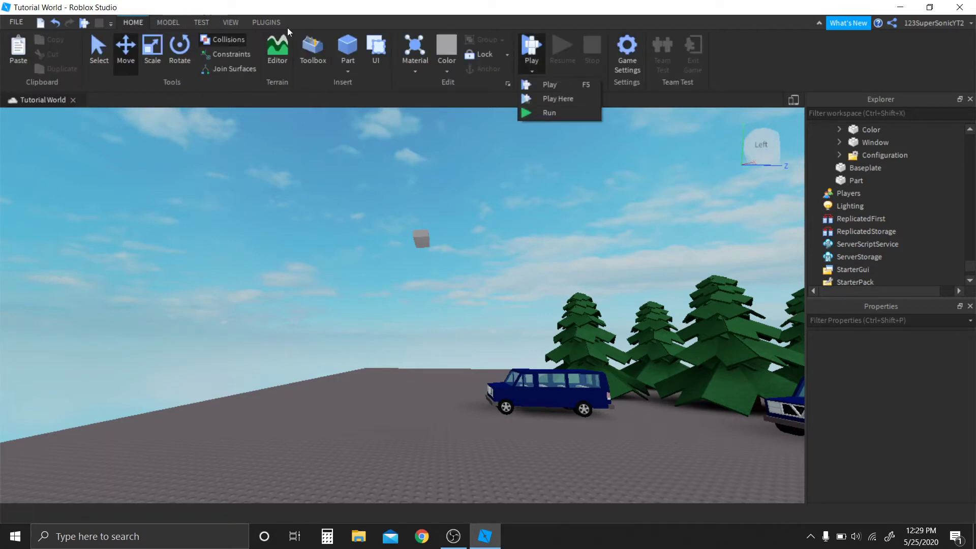
click(166, 22)
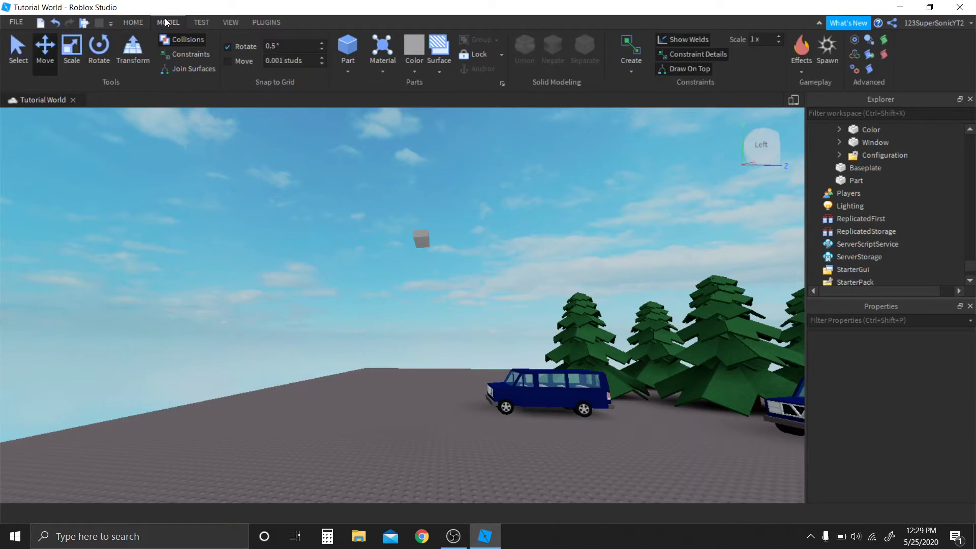
click(202, 26)
click(222, 26)
click(202, 22)
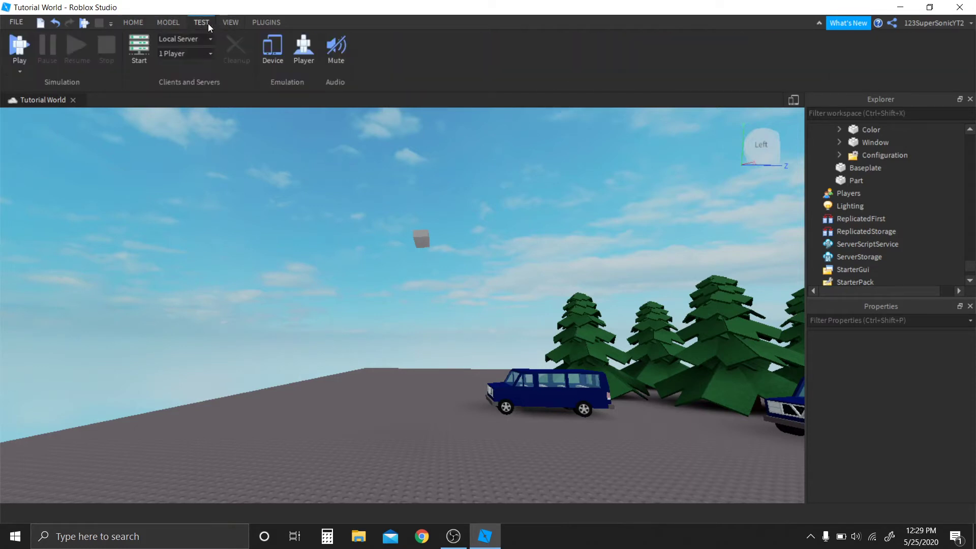
click(20, 71)
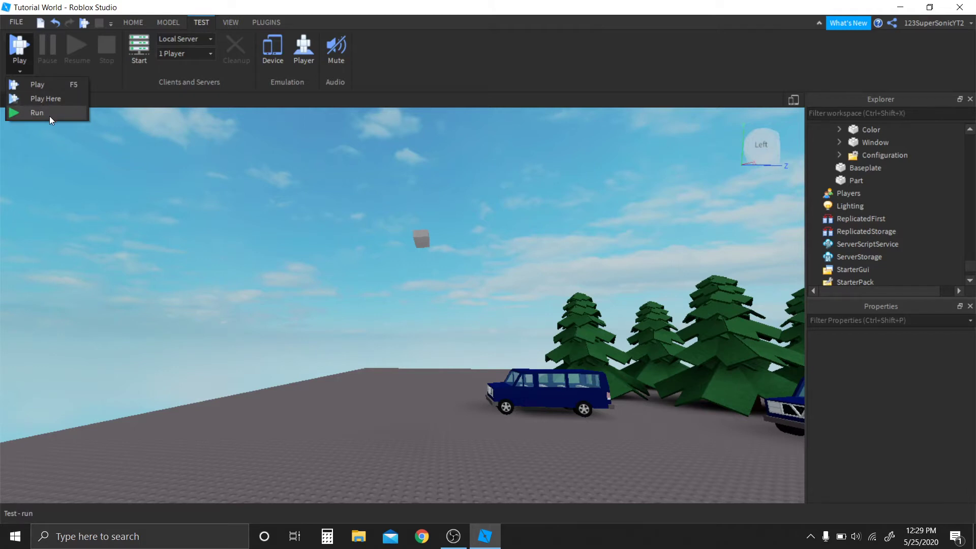
- Select the floating part, test the unanchored part in a Run simulation, and stop the simulation
click(423, 242)
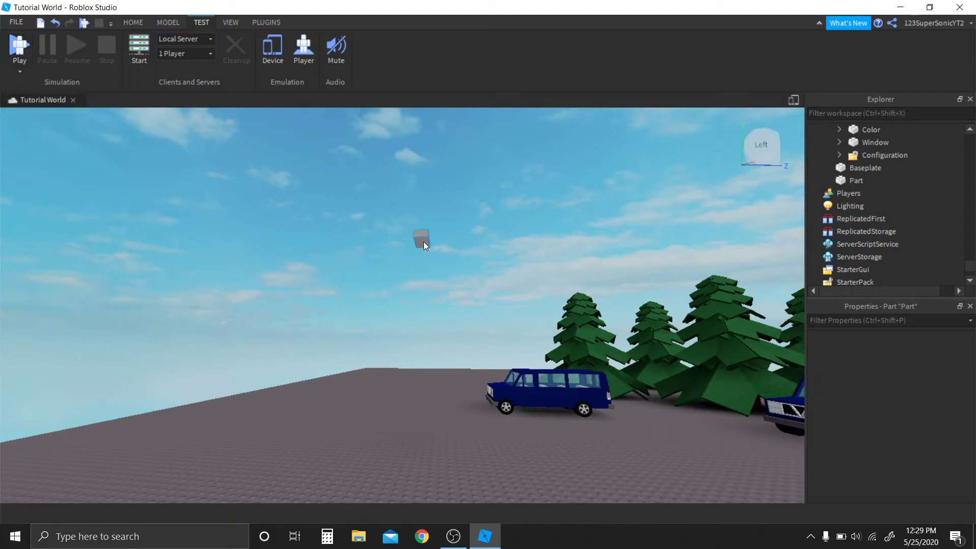
click(423, 242)
click(135, 24)
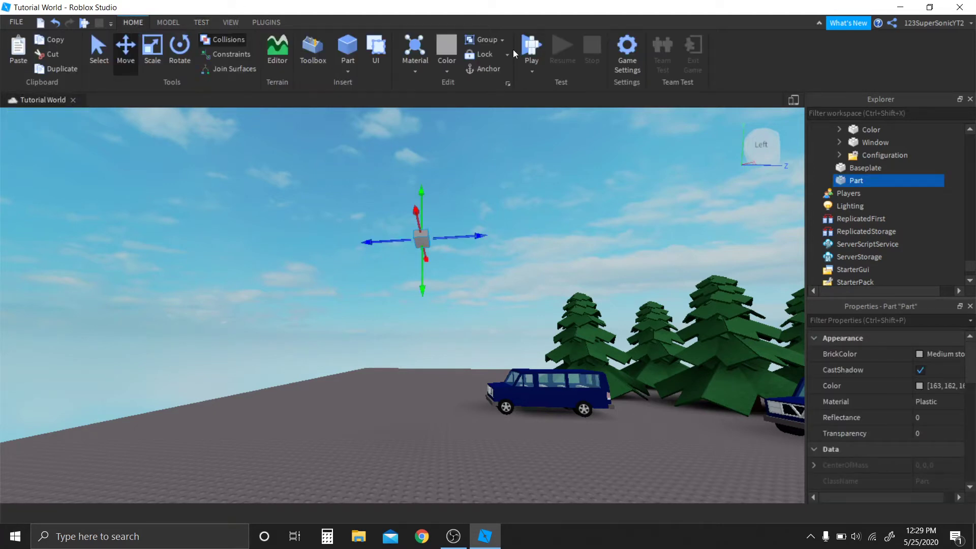
click(278, 21)
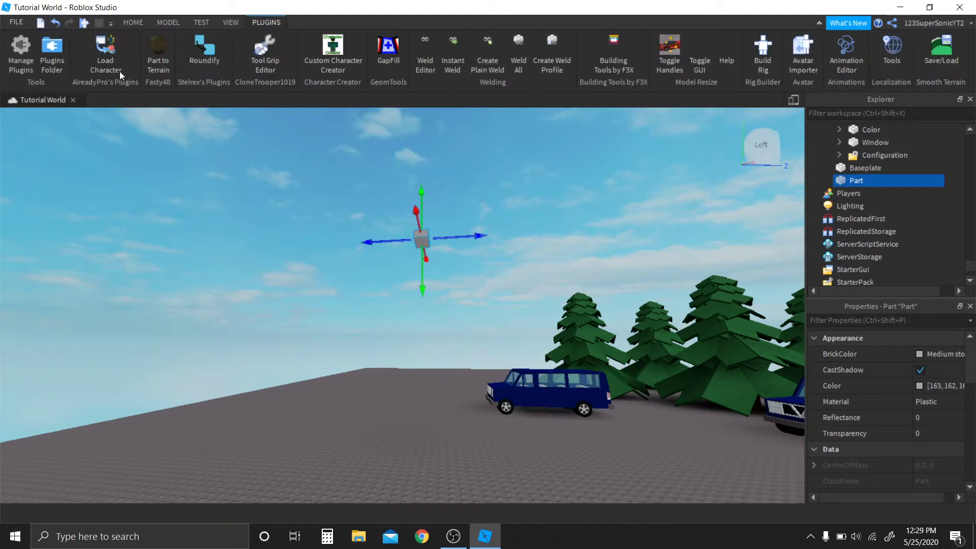
click(192, 25)
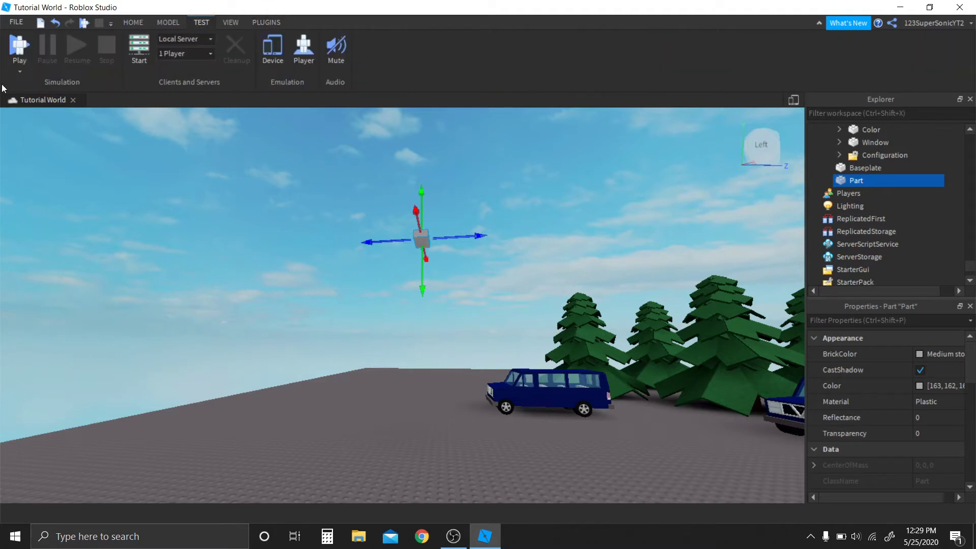
click(21, 71)
click(37, 112)
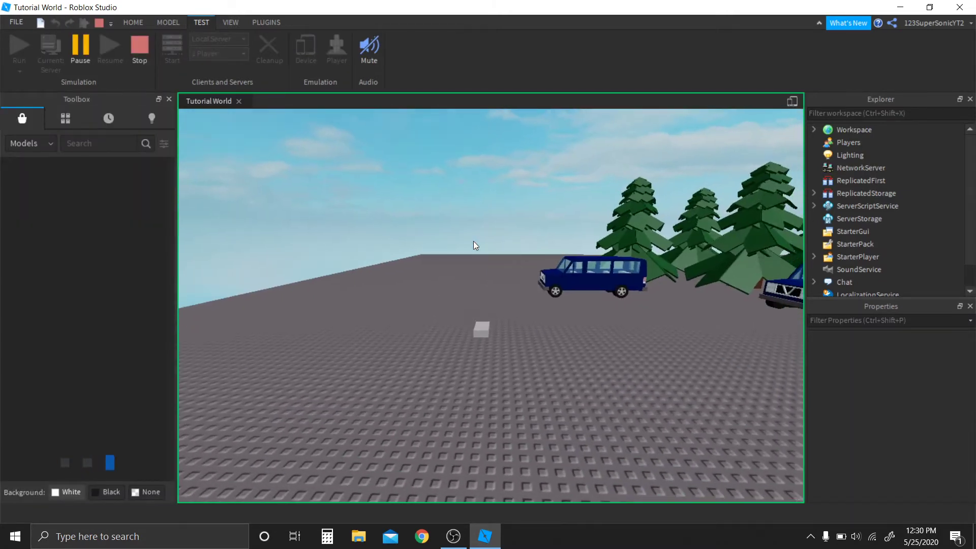
click(148, 52)
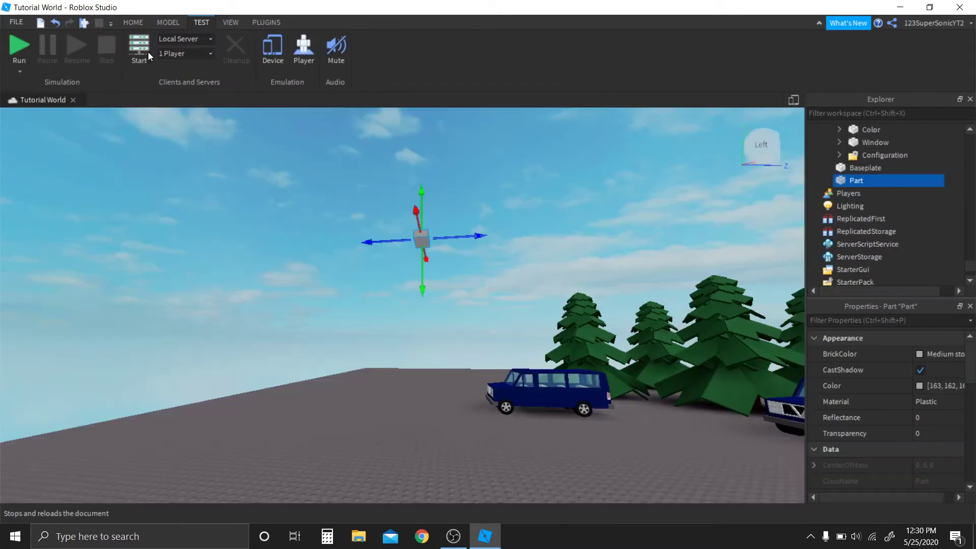
- Anchor the floating part, watch it in a Run simulation, and stop the simulation
click(134, 22)
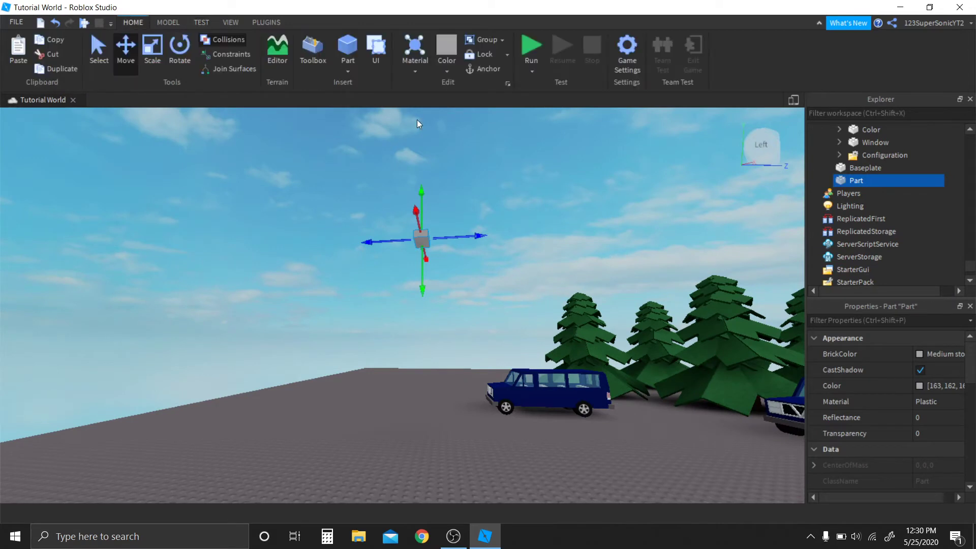
click(492, 70)
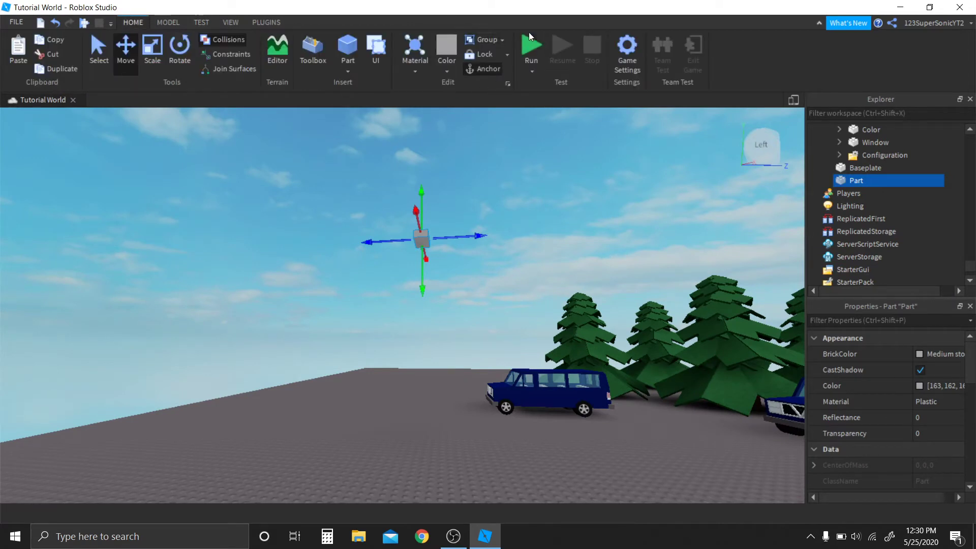
click(540, 44)
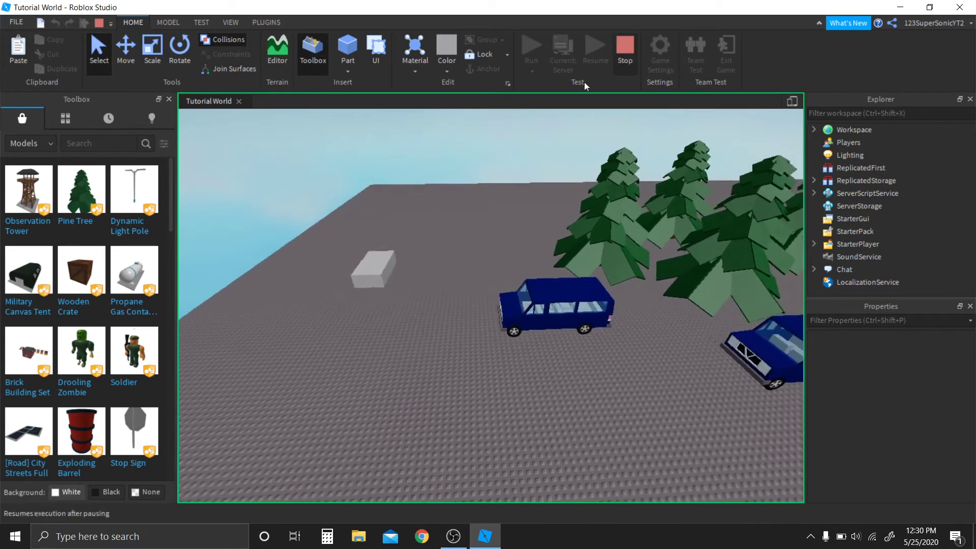
right_drag(468, 231, 468, 231)
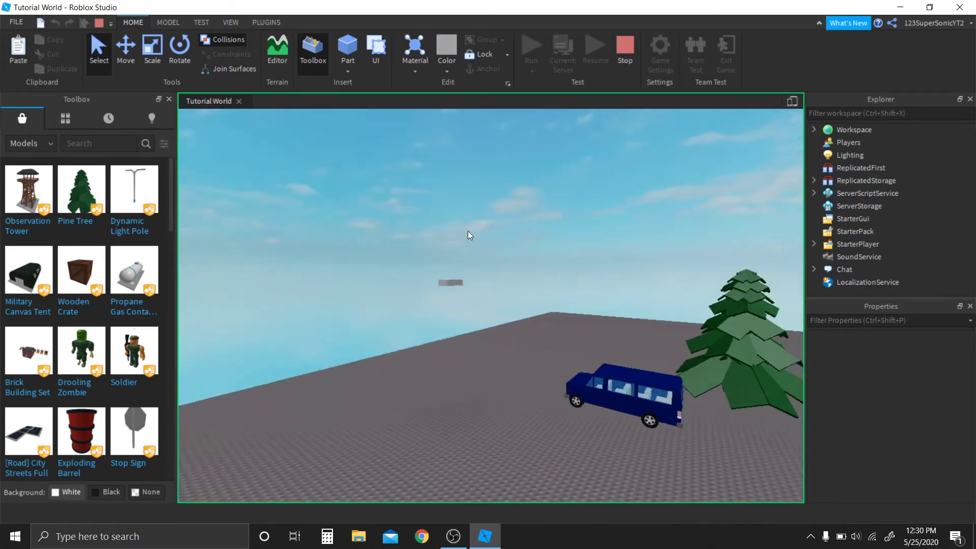
click(626, 51)
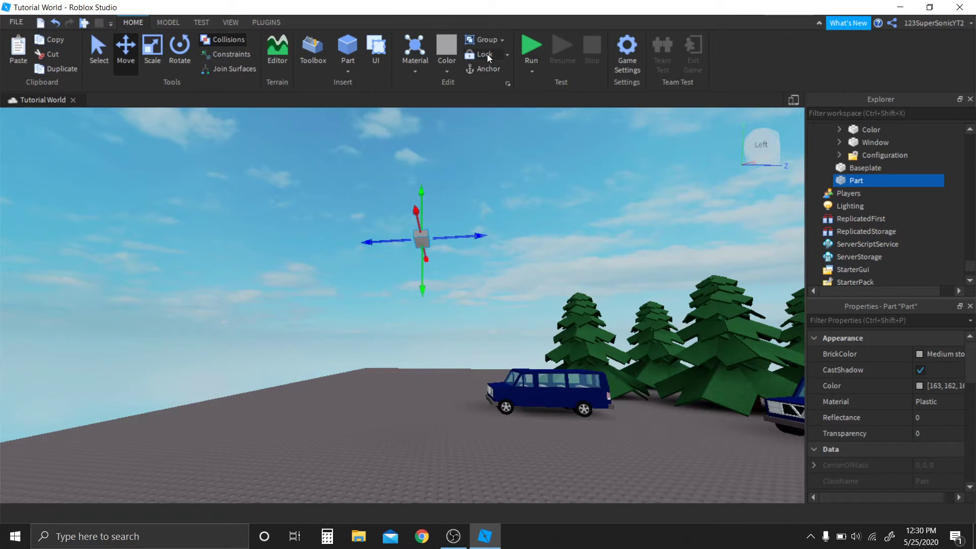
- Activate the Lock Tool and inspect the floating part from below and from a distance
click(507, 53)
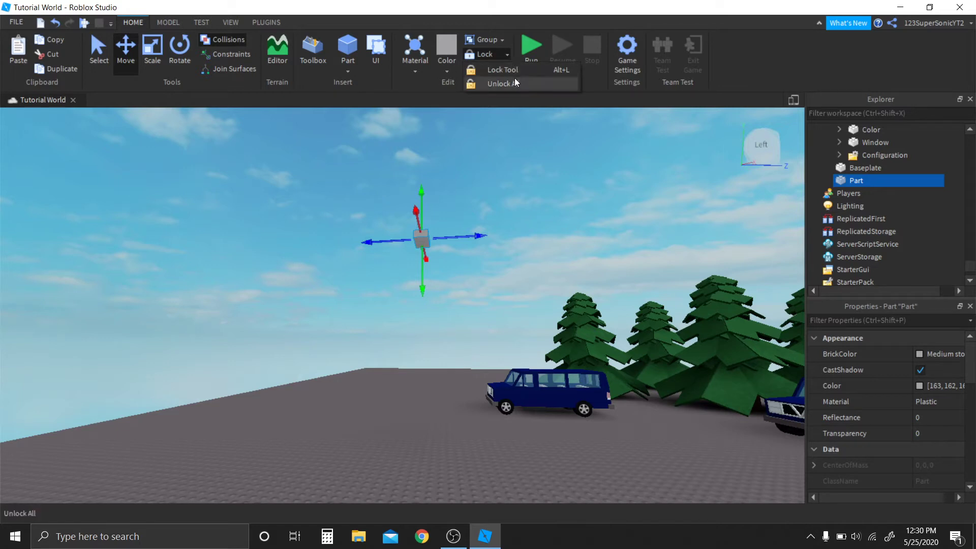
click(510, 69)
key(w)
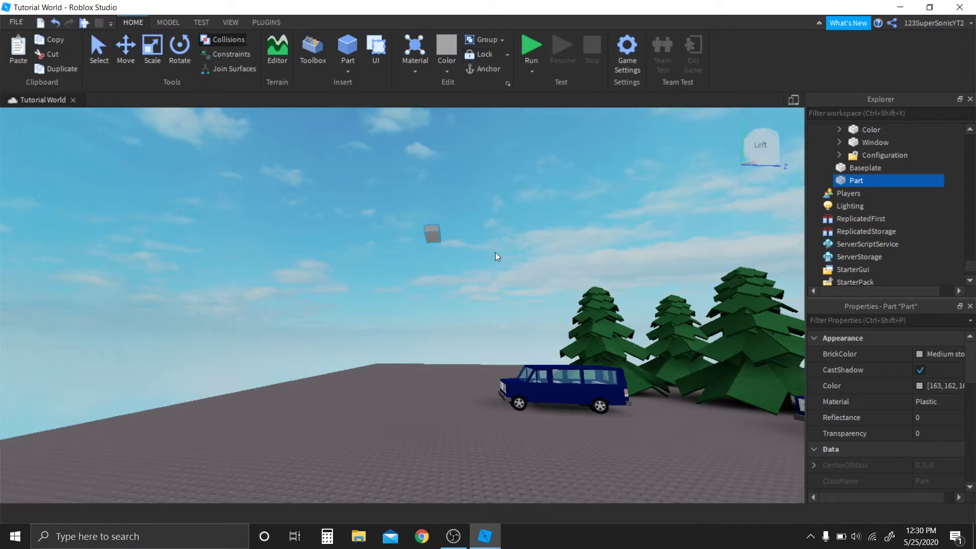
right_drag(496, 251, 497, 252)
key(d)
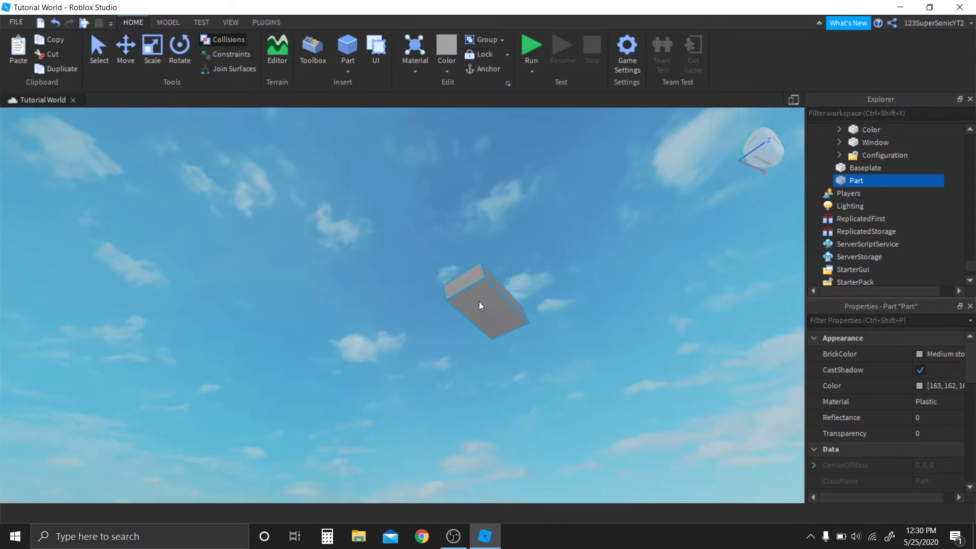
right_drag(571, 243, 572, 243)
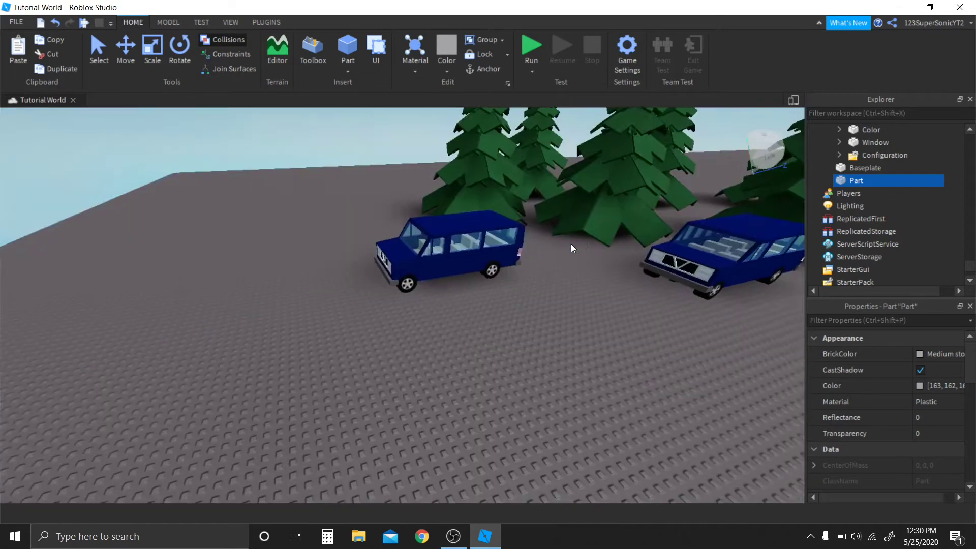
key(s)
right_drag(548, 193, 548, 194)
- Collapse the expanded van, browse the Workspace hierarchy from the pine trees to the part, and examine the locked part in the scene
scroll(890, 132, up, 5)
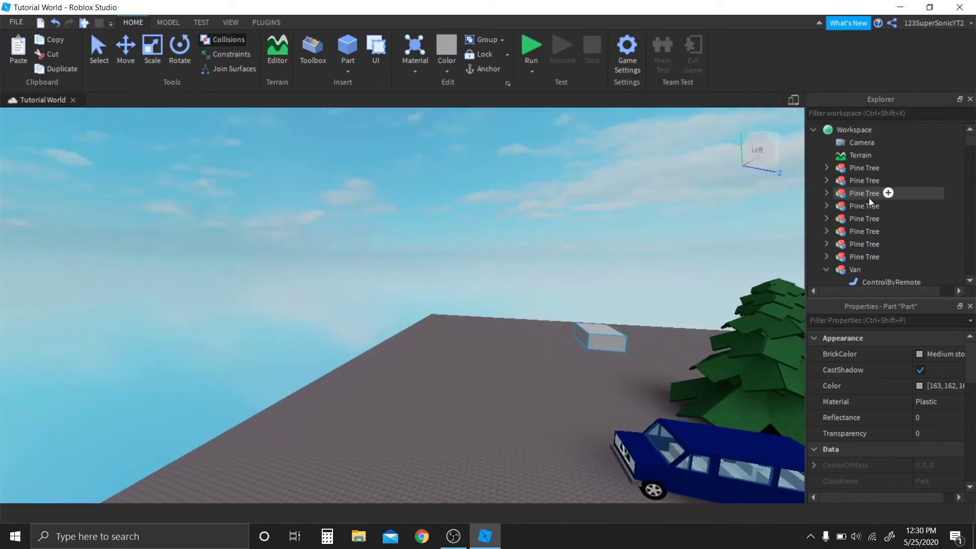
click(826, 269)
click(844, 161)
scroll(843, 161, down, 15)
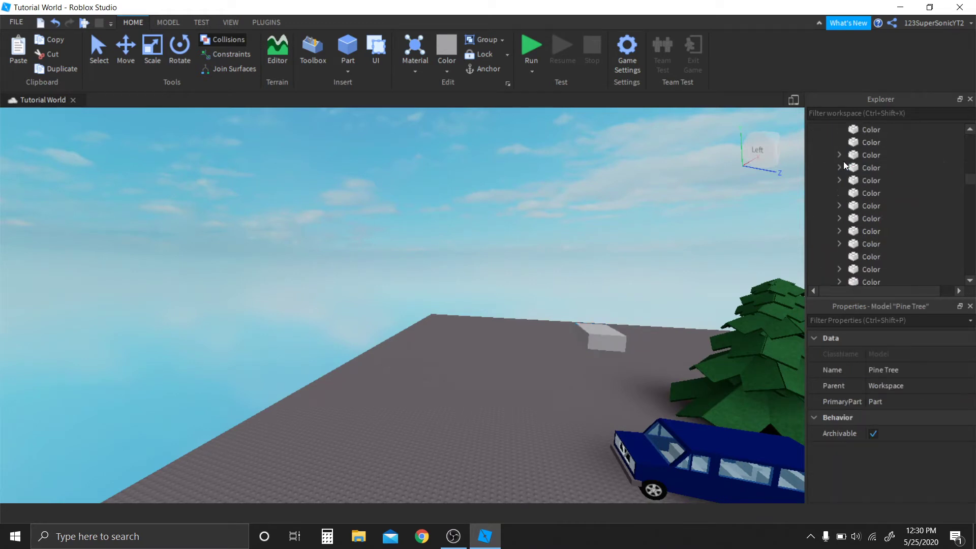
scroll(844, 160, up, 5)
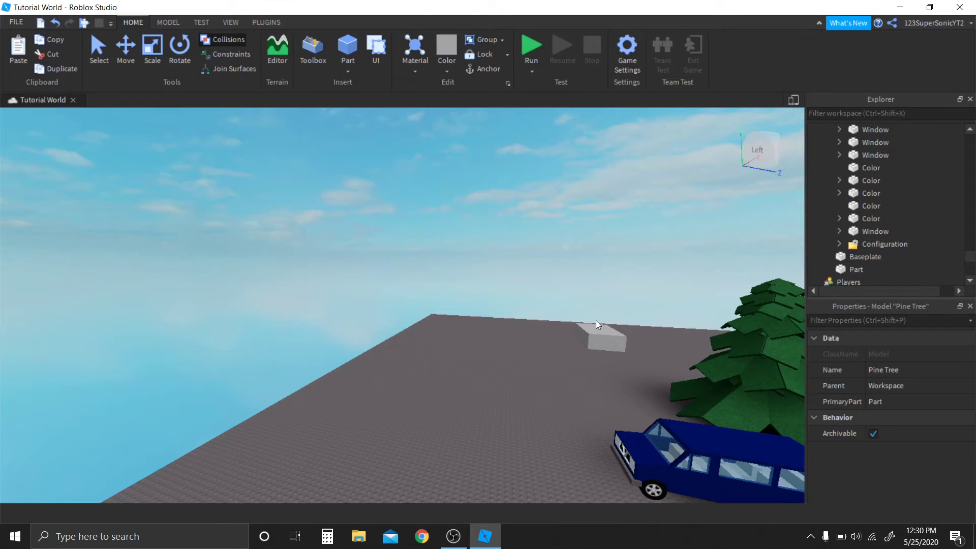
key(d)
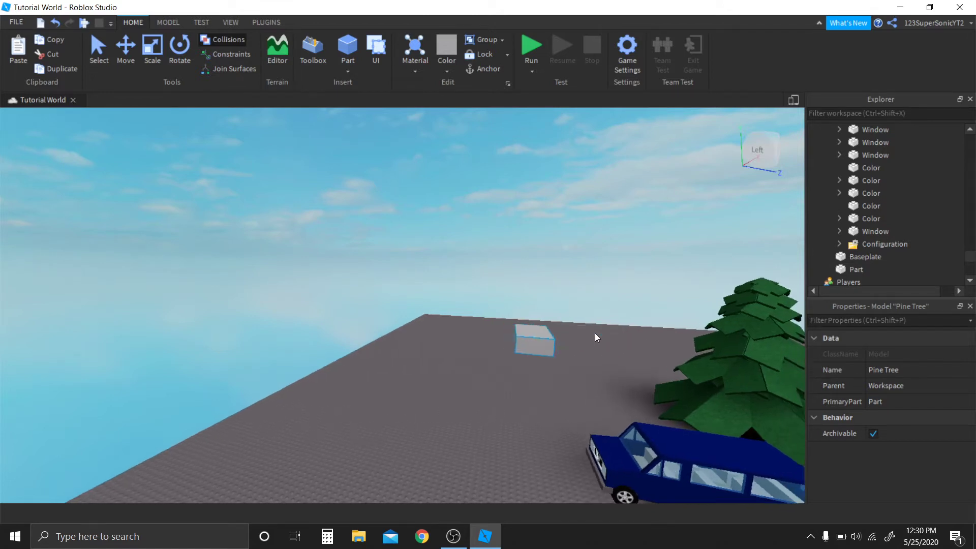
key(w)
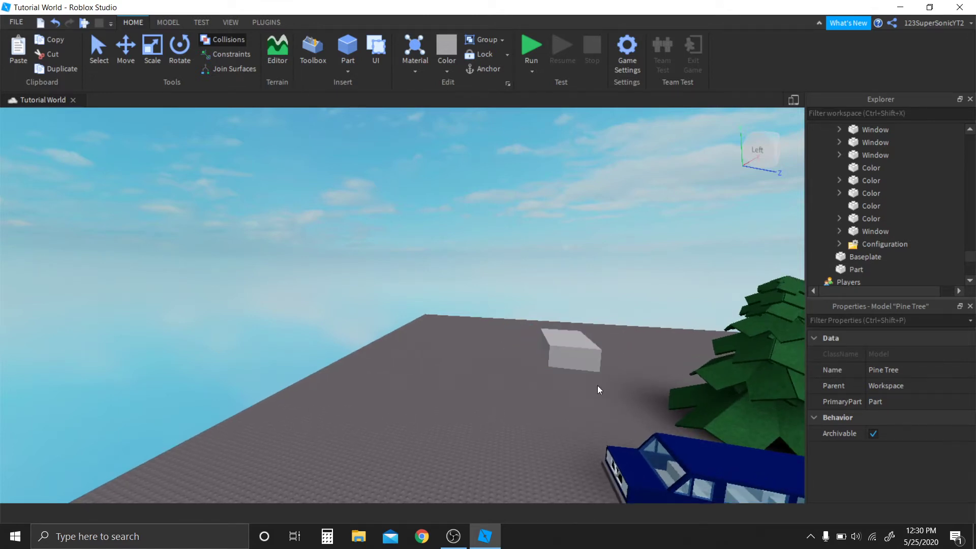
key(w)
key(d)
key(s)
key(s)
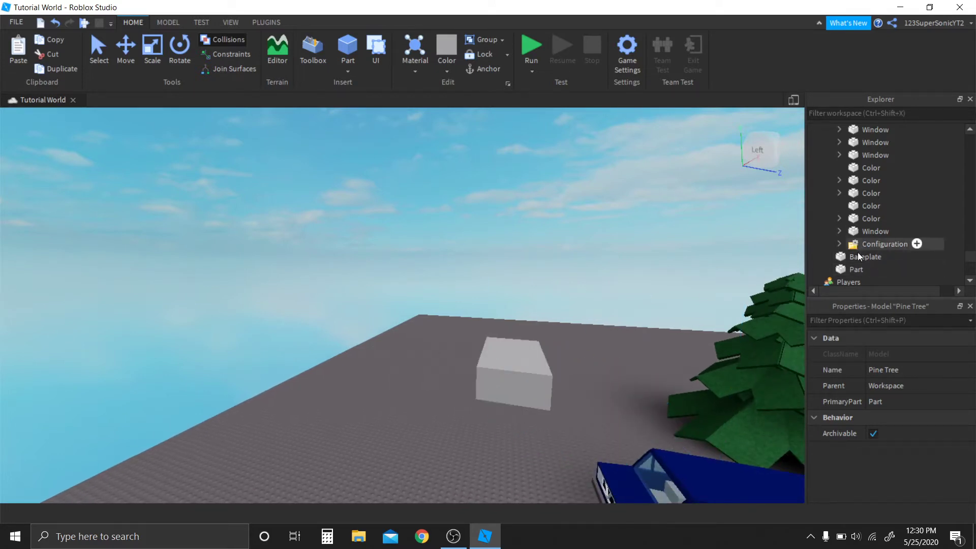
- Select the floating part from the object hierarchy with the Select tool active and unlock all locked parts
click(852, 268)
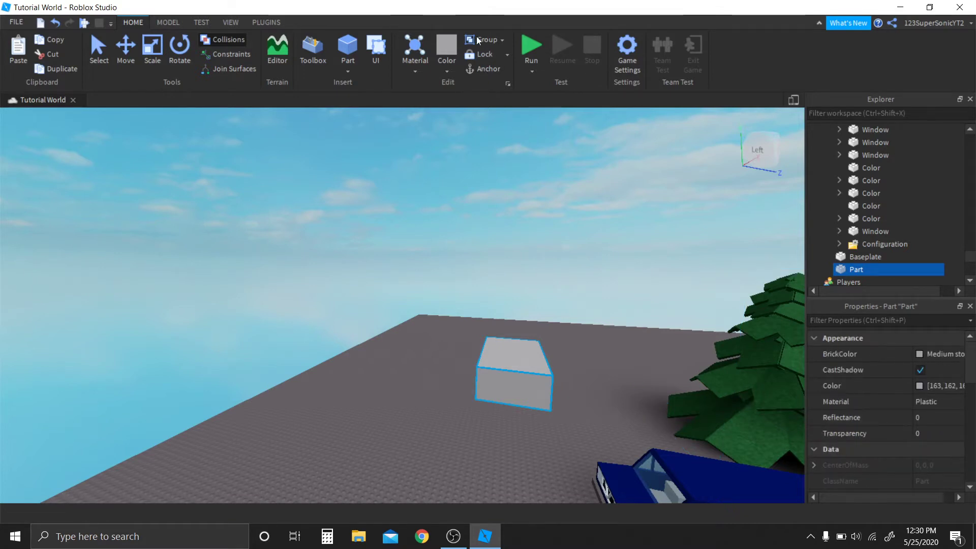
key(ctrl+1)
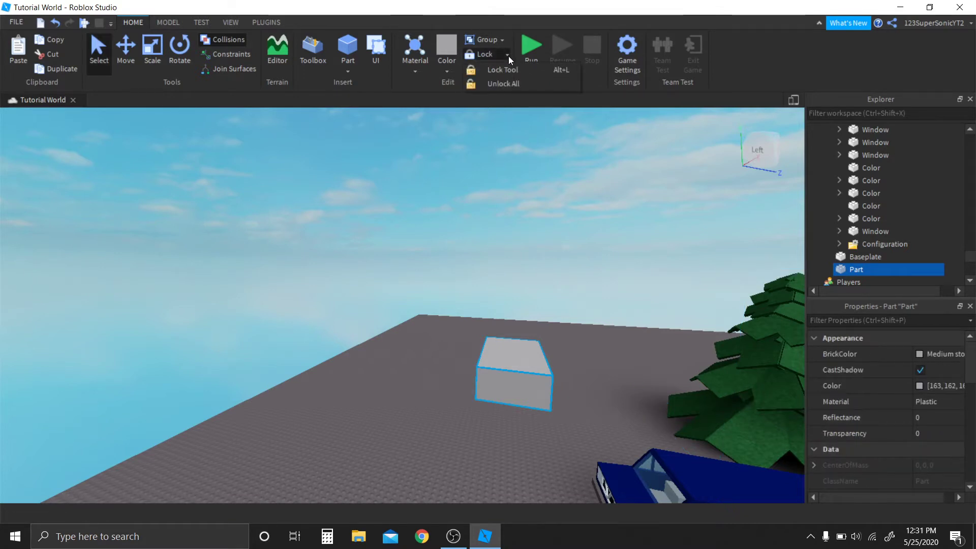
click(508, 55)
click(523, 84)
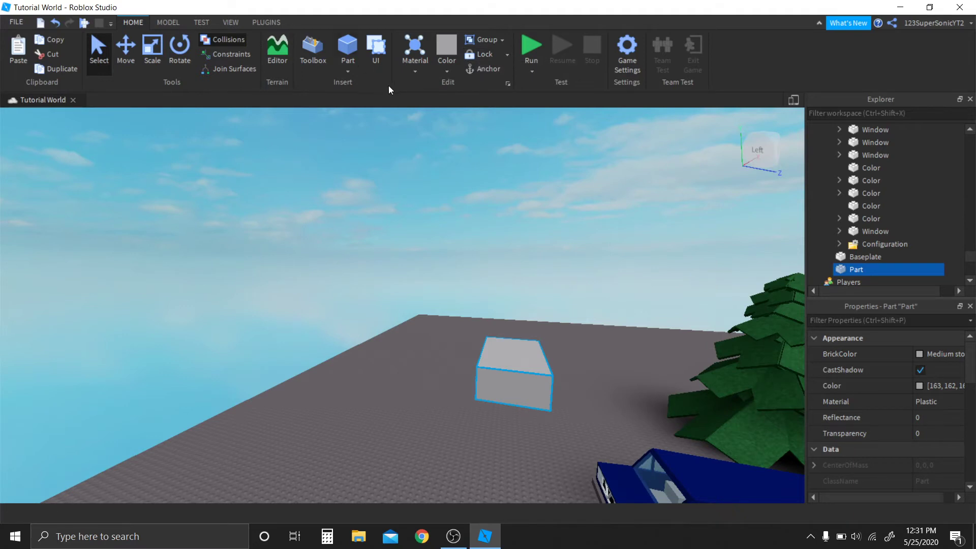
key(f)
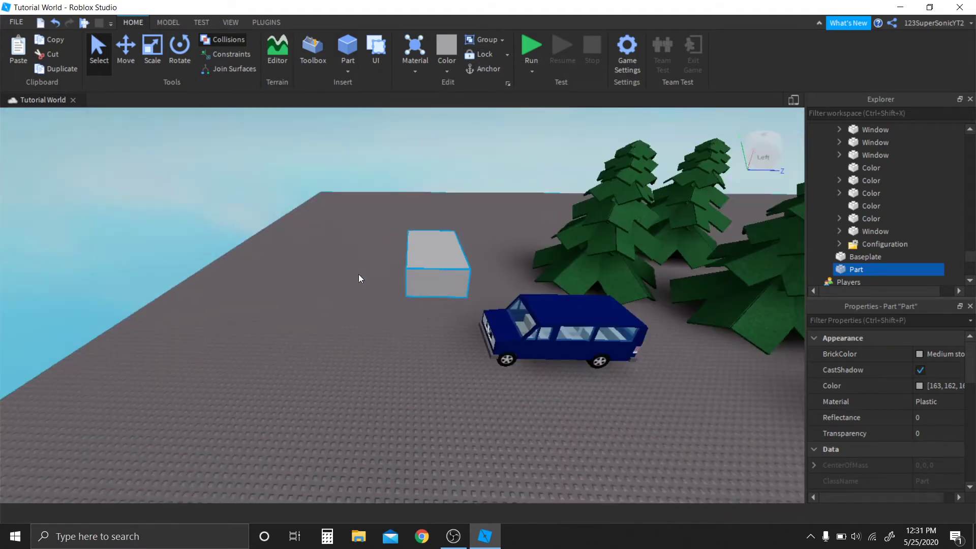
- Insert a ScreenGui with a Frame and place the frame about 251 px from the left edge and 195 px from the top
click(380, 45)
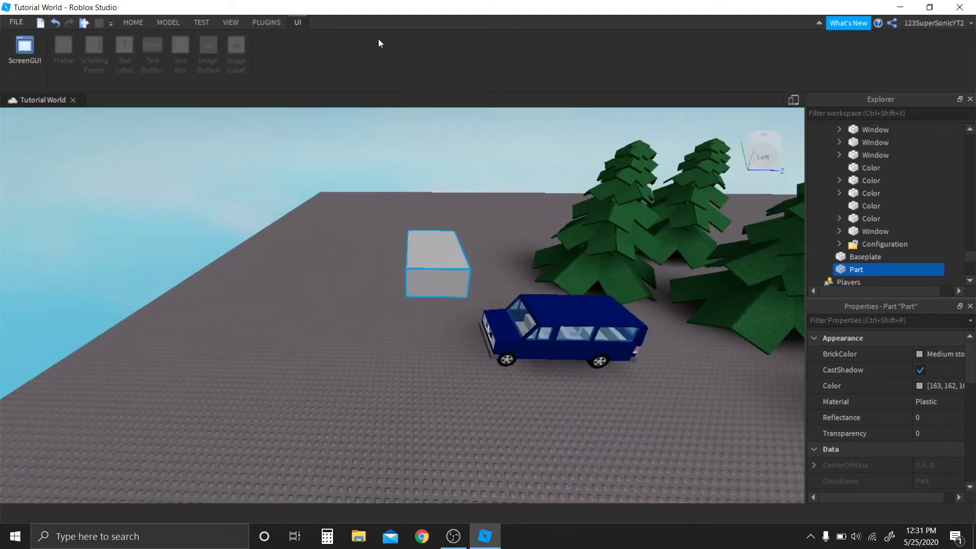
click(25, 53)
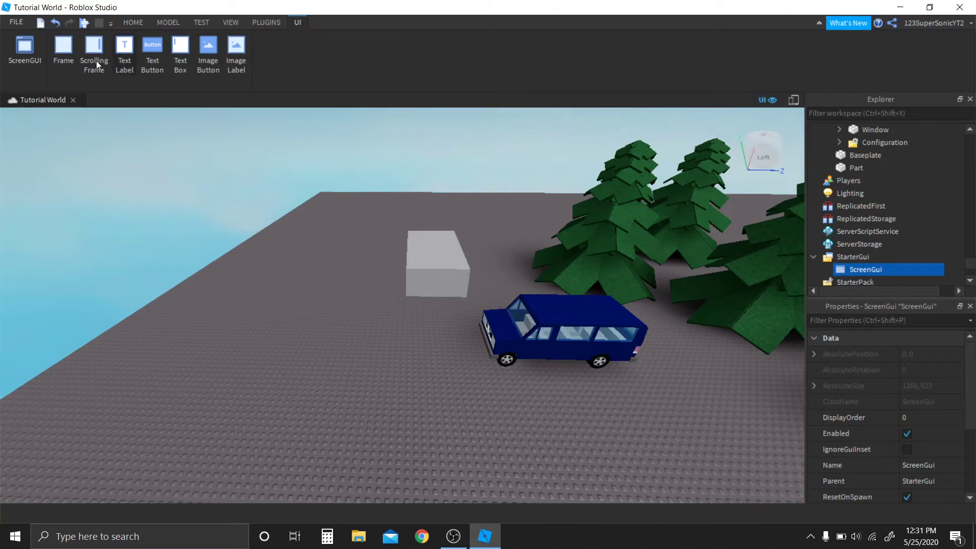
click(70, 54)
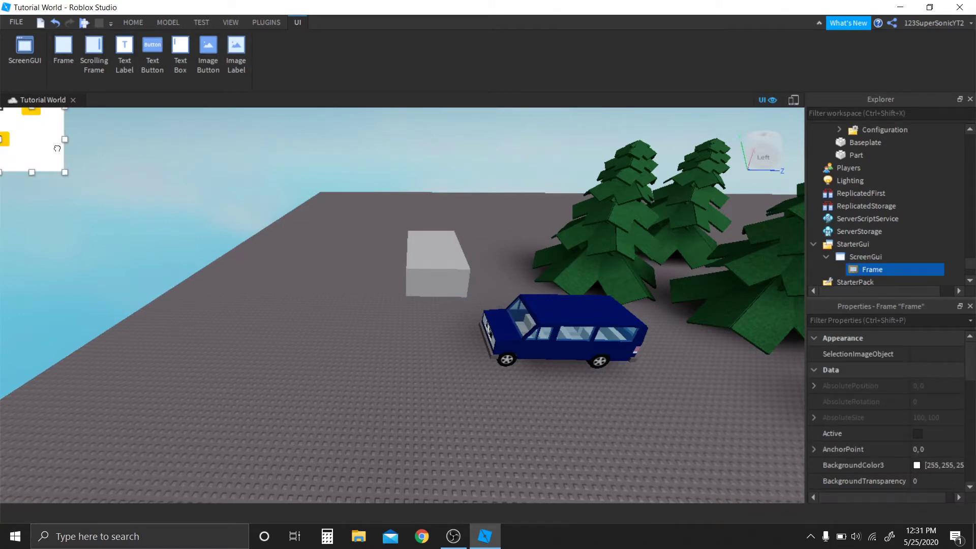
drag(31, 148, 189, 269)
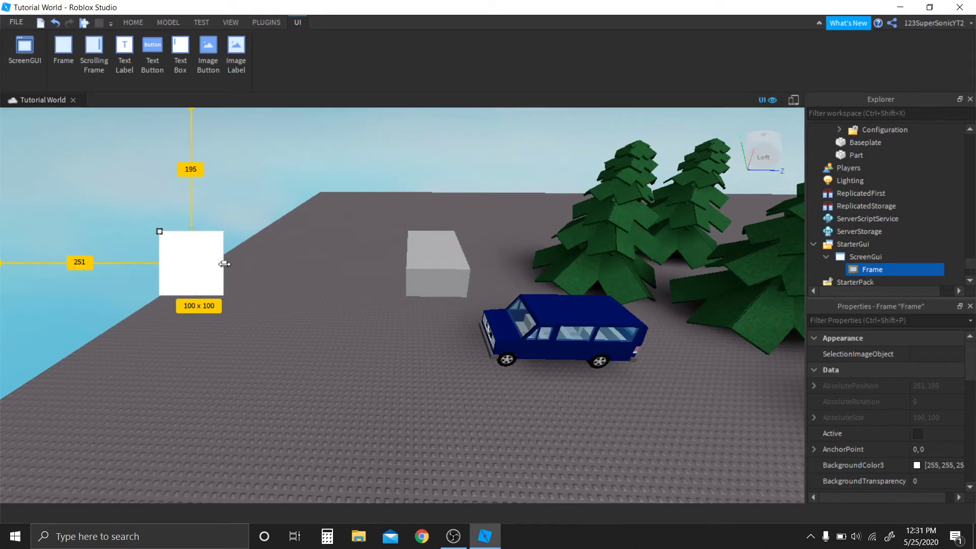
click(252, 268)
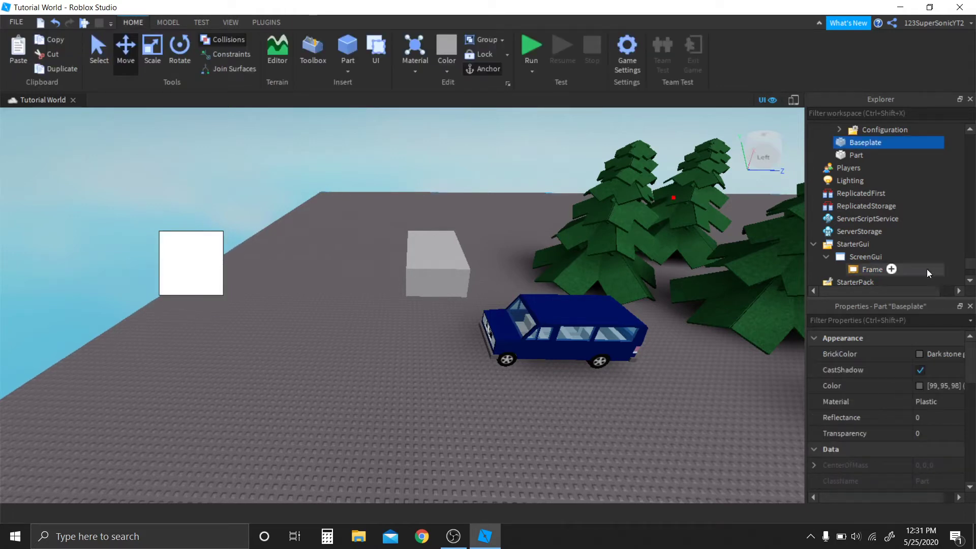
- Enlarge the white frame in the ScreenGui to about 659 x 408 pixels
click(845, 269)
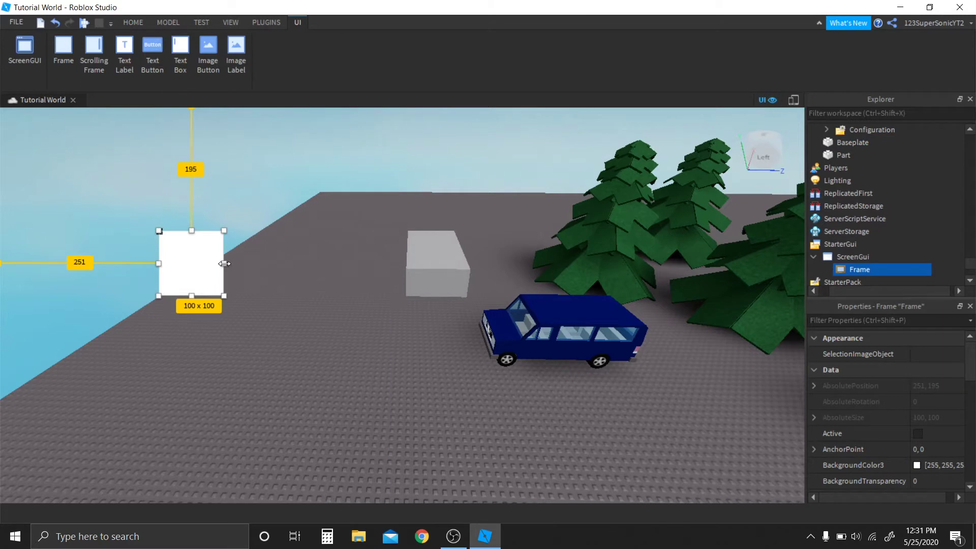
drag(224, 263, 579, 263)
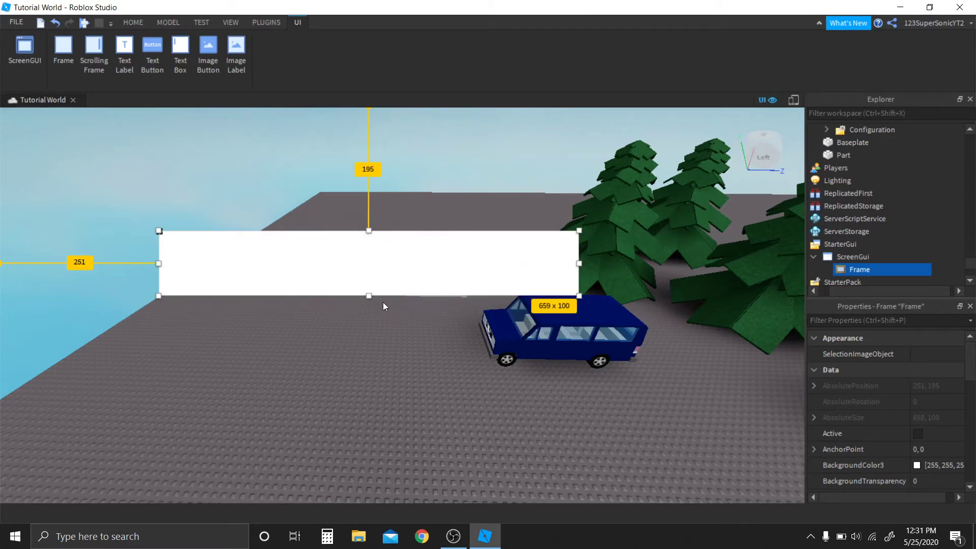
drag(367, 296, 379, 496)
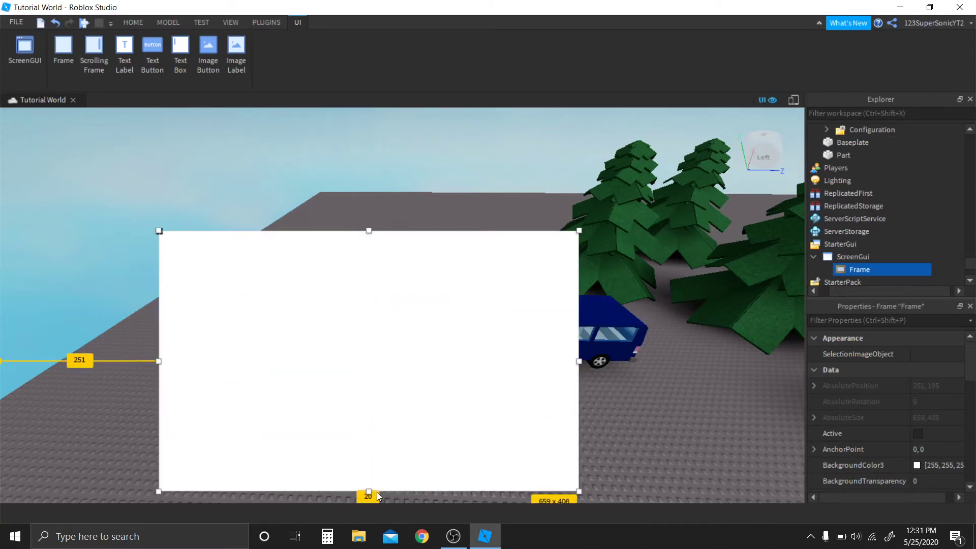
- Add a TextLabel to the ScreenGui, heighten it to about 200 x 207 pixels, and place it inside the white frame
click(125, 56)
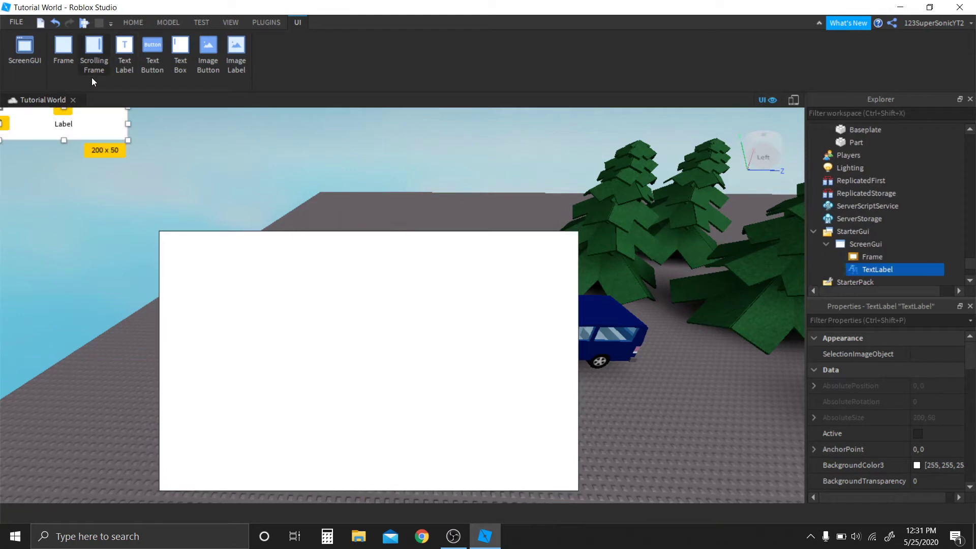
click(161, 171)
click(860, 270)
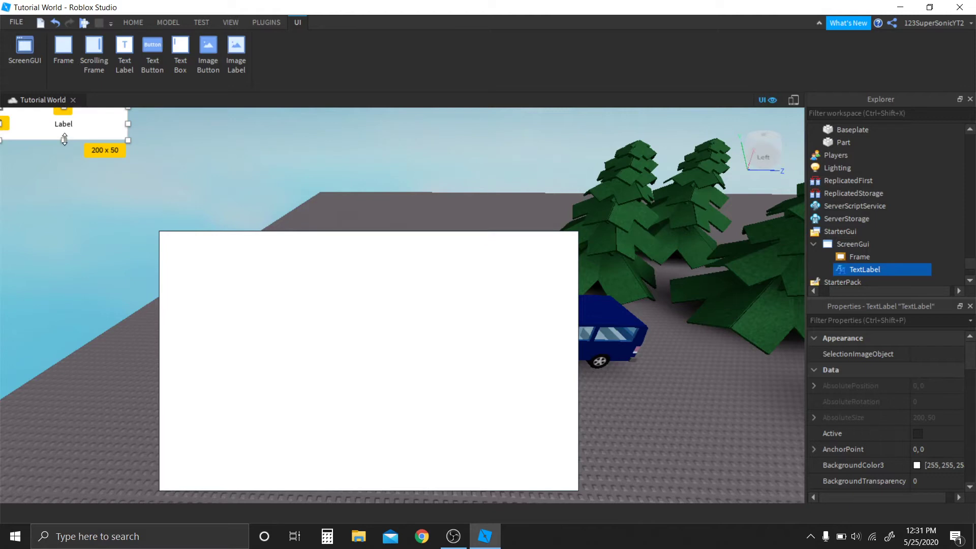
drag(64, 139, 65, 240)
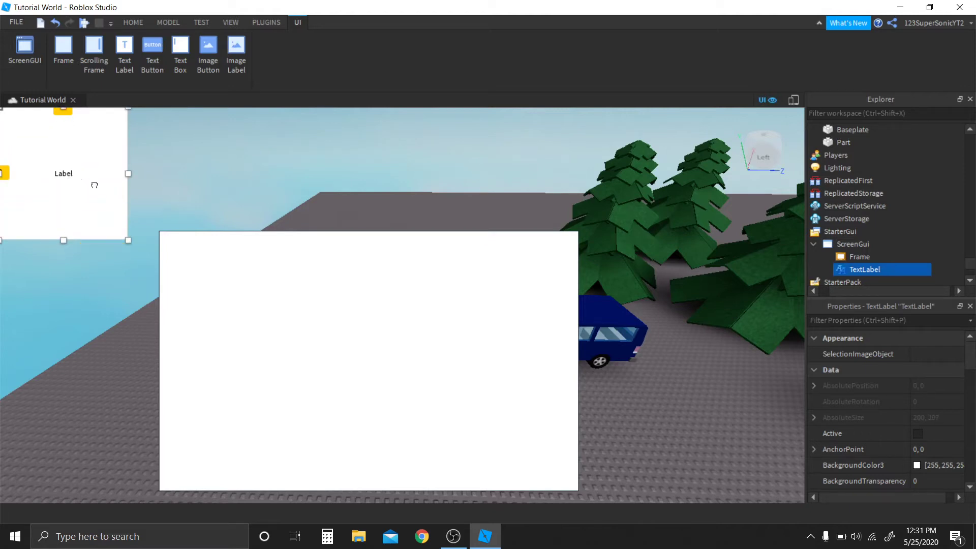
drag(94, 185, 362, 371)
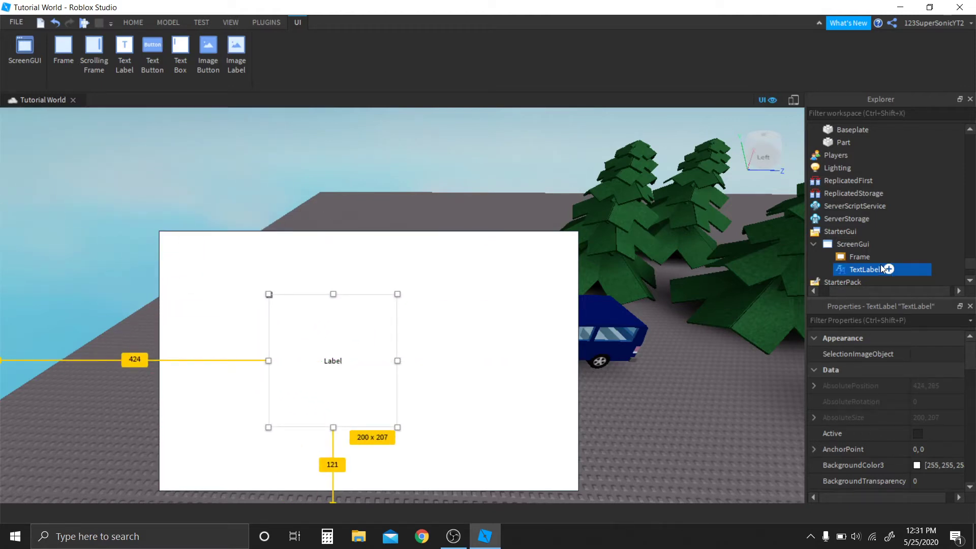
- Set the text label's BackgroundTransparency to 1 and leave its background colour as it is
scroll(886, 407, down, 3)
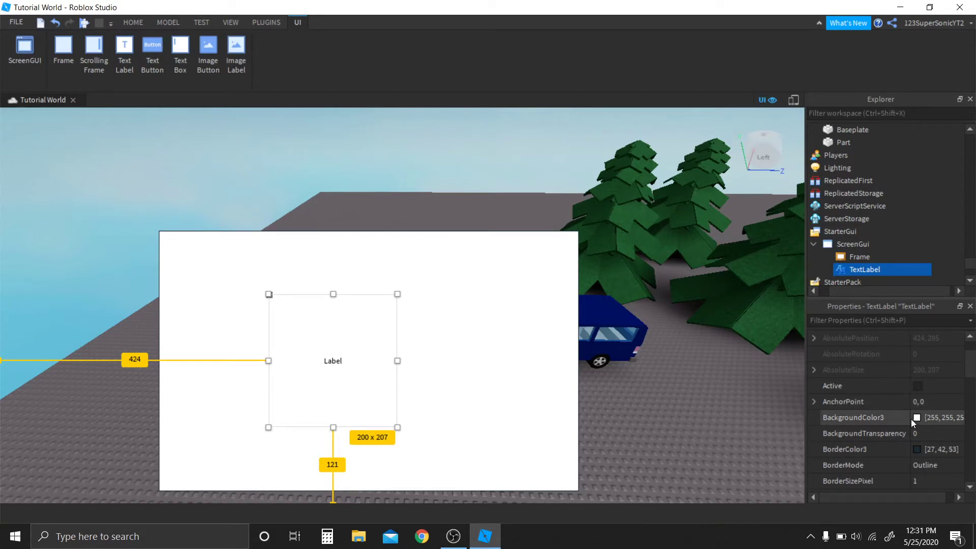
click(930, 432)
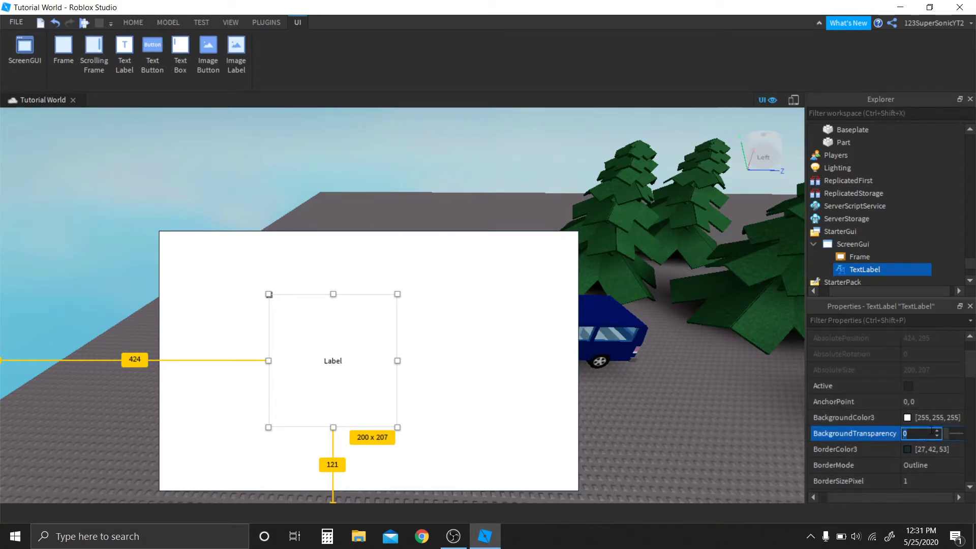
key(BackSpace)
key(Return)
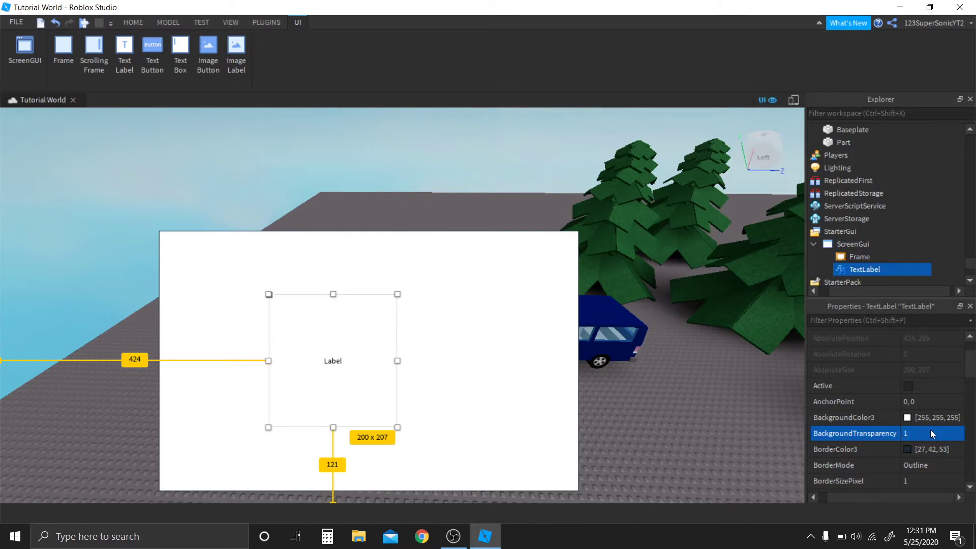
click(908, 418)
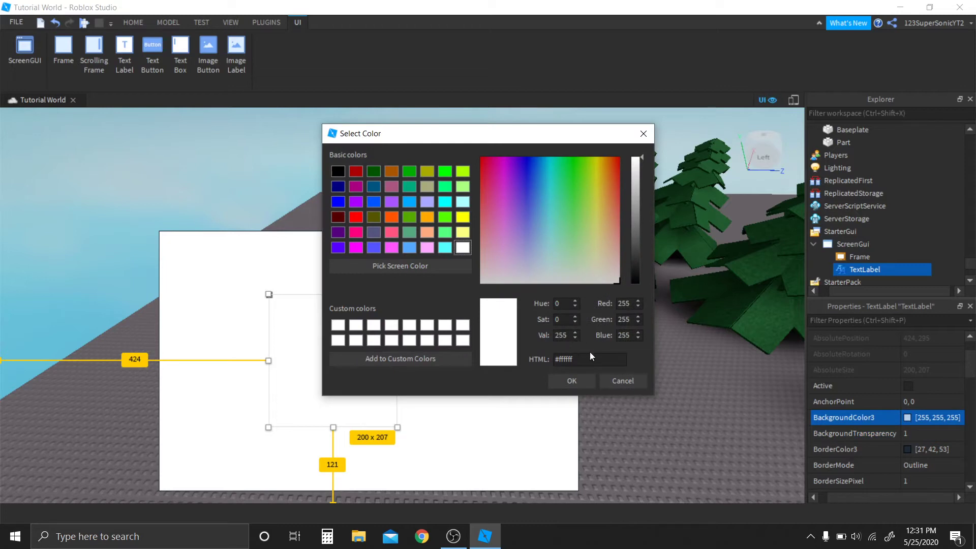
click(621, 381)
- Enable TextScaled for the text label so its text fills the label box
scroll(870, 401, down, 3)
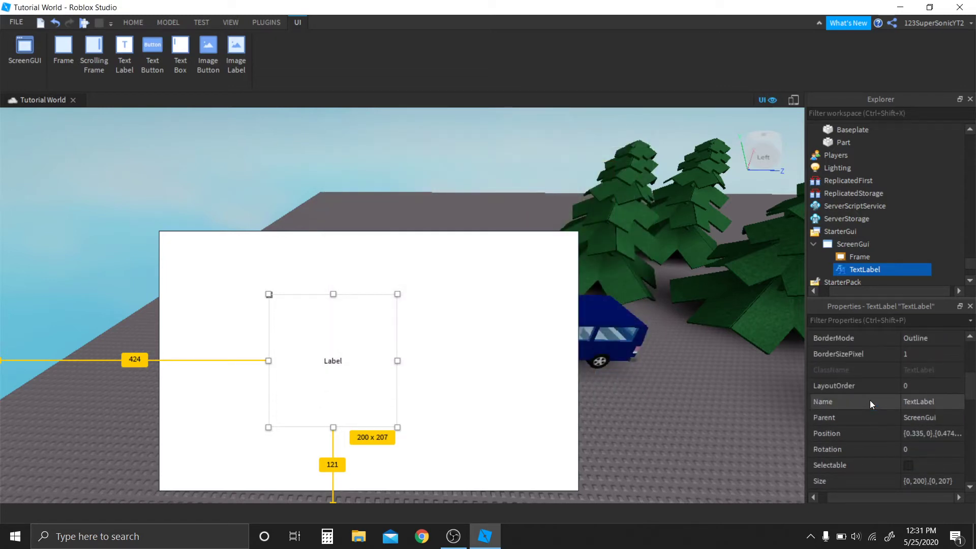
scroll(893, 409, down, 10)
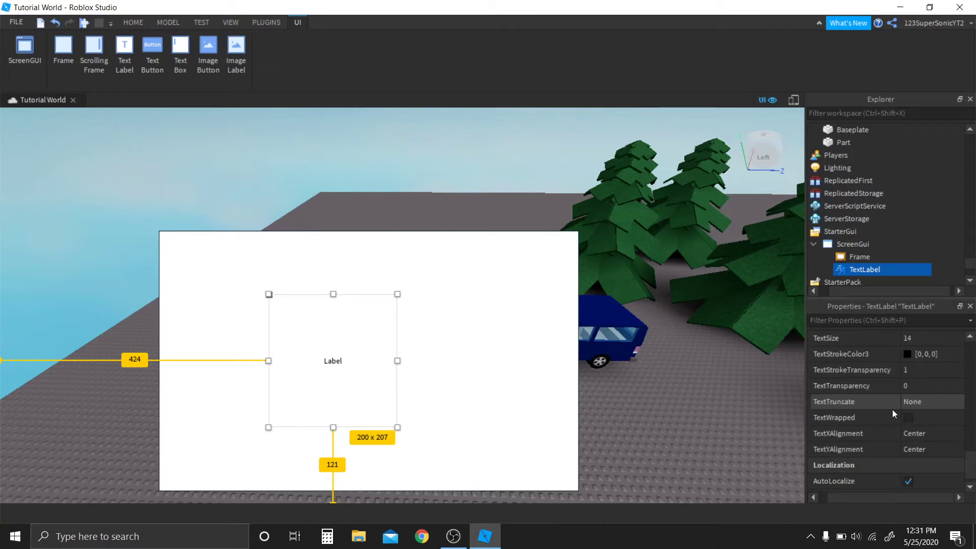
scroll(893, 410, up, 3)
scroll(893, 410, down, 1)
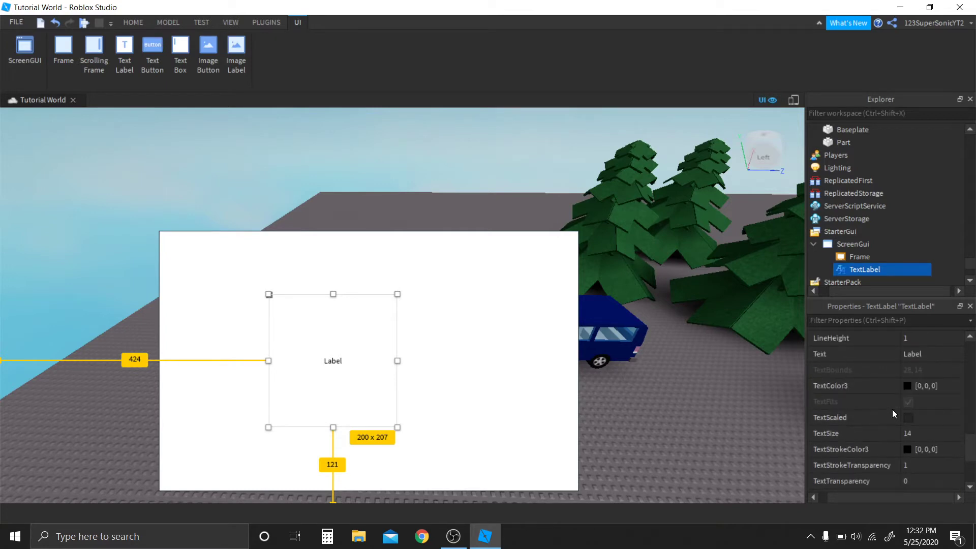
click(908, 418)
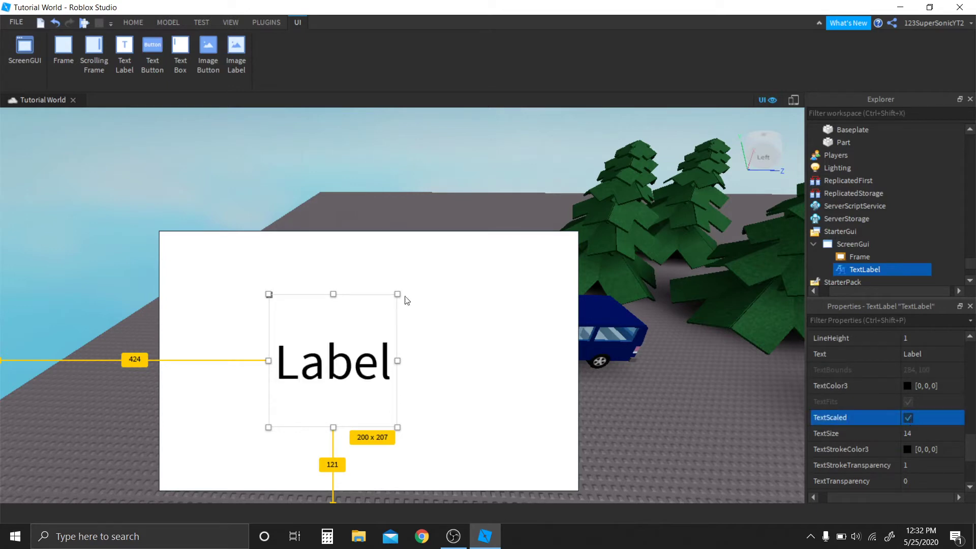
- Change the label's text to "Otakium is the best" and select the white frame behind it
scroll(865, 249, down, 2)
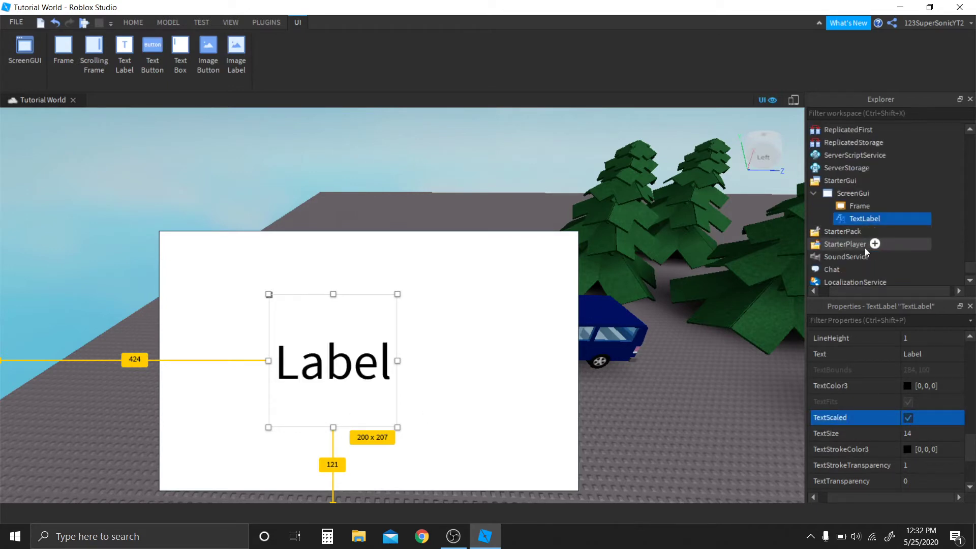
scroll(866, 383, up, 3)
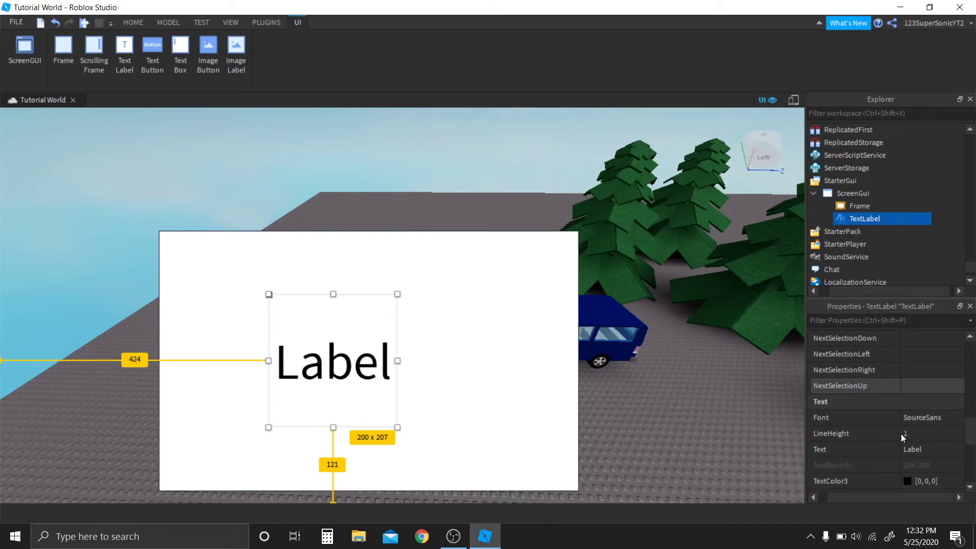
click(938, 452)
text(0)
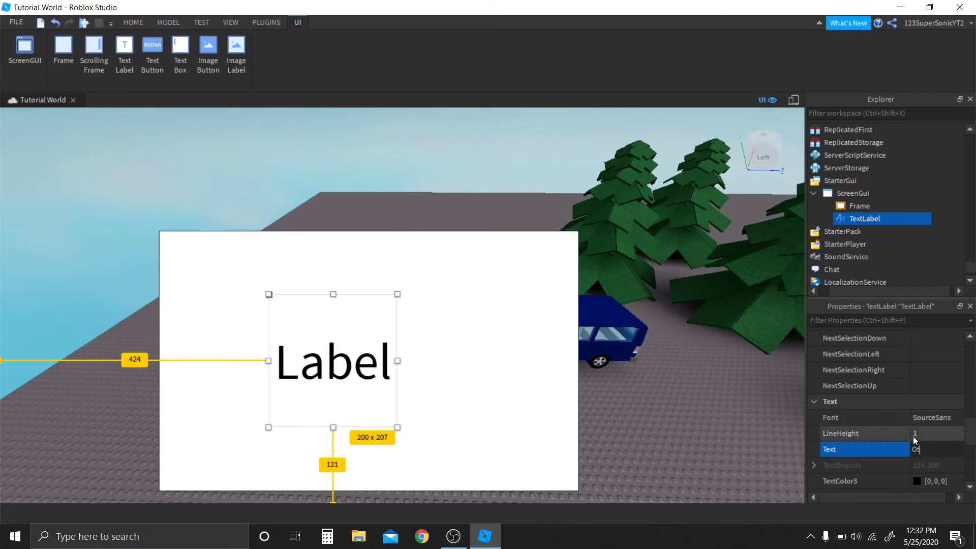
text(takium is the best)
key(Return)
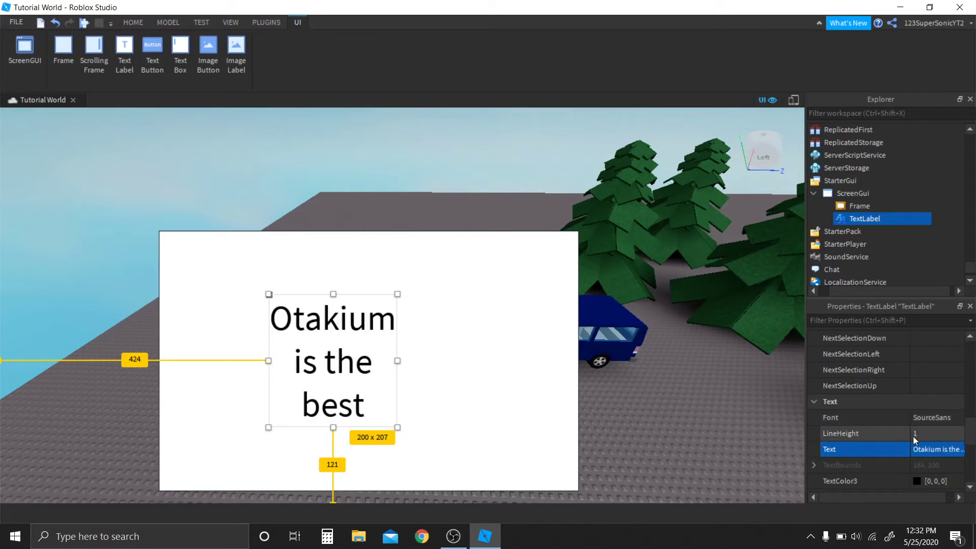
click(535, 275)
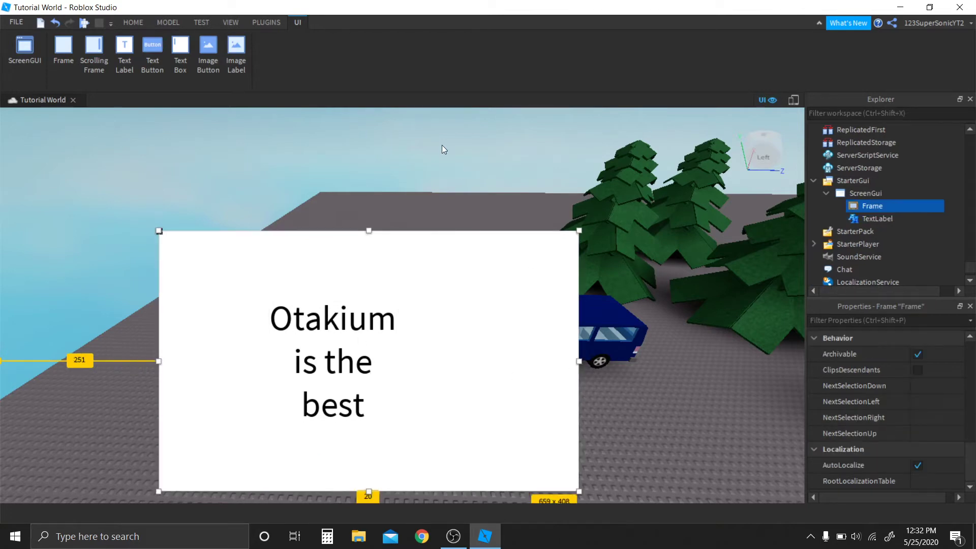
- Delete the ScreenGui, together with its frame and text label, from StarterGui
right_drag(482, 155, 483, 159)
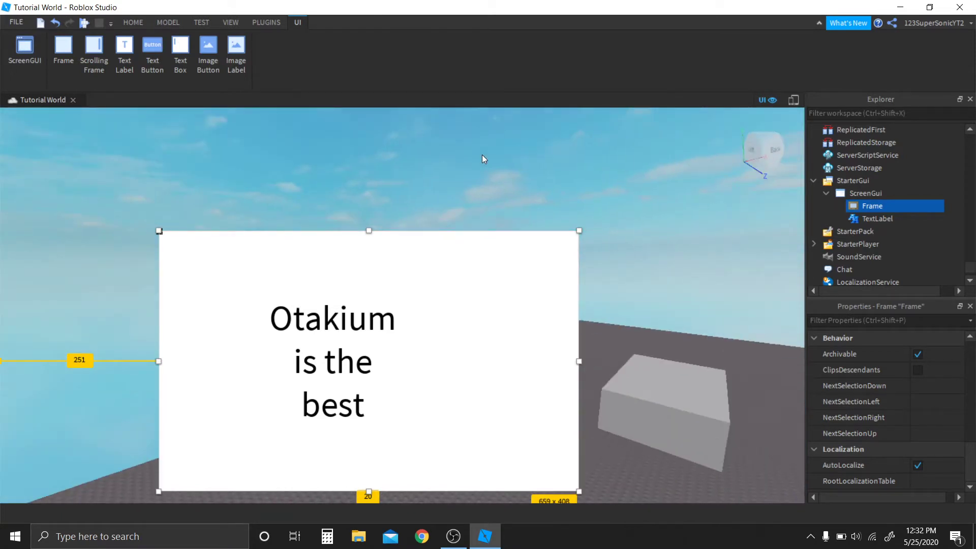
click(855, 192)
key(Delete)
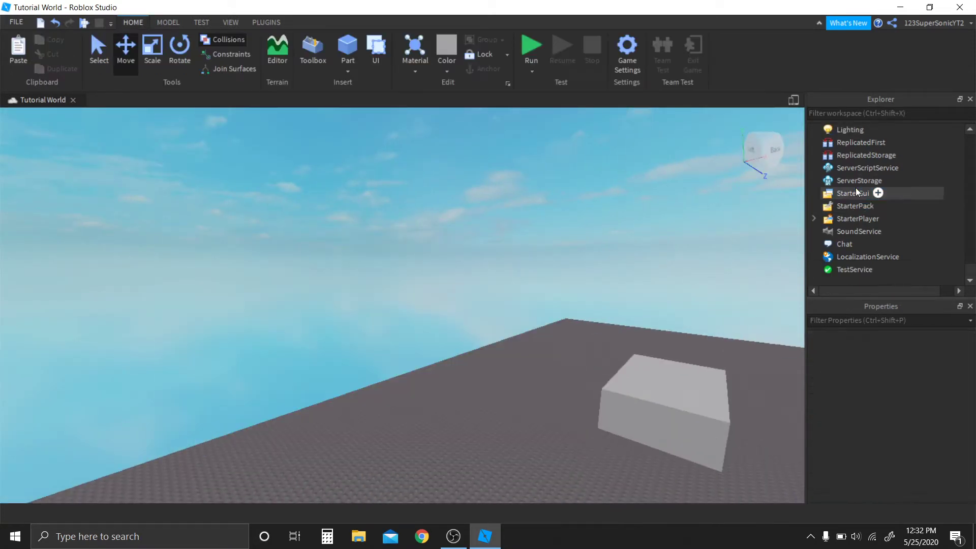
- Collapse the Workspace tree in the Explorer and look over the other services listed
scroll(837, 193, up, 3)
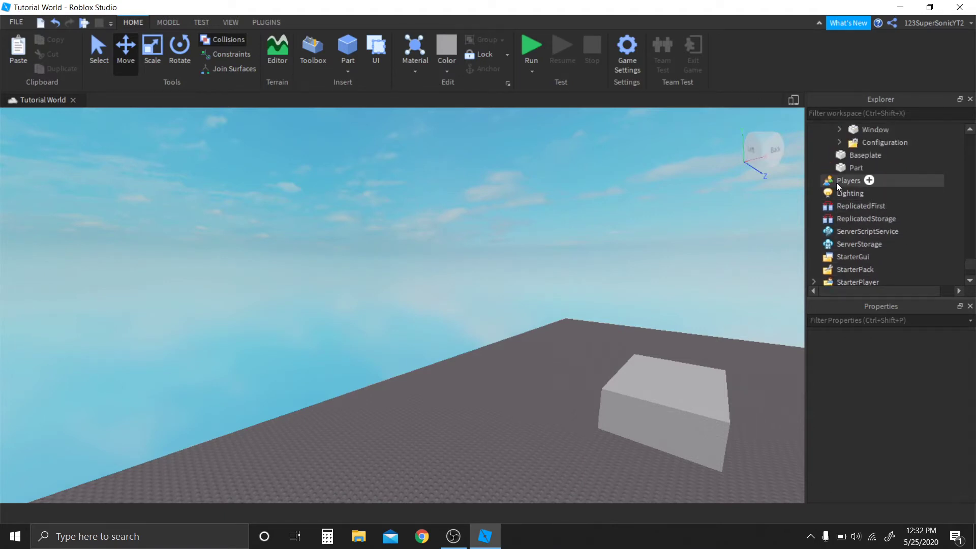
scroll(837, 182, up, 5)
click(815, 131)
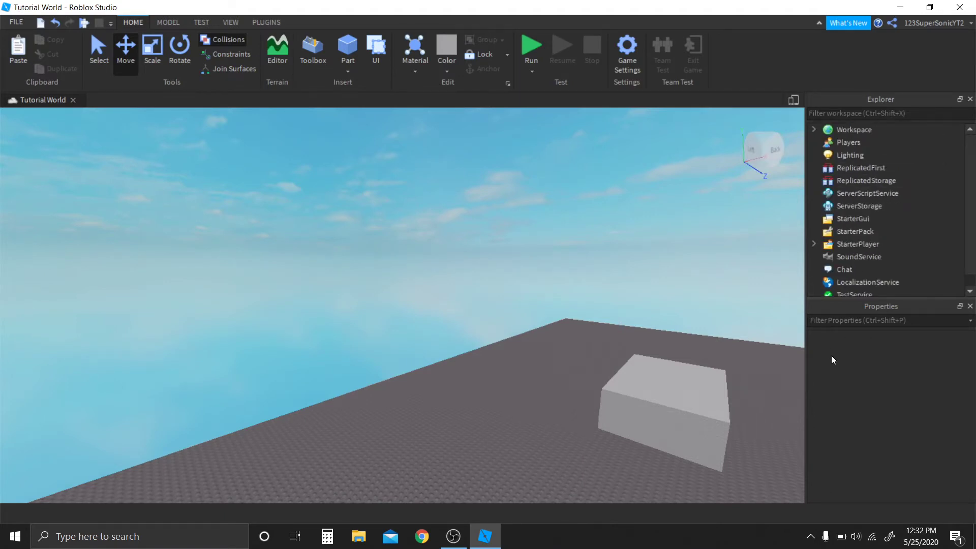
mouse_move(840, 232)
scroll(840, 232, down, 1)
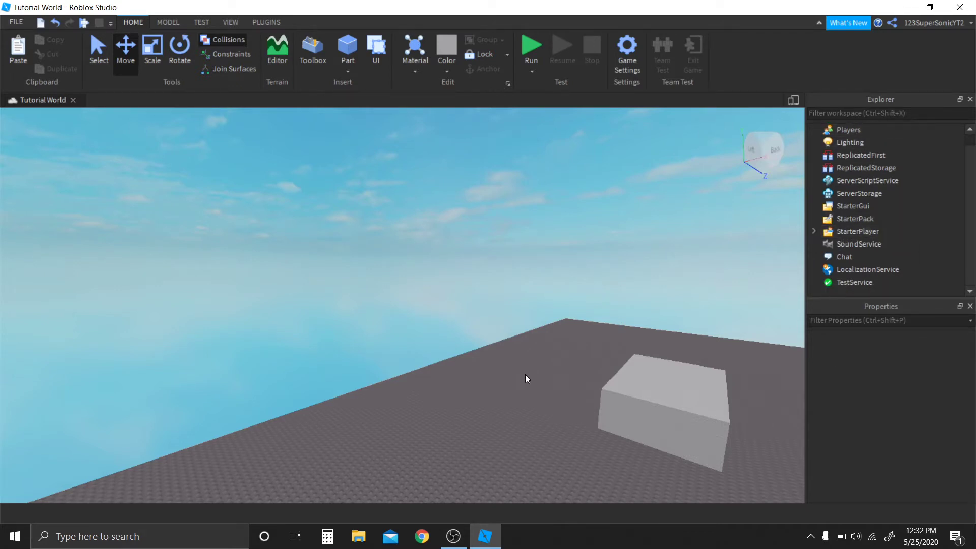
- Compare the Workspace tree's contents with the grey part, pine trees and vans in the scene, leaving the tree collapsed
right_drag(557, 339, 558, 340)
click(558, 340)
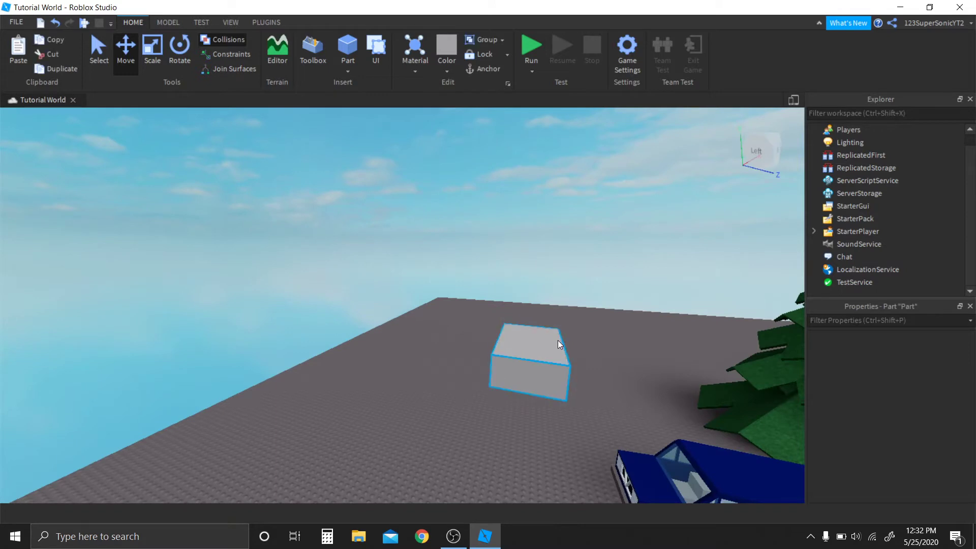
click(307, 146)
scroll(880, 205, up, 8)
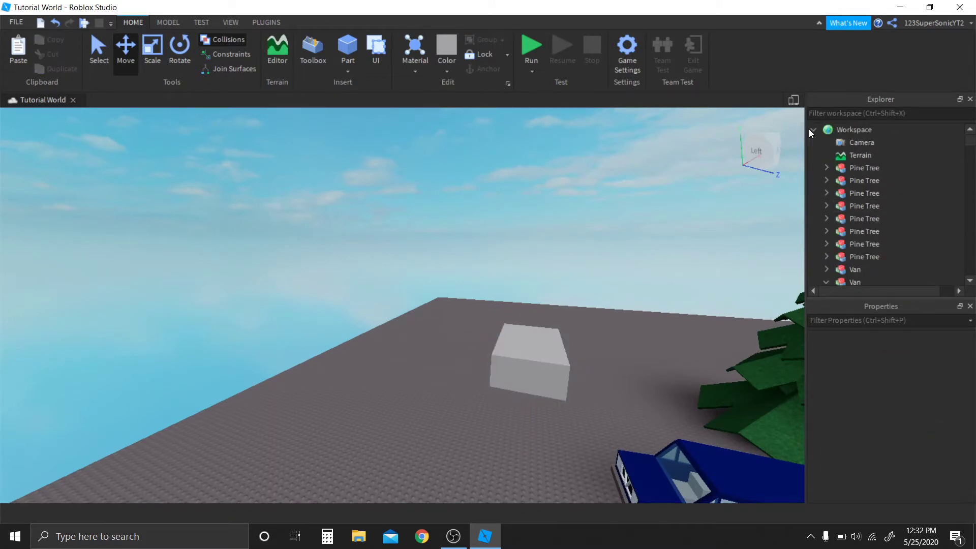
click(811, 129)
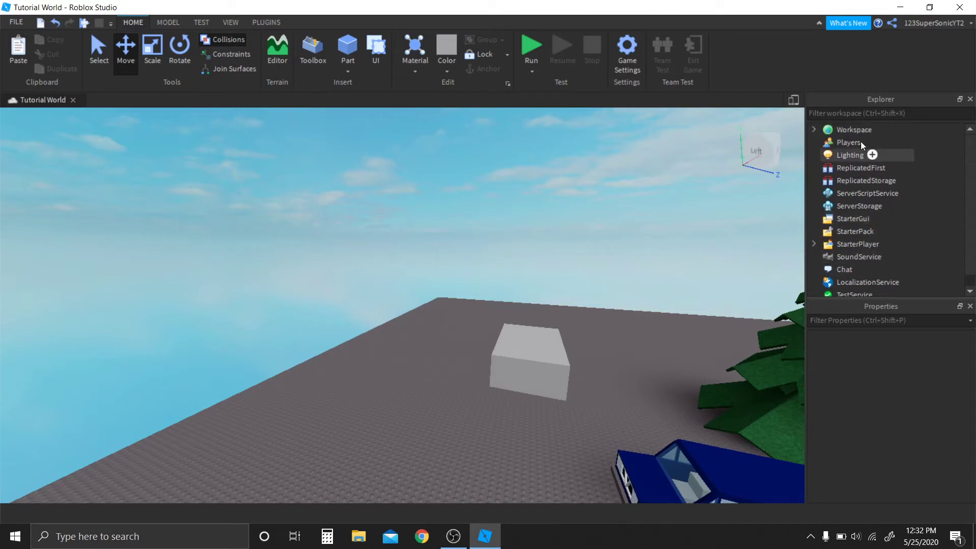
click(814, 129)
right_drag(562, 254, 523, 313)
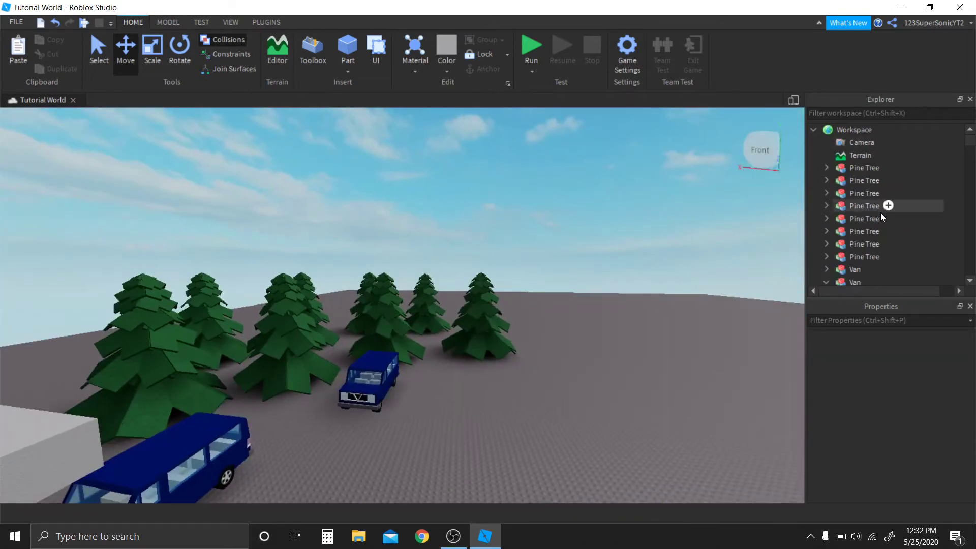
click(813, 132)
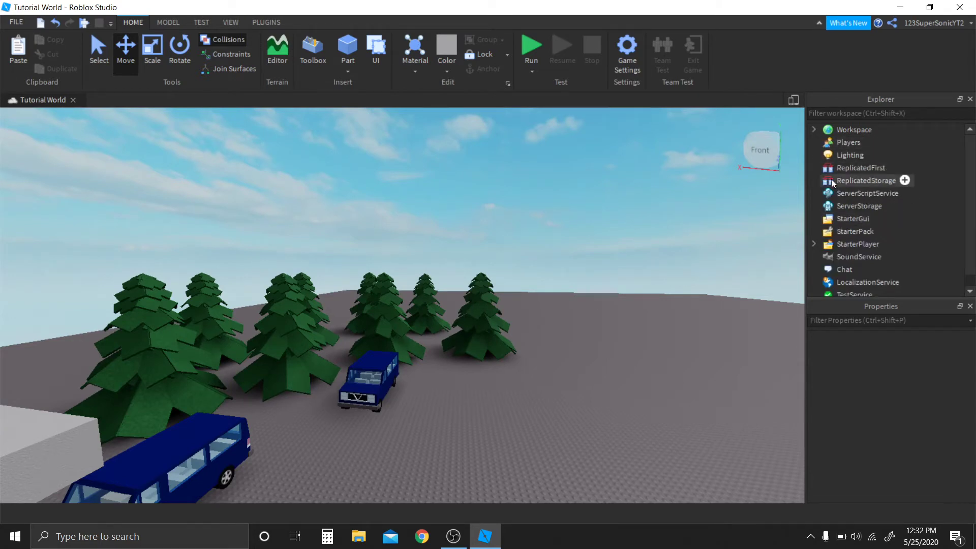
- Examine the StarterPack, StarterGui and Players services in the Explorer and view the Players properties
scroll(831, 179, down, 1)
click(849, 219)
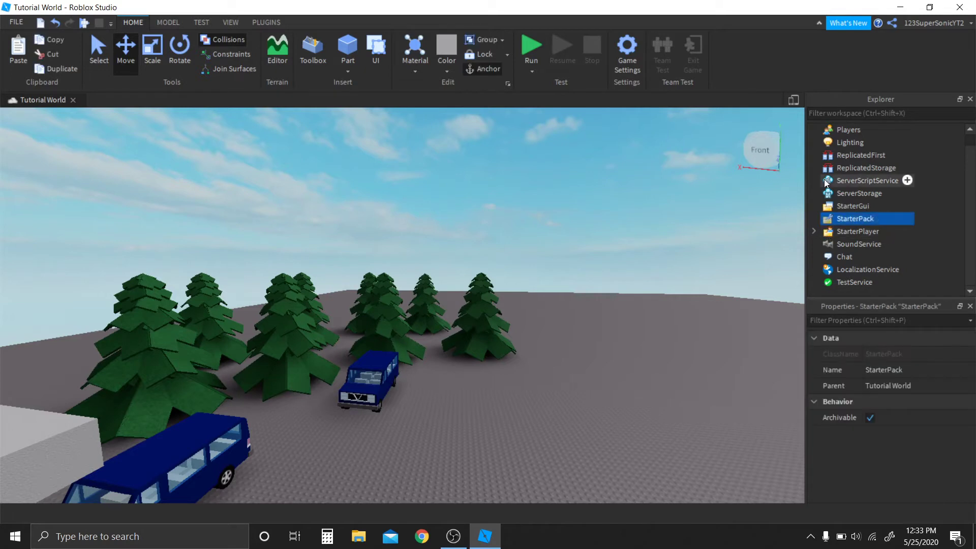
click(836, 206)
click(633, 197)
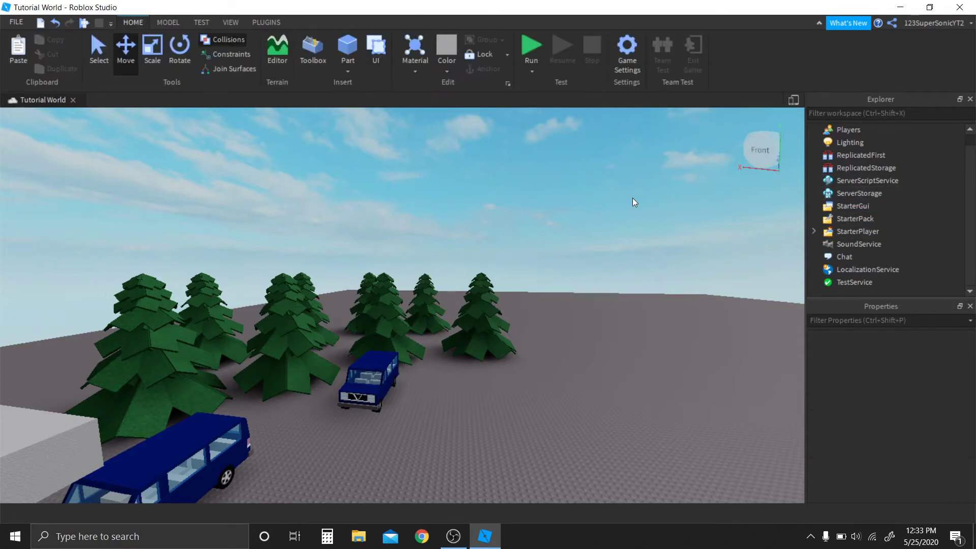
scroll(856, 179, up, 1)
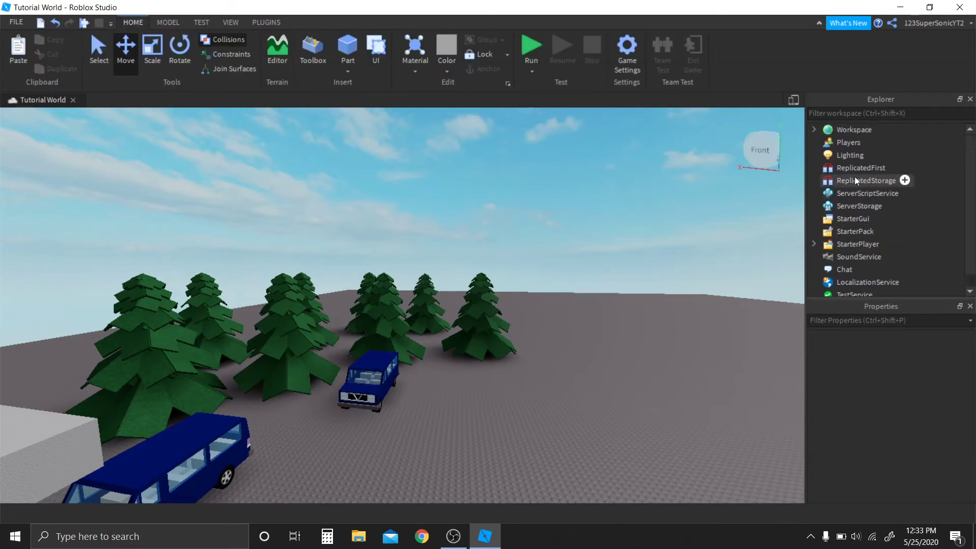
click(844, 142)
scroll(902, 462, down, 1)
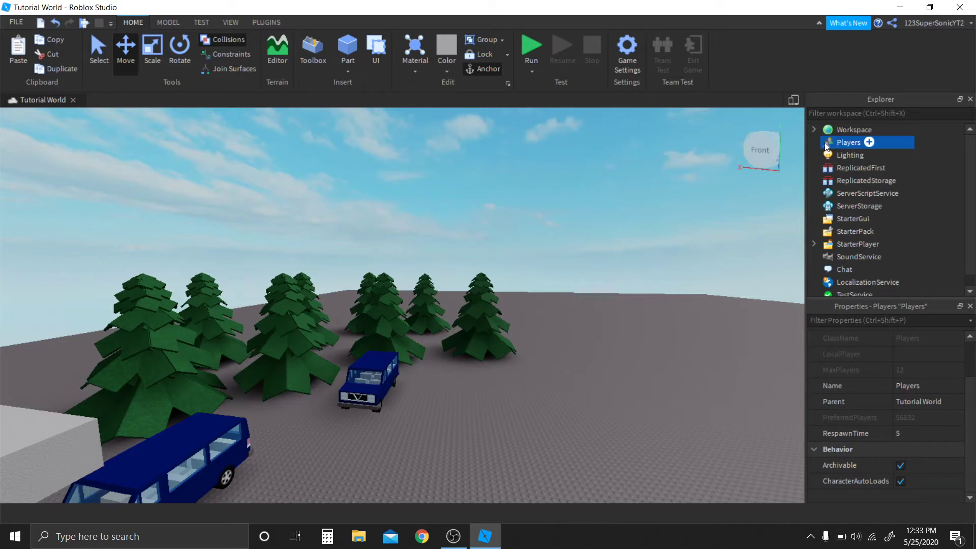
- Examine the properties of the Lighting service with the sun in view
click(849, 154)
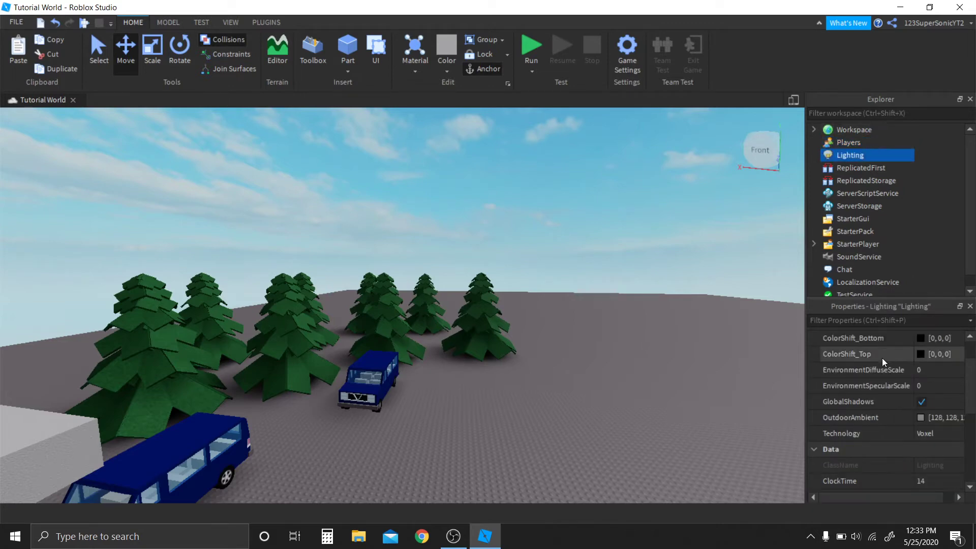
right_drag(570, 266, 570, 265)
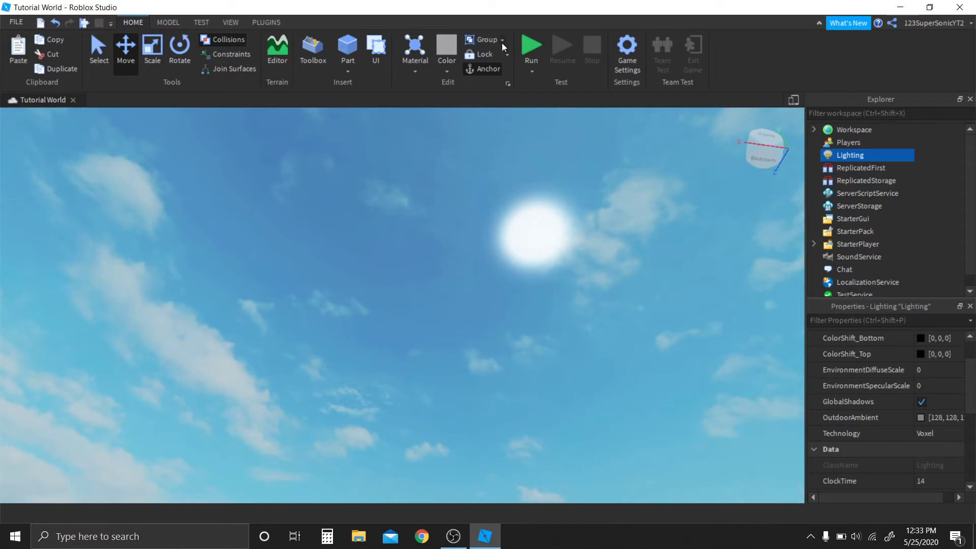
scroll(905, 408, down, 1)
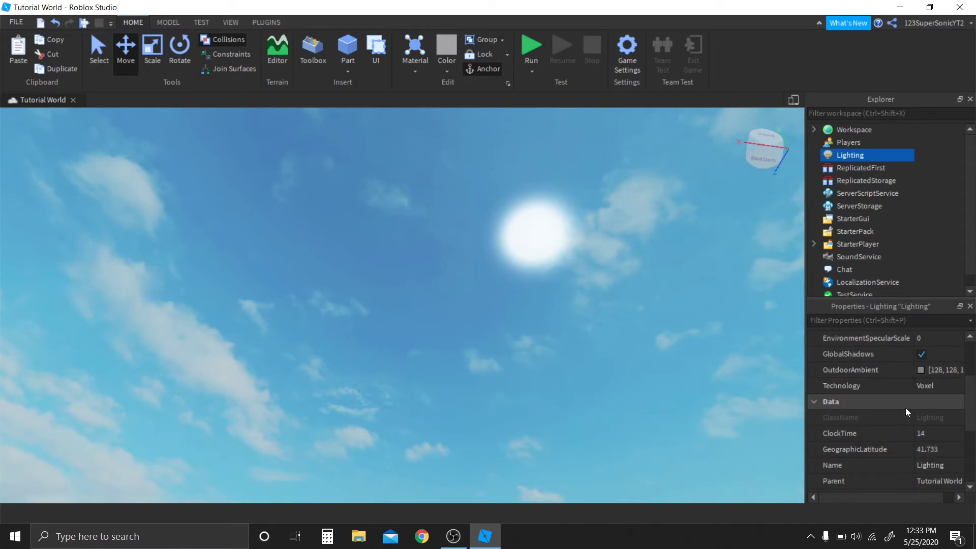
scroll(905, 408, down, 2)
scroll(905, 408, up, 4)
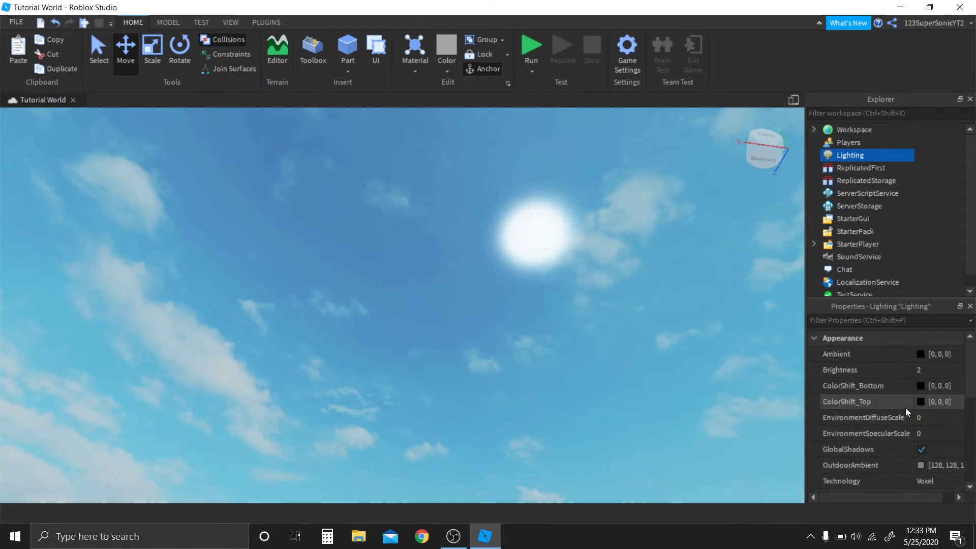
scroll(905, 407, down, 1)
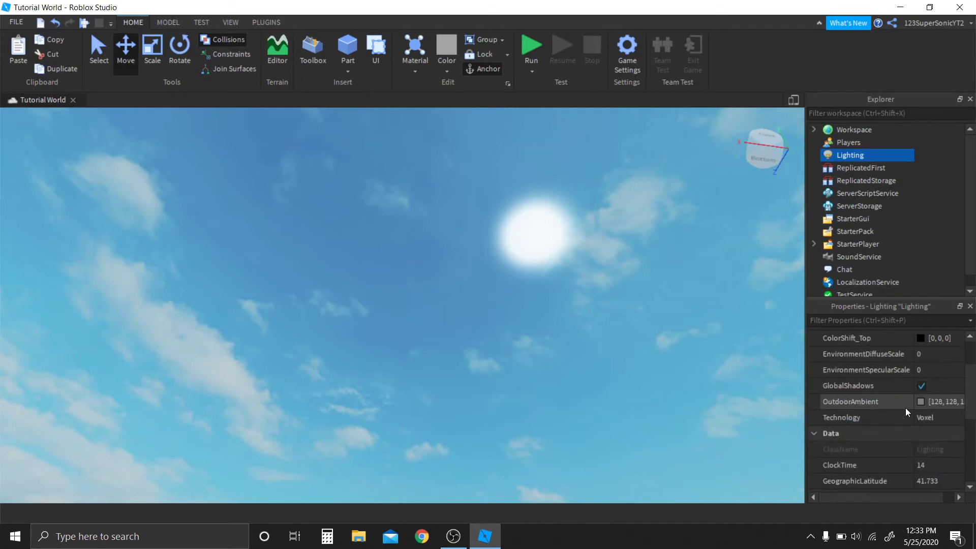
- Set the Technology property of Lighting to Compatibility
click(953, 422)
click(935, 415)
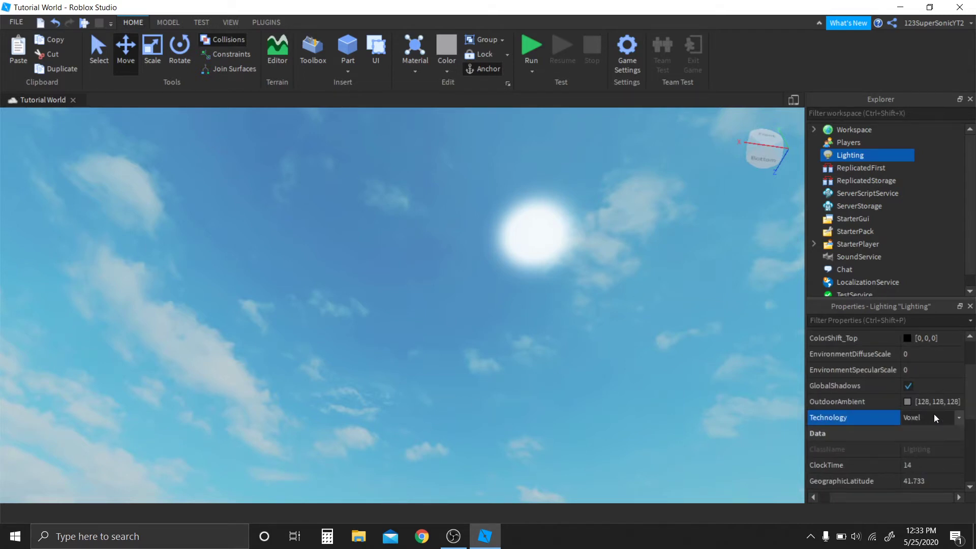
scroll(920, 395, up, 1)
scroll(920, 394, down, 1)
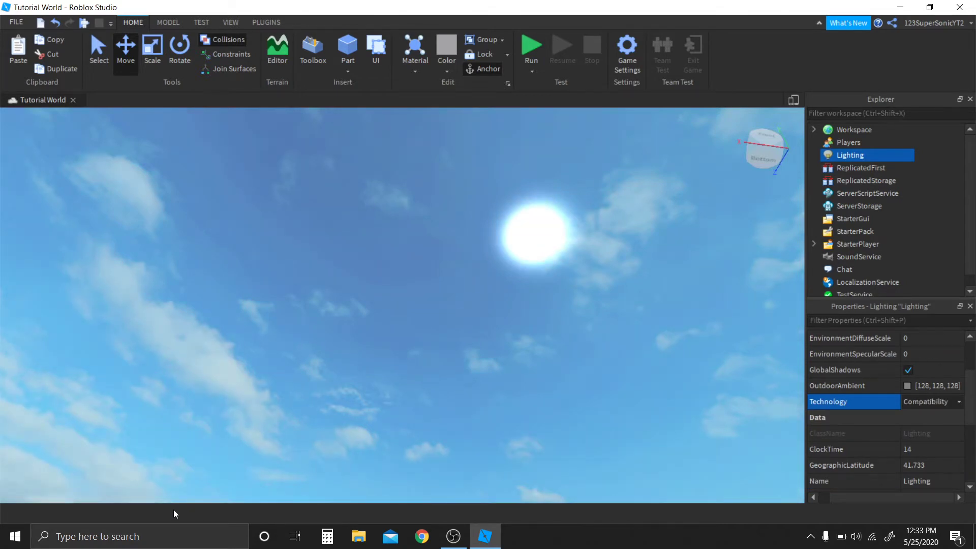
- Search Windows for "roblox atmosphere update", look through the video results and return to Roblox Studio
click(142, 540)
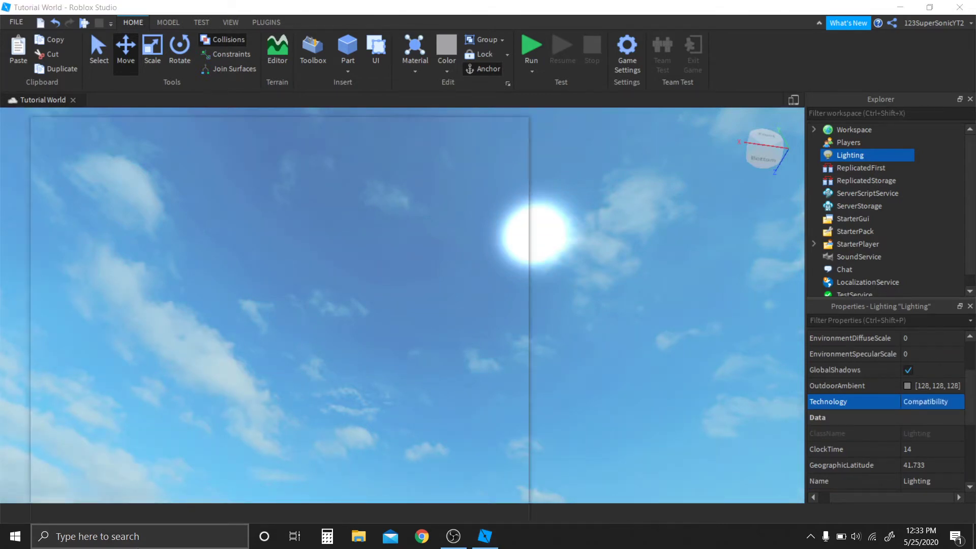
text(roblox at)
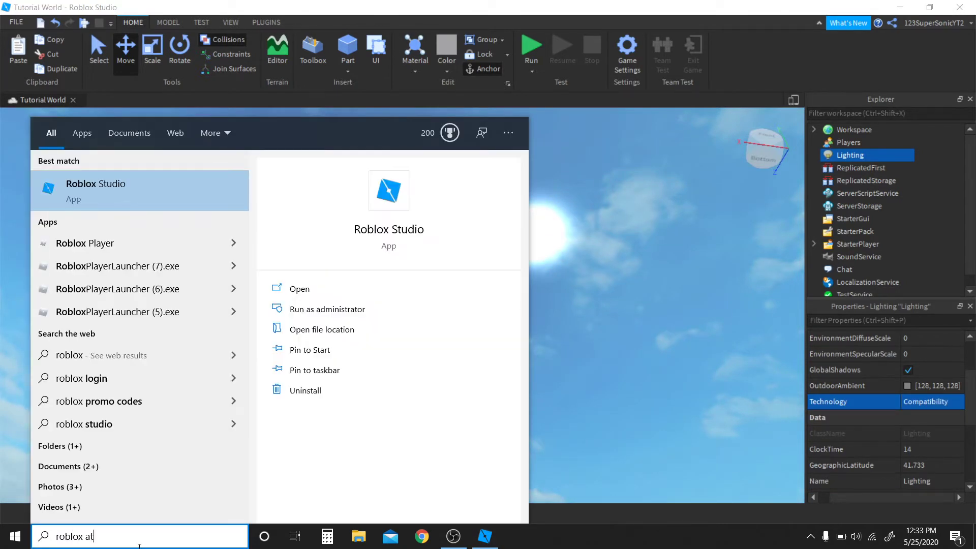
text(mosphere)
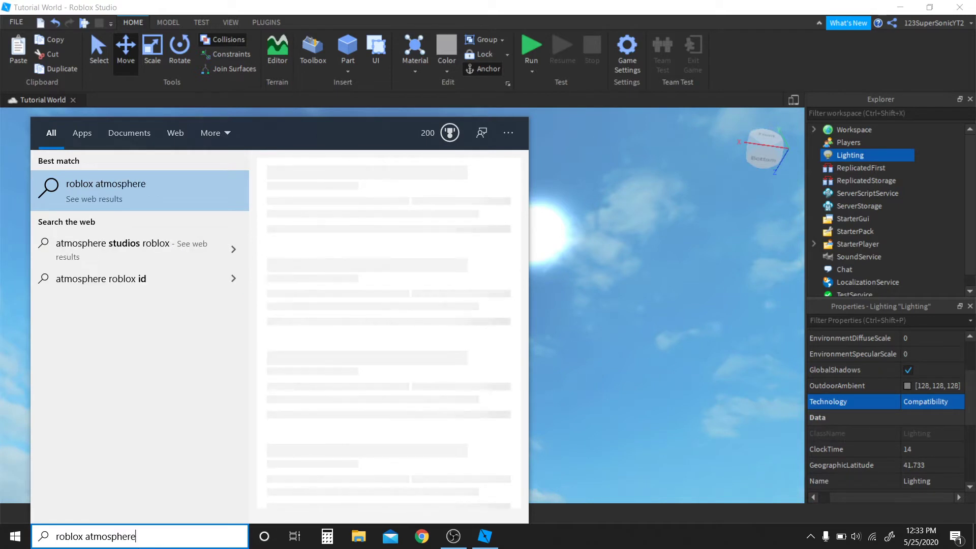
text( update)
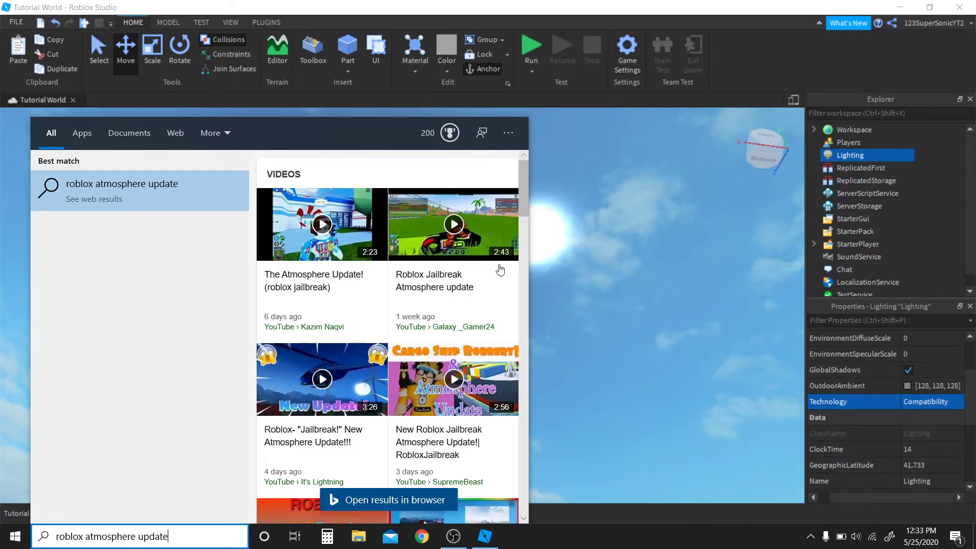
scroll(424, 293, down, 7)
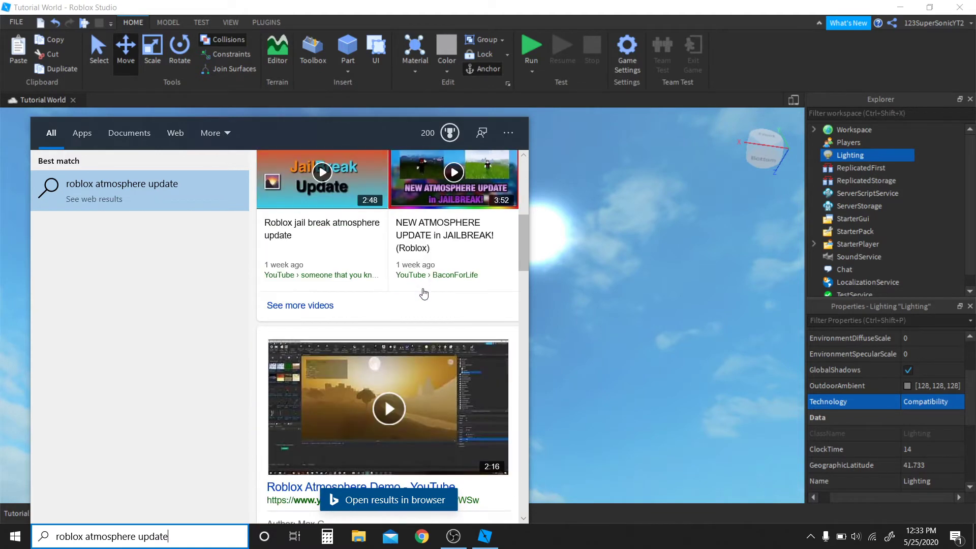
scroll(424, 293, down, 3)
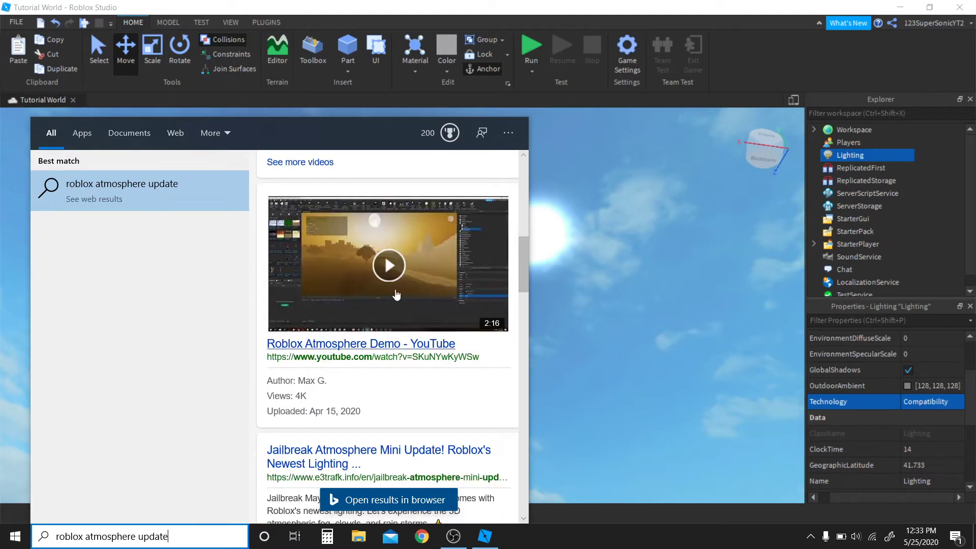
click(625, 315)
click(625, 314)
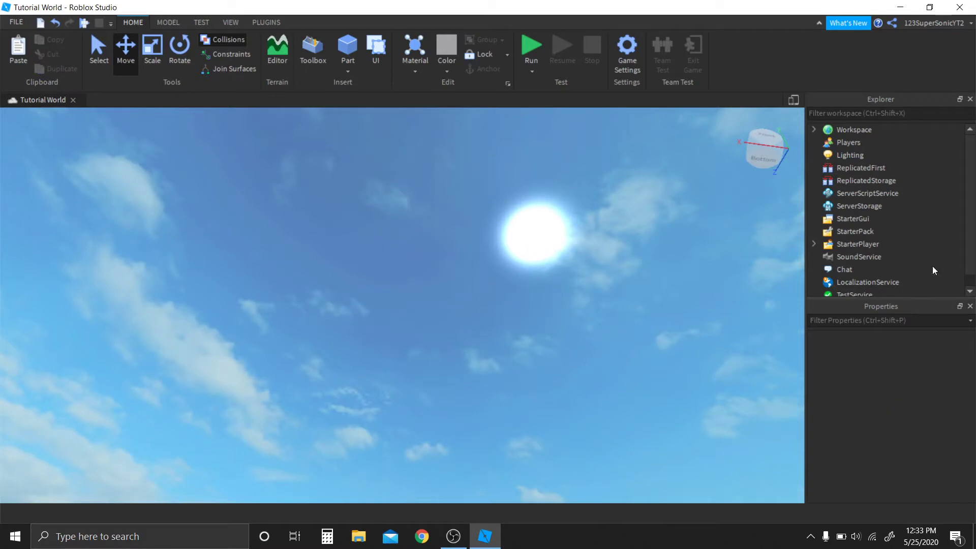
- Set the FogEnd property of Lighting to 100 and view the fog over the trees and vans
click(845, 156)
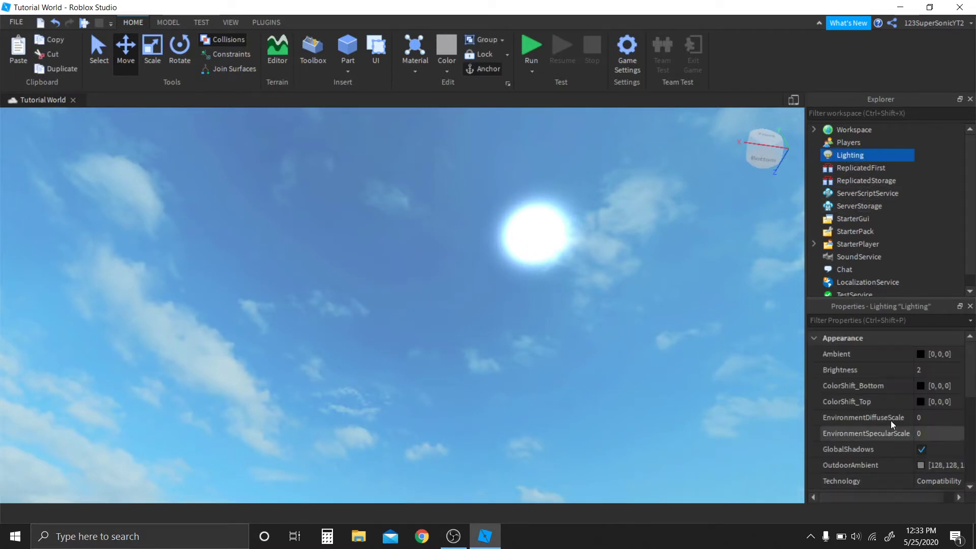
scroll(890, 418, down, 3)
scroll(889, 414, down, 3)
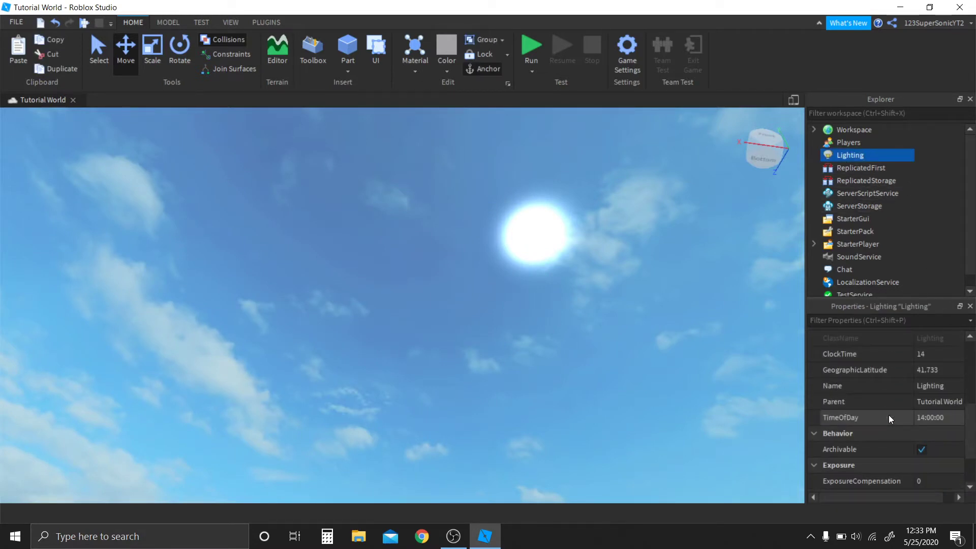
scroll(889, 415, down, 2)
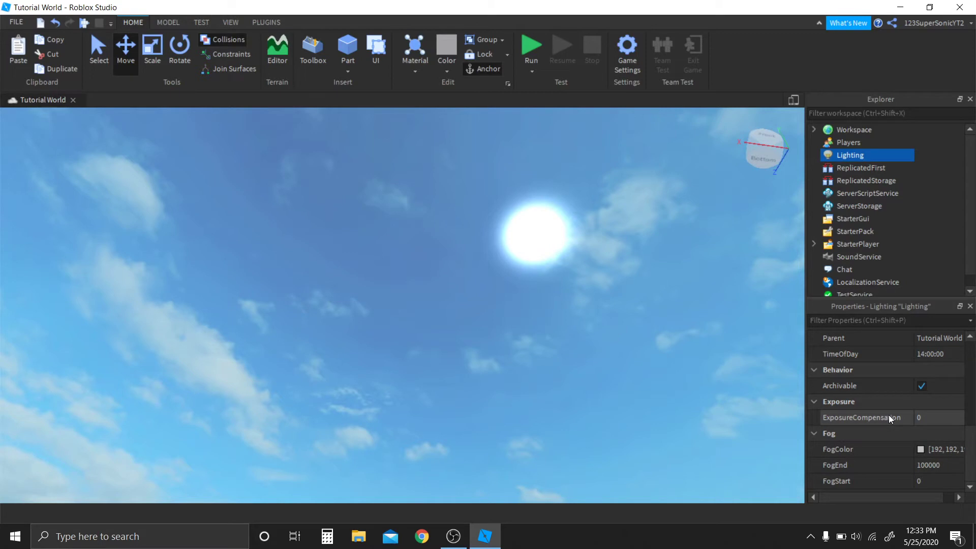
right_drag(765, 412, 764, 413)
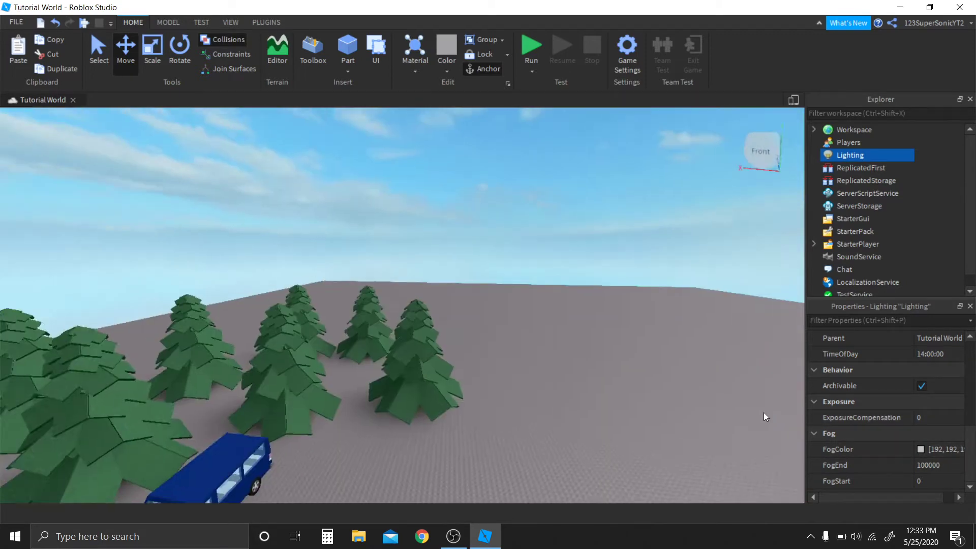
click(938, 470)
key(BackSpace)
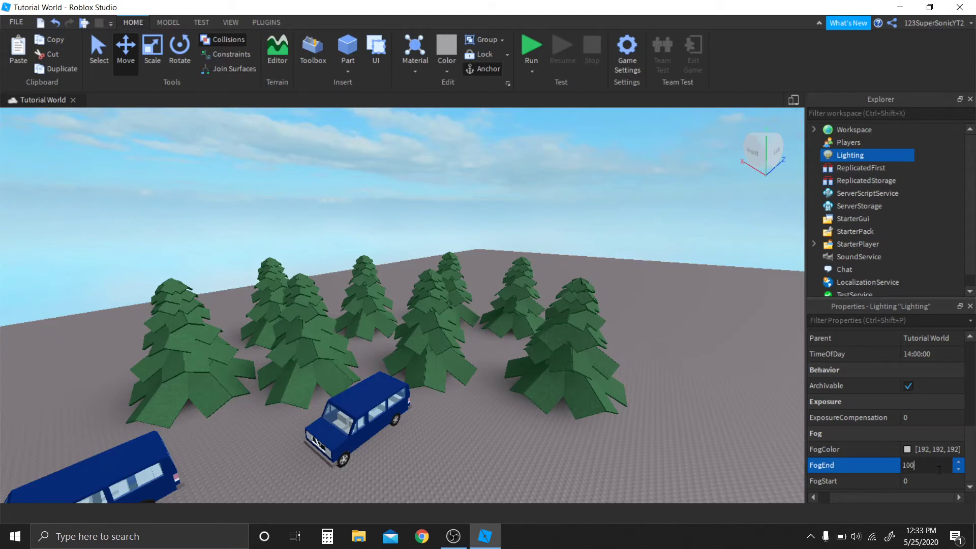
key(Return)
right_drag(596, 355, 596, 355)
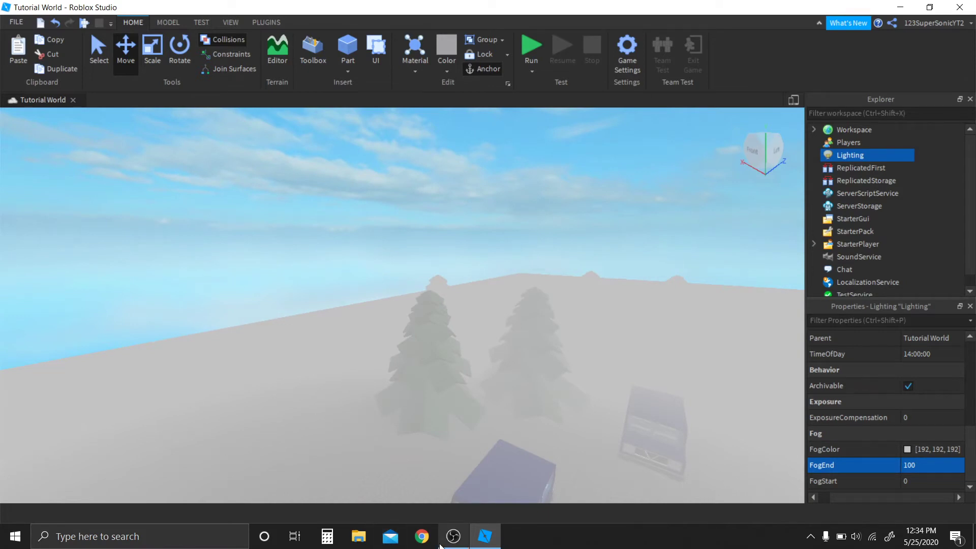
click(452, 540)
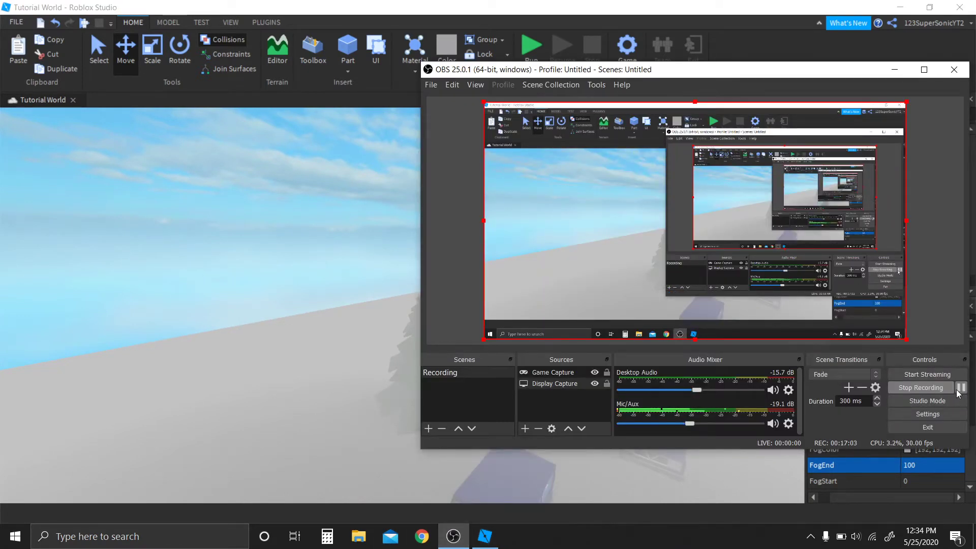
- Set the Lighting service's FogEnd to 100
click(961, 388)
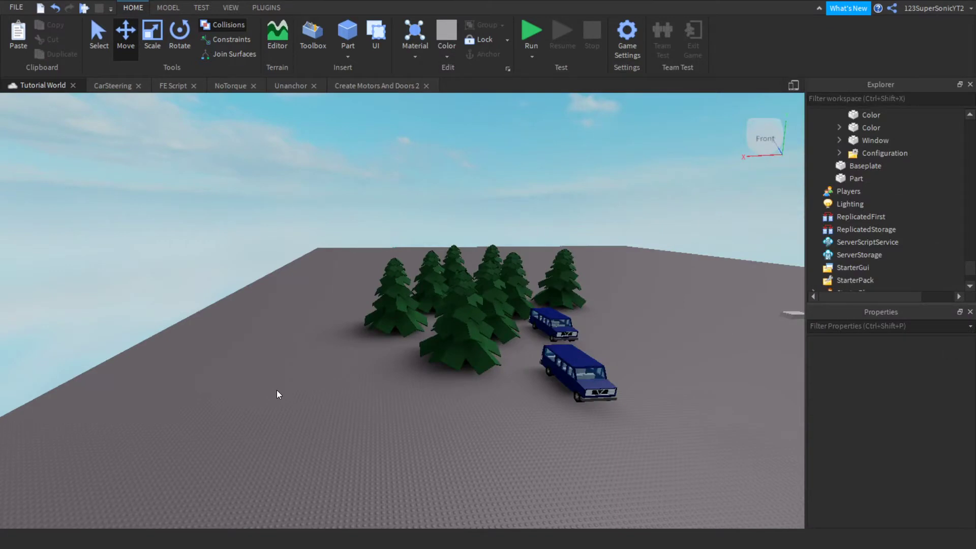
click(277, 390)
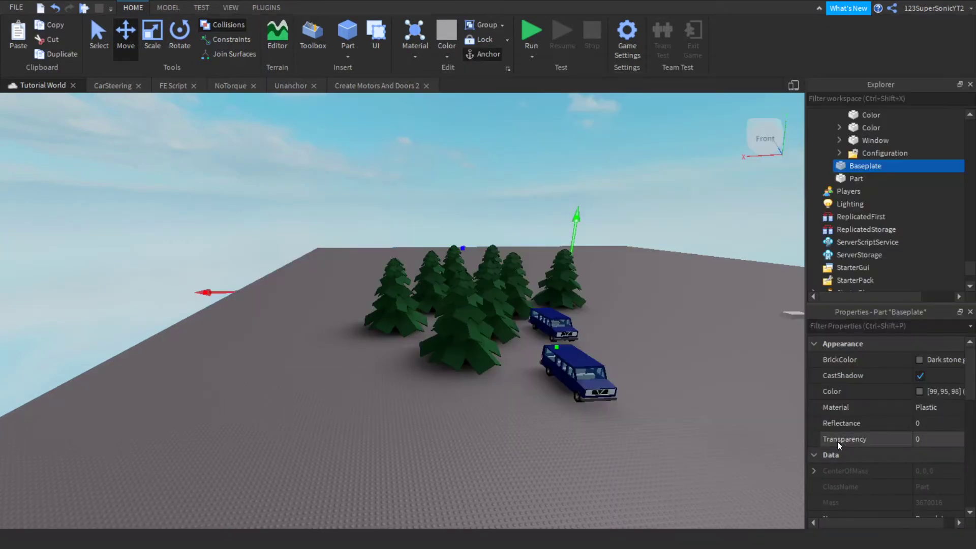
scroll(864, 442, down, 5)
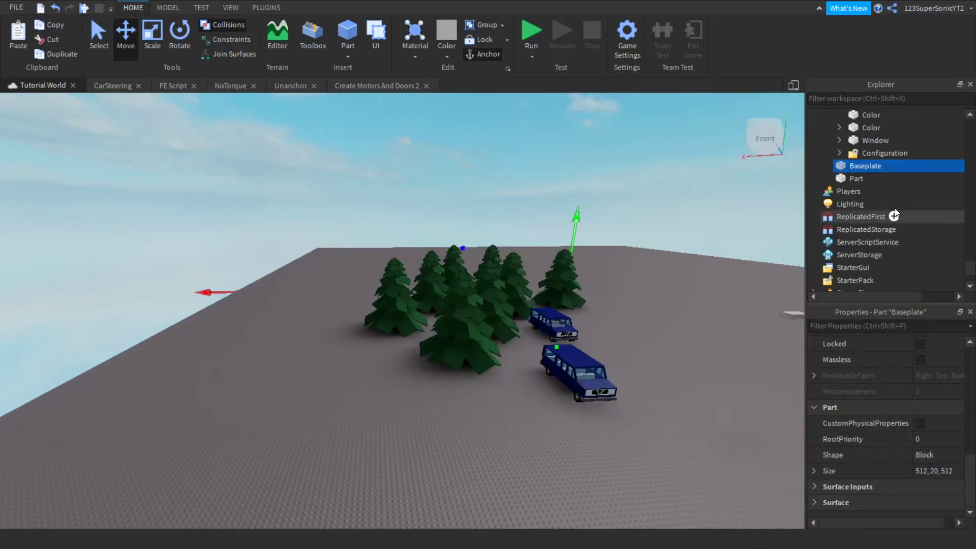
click(840, 203)
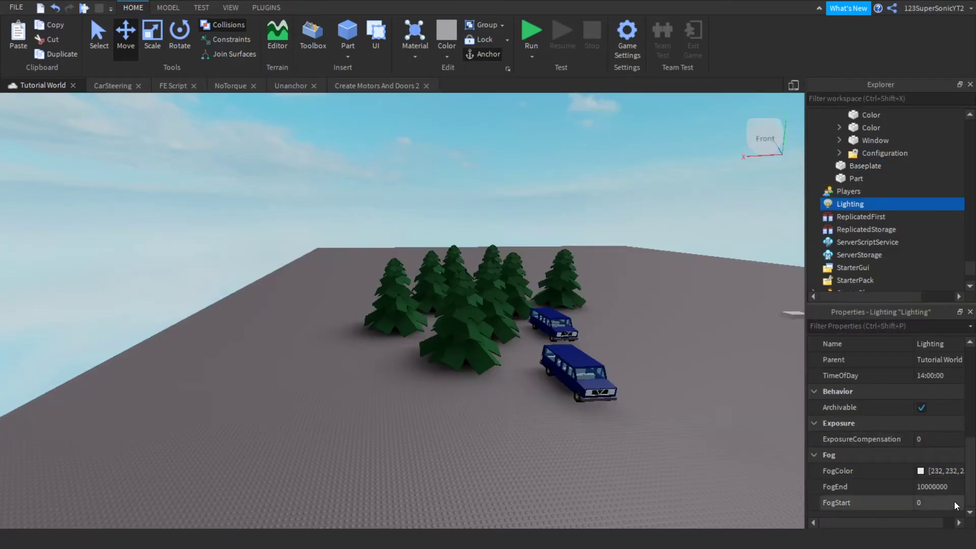
click(945, 488)
text(100)
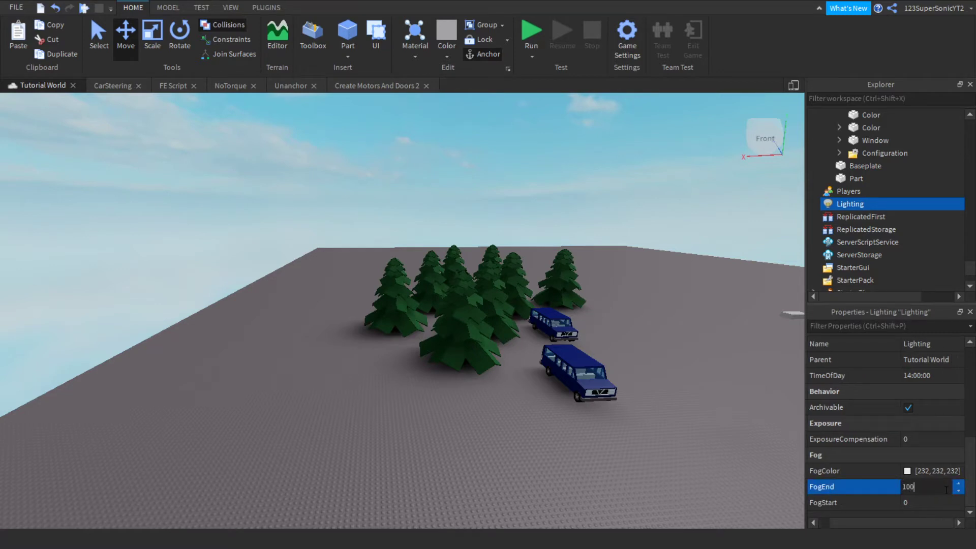
text(0)
key(BackSpace)
key(Return)
- Examine the fog's effect on the pine trees and vans from close range
right_drag(580, 362, 581, 362)
key(w)
key(w)
key(w)
key(w)
click(581, 362)
key(s)
key(d)
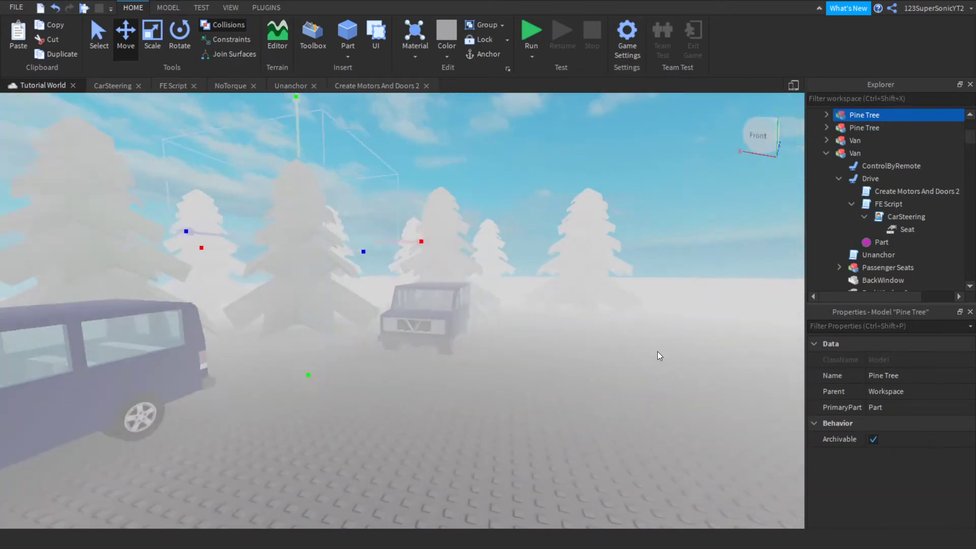
key(a)
key(w)
- Reduce the Lighting service's FogEnd to 1
scroll(895, 229, down, 15)
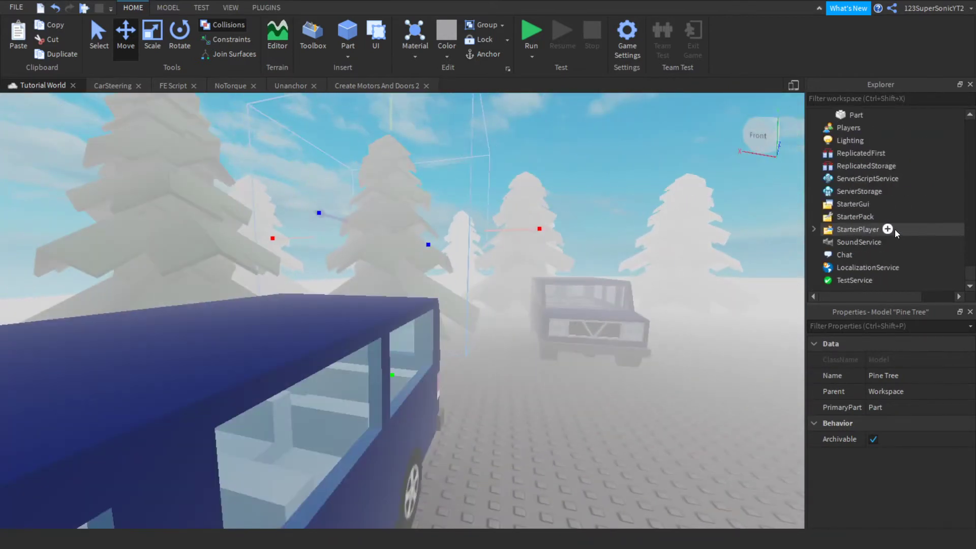
click(848, 140)
scroll(909, 488, down, 4)
scroll(909, 487, down, 3)
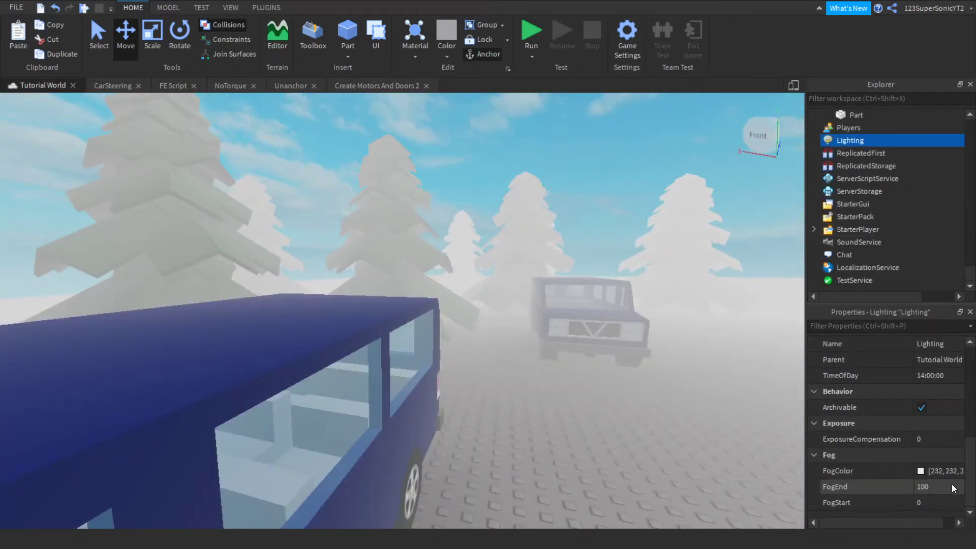
click(952, 487)
text(1)
key(Return)
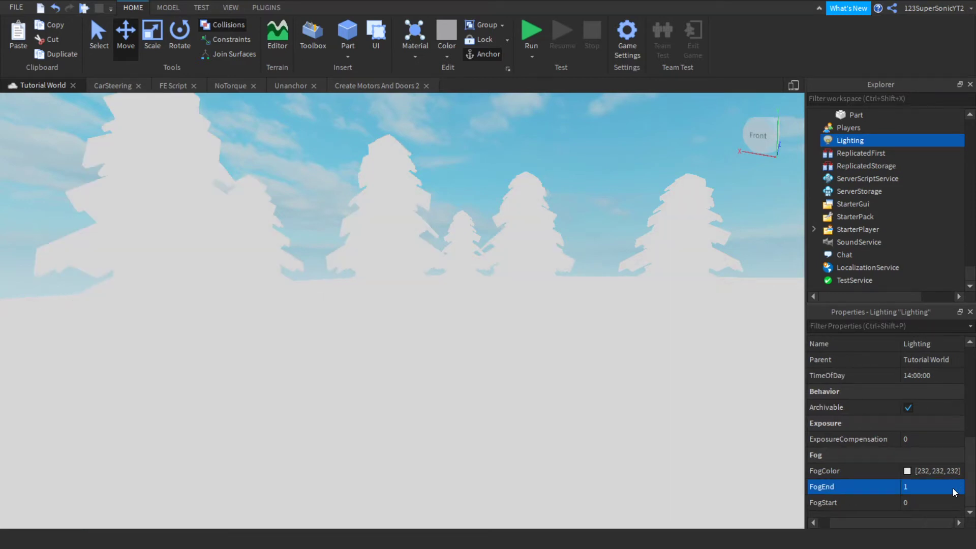
- Set the Lighting service's FogEnd to 10000000 to clear the fog from the scene
click(952, 487)
text(1000)
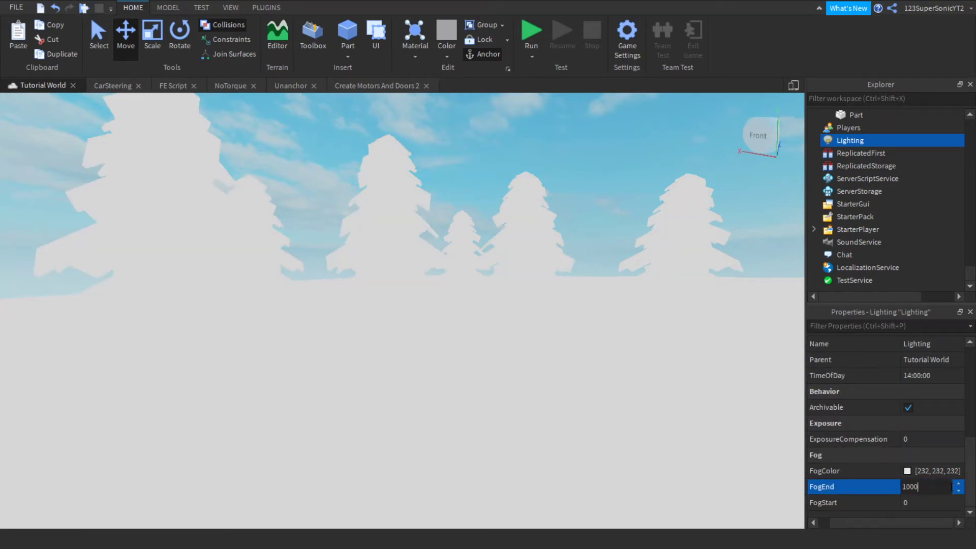
text(000000)
key(Return)
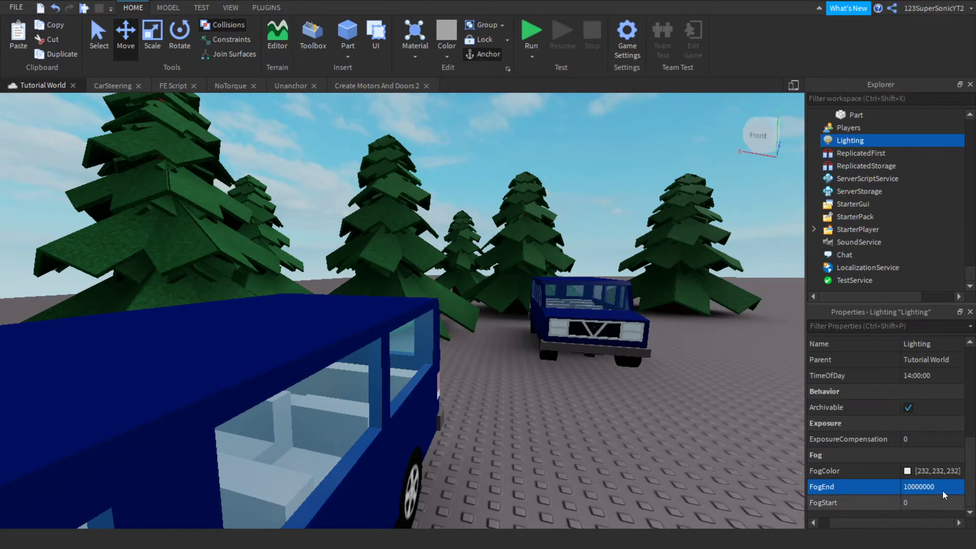
- Set both FogStart and FogEnd of the Lighting service to 100
click(932, 503)
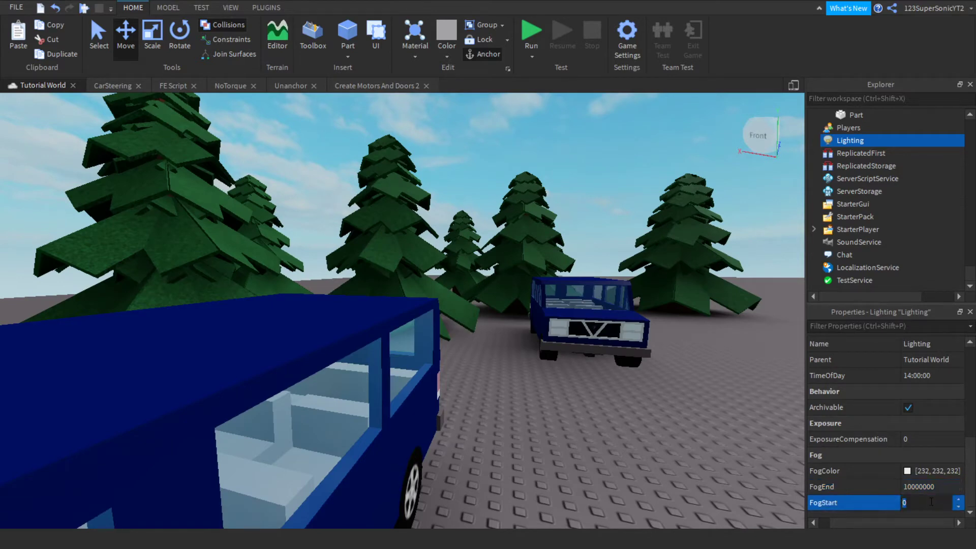
right_drag(664, 416, 663, 416)
key(s)
key(w)
key(a)
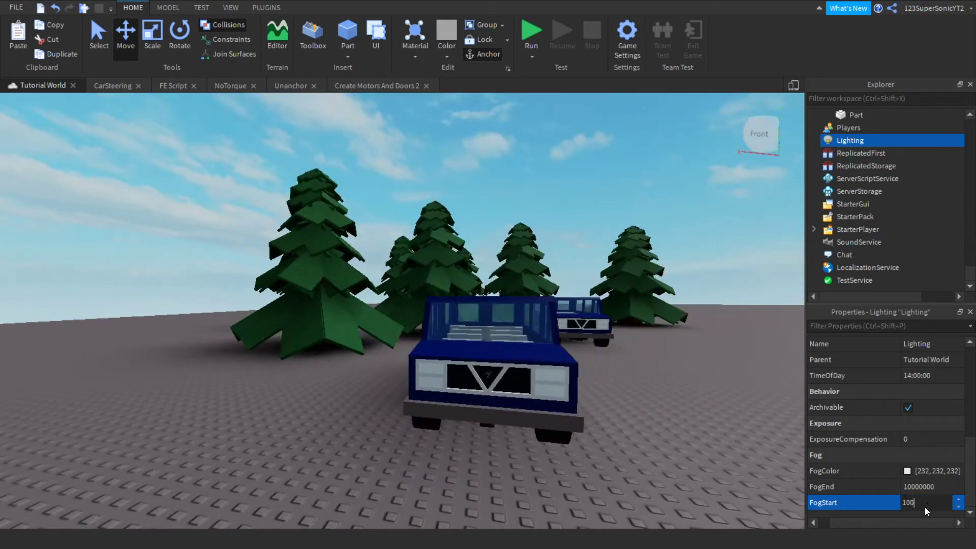
click(926, 507)
text(100)
click(936, 487)
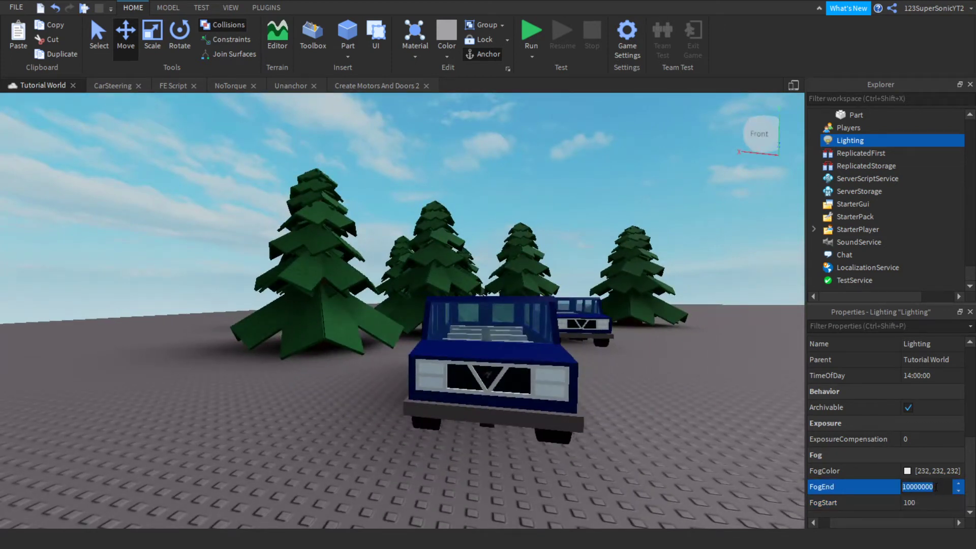
key(BackSpace)
text(100)
key(Return)
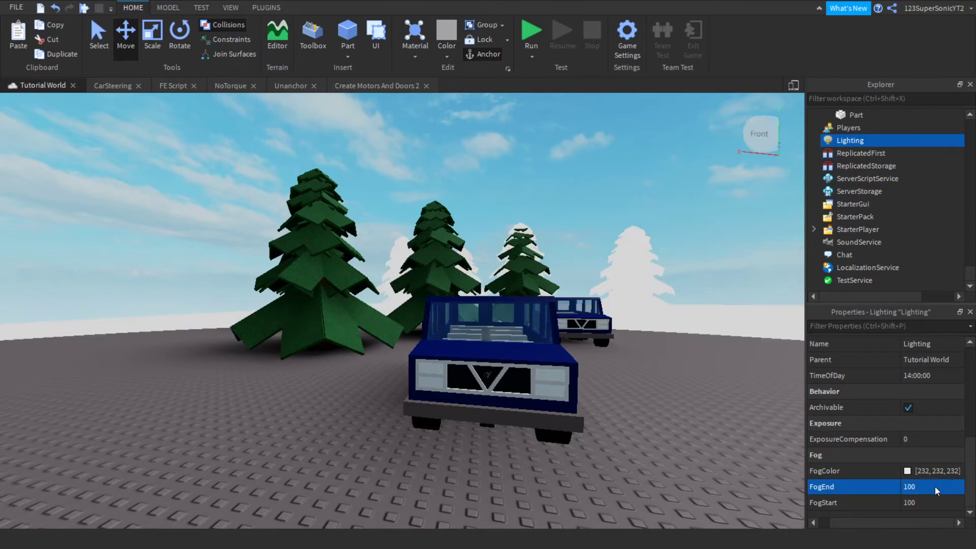
- Restore the clear scene by setting the Lighting service's FogEnd to 10000000 and FogStart to 0
key(s)
right_drag(572, 384, 571, 383)
key(w)
key(w)
key(w)
click(949, 488)
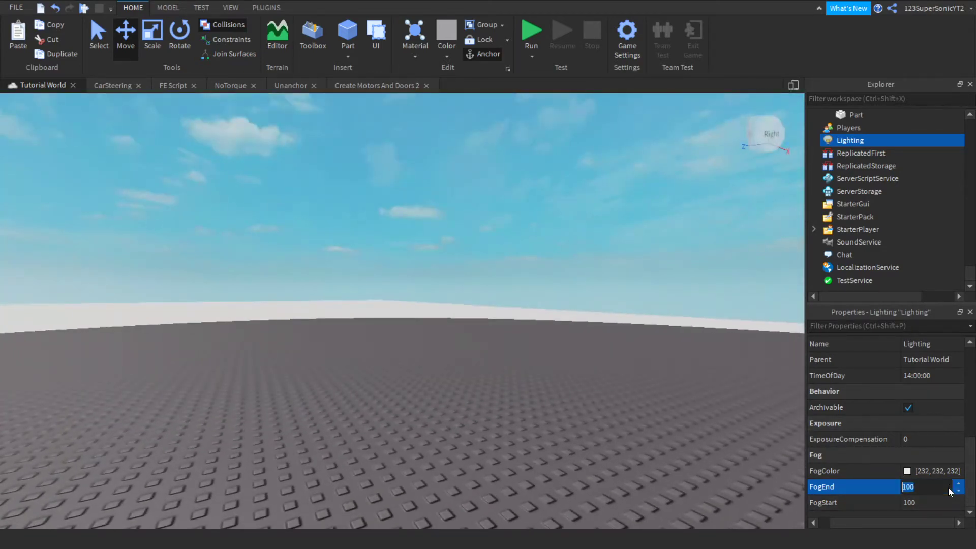
text(10000000)
key(Return)
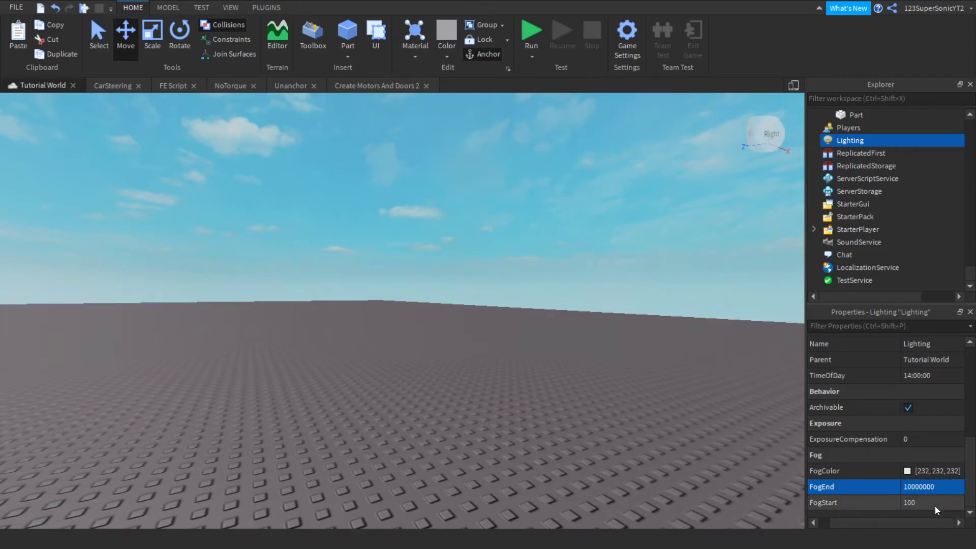
click(935, 503)
text(0)
key(Return)
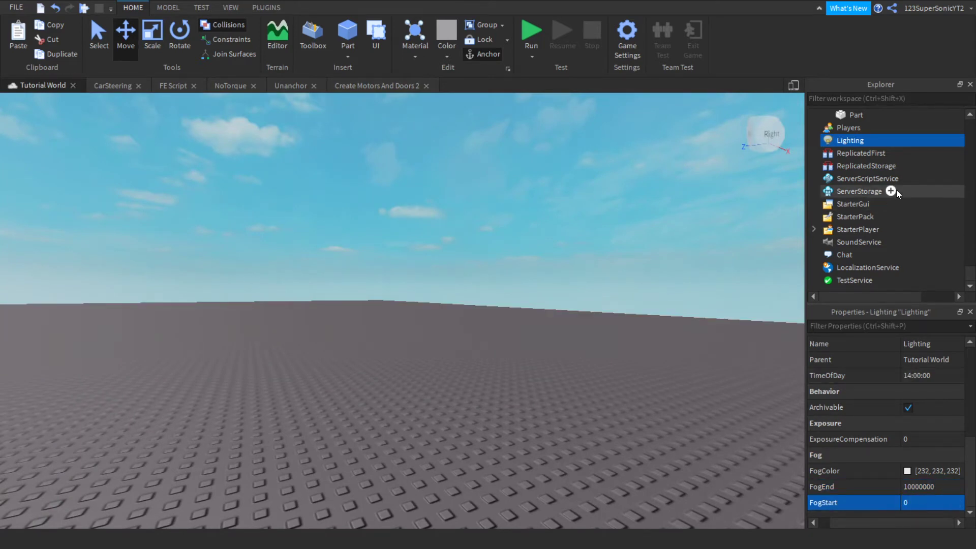
- Review the properties of the ReplicatedFirst and Lighting services
click(847, 158)
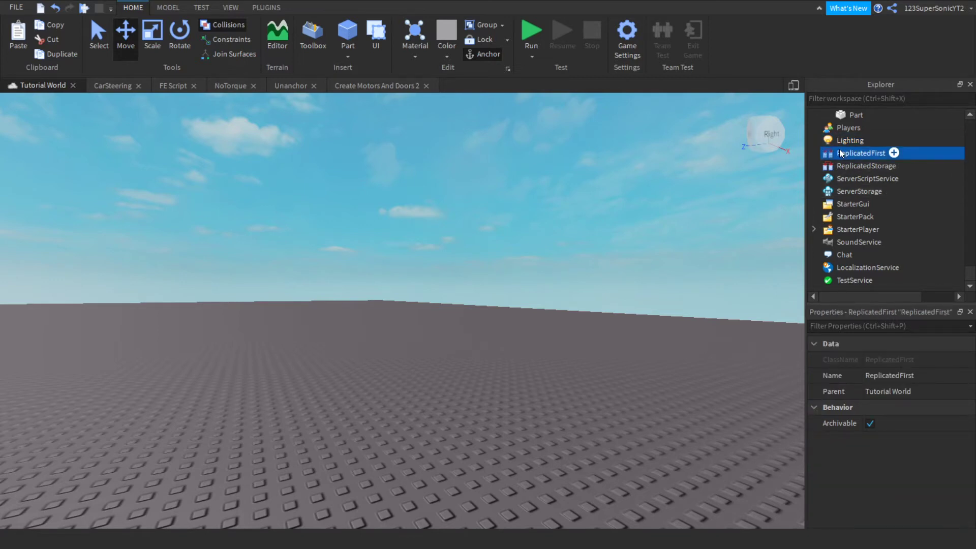
scroll(841, 147, up, 3)
scroll(840, 147, down, 3)
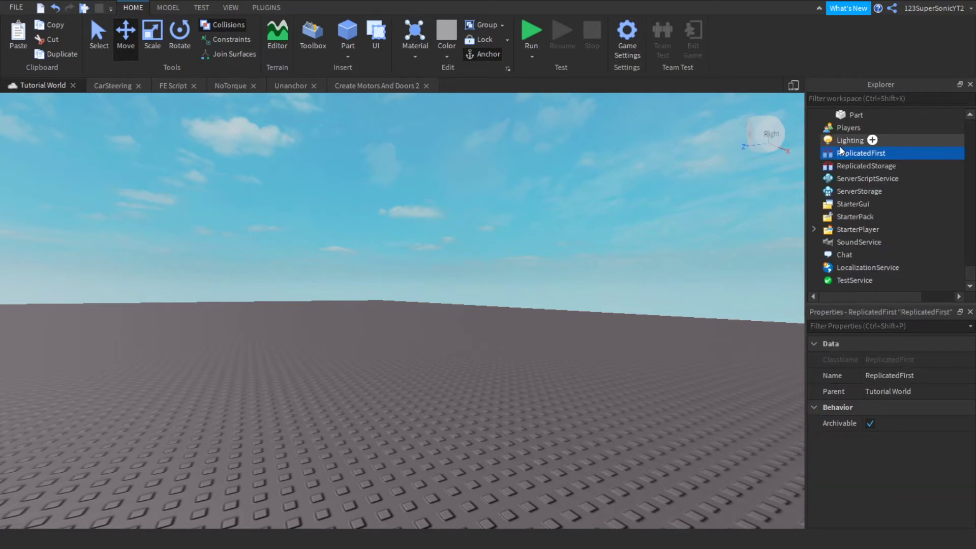
click(840, 143)
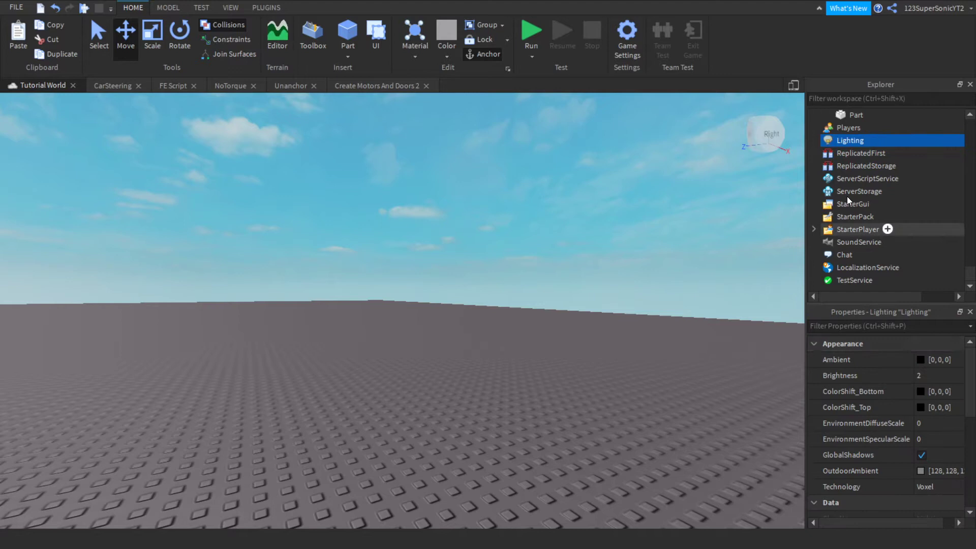
click(831, 157)
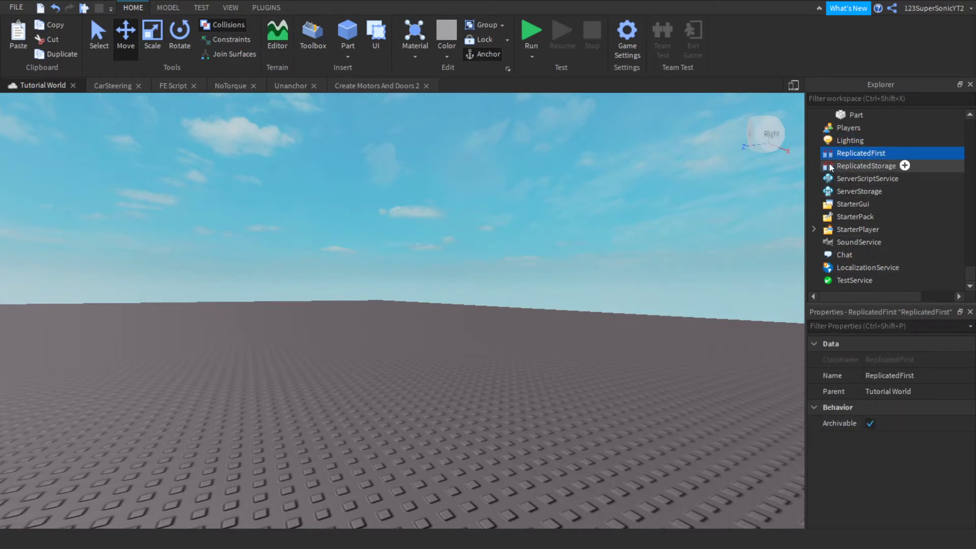
- Browse the object types that can be inserted into ReplicatedStorage without adding any
click(865, 164)
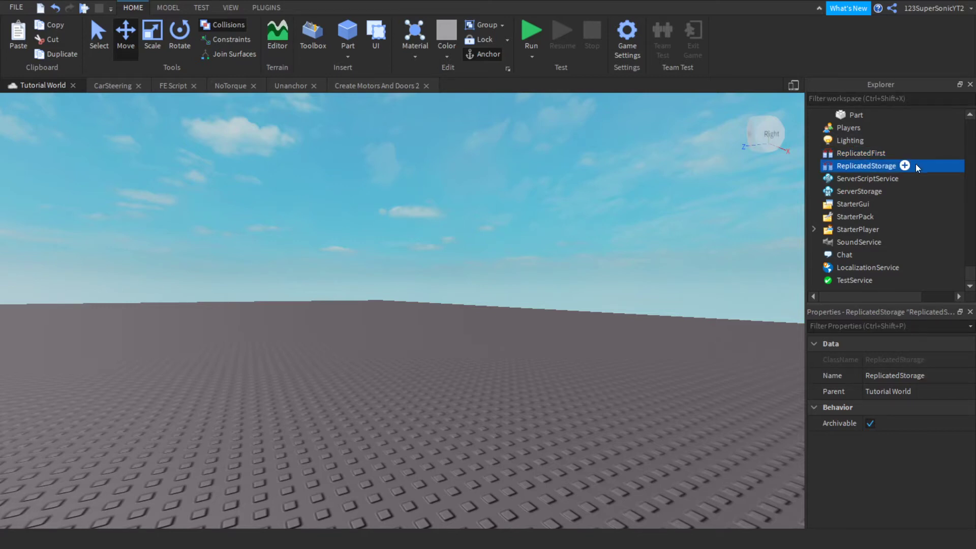
click(905, 166)
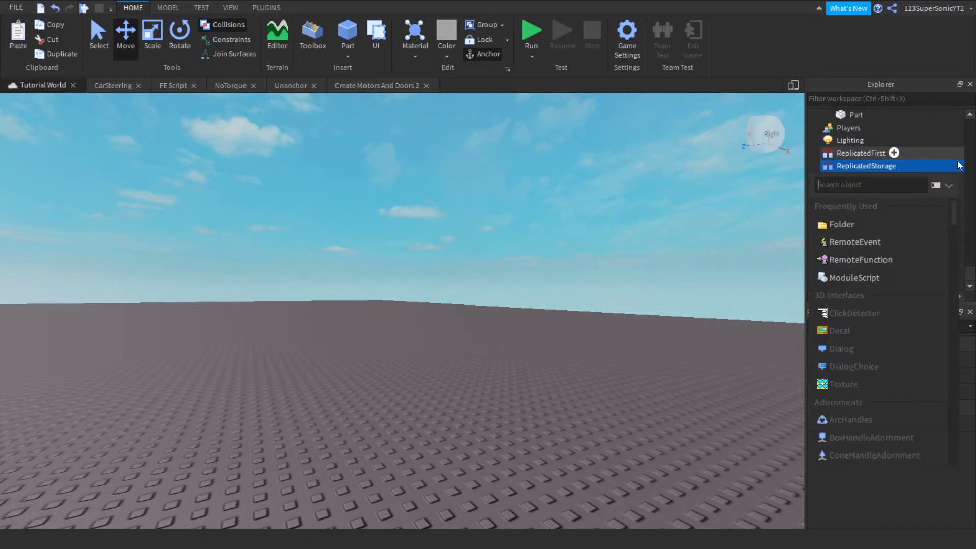
scroll(849, 360, down, 5)
scroll(850, 360, up, 5)
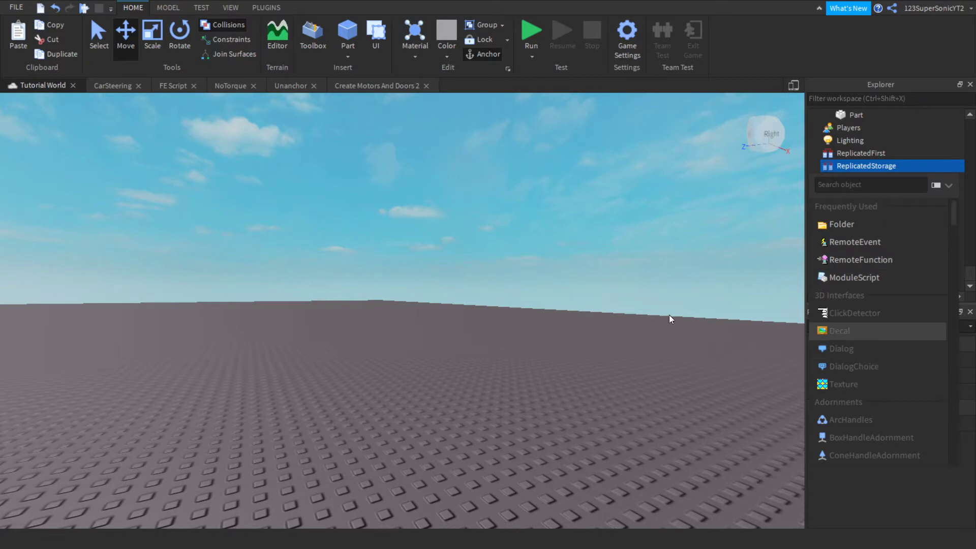
click(710, 321)
scroll(864, 175, down, 1)
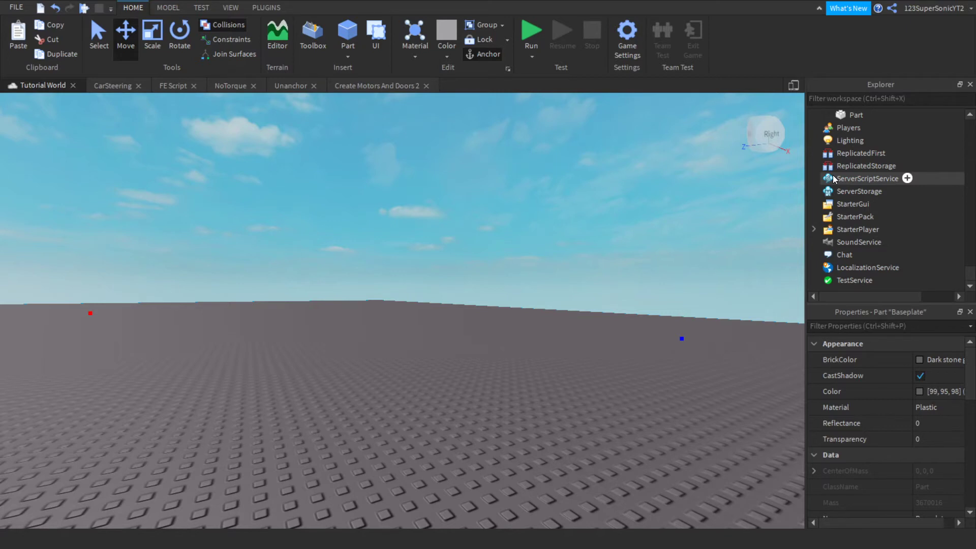
- View the object types that can be inserted into ServerScriptService, adding none
click(865, 179)
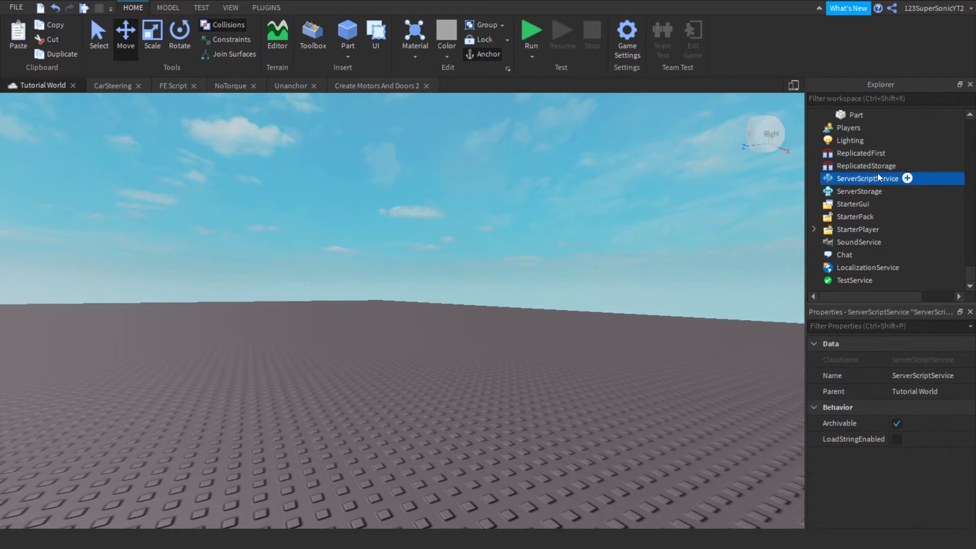
click(908, 178)
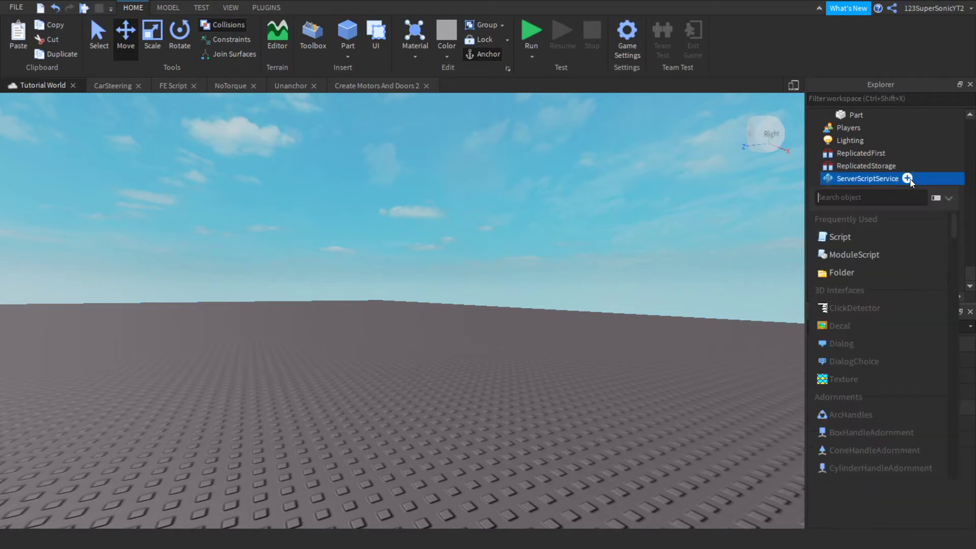
click(752, 262)
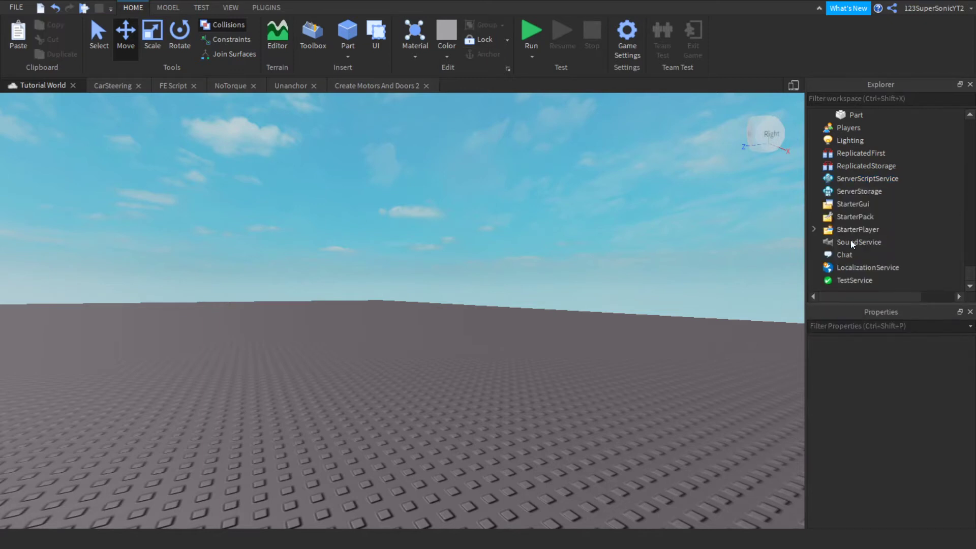
- Inspect the ServerStorage service and survey the trees and vans on the baseplate
click(857, 189)
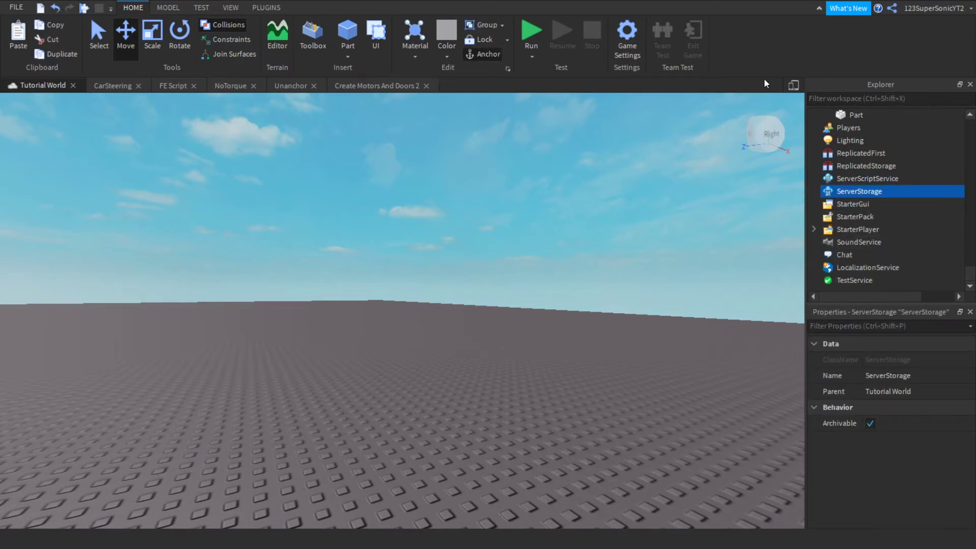
right_drag(601, 200, 601, 200)
key(s)
key(s)
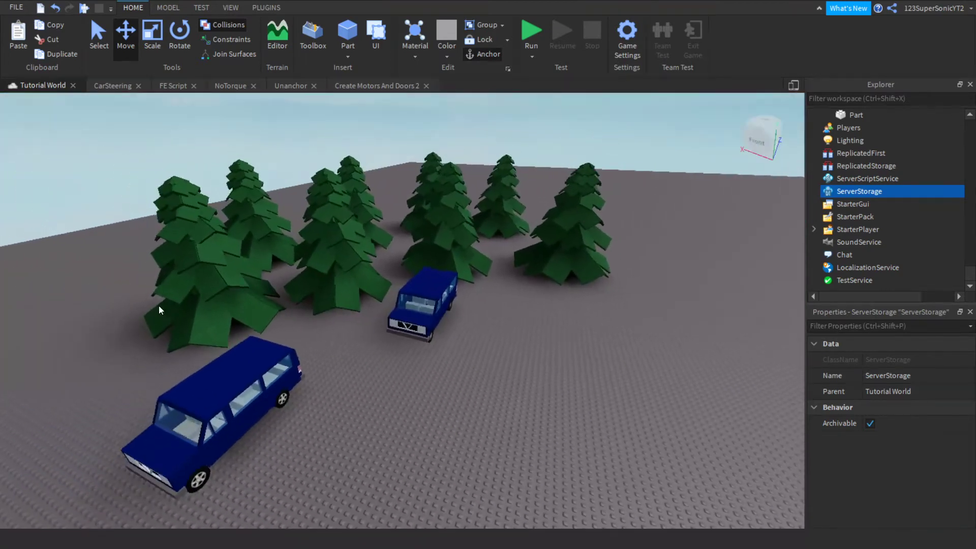
key(s)
right_drag(352, 270, 352, 270)
key(a)
key(w)
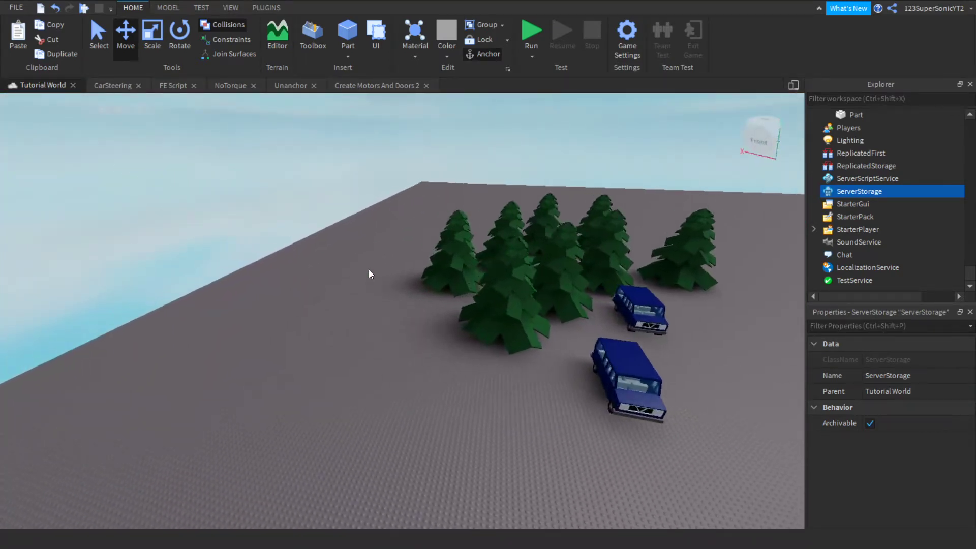
- Look at the StarterGui and StarterPack services and expand StarterPlayer to view its contents
click(846, 205)
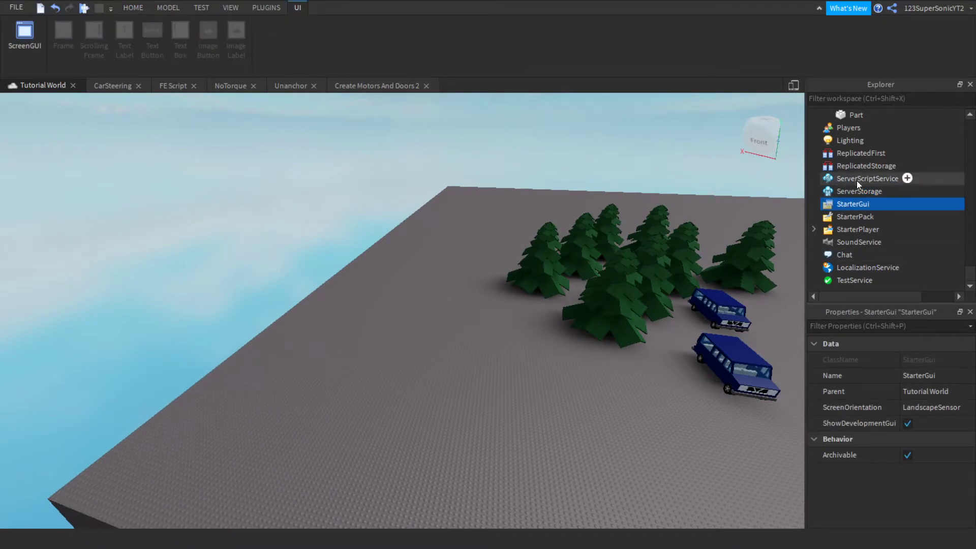
click(849, 215)
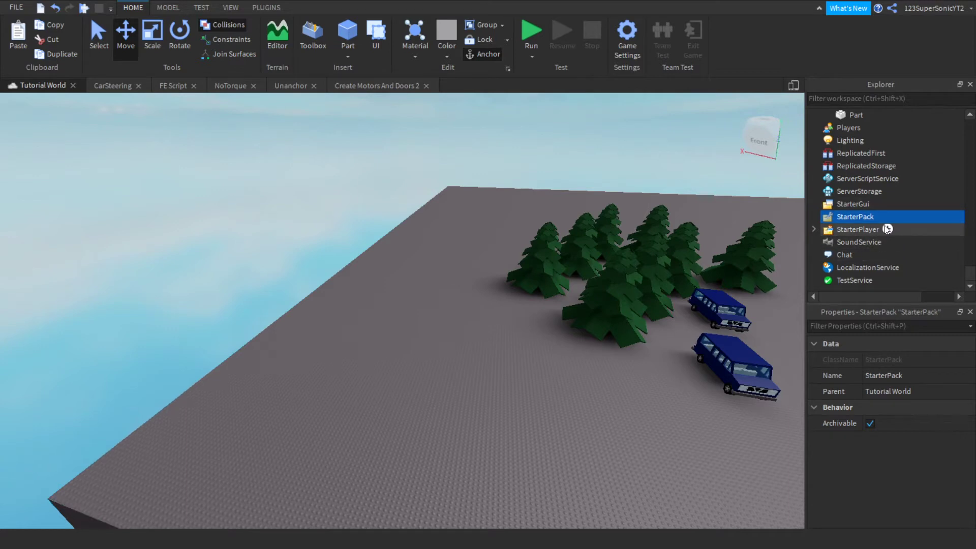
click(818, 230)
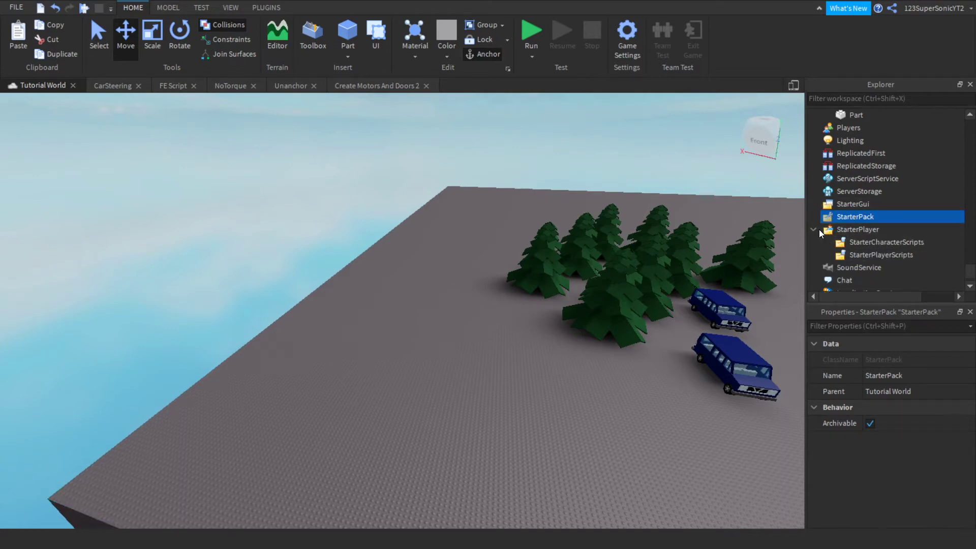
- Look at the StarterPlayerScripts, StarterCharacterScripts, SoundService and Chat entries and their properties
click(867, 254)
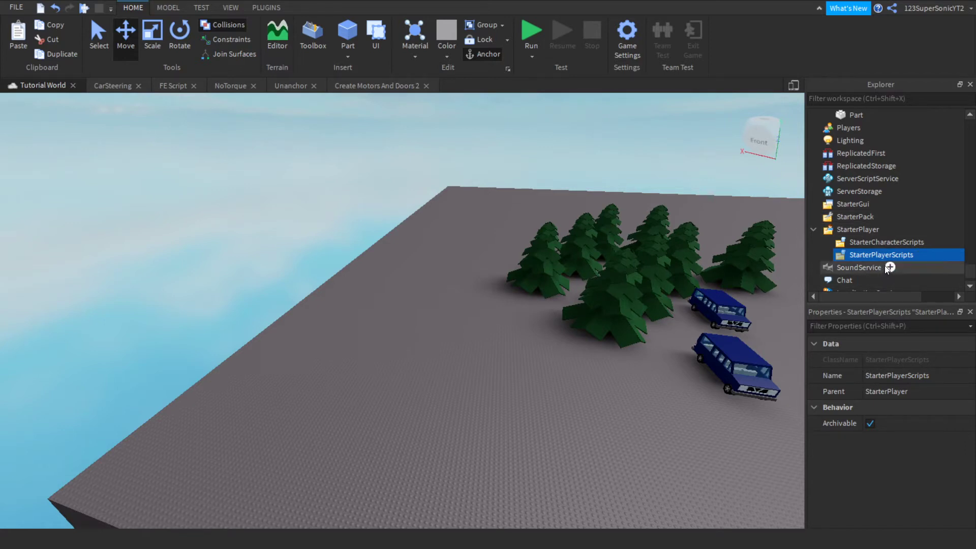
click(857, 243)
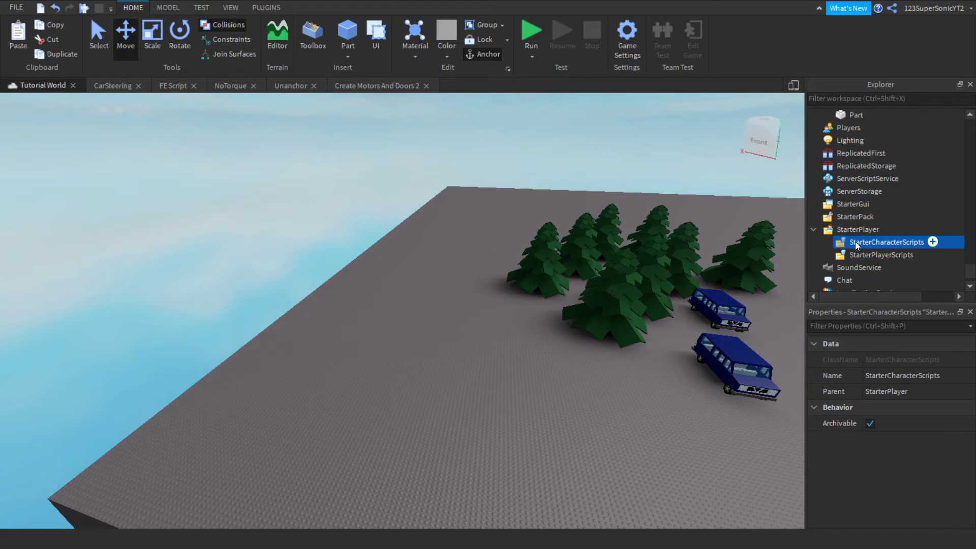
scroll(855, 242, down, 1)
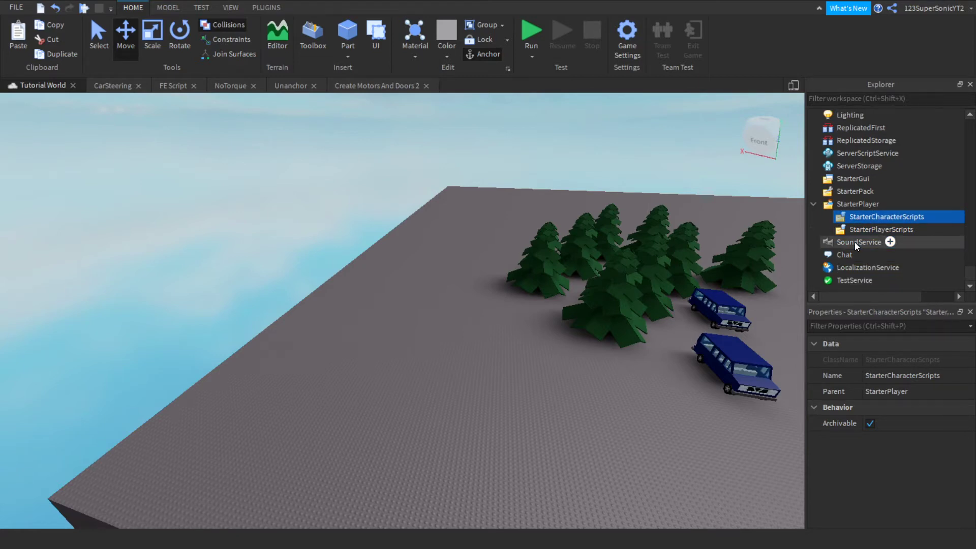
click(838, 254)
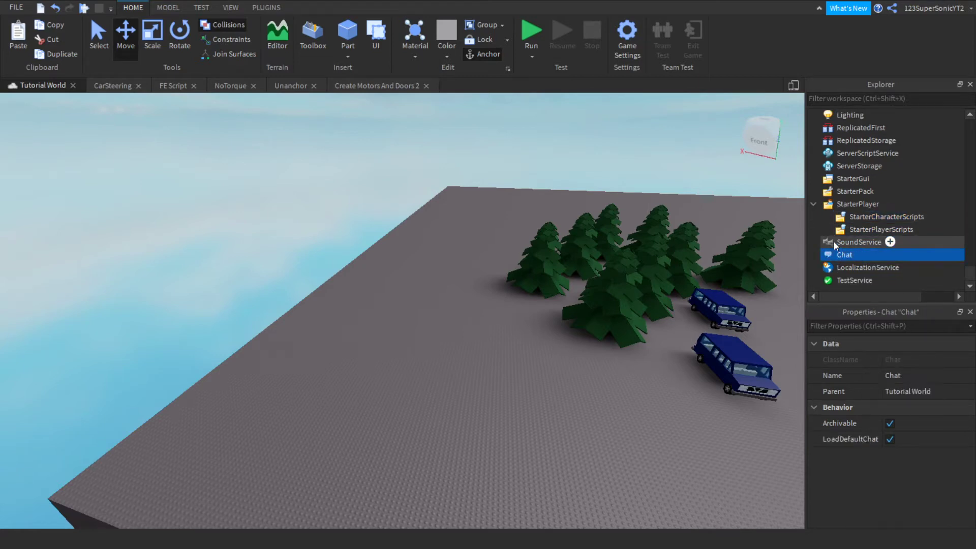
click(838, 242)
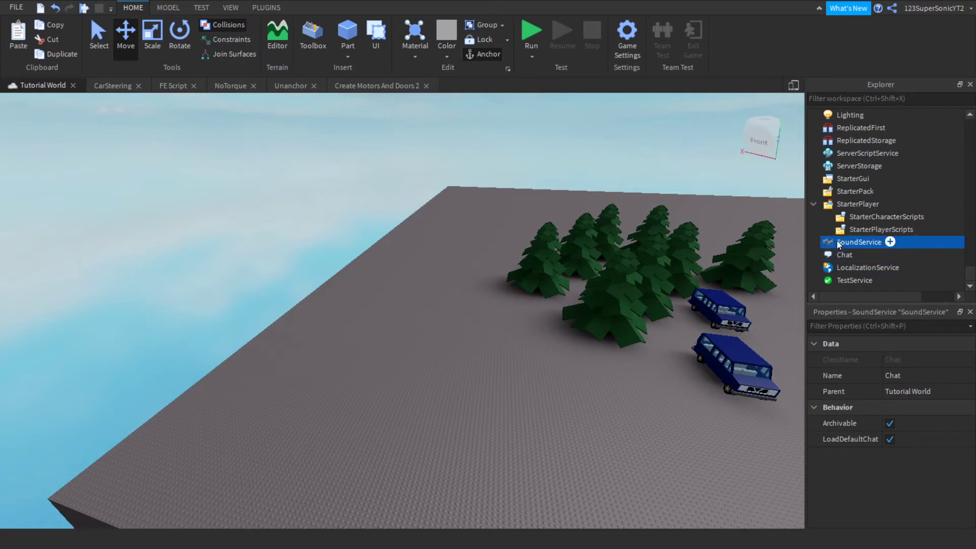
click(837, 258)
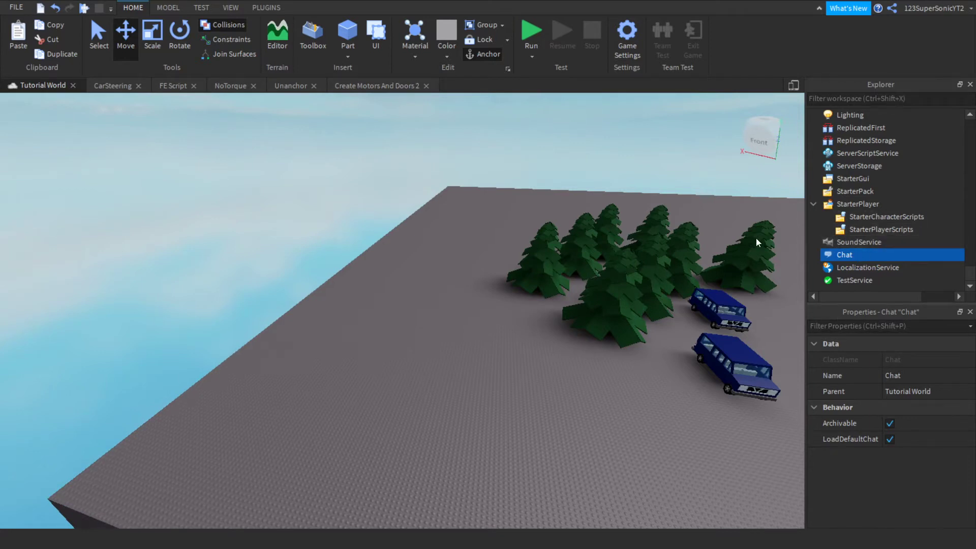
- Start a play test with the player character and walk it forward on the baseplate facing the trees
click(536, 47)
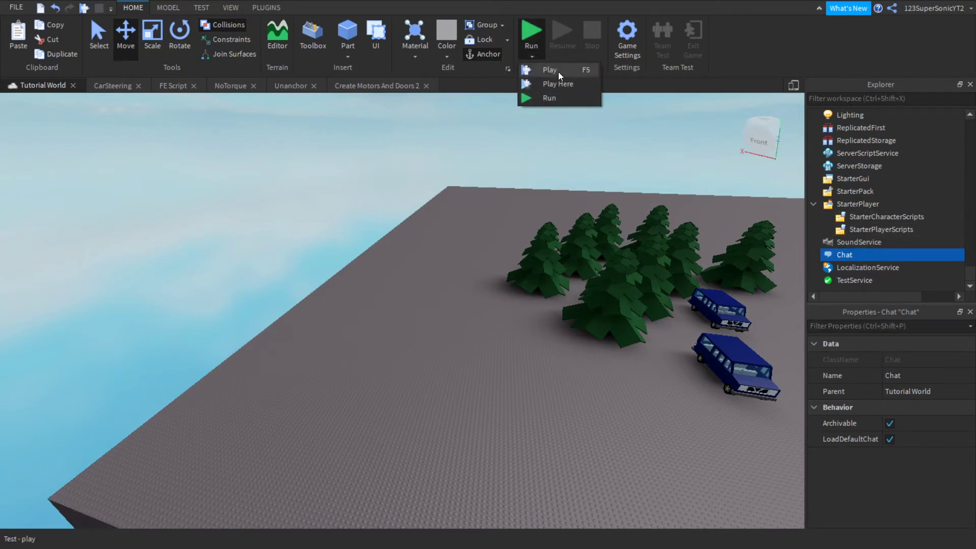
click(558, 72)
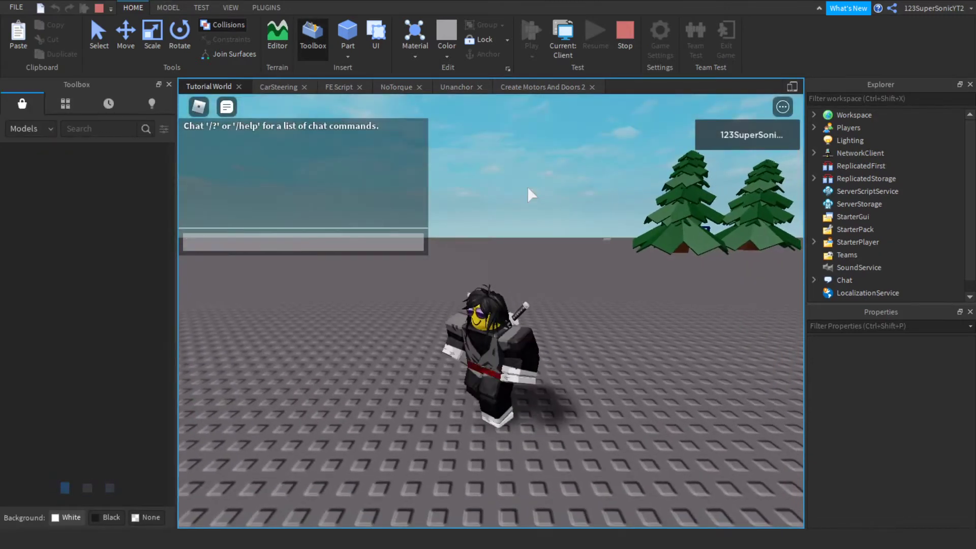
right_drag(528, 187, 528, 188)
key(w)
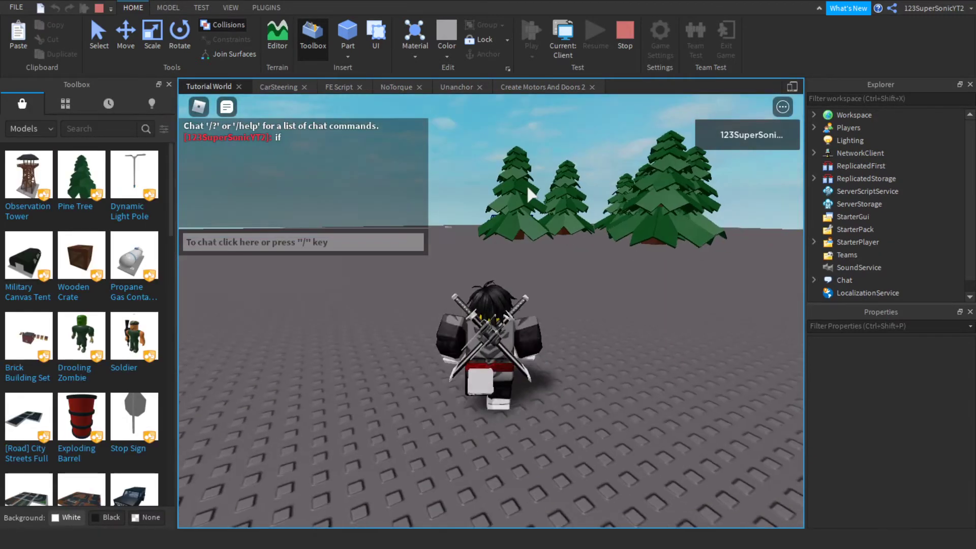
- Send the in-game chat message "ooof" and make the character jump and move around
key(period)
key(slash)
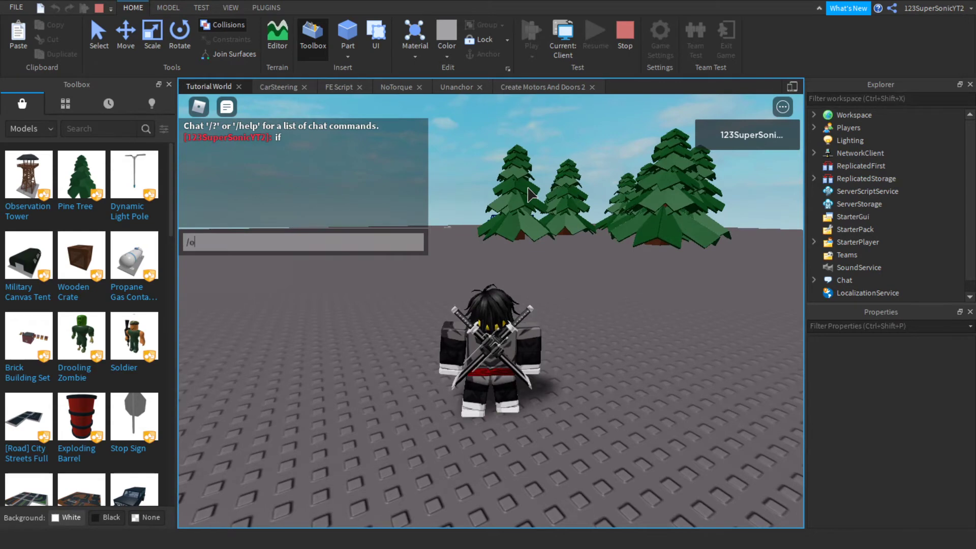
text(oof)
key(Return)
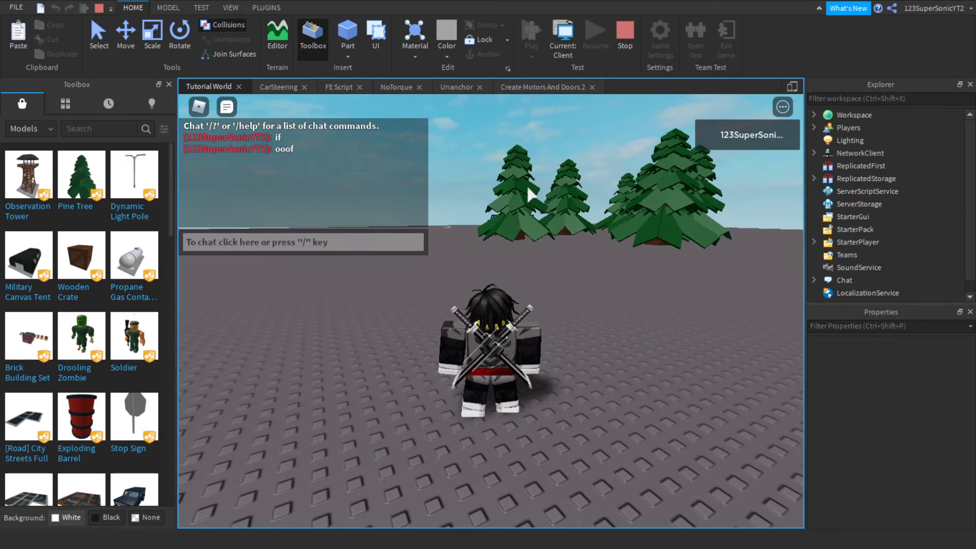
right_drag(636, 269, 636, 269)
key(space)
key(s)
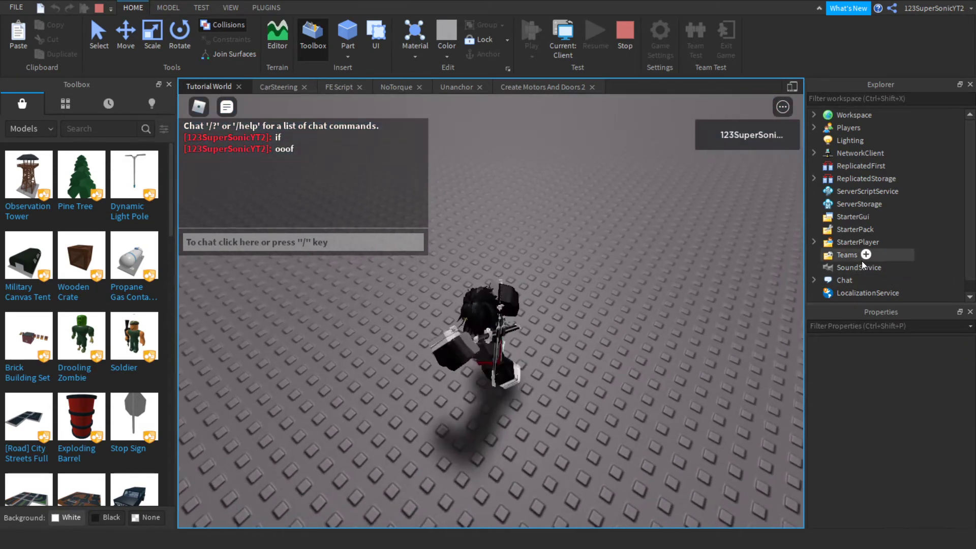
- Expand the running game's Chat service and its ClientChatModules folder to view their contents
scroll(846, 266, down, 1)
click(814, 267)
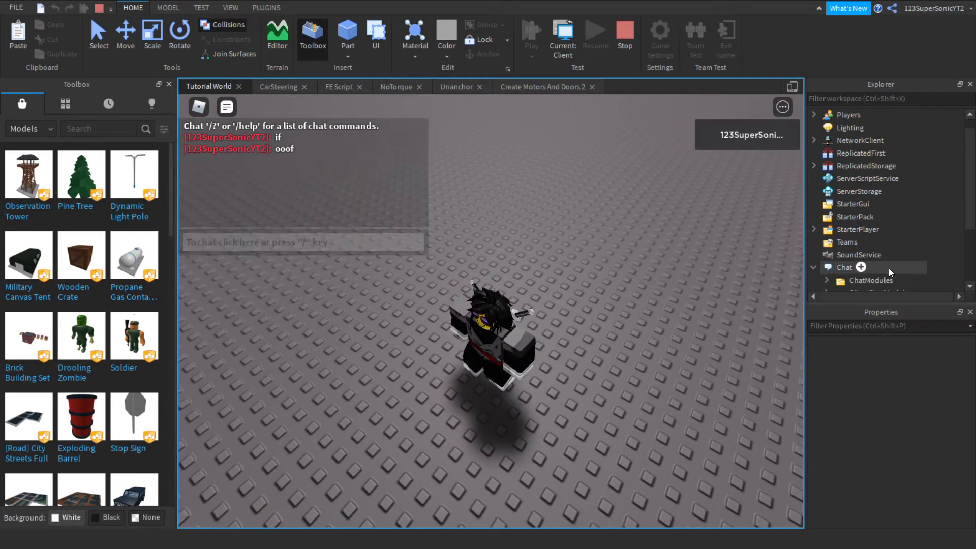
scroll(889, 267, down, 3)
click(889, 267)
click(826, 204)
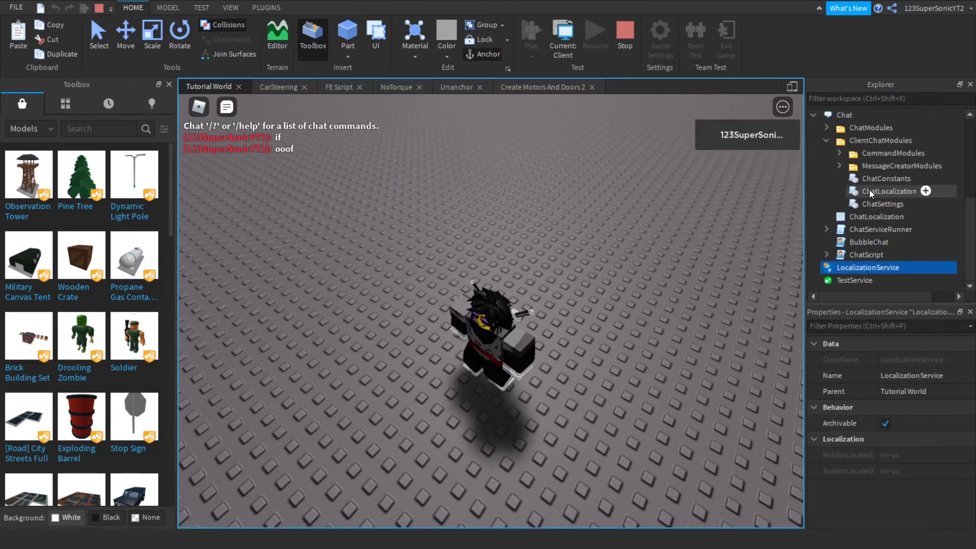
- Delete ChatModules, ChatLocalization, BubbleChat, ChatServiceRunner and ChatScript from the running game's Chat service, keeping only ClientChatModules
scroll(870, 191, up, 1)
click(850, 142)
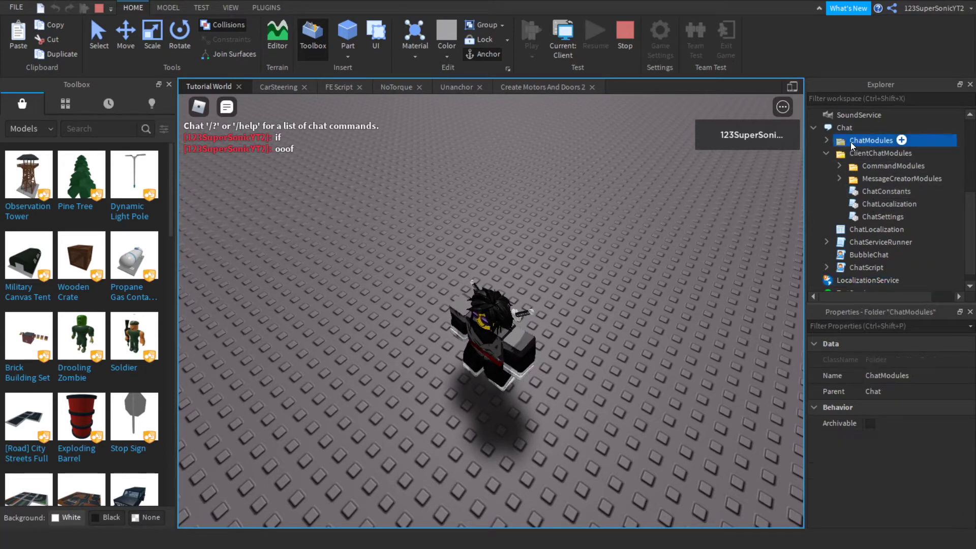
key(Delete)
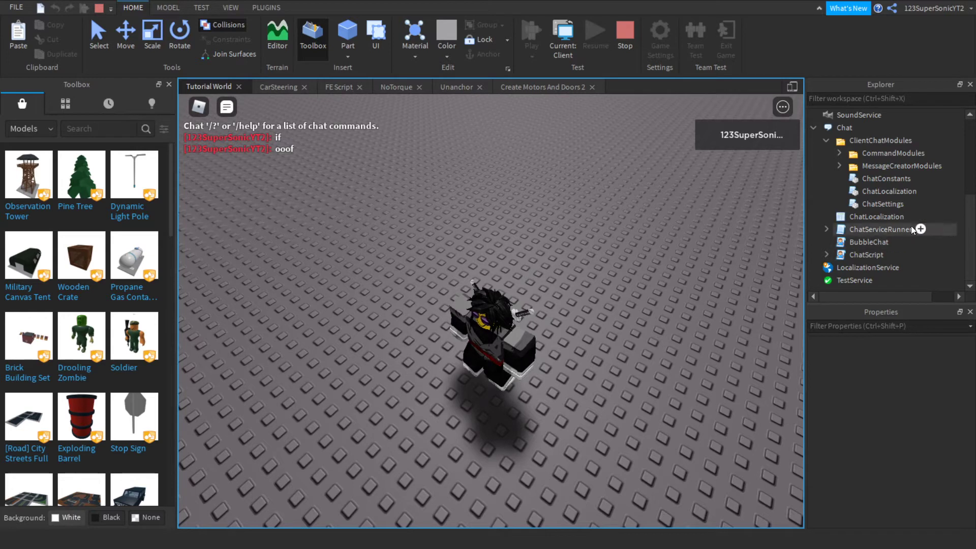
click(884, 216)
key(Delete)
click(878, 239)
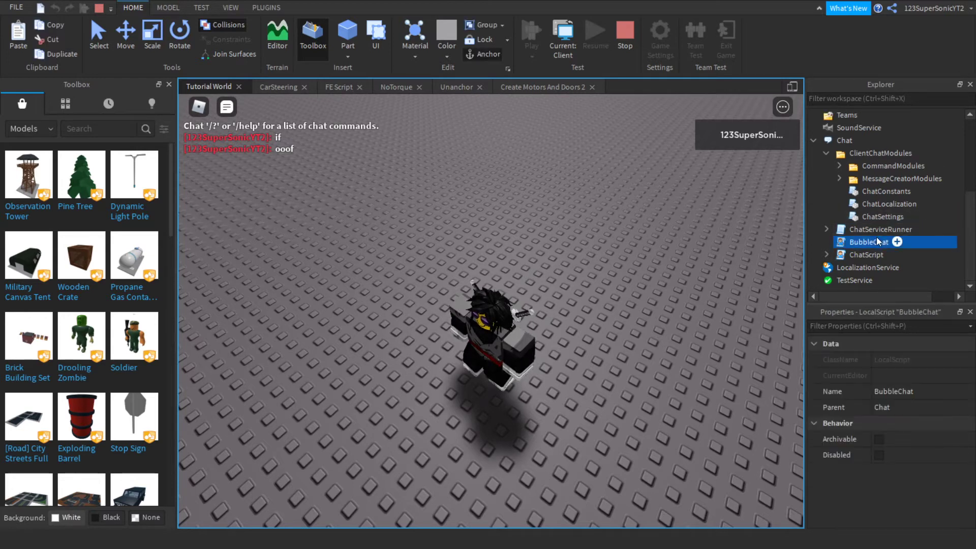
key(Delete)
click(864, 243)
key(Delete)
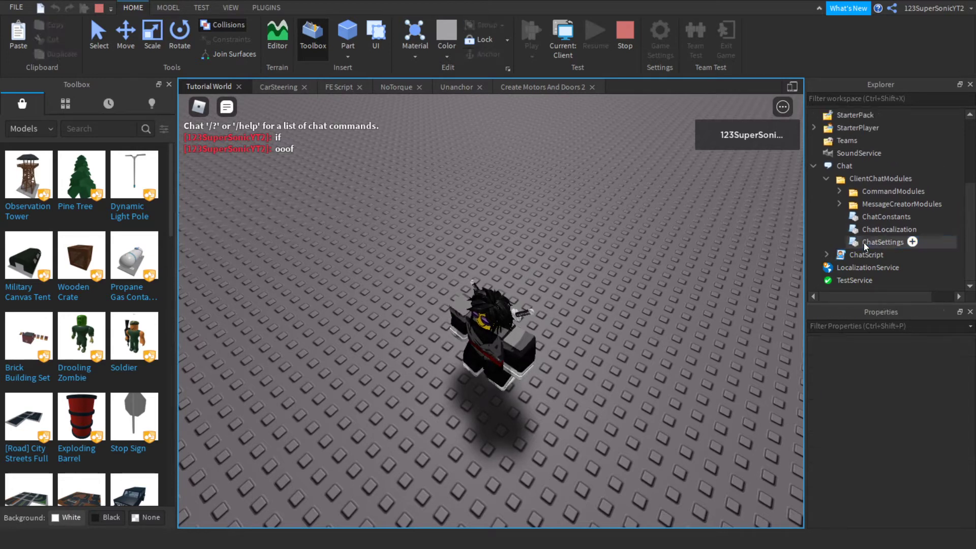
click(853, 254)
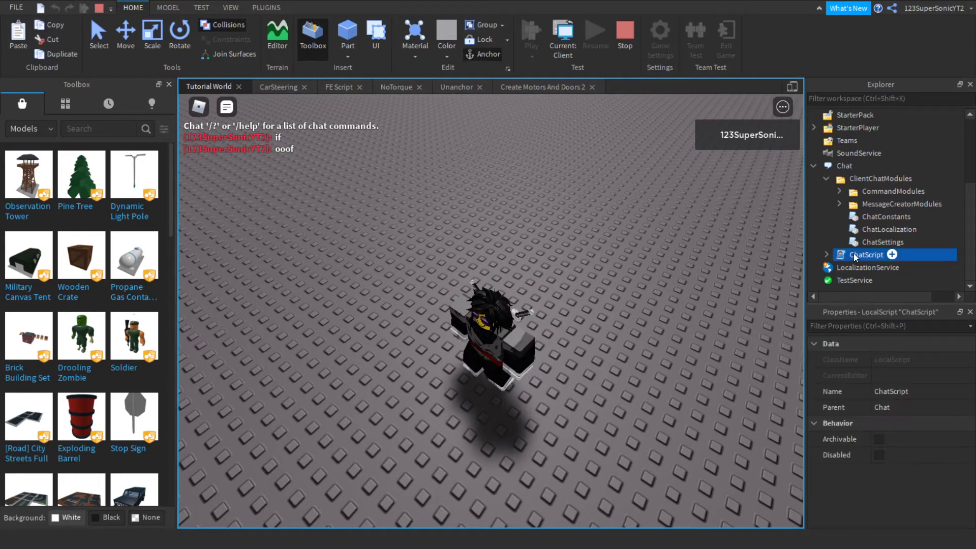
key(Delete)
- Copy the ClientChatModules folder from the play test, stop the test, and paste the folder into the Chat service
click(851, 194)
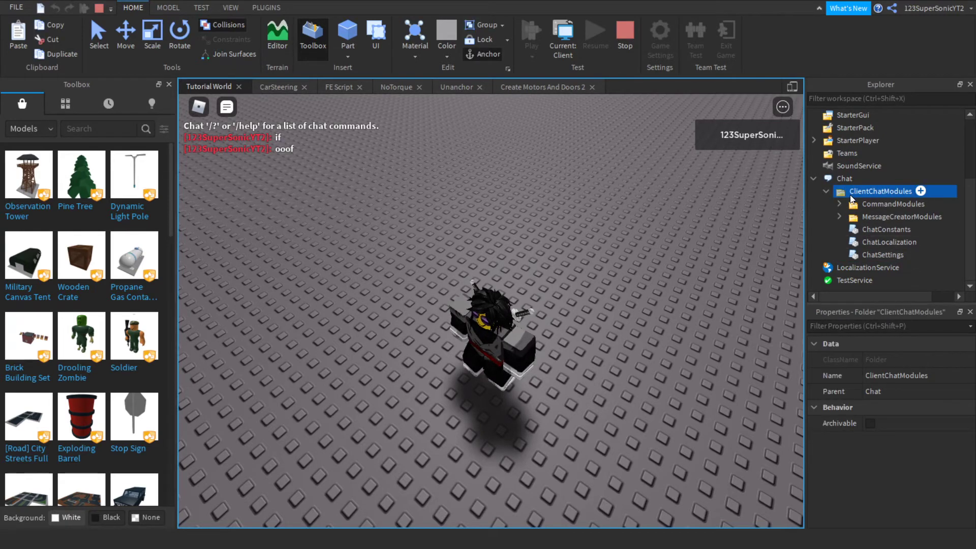
click(625, 32)
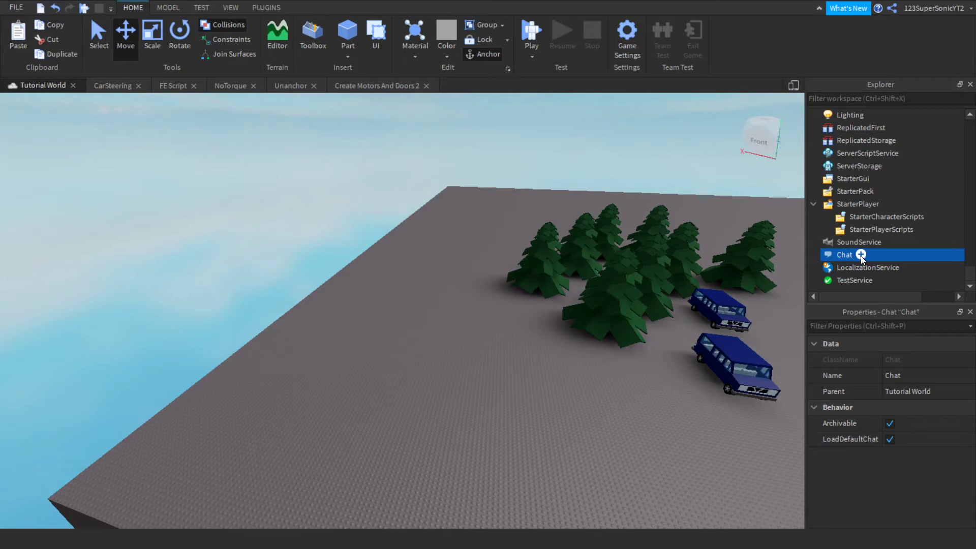
key(ctrl+shift+v)
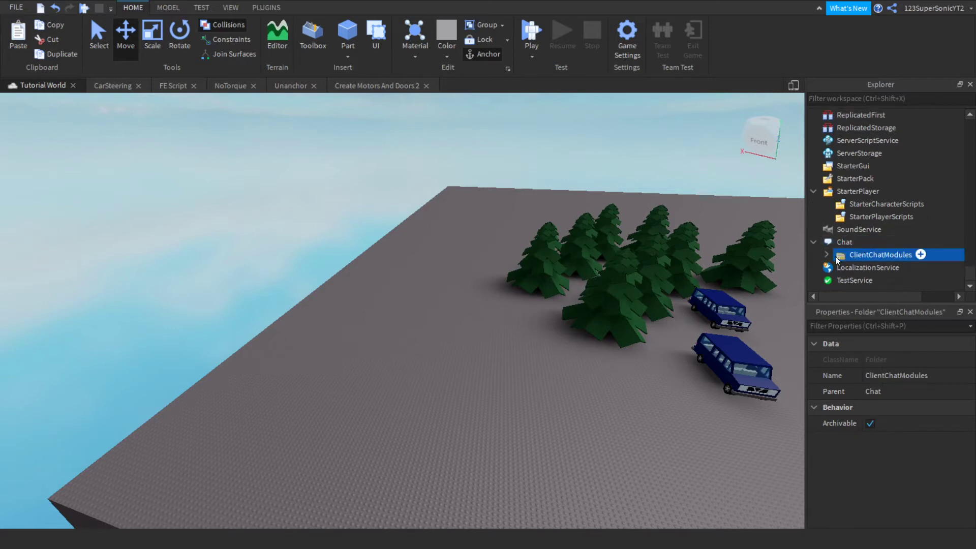
click(530, 29)
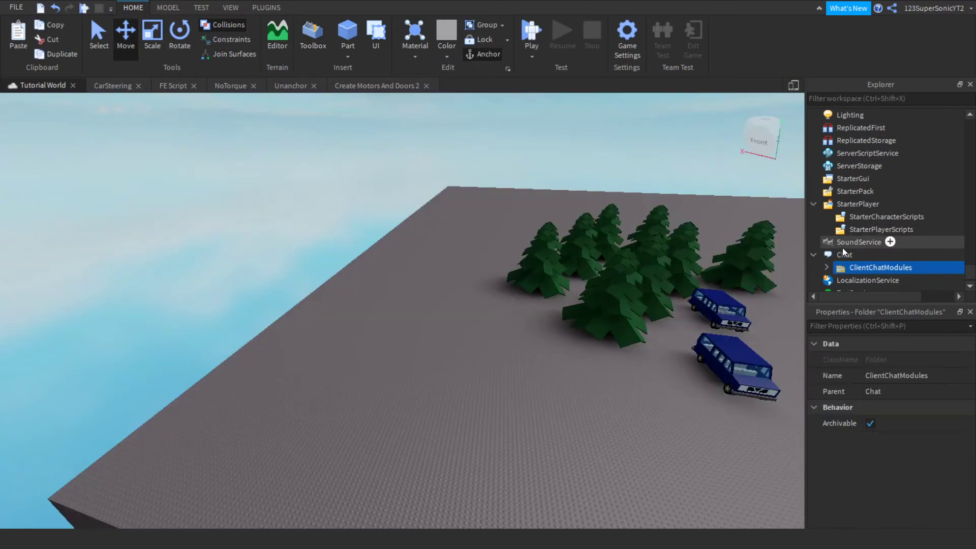
- Expand the pasted ClientChatModules folder and open its ChatSettings module script
scroll(843, 248, down, 1)
click(828, 254)
scroll(883, 253, down, 2)
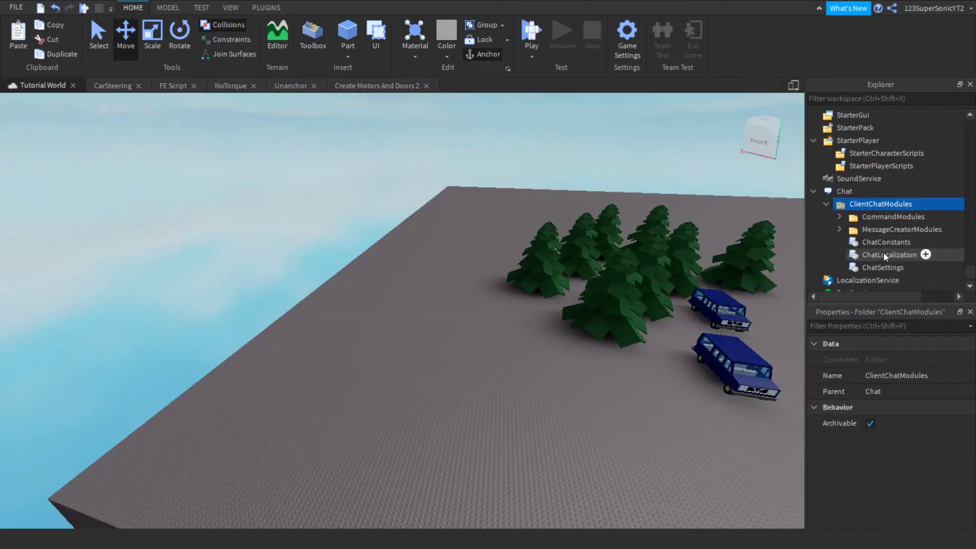
double_click(868, 267)
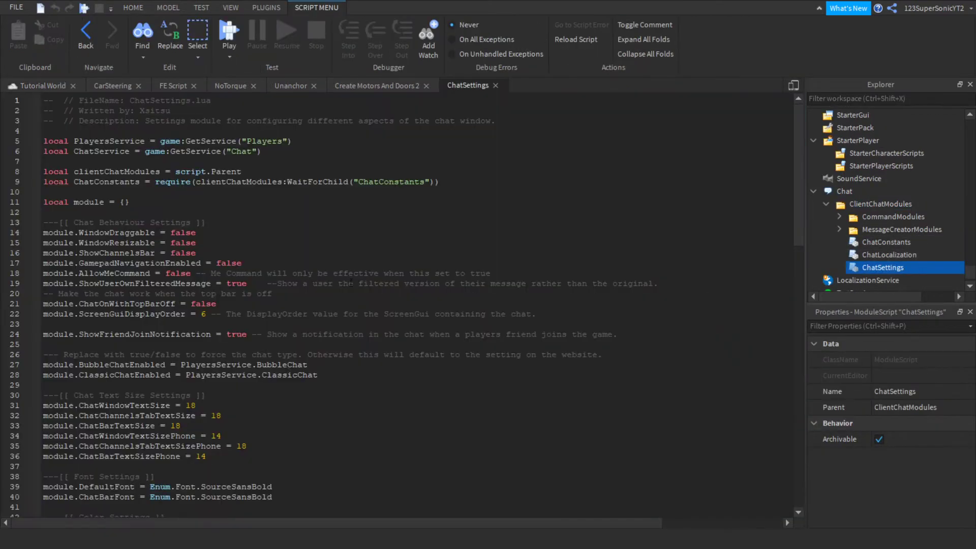
- Replace the value of module.BubbleChatEnabled on line 27 of ChatSettings with true
scroll(351, 282, down, 2)
scroll(254, 212, down, 2)
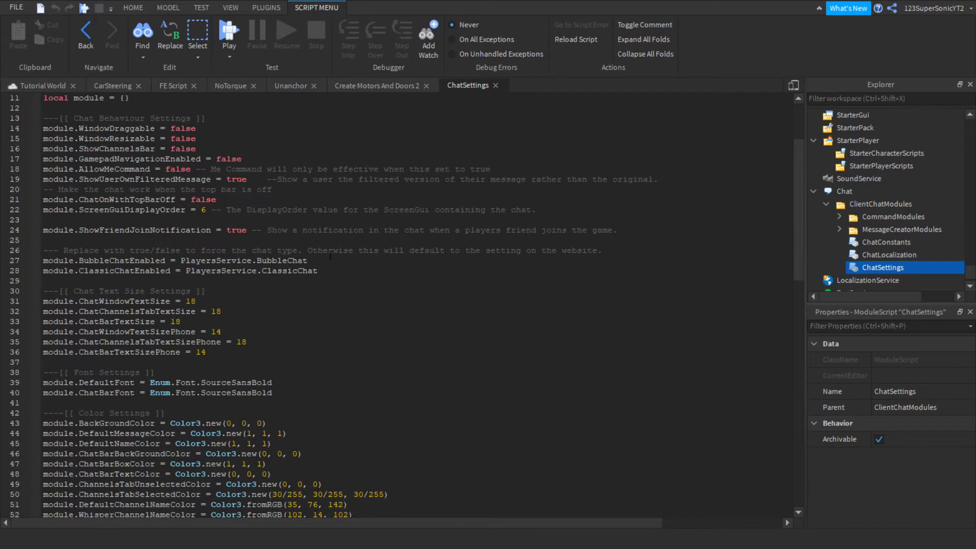
key(BackSpace)
key(BackSpace)
key(BackSpace)
key(BackSpace)
key(BackSpace)
key(BackSpace)
key(BackSpace)
key(BackSpace)
key(BackSpace)
key(BackSpace)
key(BackSpace)
key(BackSpace)
key(BackSpace)
key(BackSpace)
key(BackSpace)
key(BackSpace)
key(BackSpace)
key(BackSpace)
key(BackSpace)
key(BackSpace)
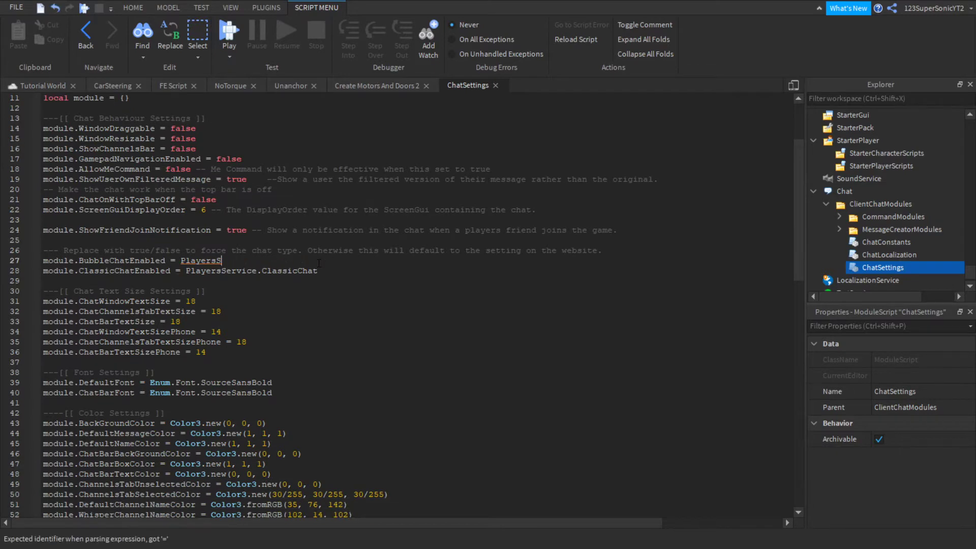
key(BackSpace)
text(true)
- Replace the value of module.ClassicChatEnabled on line 28 of ChatSettings with false
scroll(111, 304, up, 4)
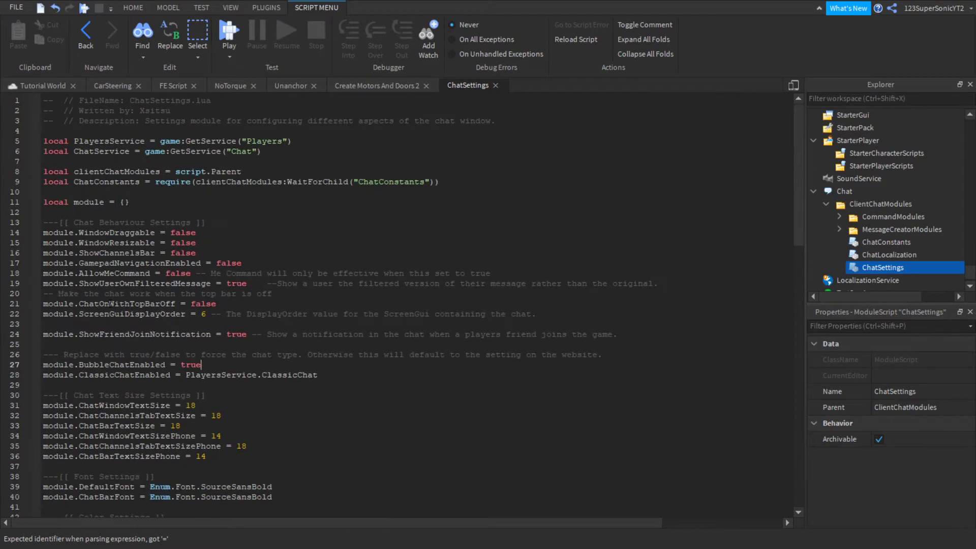
scroll(129, 320, down, 3)
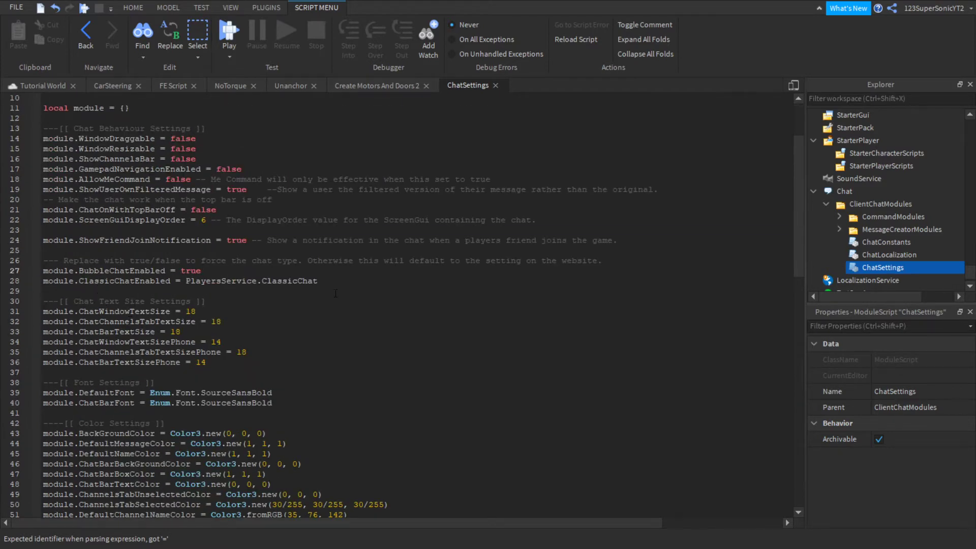
scroll(305, 305, down, 15)
scroll(252, 334, up, 18)
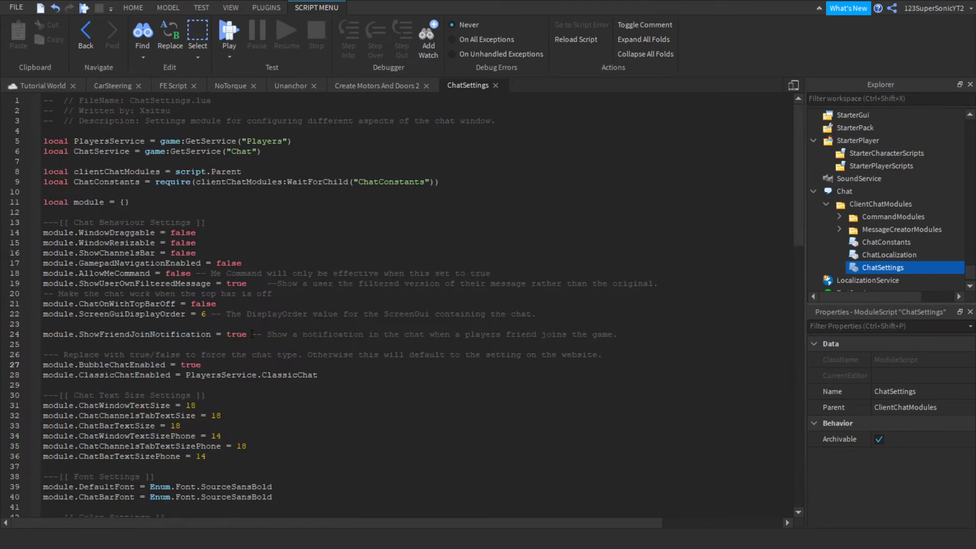
drag(214, 395, 262, 388)
click(319, 378)
scroll(151, 341, down, 1)
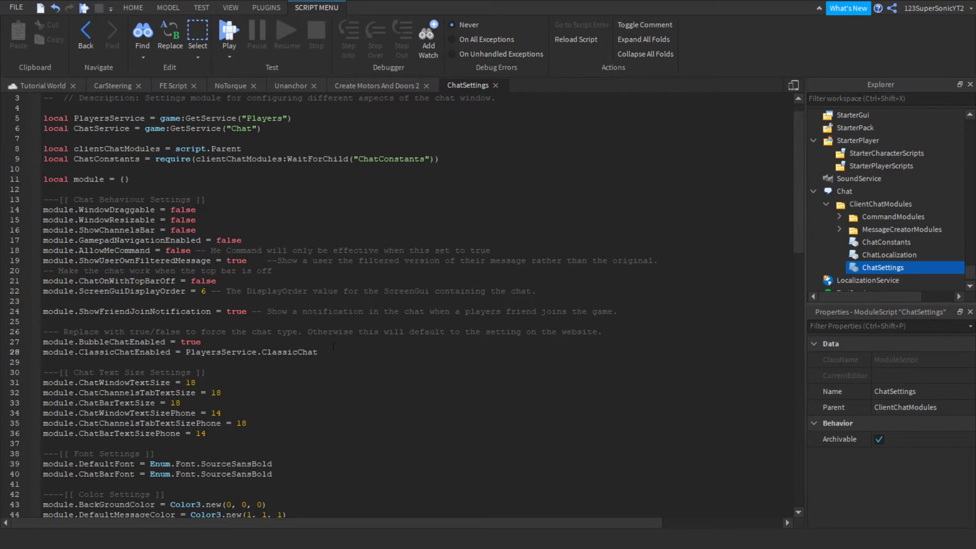
key(BackSpace)
key(BackSpace)
key(BackSpace)
key(BackSpace)
key(BackSpace)
key(BackSpace)
key(BackSpace)
key(BackSpace)
key(BackSpace)
key(BackSpace)
key(BackSpace)
key(BackSpace)
key(BackSpace)
key(BackSpace)
key(BackSpace)
key(BackSpace)
key(BackSpace)
key(BackSpace)
key(BackSpace)
key(BackSpace)
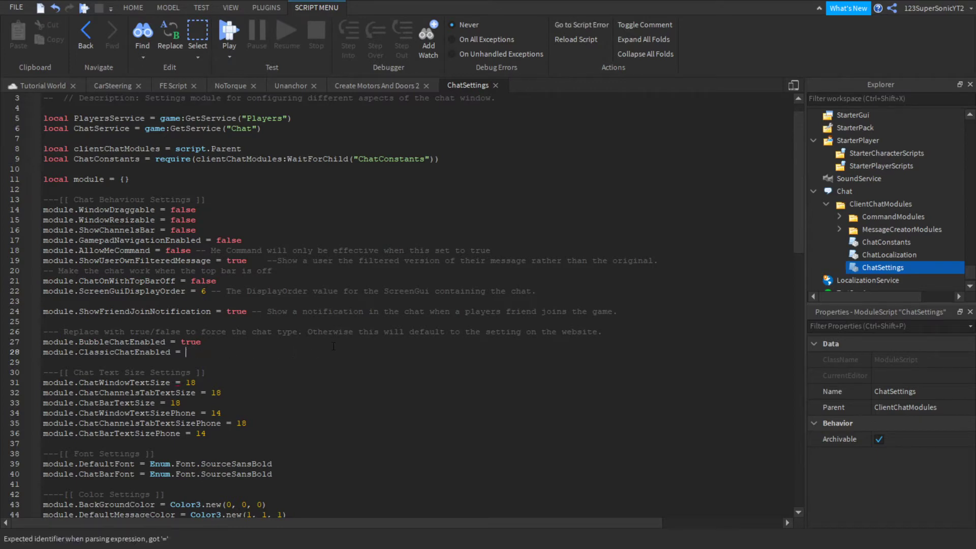
text(fak)
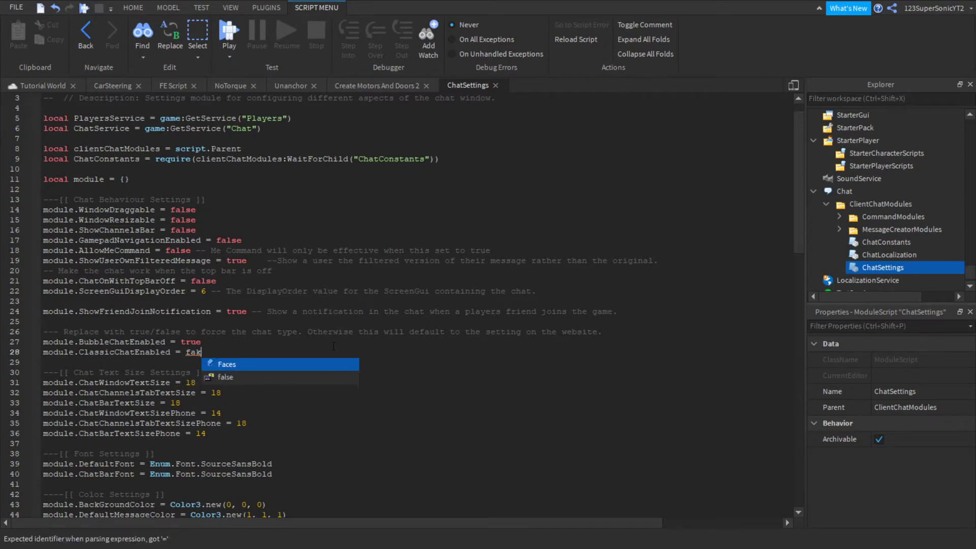
key(BackSpace)
text(lse)
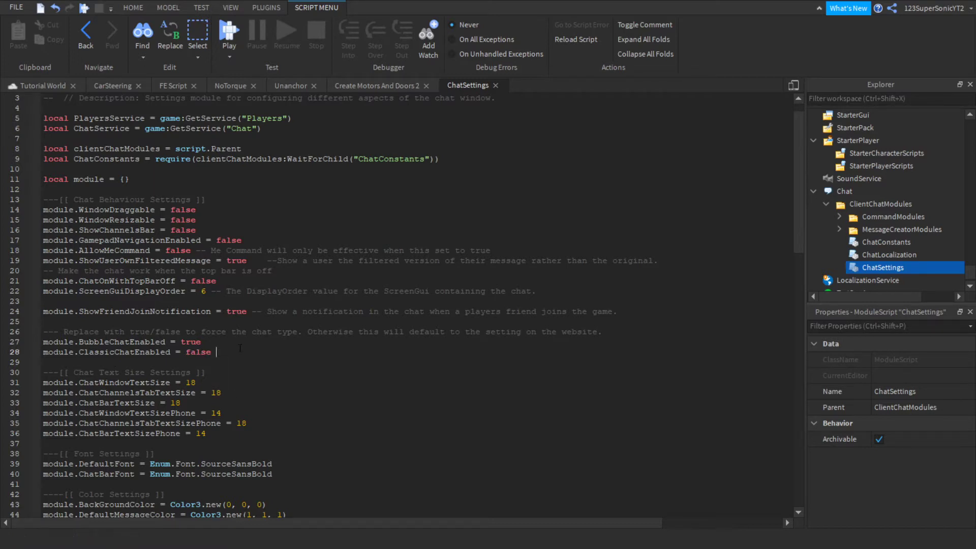
- Change module.ClassicChatEnabled on line 28 to true
key(BackSpace)
key(BackSpace)
key(BackSpace)
key(BackSpace)
key(BackSpace)
text(true)
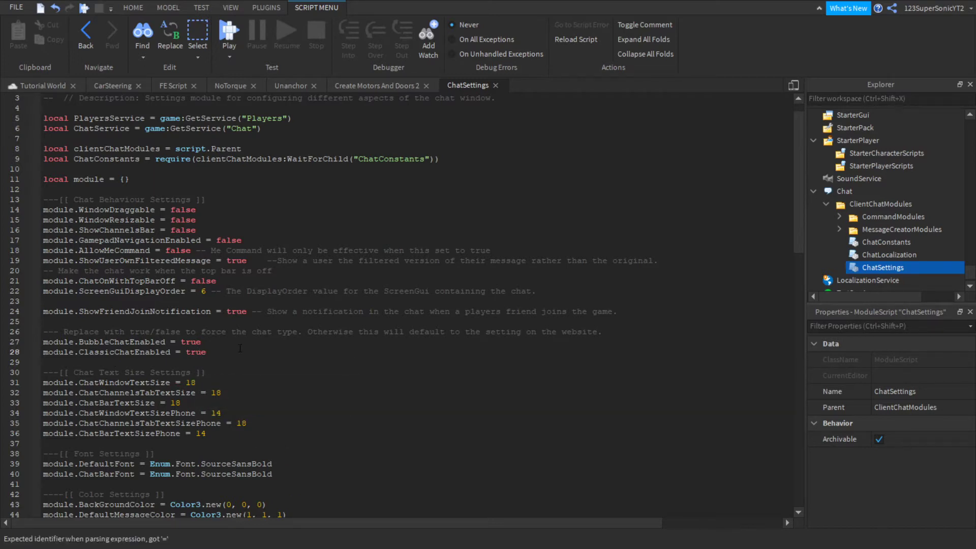
- Start a playtest of Tutorial World and send the chat message "f"
click(38, 86)
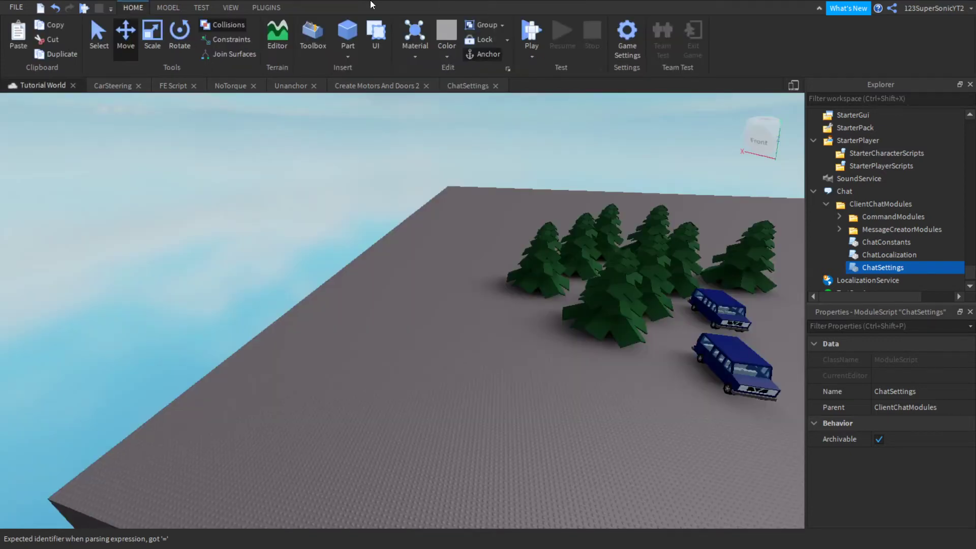
click(524, 38)
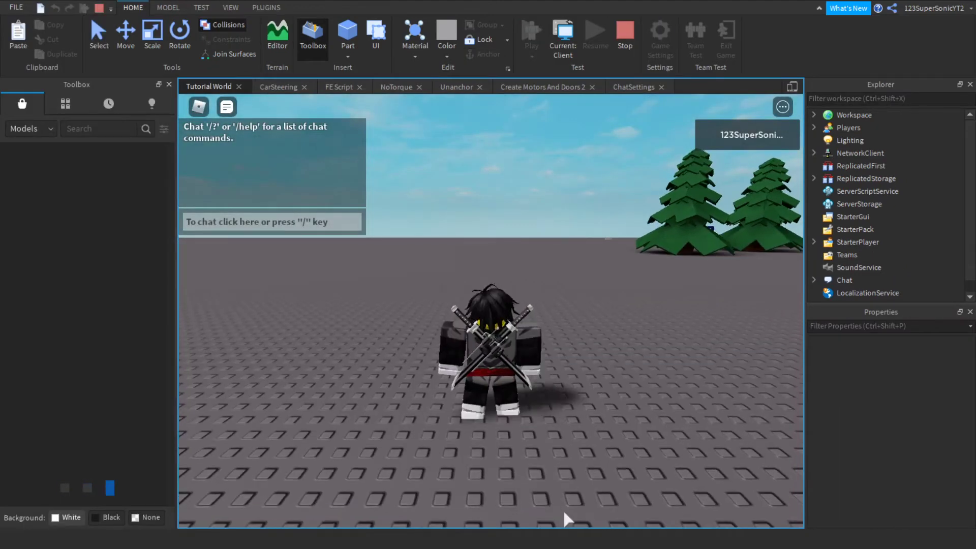
key(slash)
text(f)
key(Return)
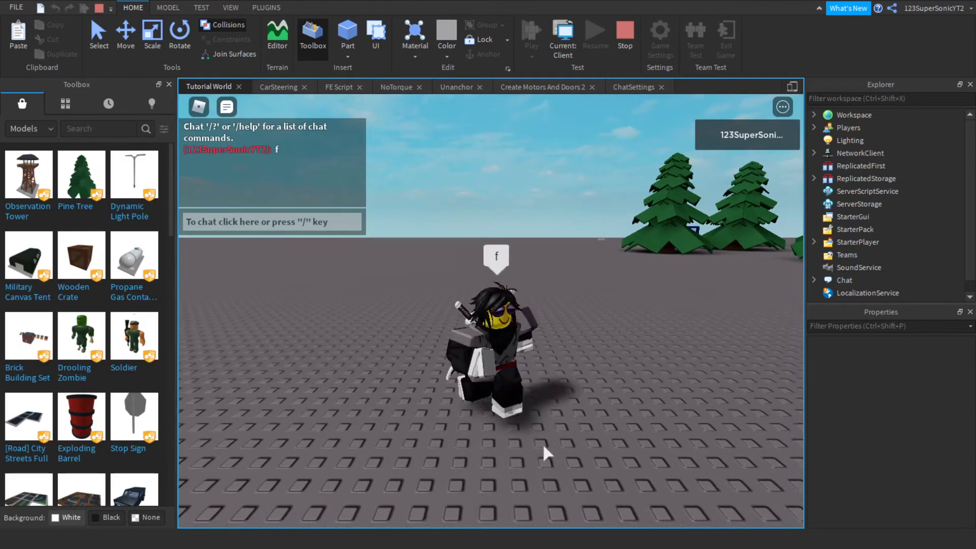
- Turn the character toward the camera and send the chat message "Hi!"
right_drag(544, 446, 452, 123)
key(w)
key(s)
key(slash)
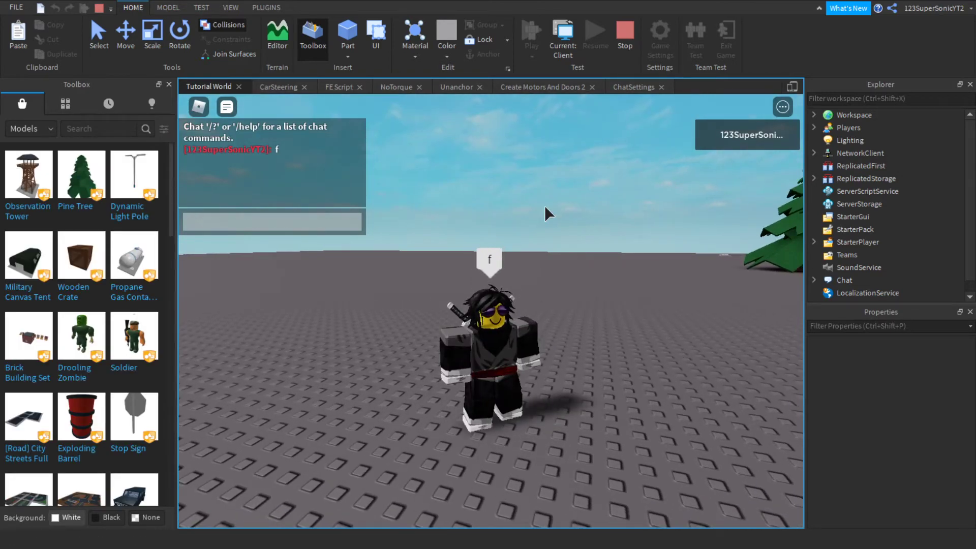
text(Hi!)
key(Return)
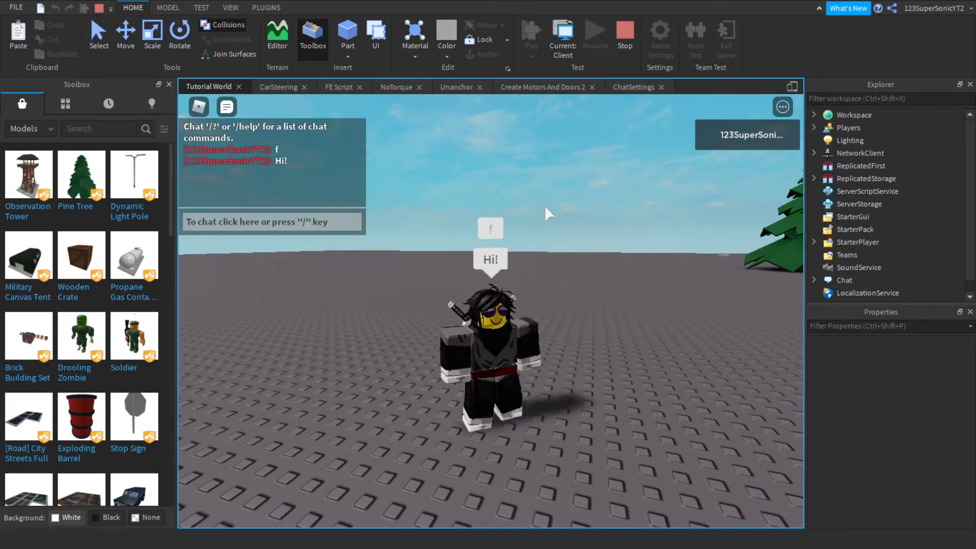
- Walk the character around to check its chat bubbles and stop the playtest
key(s)
key(w)
right_drag(544, 206, 545, 205)
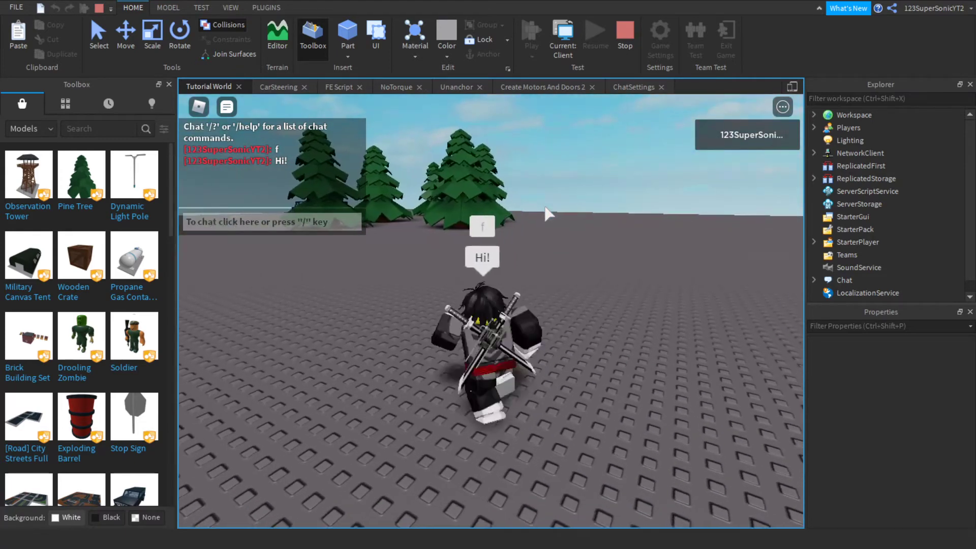
key(s)
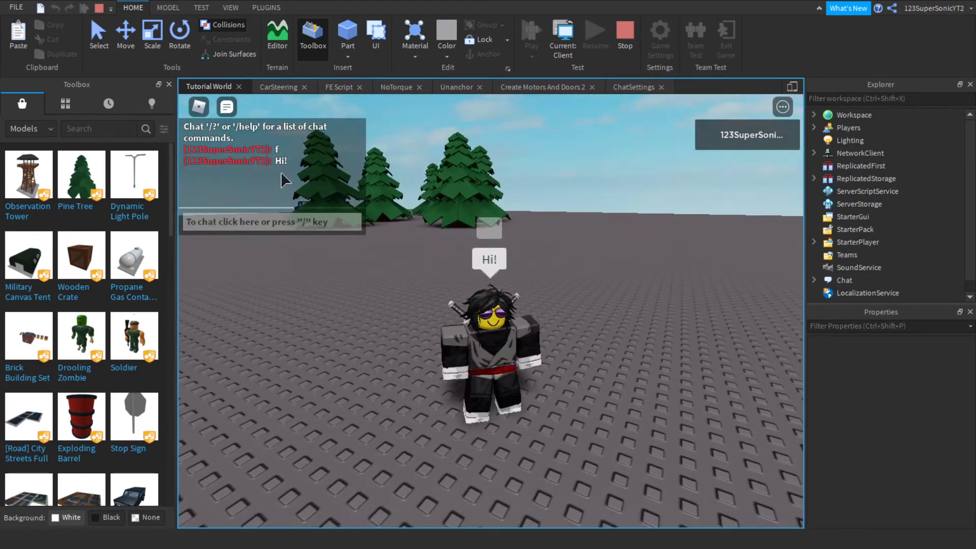
click(630, 50)
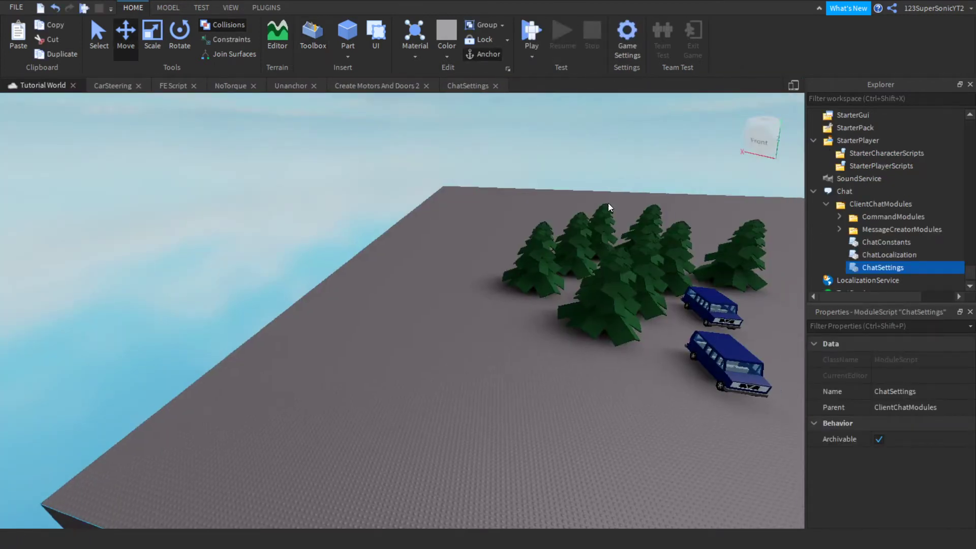
key(w)
right_drag(608, 203, 557, 233)
click(557, 233)
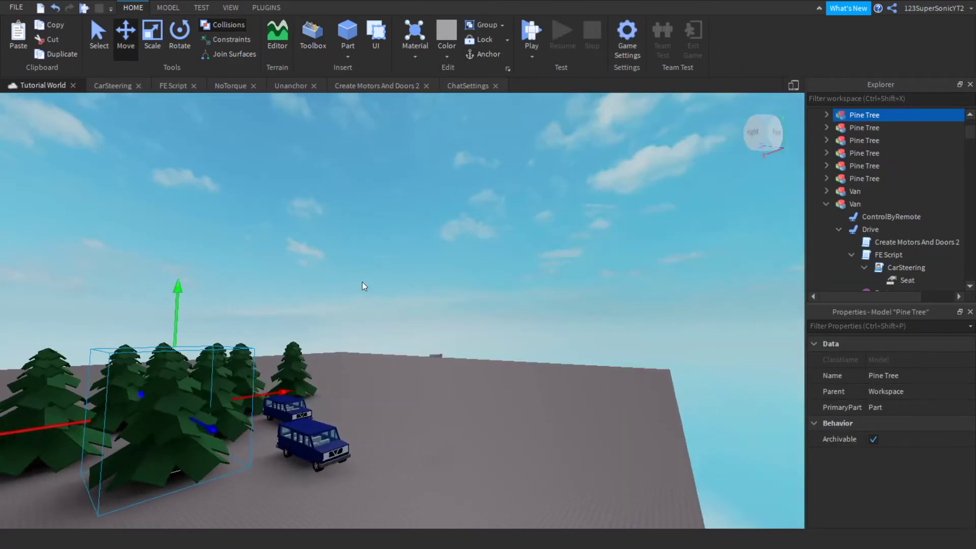
right_drag(362, 282, 362, 282)
key(s)
click(208, 152)
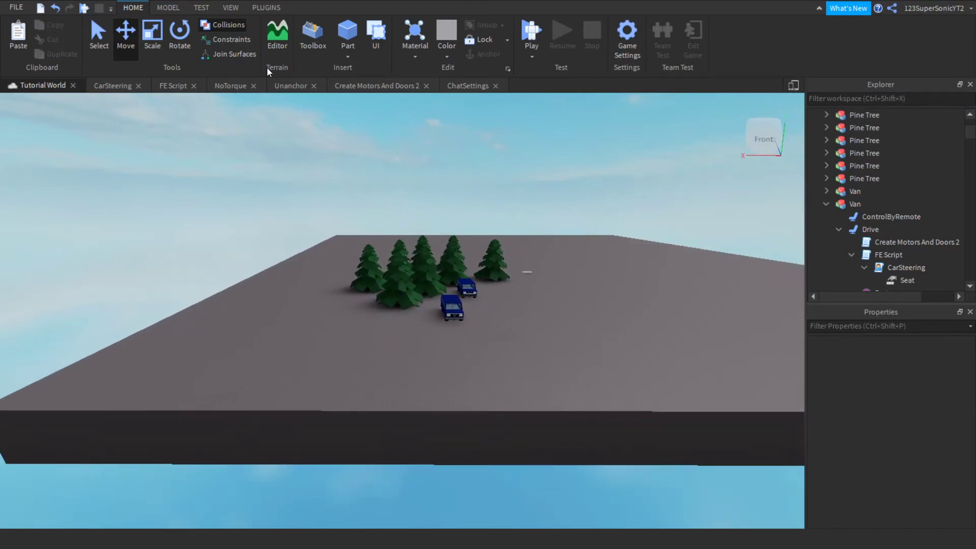
- Open the Terrain Editor, look at its Region tools, and activate the Add tool among the Edit tools
click(273, 38)
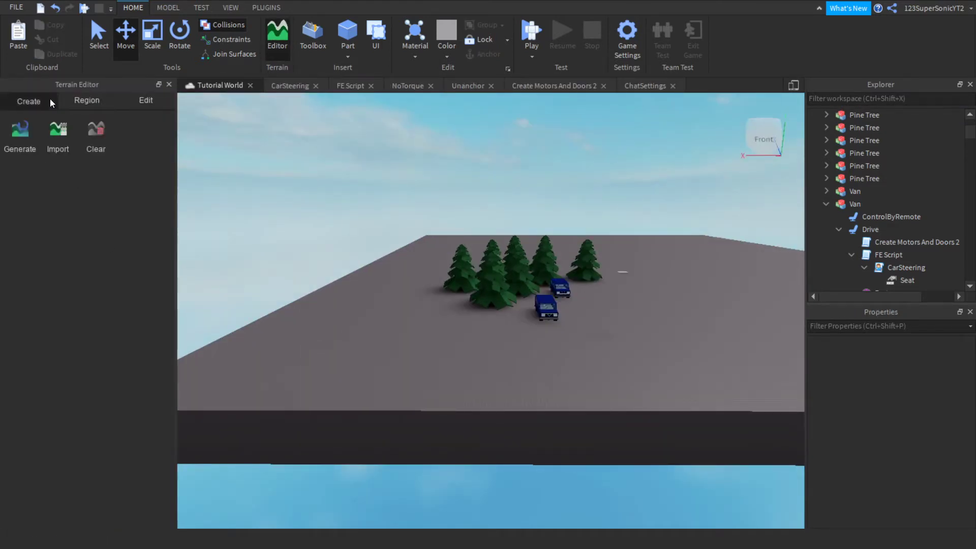
click(85, 99)
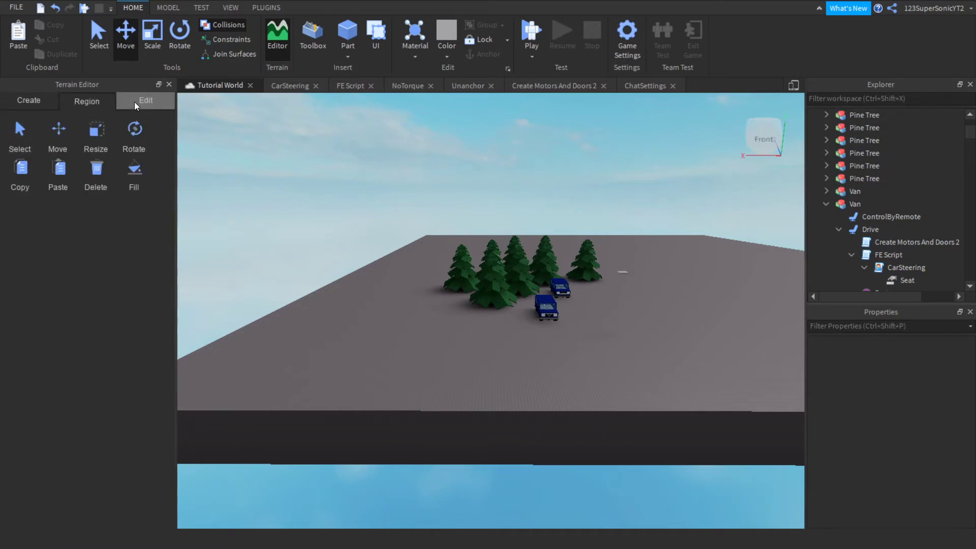
click(30, 100)
click(11, 144)
right_drag(298, 223, 299, 224)
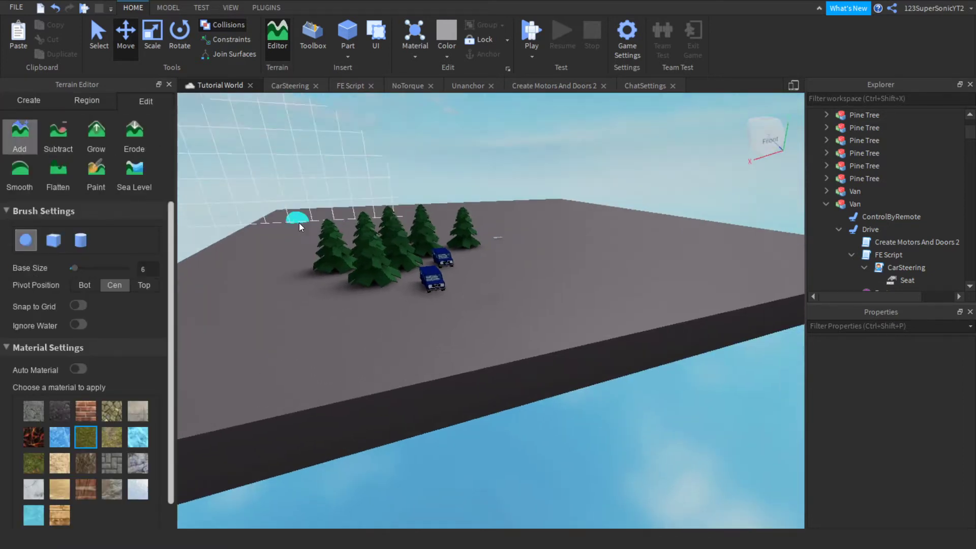
right_drag(536, 352, 536, 351)
right_drag(487, 252, 488, 251)
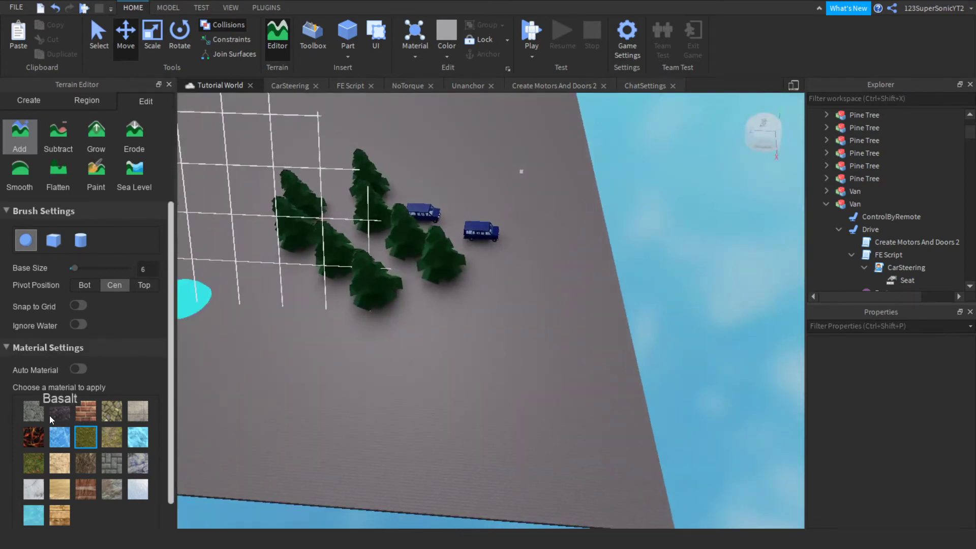
- Try the cube brush shape for the Add tool and return to the sphere
scroll(49, 417, down, 1)
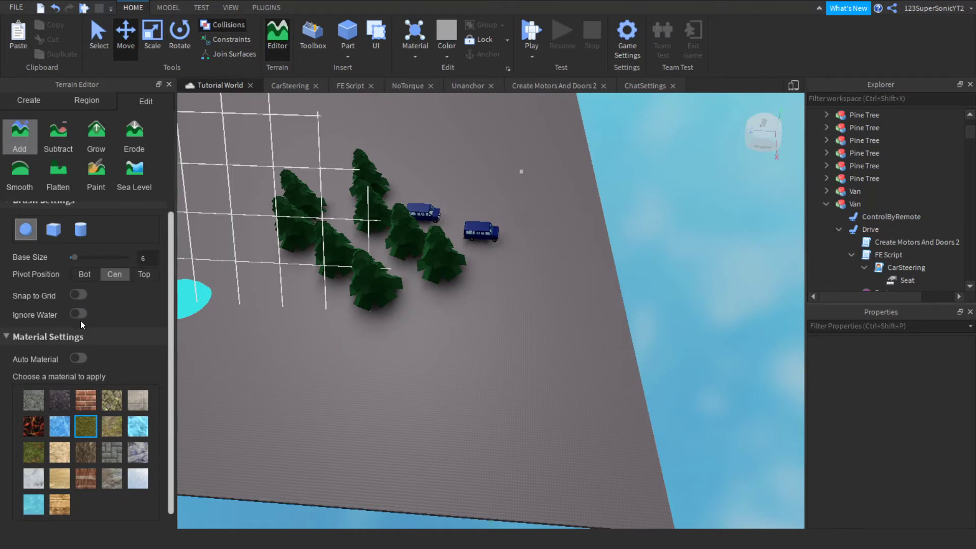
click(54, 230)
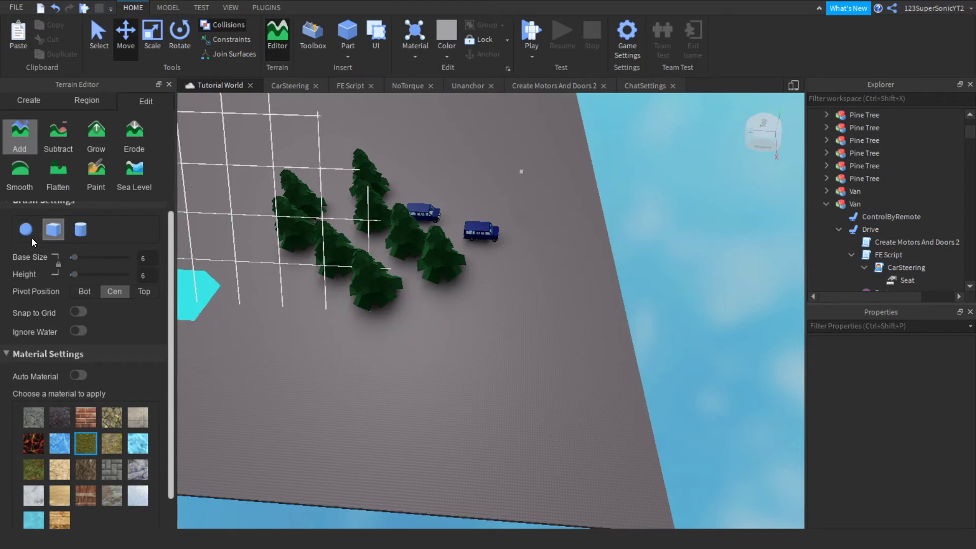
click(31, 238)
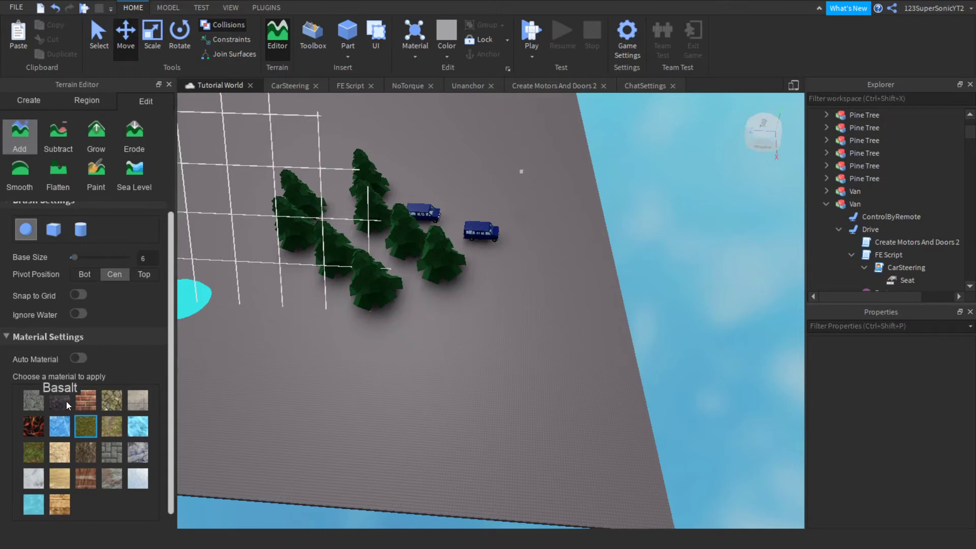
- Add a small ball of Rock terrain to the baseplate with the sphere brush at base size 6
click(139, 450)
right_drag(350, 433, 350, 433)
click(350, 433)
key(w)
click(350, 433)
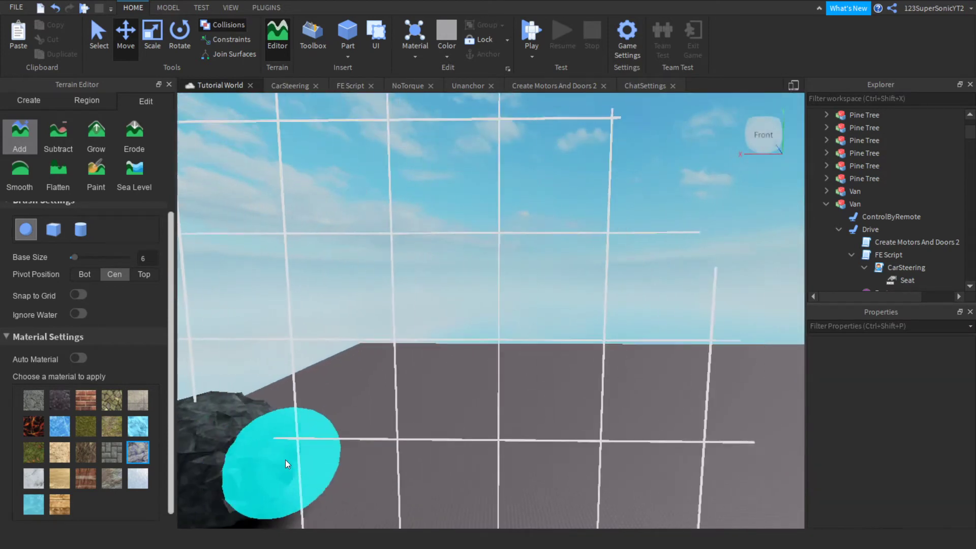
right_drag(417, 423, 417, 423)
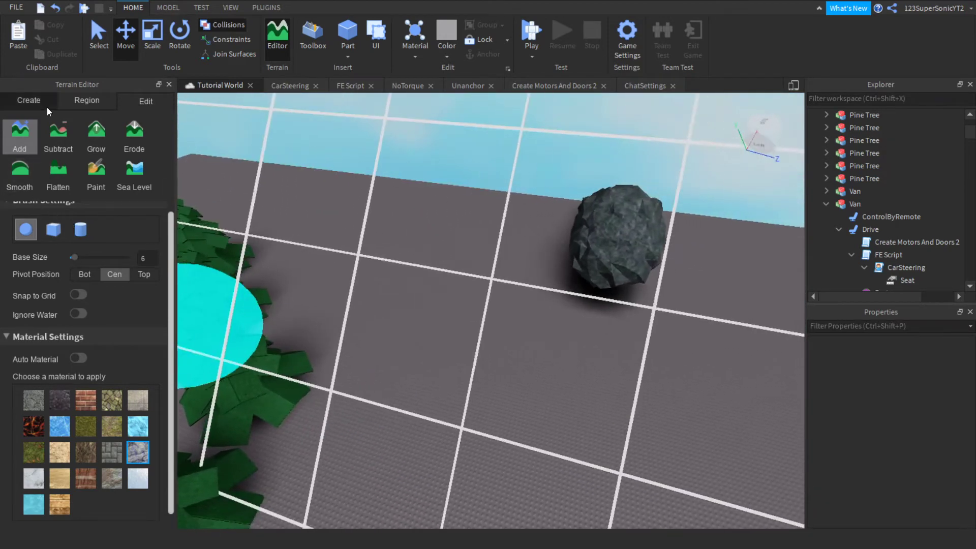
- Clear all terrain from the place
click(33, 102)
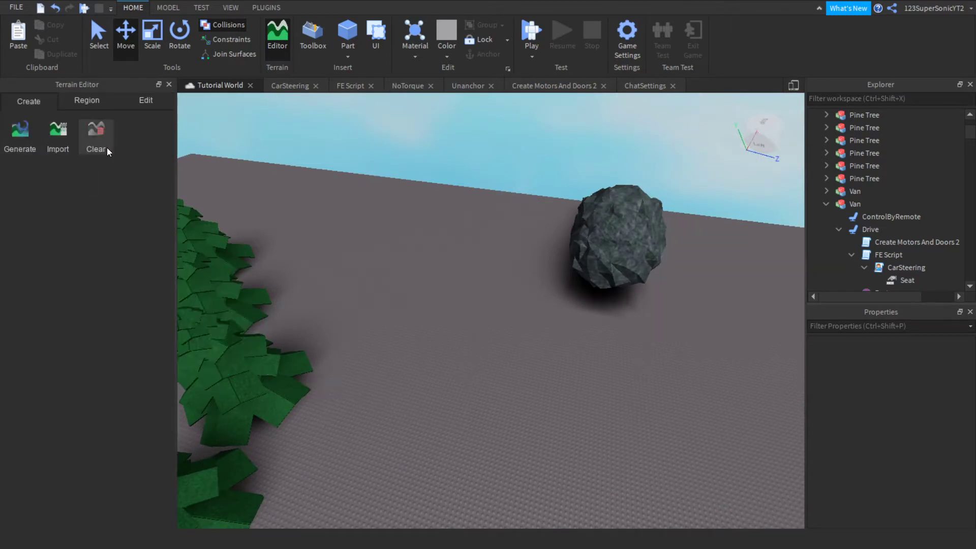
click(107, 147)
click(511, 283)
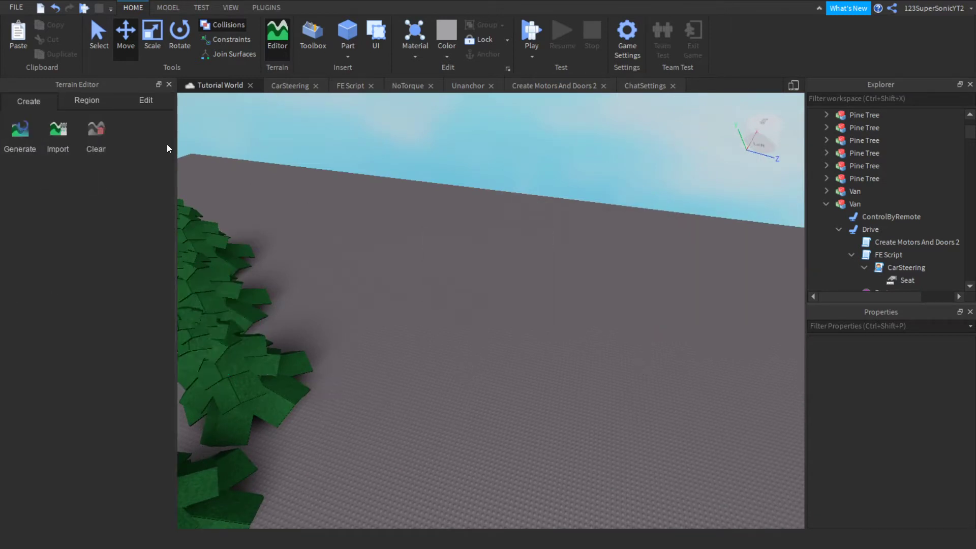
- Build a wide, two-layer Rock terrain mound beside the pine trees with the Add brush
click(145, 101)
scroll(76, 392, down, 1)
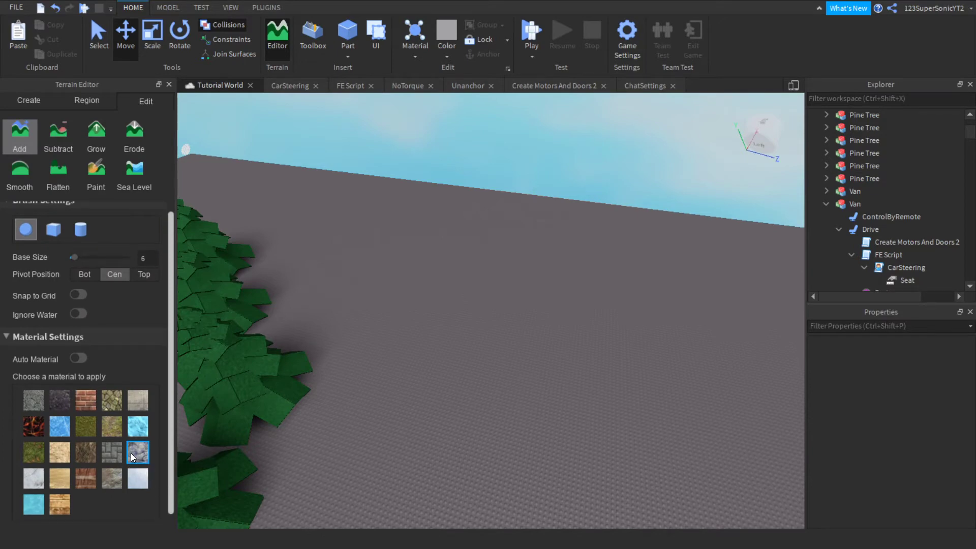
right_drag(607, 254, 607, 254)
mouse_move(607, 254)
mouse_down()
mouse_move(487, 275)
mouse_move(499, 304)
mouse_move(572, 304)
mouse_move(495, 318)
mouse_move(615, 295)
mouse_move(463, 326)
mouse_move(587, 413)
mouse_move(396, 227)
mouse_move(404, 307)
mouse_move(335, 524)
mouse_move(596, 297)
mouse_move(431, 428)
mouse_move(437, 510)
mouse_move(484, 490)
mouse_up()
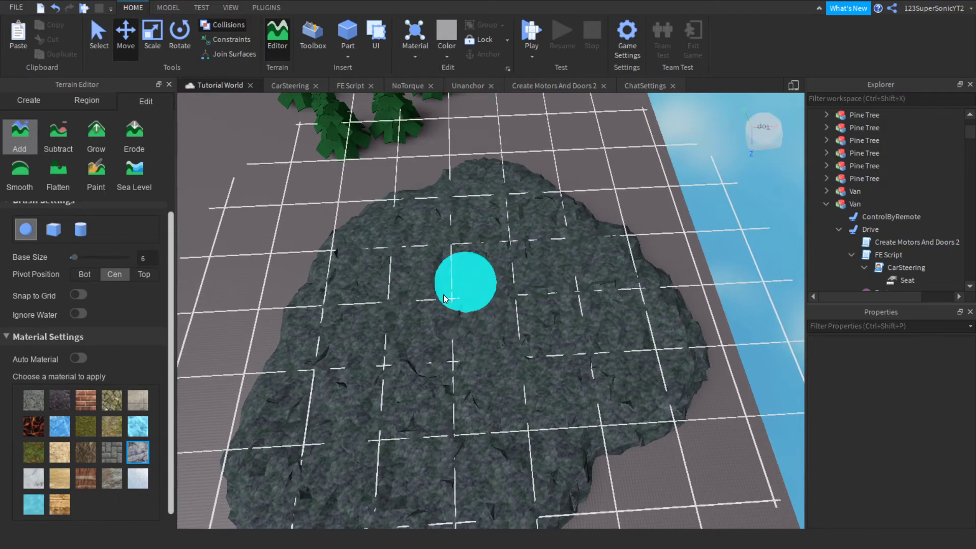
mouse_move(443, 297)
mouse_down()
mouse_move(484, 351)
mouse_move(490, 338)
mouse_move(394, 423)
mouse_move(320, 398)
mouse_move(483, 258)
mouse_move(553, 252)
mouse_move(456, 340)
mouse_up()
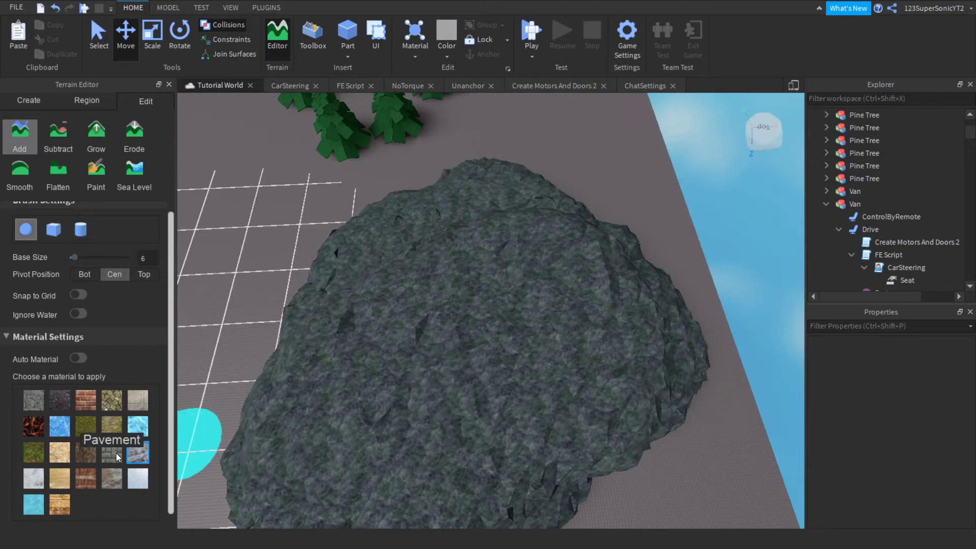
- Try brushing Snow terrain over the top of the rock mound
click(137, 477)
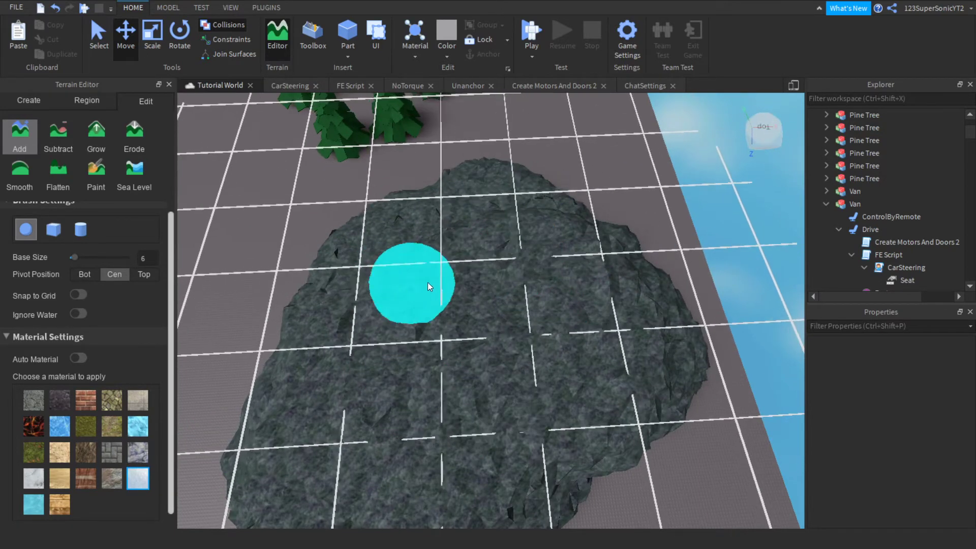
mouse_move(428, 282)
mouse_down()
mouse_move(438, 273)
mouse_move(420, 394)
mouse_move(424, 353)
mouse_move(388, 370)
mouse_move(455, 252)
mouse_up()
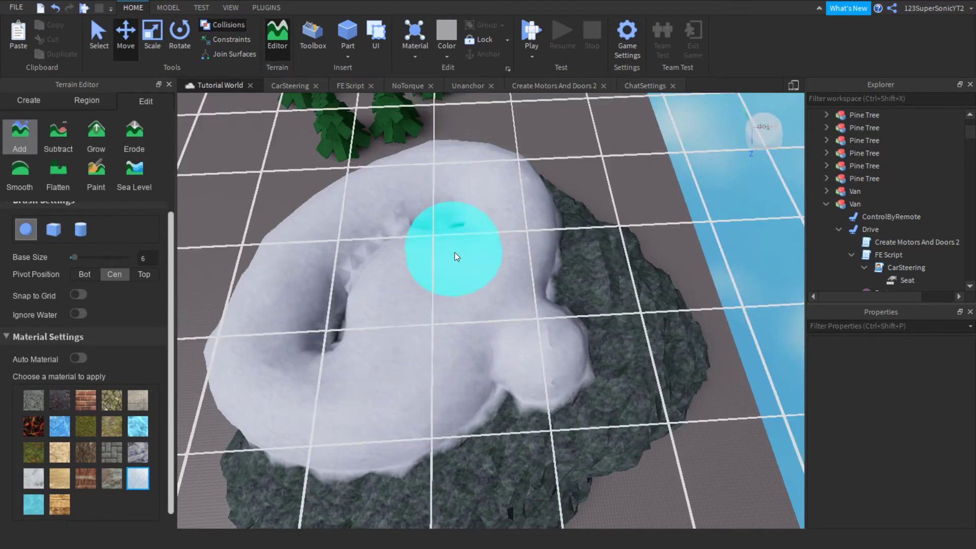
click(61, 12)
click(61, 12)
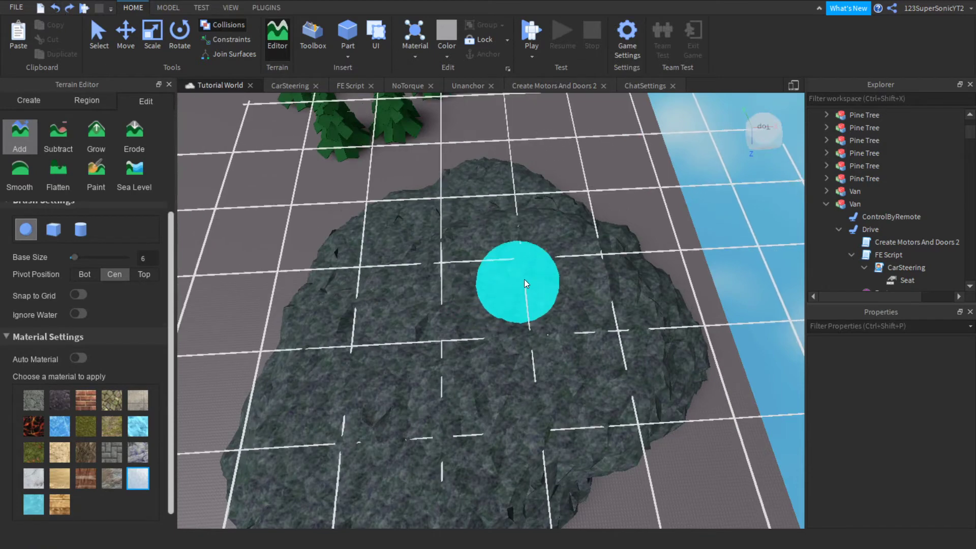
mouse_move(529, 272)
mouse_down()
mouse_move(545, 266)
mouse_move(442, 365)
mouse_up()
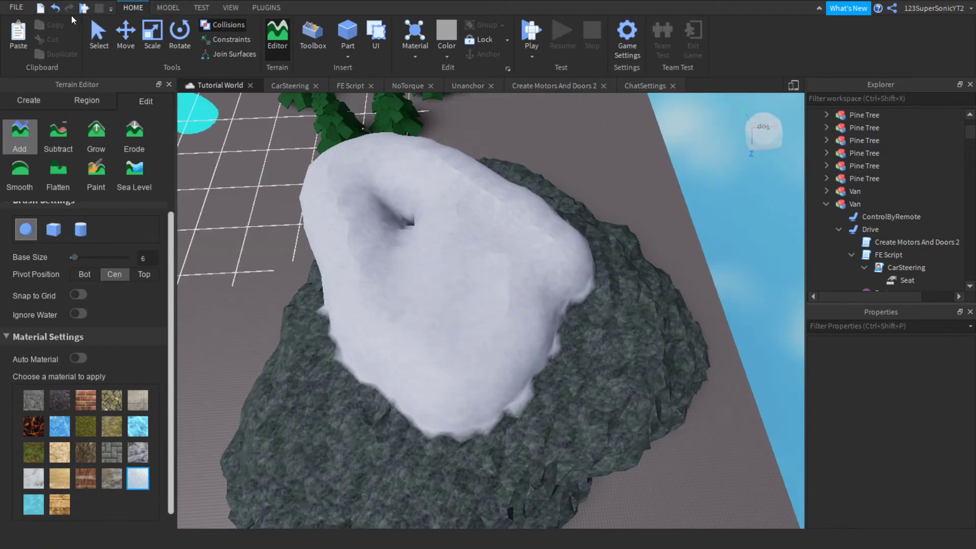
click(55, 8)
- Add a Snow cap on top of the rock mound and inspect it from the side
mouse_move(483, 274)
mouse_down()
mouse_move(433, 342)
mouse_move(447, 298)
mouse_move(422, 283)
mouse_move(419, 429)
mouse_move(511, 343)
mouse_up()
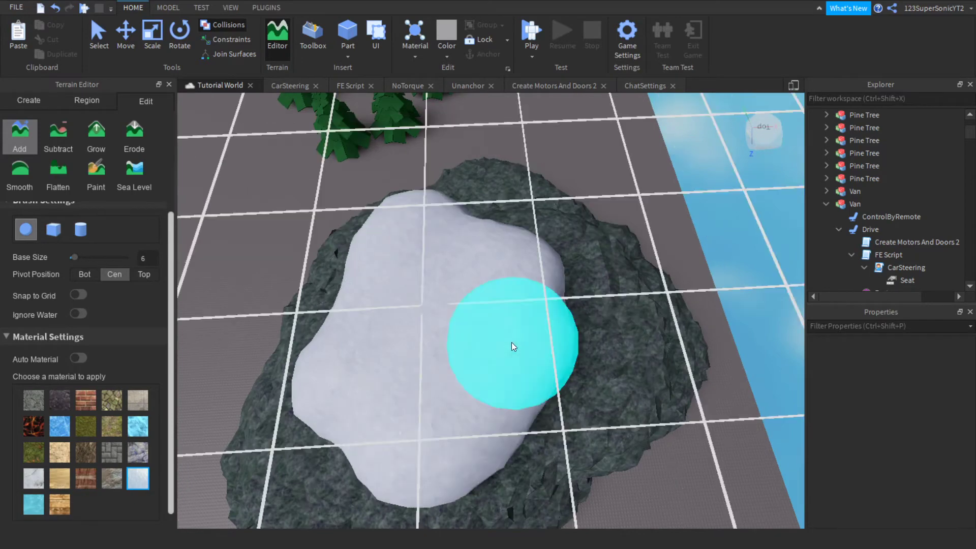
scroll(445, 350, up, 2)
right_drag(445, 350, 445, 349)
key(s)
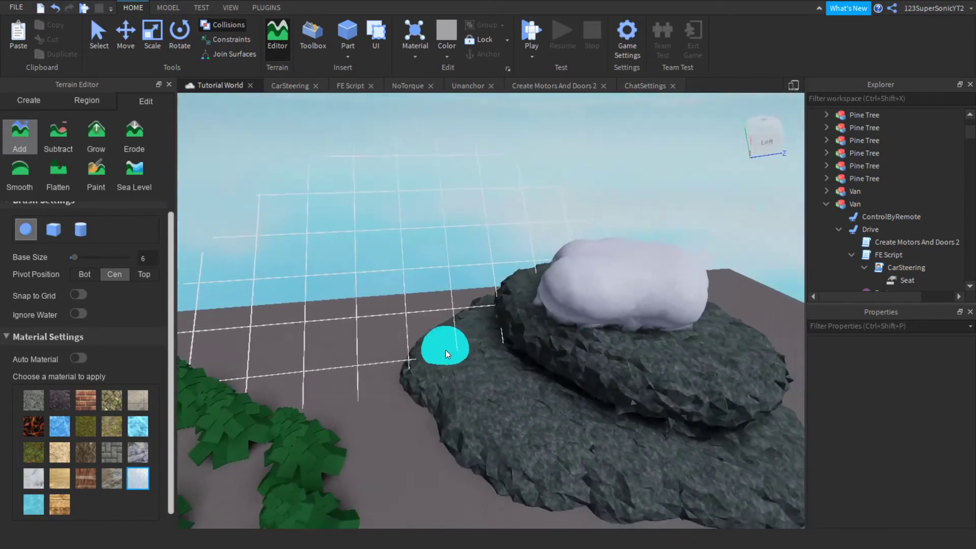
key(d)
key(d)
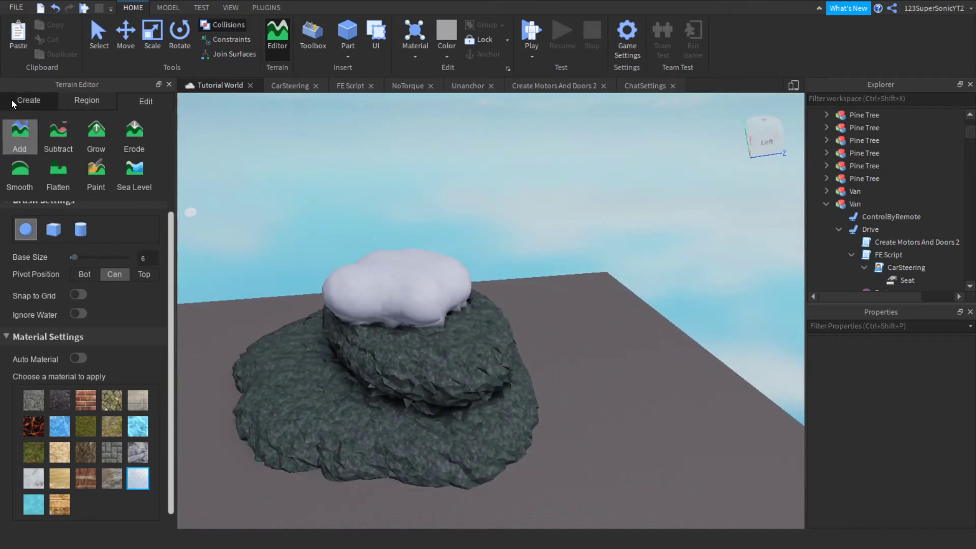
- Clear the snow-capped rock mound by removing all terrain
click(29, 101)
click(100, 134)
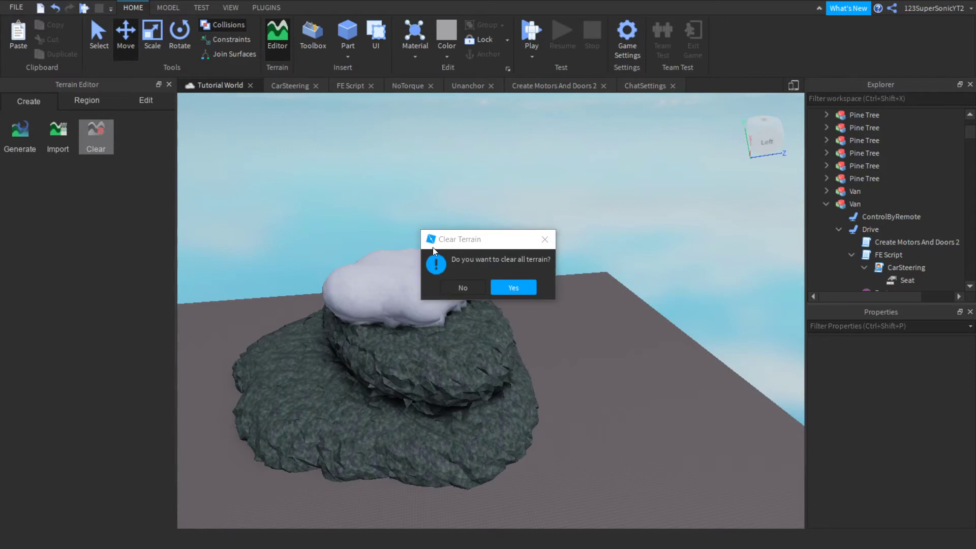
click(515, 284)
- Return to the terrain Edit tools and collapse the Brush Settings and Material Settings sections
click(132, 102)
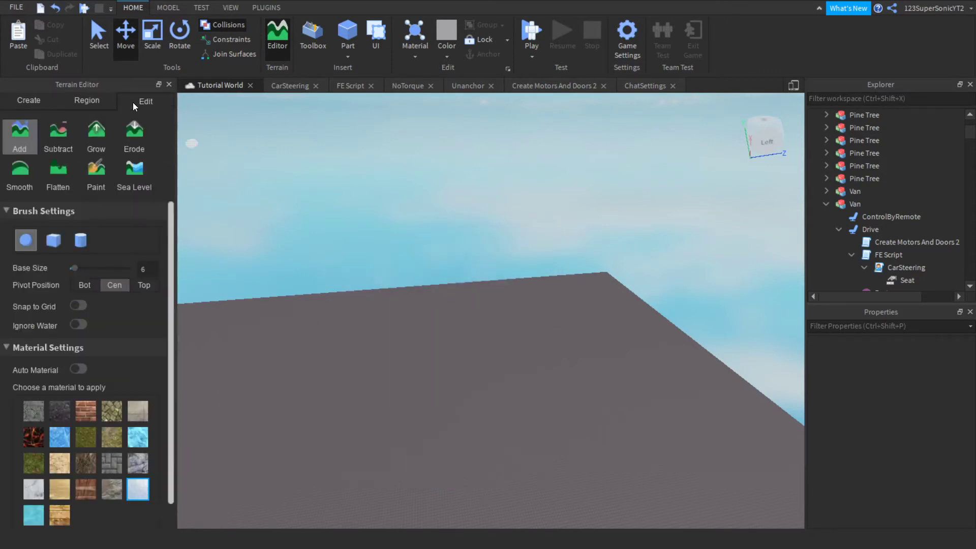
click(5, 212)
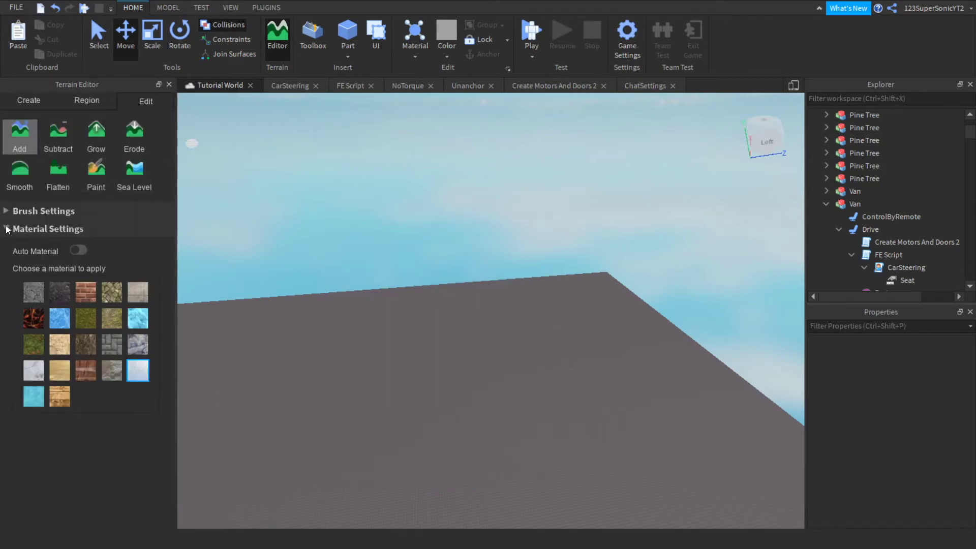
click(6, 229)
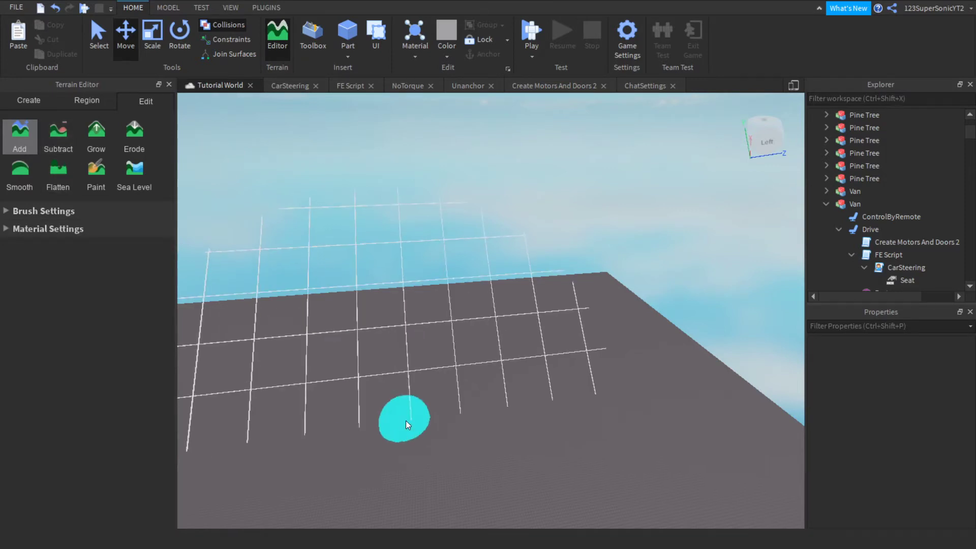
- Brush a mound of Snow terrain onto the empty baseplate with the Add tool
right_drag(440, 377, 440, 377)
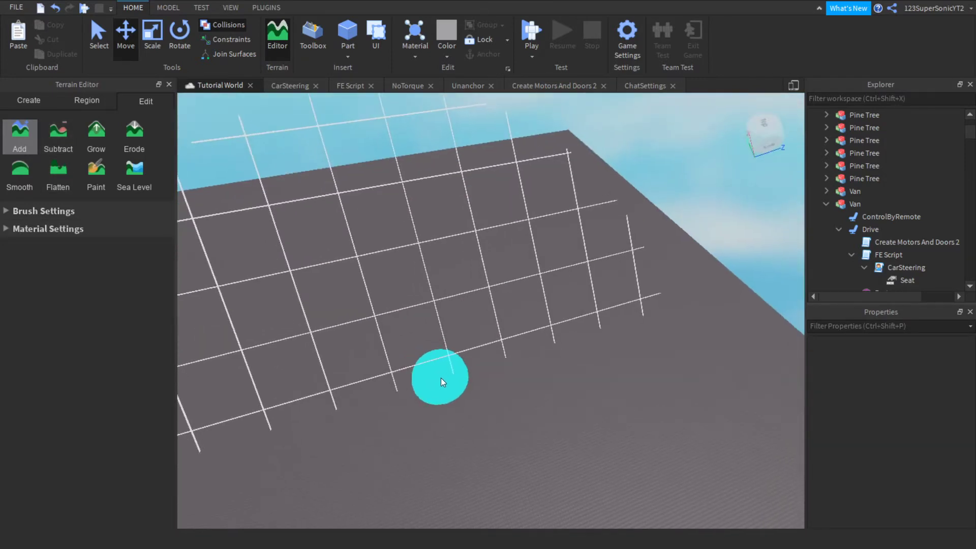
click(25, 148)
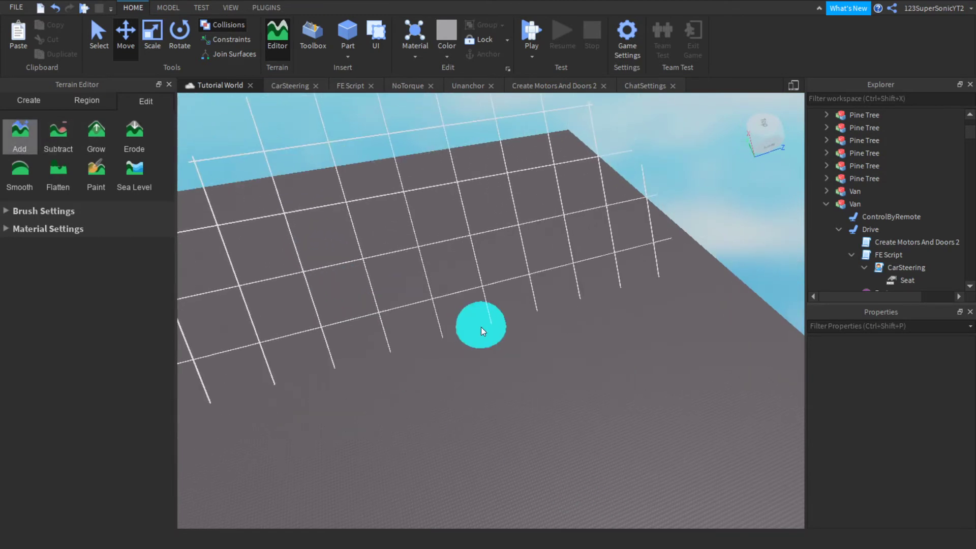
mouse_move(481, 327)
mouse_down()
mouse_move(606, 316)
mouse_move(547, 415)
mouse_move(507, 373)
mouse_move(264, 321)
mouse_up()
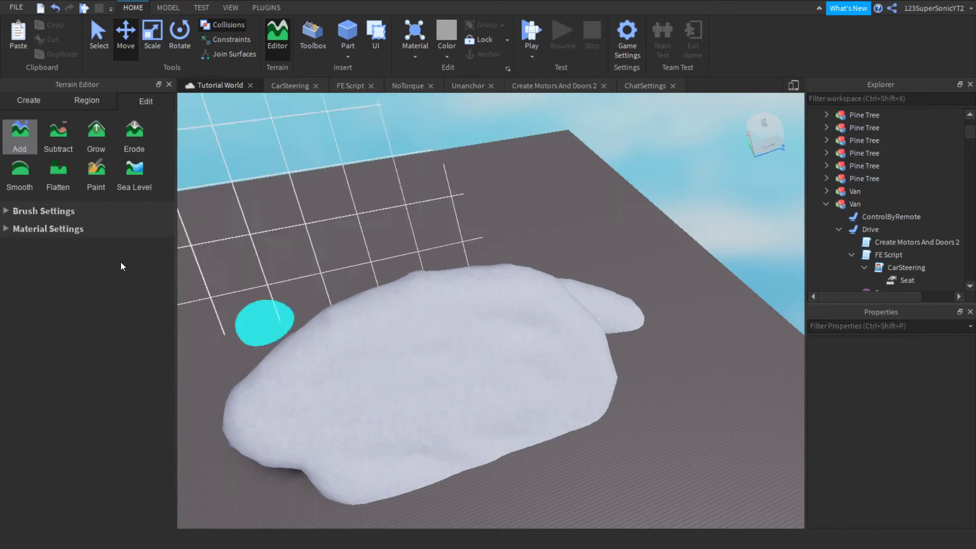
- Carve away parts of the snow mound with the Subtract tool at base size 6
click(53, 135)
click(437, 325)
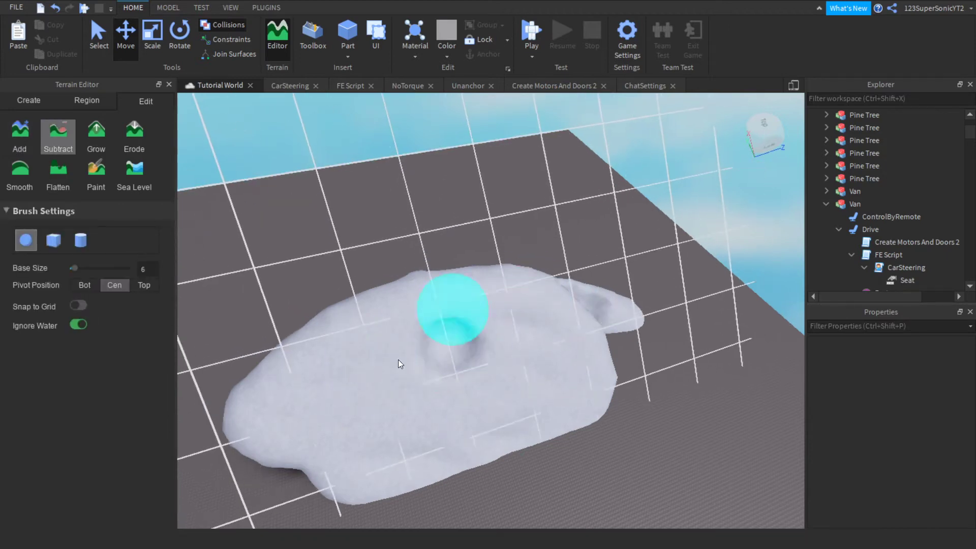
mouse_move(381, 370)
mouse_down()
mouse_move(447, 381)
mouse_move(437, 316)
mouse_move(297, 450)
mouse_move(343, 273)
mouse_move(479, 257)
mouse_move(469, 288)
mouse_up()
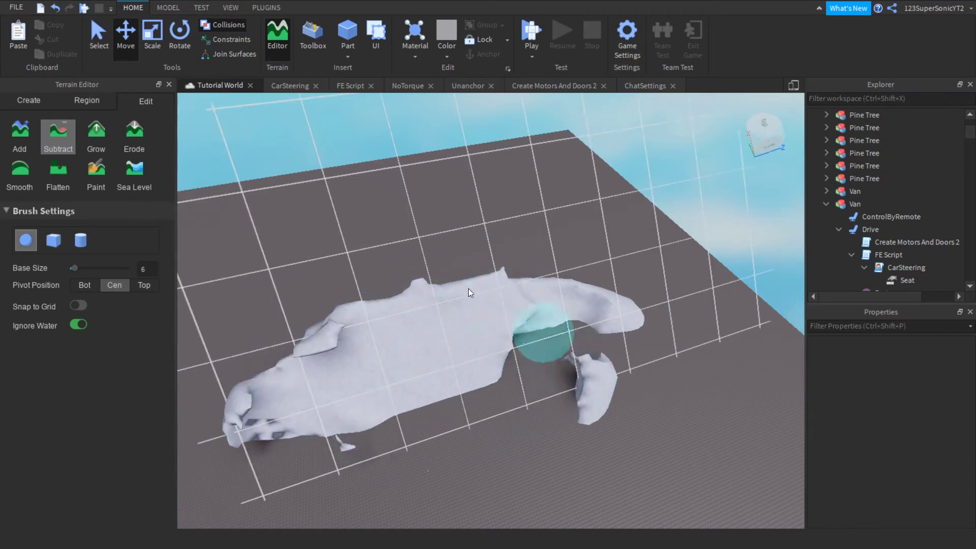
- Clear all terrain to remove the carved snow mound
click(29, 99)
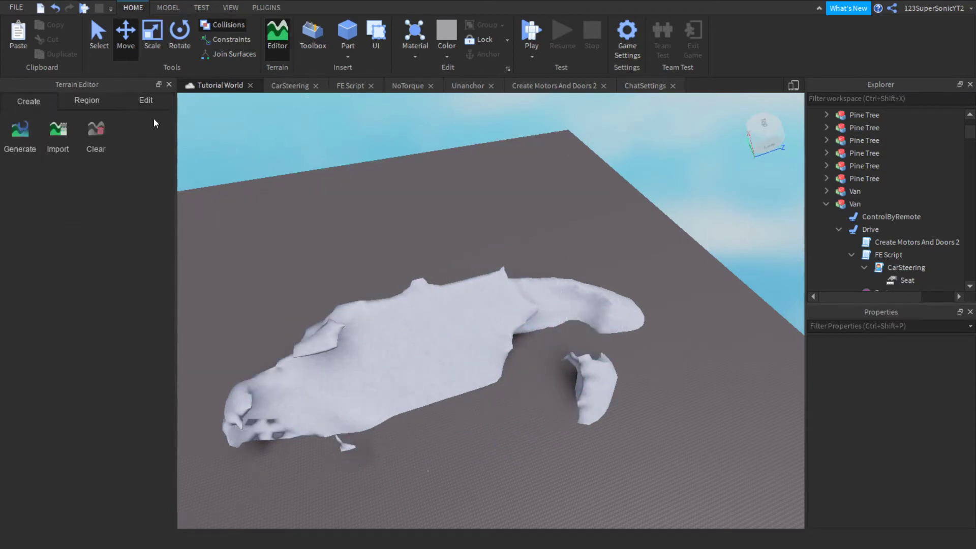
click(92, 132)
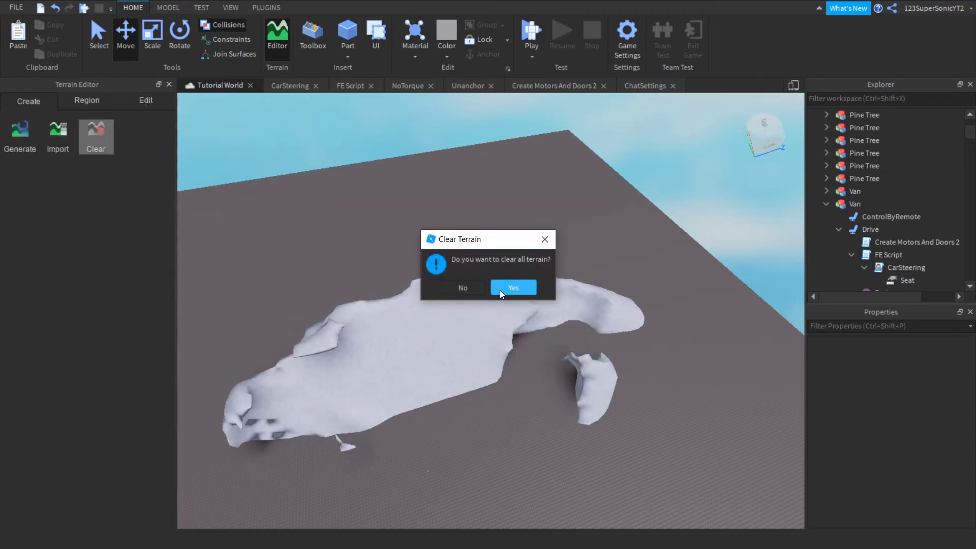
click(500, 289)
- Build a broad Snow mass on the baseplate with the Add tool's sphere brush at base size 6, undoing one stroke along the way
click(145, 101)
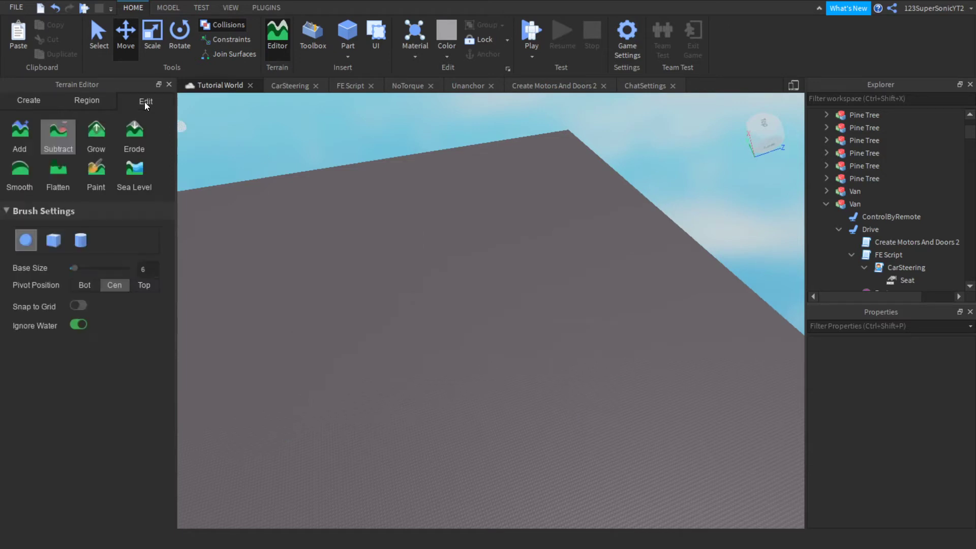
click(97, 137)
click(17, 141)
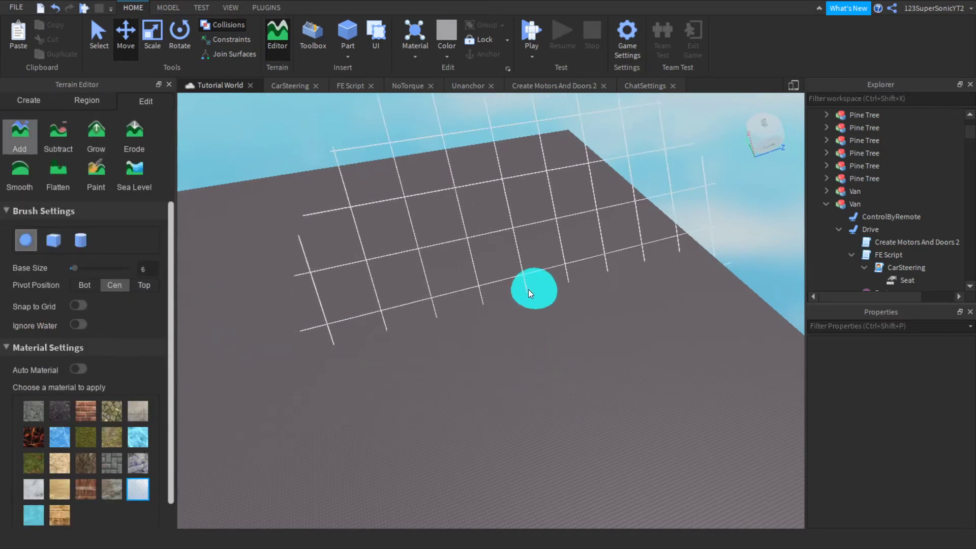
right_drag(525, 289, 525, 288)
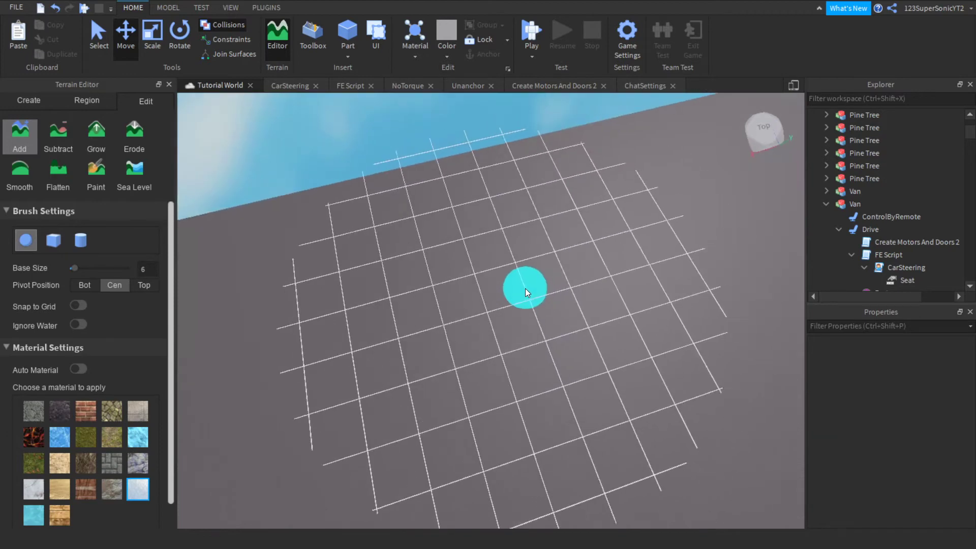
click(584, 267)
mouse_move(546, 205)
mouse_down()
mouse_move(495, 295)
mouse_move(447, 273)
mouse_move(593, 220)
mouse_up()
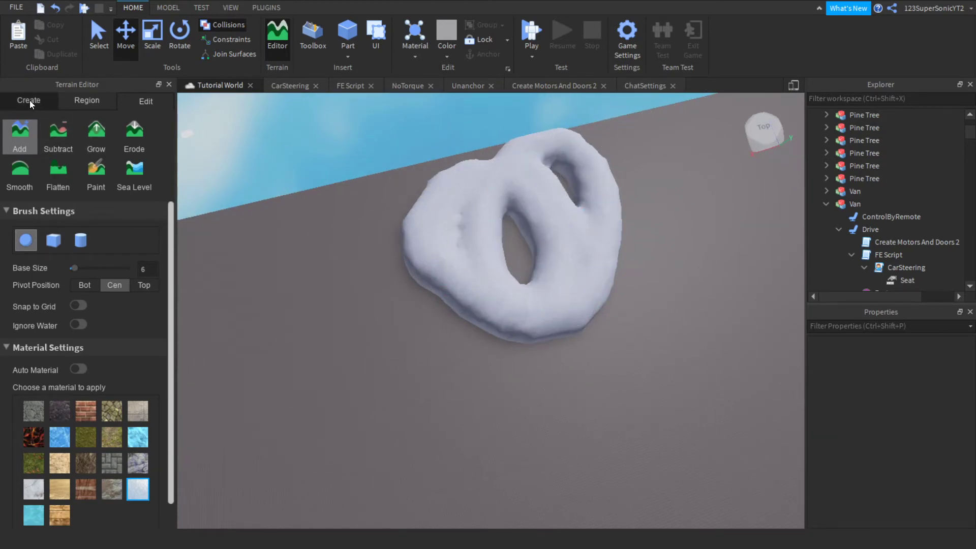
click(57, 11)
mouse_move(606, 261)
mouse_down()
mouse_move(518, 215)
mouse_move(428, 383)
mouse_move(521, 287)
mouse_move(460, 233)
mouse_move(474, 167)
mouse_move(466, 249)
mouse_move(510, 227)
mouse_move(471, 235)
mouse_move(530, 453)
mouse_move(368, 327)
mouse_move(134, 235)
mouse_up()
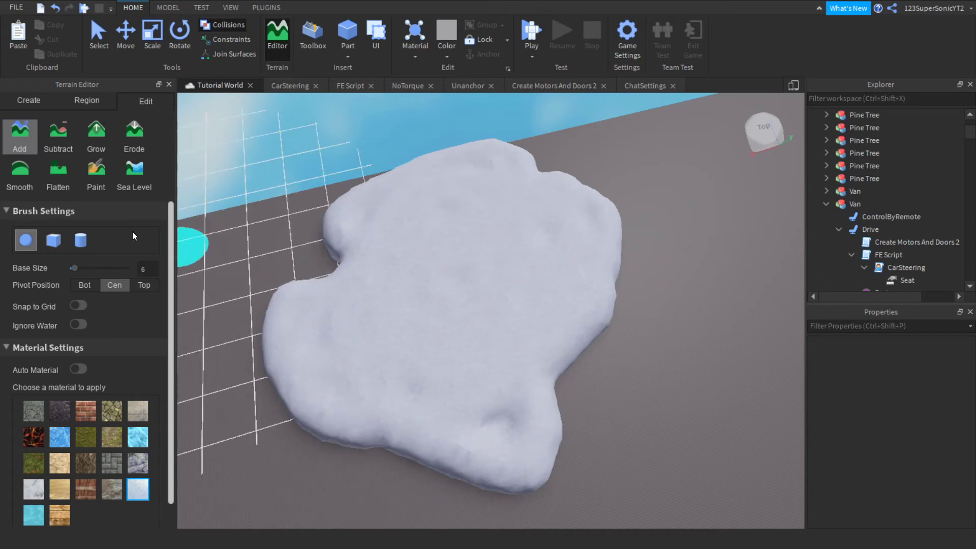
- Try growing Grass terrain over the middle of the snow mass with the Grow tool at strength 1
click(92, 136)
mouse_move(532, 201)
mouse_down()
mouse_move(433, 291)
mouse_move(410, 274)
mouse_move(512, 243)
mouse_move(438, 213)
mouse_move(390, 286)
mouse_move(492, 247)
mouse_move(479, 224)
mouse_move(530, 236)
mouse_move(456, 271)
mouse_move(534, 237)
mouse_up()
right_drag(500, 209, 499, 209)
key(s)
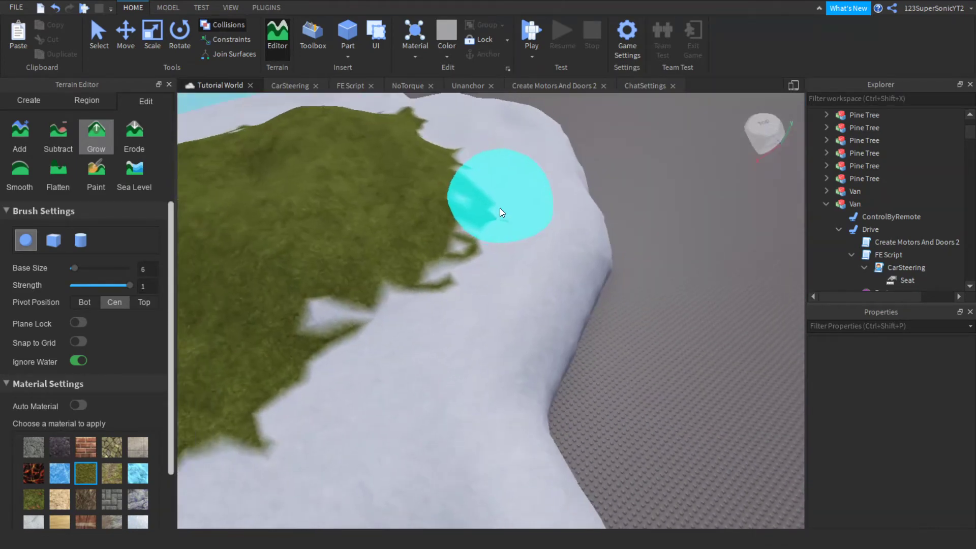
key(s)
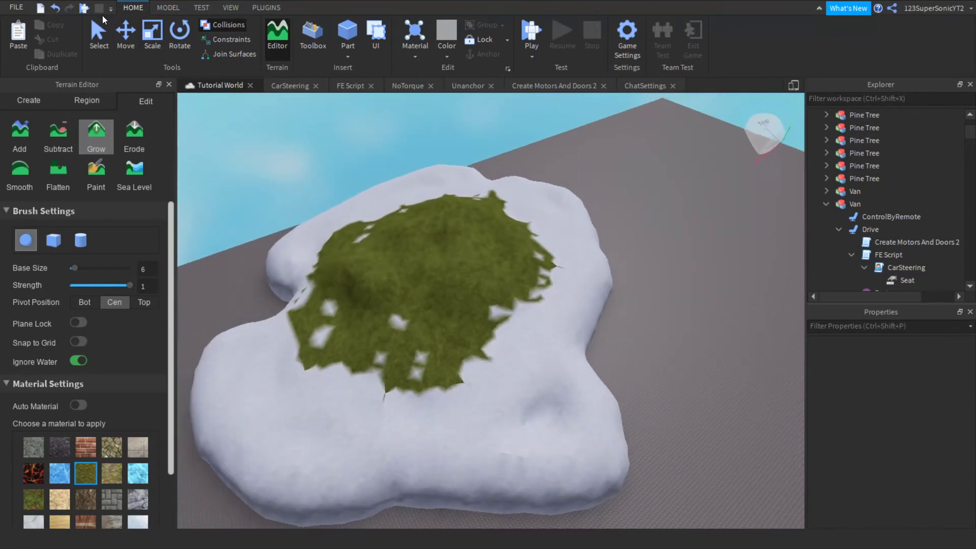
- Undo the Grass growth strokes on the snow mass
click(55, 8)
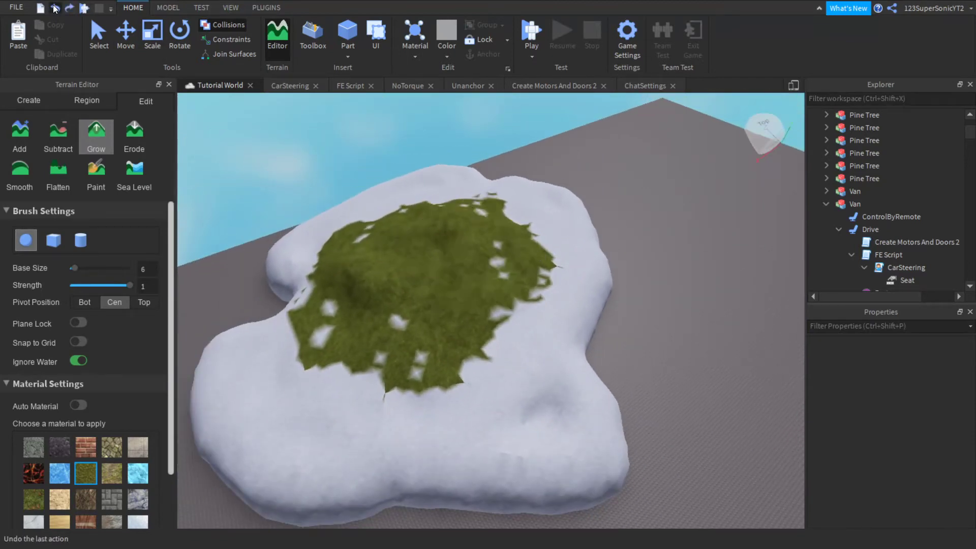
click(55, 8)
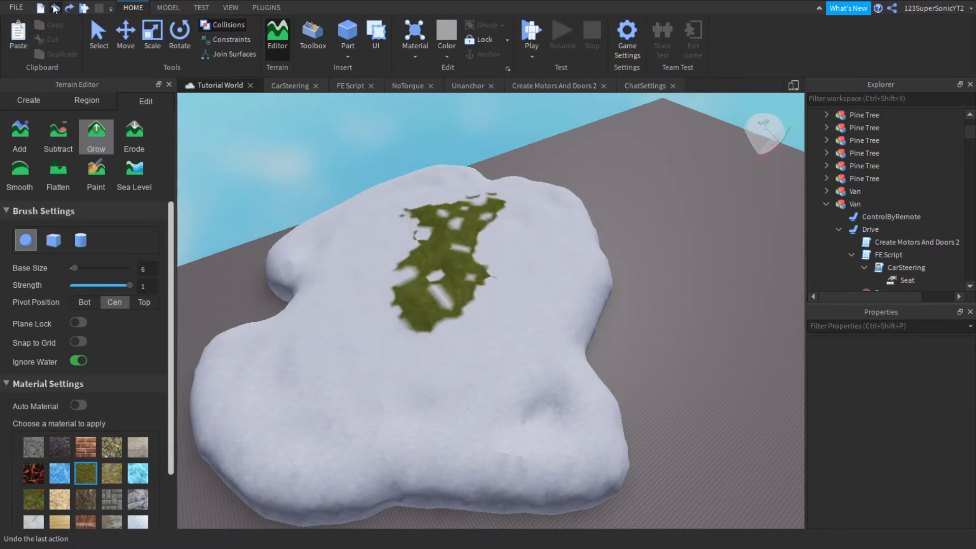
click(55, 8)
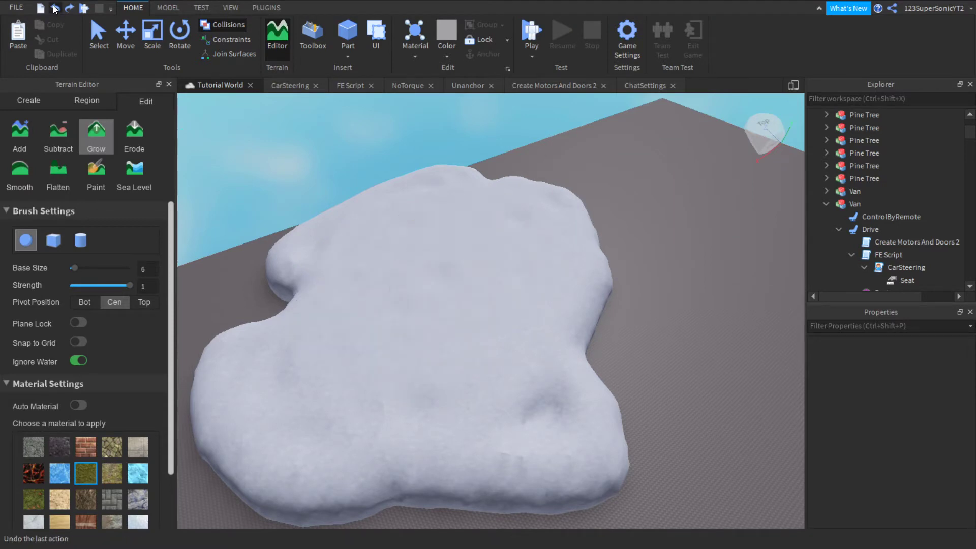
- Erode a round hole through the snow mass down to the baseplate, then set the Erode brush's base size to 1
click(122, 134)
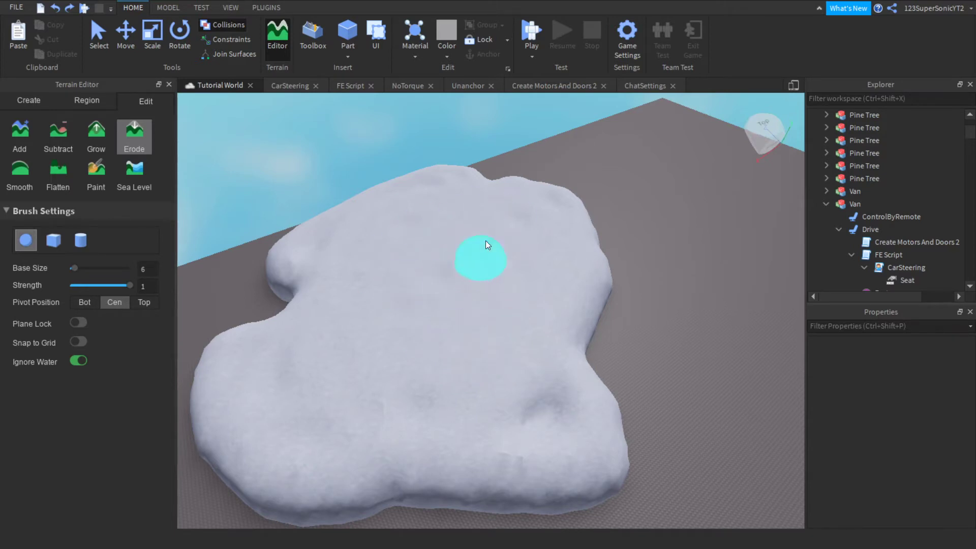
mouse_move(484, 233)
mouse_down()
mouse_move(431, 222)
mouse_move(417, 299)
mouse_move(447, 318)
mouse_move(437, 275)
mouse_move(450, 304)
mouse_move(446, 273)
mouse_move(462, 249)
mouse_move(445, 241)
mouse_move(453, 258)
mouse_move(445, 250)
mouse_up()
key(d)
scroll(458, 238, up, 1)
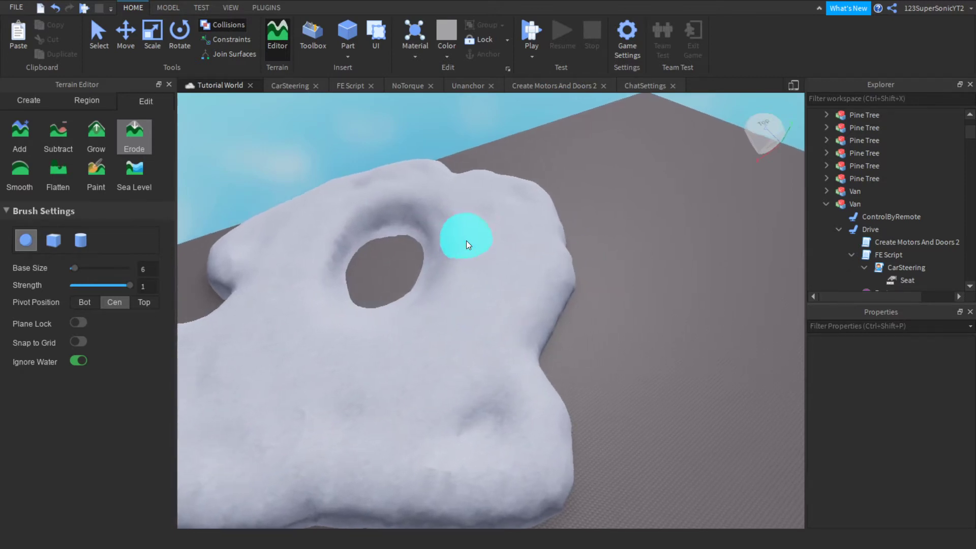
key(w)
right_drag(466, 240, 467, 240)
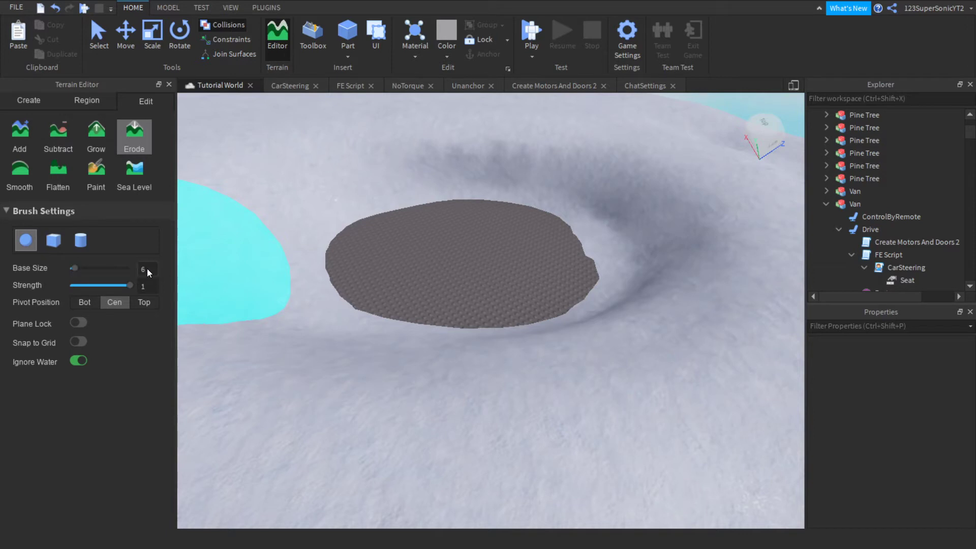
text(1)
key(Return)
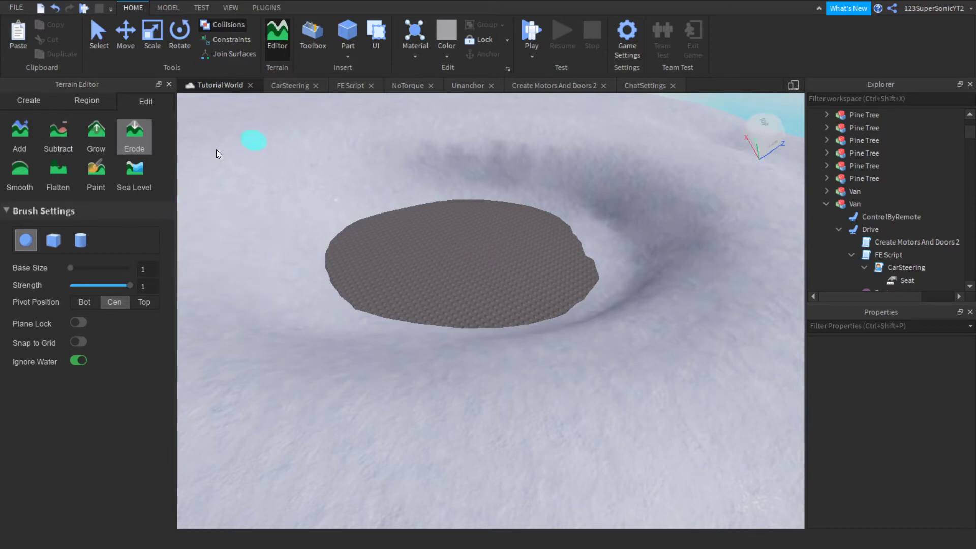
- Set up the Add tool with the Water material and a base size of 1
click(88, 101)
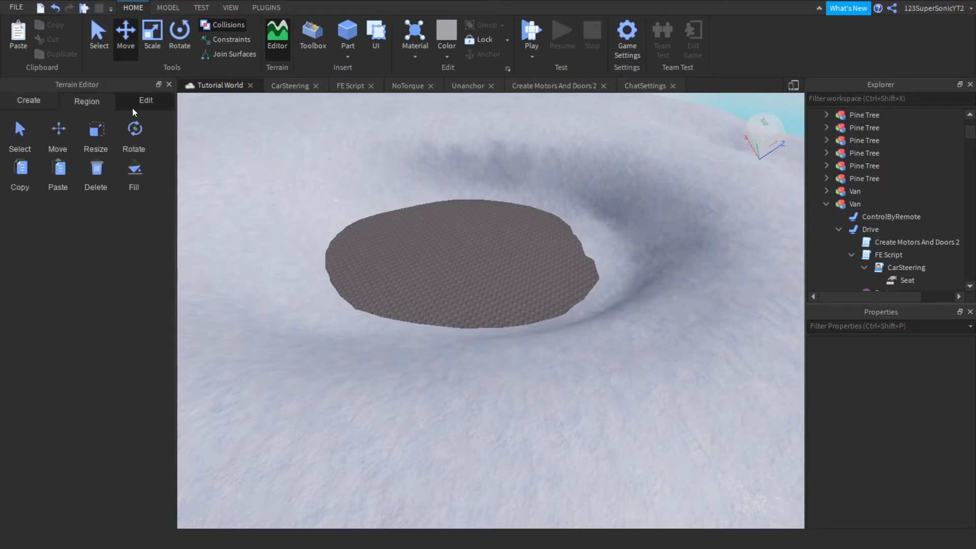
click(153, 100)
click(32, 138)
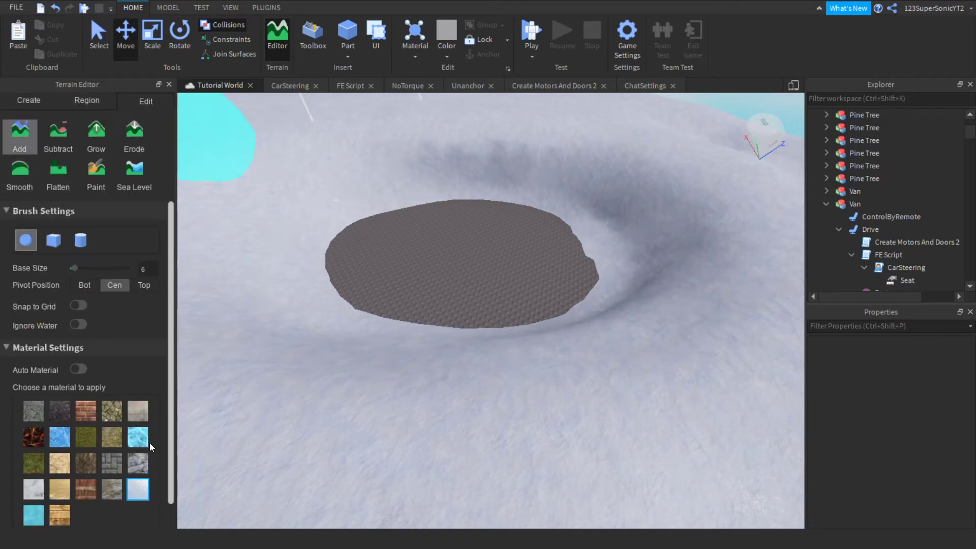
click(145, 436)
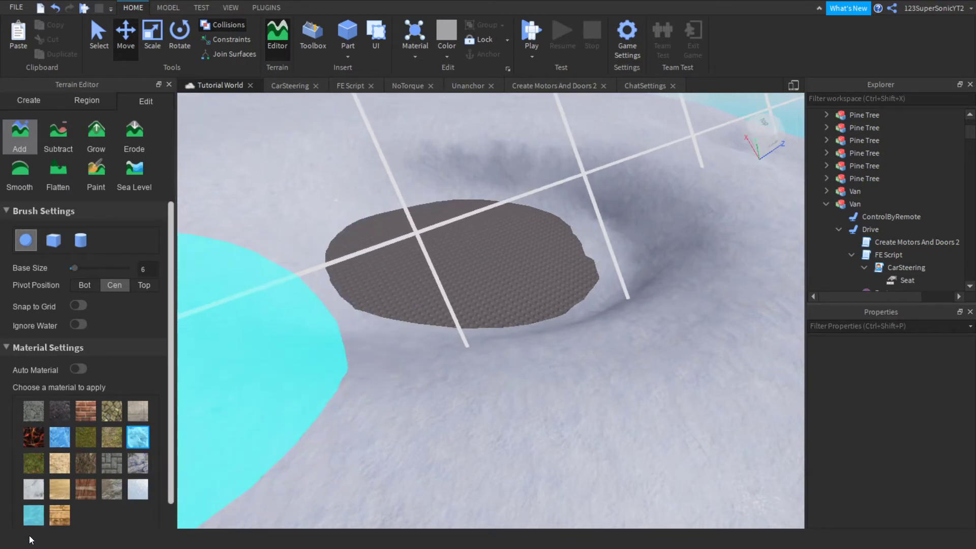
click(32, 521)
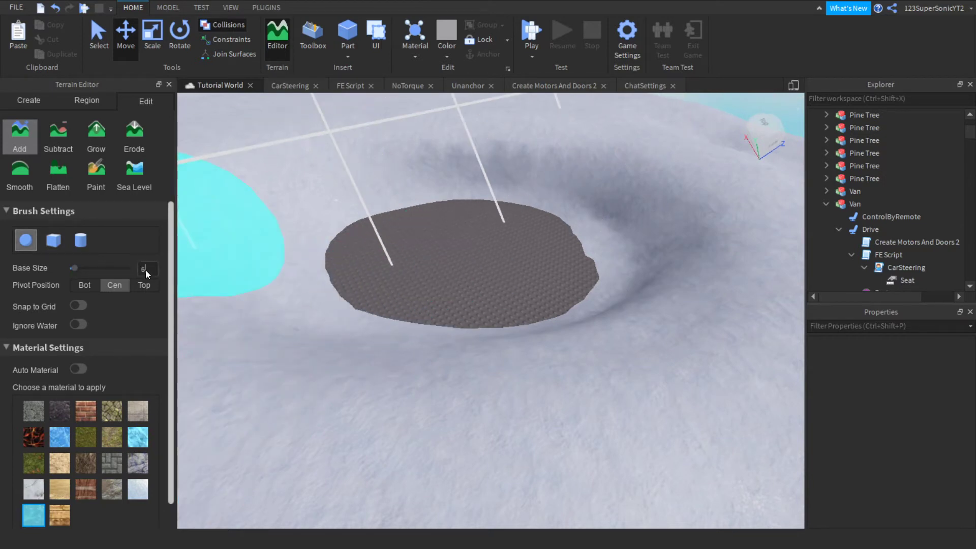
text(1)
key(Return)
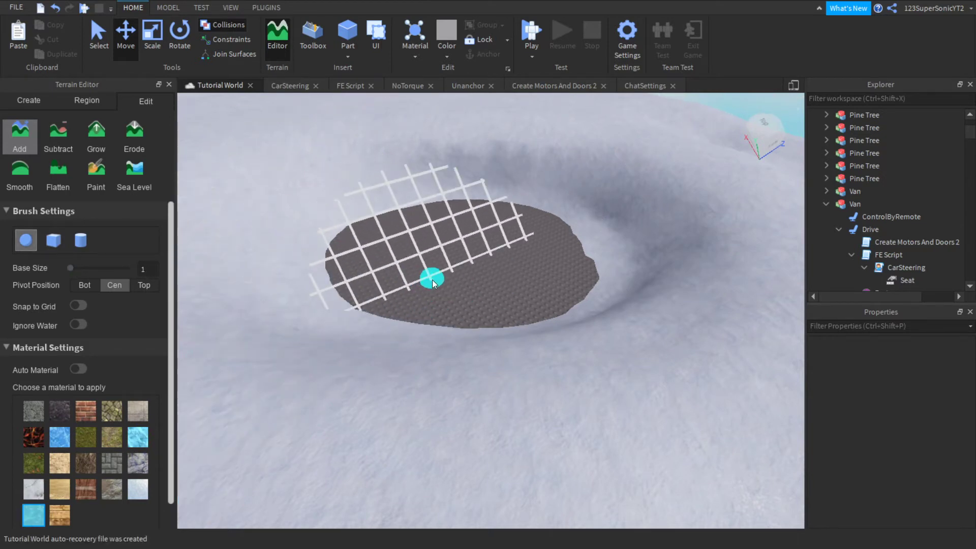
- Fill the eroded hole in the snow with Water terrain
key(w)
right_drag(432, 279, 432, 280)
key(s)
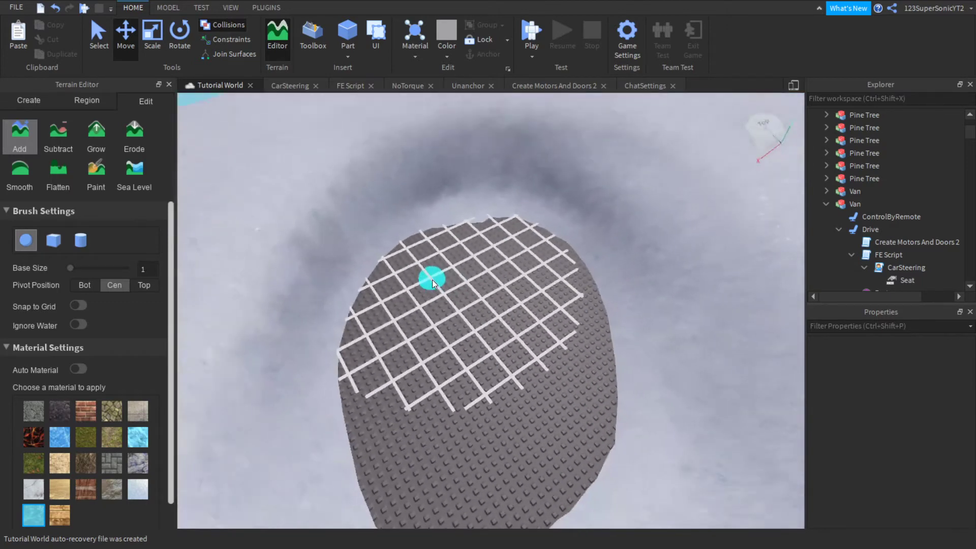
mouse_move(452, 239)
mouse_down()
mouse_move(423, 237)
mouse_move(357, 307)
mouse_move(544, 344)
mouse_move(378, 382)
mouse_move(668, 393)
mouse_move(383, 347)
mouse_move(641, 386)
mouse_move(616, 386)
mouse_up()
- Inspect the water pool in the snow mass from farther away and up close
key(w)
right_drag(617, 386, 617, 386)
key(s)
key(s)
key(d)
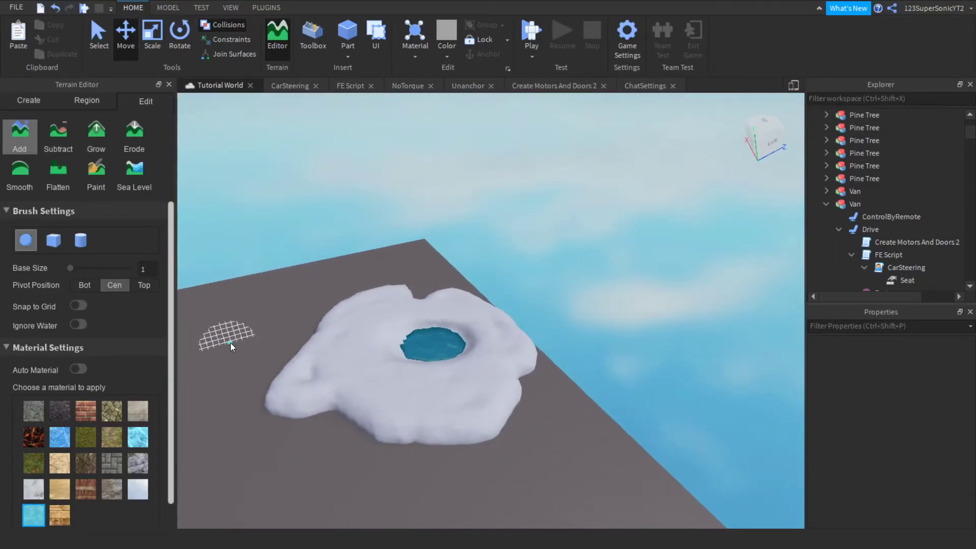
key(w)
key(w)
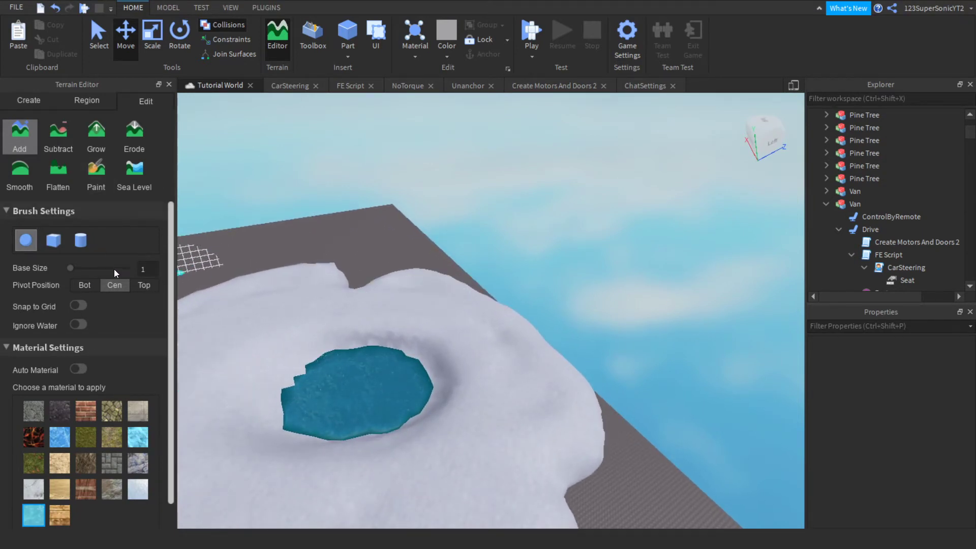
- Set the Add brush's base size to 6 and brush a Rock mound onto an empty area of the baseplate
text(6)
key(Return)
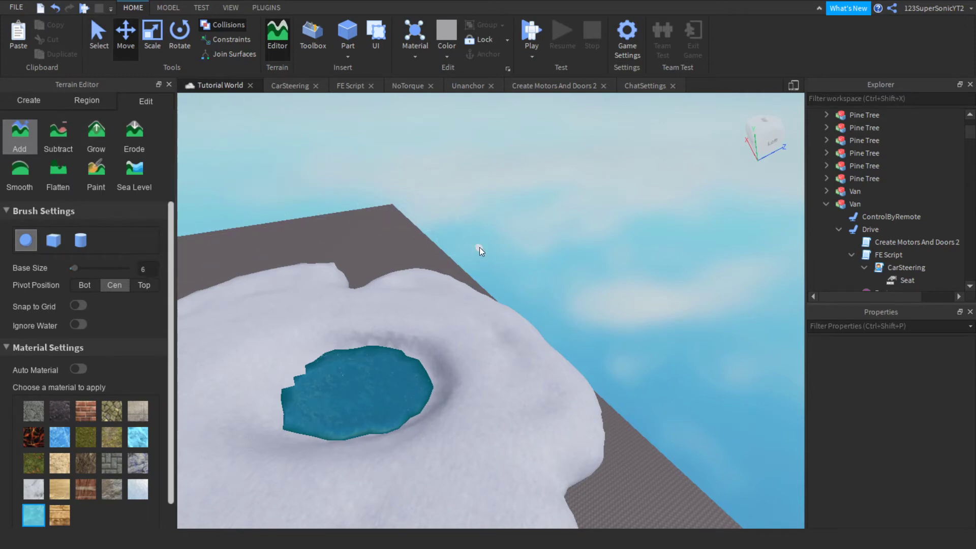
right_drag(480, 248, 480, 249)
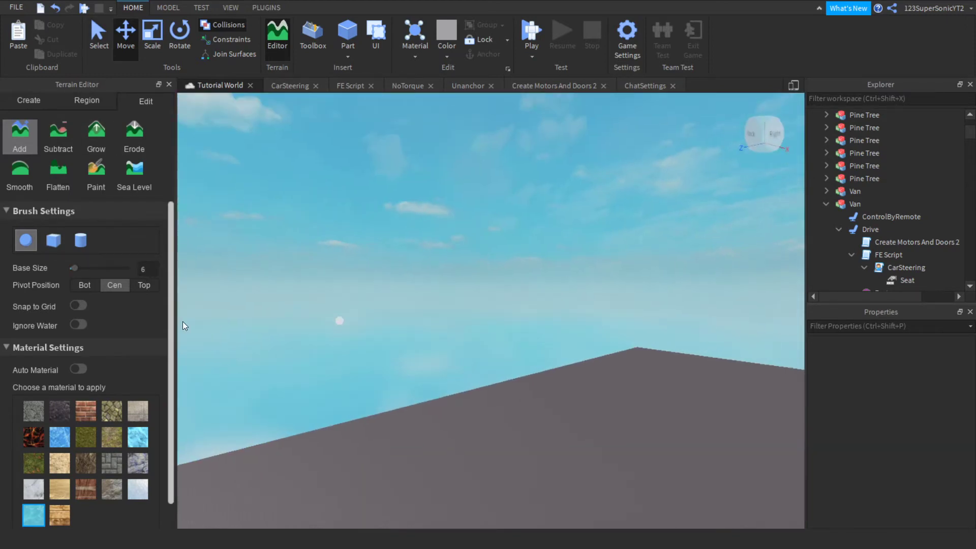
click(16, 177)
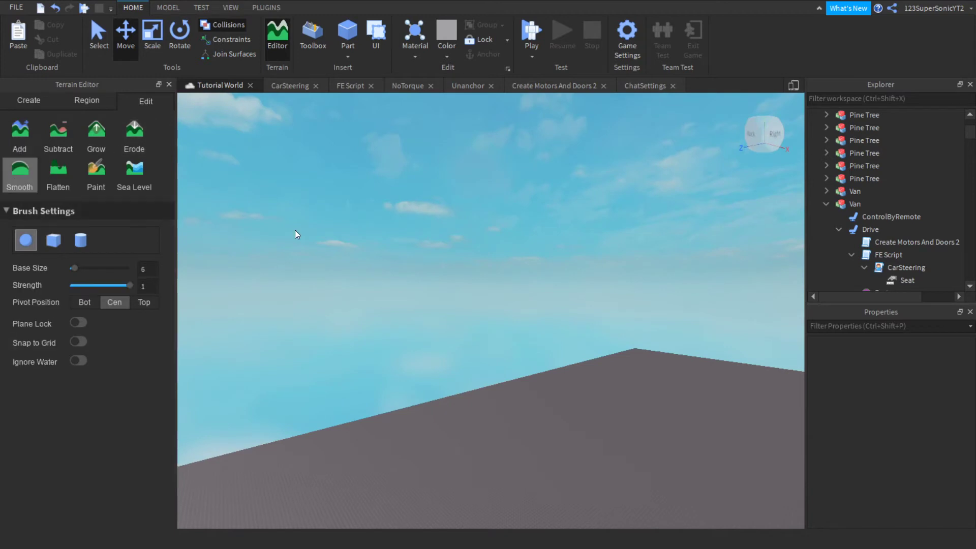
click(21, 138)
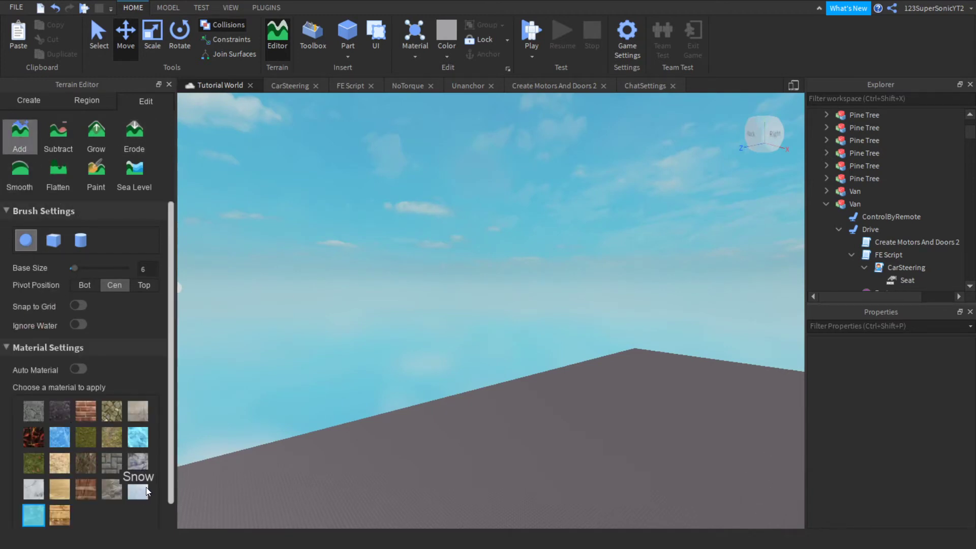
click(138, 463)
right_drag(384, 427, 383, 427)
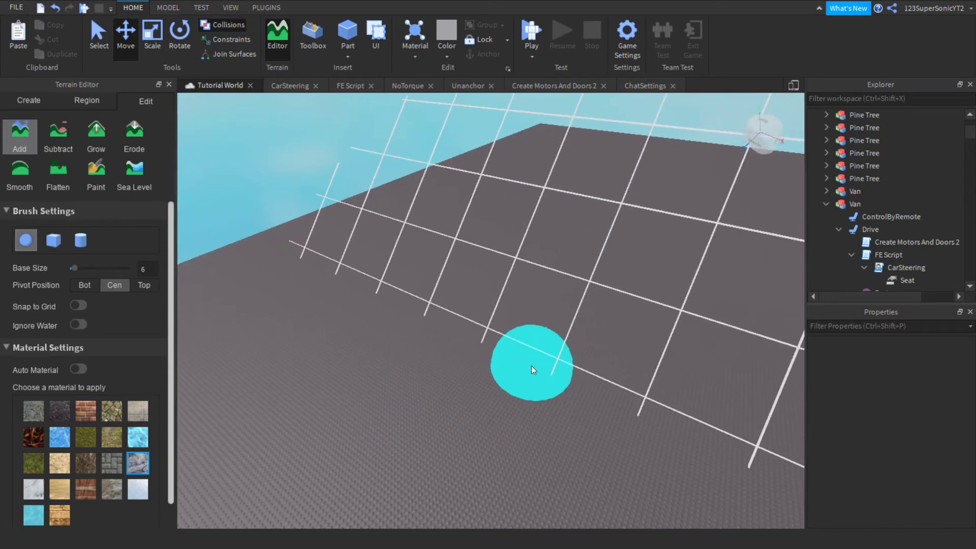
mouse_move(532, 365)
mouse_down()
mouse_move(479, 352)
mouse_move(442, 404)
mouse_move(292, 449)
mouse_up()
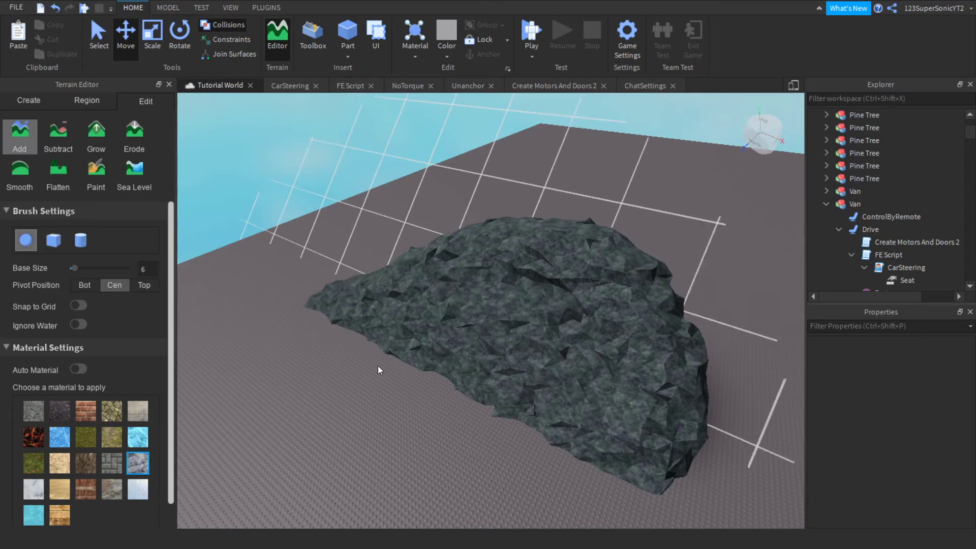
- Brush an extra Rock ridge onto the mound and soften it with the Smooth tool at base size 6
right_drag(419, 355, 419, 355)
mouse_move(475, 154)
mouse_down()
mouse_move(425, 283)
mouse_move(480, 218)
mouse_move(414, 207)
mouse_move(563, 276)
mouse_move(516, 268)
mouse_move(563, 318)
mouse_move(501, 349)
mouse_move(403, 308)
mouse_move(294, 314)
mouse_move(423, 297)
mouse_move(436, 287)
mouse_up()
mouse_move(515, 228)
right_down()
mouse_move(507, 217)
mouse_move(533, 231)
right_up()
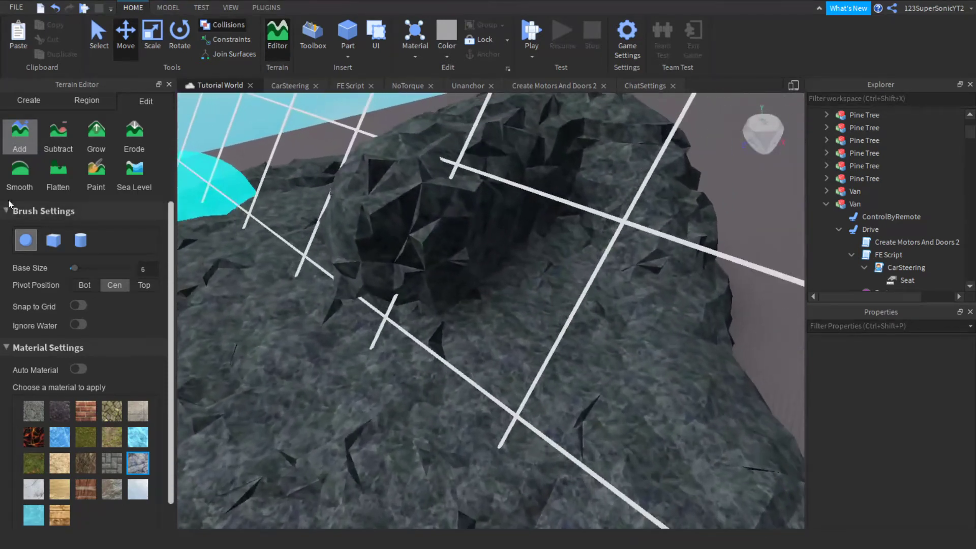
click(19, 173)
mouse_move(460, 198)
mouse_down()
mouse_move(392, 207)
mouse_move(458, 181)
mouse_move(444, 157)
mouse_move(414, 162)
mouse_move(474, 181)
mouse_move(449, 223)
mouse_move(516, 160)
mouse_move(496, 141)
mouse_move(529, 131)
mouse_move(456, 227)
mouse_move(395, 268)
mouse_move(488, 216)
mouse_move(598, 175)
mouse_move(560, 145)
mouse_move(530, 196)
mouse_move(559, 232)
mouse_move(573, 217)
mouse_up()
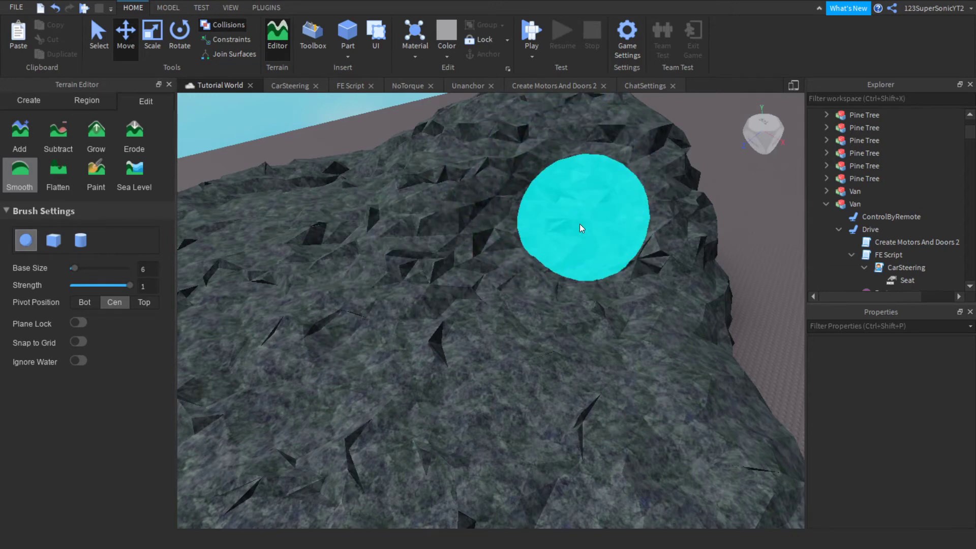
- Level the top and slopes of the Rock mound with the Flatten tool at base size 6 and strength 1
right_drag(580, 224, 580, 224)
key(w)
click(58, 173)
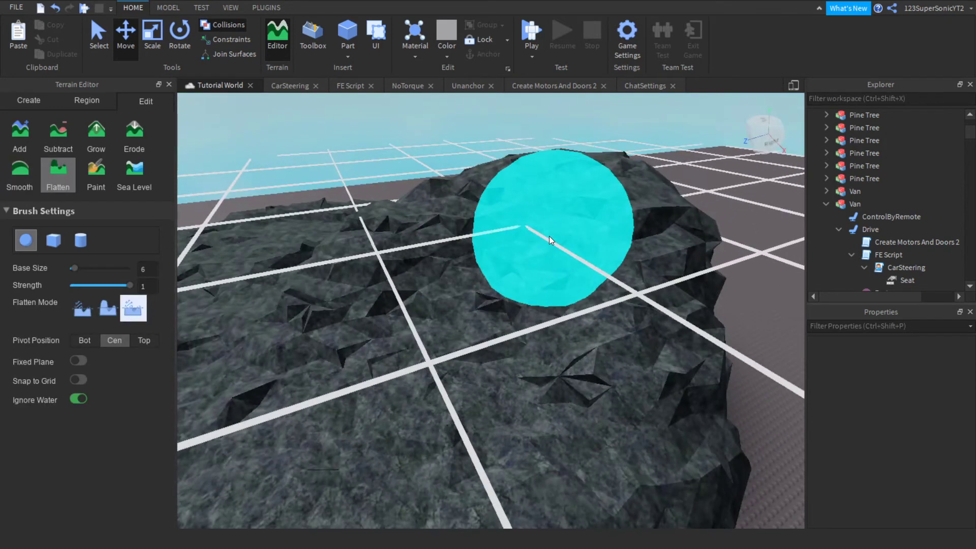
mouse_move(550, 236)
mouse_down()
mouse_move(502, 270)
mouse_move(470, 224)
mouse_move(583, 258)
mouse_move(272, 408)
mouse_move(556, 407)
mouse_move(361, 488)
mouse_move(532, 403)
mouse_up()
right_drag(532, 404, 532, 404)
key(s)
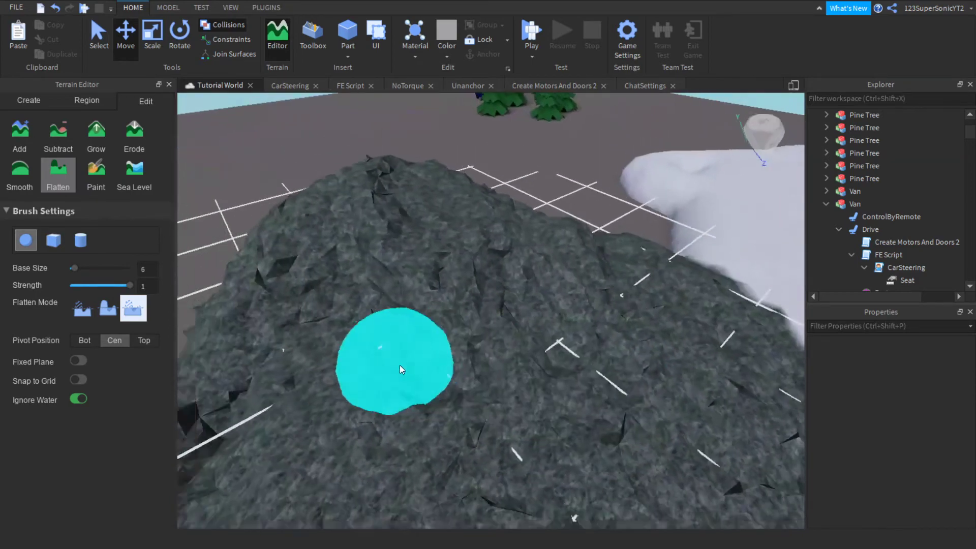
key(a)
mouse_move(442, 308)
mouse_down()
mouse_move(453, 334)
mouse_move(399, 303)
mouse_move(355, 337)
mouse_move(419, 252)
mouse_move(501, 310)
mouse_move(404, 270)
mouse_move(371, 334)
mouse_move(358, 327)
mouse_up()
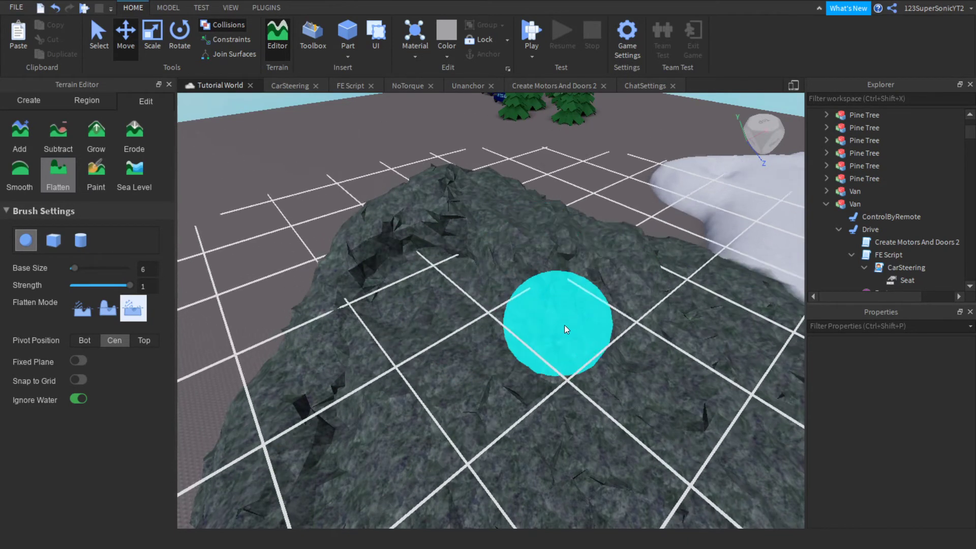
mouse_move(580, 334)
mouse_down()
mouse_move(435, 251)
mouse_move(434, 304)
mouse_move(424, 269)
mouse_up()
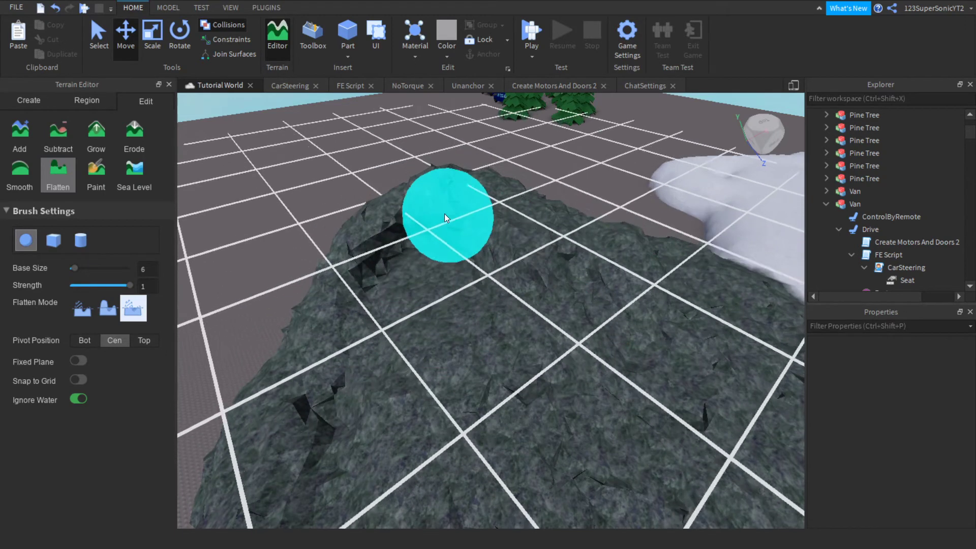
- Paint most of the Rock mound's upper surface with the Snow material using the Paint tool
click(83, 191)
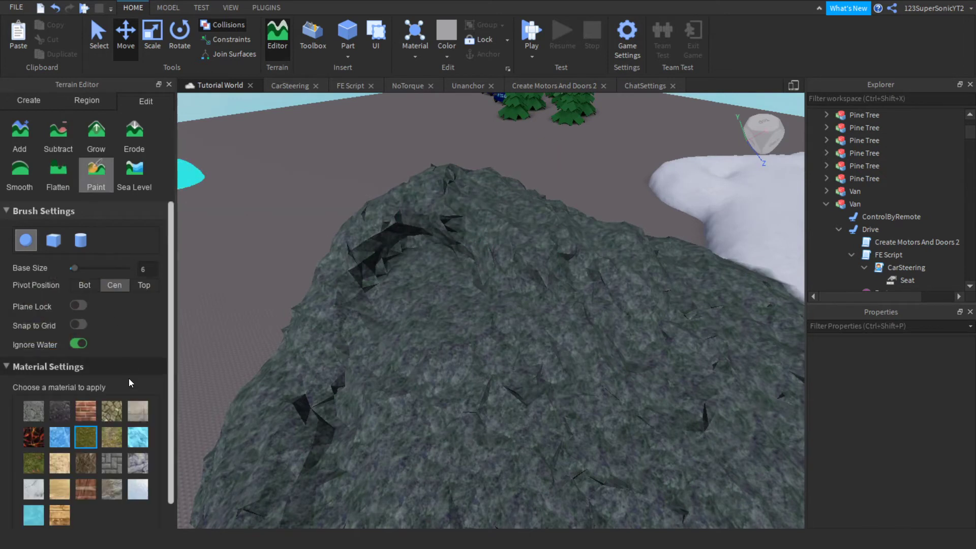
scroll(115, 475, down, 1)
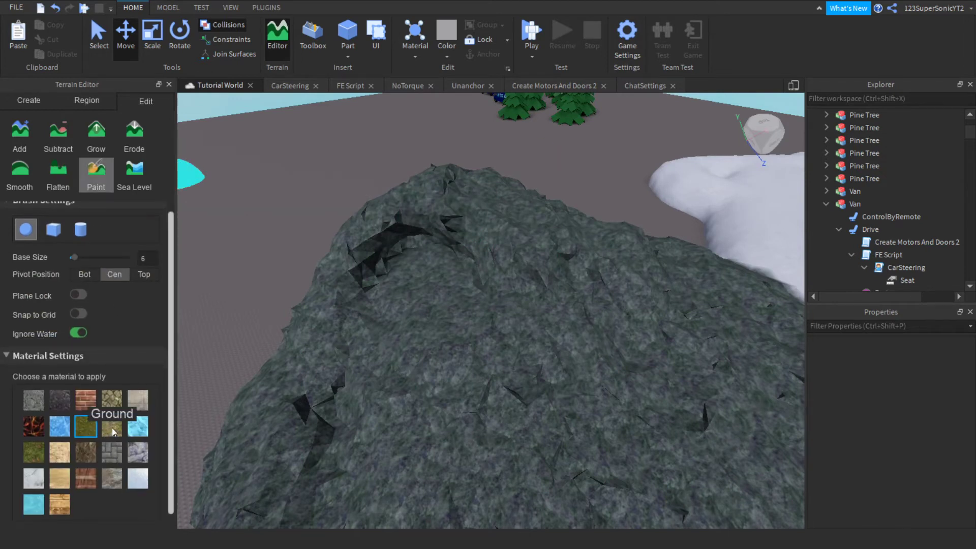
click(112, 429)
right_drag(625, 255, 625, 254)
key(s)
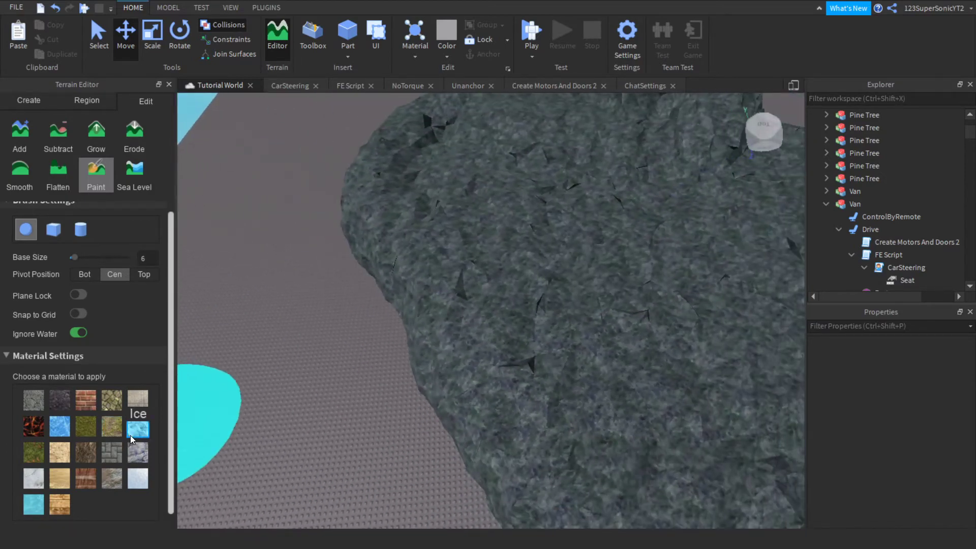
click(138, 483)
right_drag(527, 352, 528, 352)
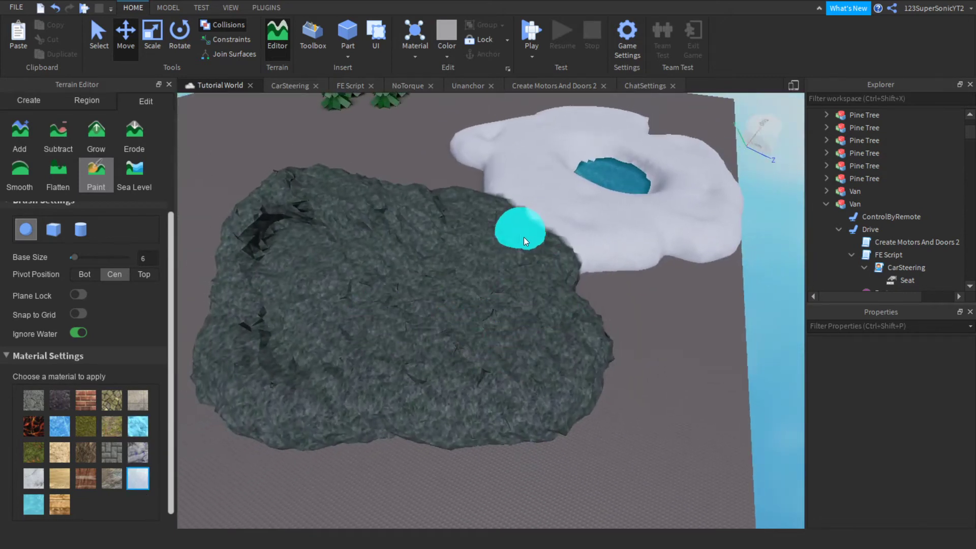
right_drag(606, 221, 606, 220)
key(w)
right_drag(603, 222, 601, 227)
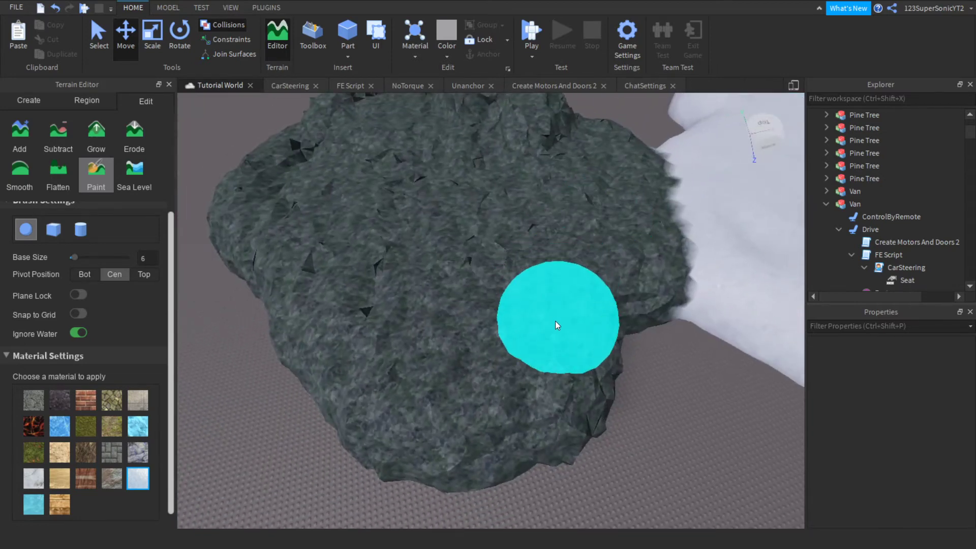
mouse_move(427, 356)
mouse_down()
mouse_move(535, 347)
mouse_move(435, 362)
mouse_move(392, 392)
mouse_move(404, 349)
mouse_move(427, 370)
mouse_move(575, 290)
mouse_move(375, 382)
mouse_move(464, 214)
mouse_move(249, 259)
mouse_move(584, 157)
mouse_move(475, 183)
mouse_move(337, 142)
mouse_move(384, 176)
mouse_up()
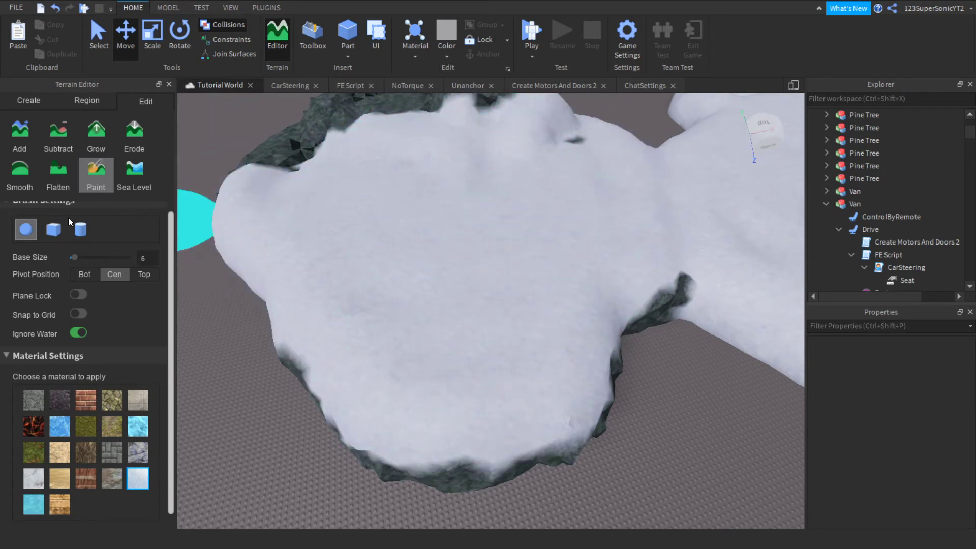
- Use the Sea Level tool to create a water volume of 1024 × 256 × 1024 at Y -132 around the baseplate
click(134, 172)
mouse_move(397, 239)
right_down()
mouse_move(384, 225)
mouse_move(396, 239)
right_up()
key(s)
key(s)
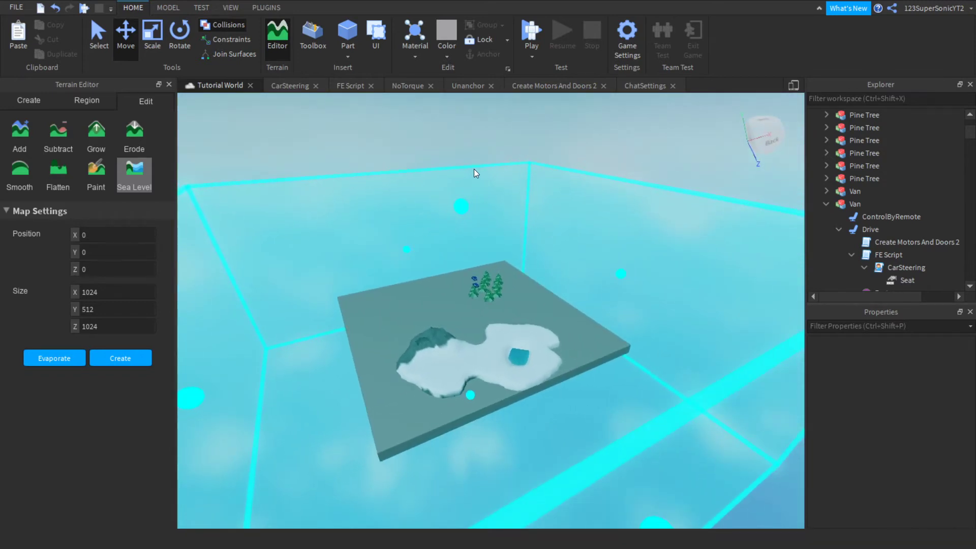
drag(455, 213, 478, 319)
click(114, 359)
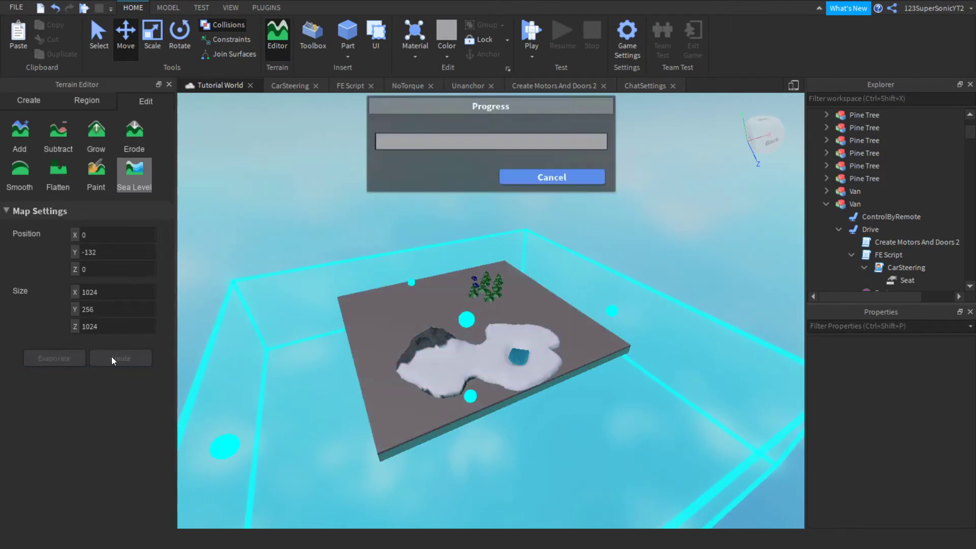
right_drag(520, 264, 520, 264)
- Undo the creation of the sea-level water
click(26, 100)
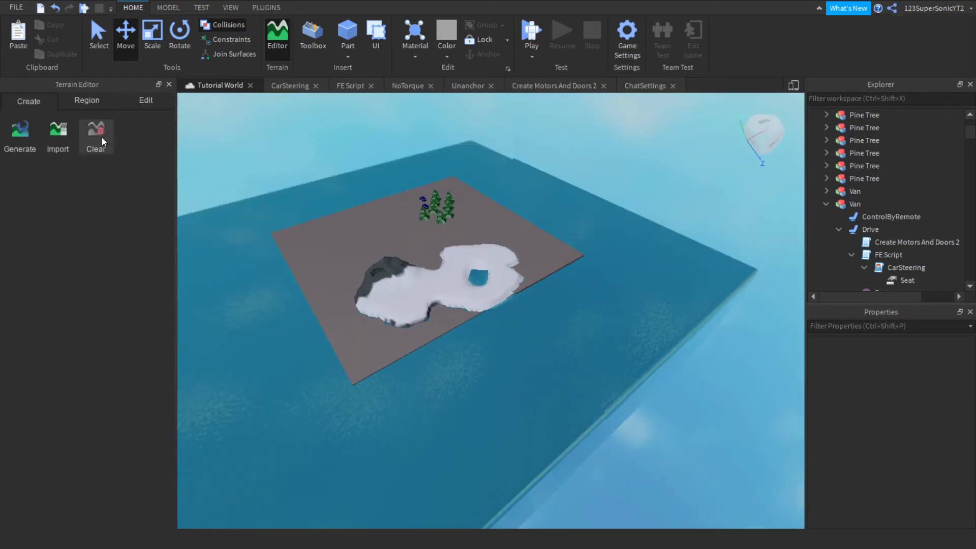
click(57, 15)
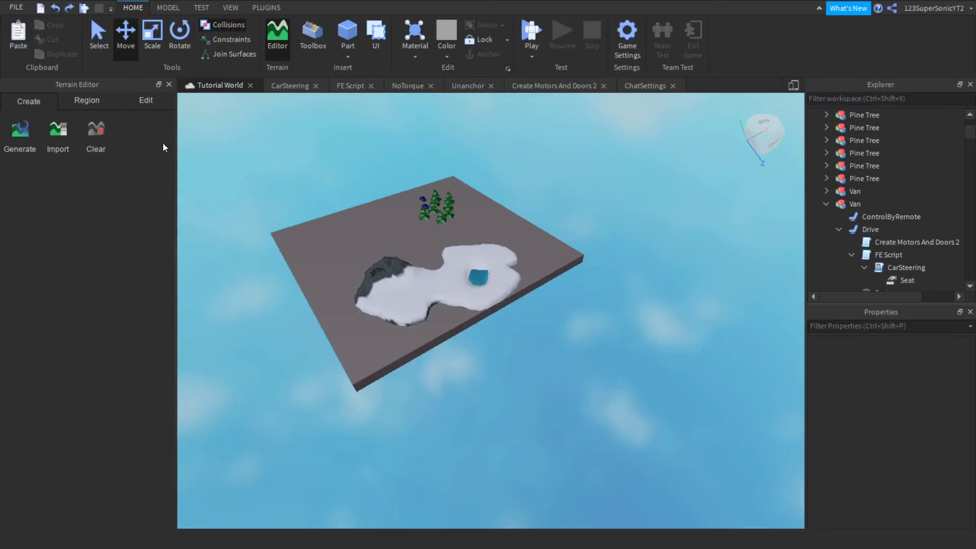
click(147, 101)
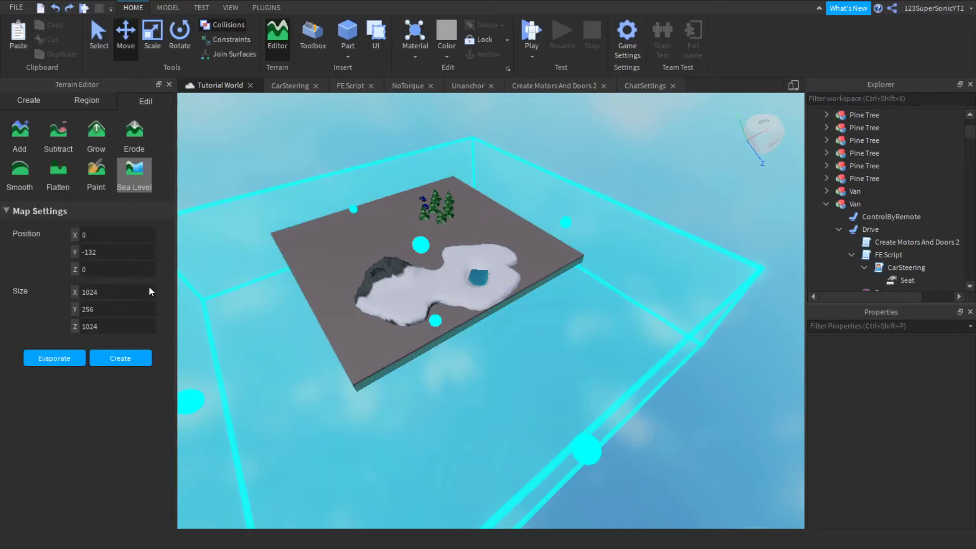
click(19, 134)
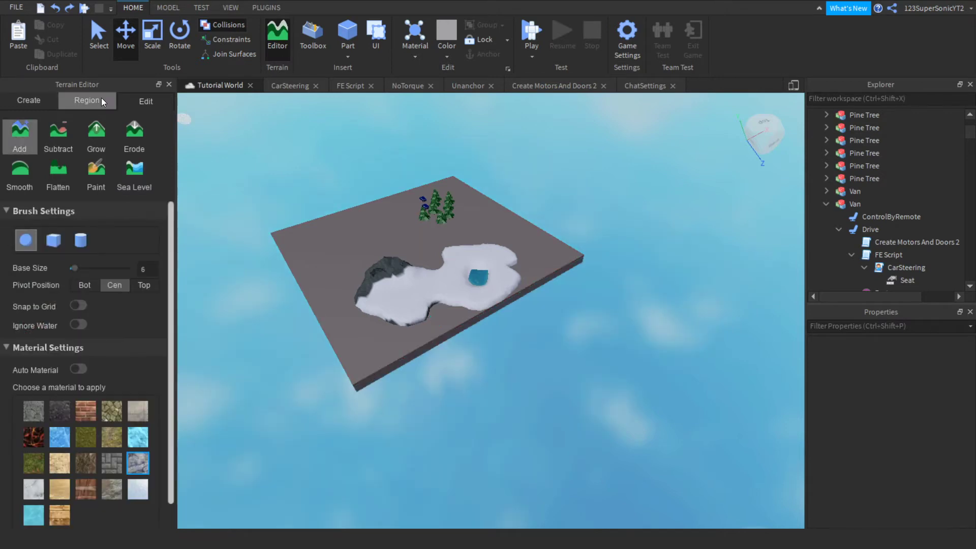
- Select a rectangular terrain region across the snow-painted Rock mound and lengthen it towards the near edge of the baseplate
click(103, 102)
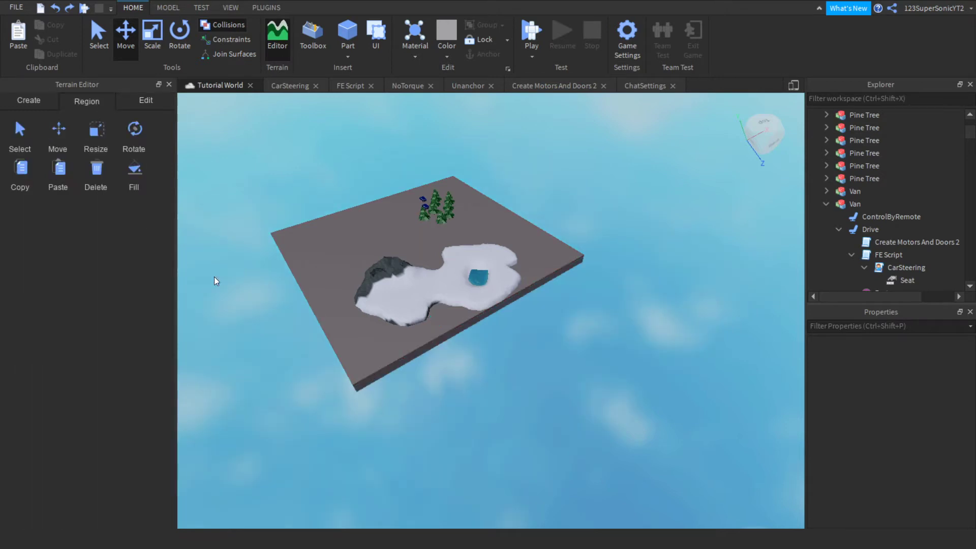
click(18, 132)
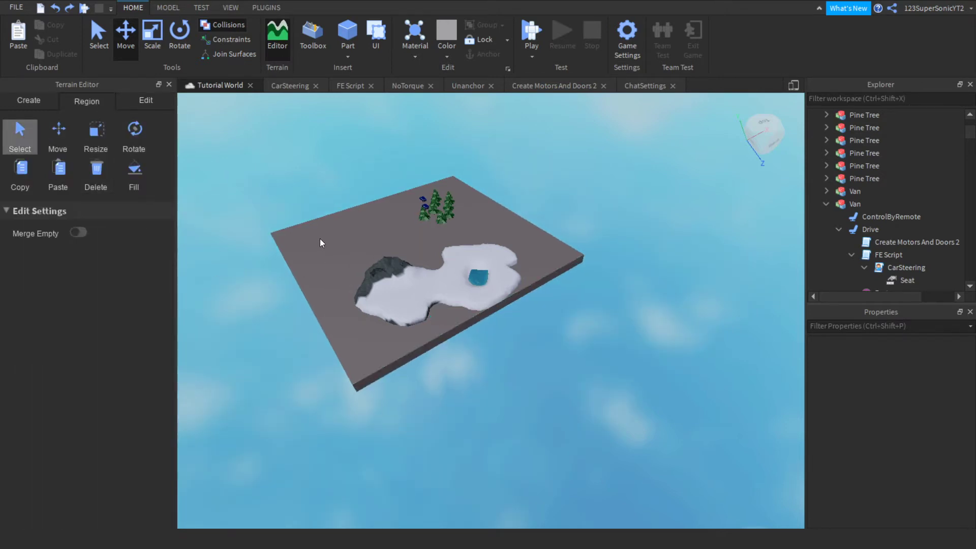
drag(321, 242, 467, 318)
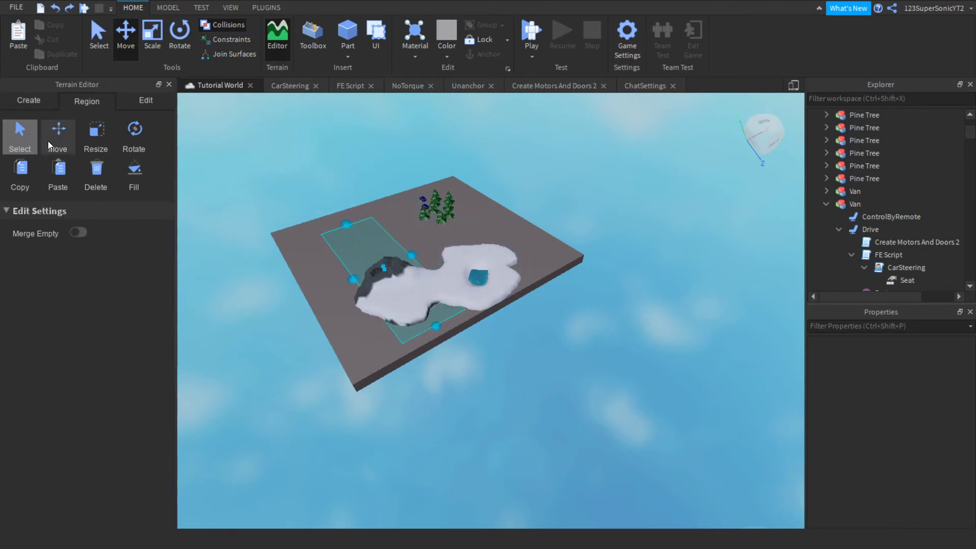
click(96, 133)
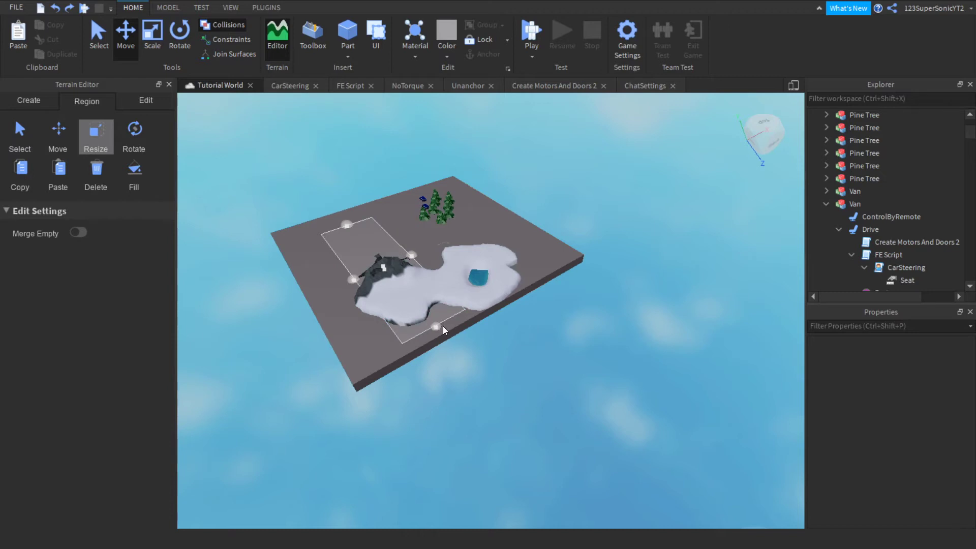
drag(438, 325, 441, 346)
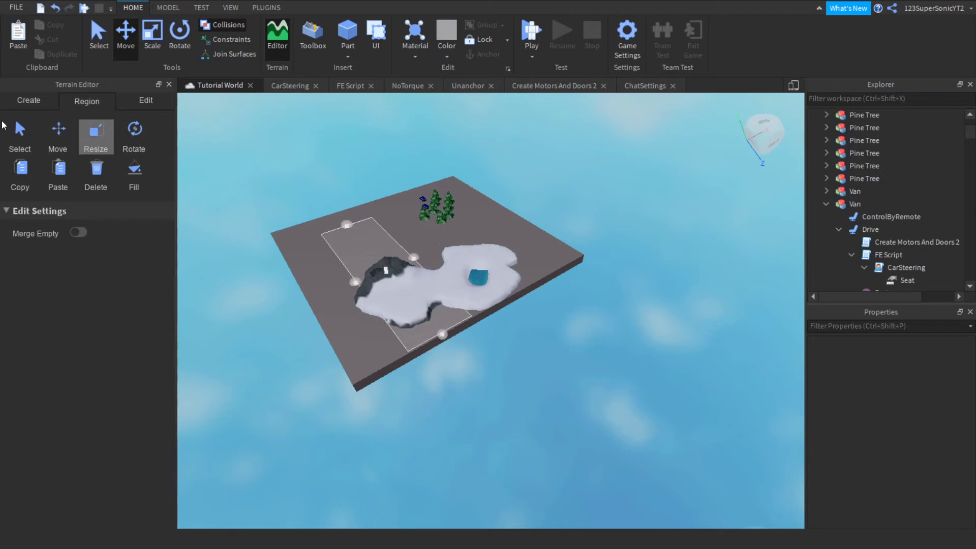
- Raise the selected region's height to enclose the mound, and move that terrain away from the snow mass with the pool
click(18, 138)
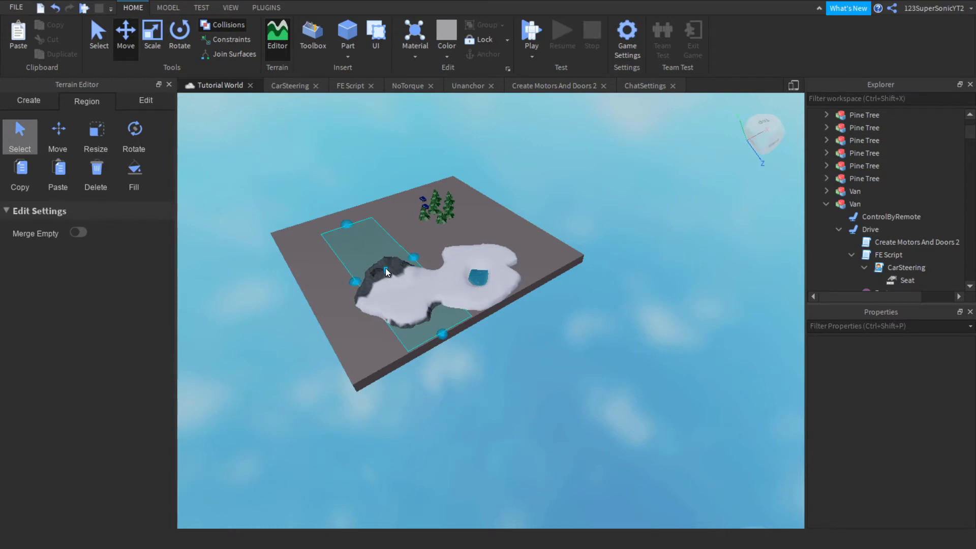
drag(386, 273, 388, 253)
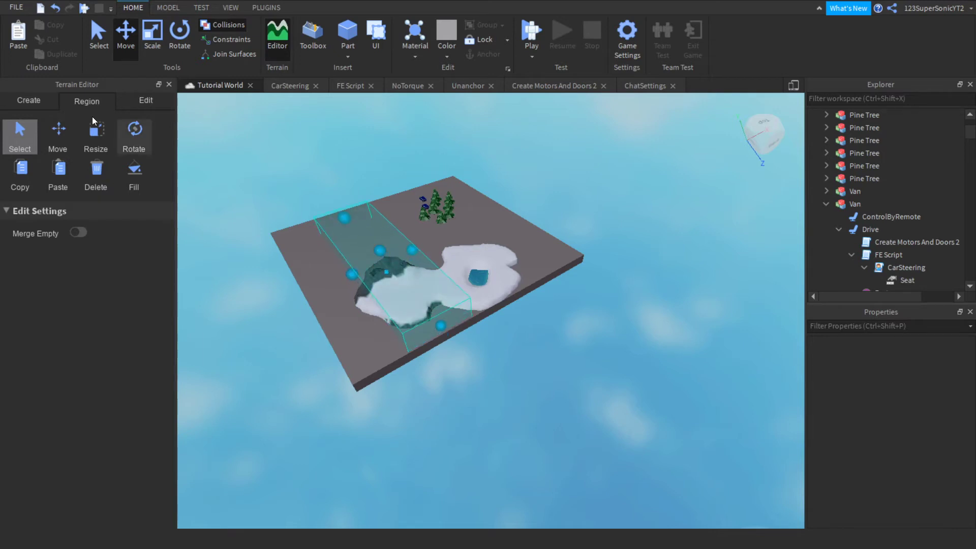
click(95, 134)
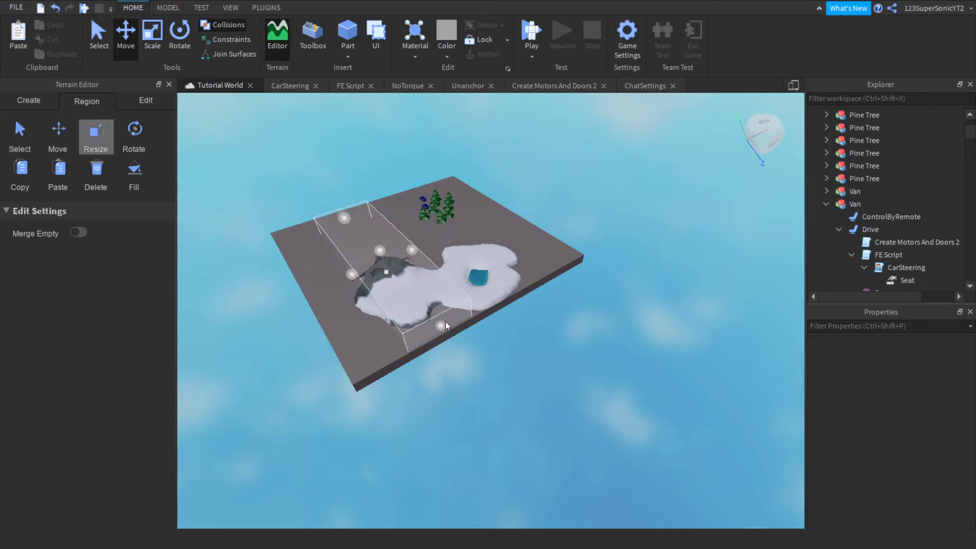
mouse_move(443, 327)
mouse_down()
mouse_move(382, 279)
mouse_move(442, 364)
mouse_move(442, 312)
mouse_move(451, 327)
mouse_up()
click(57, 133)
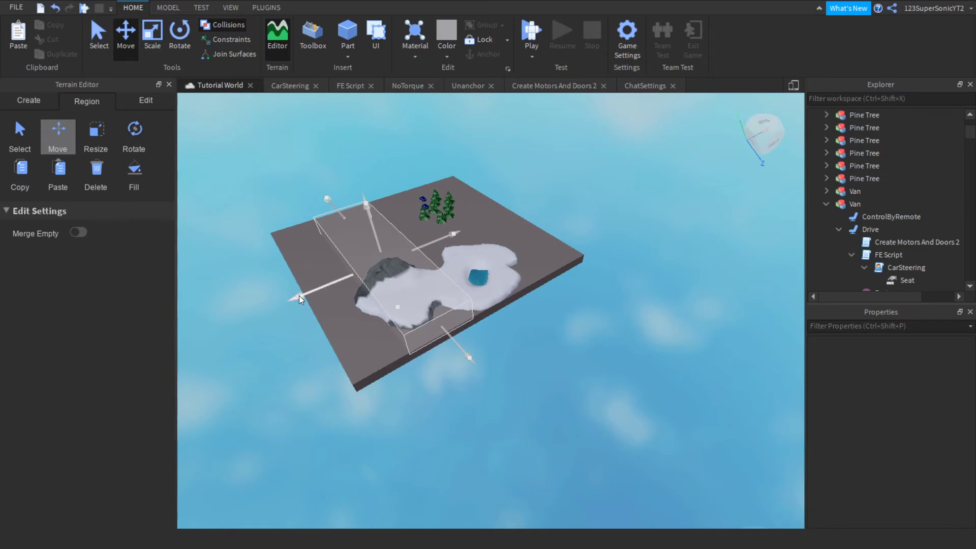
drag(300, 299, 258, 305)
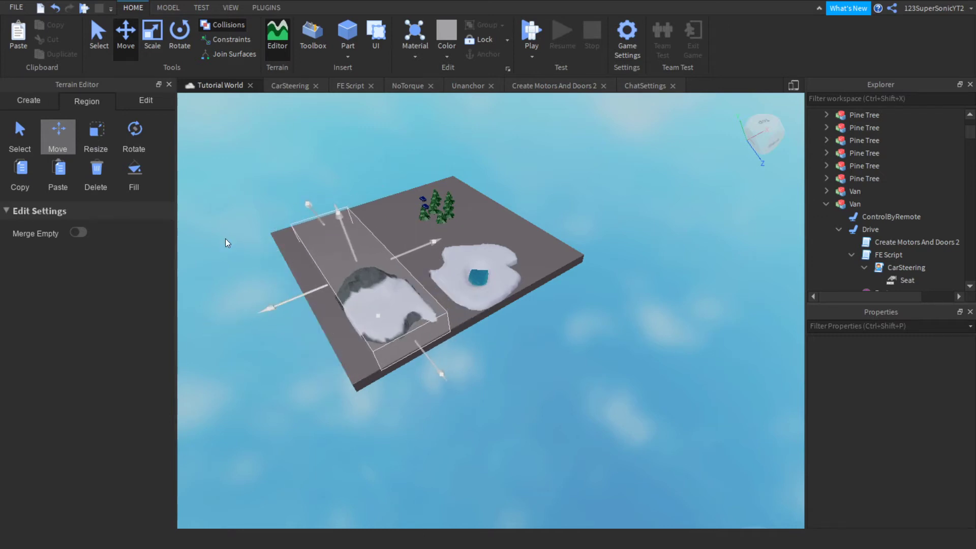
- Set the rotation snap increment to 0.1° and try to rotate the selected terrain region
click(124, 146)
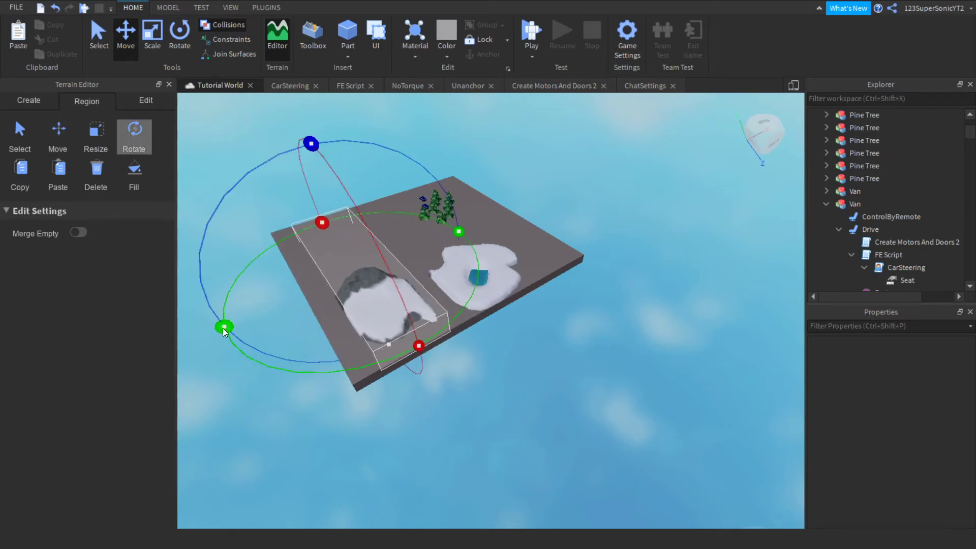
mouse_move(227, 329)
mouse_down()
mouse_move(320, 220)
mouse_move(251, 325)
mouse_move(222, 326)
mouse_up()
click(168, 7)
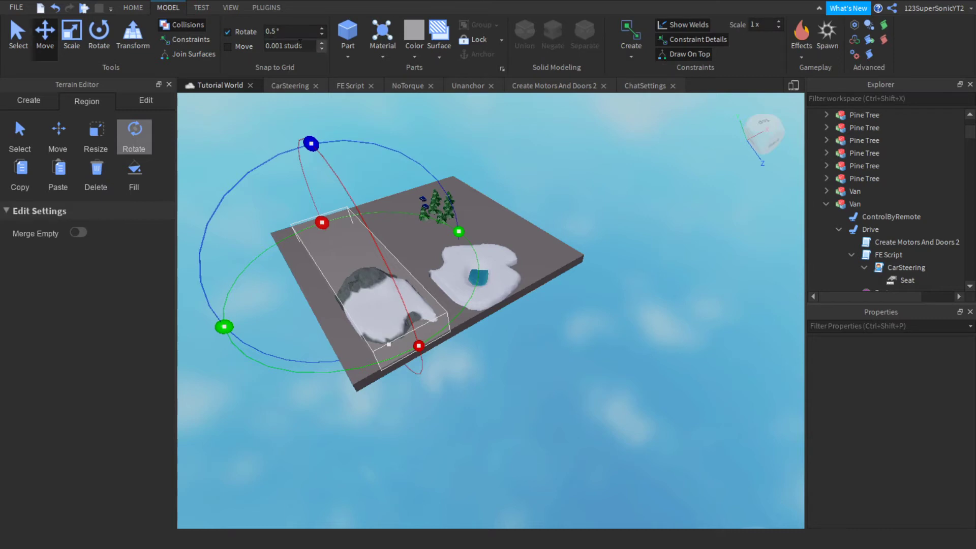
click(297, 29)
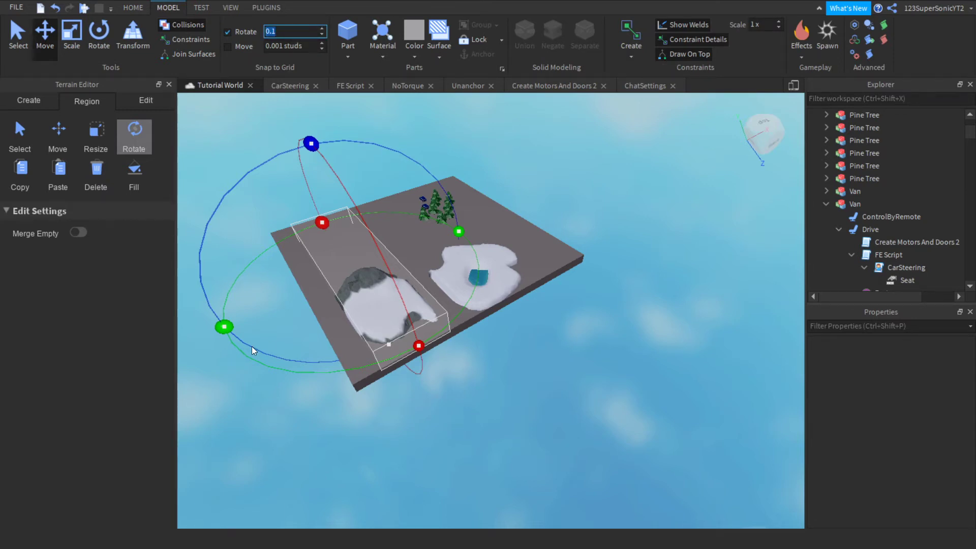
key(Return)
drag(259, 236, 174, 239)
- Widen the selected terrain region across the baseplate to cover most of the snow mass with the pool
right_drag(508, 352, 508, 351)
key(w)
key(d)
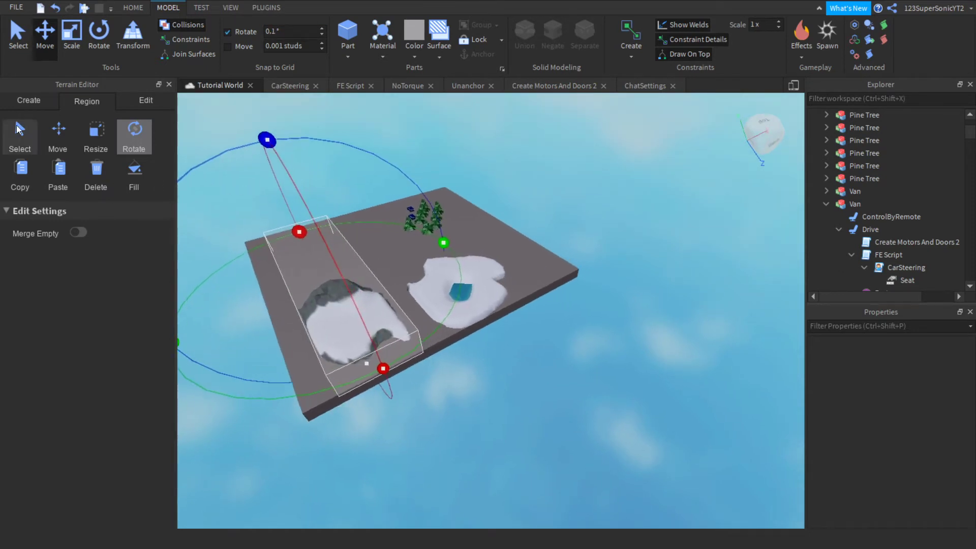
click(19, 136)
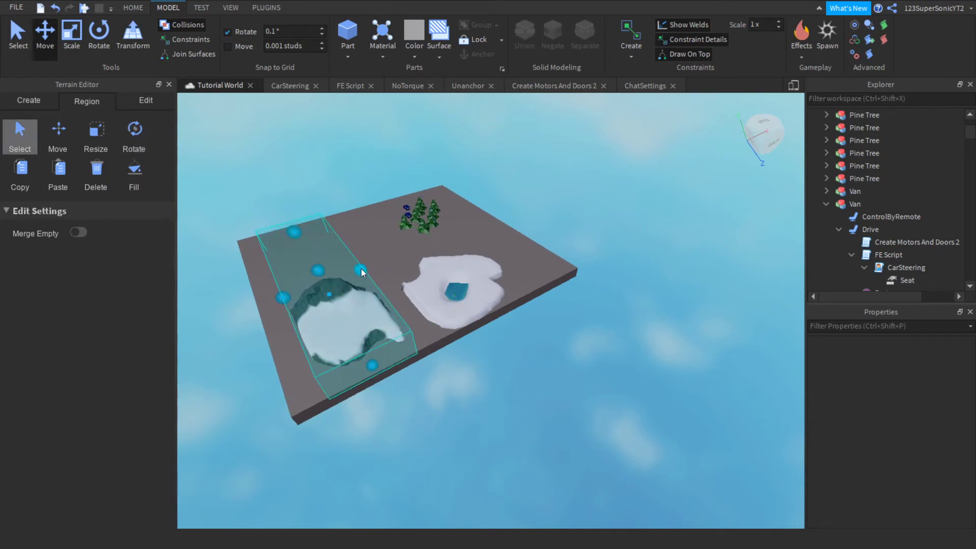
drag(361, 269, 438, 245)
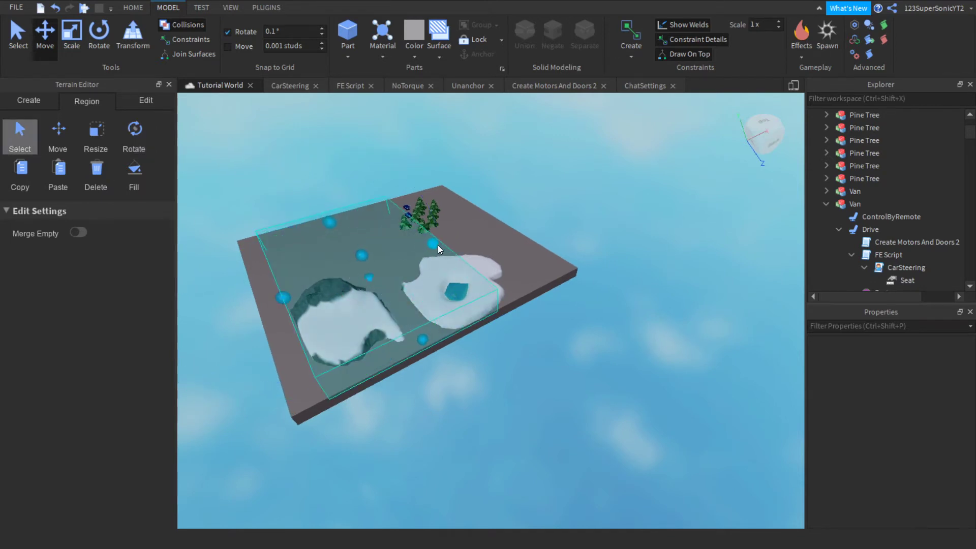
- Fill the selected terrain region with the ice material, and undo the fill
click(140, 175)
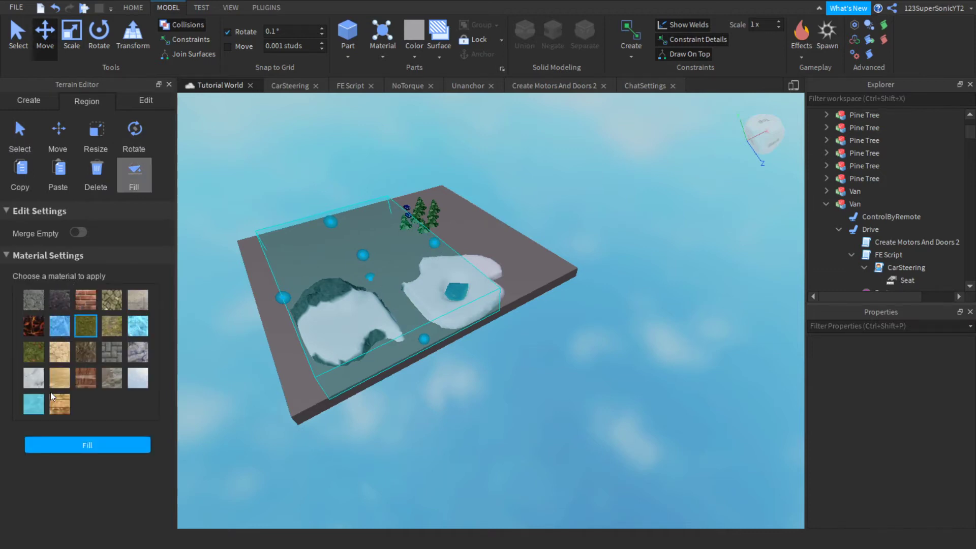
click(138, 325)
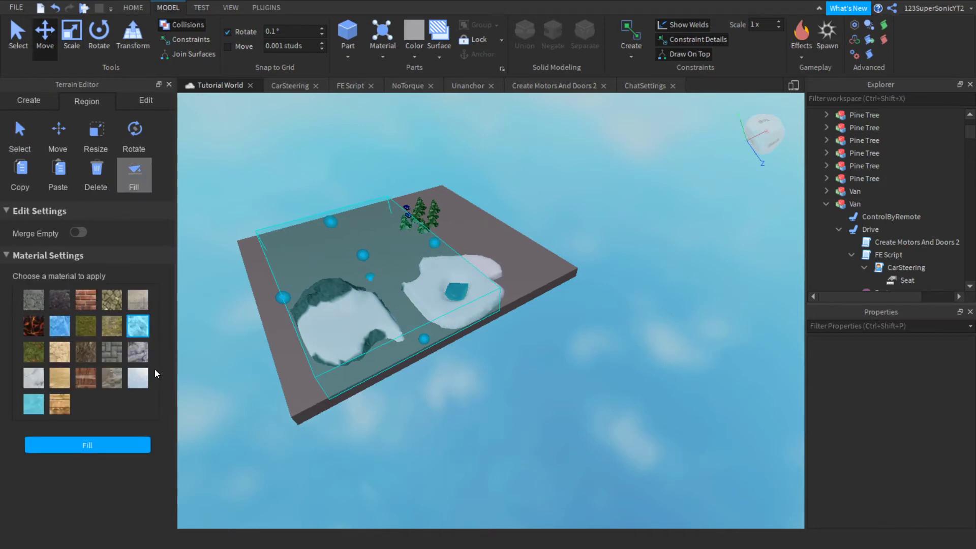
click(102, 445)
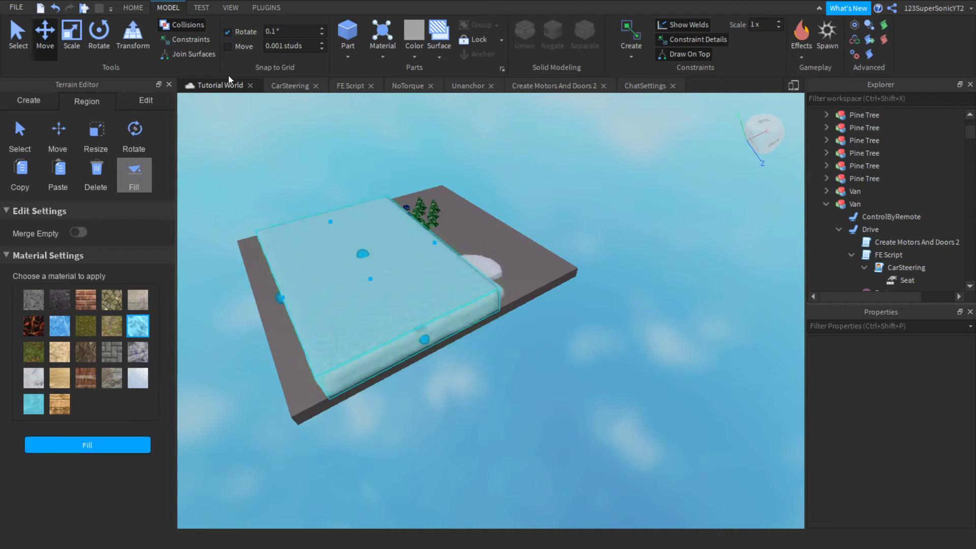
click(55, 8)
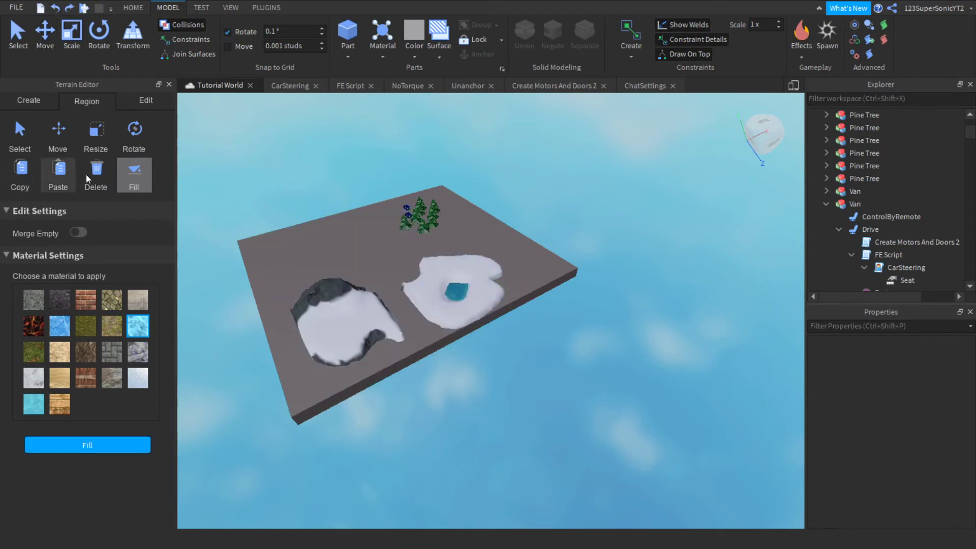
click(132, 183)
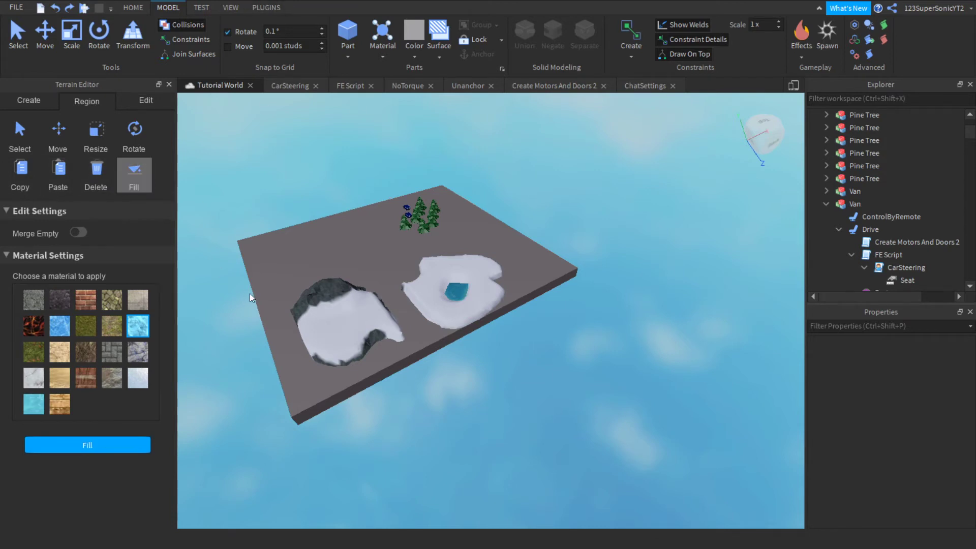
- Select a terrain region enclosing both snow masses, delete the terrain inside it, and close the Terrain Editor
click(20, 133)
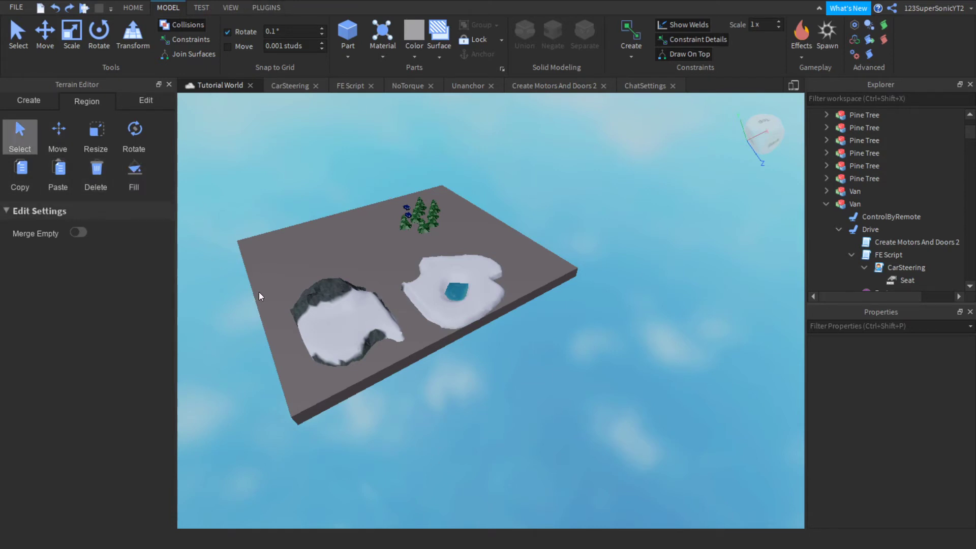
drag(263, 249, 443, 338)
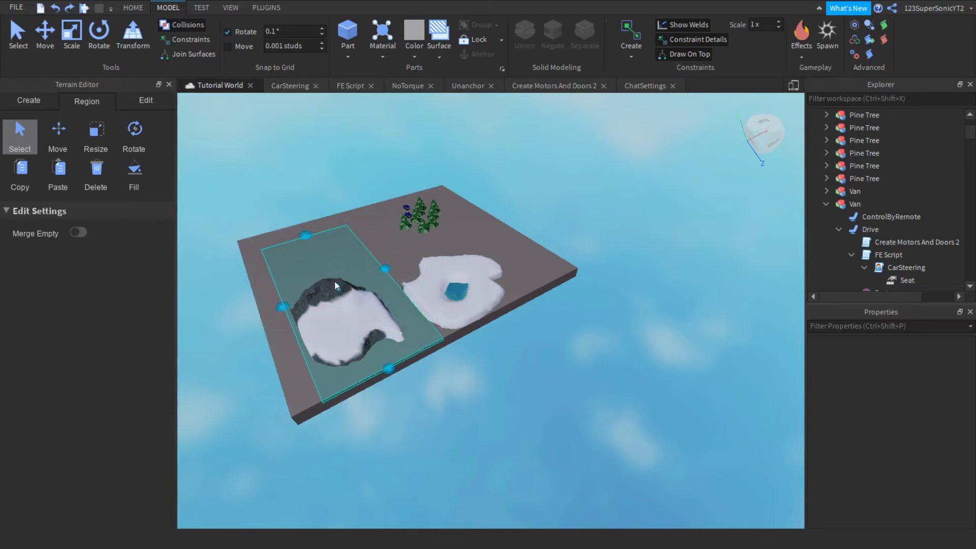
drag(334, 283, 499, 247)
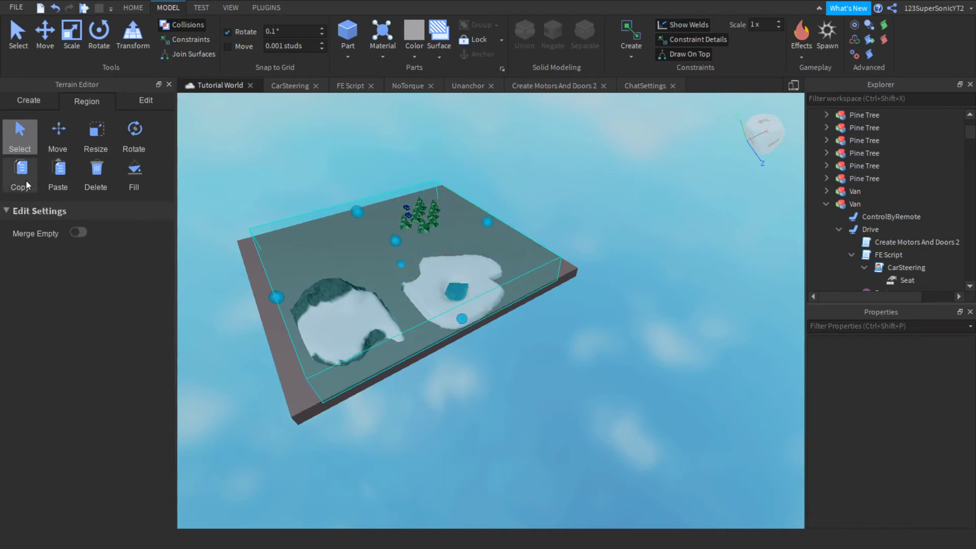
click(104, 181)
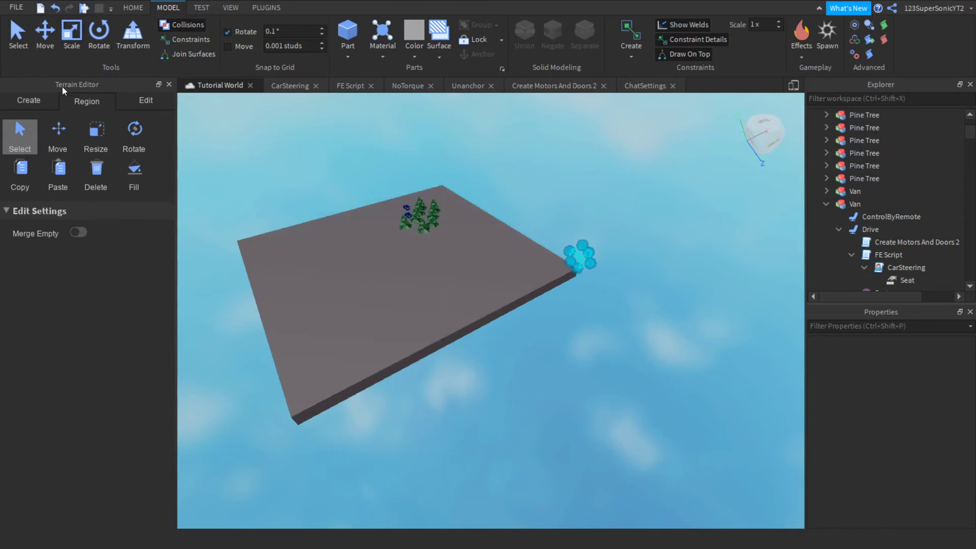
click(169, 86)
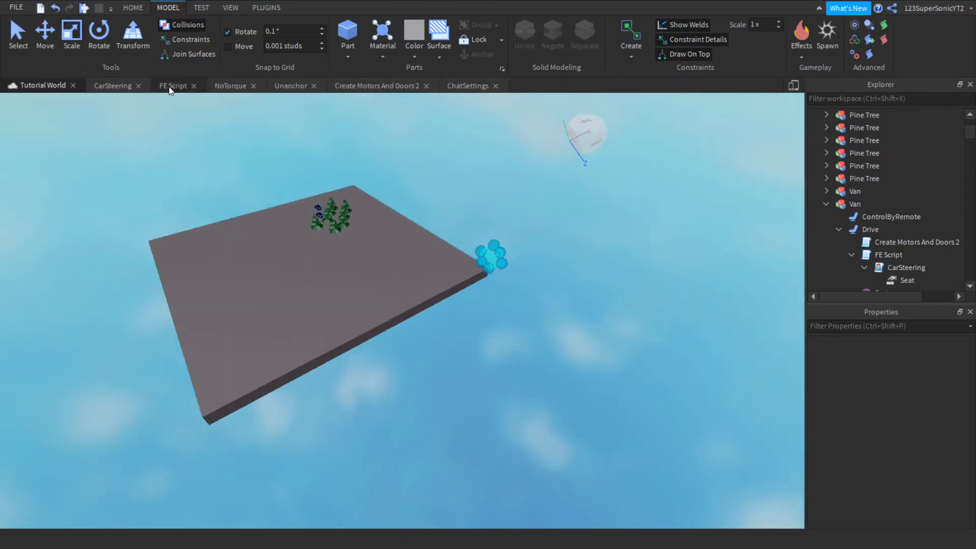
- Insert a block part on the bare baseplate and focus the view on it
right_click(410, 237)
click(398, 237)
click(520, 189)
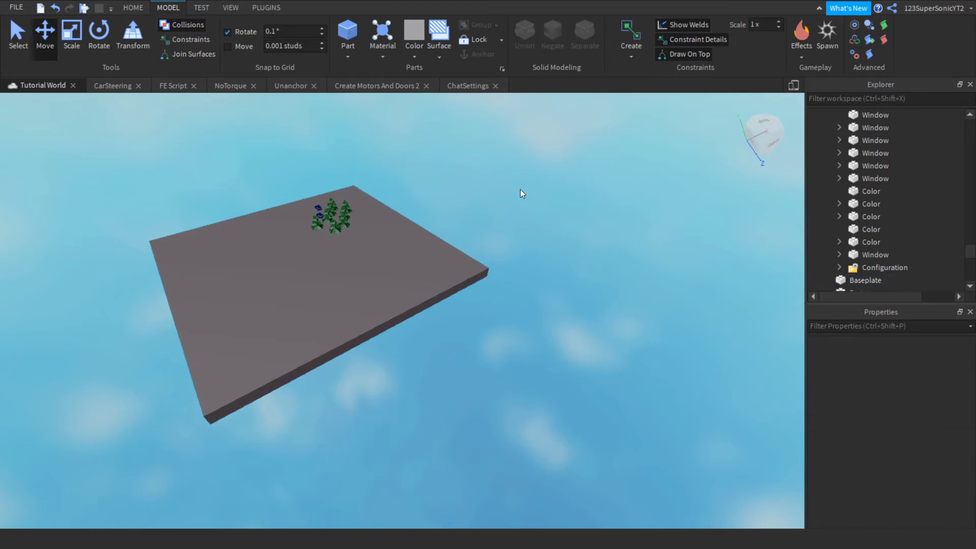
right_drag(521, 190, 520, 190)
key(w)
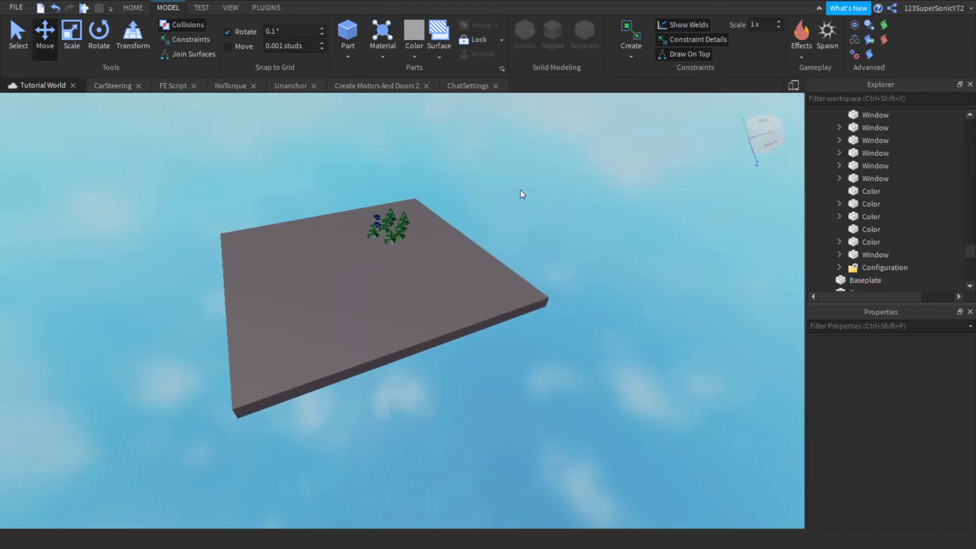
key(a)
key(w)
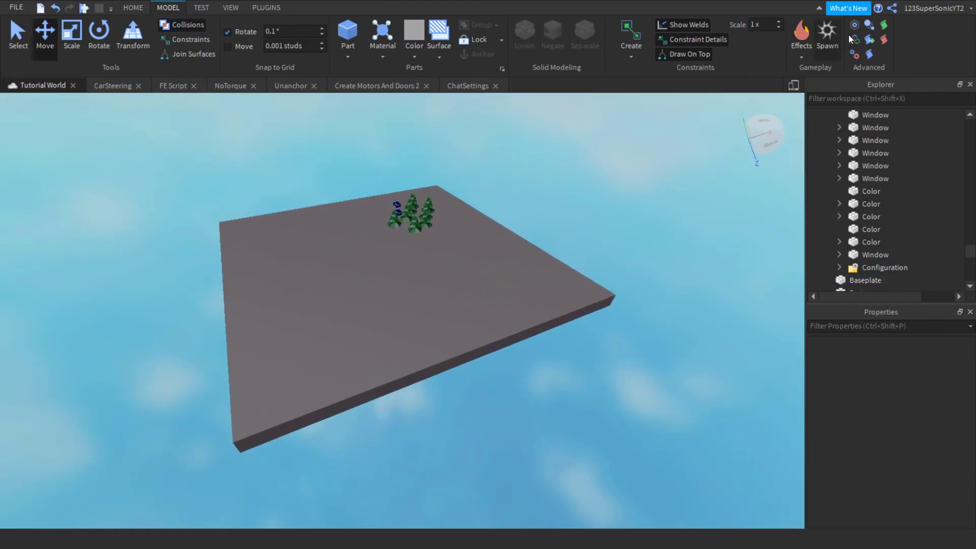
key(w)
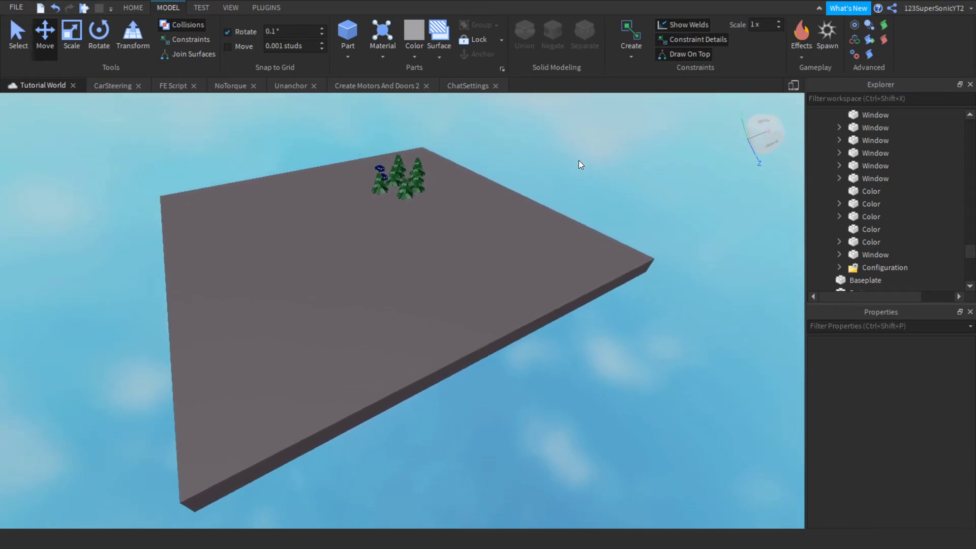
key(w)
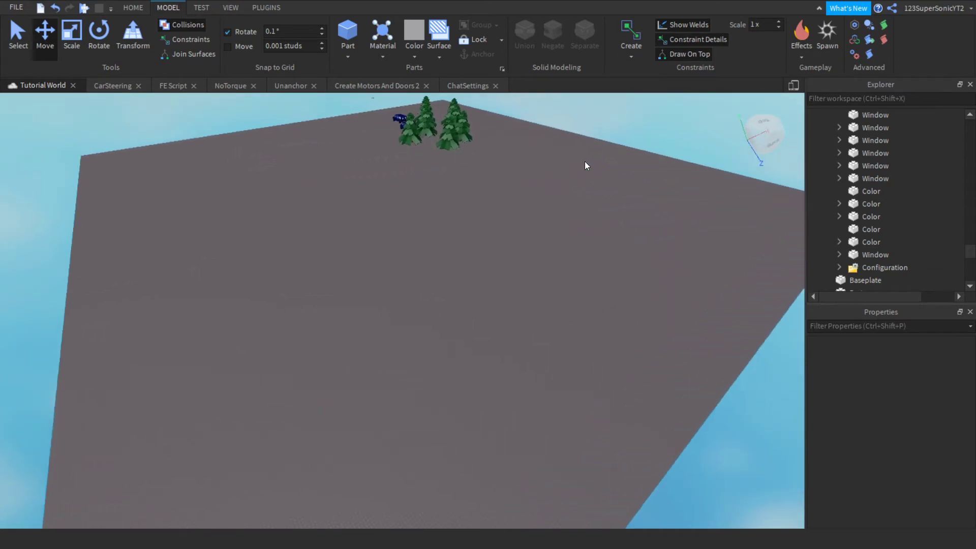
click(342, 61)
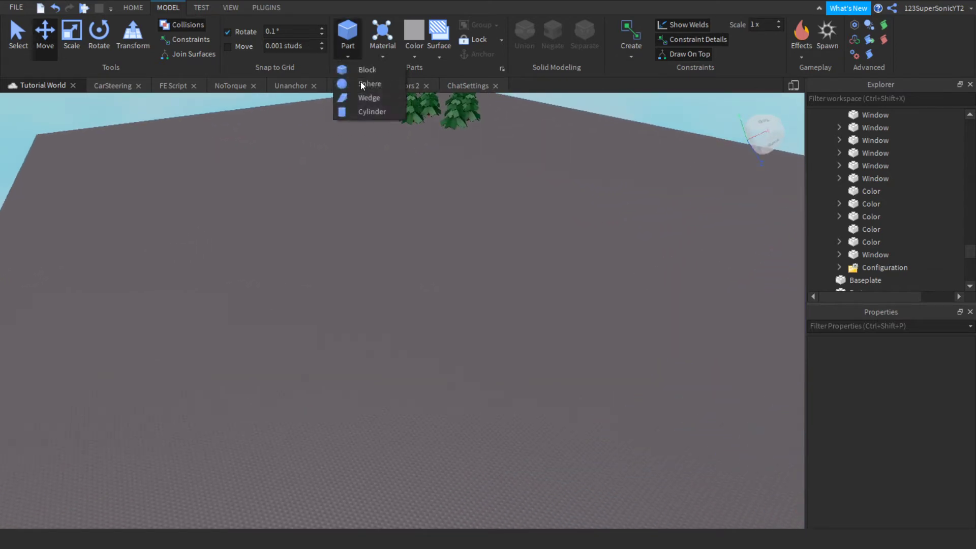
click(362, 70)
key(f)
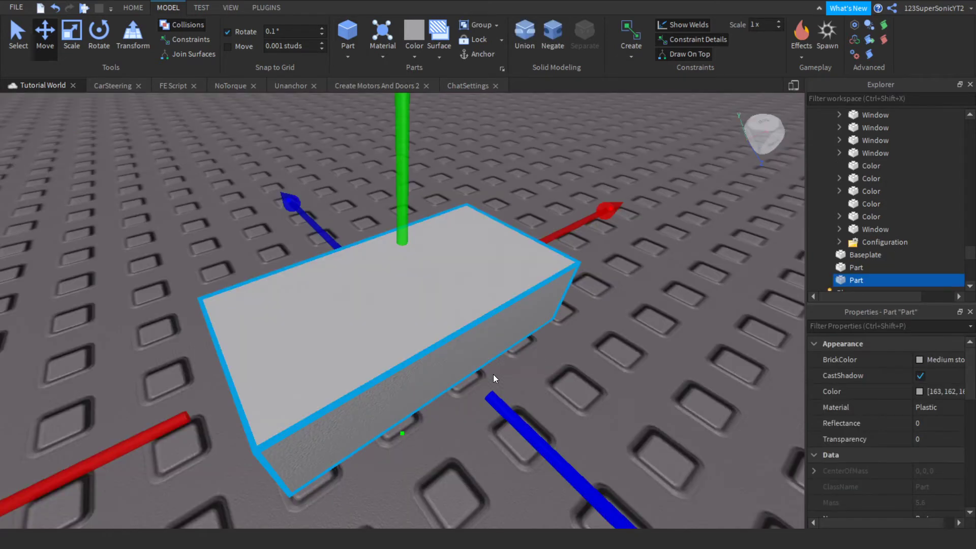
- Insert a sphere part on the baseplate beside the block
key(s)
key(d)
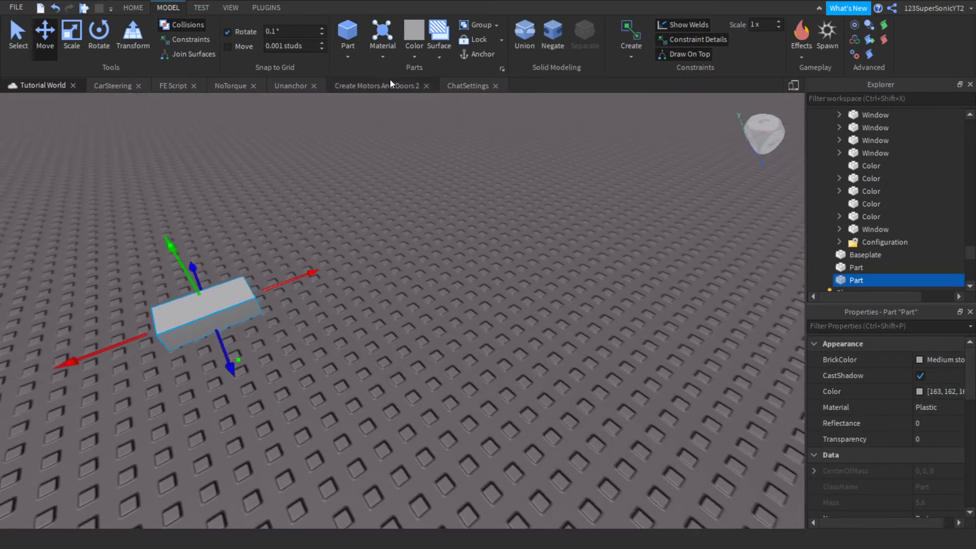
click(343, 56)
click(374, 79)
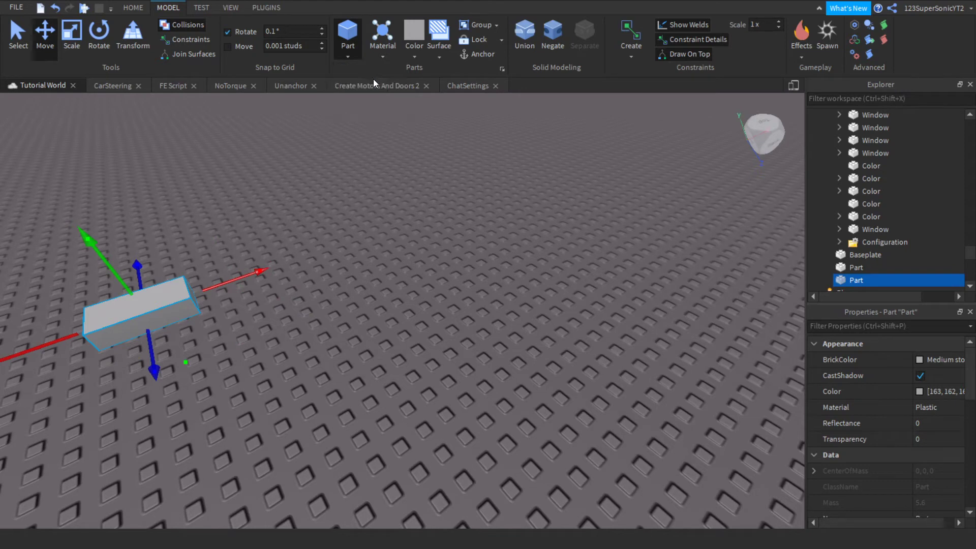
- Insert a wedge part, move it onto the baseplate between the block and the sphere, and rotate it there
click(350, 54)
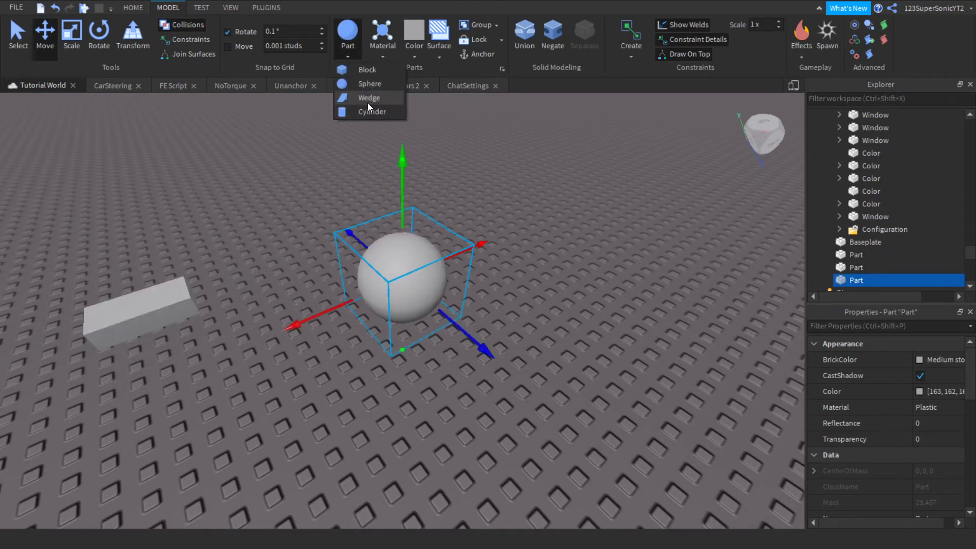
click(367, 99)
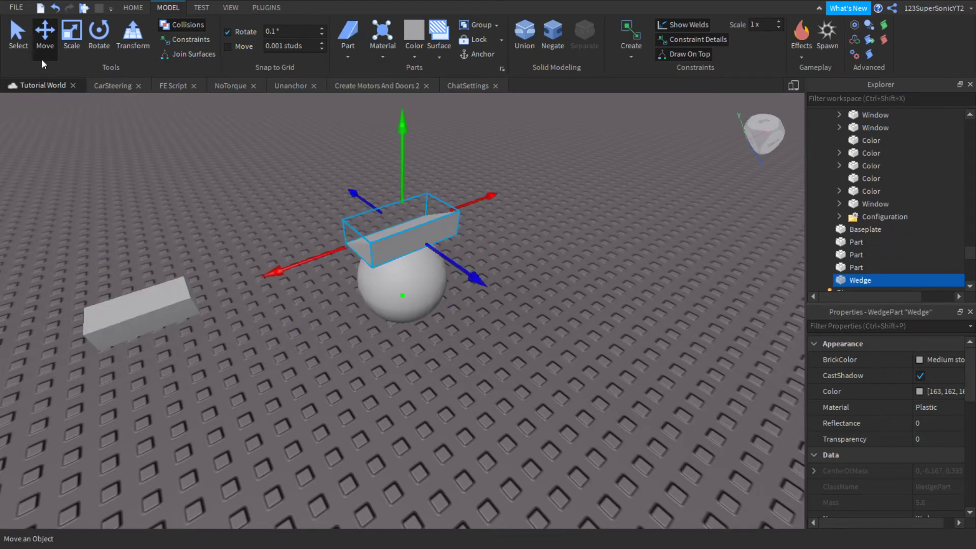
click(26, 48)
drag(416, 239, 301, 266)
key(ctrl+r)
key(ctrl+r)
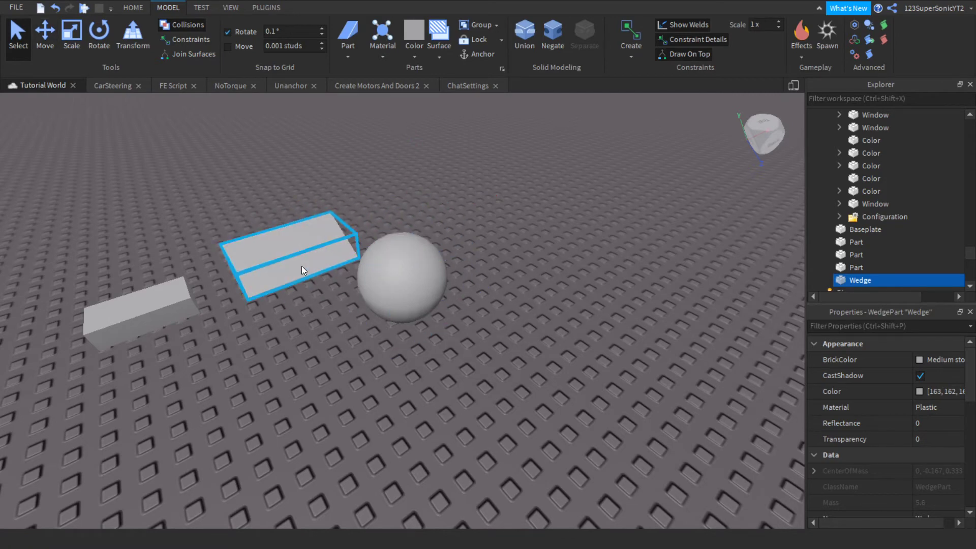
key(alt+Tab)
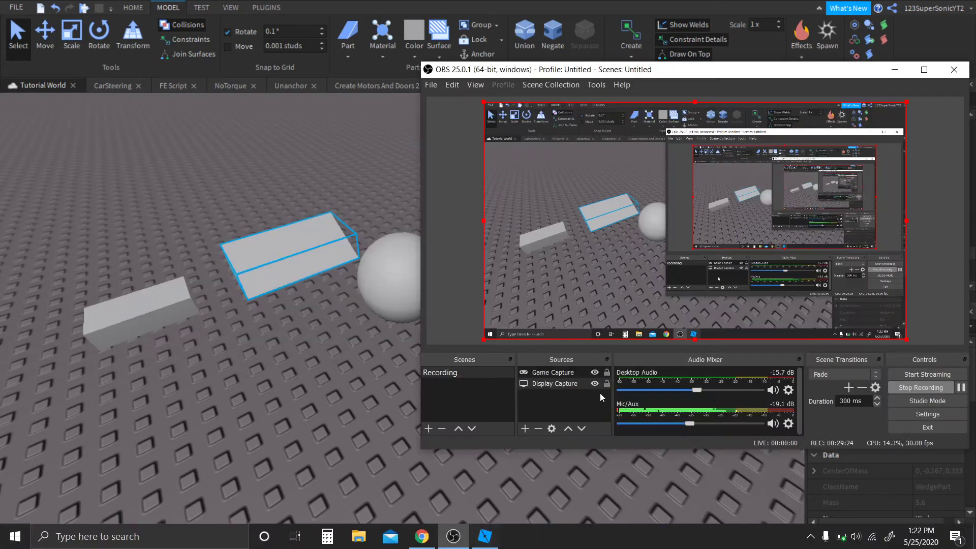
key(alt+Tab)
- Insert a cylinder part and move it off the sphere onto the baseplate in front of the other parts
click(317, 359)
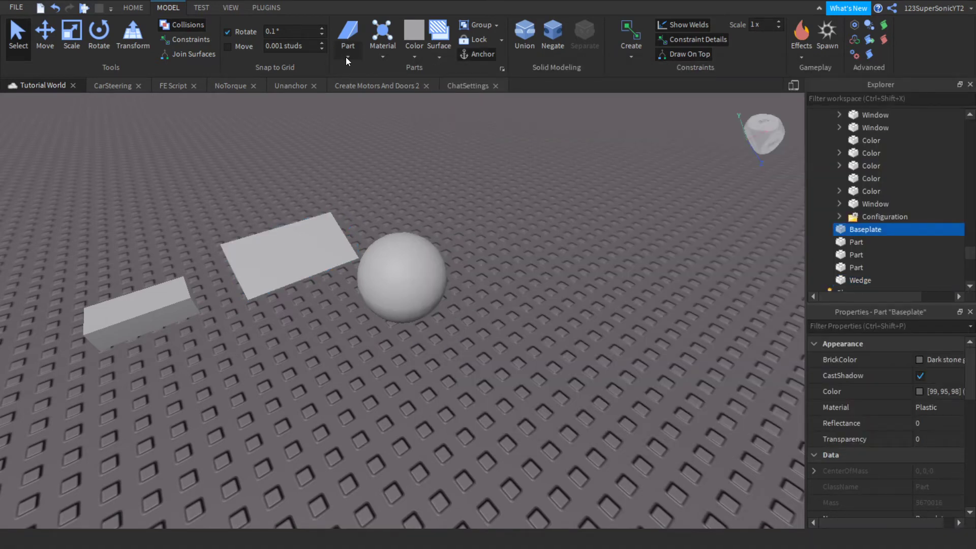
click(346, 57)
click(368, 127)
click(345, 59)
click(389, 111)
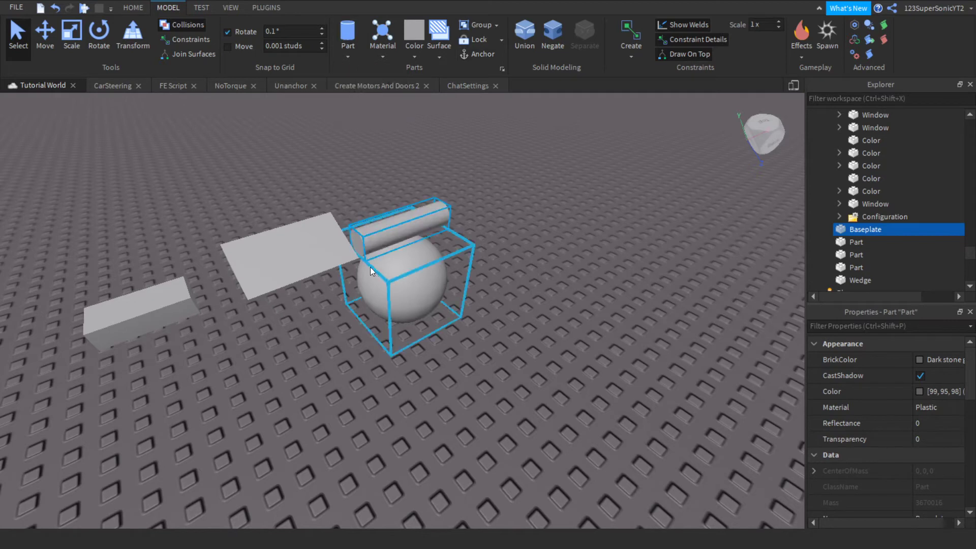
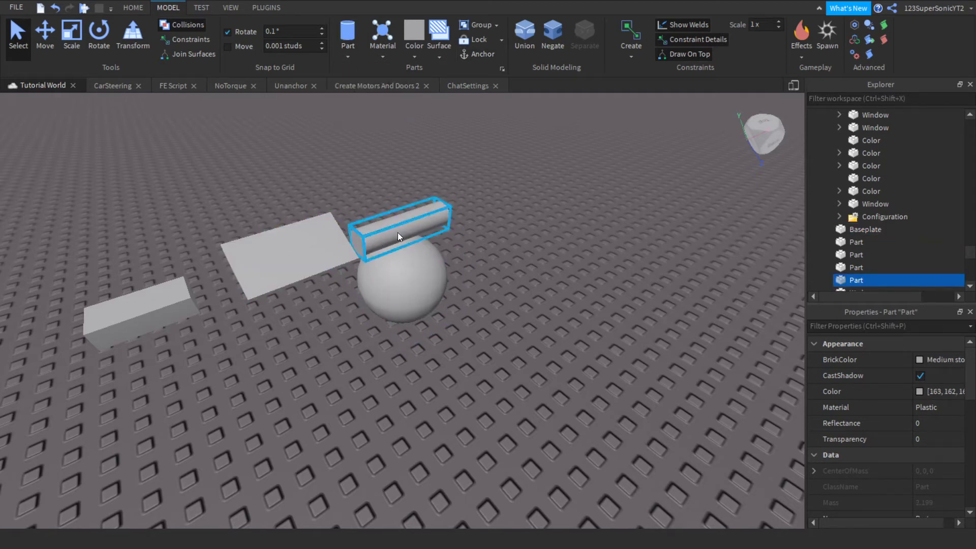
drag(398, 233, 290, 395)
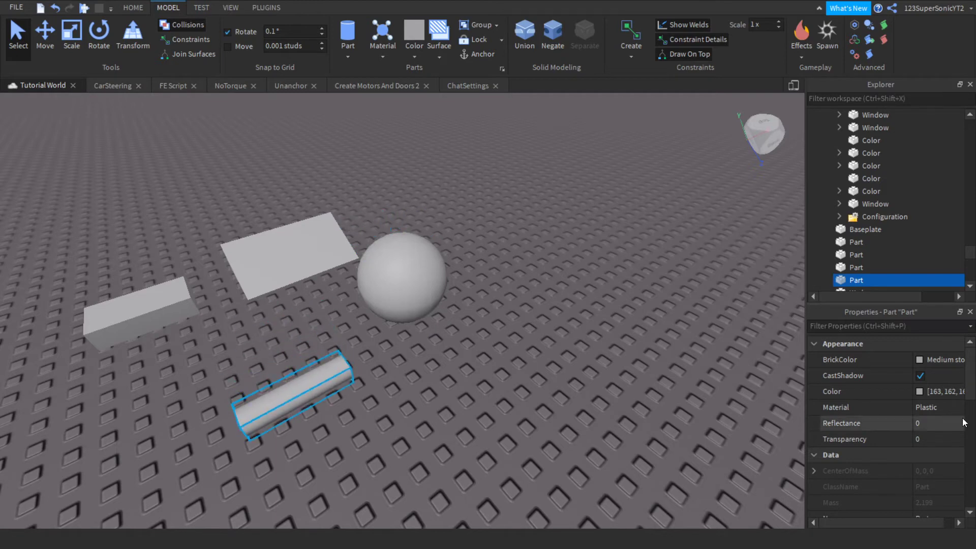
- Change the cylinder's material to Wood, and switch it to Ice
click(933, 407)
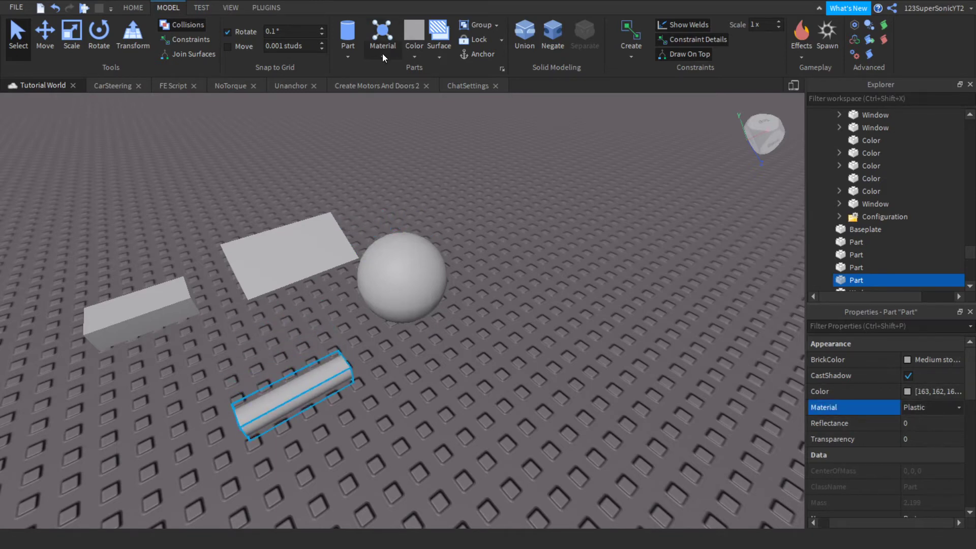
click(944, 408)
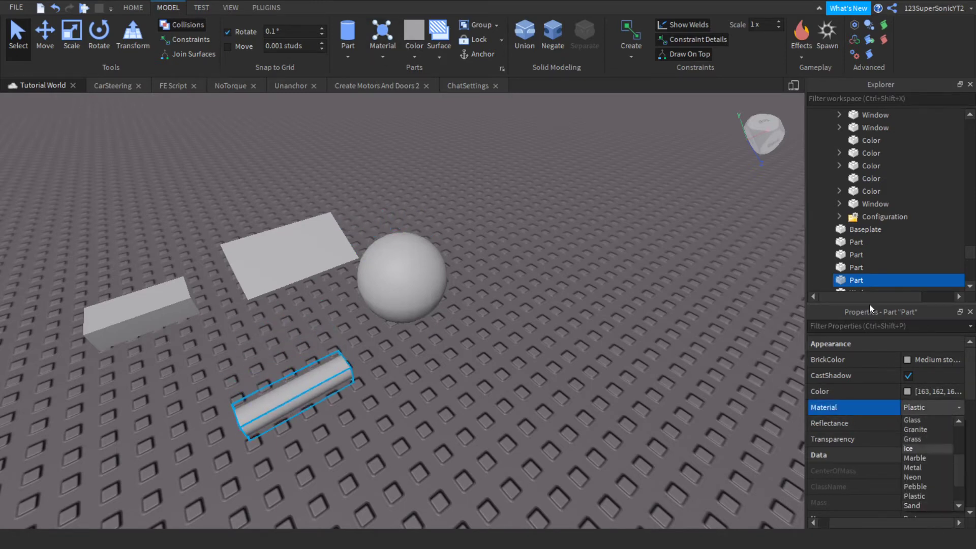
click(383, 59)
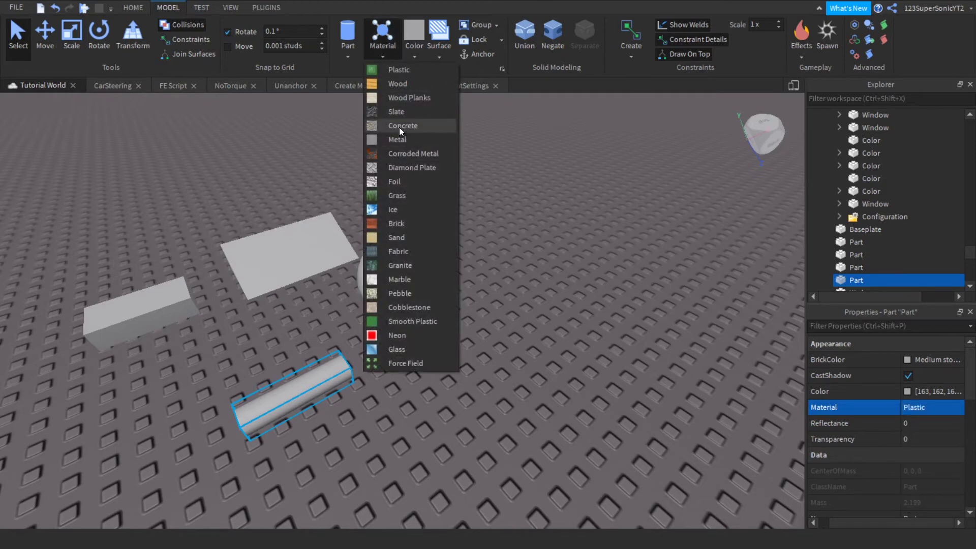
click(387, 84)
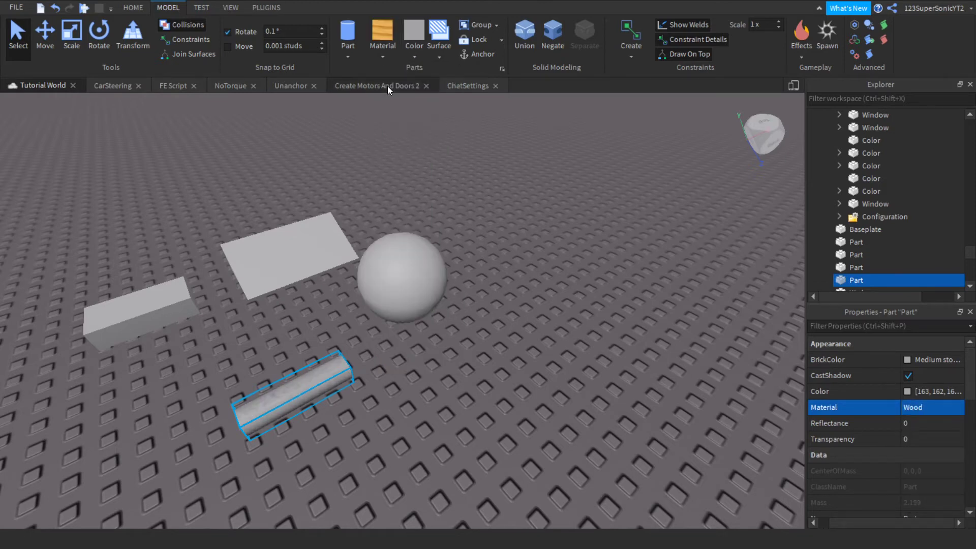
click(389, 52)
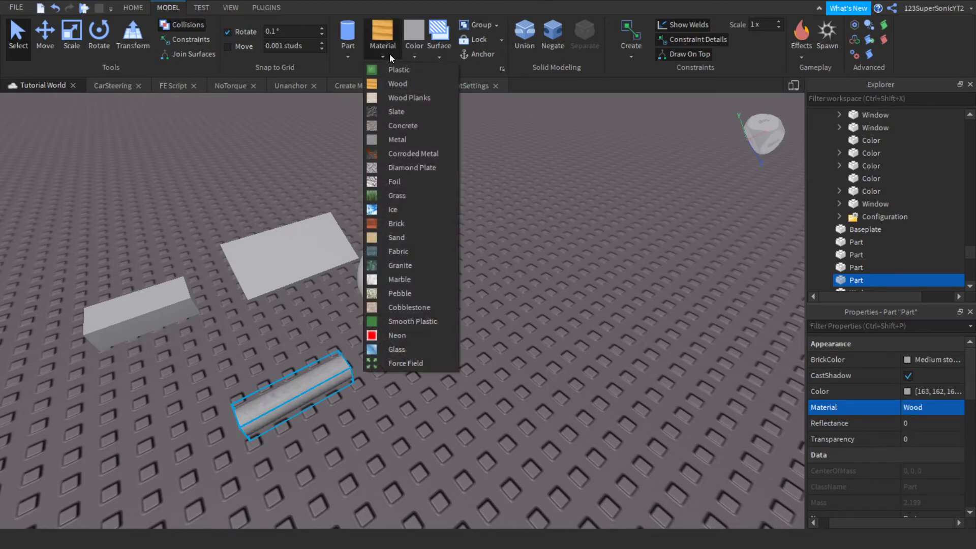
click(403, 210)
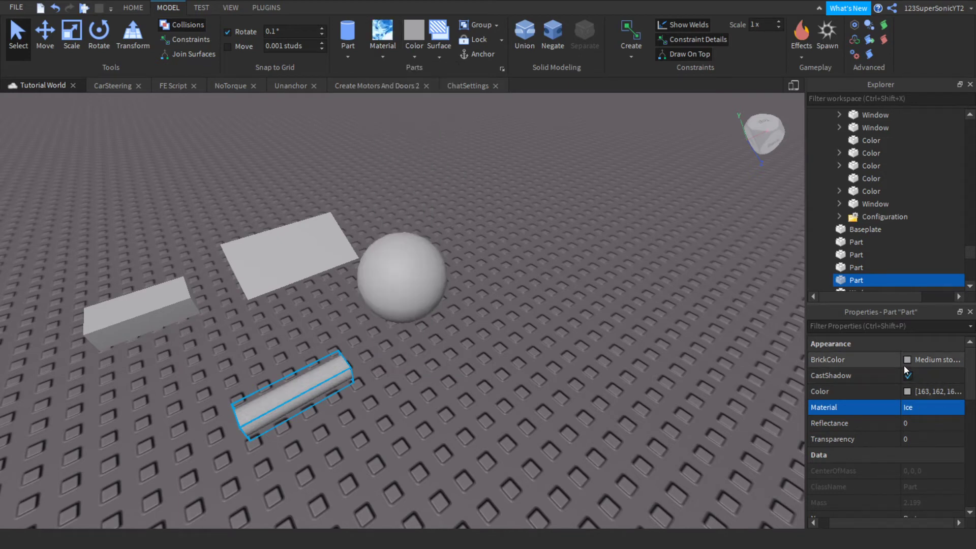
- Color the cylinder Deep blue and focus the view on it to show its surface texture
click(422, 50)
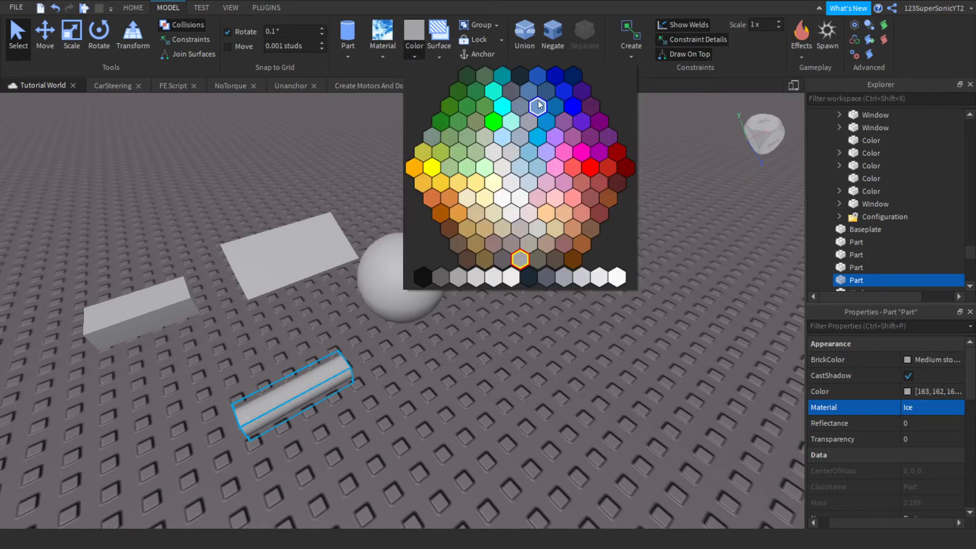
click(539, 77)
key(f)
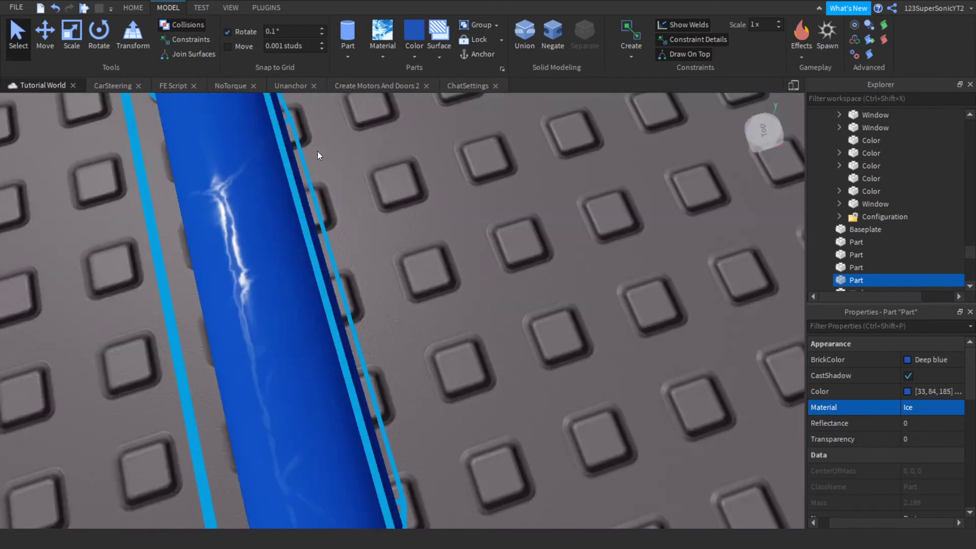
- Change the blue cylinder's material to Grass and inspect its texture
click(389, 54)
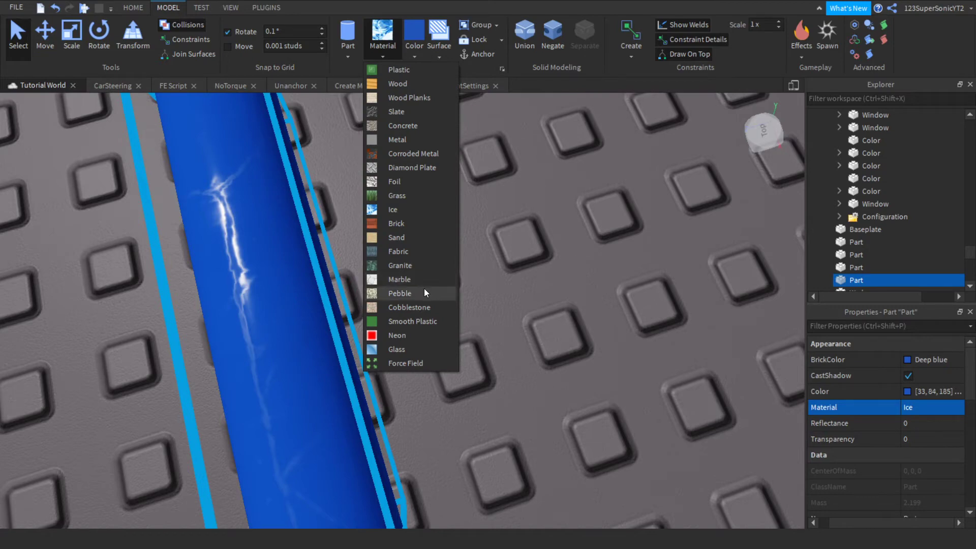
click(388, 199)
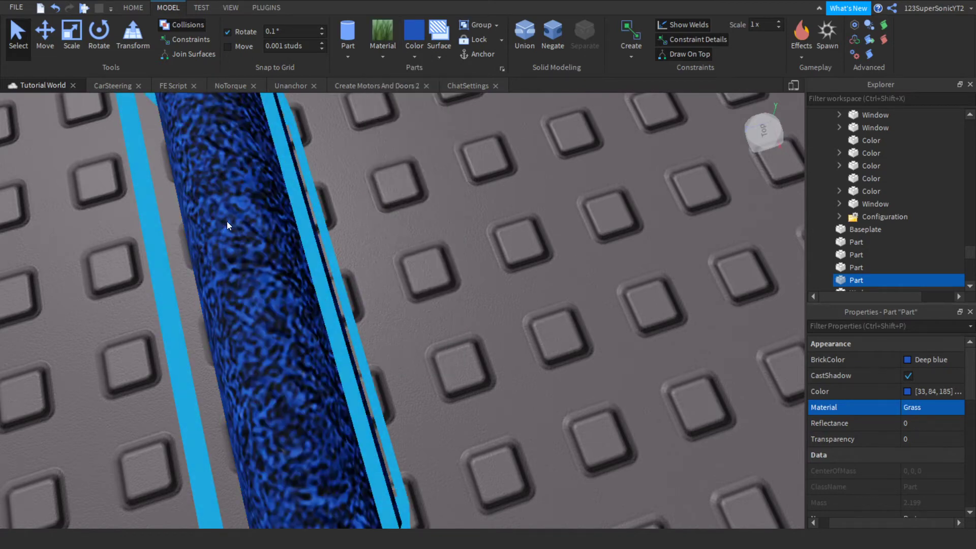
scroll(209, 220, down, 4)
right_drag(209, 220, 209, 220)
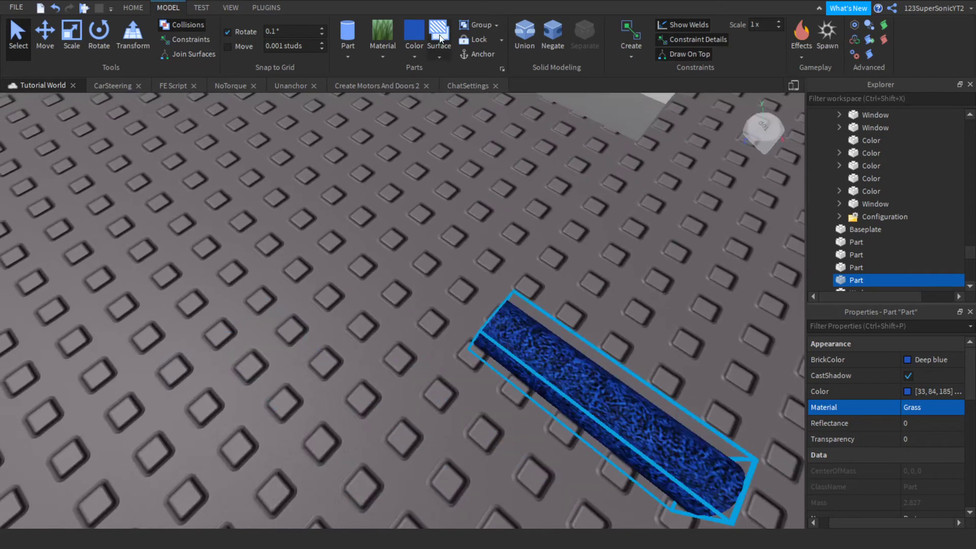
- Recolor the grass cylinder pastel light blue, Lime green and finally Dark green
click(415, 56)
click(503, 134)
click(416, 55)
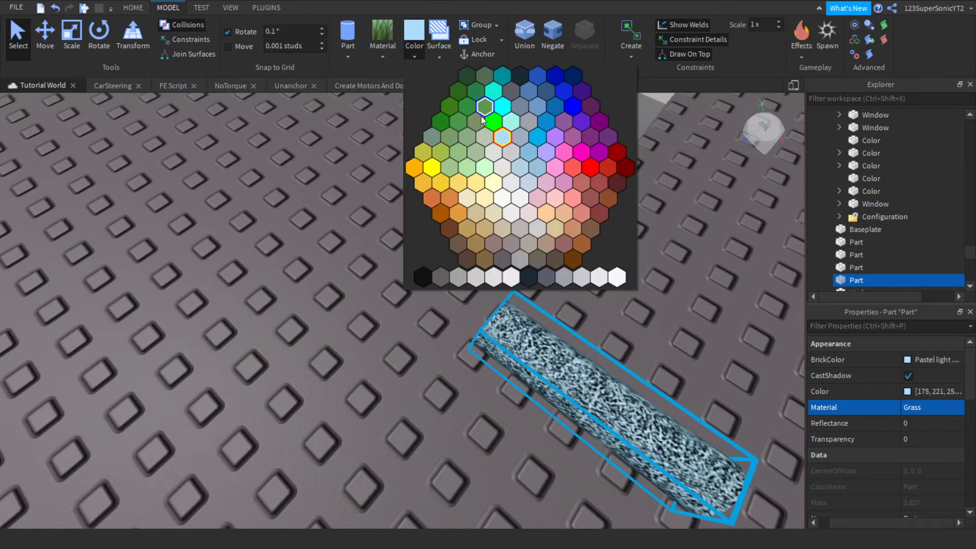
click(494, 122)
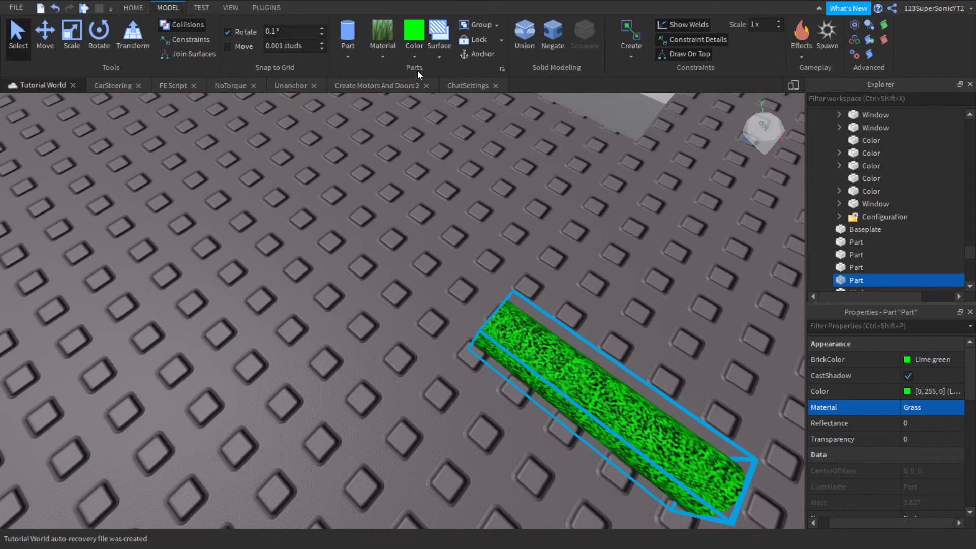
click(418, 48)
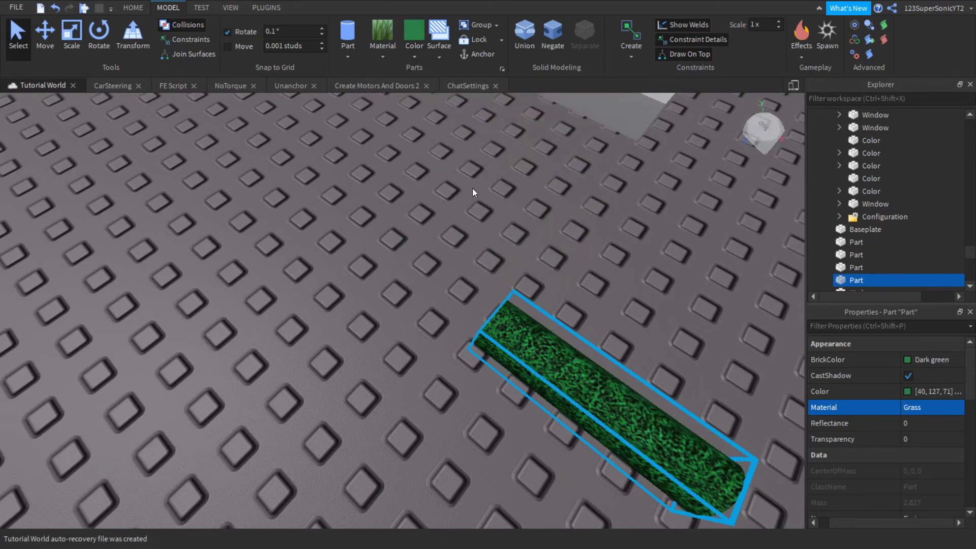
right_drag(473, 189, 478, 175)
scroll(479, 175, down, 4)
scroll(478, 174, up, 5)
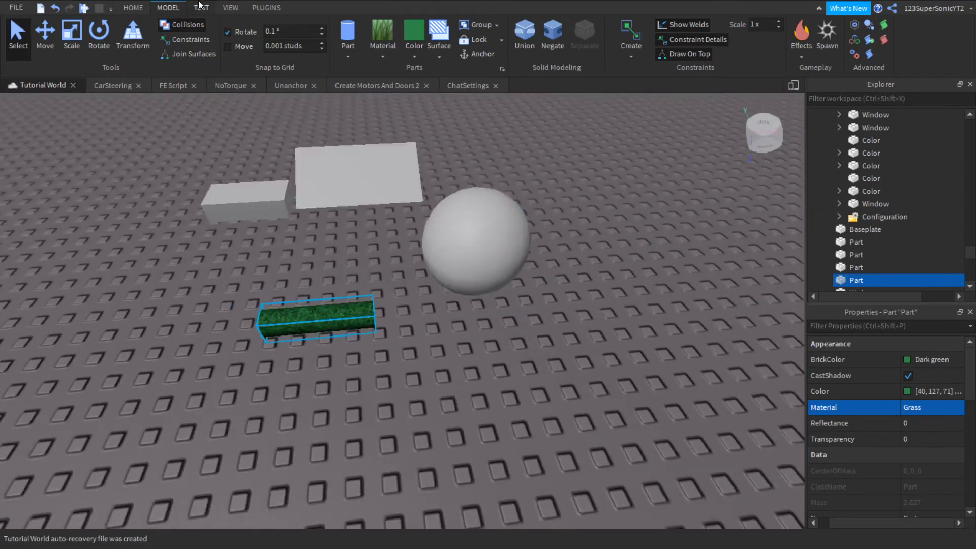
scroll(478, 175, down, 4)
- Set the cylinder's BrickColor to Mid gray and its material to SmoothPlastic
click(910, 360)
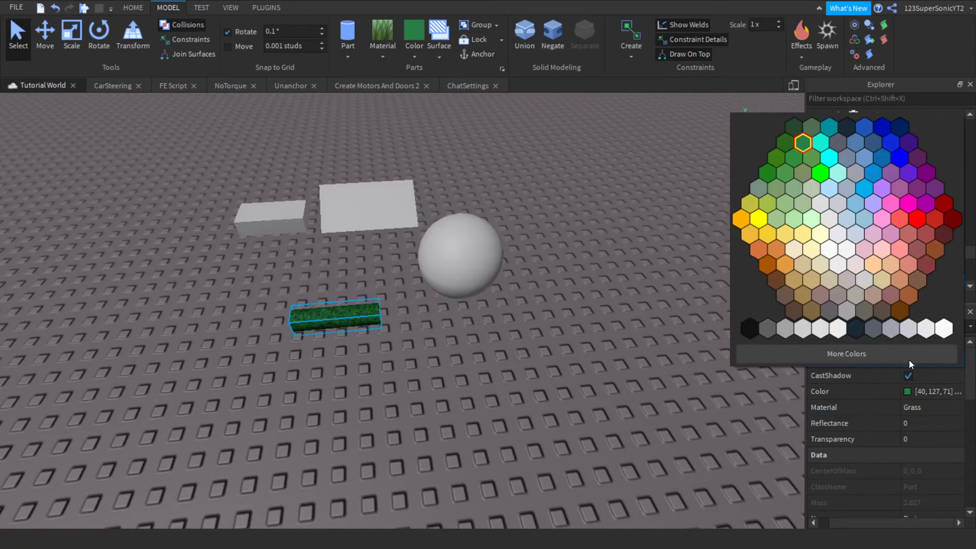
click(801, 329)
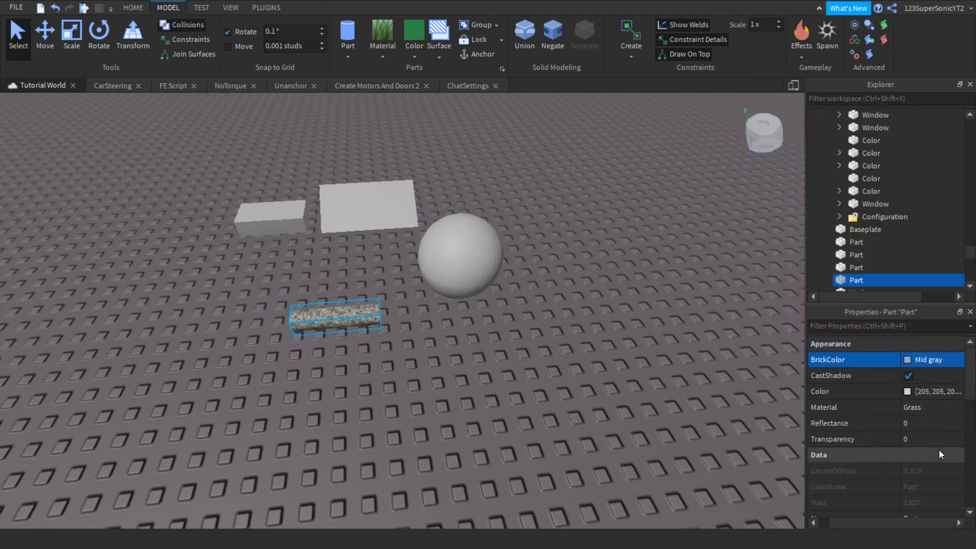
click(925, 409)
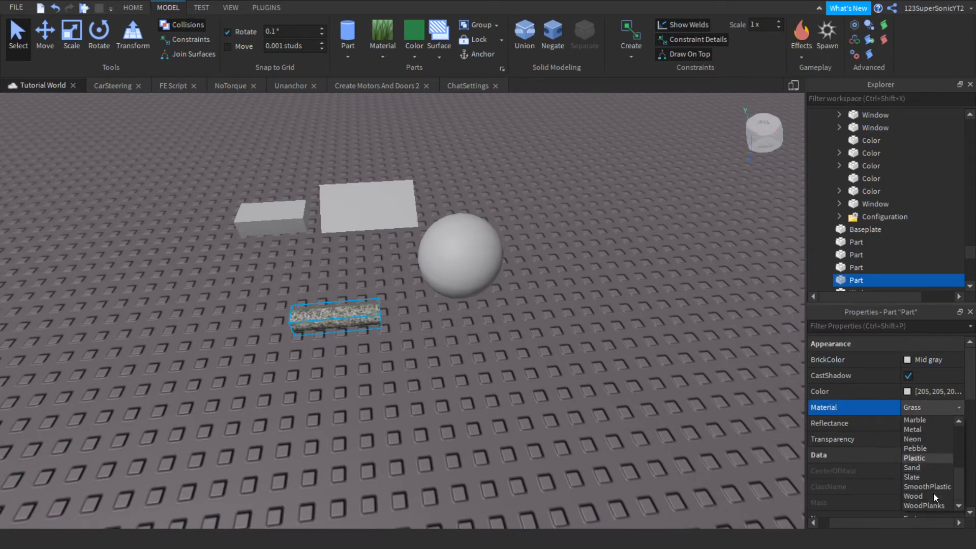
click(925, 486)
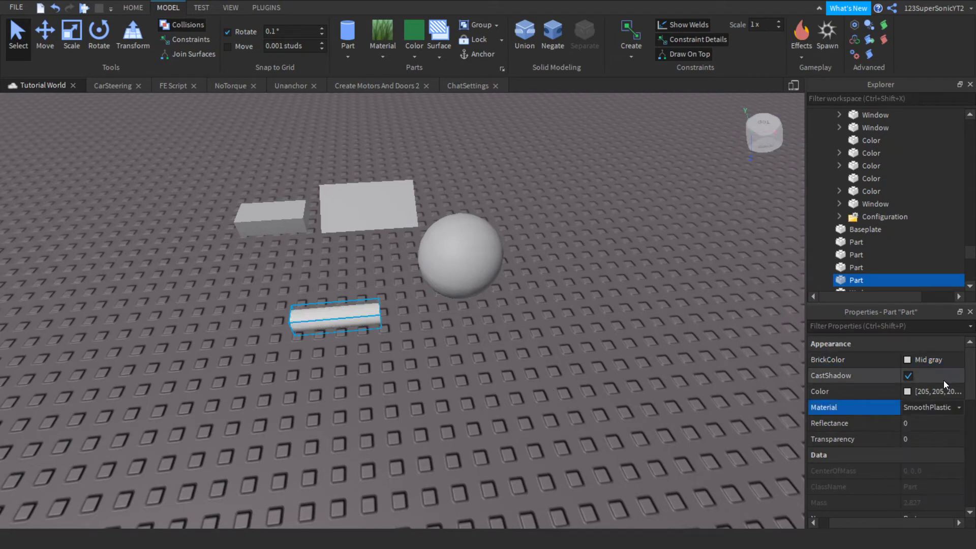
- Change the cylinder's BrickColor to dark stone grey, and finish on Medium stone grey
click(913, 361)
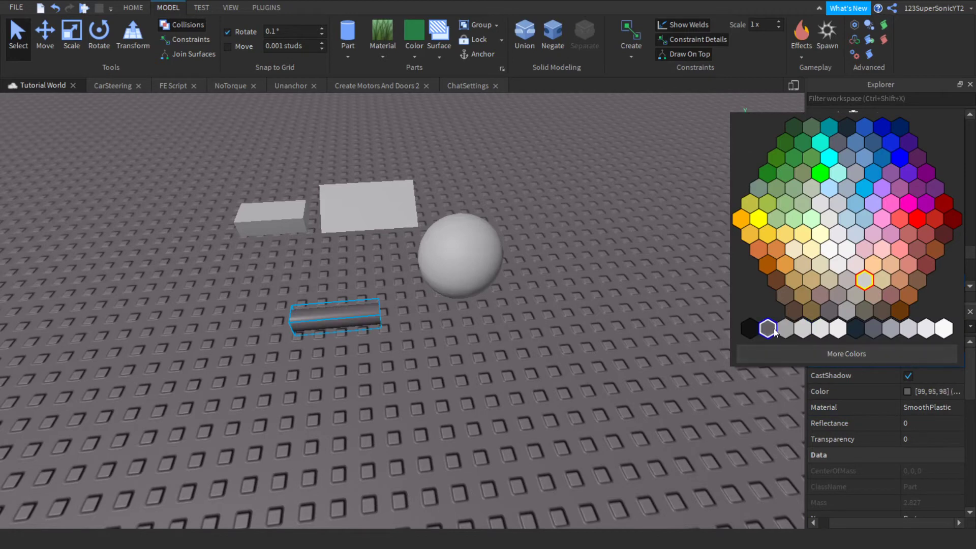
click(774, 332)
click(913, 360)
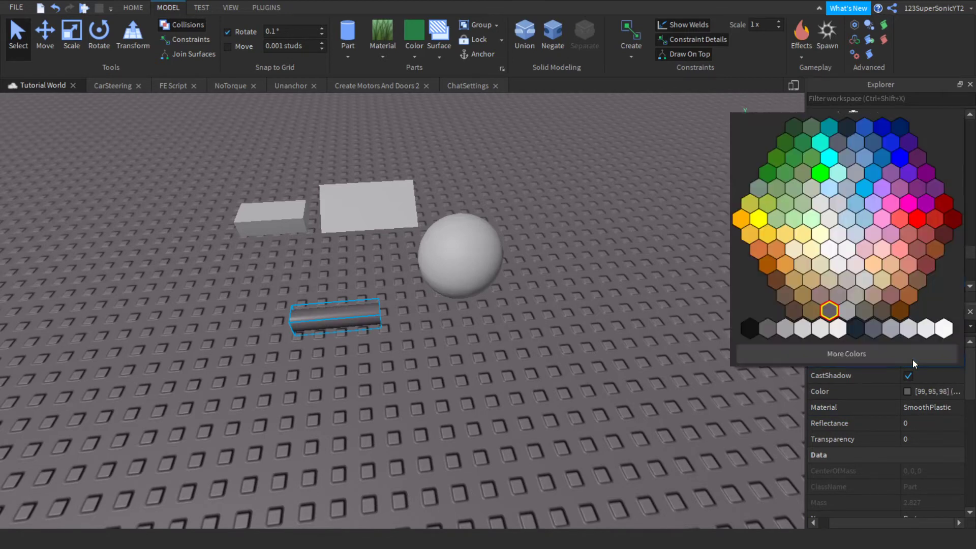
click(847, 312)
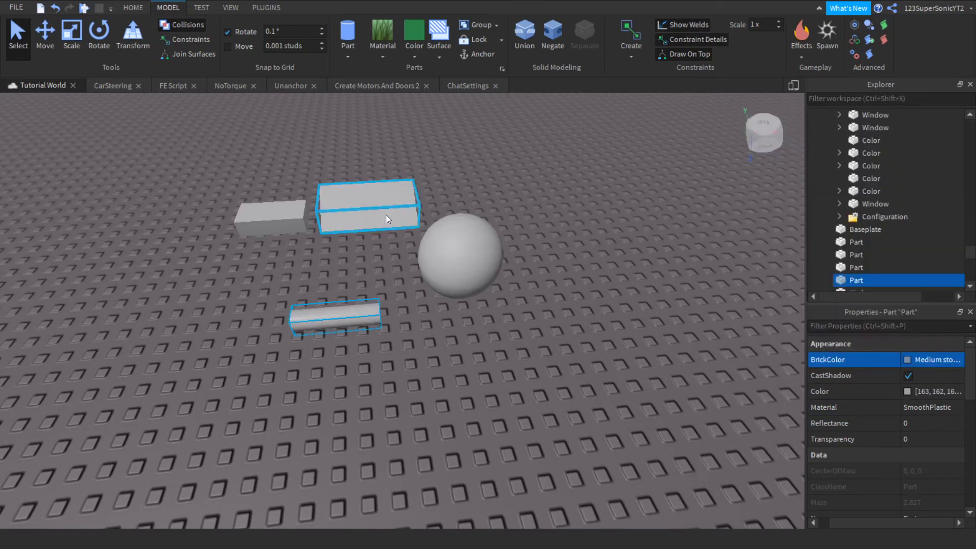
- View the four parts from several sides and select the wedge to examine its shape and placement
right_drag(386, 215, 366, 210)
click(366, 209)
key(a)
key(w)
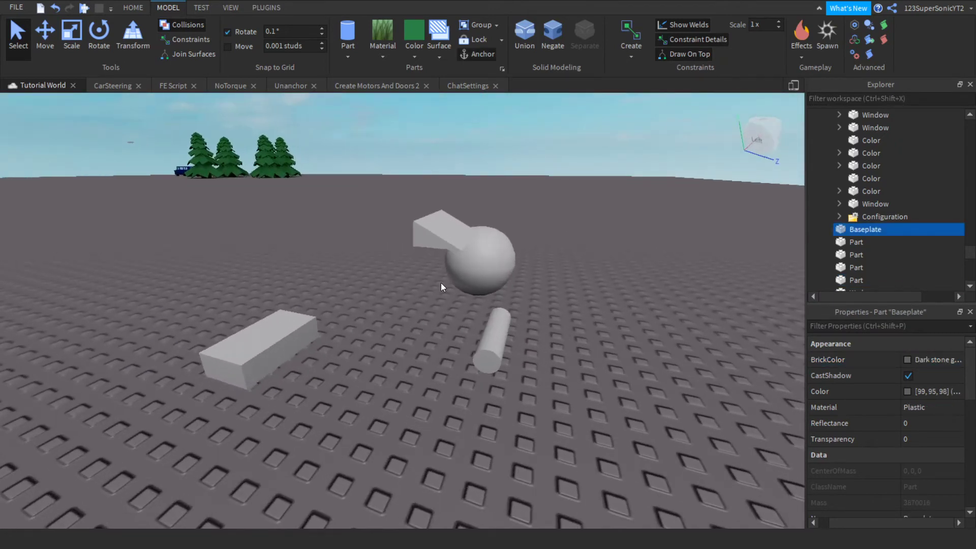
click(432, 246)
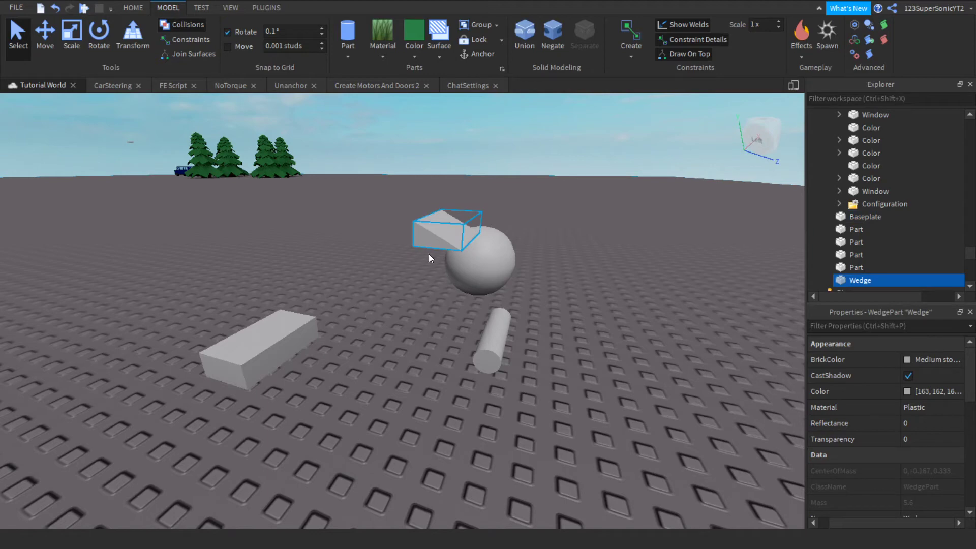
click(461, 220)
key(d)
right_drag(460, 221, 460, 221)
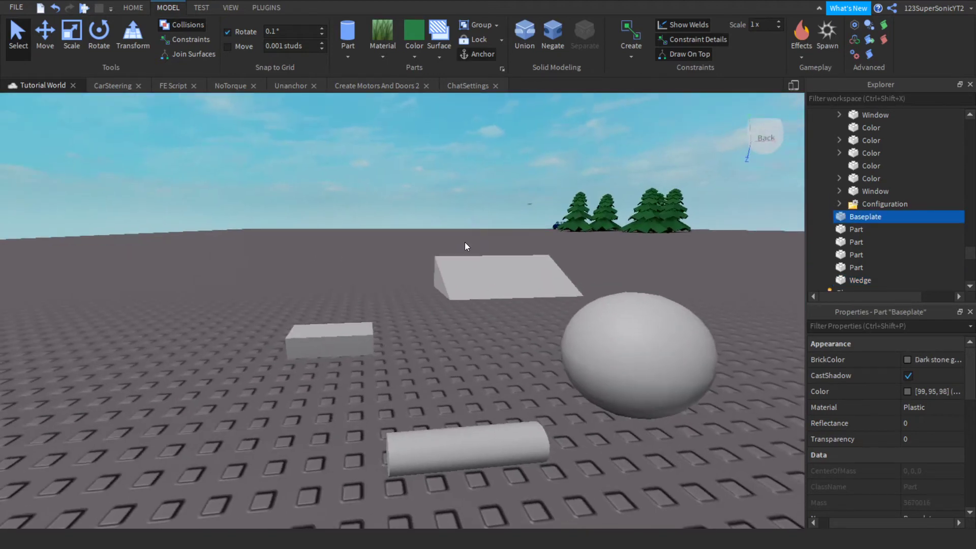
click(479, 271)
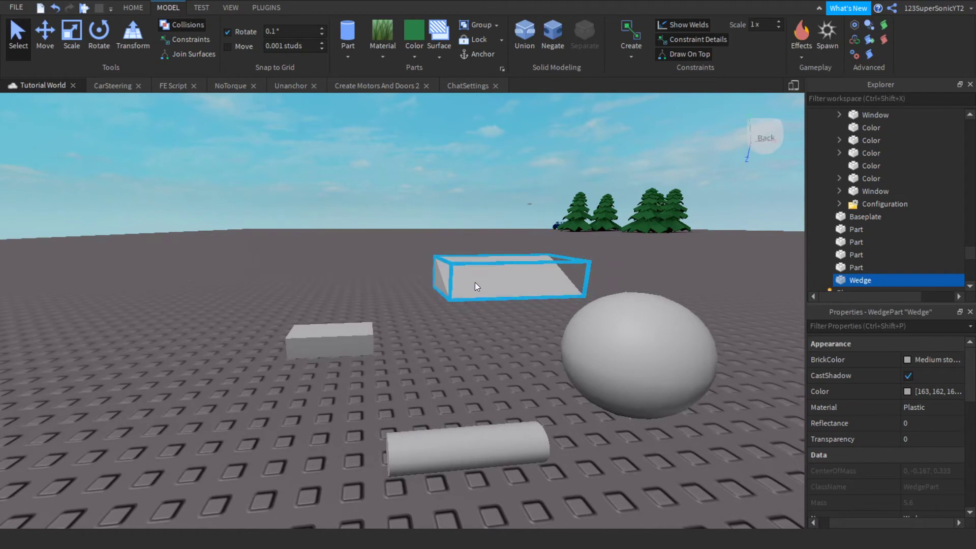
- Open the Toolbox, close the Tutorials window and browse the available models
click(193, 10)
click(222, 10)
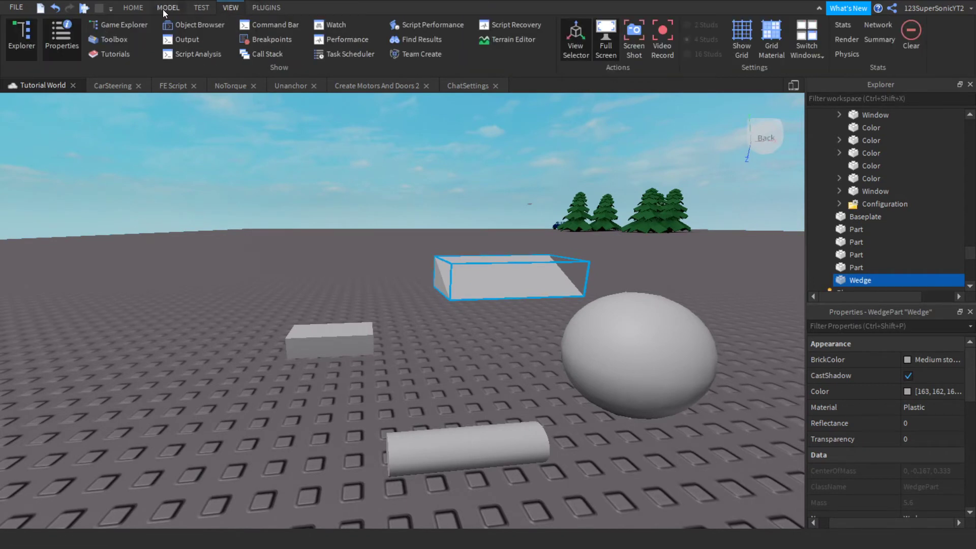
click(104, 48)
click(111, 40)
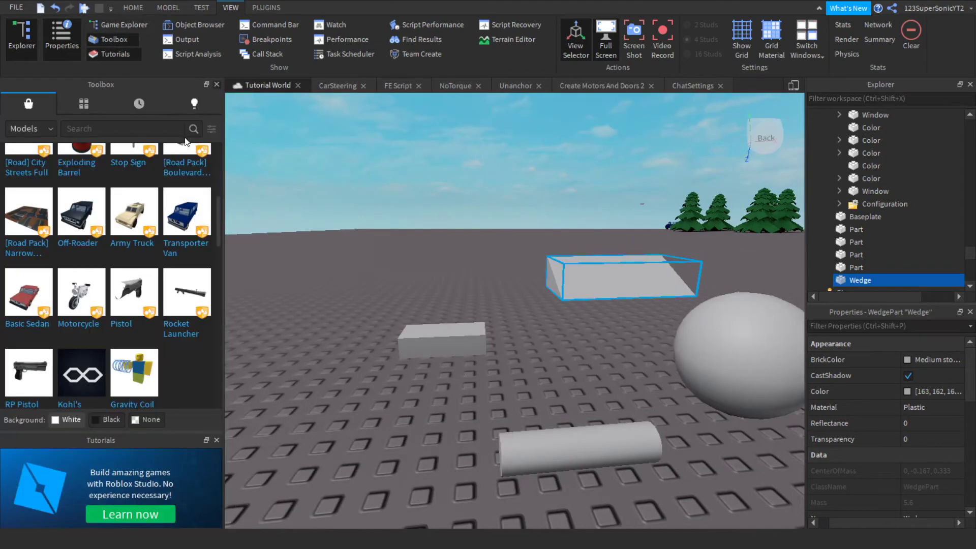
click(217, 439)
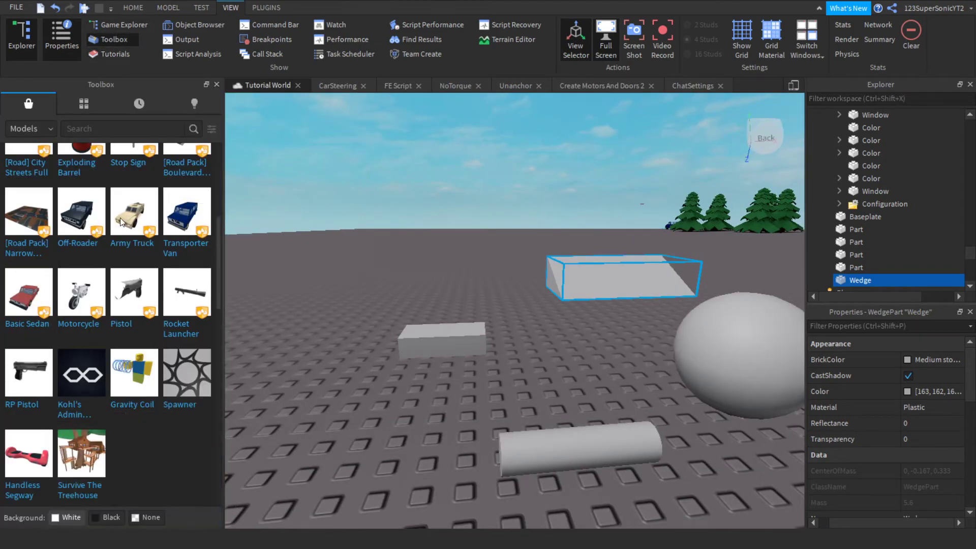
scroll(119, 218, up, 4)
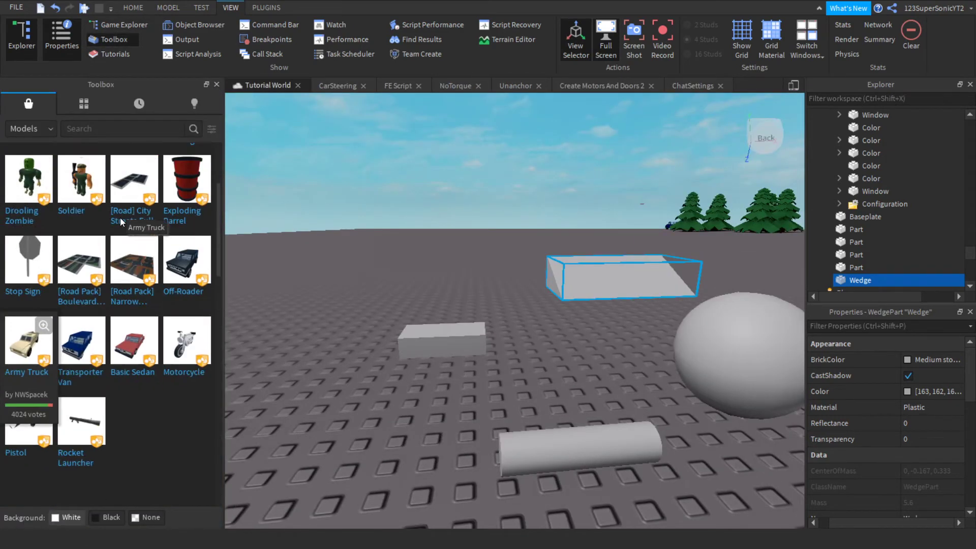
- Show the Tutorials window below the Toolbox briefly and hide it again
click(129, 128)
click(129, 54)
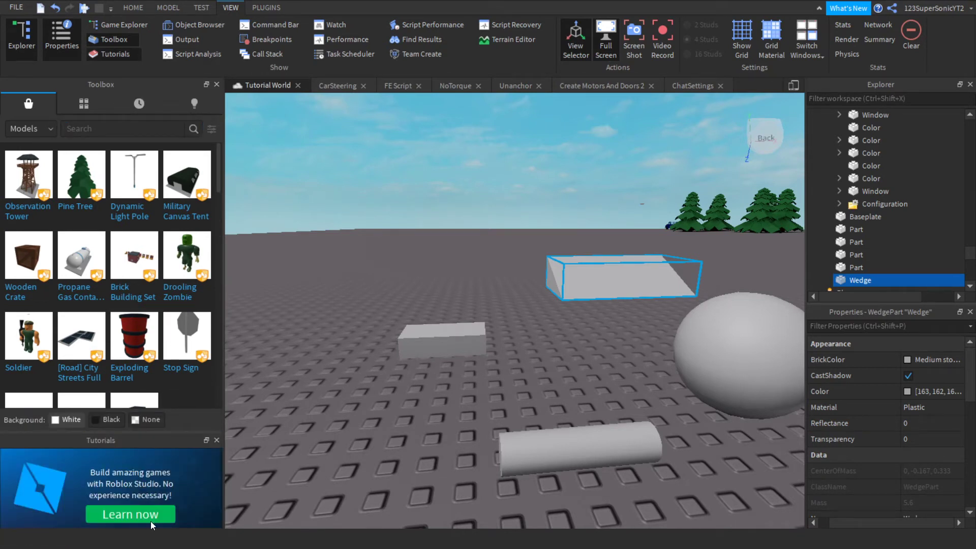
click(116, 53)
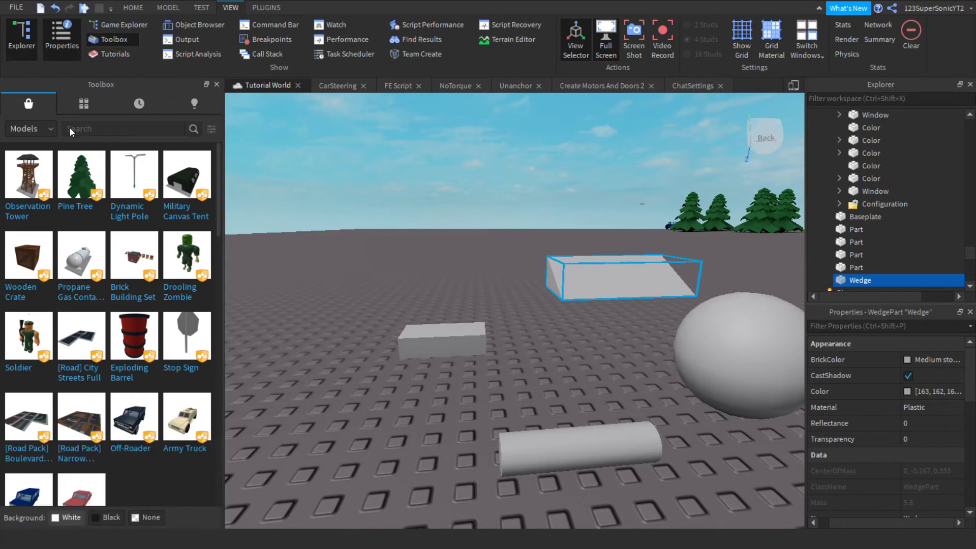
- Switch the Toolbox category from Models to Plugins and search for "F3X"
click(38, 126)
click(23, 207)
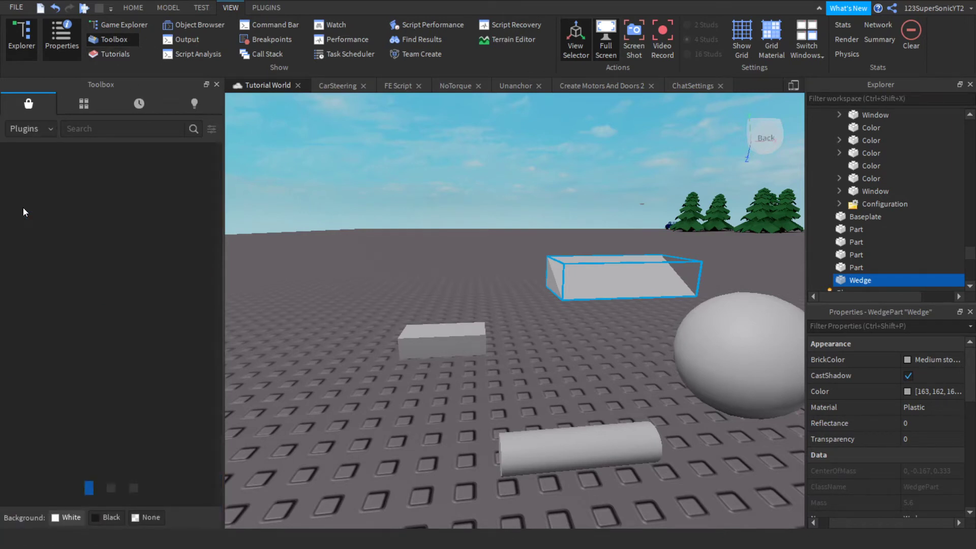
click(110, 126)
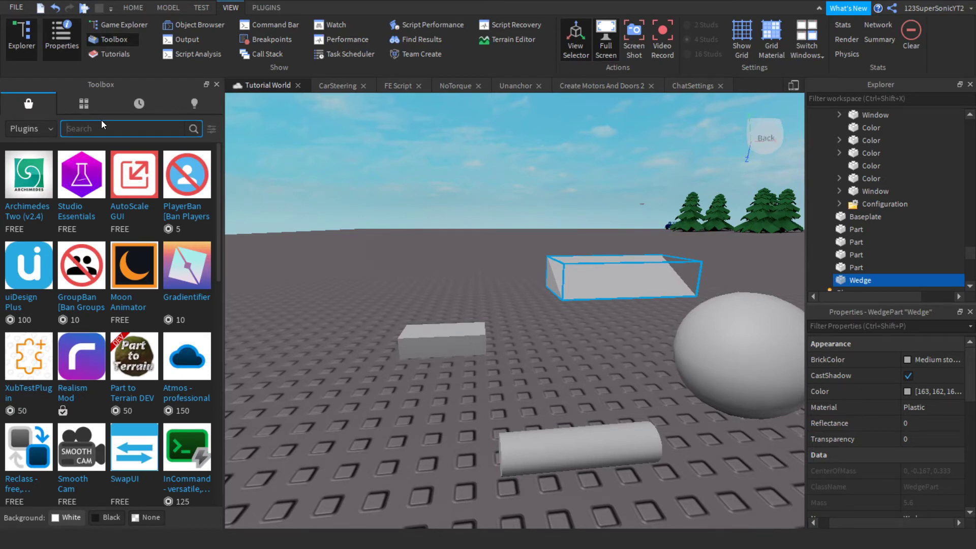
text(F3X)
key(Return)
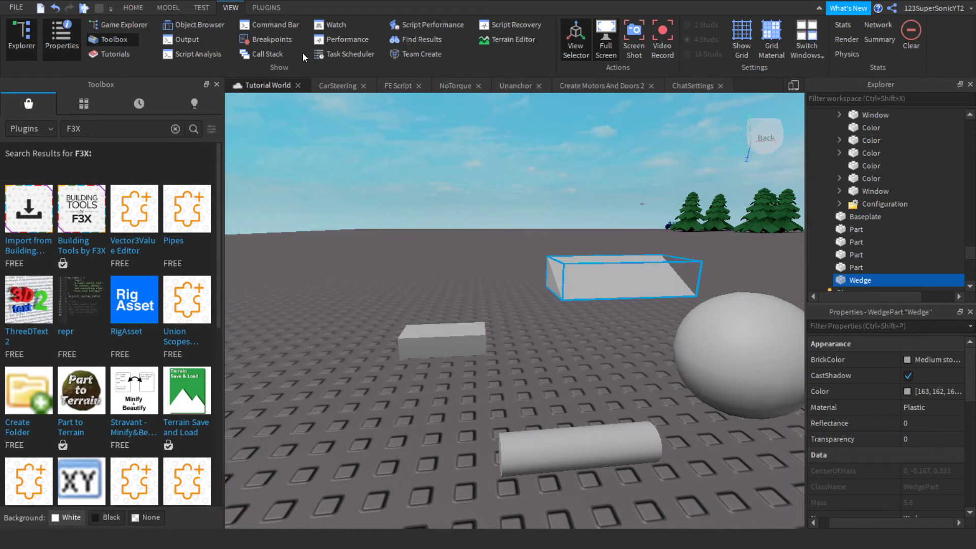
- Close the Toolbox and activate the Building Tools by F3X plugin with the wedge selected
click(266, 7)
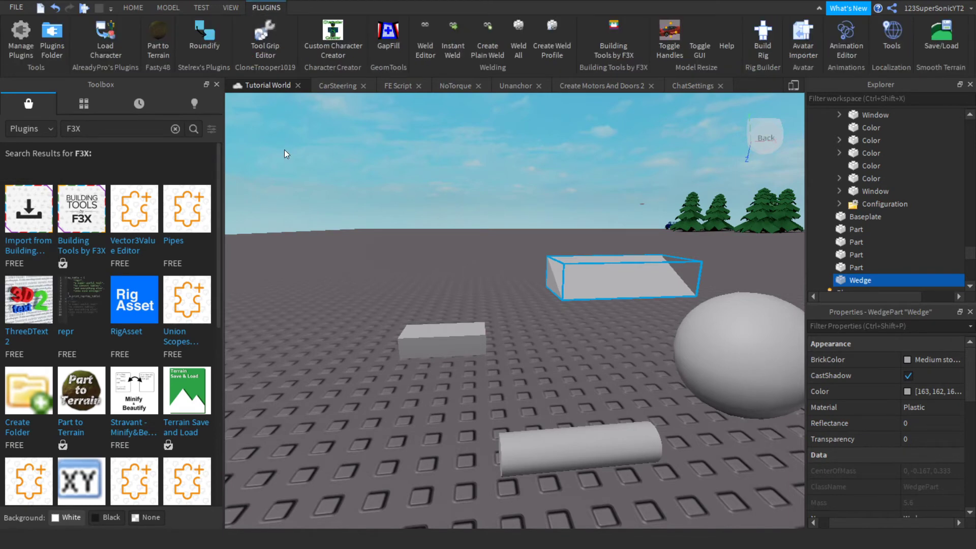
click(217, 85)
click(606, 50)
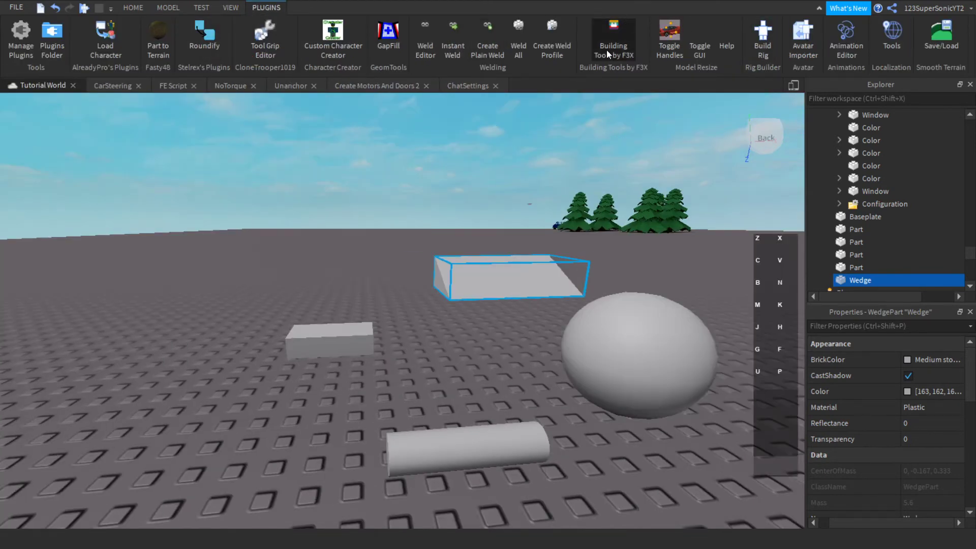
right_drag(511, 218, 512, 217)
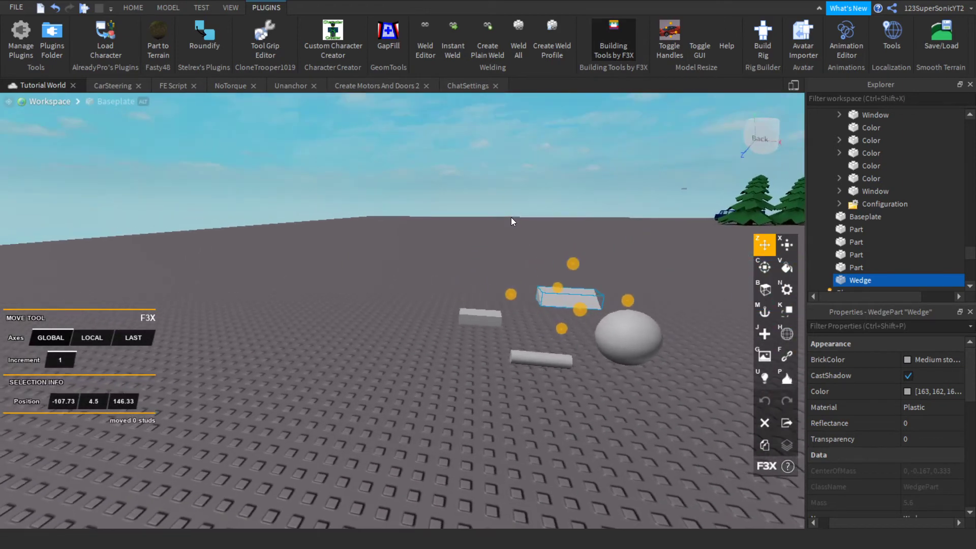
- Create a truss part on the baseplate beside the block using the F3X New Part tool
key(j)
click(56, 337)
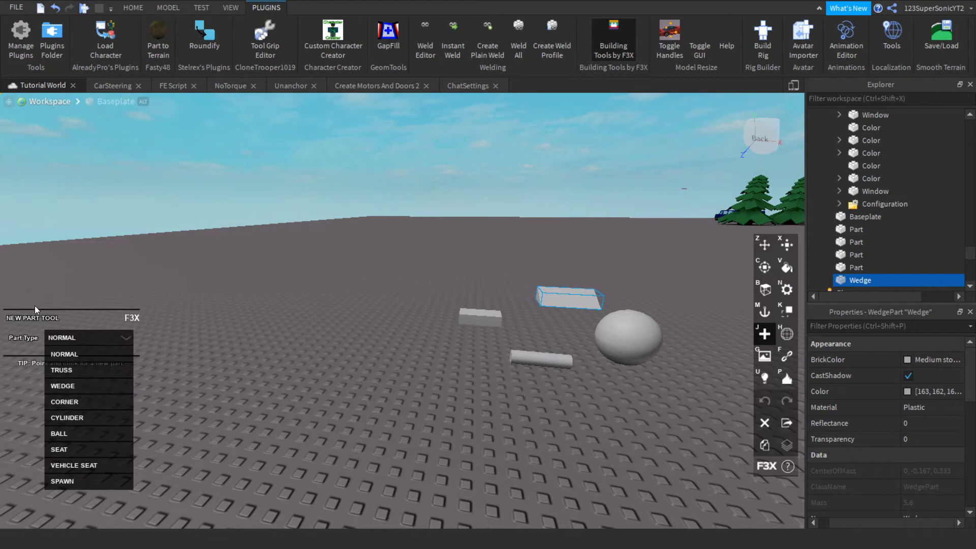
click(82, 370)
click(411, 332)
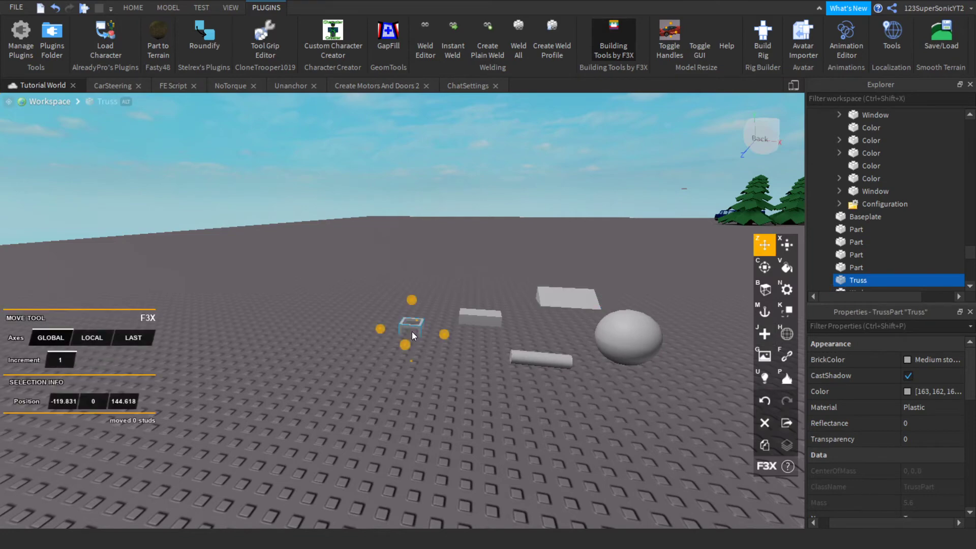
- Raise the truss 3 studs with the F3X Move tool and deselect it
scroll(412, 332, up, 5)
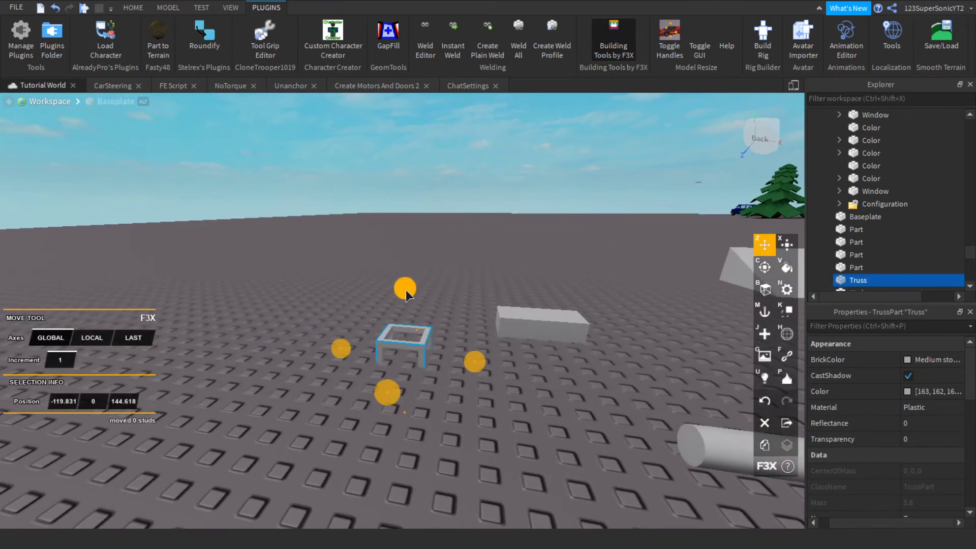
drag(406, 290, 419, 214)
scroll(343, 300, down, 5)
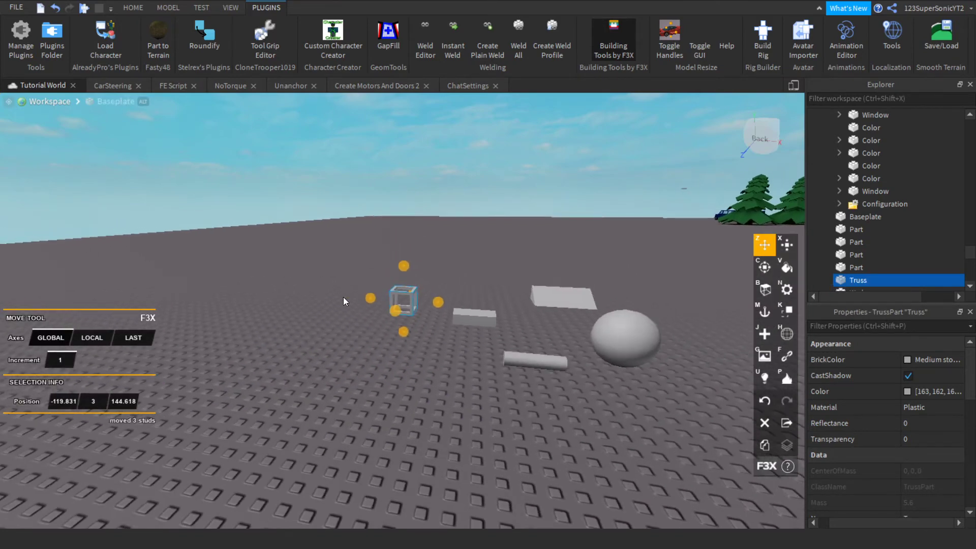
click(343, 301)
scroll(343, 301, up, 4)
- Create a seat part on the baseplate in front of the cylinder using the F3X New Part tool
key(j)
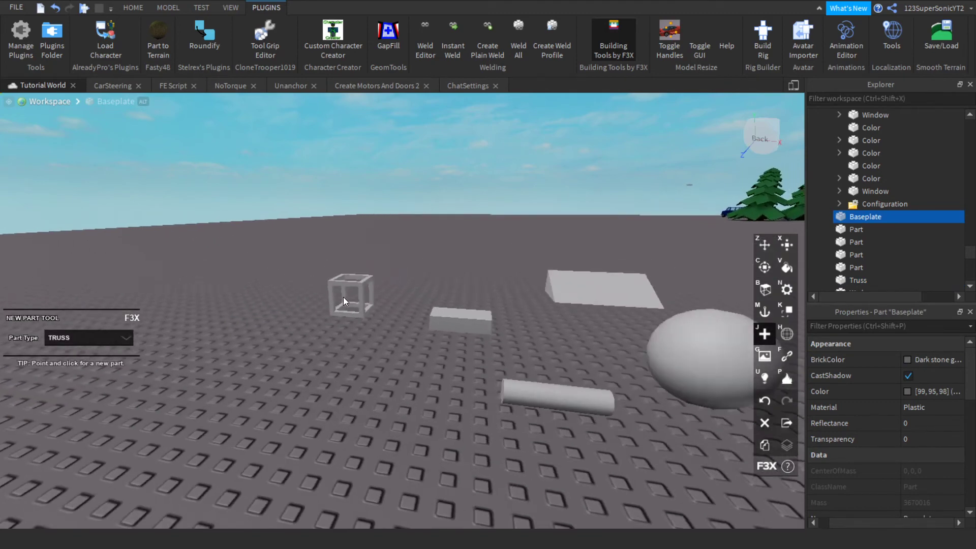
scroll(343, 300, down, 3)
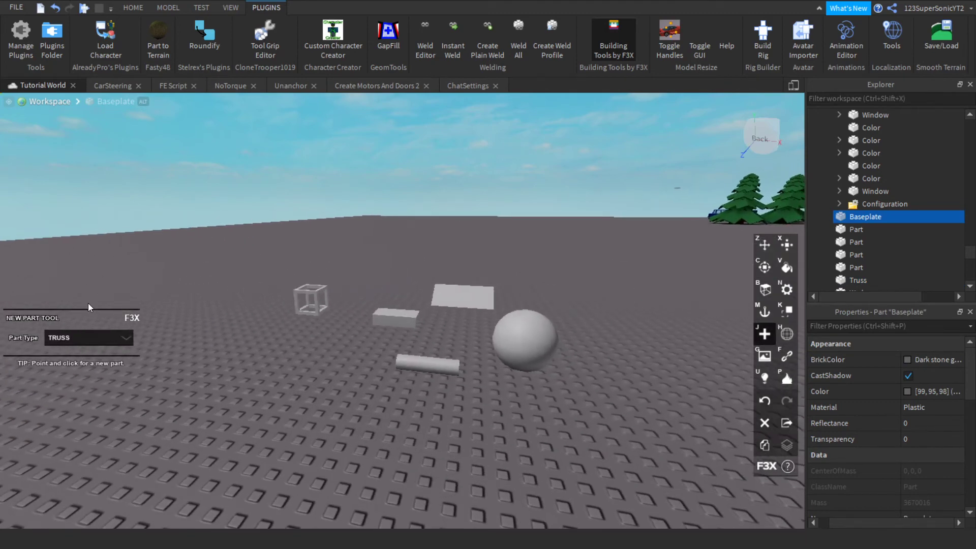
click(99, 342)
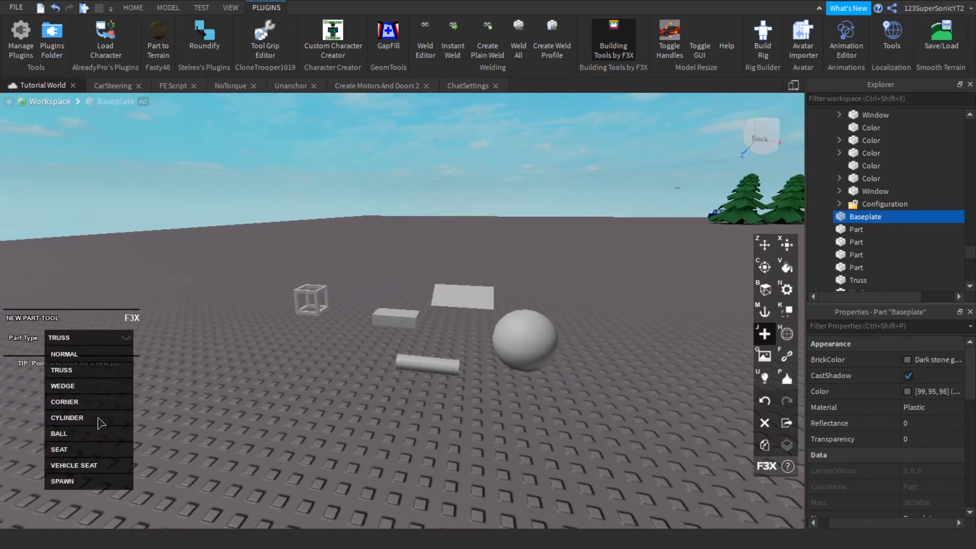
click(99, 450)
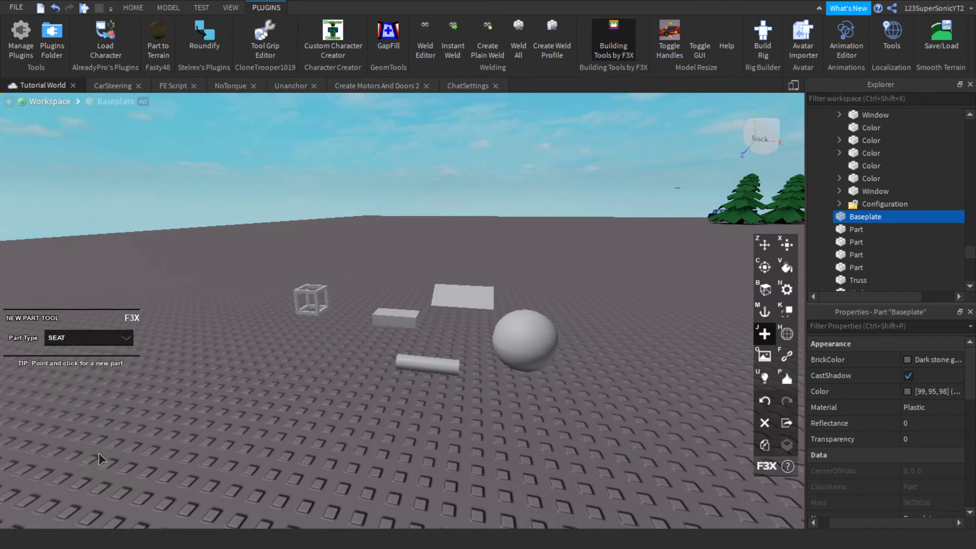
scroll(305, 408, up, 3)
click(295, 414)
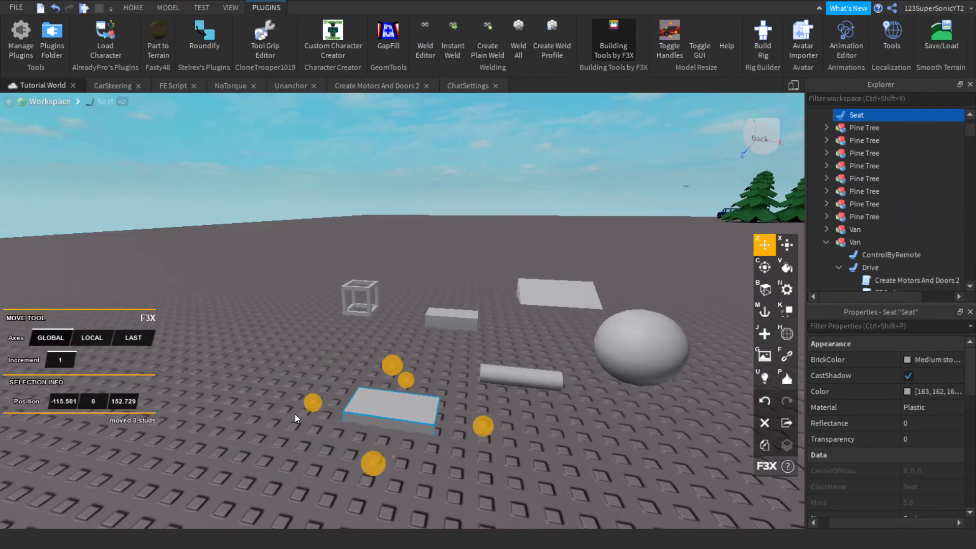
scroll(295, 414, down, 5)
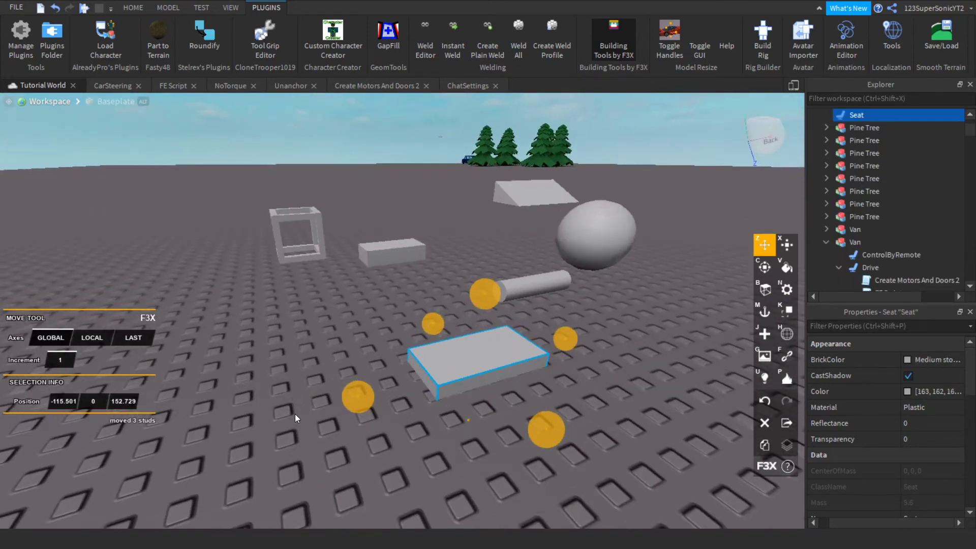
- Place a new spawn part on the baseplate in front of the seat with the F3X New Part tool
key(j)
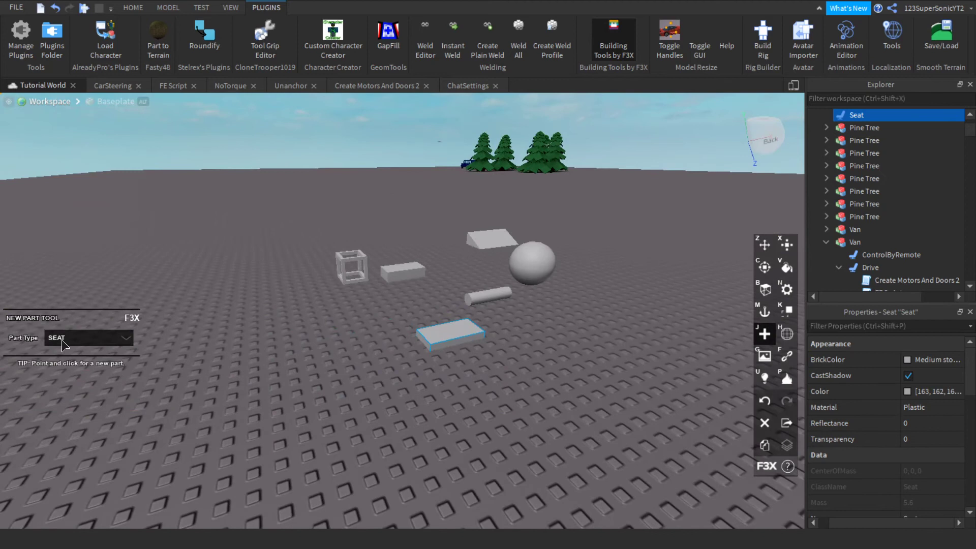
click(62, 339)
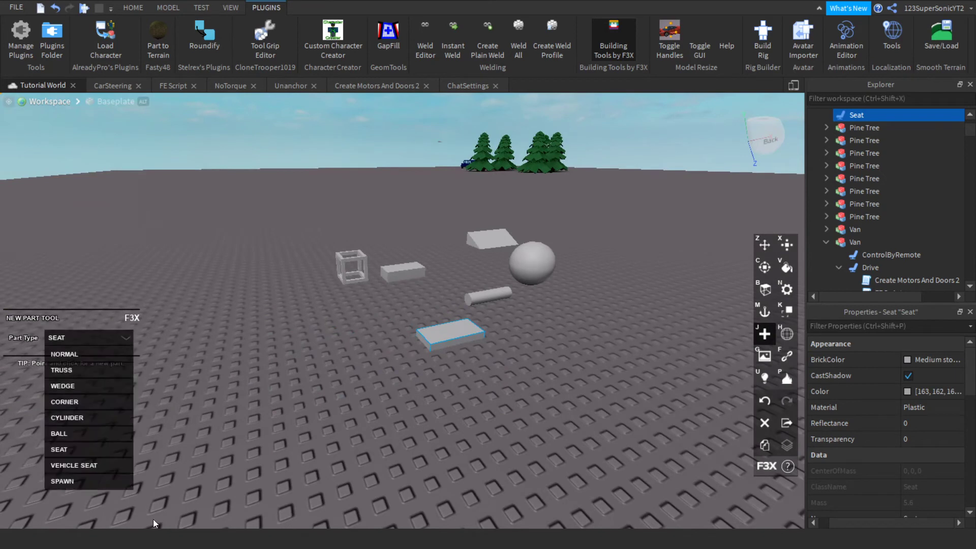
click(76, 479)
click(377, 389)
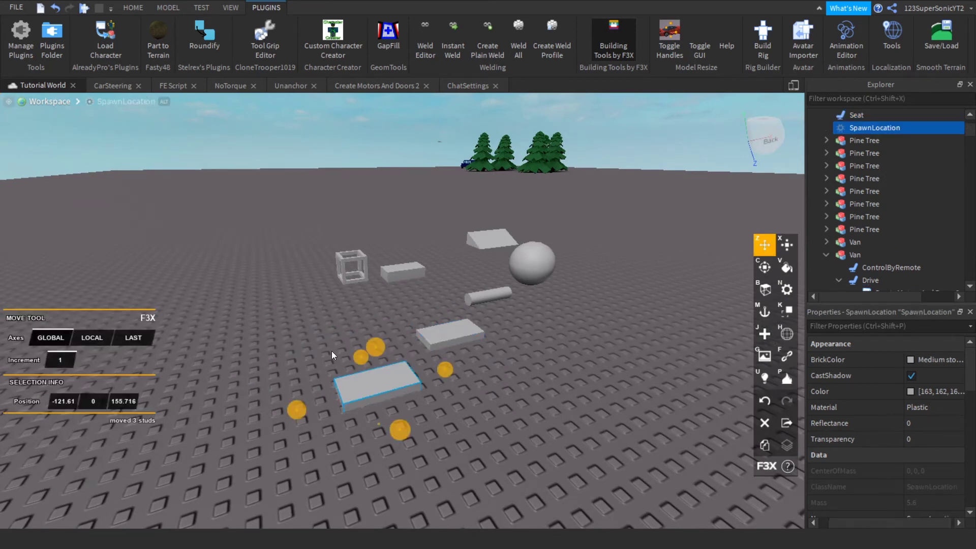
- Add a vehicle seat part beside the spawn with the F3X New Part tool and deselect it
key(j)
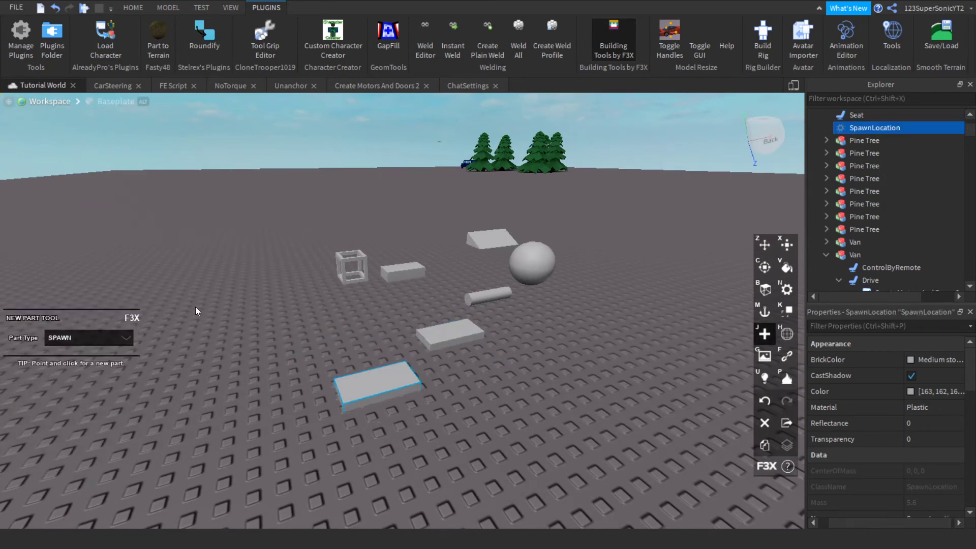
click(96, 339)
click(89, 466)
click(270, 346)
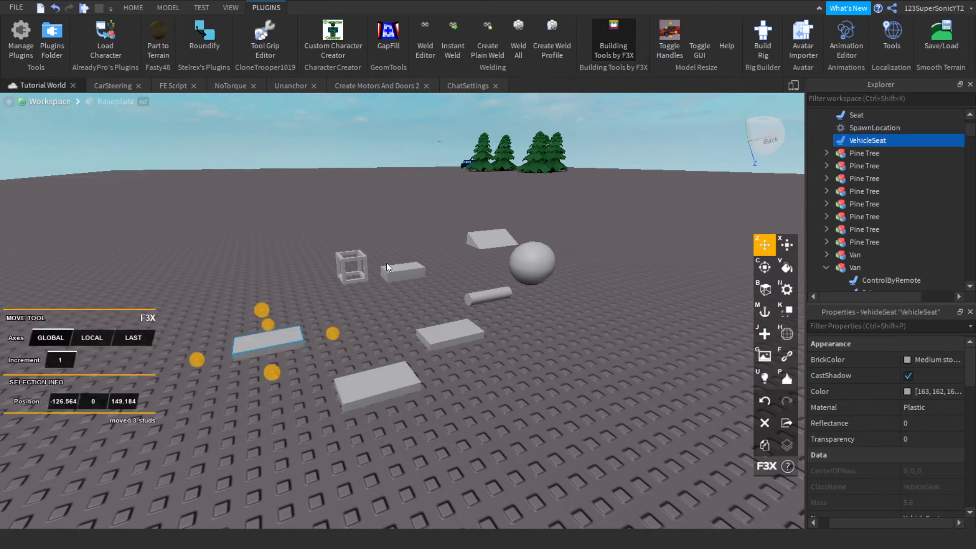
right_click(180, 268)
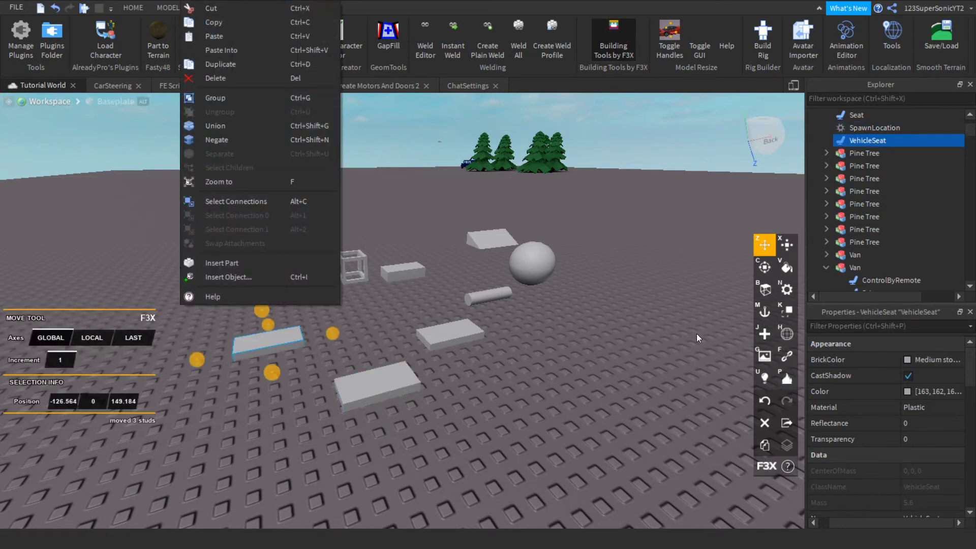
click(707, 322)
- Create a corner part on the open baseplate away from the other parts with the F3X New Part tool
key(j)
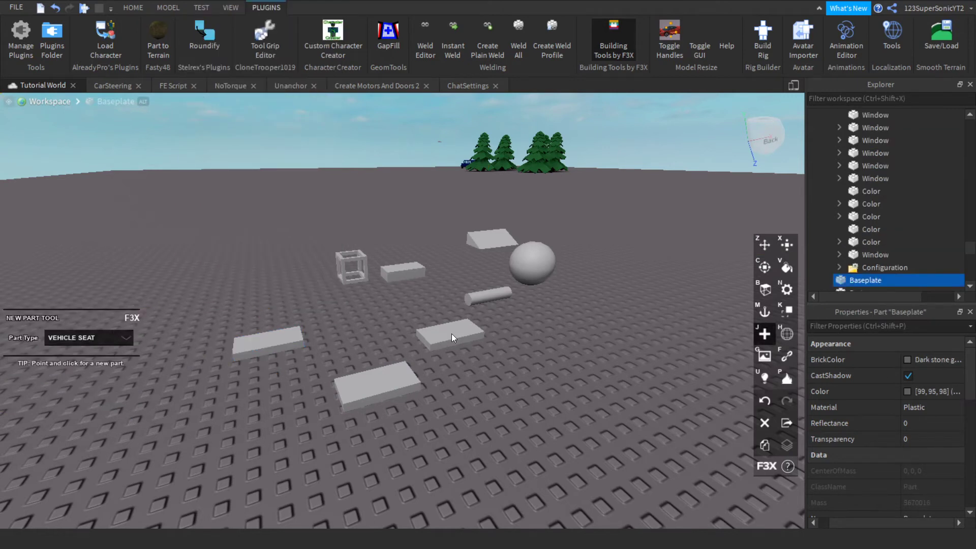
click(98, 339)
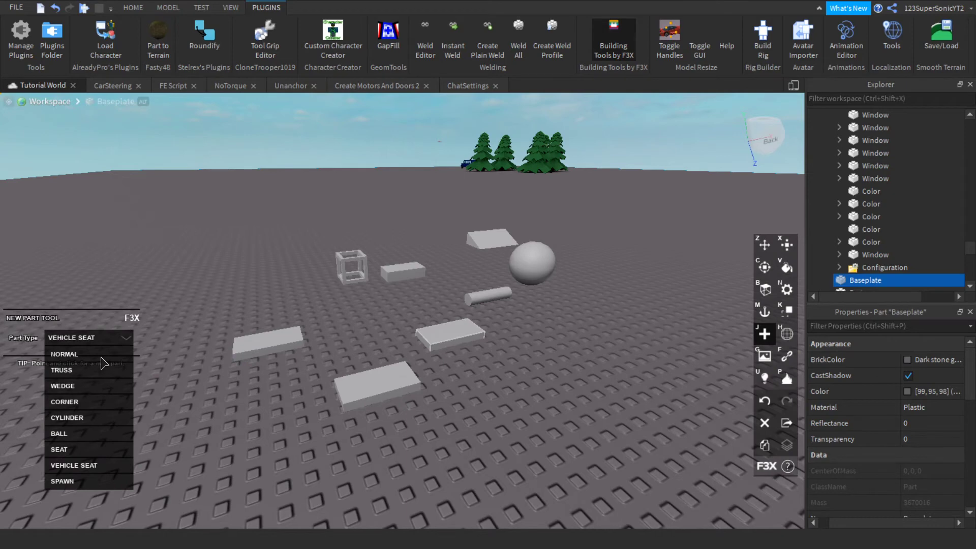
click(65, 403)
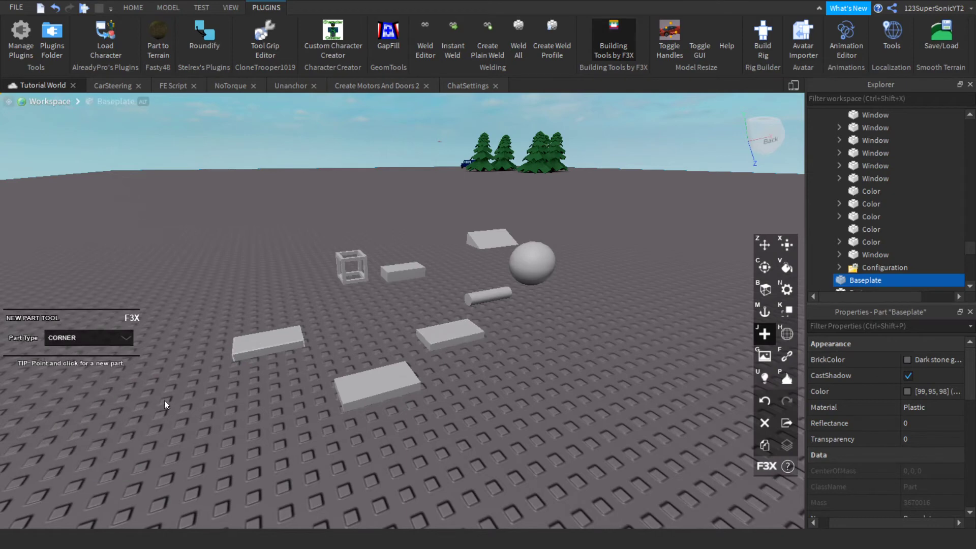
click(638, 416)
key(w)
right_drag(638, 417, 638, 416)
key(s)
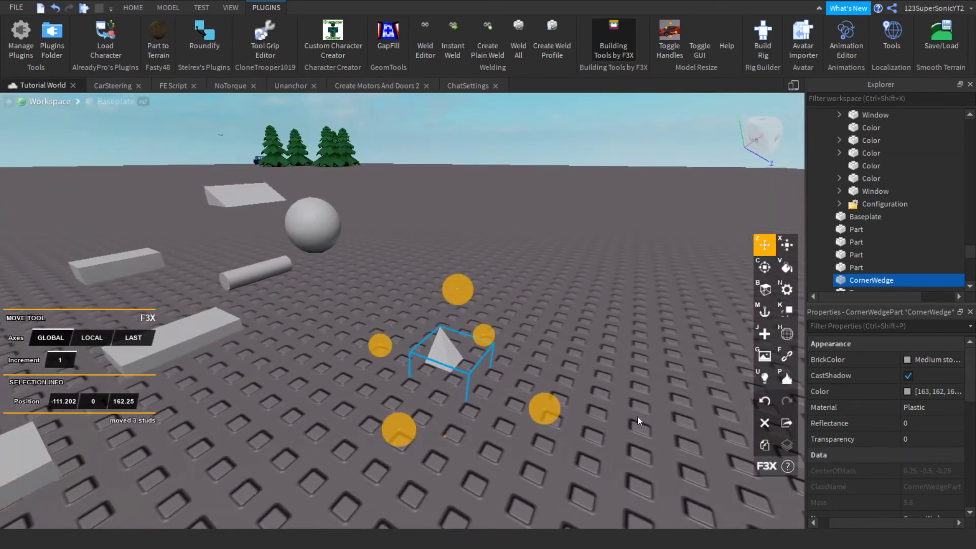
- Delete the spawn, the seat and the vehicle seat from the baseplate
right_drag(467, 359, 468, 359)
key(s)
right_drag(507, 269, 506, 269)
key(w)
drag(430, 402, 525, 418)
key(Delete)
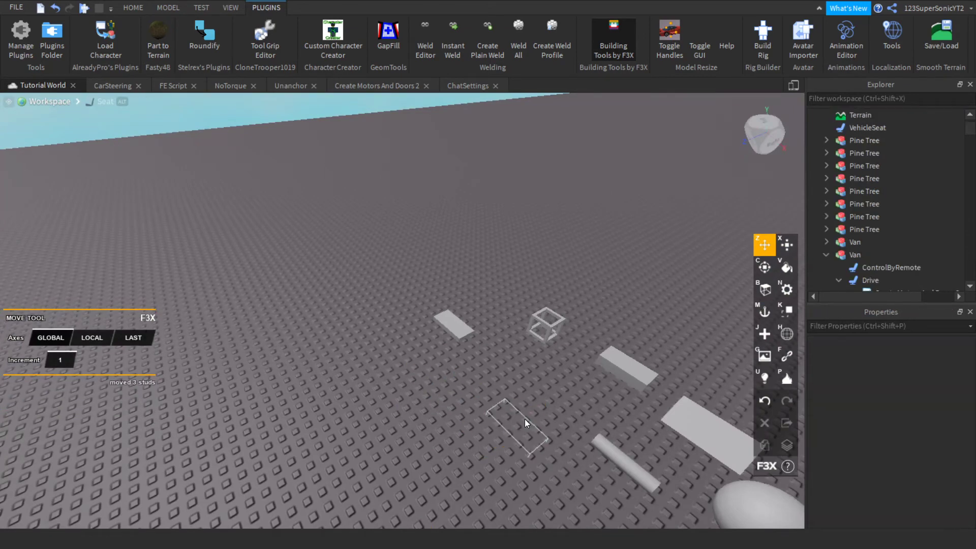
click(451, 331)
key(Delete)
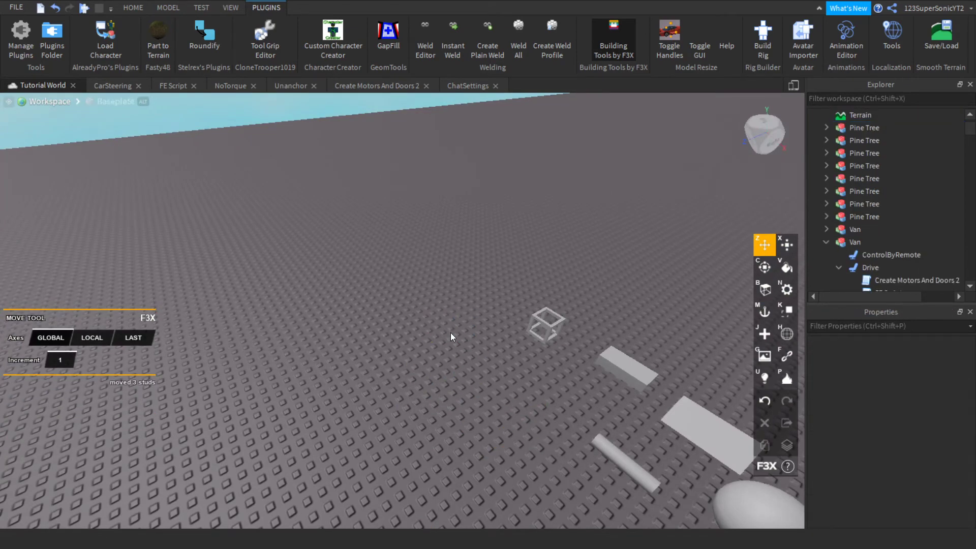
- Move the corner wedge 18 studs along the baseplate to between the block and the cylinder
right_drag(452, 335, 452, 335)
key(w)
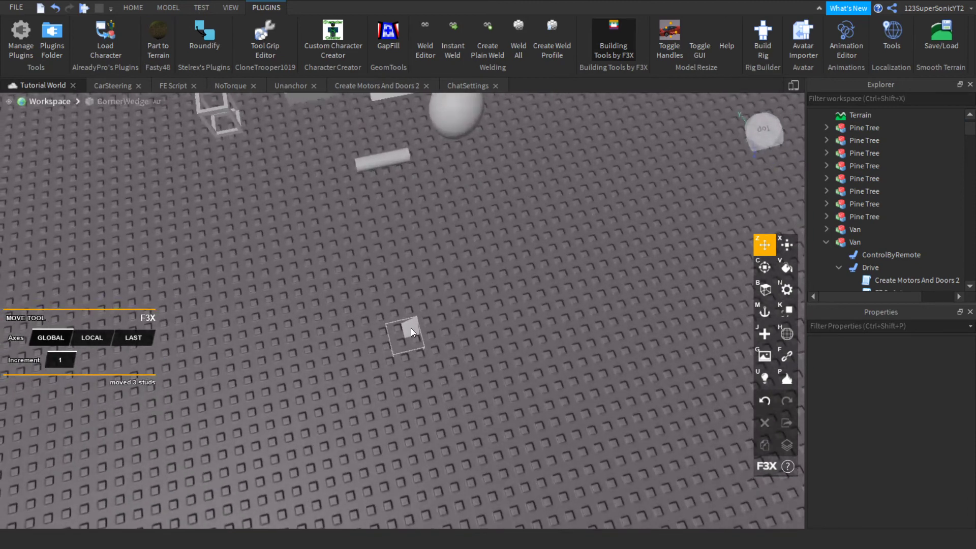
click(409, 328)
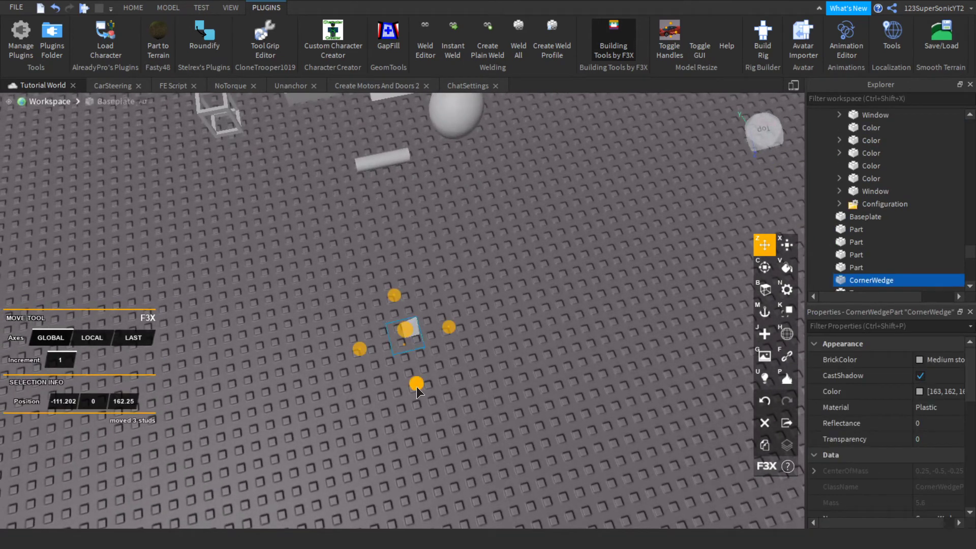
drag(417, 386, 359, 151)
right_drag(501, 221, 501, 221)
key(w)
key(s)
key(w)
right_click(448, 149)
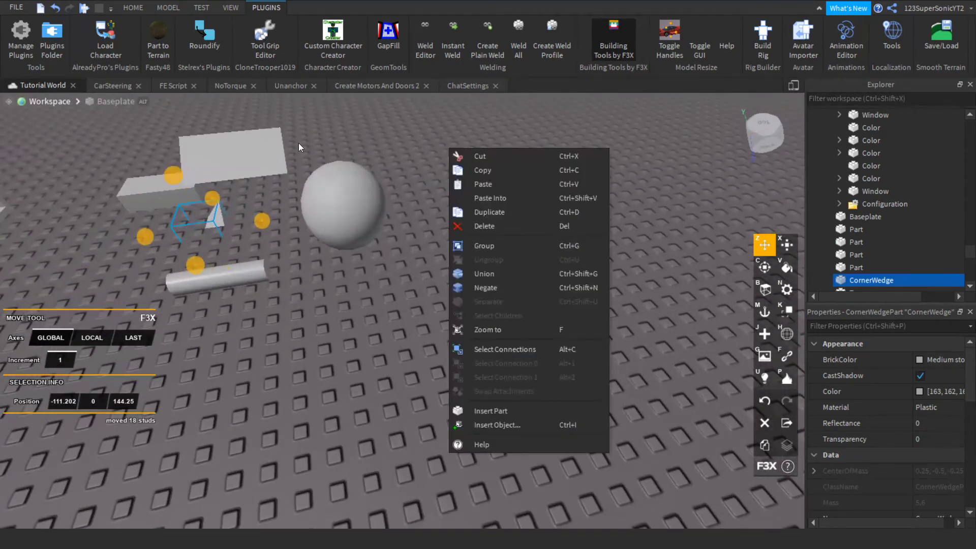
- Lift the corner wedge above the baseplate with the Transform tool
click(133, 8)
right_drag(370, 127, 370, 127)
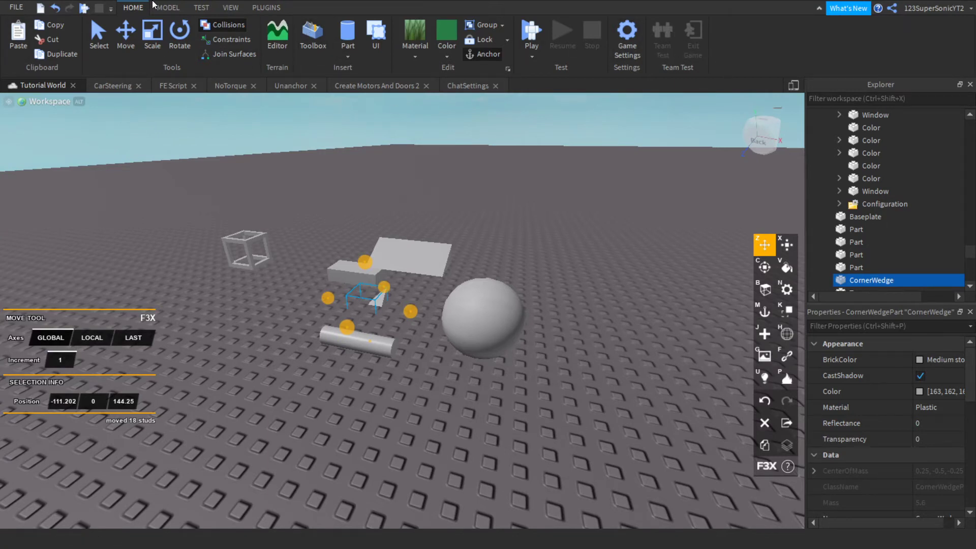
click(176, 8)
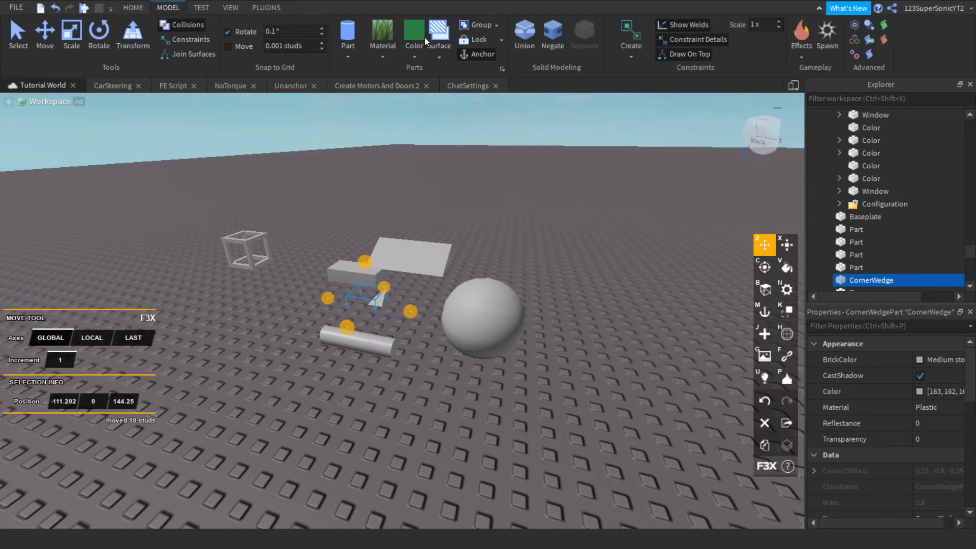
click(129, 36)
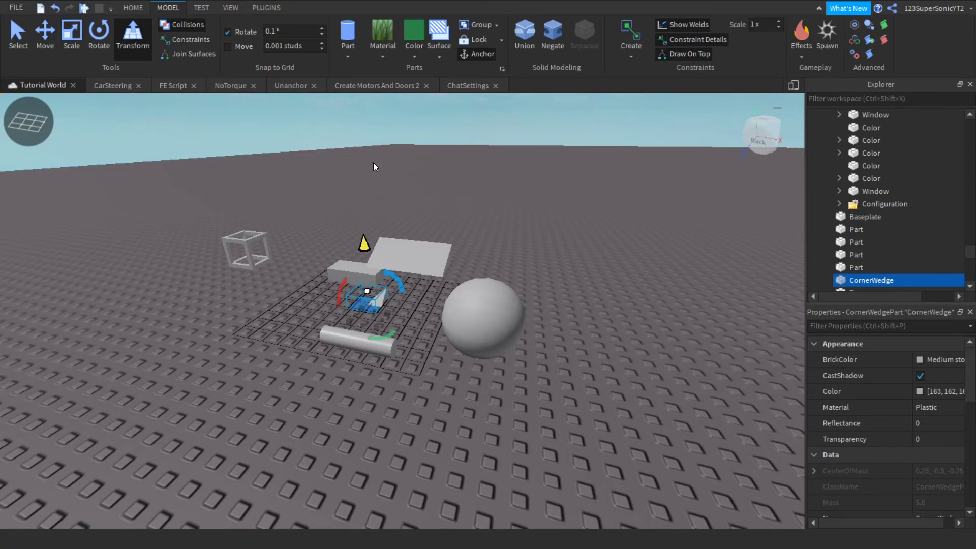
right_drag(482, 127, 482, 128)
key(w)
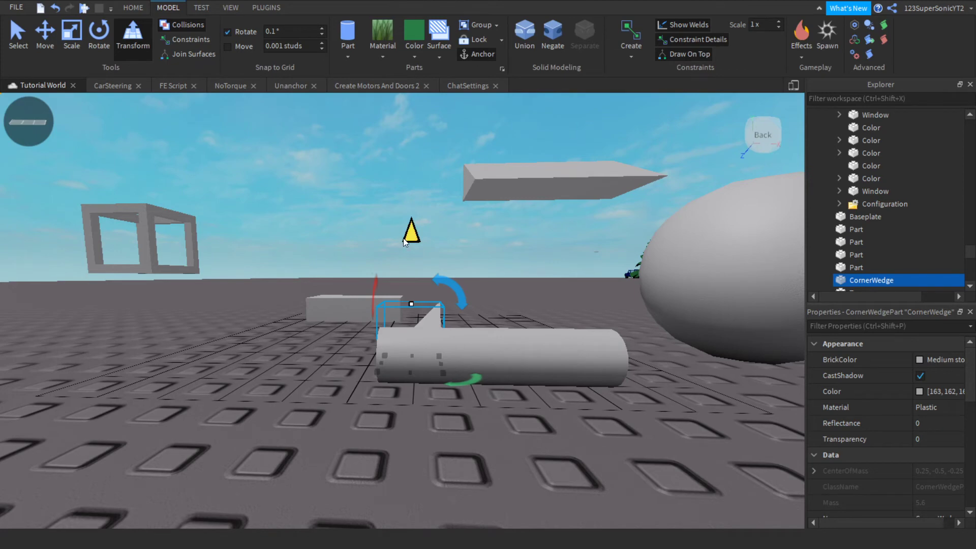
drag(405, 237, 409, 82)
right_drag(411, 238, 411, 239)
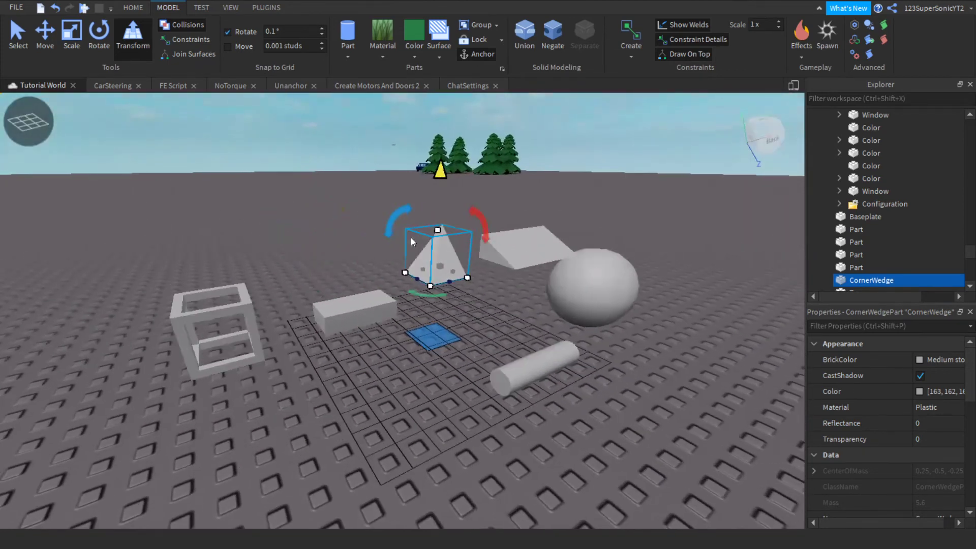
- Try to reduce the corner wedge's height with the Transform tool
scroll(411, 238, up, 3)
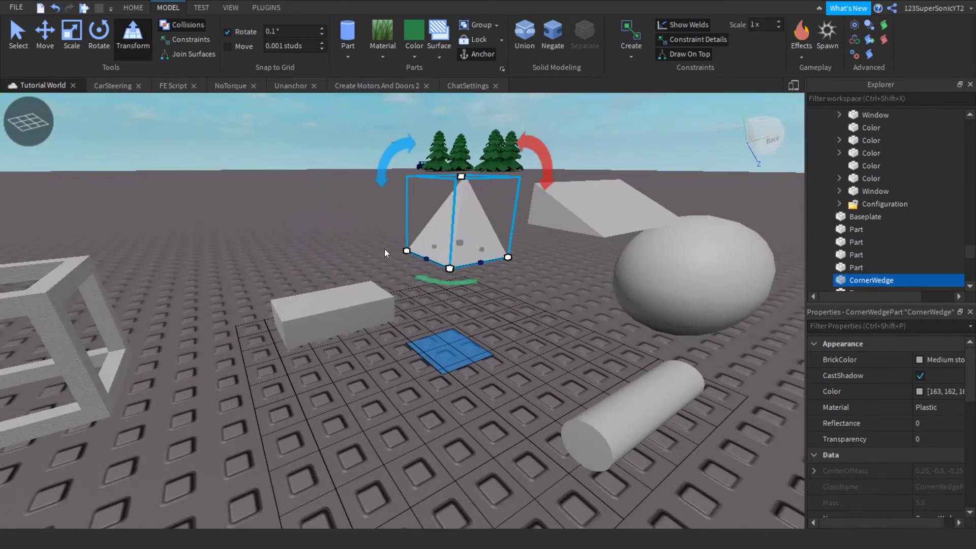
drag(448, 279, 450, 250)
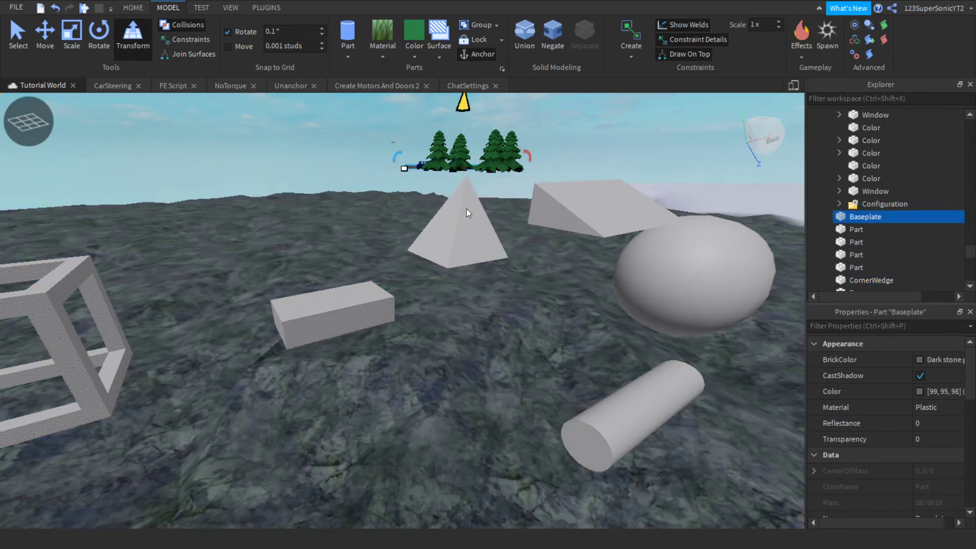
click(466, 208)
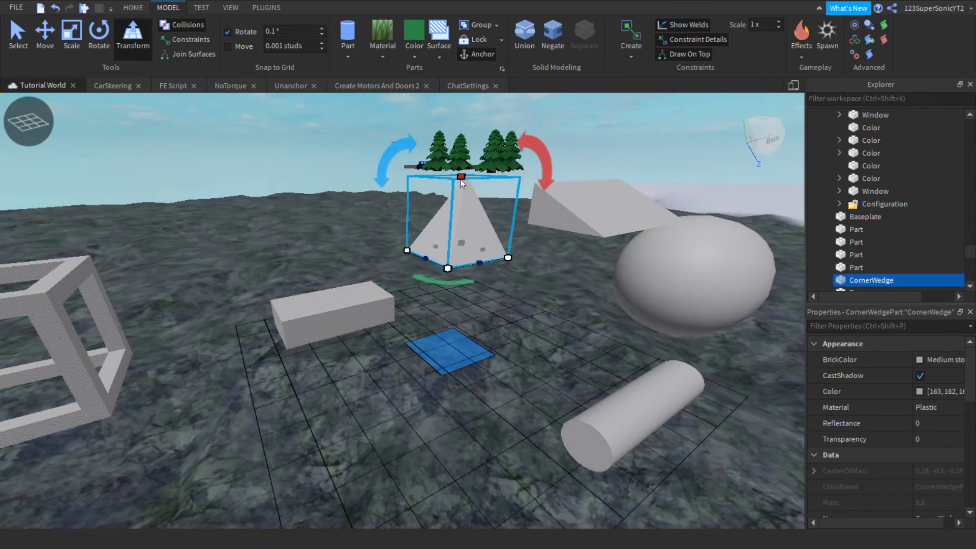
mouse_move(461, 178)
mouse_down()
mouse_move(460, 105)
mouse_move(471, 190)
mouse_up()
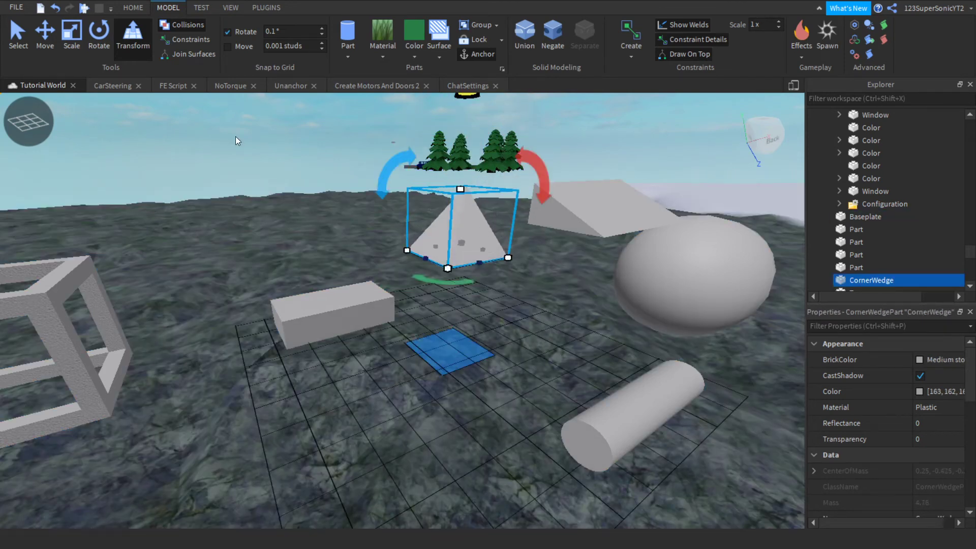
- Undo the height change on the corner wedge and the accidental transform of the baseplate
click(54, 9)
click(53, 9)
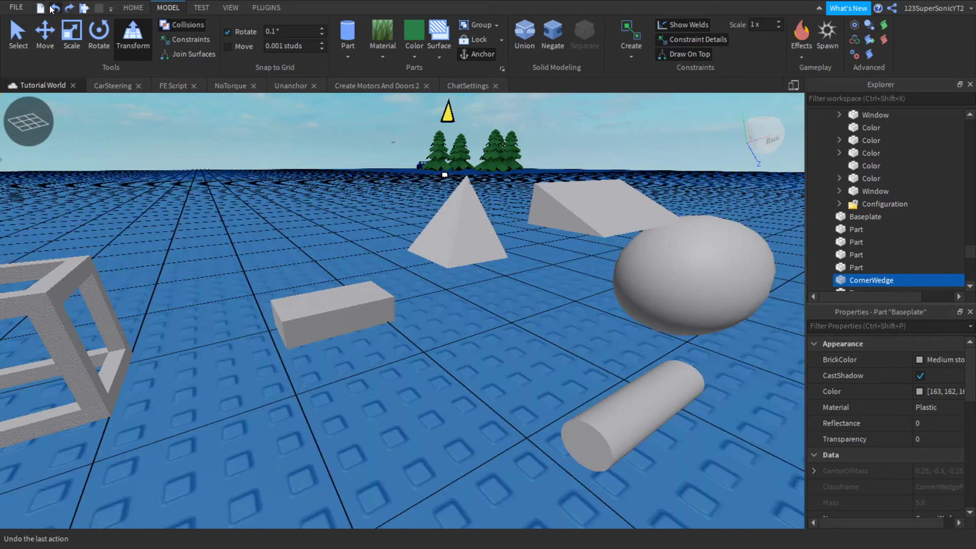
click(54, 8)
click(54, 8)
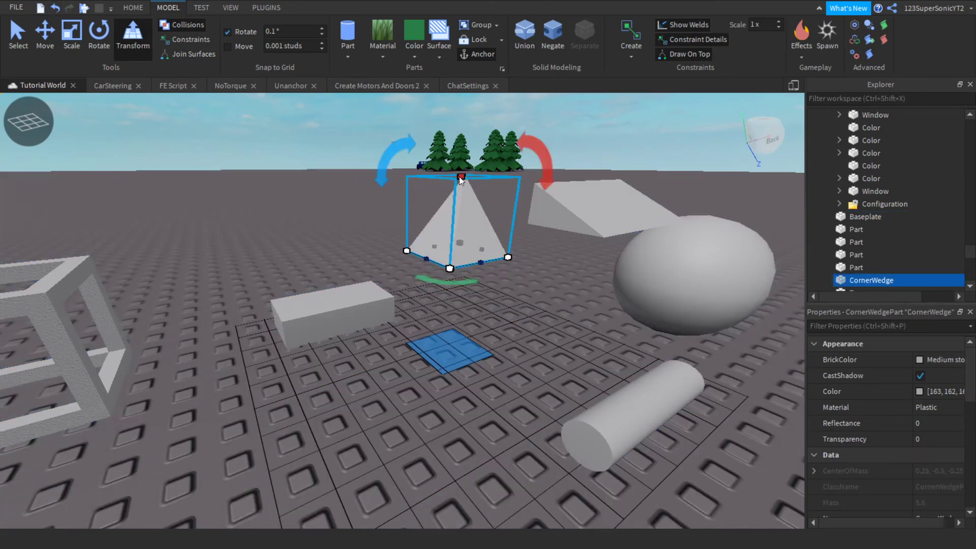
right_drag(442, 187, 442, 187)
scroll(442, 187, down, 5)
scroll(442, 187, up, 5)
scroll(442, 187, down, 7)
scroll(441, 187, up, 4)
scroll(442, 187, down, 5)
scroll(442, 187, up, 4)
scroll(442, 187, up, 4)
scroll(442, 187, down, 5)
scroll(441, 188, up, 5)
scroll(442, 187, down, 5)
scroll(442, 187, up, 4)
scroll(442, 187, down, 5)
- Clear all existing terrain from the place using the Terrain Editor
click(133, 7)
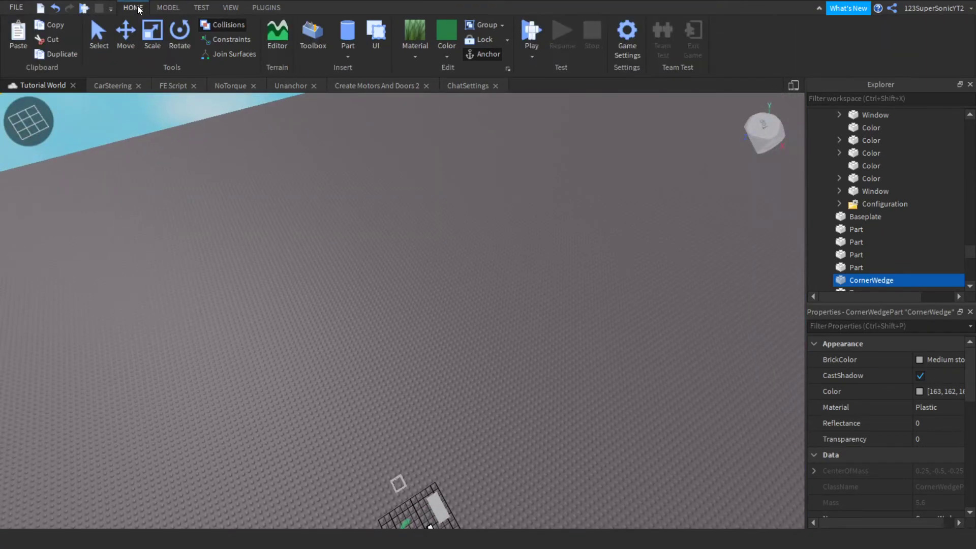
click(277, 37)
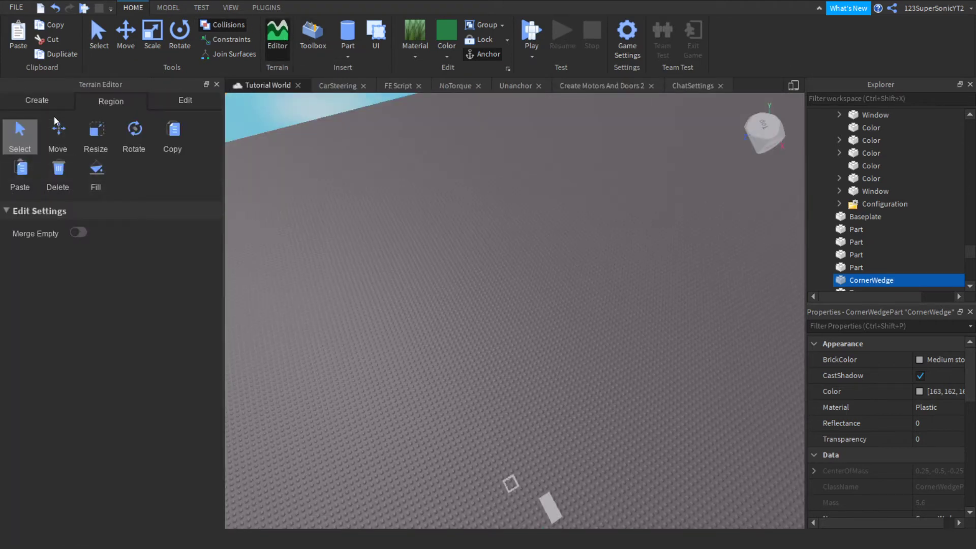
click(37, 101)
click(96, 137)
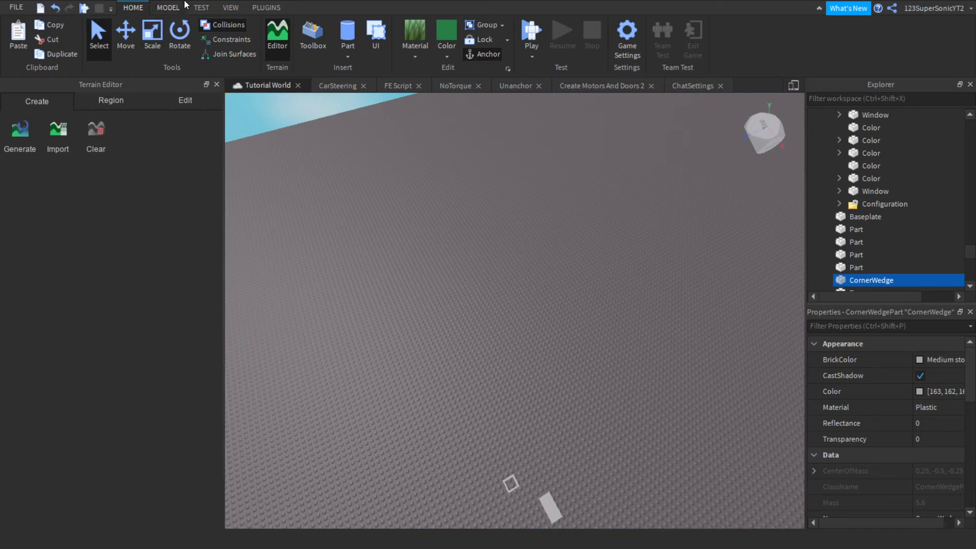
- Deselect the corner wedge and close the Terrain Editor
click(168, 7)
right_drag(416, 206, 416, 206)
click(326, 159)
click(200, 8)
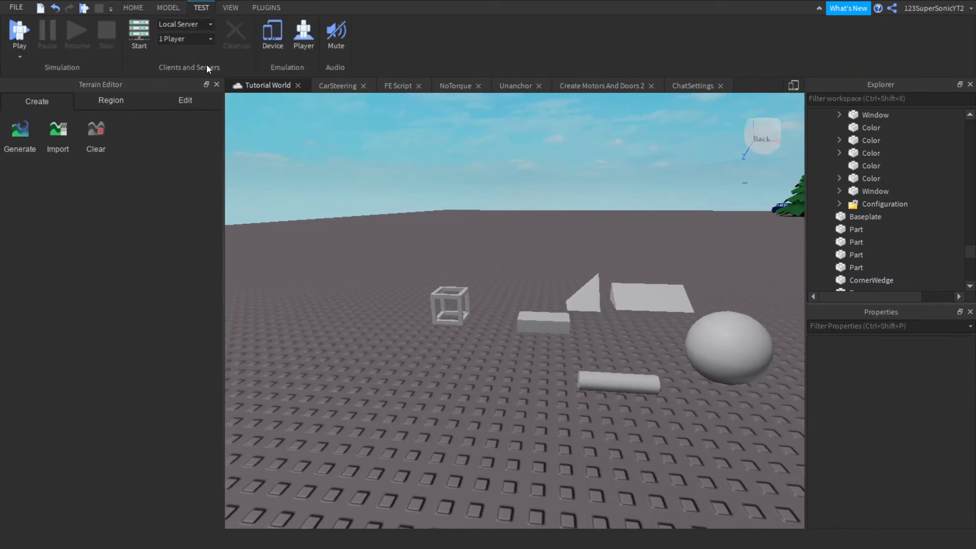
click(216, 85)
click(169, 8)
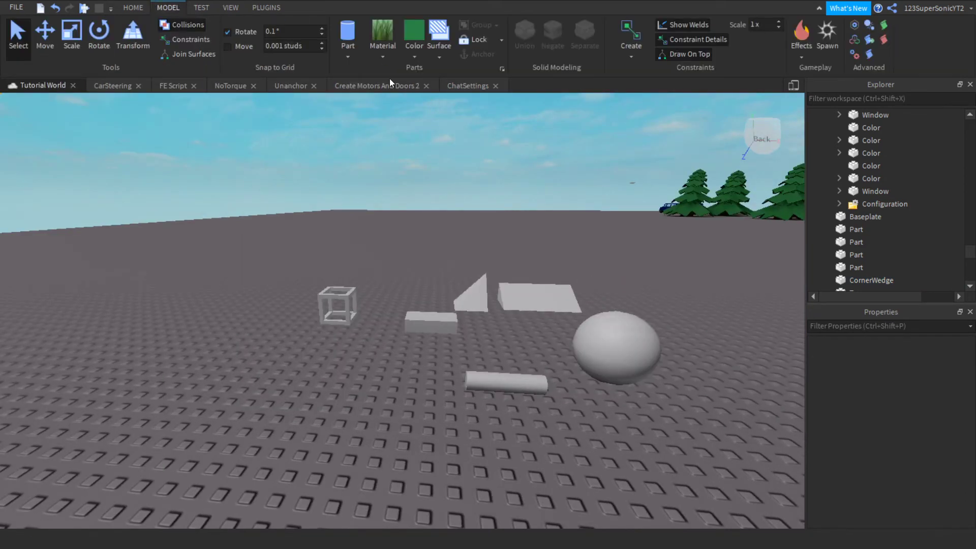
- Insert a spawn location on the baseplate near the sample parts
right_drag(566, 155, 580, 160)
click(831, 40)
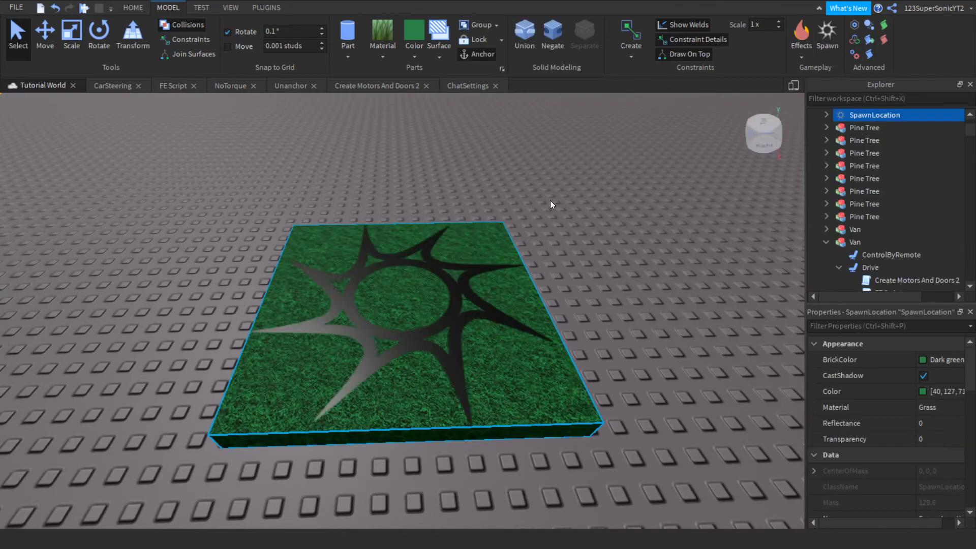
right_drag(550, 201, 550, 201)
key(w)
key(s)
key(a)
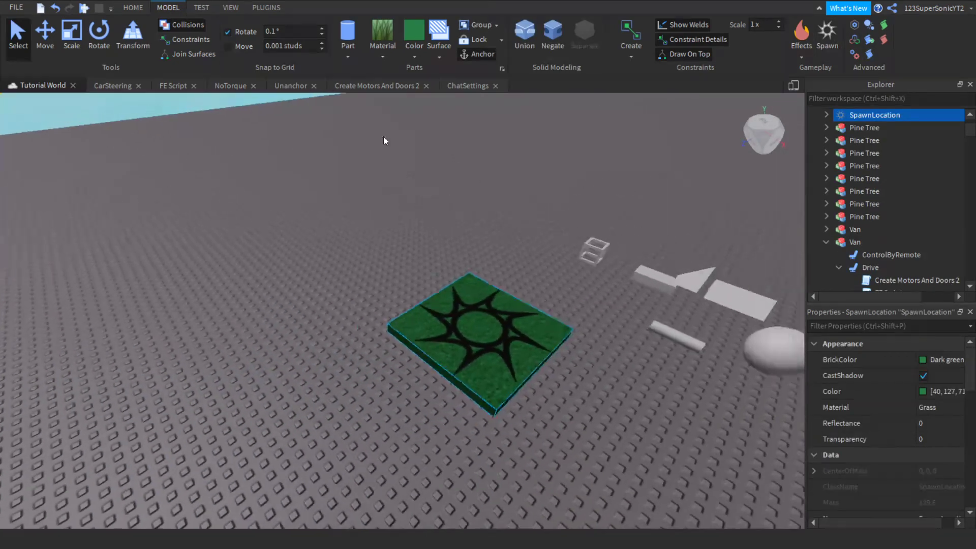
key(d)
key(w)
key(d)
- Try out a Spring constraint from the cylinder to the sphere, and undo it
click(631, 40)
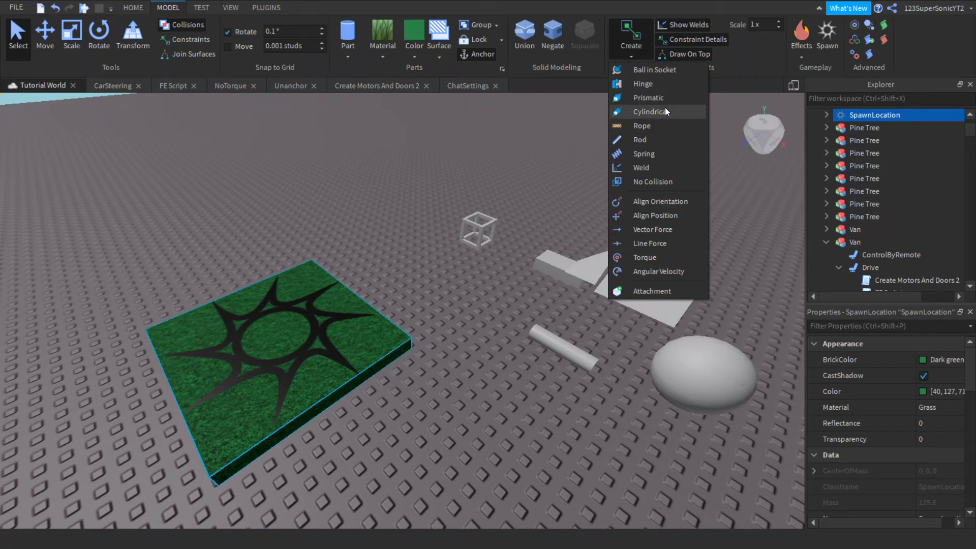
click(654, 153)
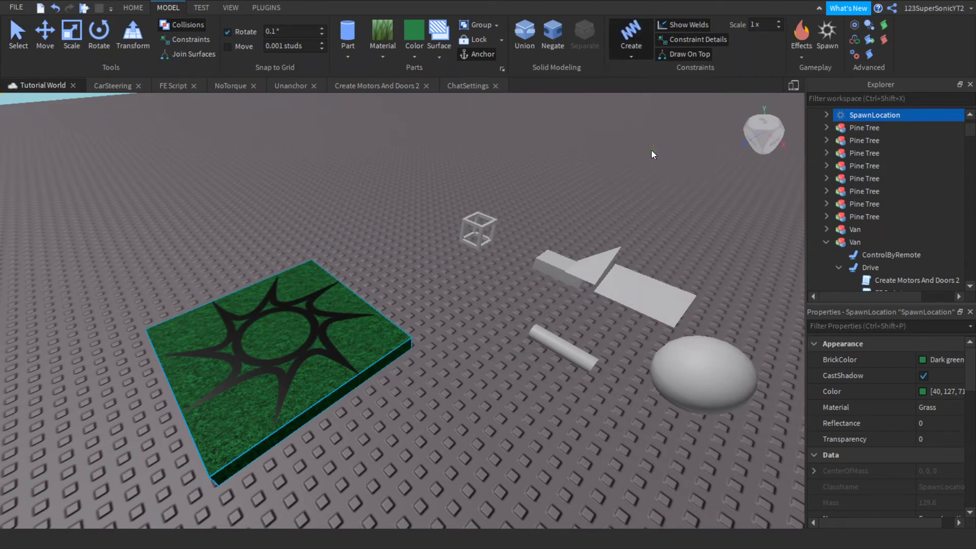
click(824, 116)
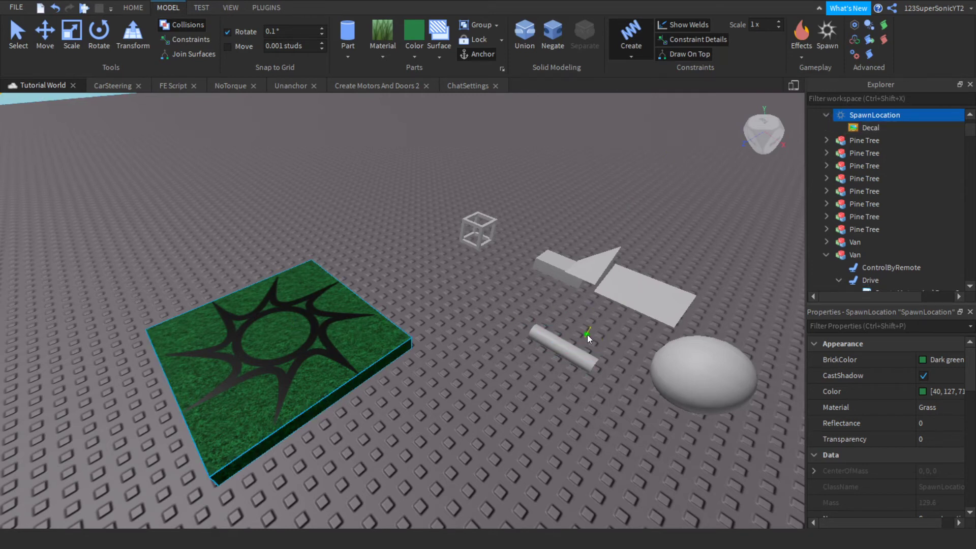
click(572, 350)
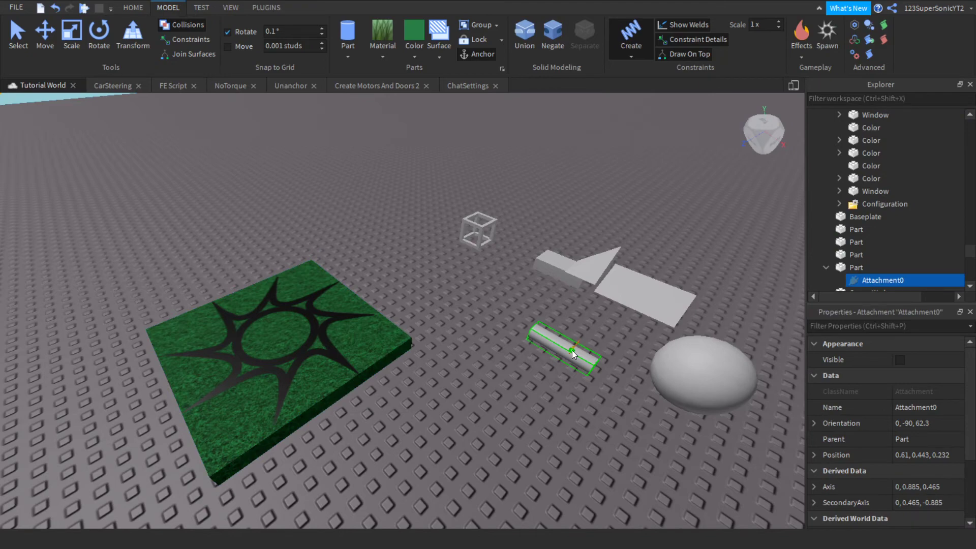
right_drag(572, 349, 572, 350)
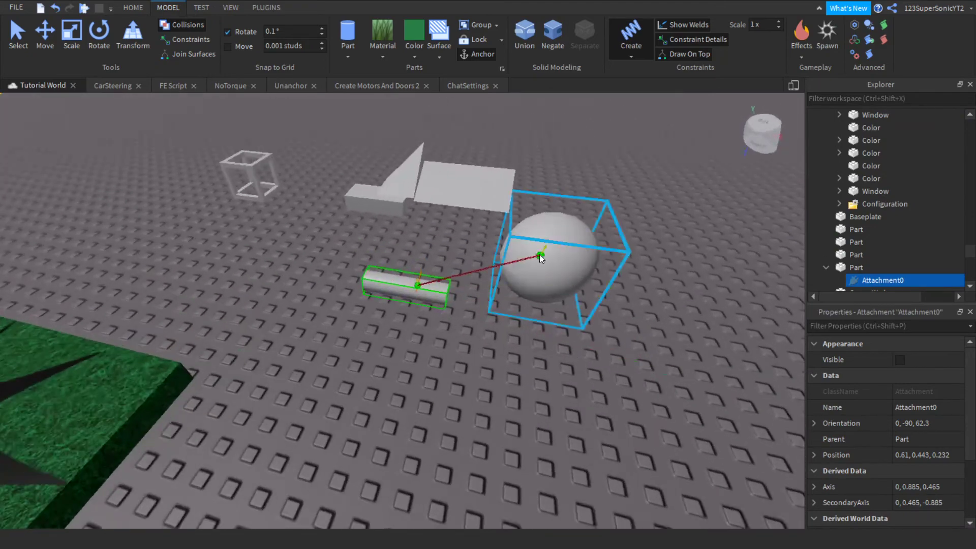
click(541, 256)
key(w)
right_drag(540, 256, 540, 256)
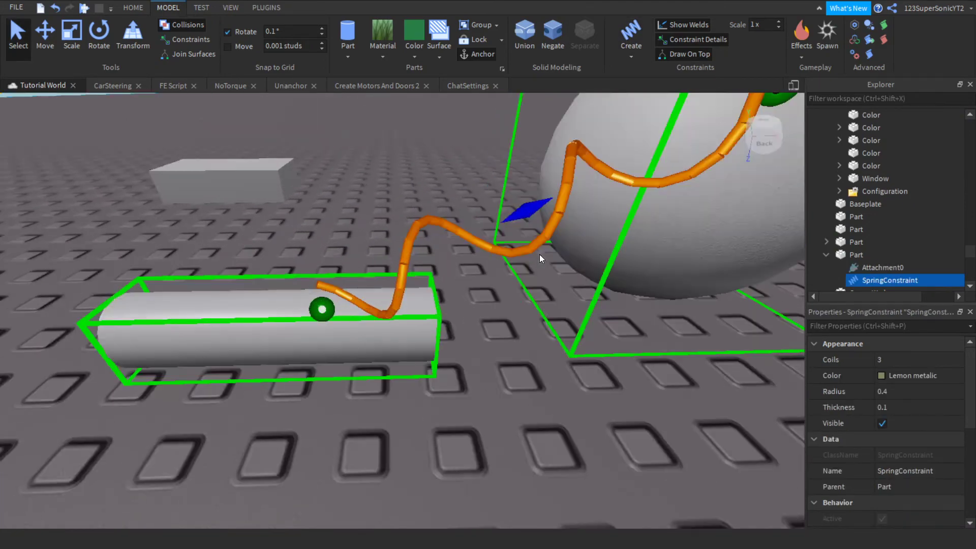
scroll(540, 255, down, 3)
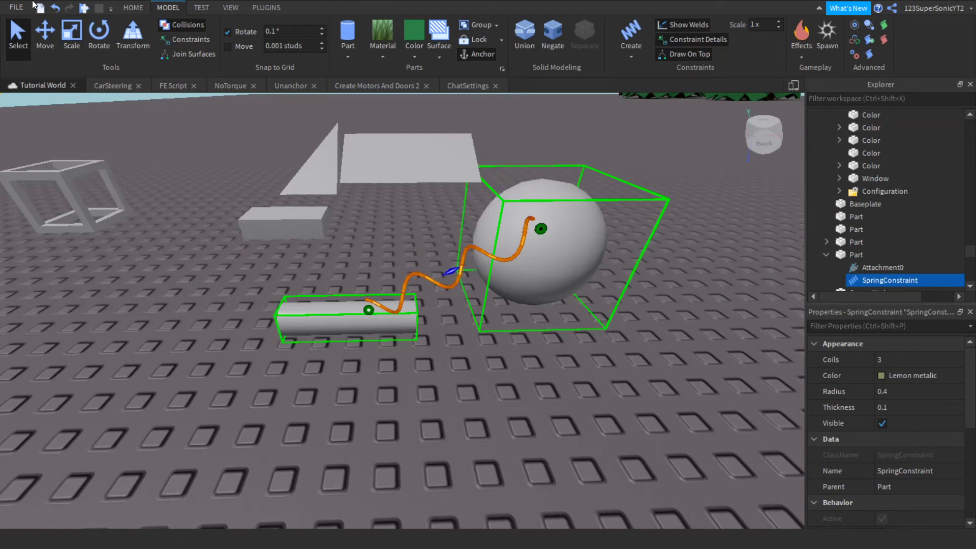
click(56, 8)
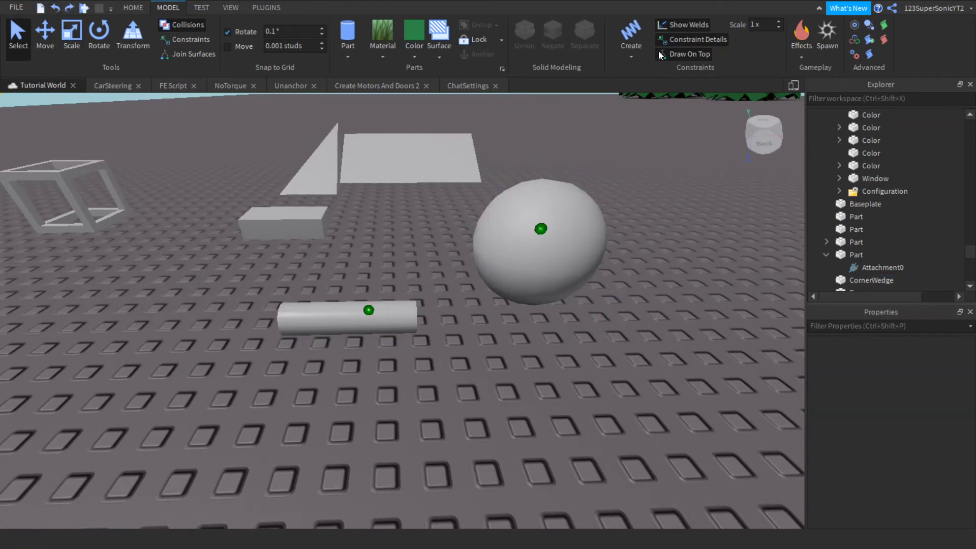
- Try out a Weld constraint between the cylinder and the sphere, and undo it
click(641, 48)
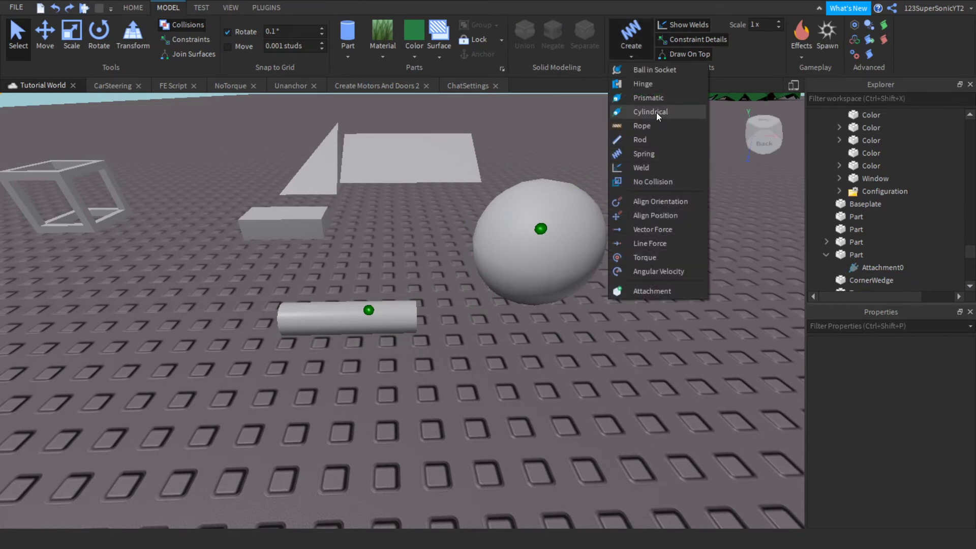
click(642, 167)
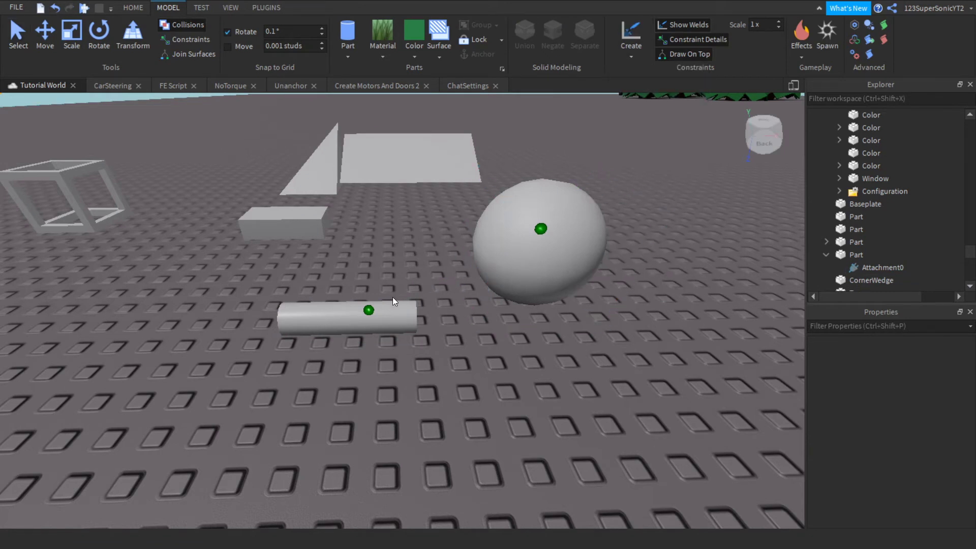
click(396, 310)
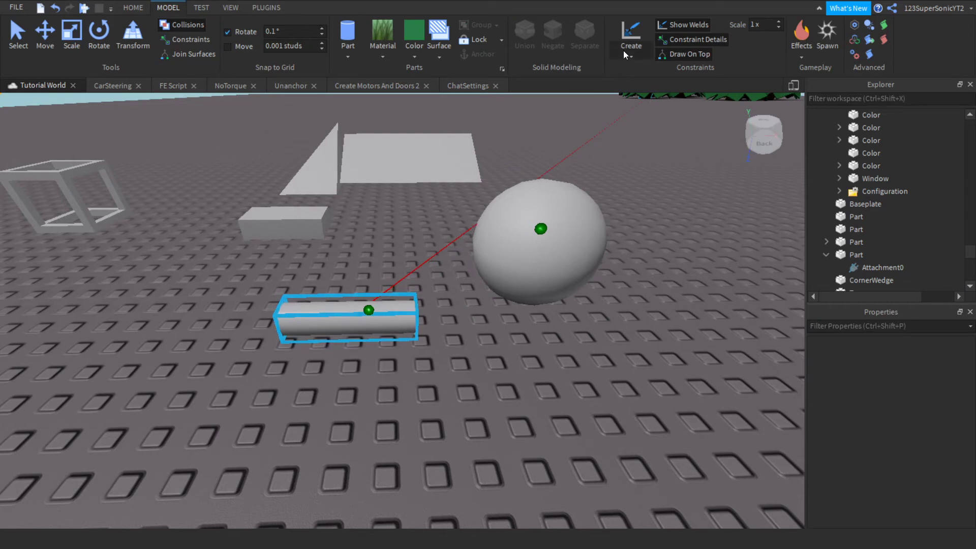
click(545, 245)
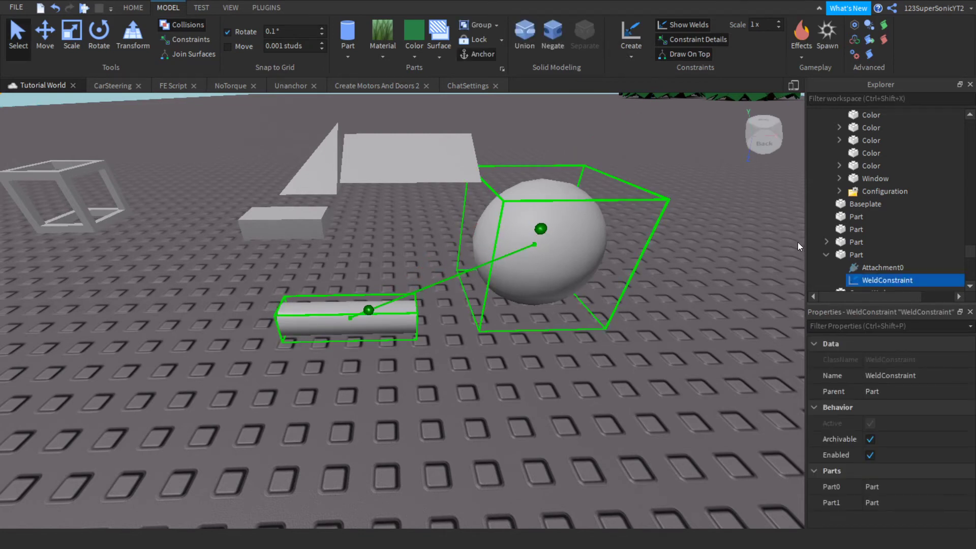
click(58, 14)
- Try out a Rope constraint from the cylinder's end to the lower part of the sphere, and undo it
click(632, 49)
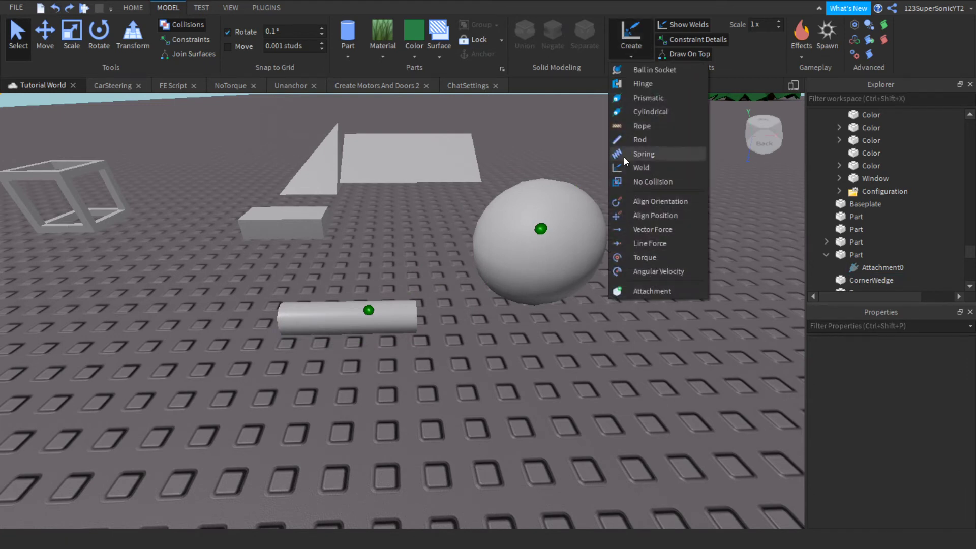
click(630, 127)
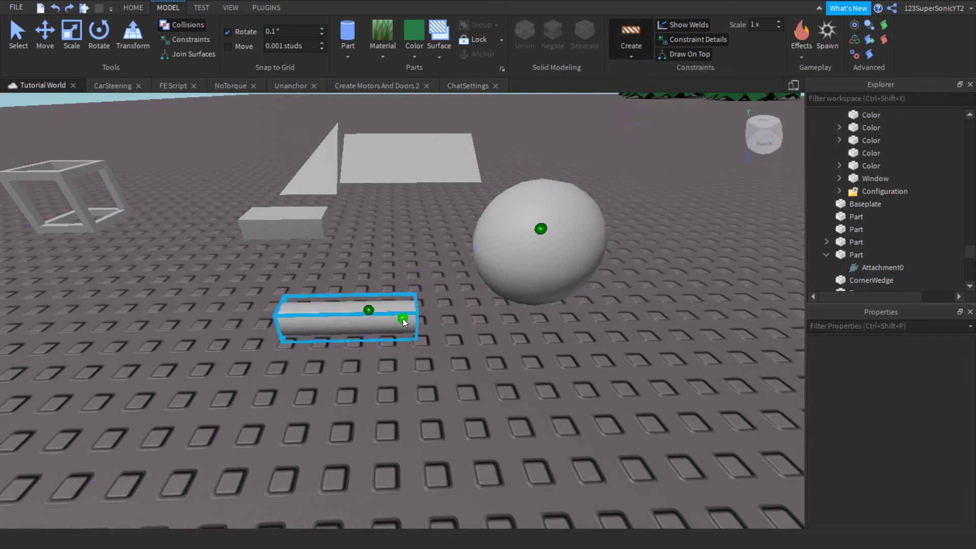
click(403, 318)
click(531, 268)
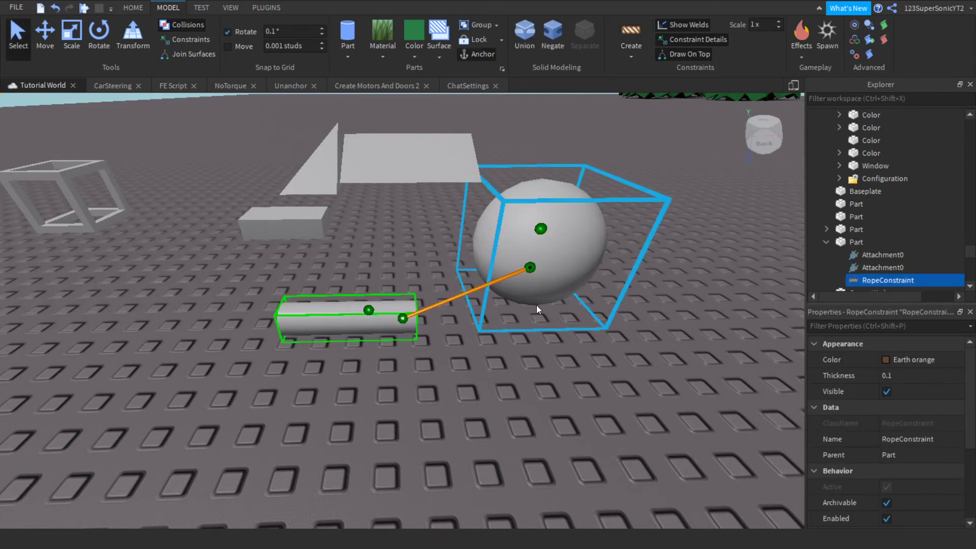
right_drag(536, 305, 536, 306)
scroll(494, 300, up, 5)
scroll(492, 297, down, 4)
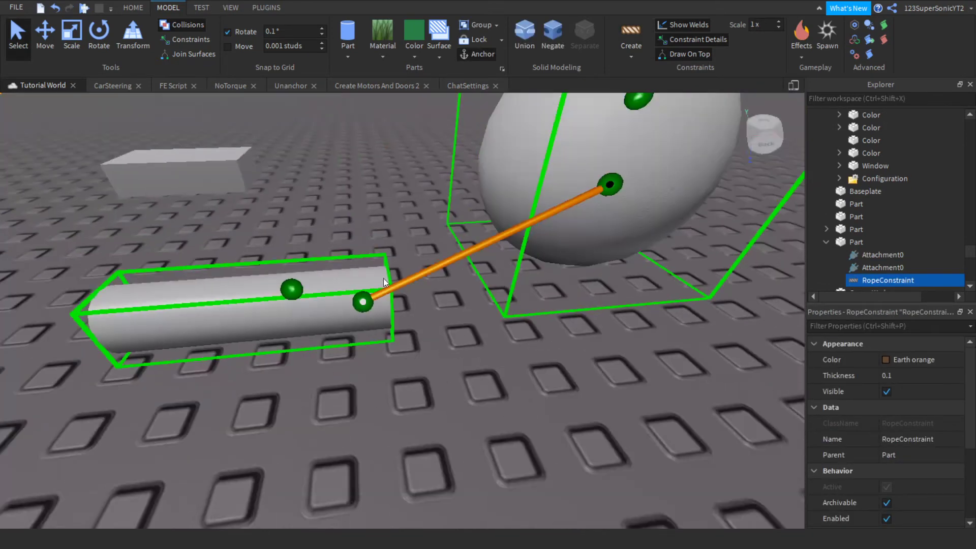
scroll(509, 204, down, 5)
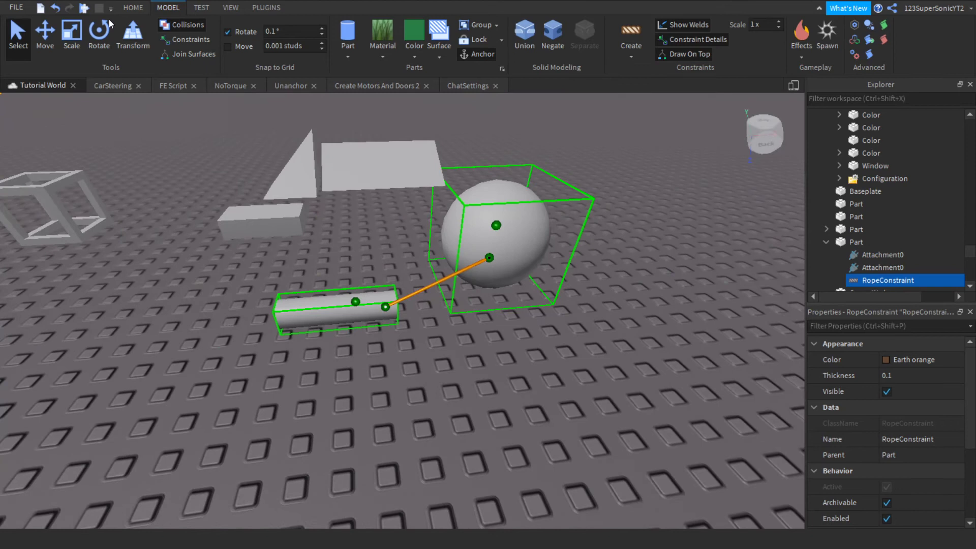
click(55, 7)
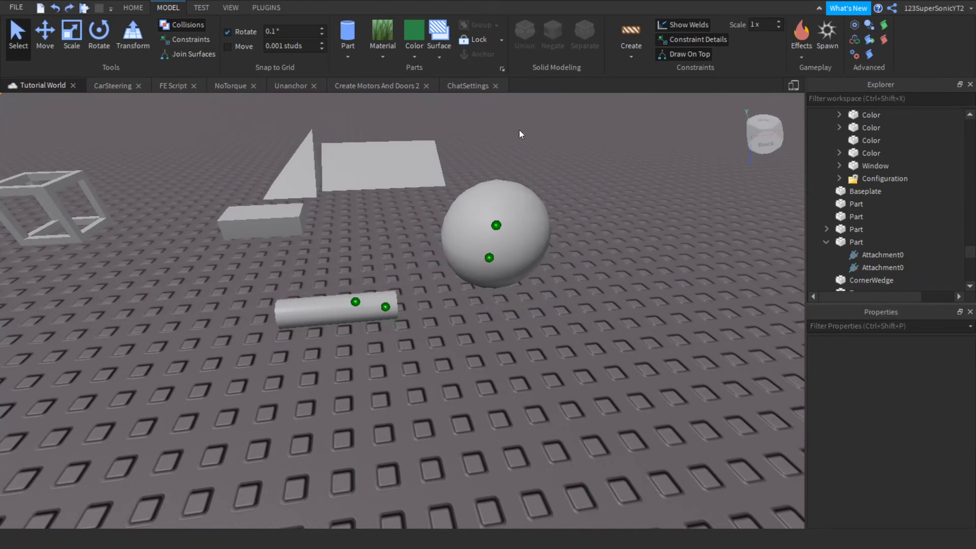
- Scale the rectangular block lengthwise so it extends past the wedge and behind the sphere
click(257, 211)
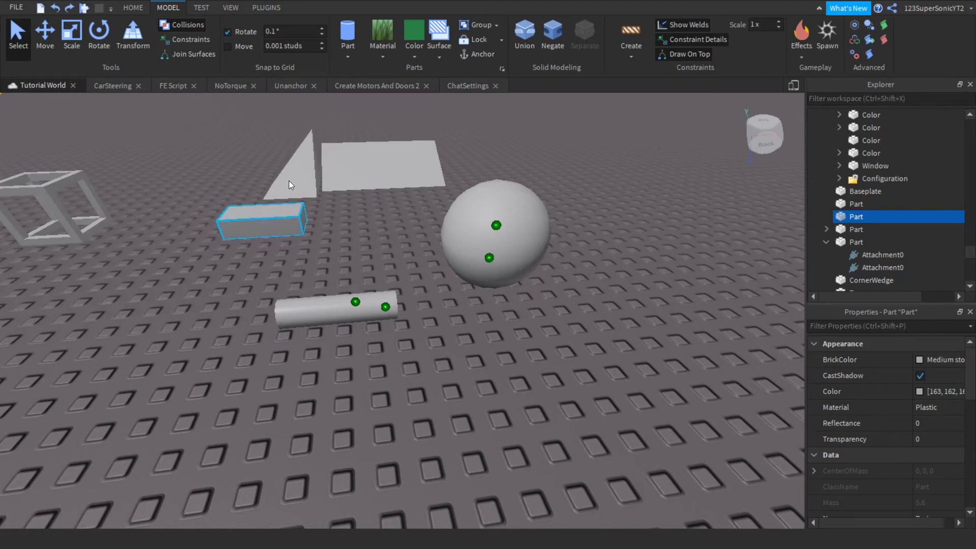
scroll(214, 137, down, 4)
scroll(215, 143, up, 3)
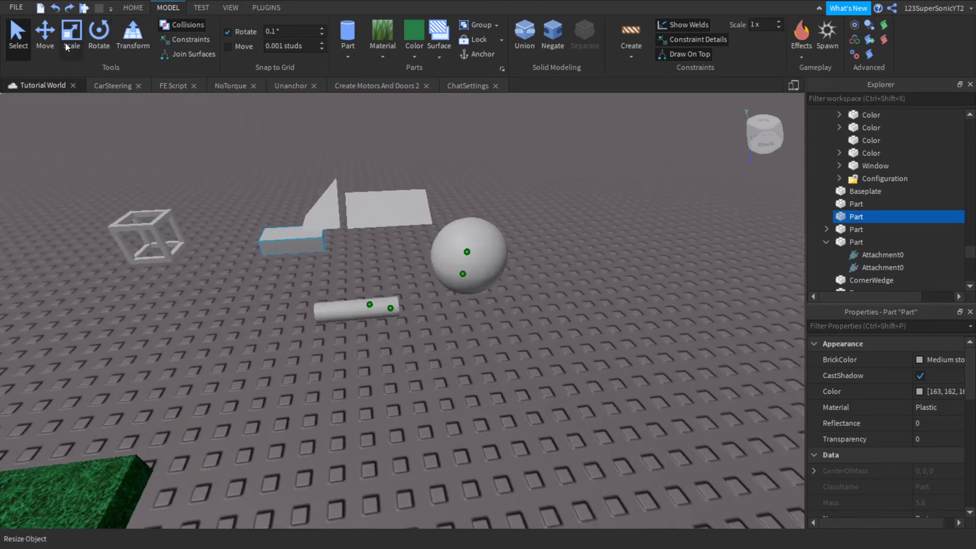
click(67, 42)
drag(363, 236, 519, 224)
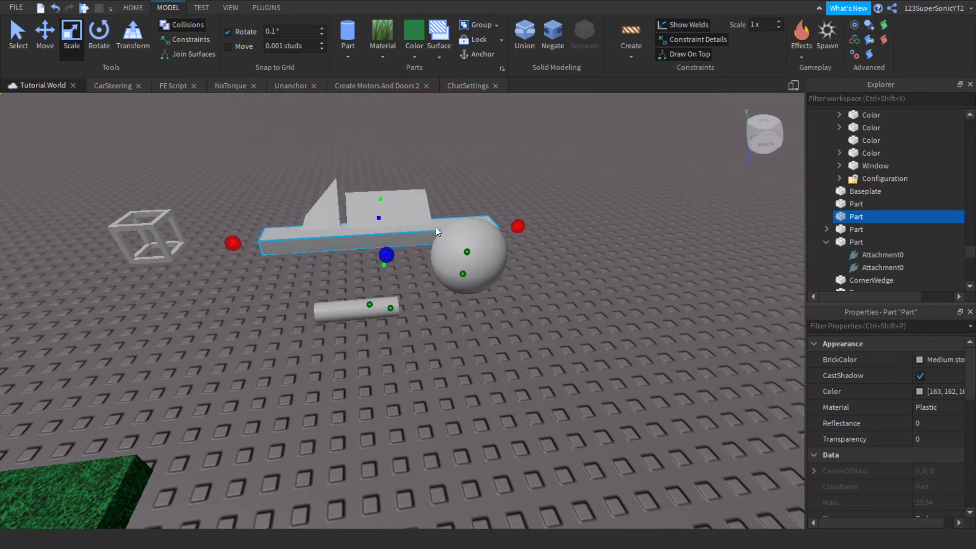
click(431, 214)
click(416, 232)
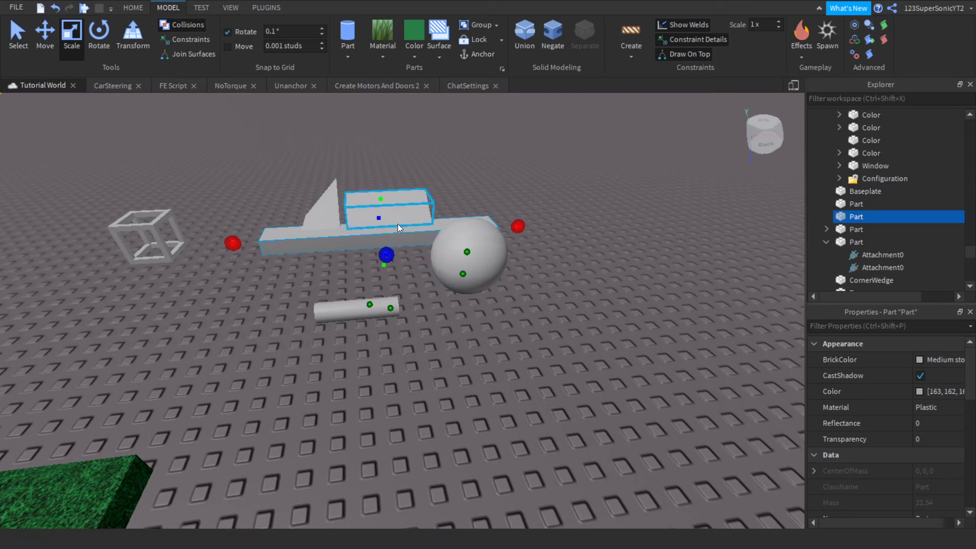
- Move the long rectangular block to open ground away from the other parts and scale its height up into an upright slab
drag(376, 235, 278, 151)
key(f)
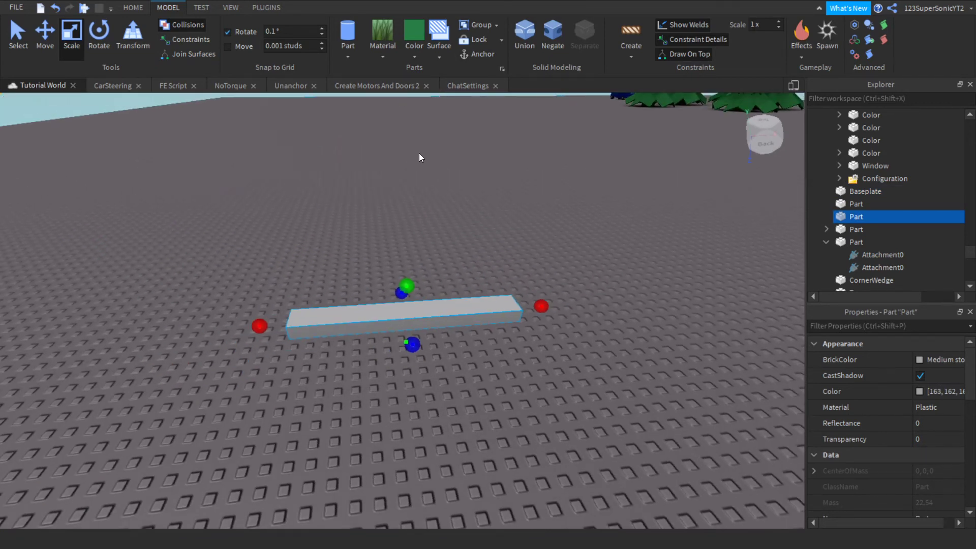
drag(406, 284, 385, 136)
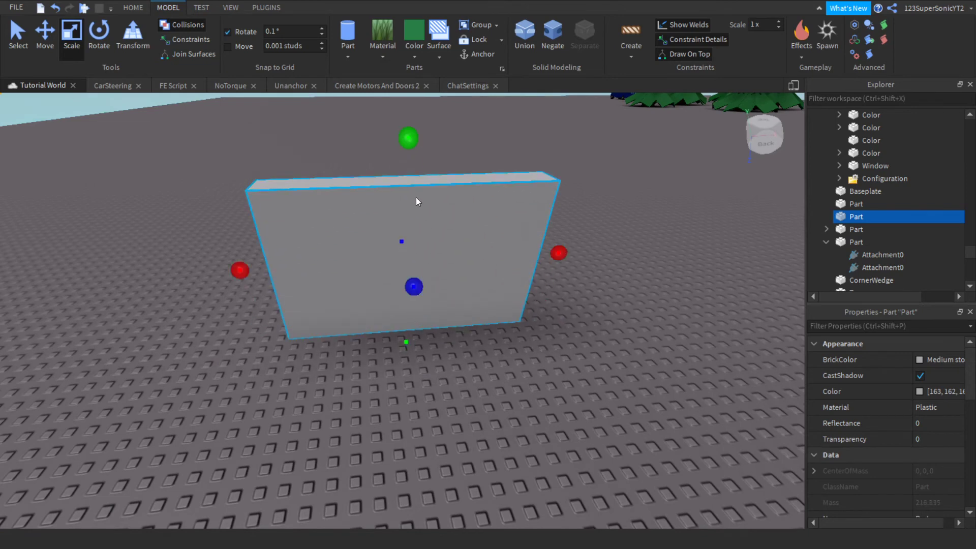
right_drag(416, 197, 415, 198)
scroll(416, 198, down, 3)
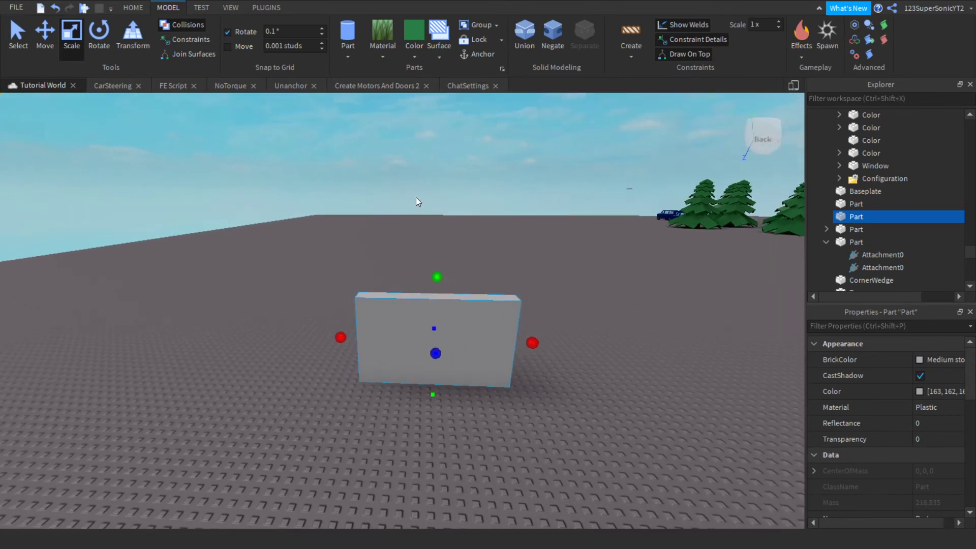
- Scale the upright slab much taller and widen it on one side to form a large wall
click(433, 253)
click(442, 359)
drag(437, 276, 426, 126)
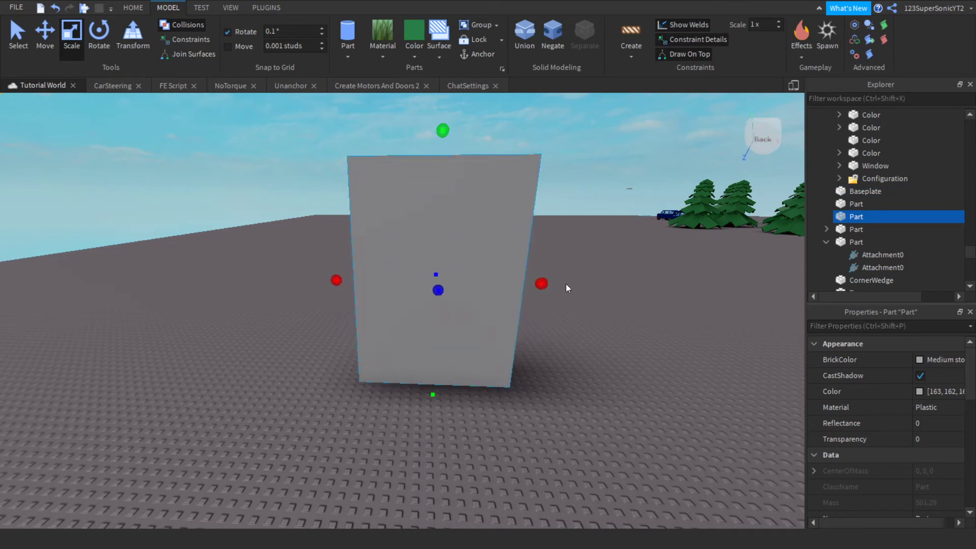
drag(547, 286, 620, 285)
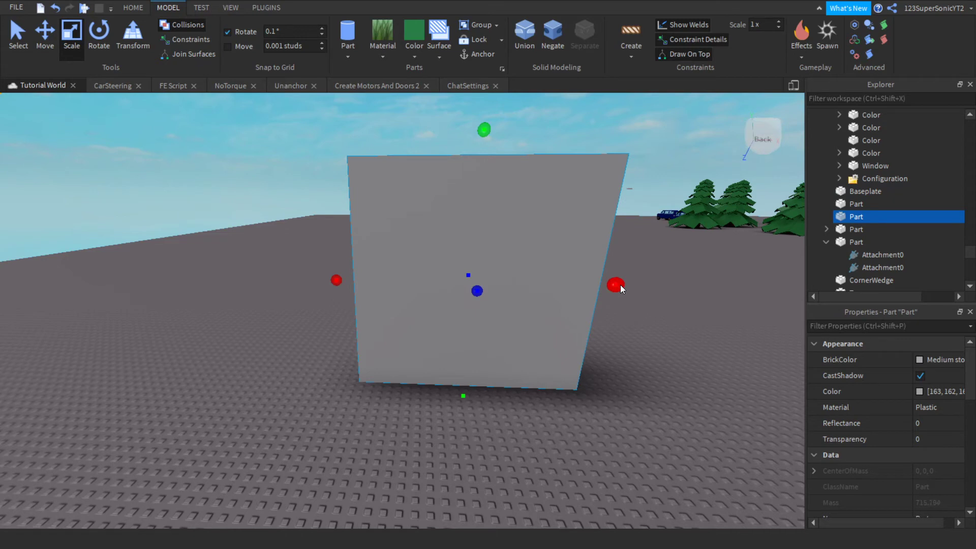
- Turn off collisions, duplicate the tall slab in place, and move the copy forward in front of the original
key(ctrl+d)
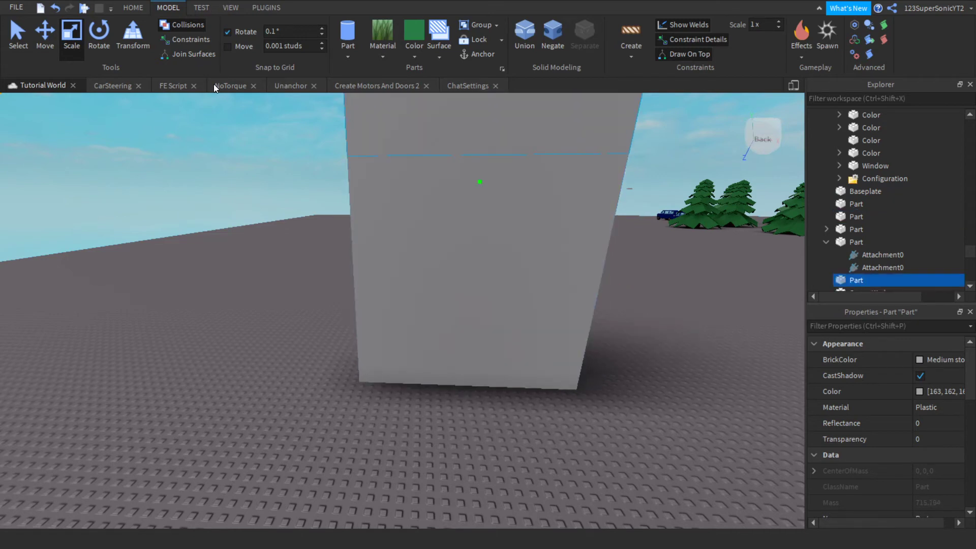
click(55, 8)
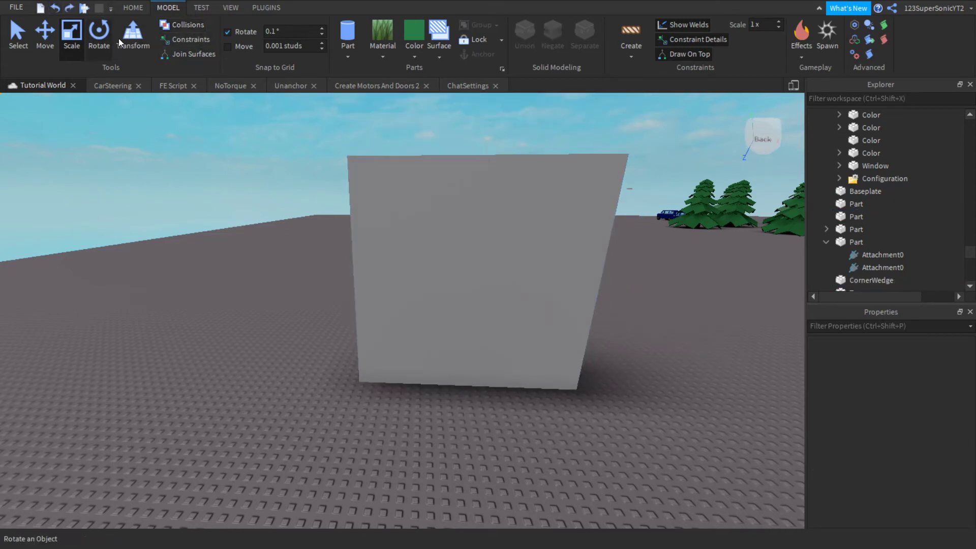
click(393, 194)
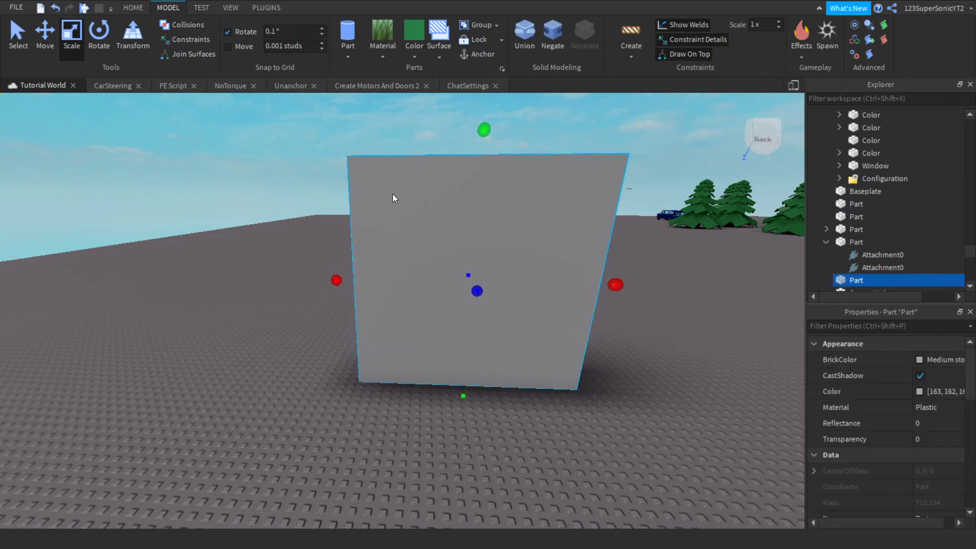
click(45, 46)
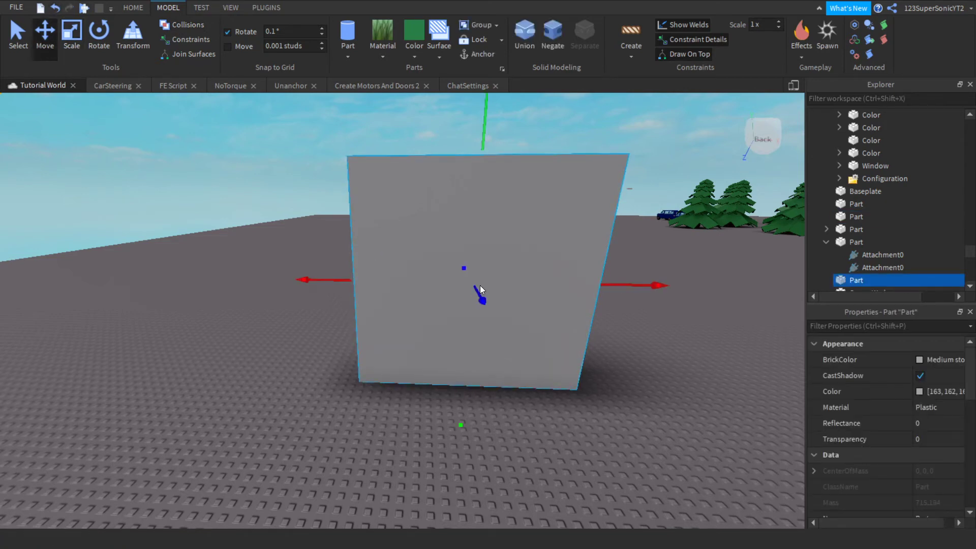
drag(482, 302, 498, 330)
- Scale the front slab down in height and narrow it from both sides so it is smaller than the slab behind
click(71, 38)
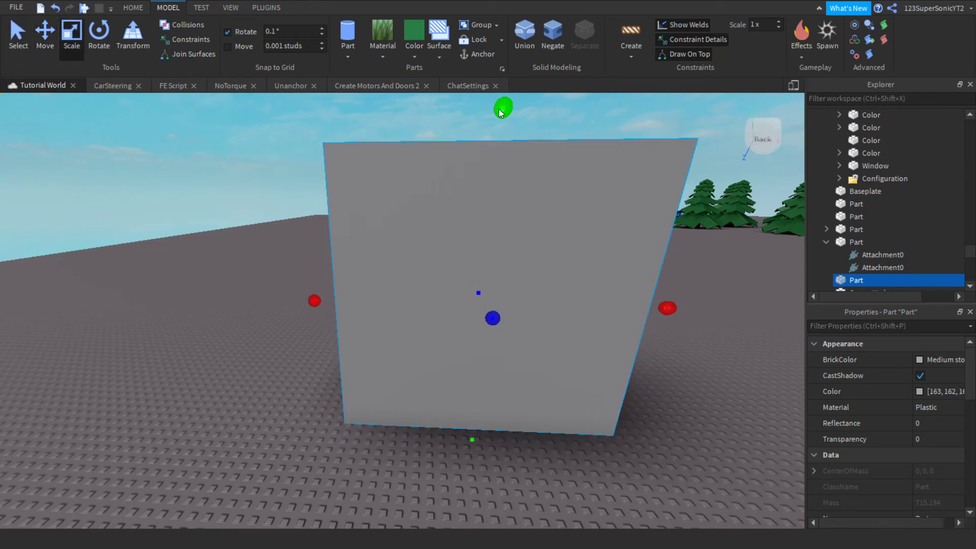
drag(498, 109, 515, 206)
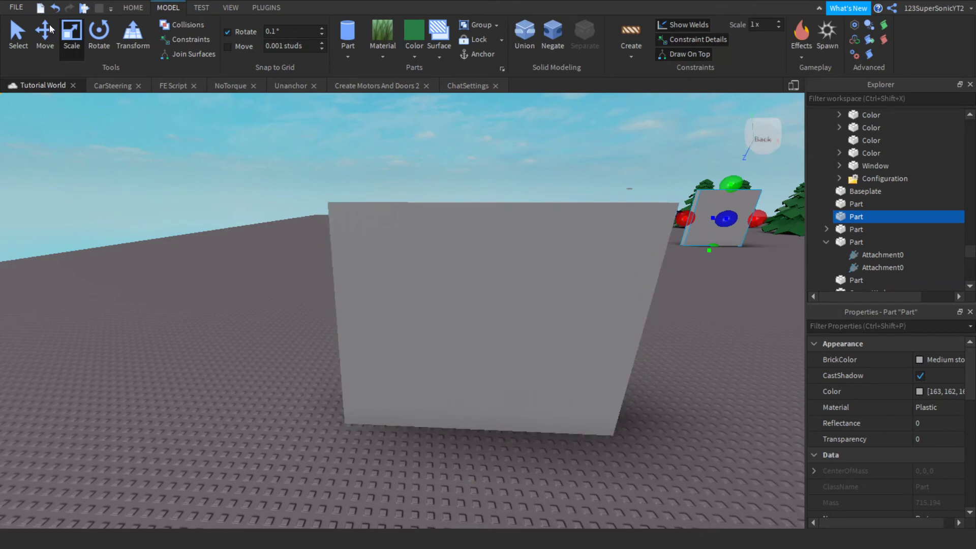
click(55, 8)
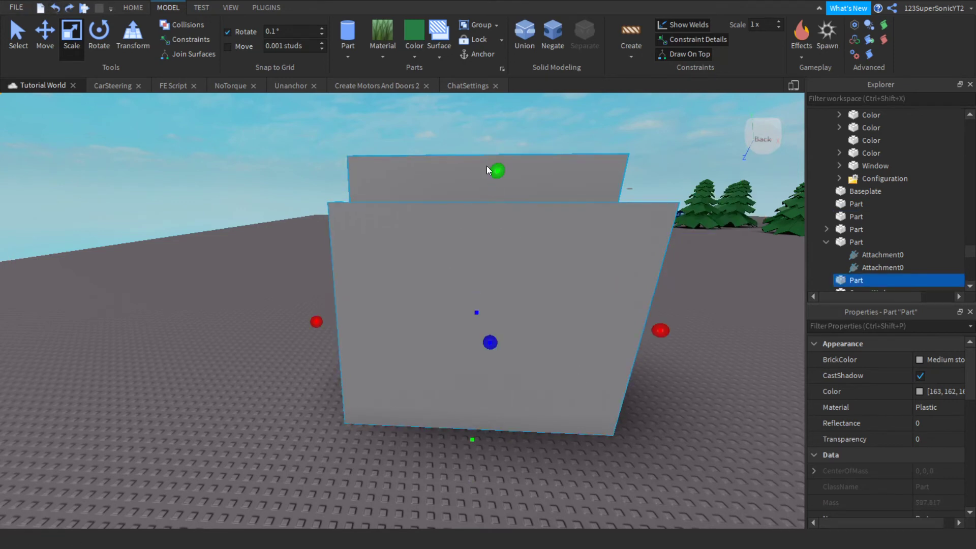
drag(495, 171, 506, 254)
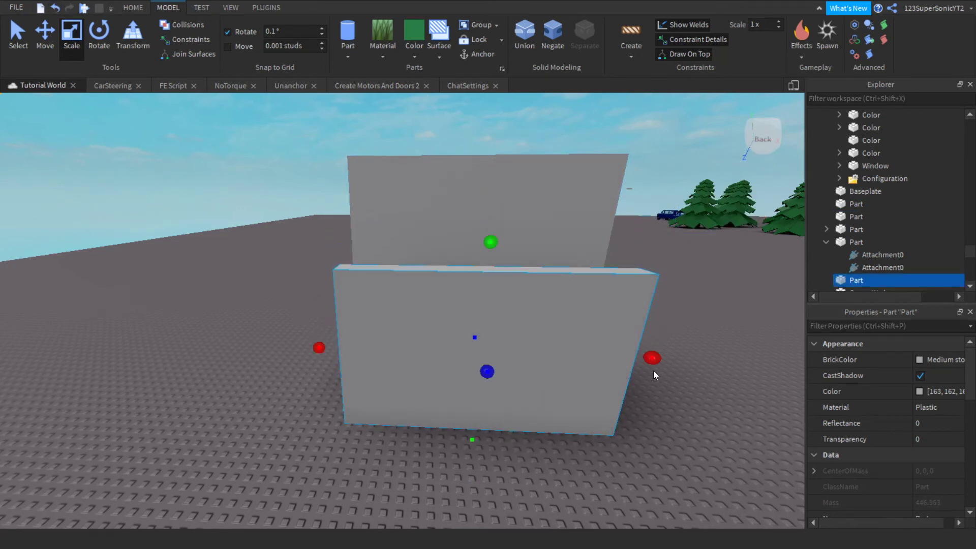
drag(656, 361, 586, 357)
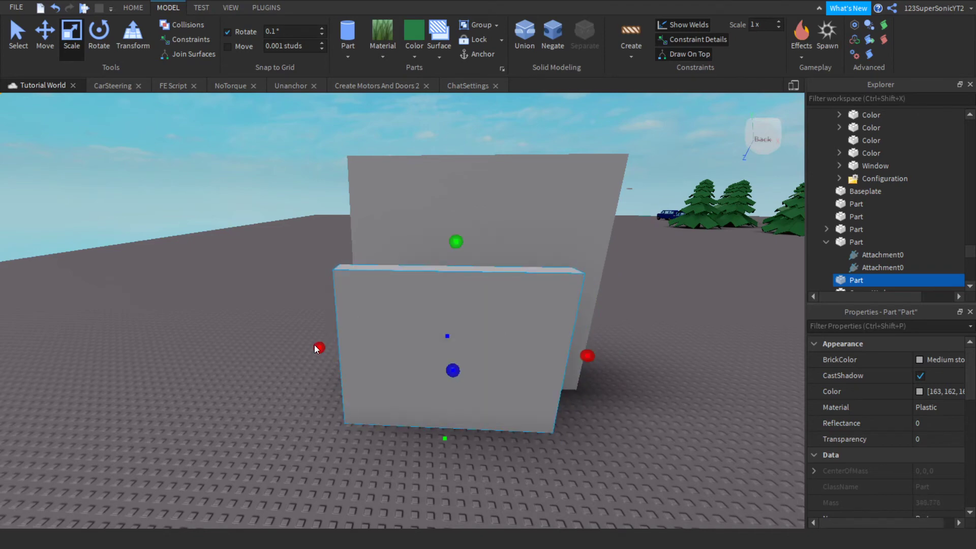
drag(316, 346, 386, 362)
- Place the cylinder against the front face of the smaller slab and rotate it so its round end faces outward
right_drag(454, 369, 454, 370)
click(431, 381)
drag(384, 267, 446, 385)
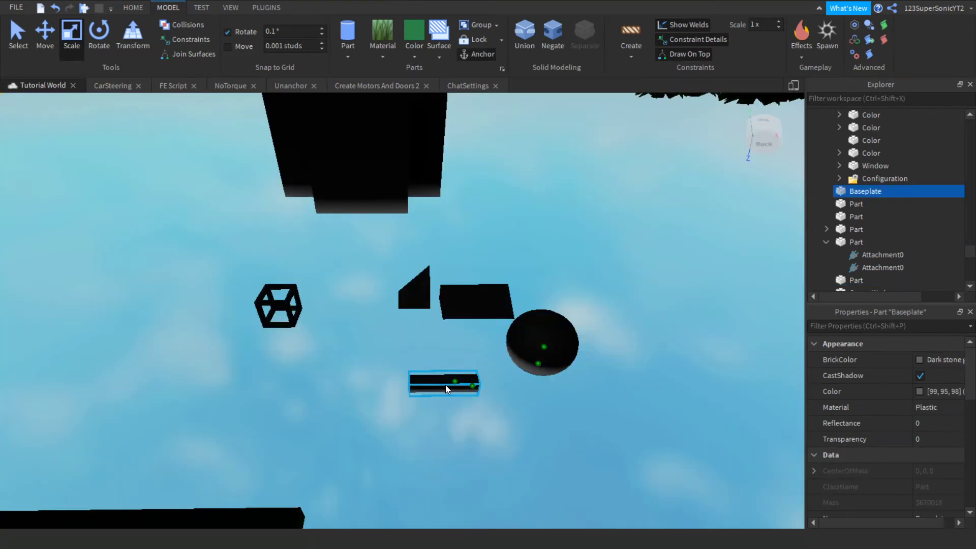
click(56, 8)
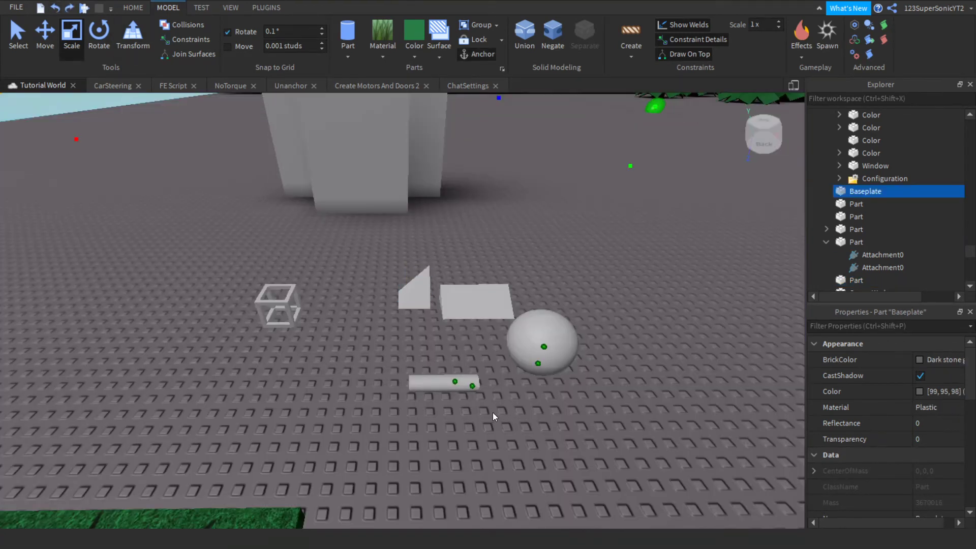
drag(446, 389, 360, 121)
right_drag(360, 122, 361, 122)
key(w)
key(s)
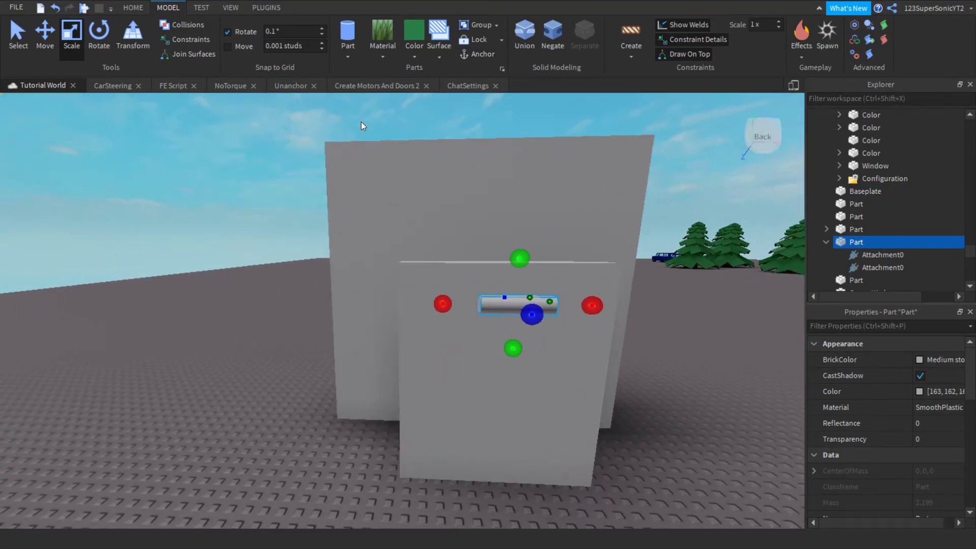
key(ctrl+r)
key(d)
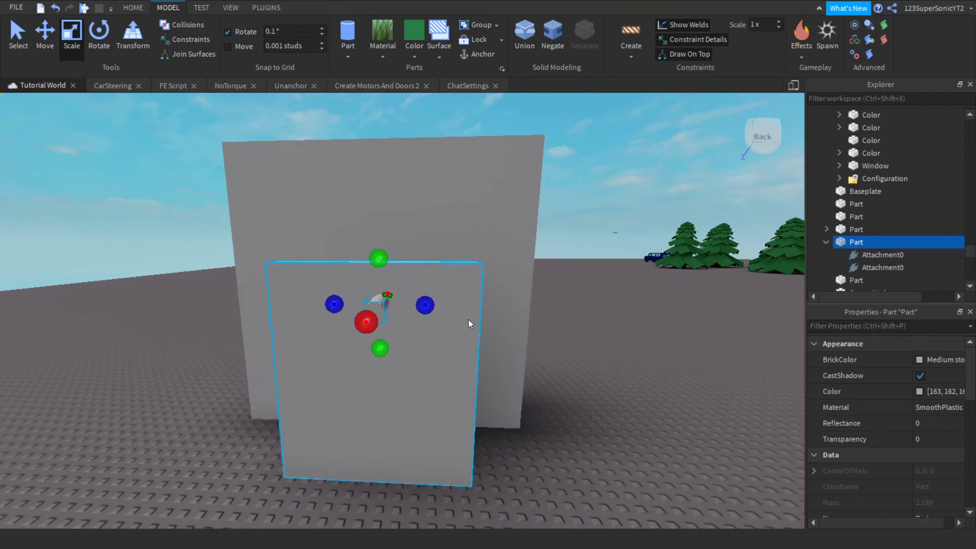
- Scale the cylinder up in width and height into a large disc overlapping the upper part of the smaller slab
drag(427, 304, 516, 307)
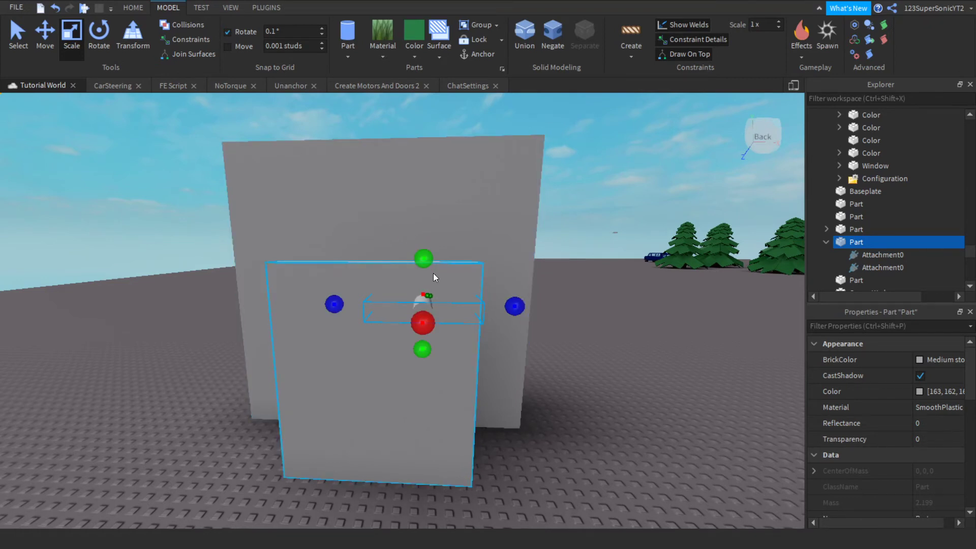
drag(425, 259, 433, 140)
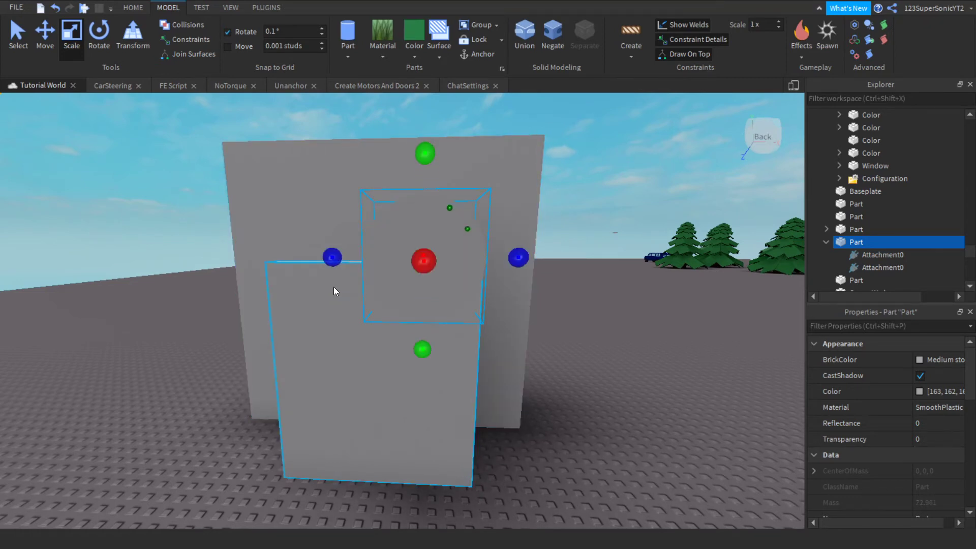
drag(334, 254, 239, 250)
drag(374, 156, 387, 73)
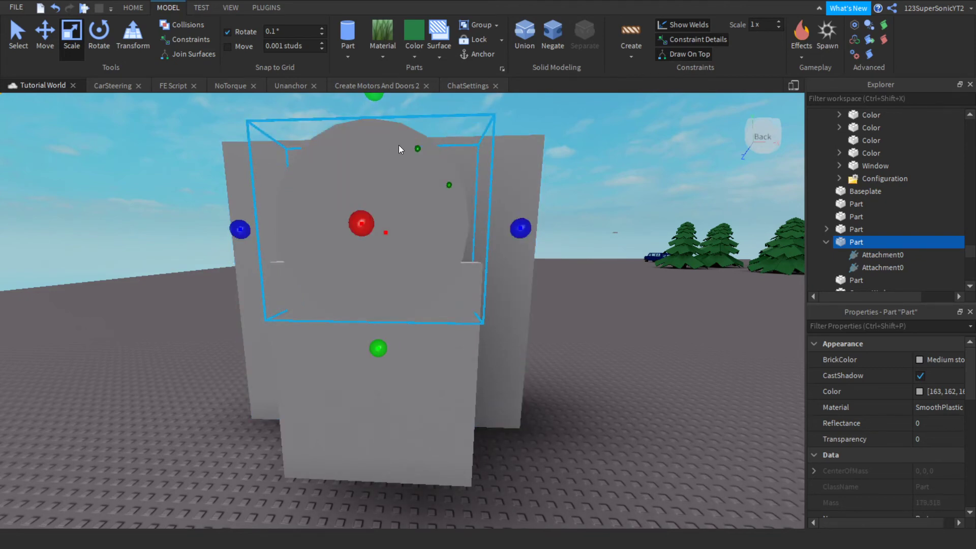
- Enlarge the disc further upward and to both sides so it rises above the two slabs
scroll(400, 145, down, 5)
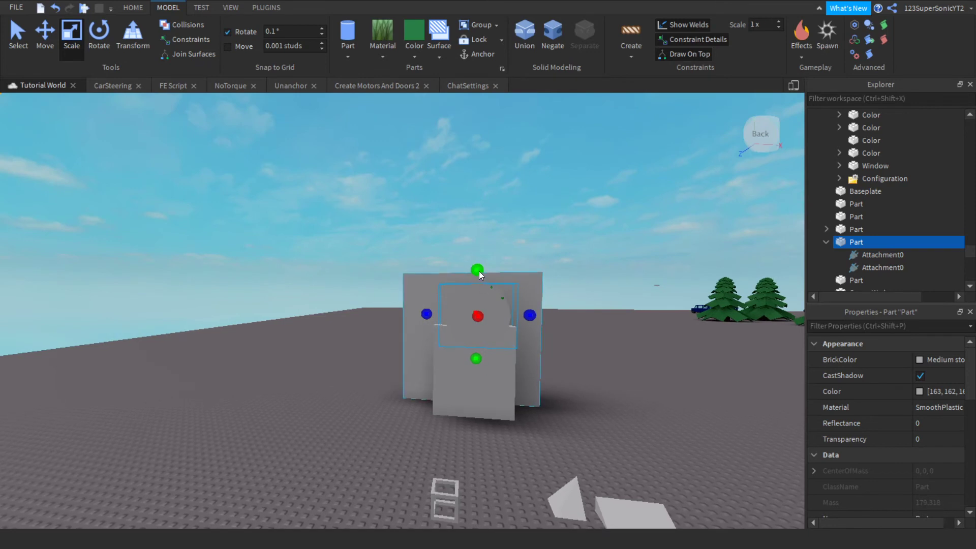
click(479, 255)
click(476, 307)
drag(476, 271, 477, 239)
drag(538, 302, 550, 303)
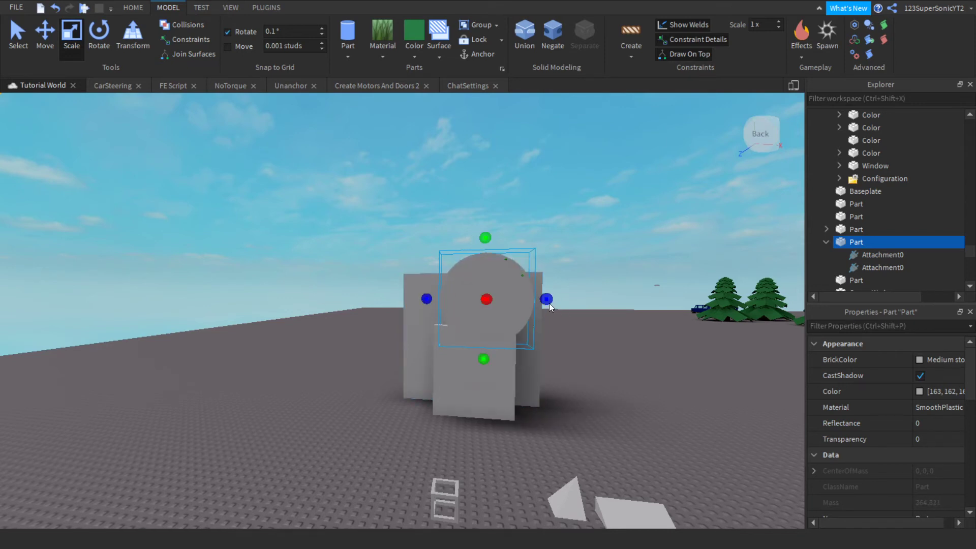
drag(427, 299, 410, 299)
- Thicken the disc on its rear side so it extends back toward the tall slab
key(w)
key(a)
right_drag(511, 345, 512, 345)
ctrl+click(461, 297)
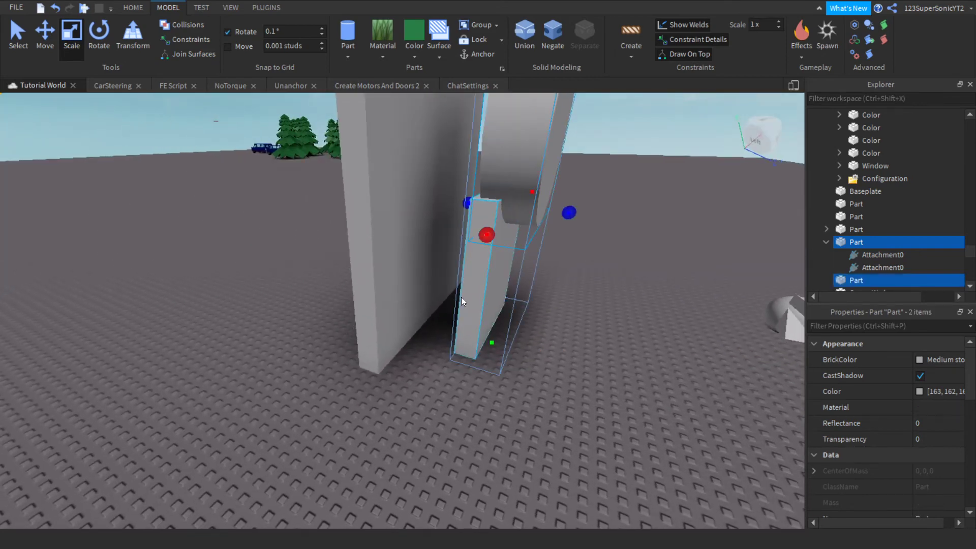
ctrl+click(506, 194)
key(d)
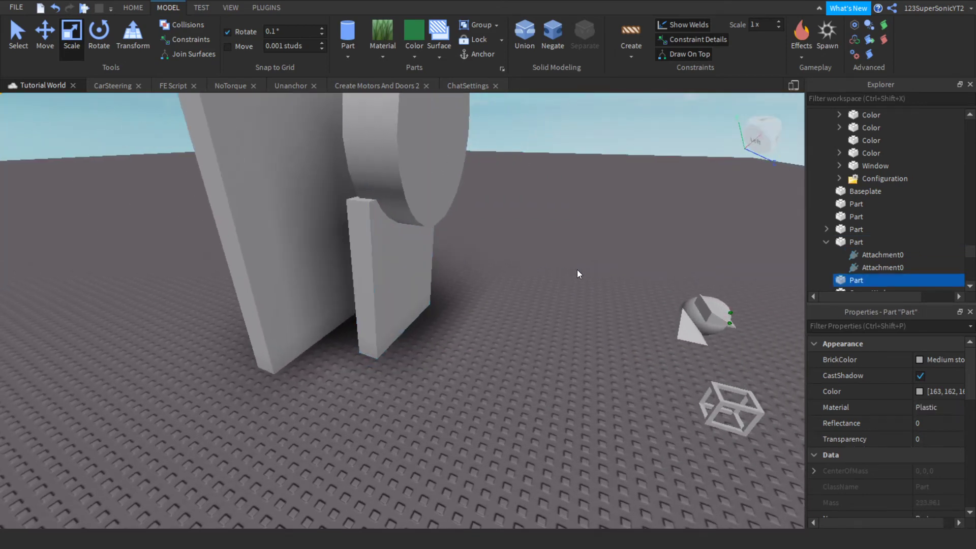
click(578, 270)
key(d)
right_drag(578, 270, 576, 269)
key(q)
key(w)
key(s)
key(a)
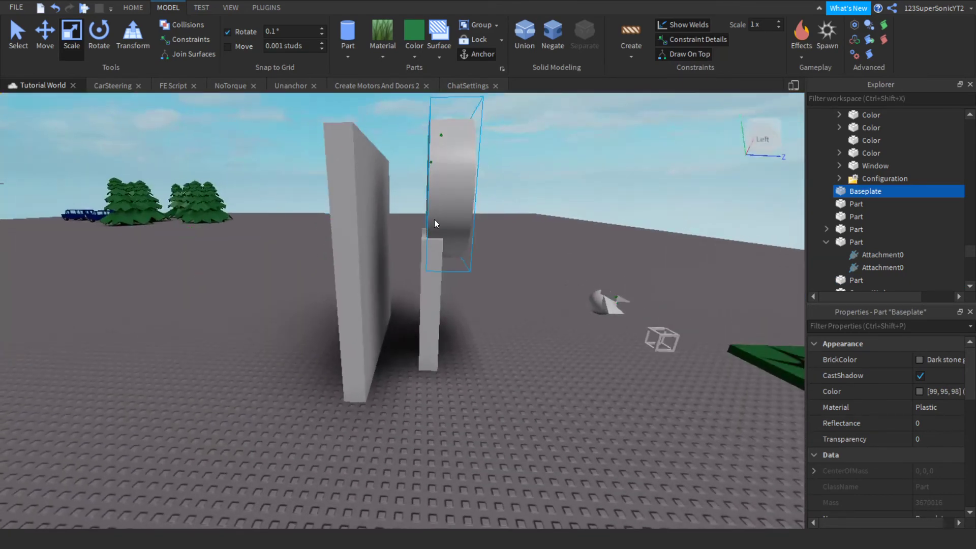
click(434, 223)
drag(407, 196, 393, 198)
- Select the disc and the smaller slab together
right_click(545, 230)
click(520, 224)
click(519, 224)
key(d)
right_drag(519, 224, 520, 225)
click(521, 224)
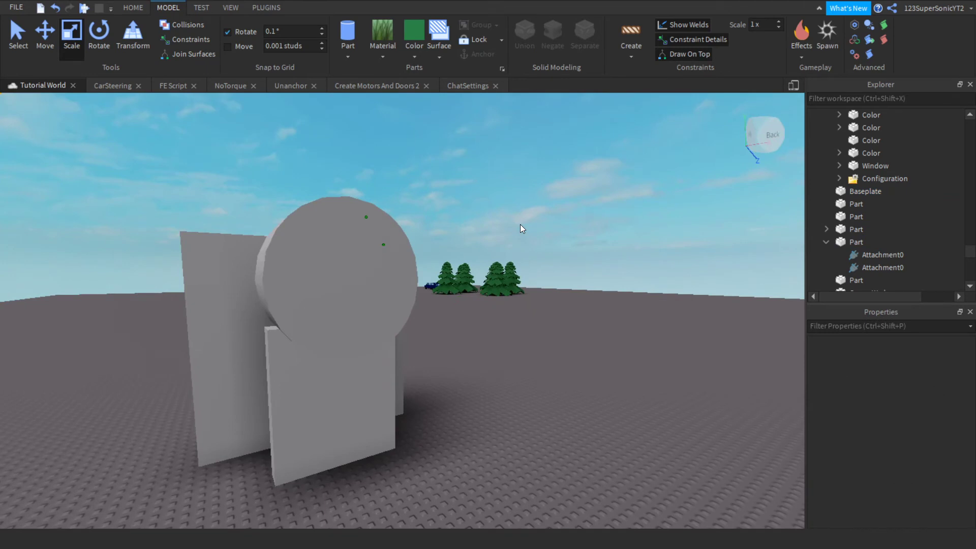
click(381, 312)
ctrl+click(372, 407)
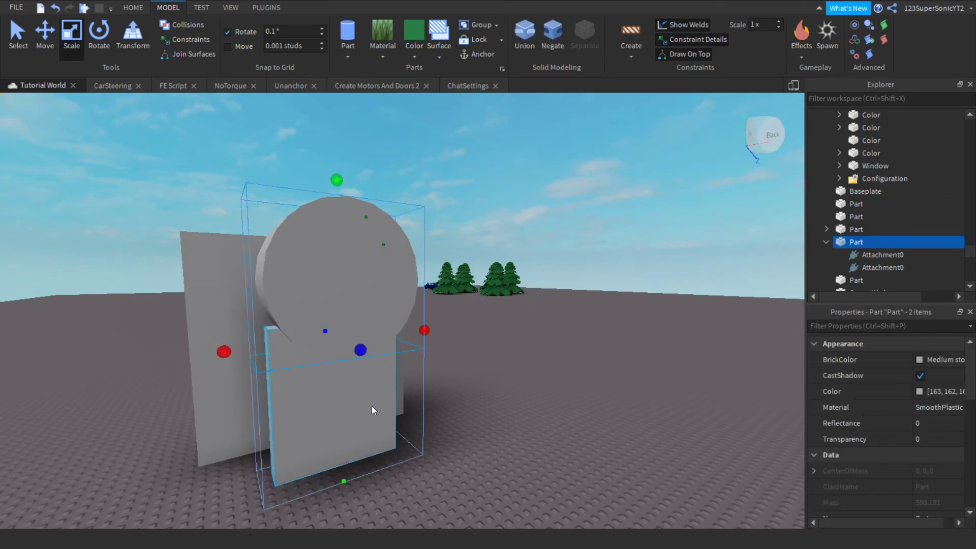
- Examine how the disc overlaps the smaller slab, selecting the two parts in turn
key(d)
right_drag(544, 361, 544, 361)
key(s)
key(w)
key(s)
click(545, 361)
key(a)
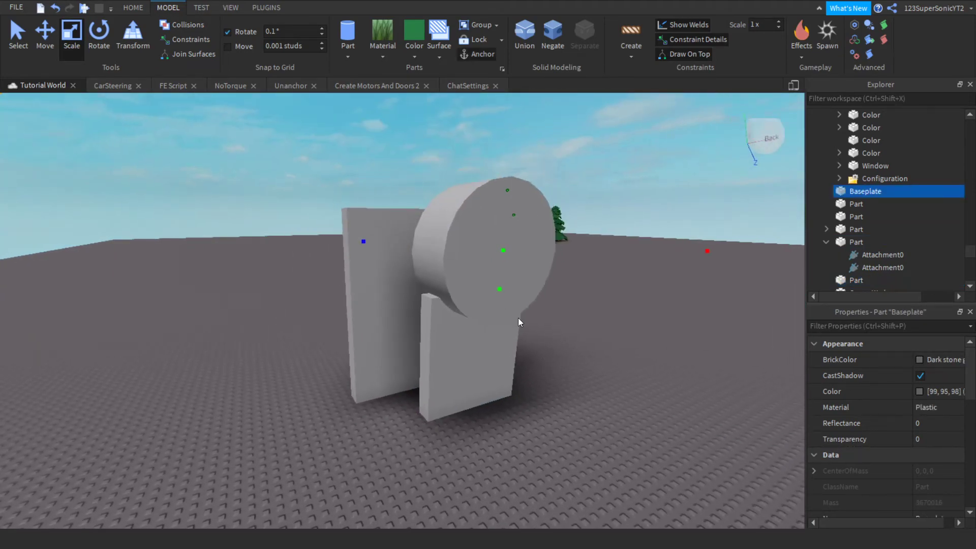
click(500, 308)
click(486, 348)
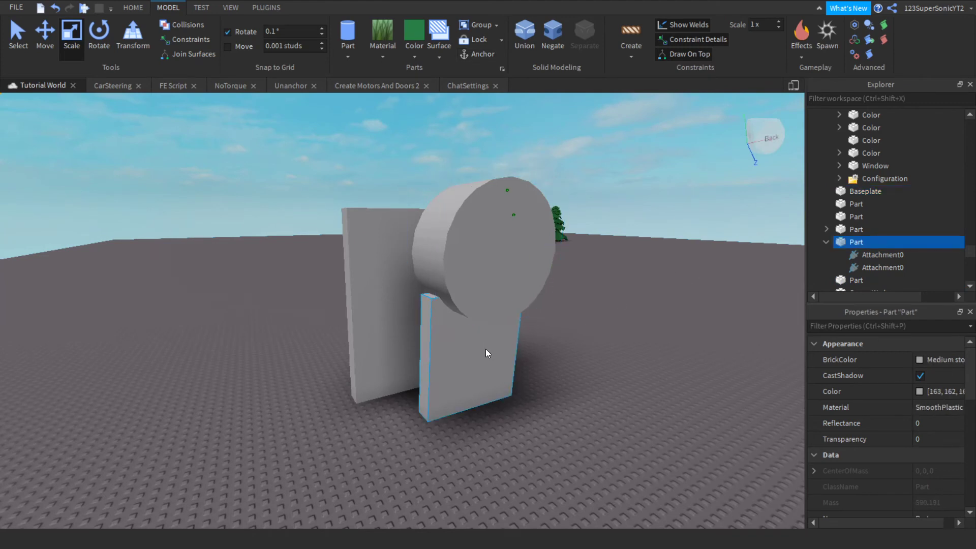
click(458, 227)
click(448, 390)
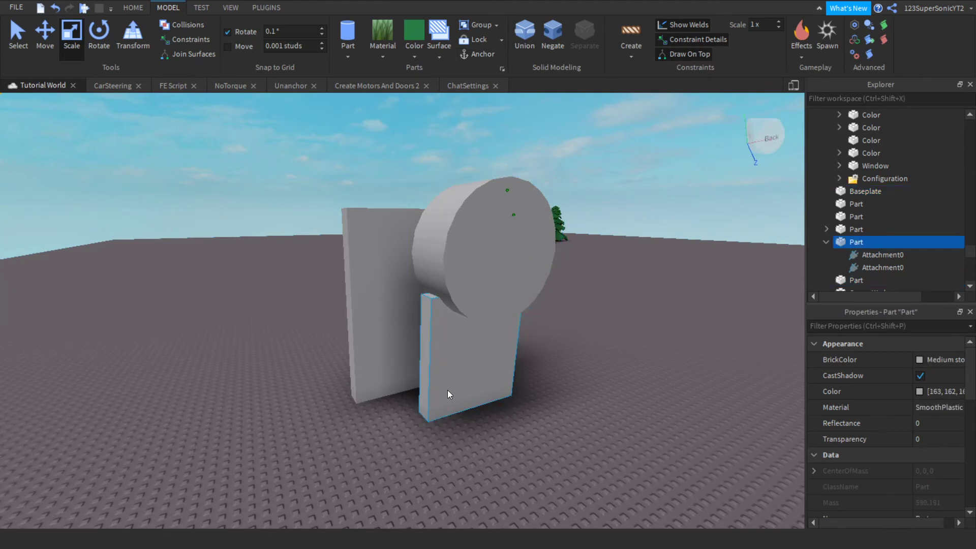
click(437, 281)
click(453, 422)
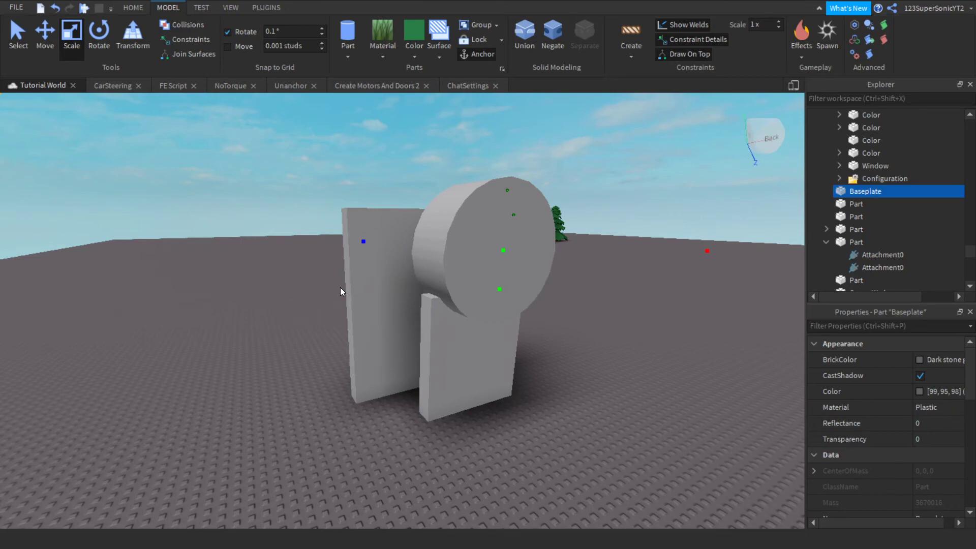
- Undo the last change to the scene
right_drag(340, 287, 341, 288)
scroll(340, 287, up, 5)
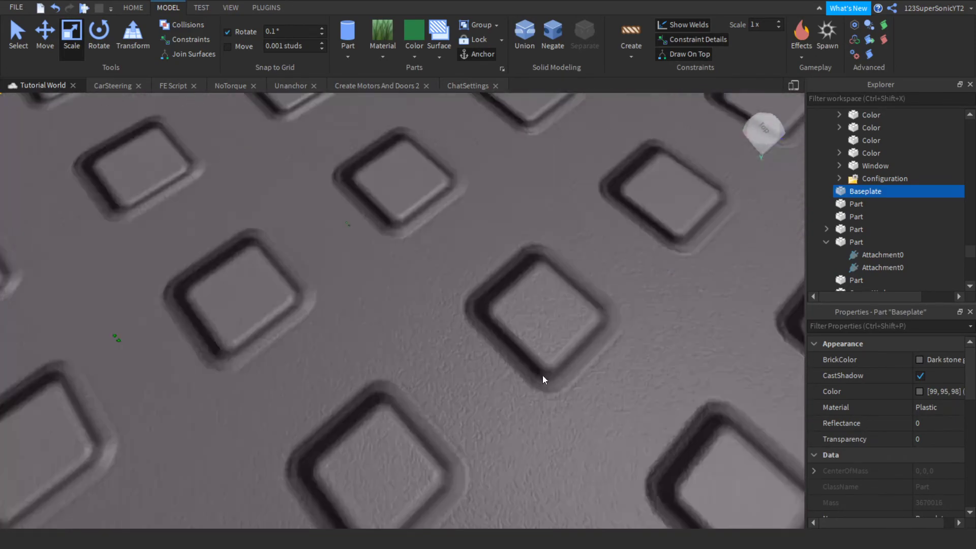
scroll(569, 391, down, 10)
right_drag(568, 391, 568, 391)
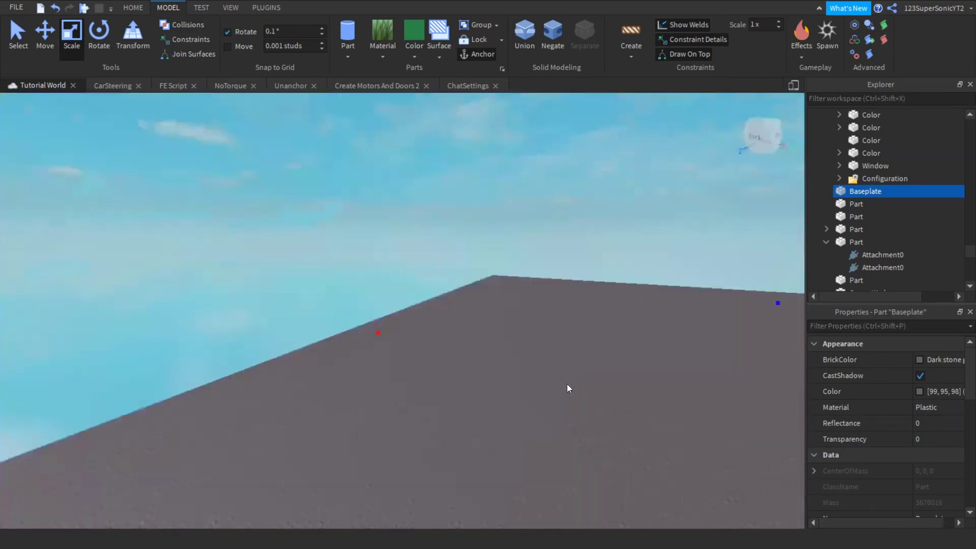
scroll(568, 387, down, 2)
click(55, 8)
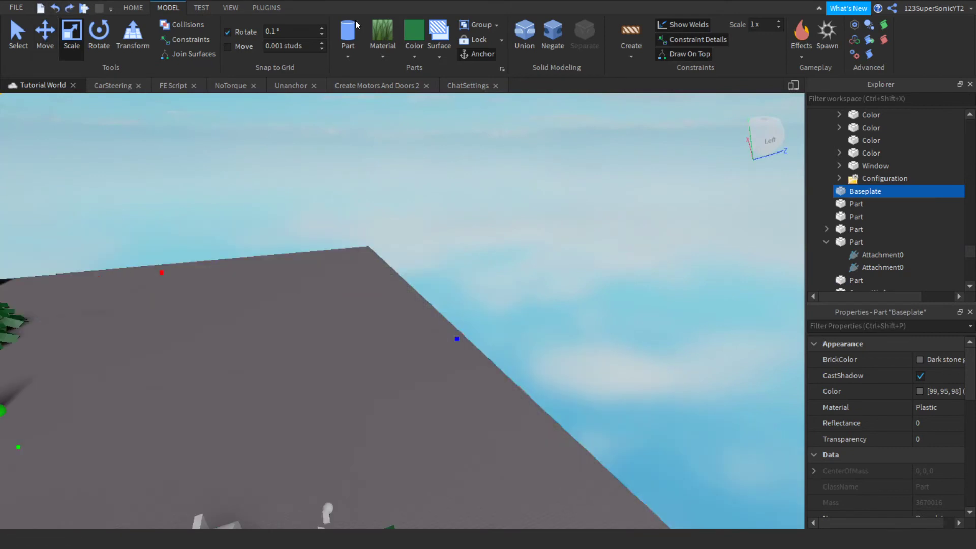
- Examine the slabs, disc and spawn area, selecting a baseplate-level part and the Workspace in the object hierarchy
right_drag(434, 252, 435, 251)
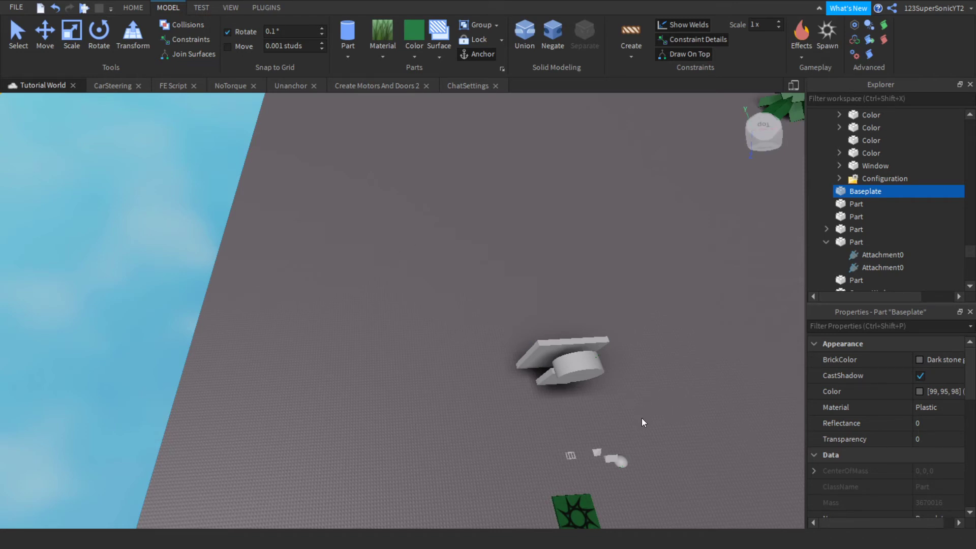
right_drag(488, 272, 487, 272)
key(w)
key(a)
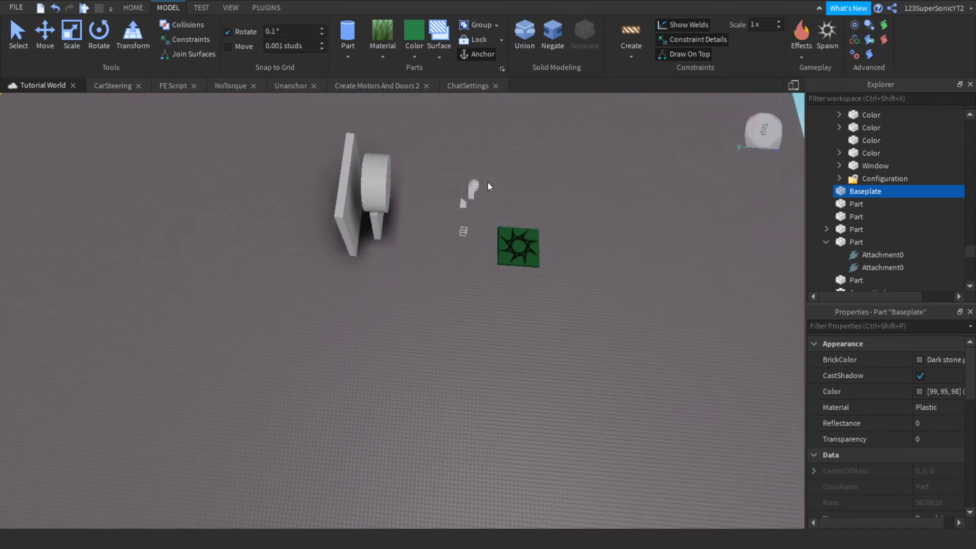
right_drag(485, 146, 486, 149)
key(w)
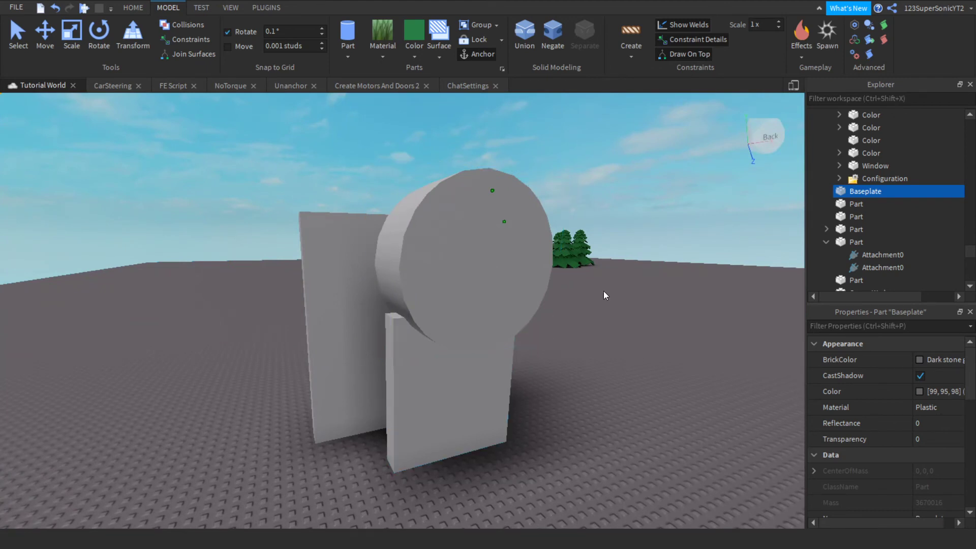
click(855, 204)
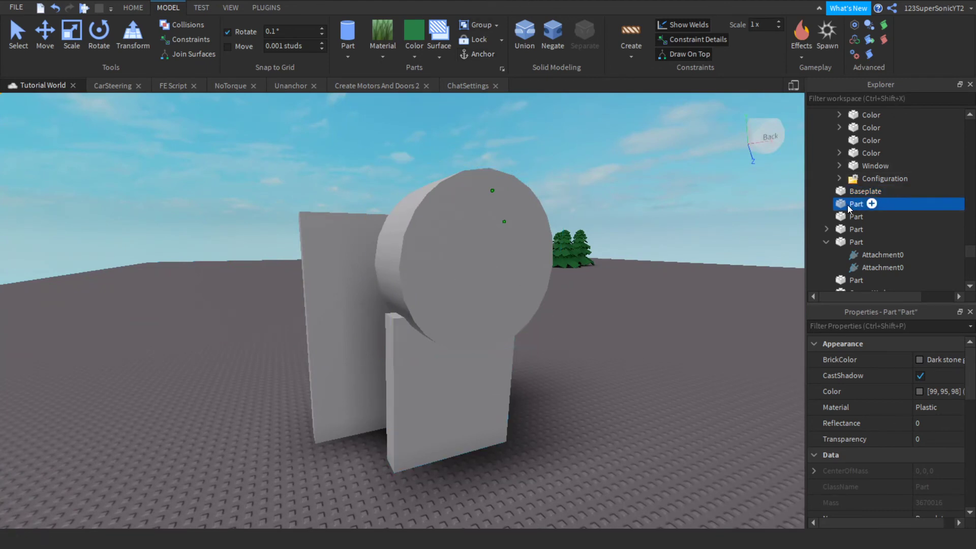
scroll(868, 163, up, 10)
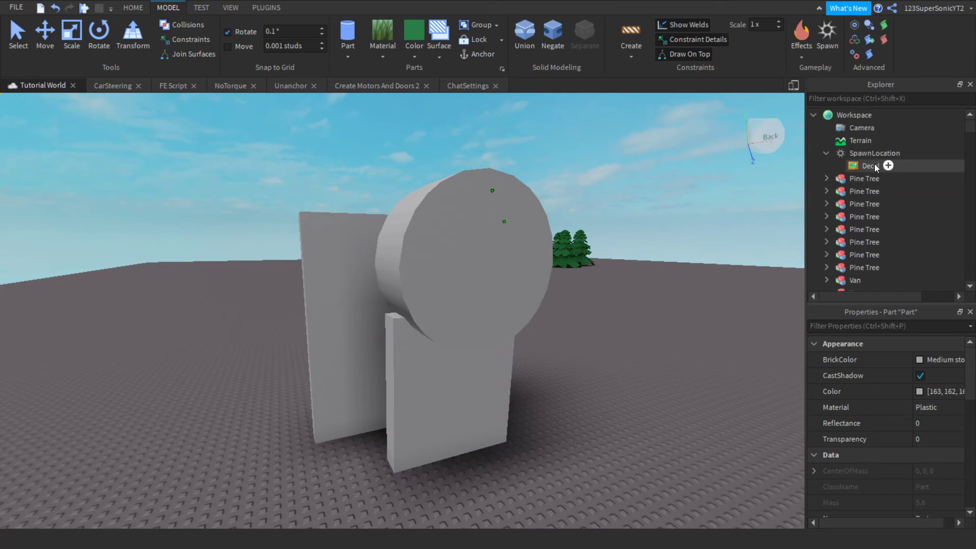
click(850, 116)
right_drag(731, 207, 708, 191)
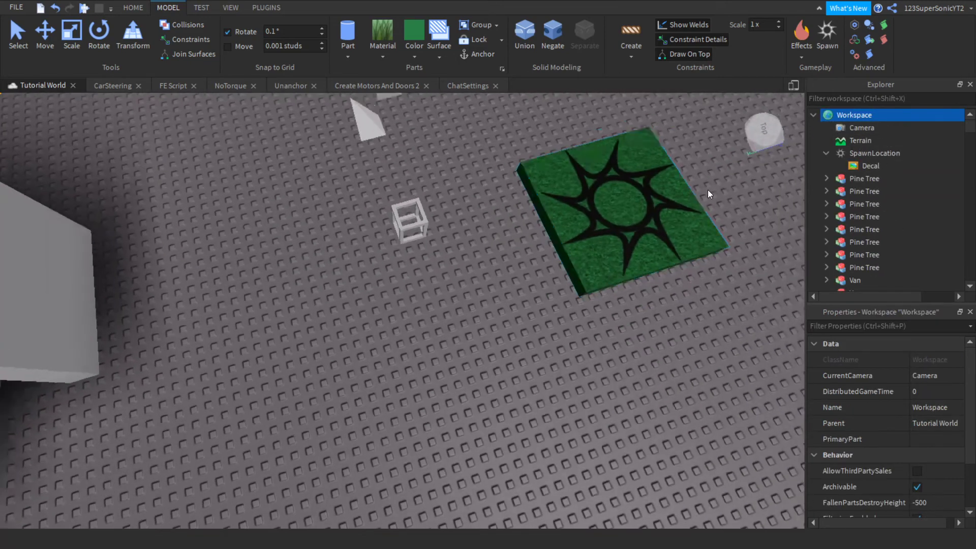
scroll(708, 190, down, 10)
scroll(436, 142, up, 5)
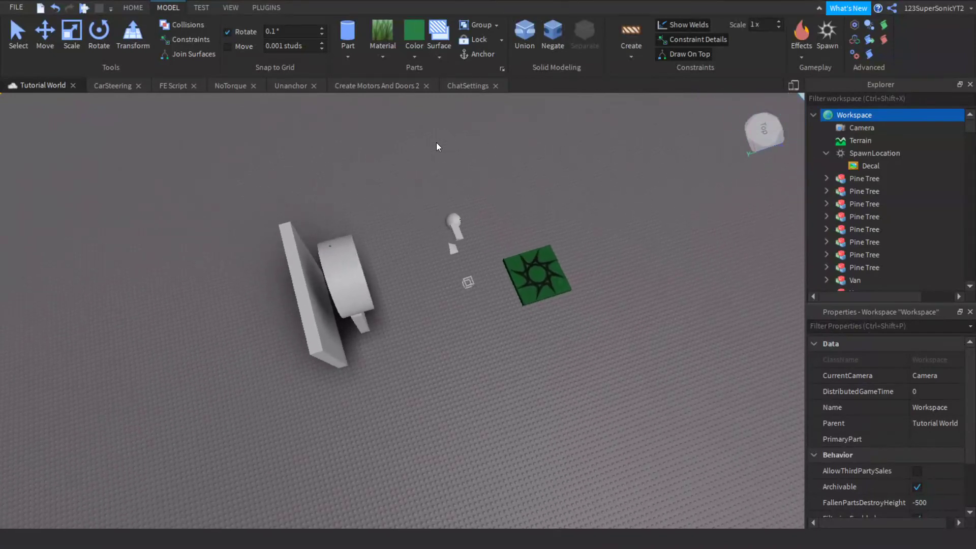
- Leave full-screen mode and switch to OBS to pause the recording
key(F11)
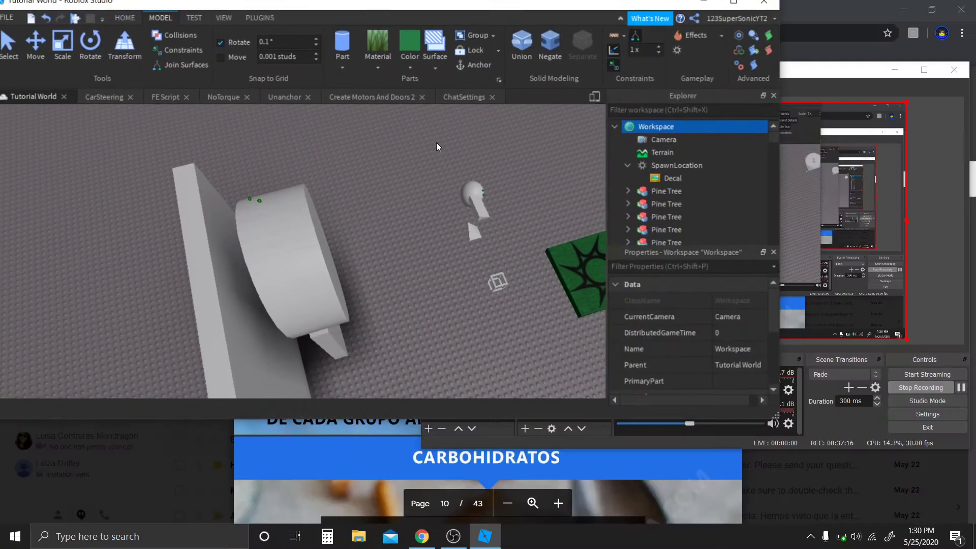
click(448, 545)
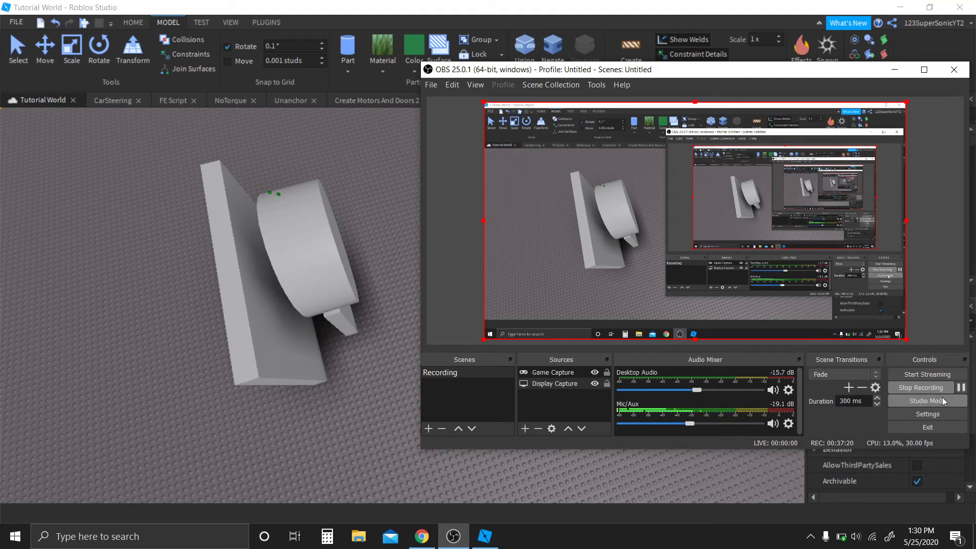
click(962, 389)
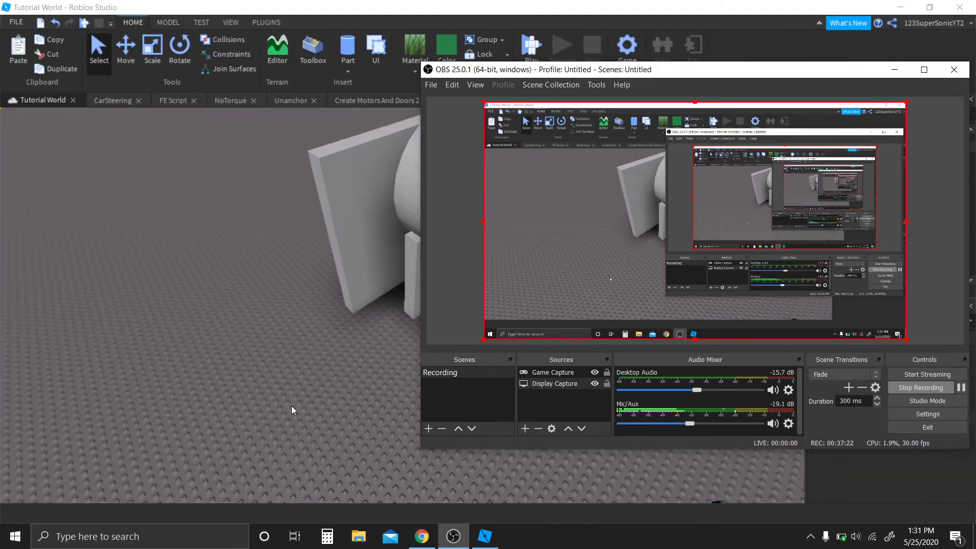
- Return to Roblox Studio and undo the most recent action in the scene
click(291, 406)
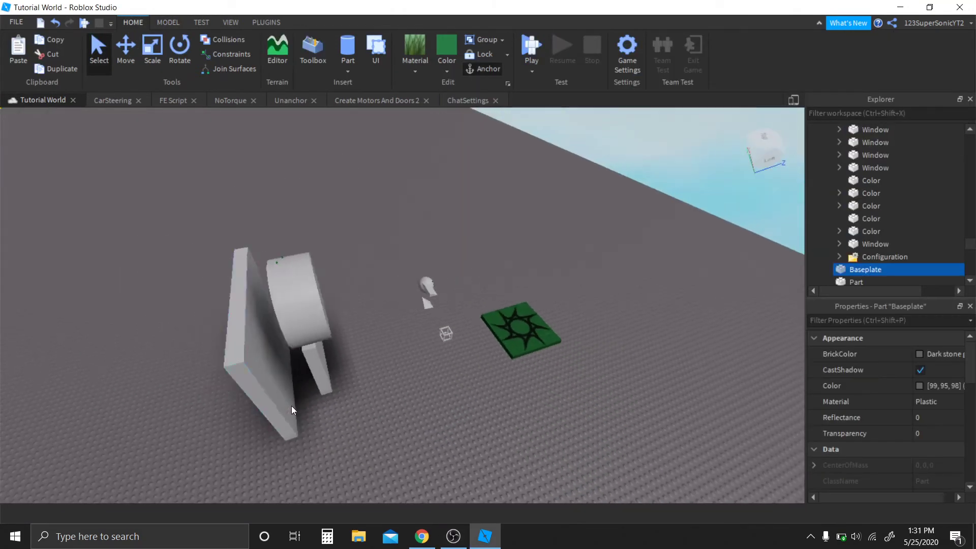
right_drag(292, 406, 292, 406)
key(s)
key(d)
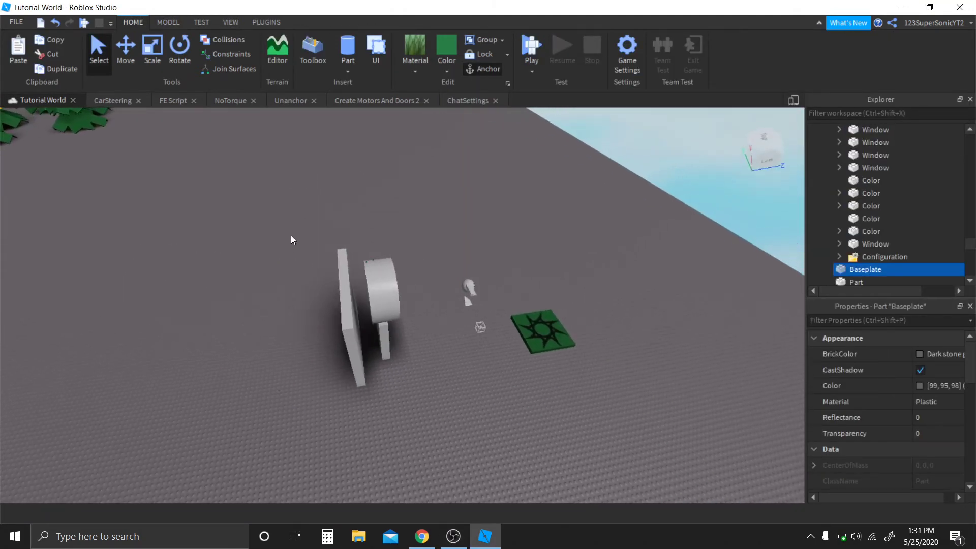
scroll(452, 288, up, 8)
scroll(452, 287, down, 8)
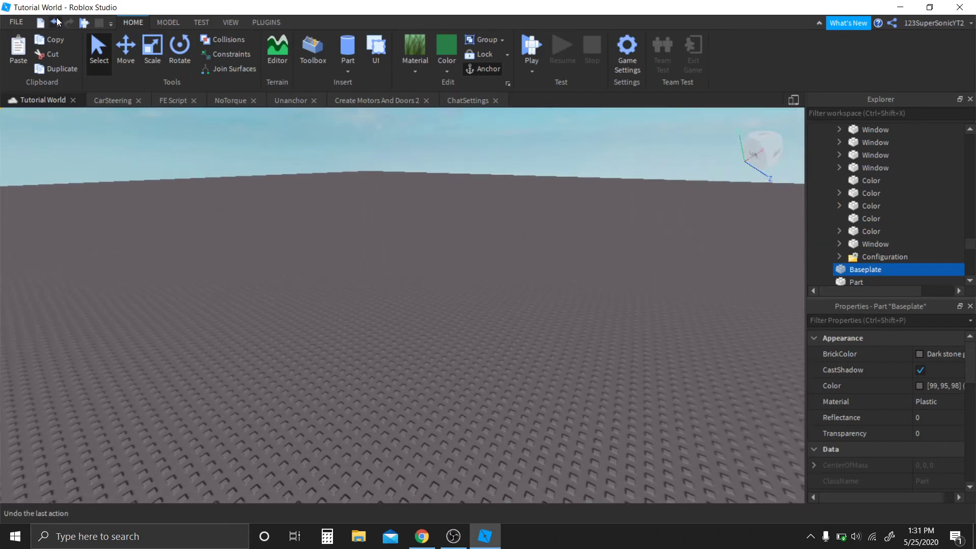
click(58, 27)
- Lock the Baseplate through its properties and test that its surface is excluded from selection
scroll(871, 267, down, 2)
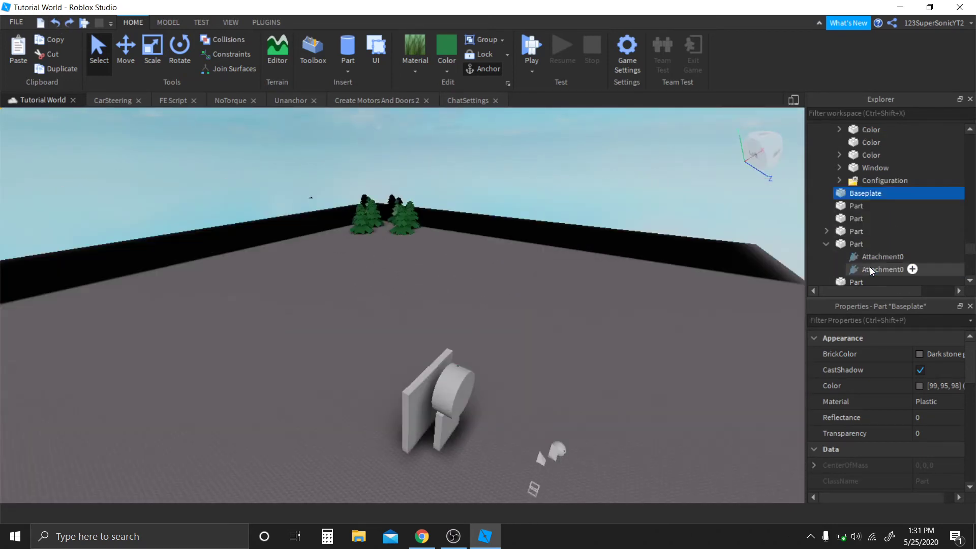
scroll(916, 392, down, 3)
scroll(916, 393, down, 4)
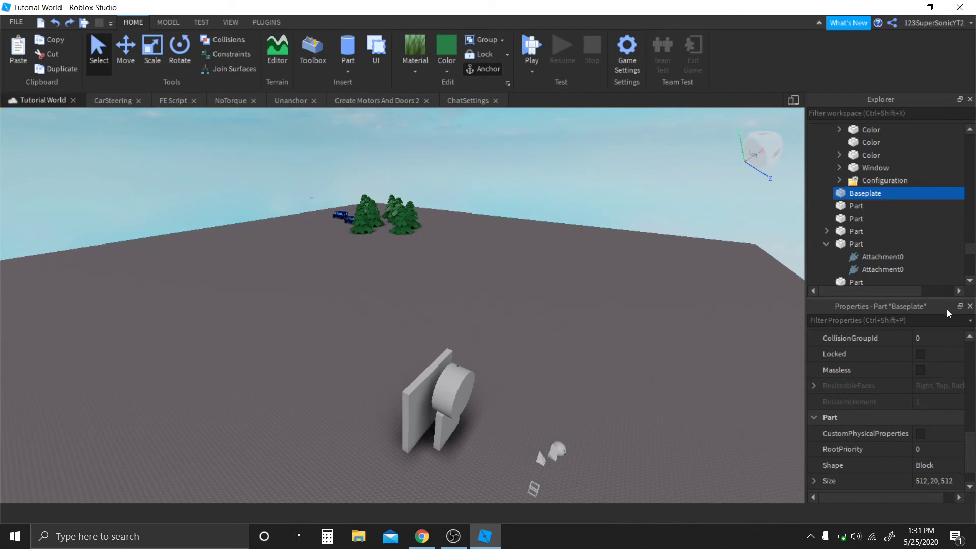
click(922, 352)
right_drag(576, 294, 504, 262)
scroll(504, 262, down, 2)
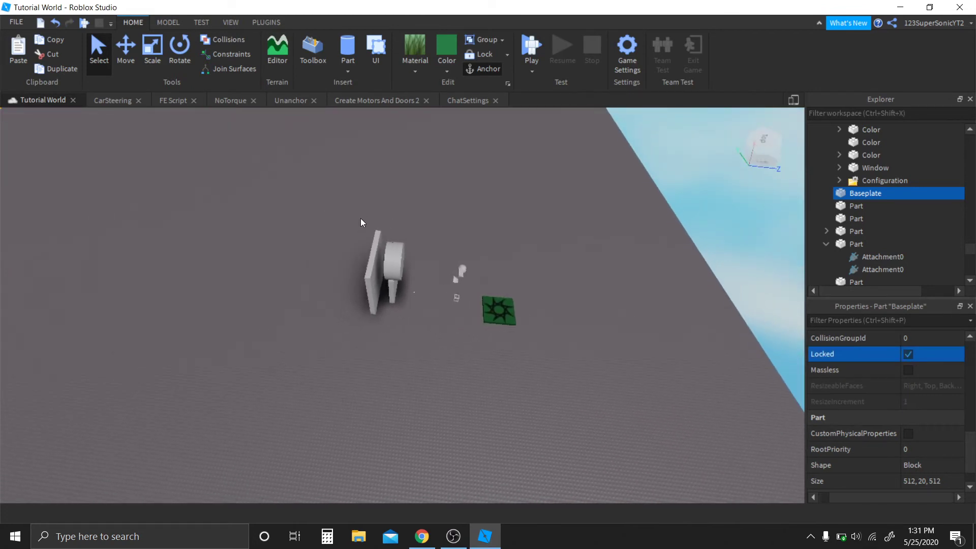
drag(361, 218, 353, 209)
click(350, 207)
key(w)
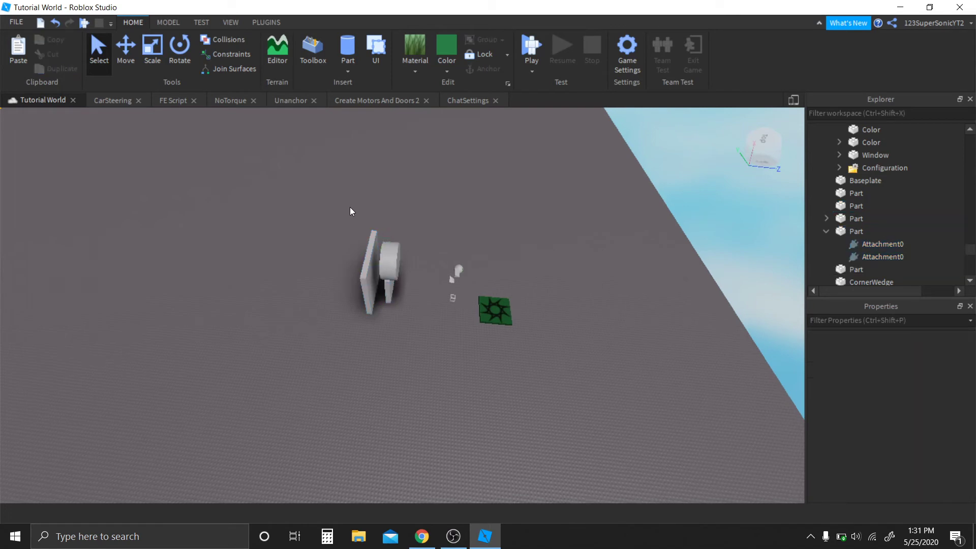
- Select the disc together with the smaller slab below it
right_drag(350, 207, 333, 201)
drag(309, 229, 449, 396)
scroll(427, 328, up, 2)
mouse_move(427, 327)
right_down()
mouse_move(433, 321)
mouse_move(426, 327)
right_up()
key(w)
click(427, 327)
key(s)
click(471, 320)
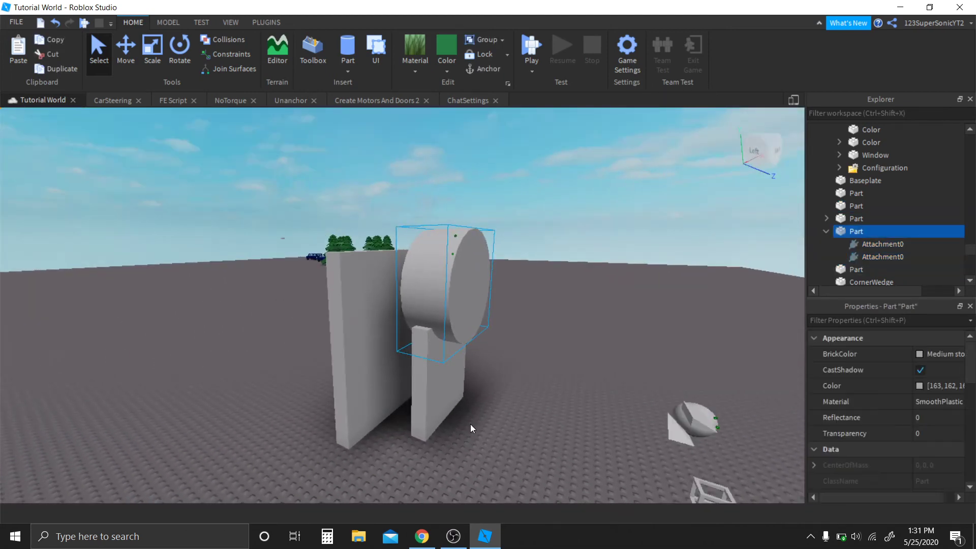
ctrl+click(431, 412)
- Add the sphere, wedge, corner wedge and truss to the current selection
key(w)
key(d)
right_drag(533, 378, 532, 379)
key(s)
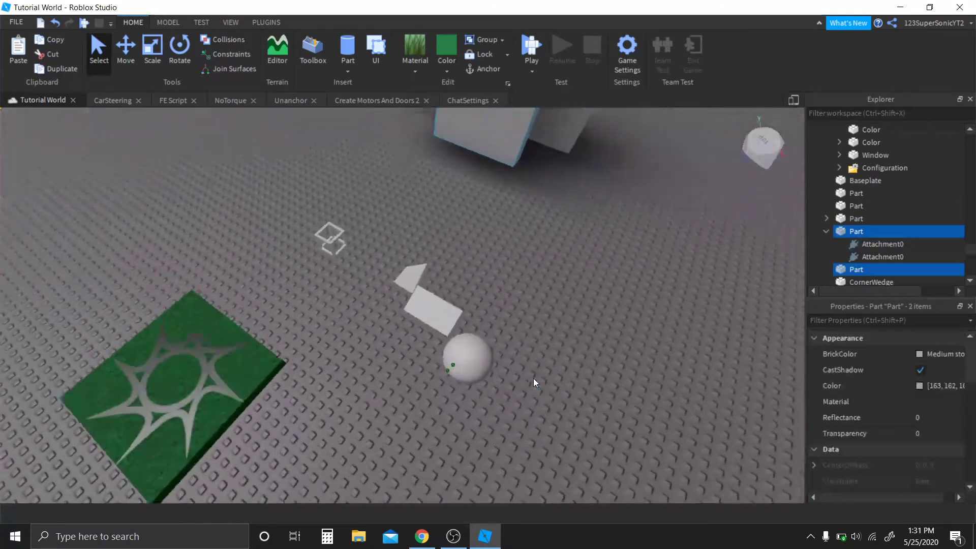
key(w)
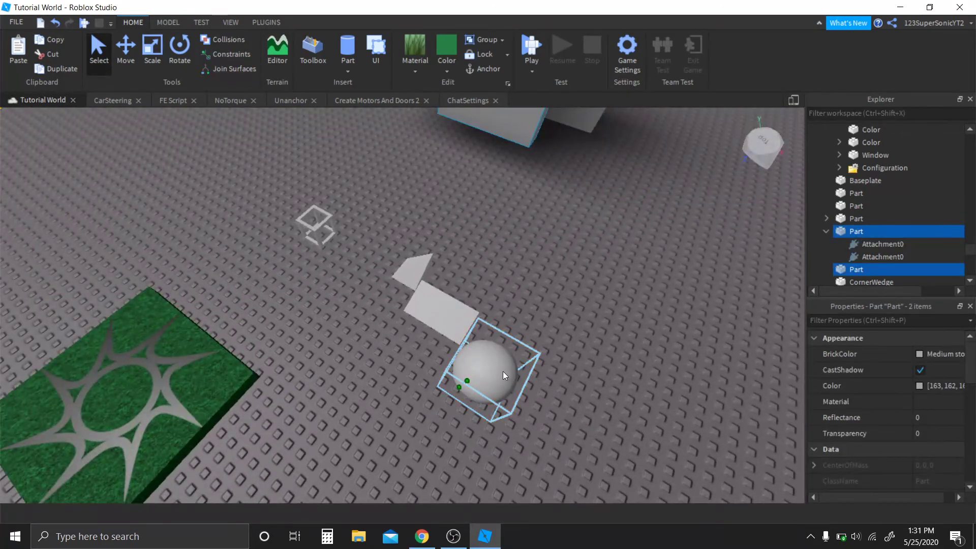
ctrl+click(503, 372)
ctrl+click(450, 317)
ctrl+click(411, 279)
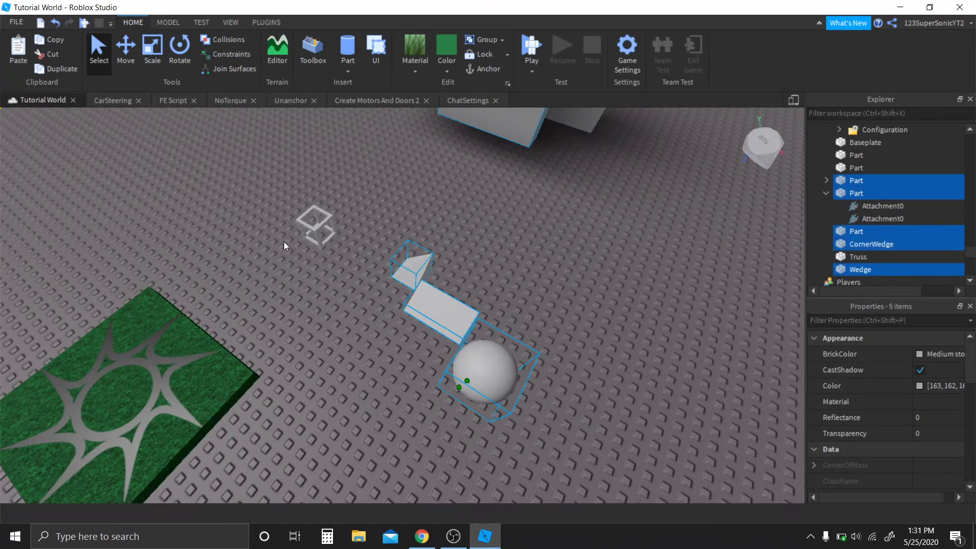
ctrl+click(314, 227)
- Select only the disc and the smaller slab and fuse them with Union
key(d)
right_drag(492, 238, 492, 238)
key(s)
key(a)
key(w)
click(492, 238)
key(a)
click(450, 254)
ctrl+click(438, 362)
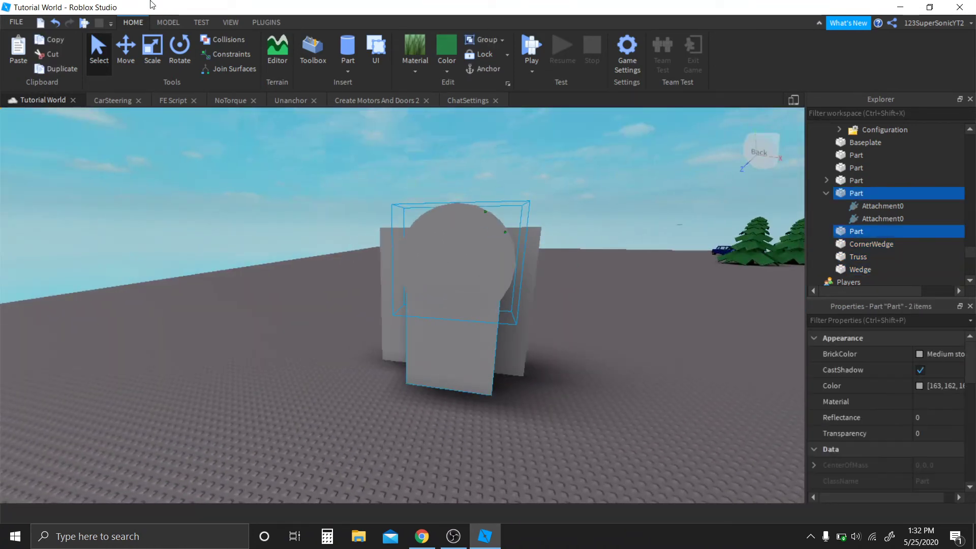
click(168, 22)
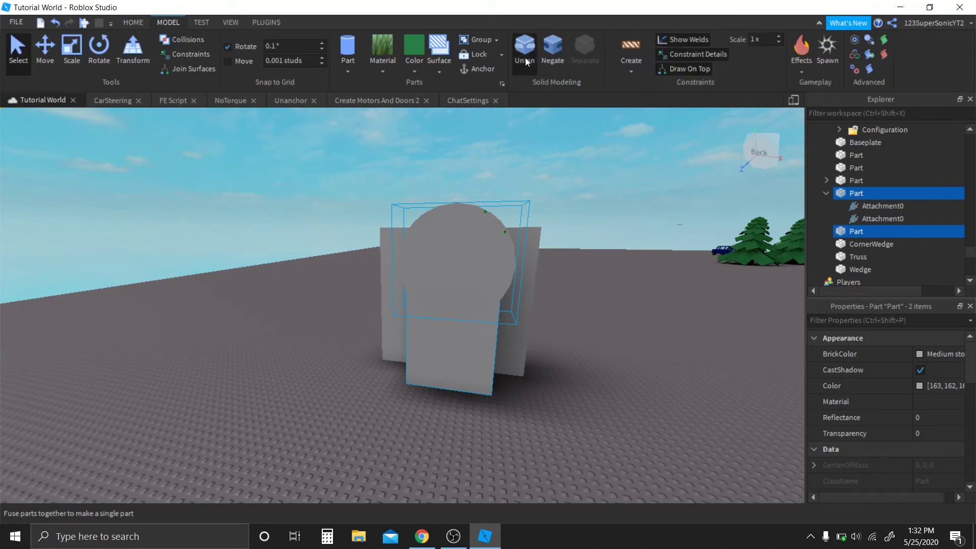
click(525, 57)
- Scale the disc-and-slab union down so it is clearly smaller than the tall slab
key(a)
right_drag(567, 232, 565, 232)
key(w)
key(d)
key(f)
key(ctrl+3)
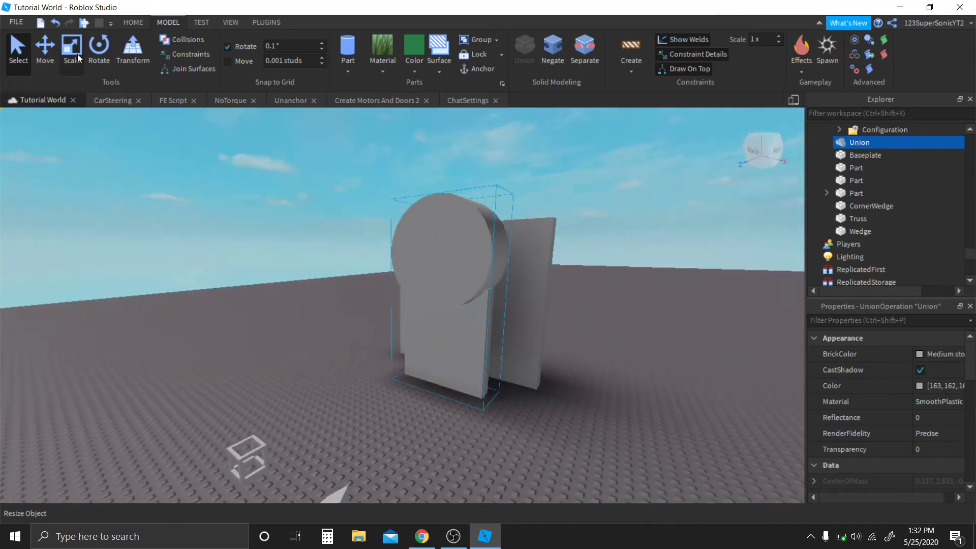
drag(452, 183, 469, 258)
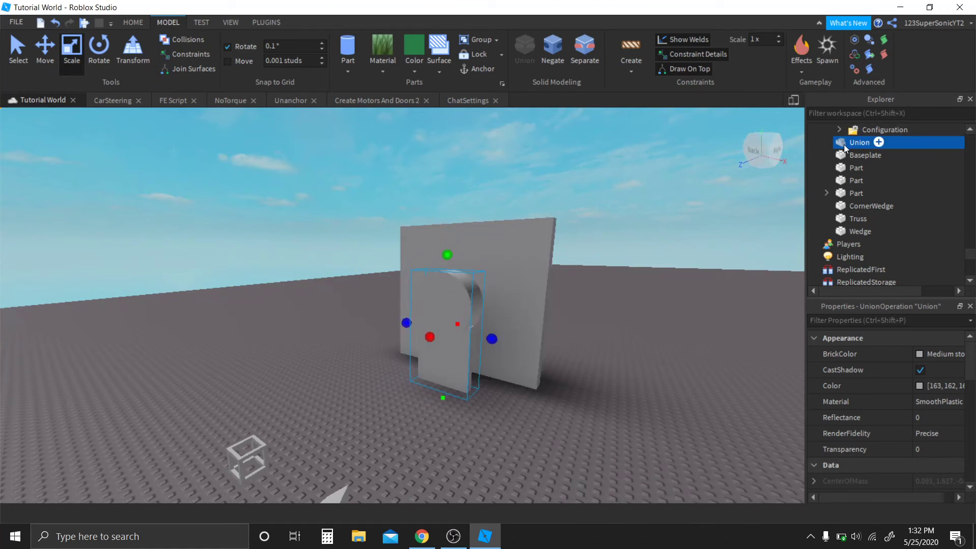
- Search the insertable objects for "mes" under the union, leaving the list without inserting anything
click(882, 142)
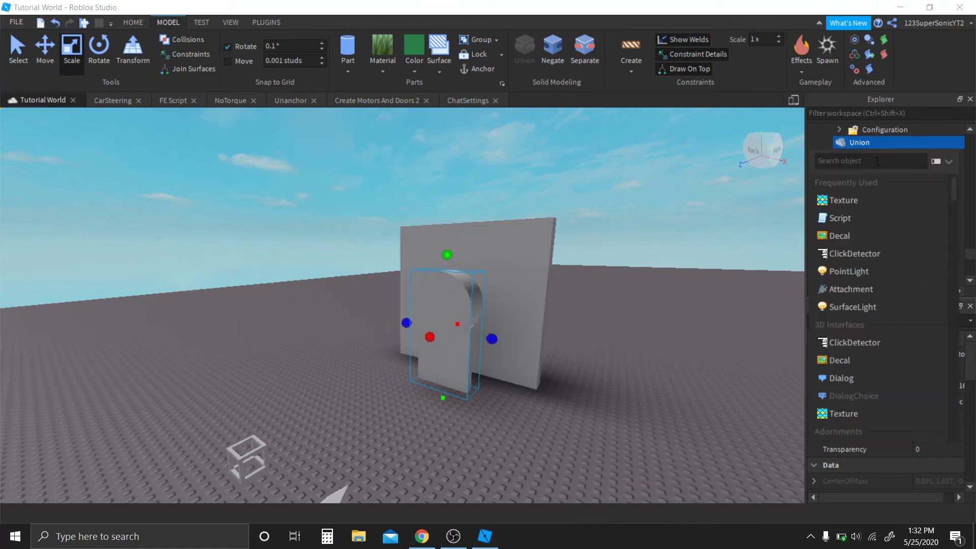
text(mes)
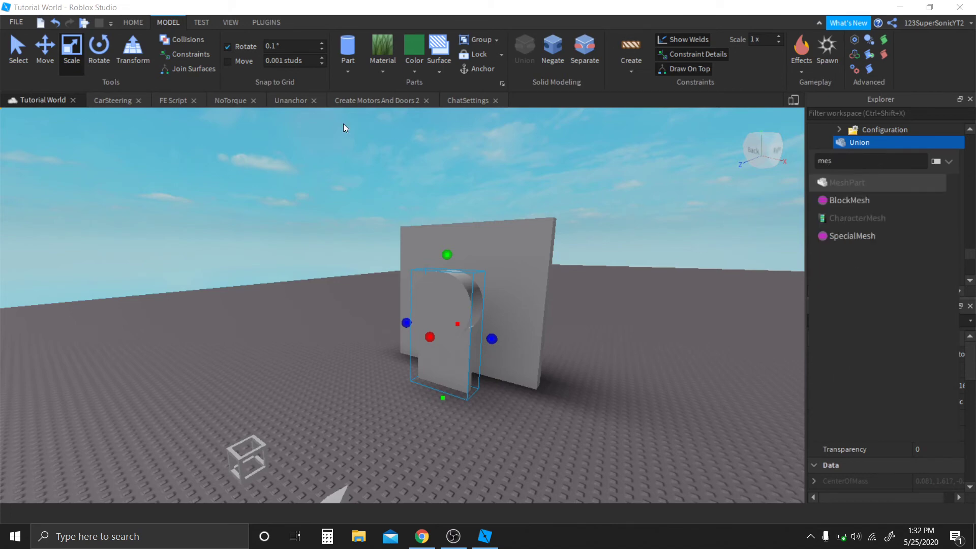
click(344, 124)
key(w)
right_drag(344, 123, 344, 123)
key(a)
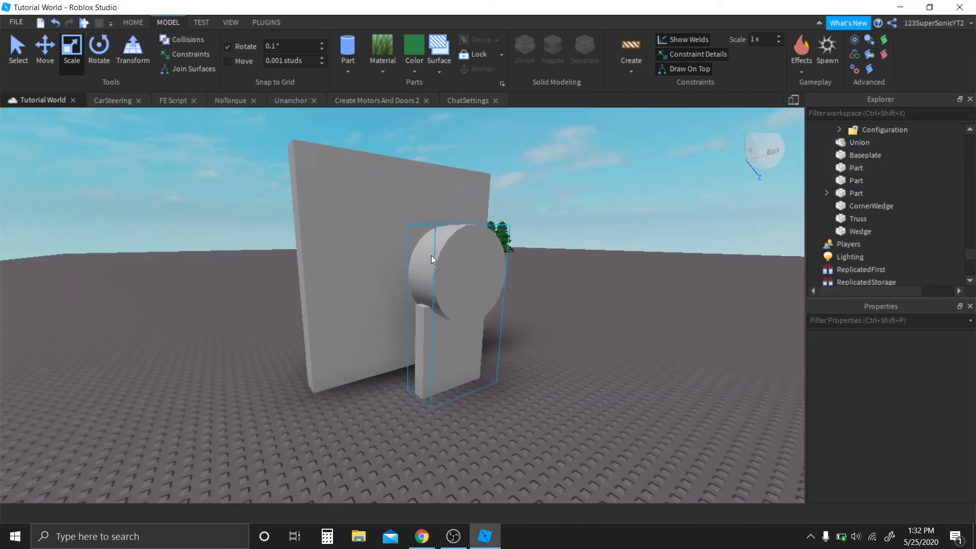
- Select the scaled disc-and-slab union and turn it into a negative part with Negate
click(431, 256)
key(w)
right_drag(431, 255, 431, 255)
key(a)
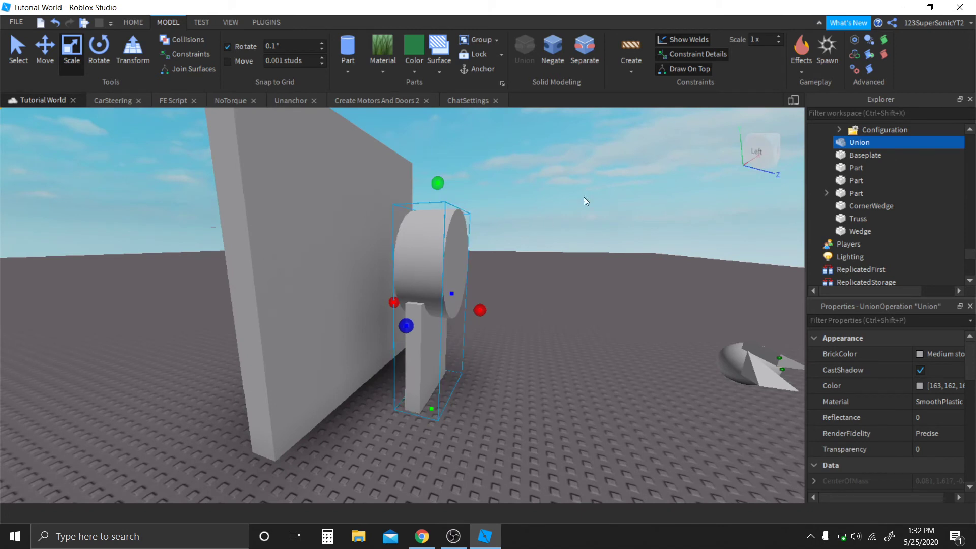
click(562, 47)
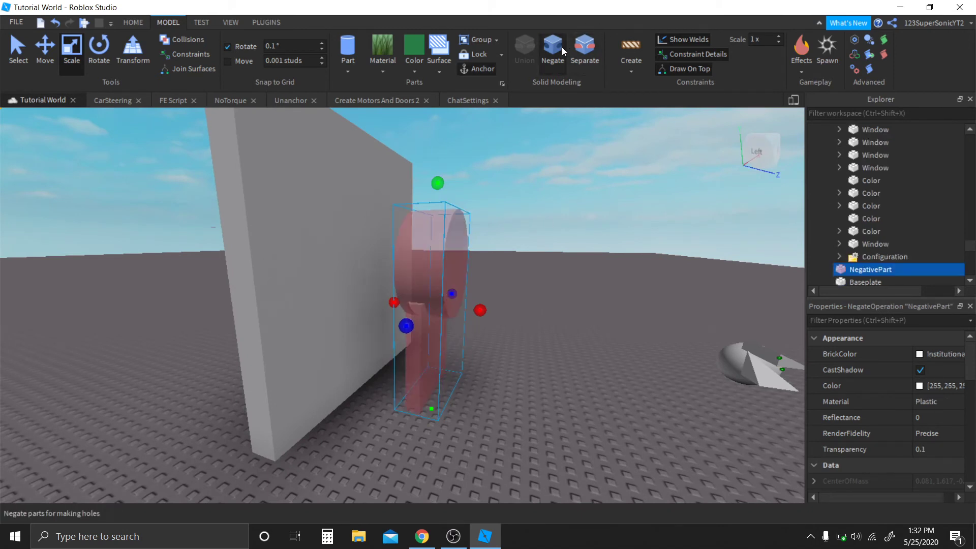
- Move the negative part into the tall slab and union the two to cut out its shape
click(46, 50)
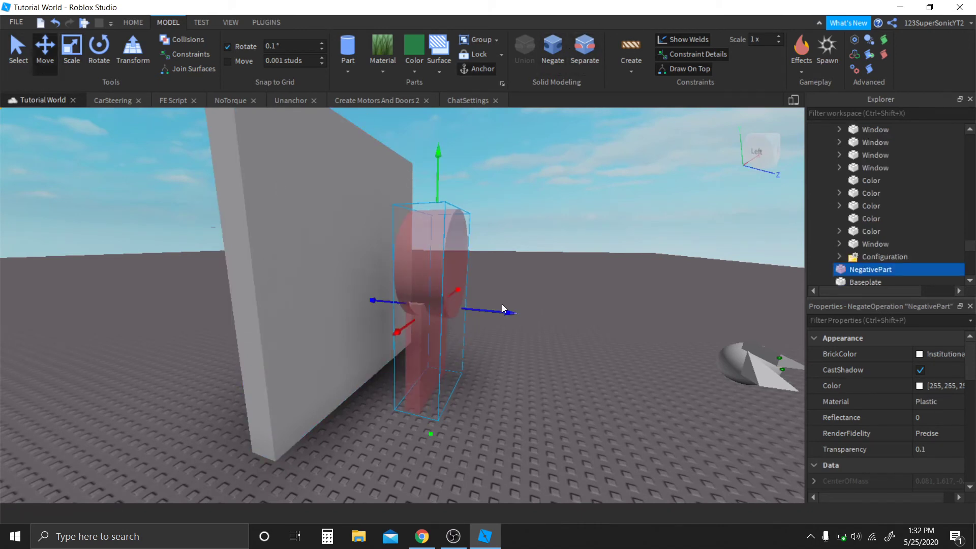
drag(503, 306, 430, 309)
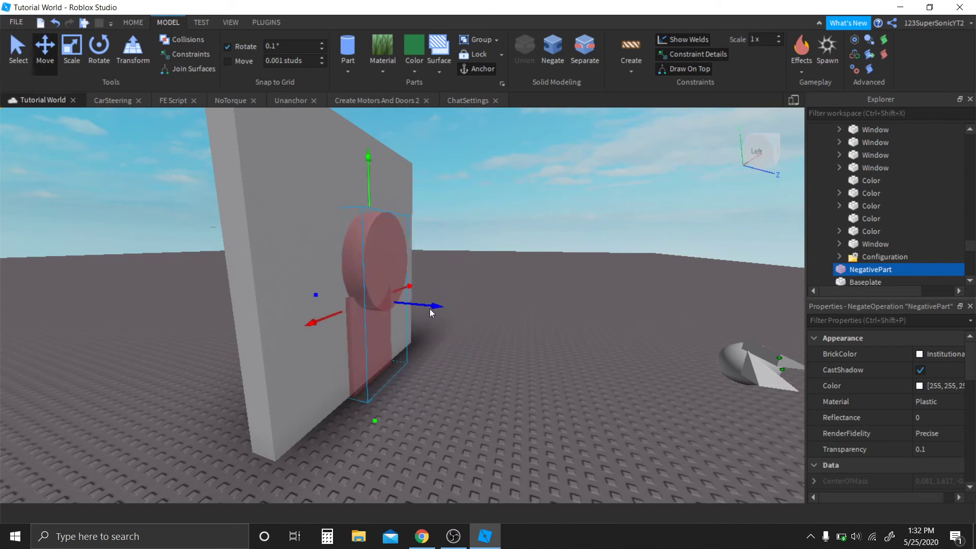
key(d)
right_drag(588, 269, 588, 269)
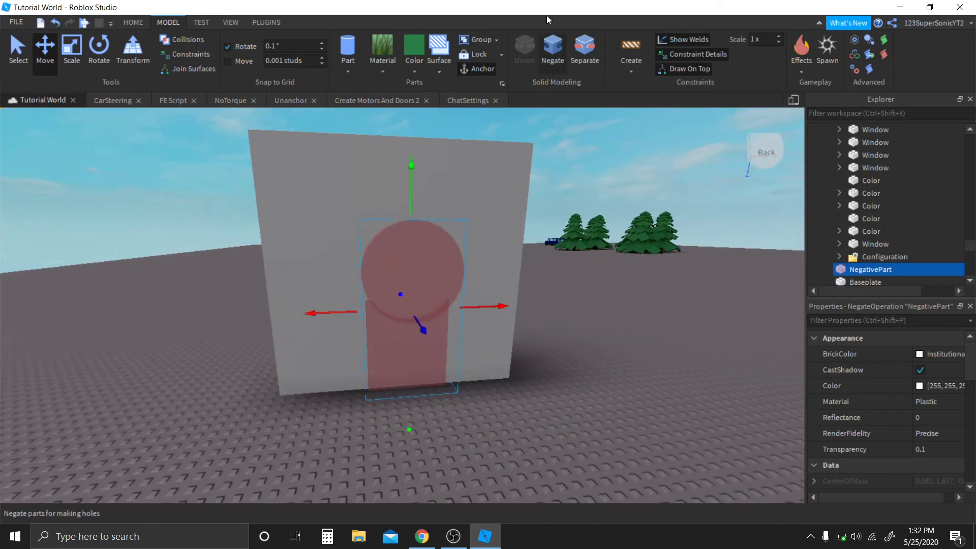
ctrl+click(306, 207)
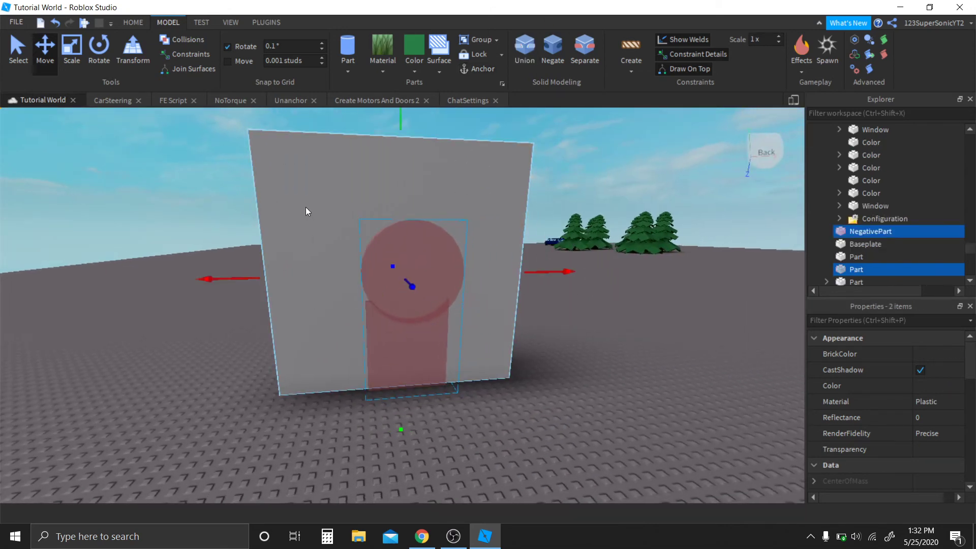
click(525, 50)
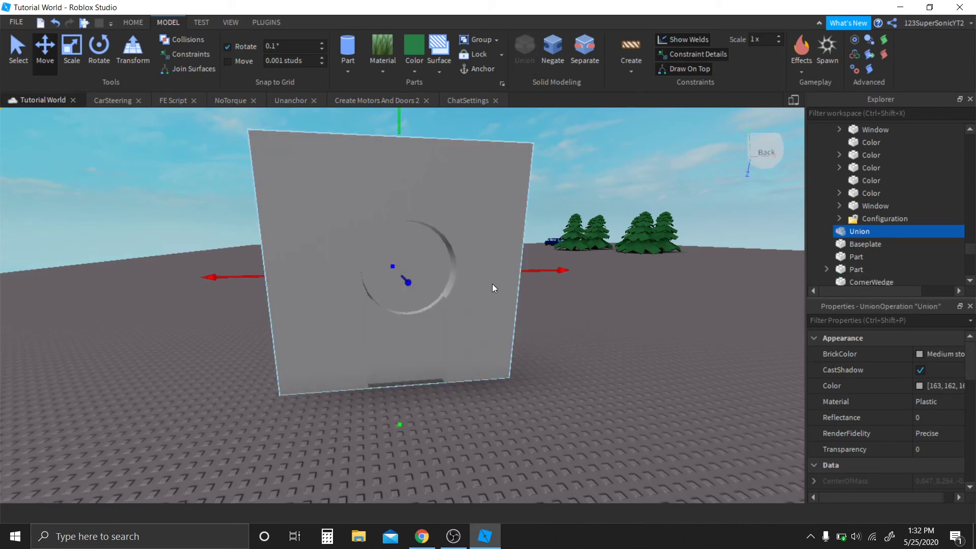
- Undo the last union between the tall slab and the negative part
right_drag(493, 284, 491, 285)
key(e)
key(w)
key(f)
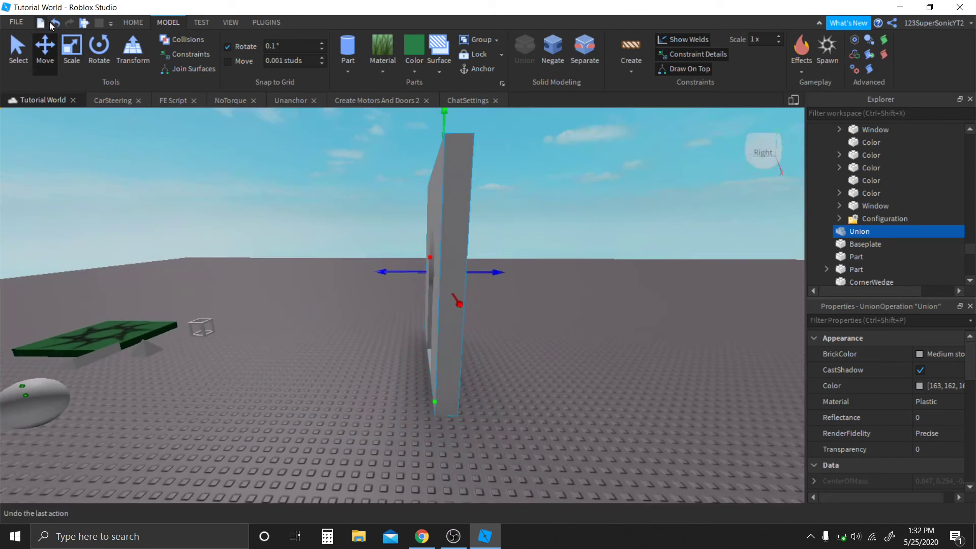
click(55, 23)
- Select the negative part and push it slightly deeper through the tall slab's thickness
right_drag(376, 235, 377, 234)
click(474, 291)
click(354, 262)
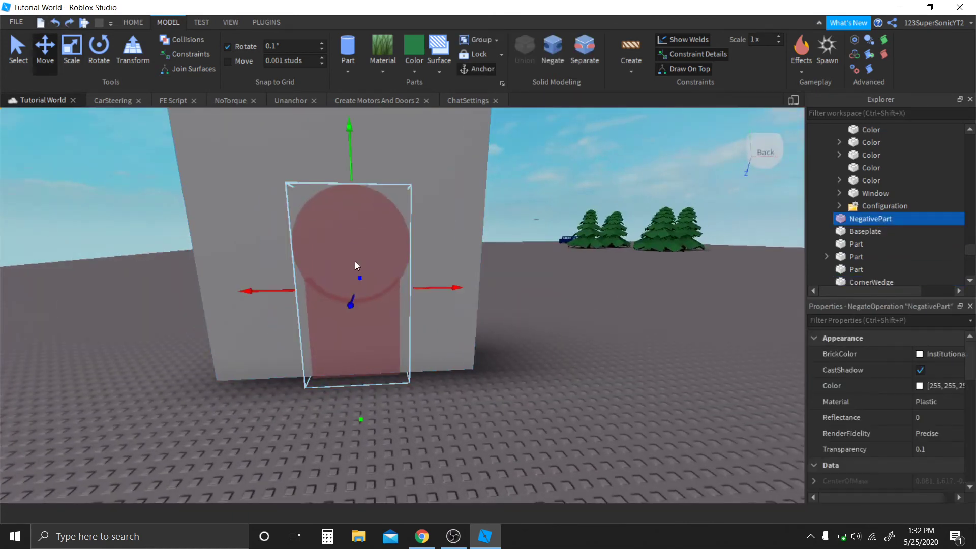
drag(356, 303, 358, 299)
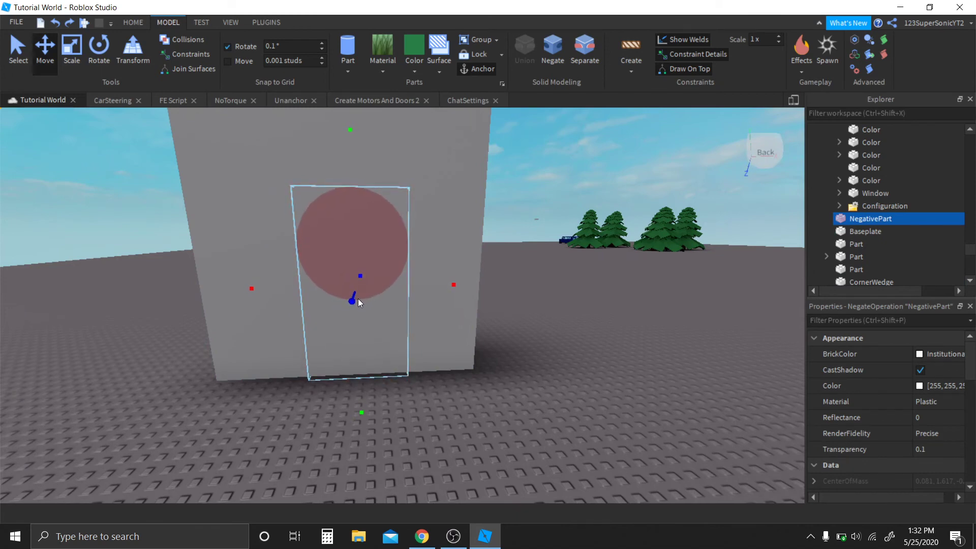
- Union the negative part with the tall slab to cut its shape out of the slab
key(d)
key(w)
key(d)
right_drag(408, 305, 408, 304)
key(w)
key(s)
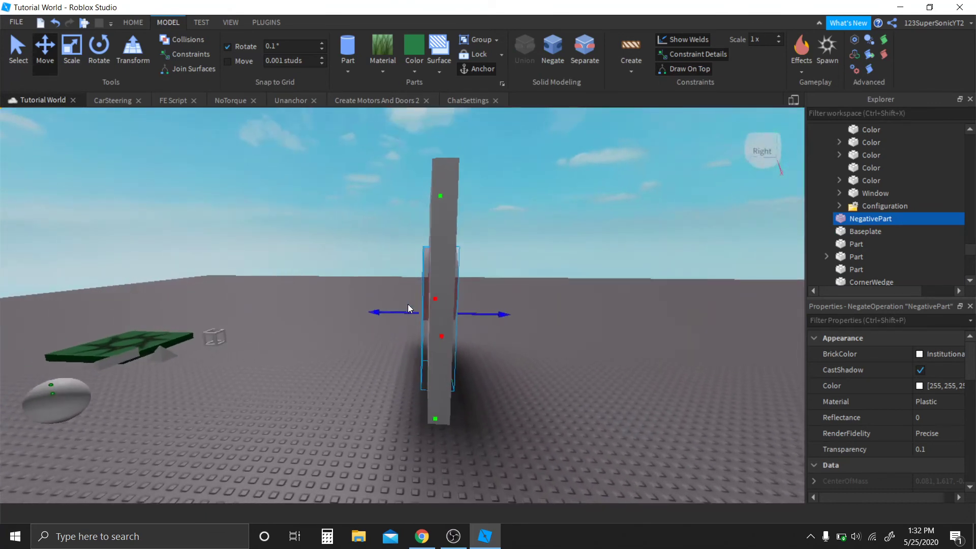
ctrl+click(461, 230)
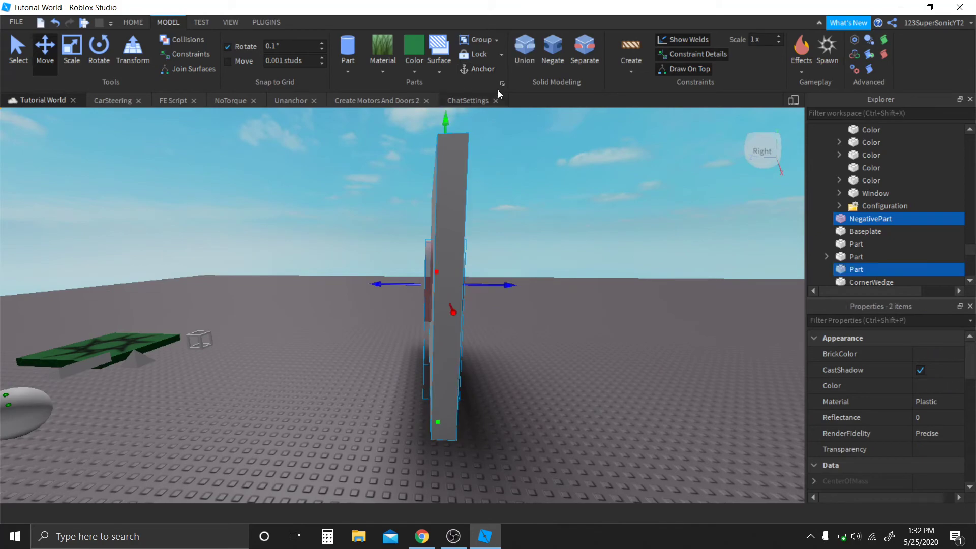
click(525, 51)
key(w)
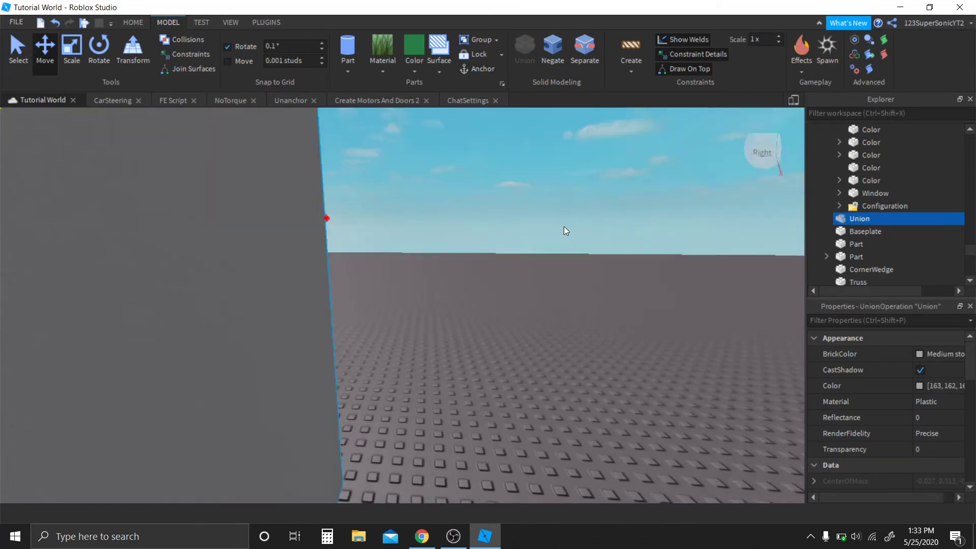
- Examine the opening cut through the tall slab from the front and from a distance, leaving the slab deselected
right_drag(565, 227, 563, 227)
key(w)
key(s)
key(w)
key(s)
key(a)
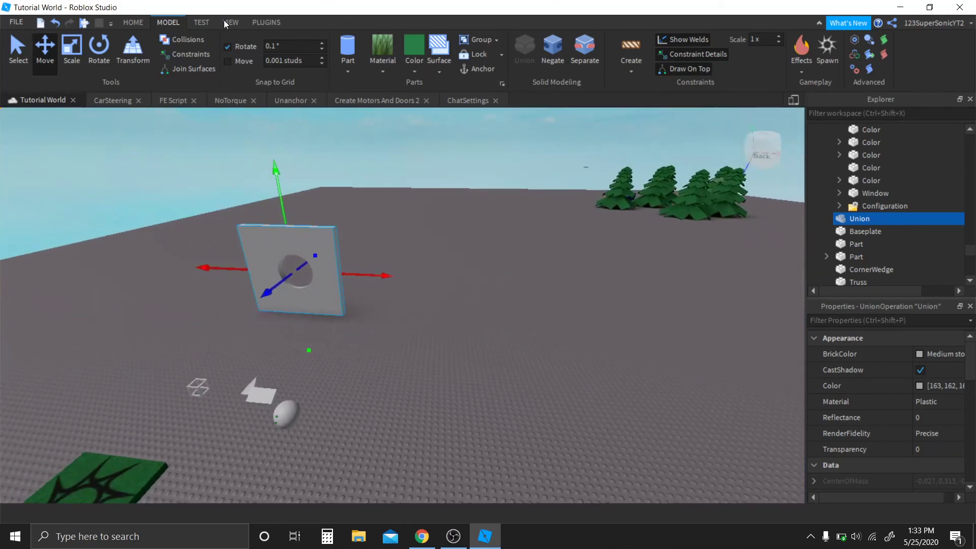
click(809, 73)
click(562, 288)
- Select the sphere beside the block and wedge and add an Explosion effect to it
key(w)
key(a)
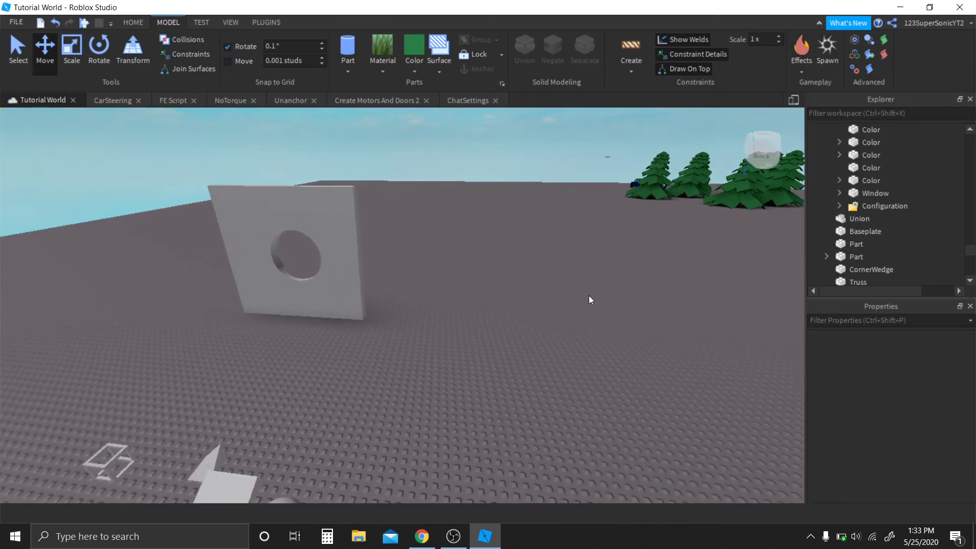
right_drag(538, 316, 538, 316)
key(w)
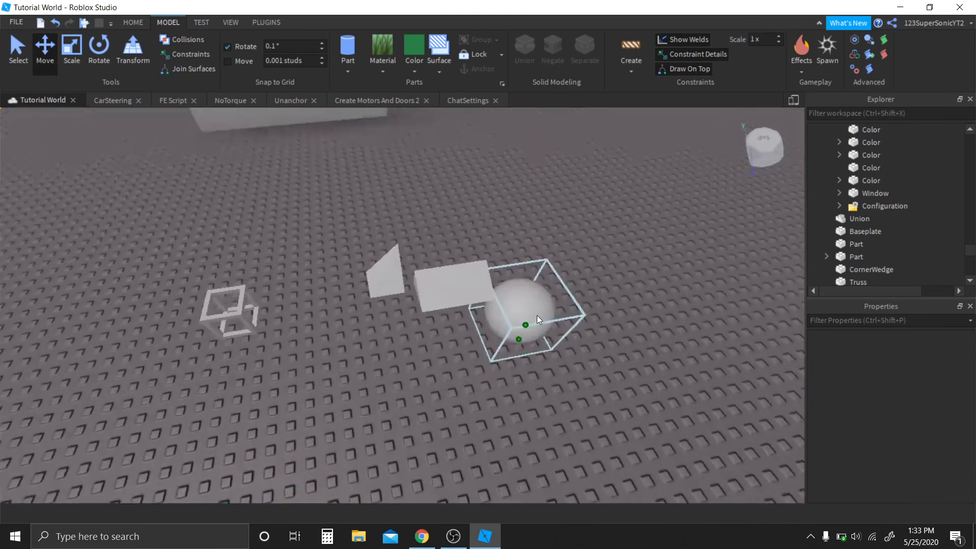
click(538, 316)
click(805, 72)
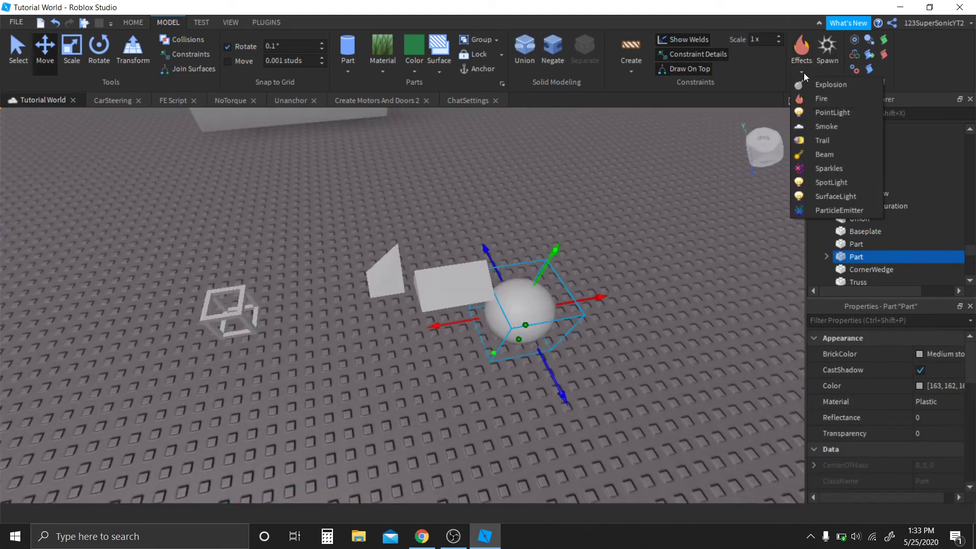
click(814, 84)
scroll(863, 222, down, 2)
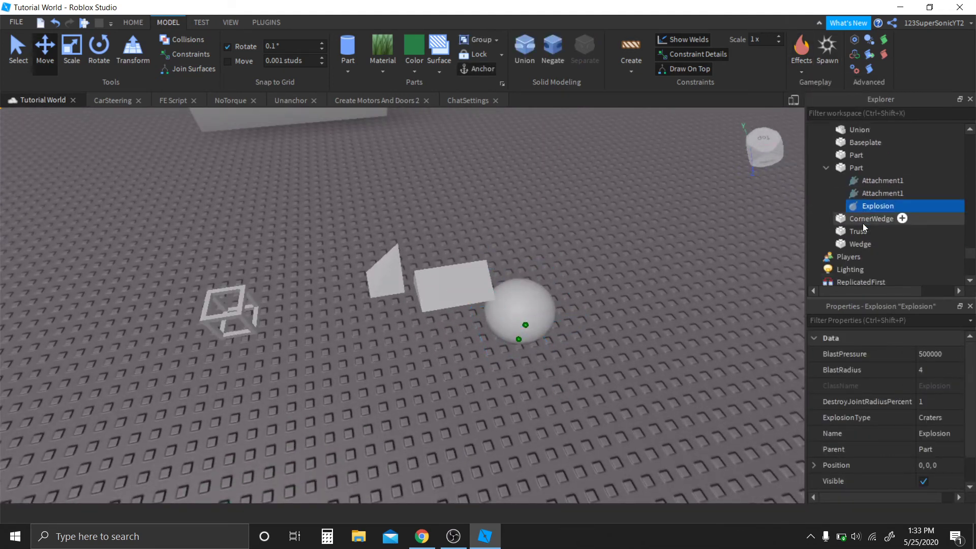
- Run the simulation to test the explosion on the sphere, and stop it again
click(132, 23)
click(530, 74)
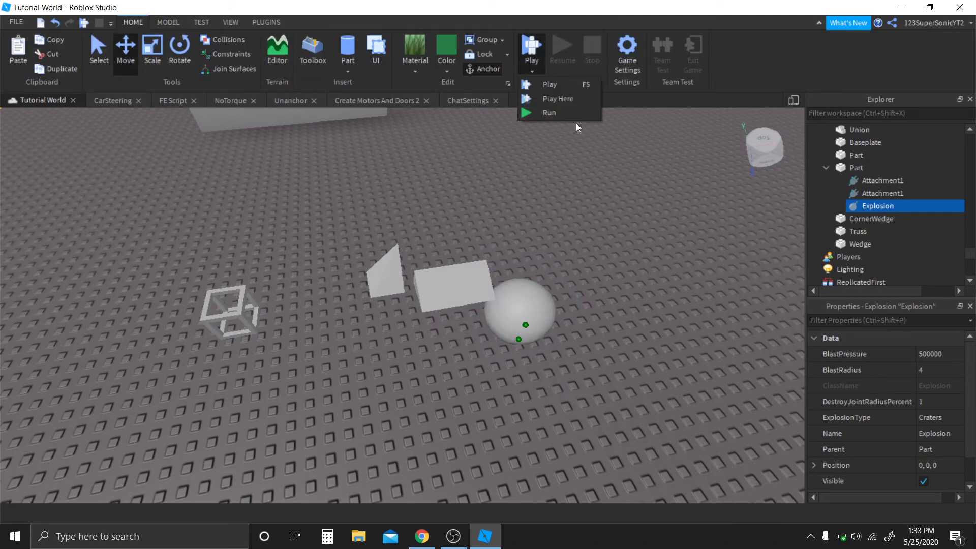
click(566, 114)
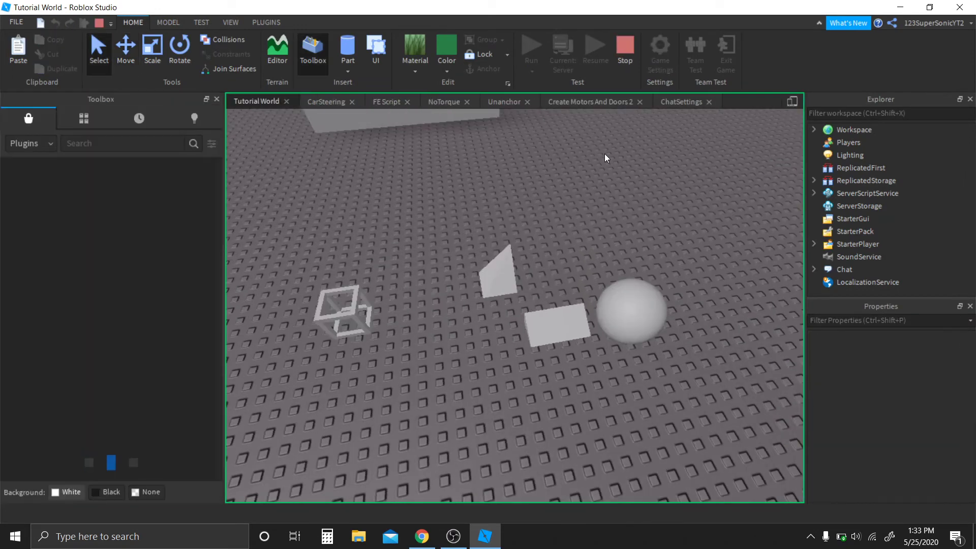
click(629, 45)
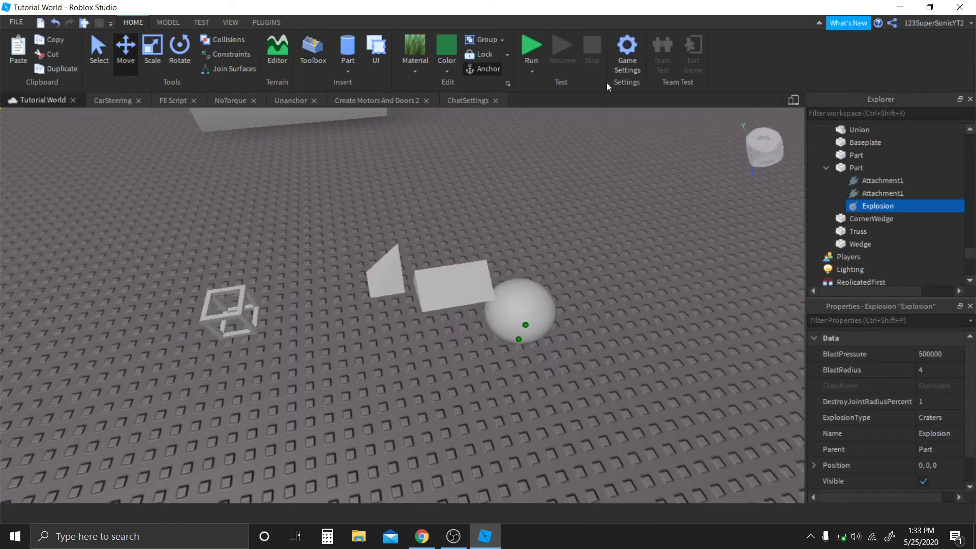
- Add a Fire effect and move it out of the Explosion so it sits directly under the sphere part
click(195, 22)
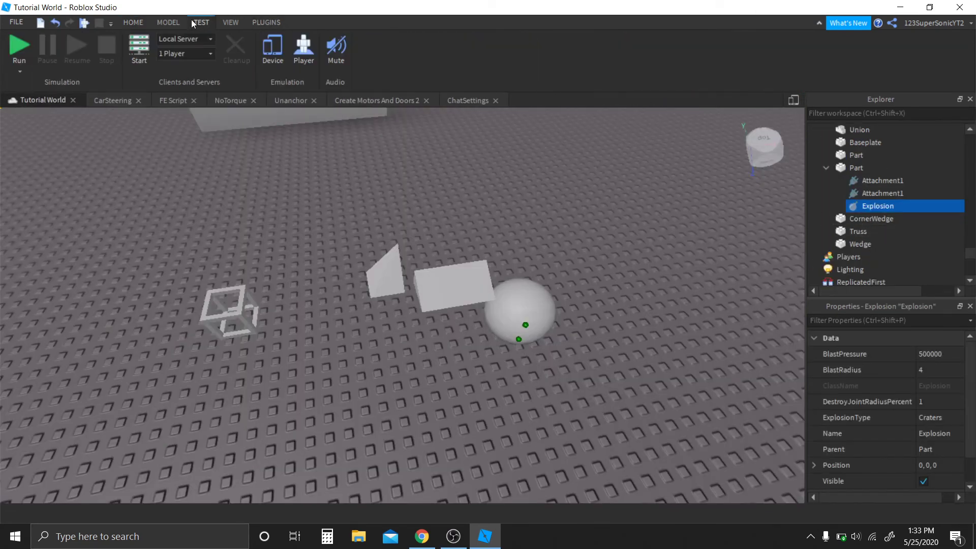
click(166, 24)
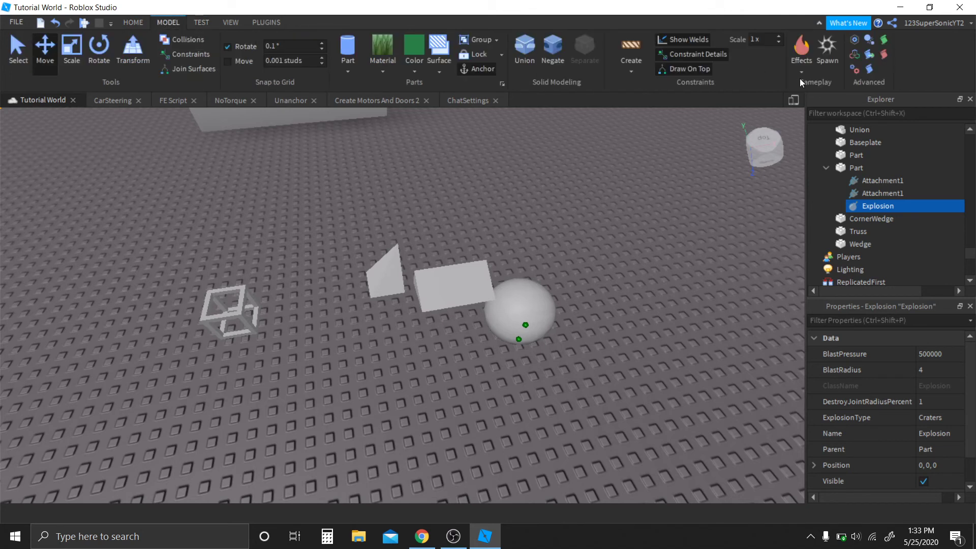
click(808, 66)
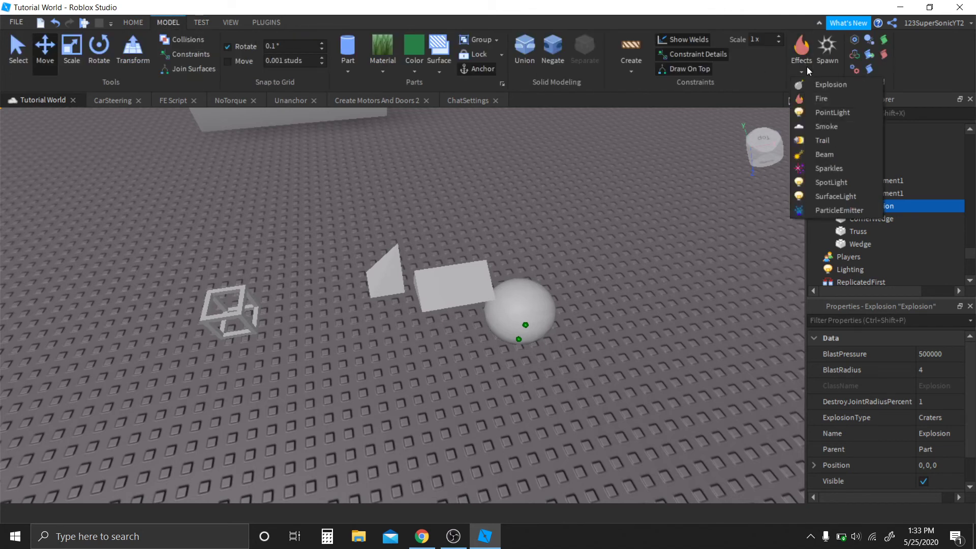
click(812, 100)
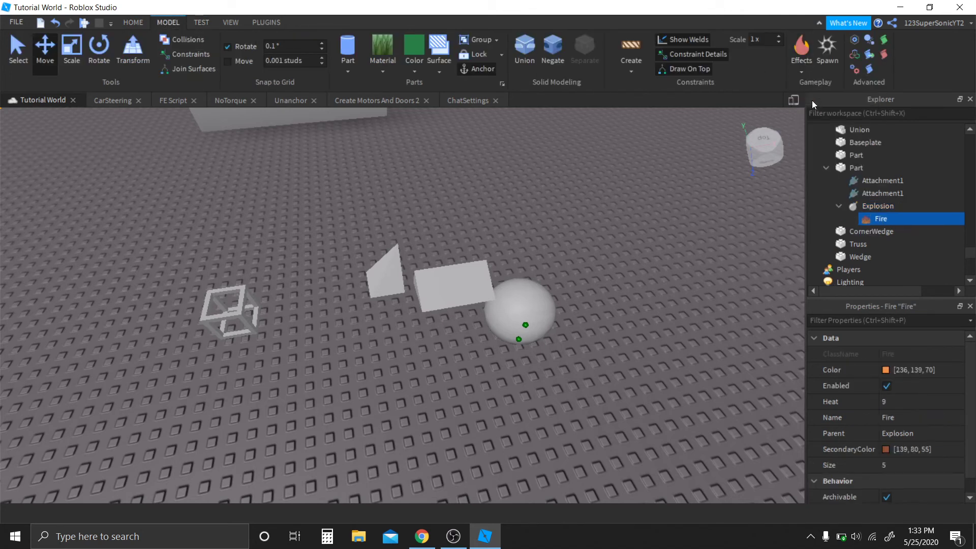
double_click(870, 219)
click(839, 225)
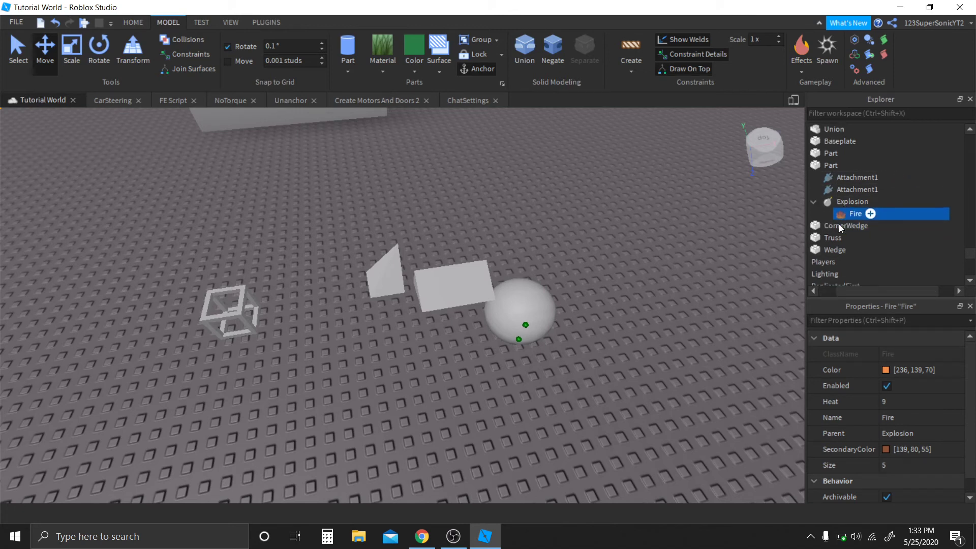
drag(829, 203, 849, 166)
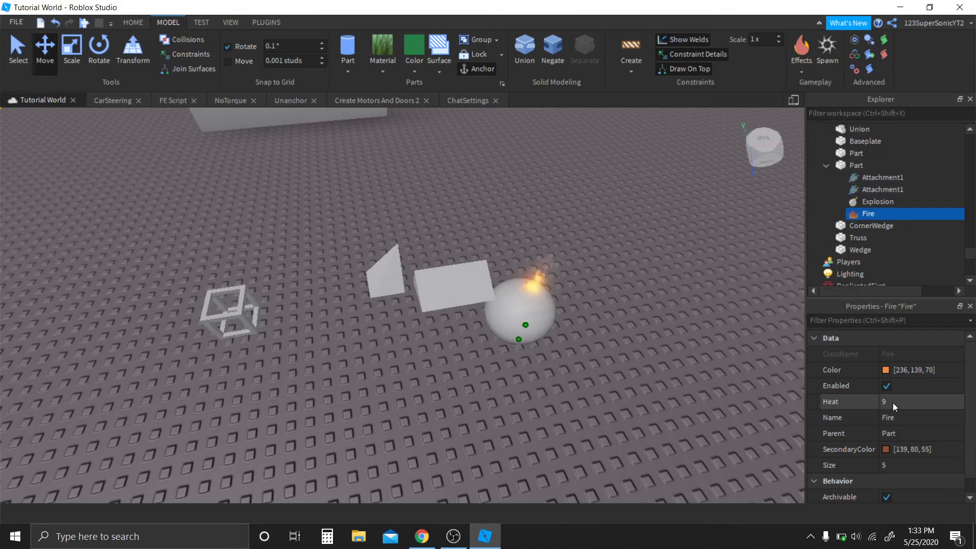
- Examine the Fire effect on the sphere up close and from farther away
right_drag(706, 355, 705, 354)
scroll(706, 354, up, 5)
scroll(705, 355, down, 5)
scroll(526, 315, up, 3)
scroll(525, 315, down, 3)
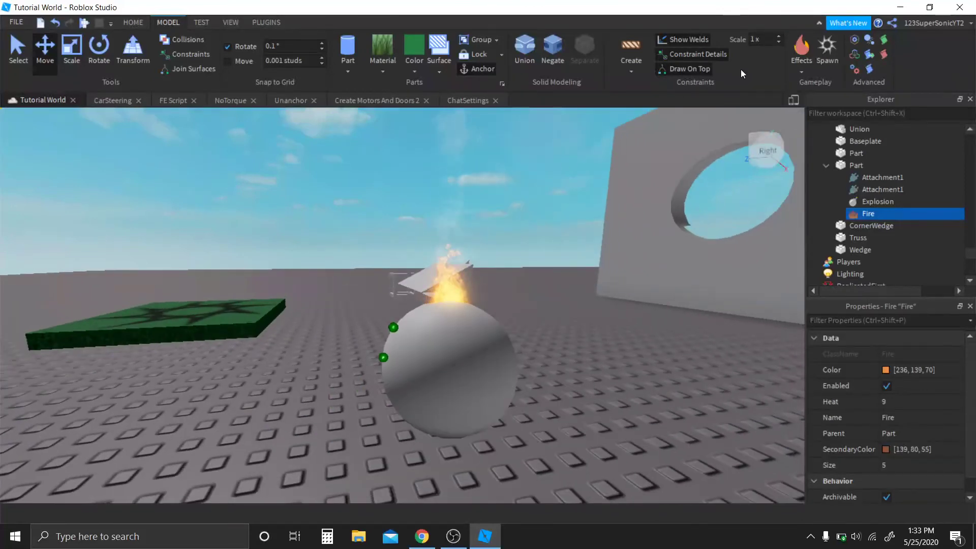
click(802, 73)
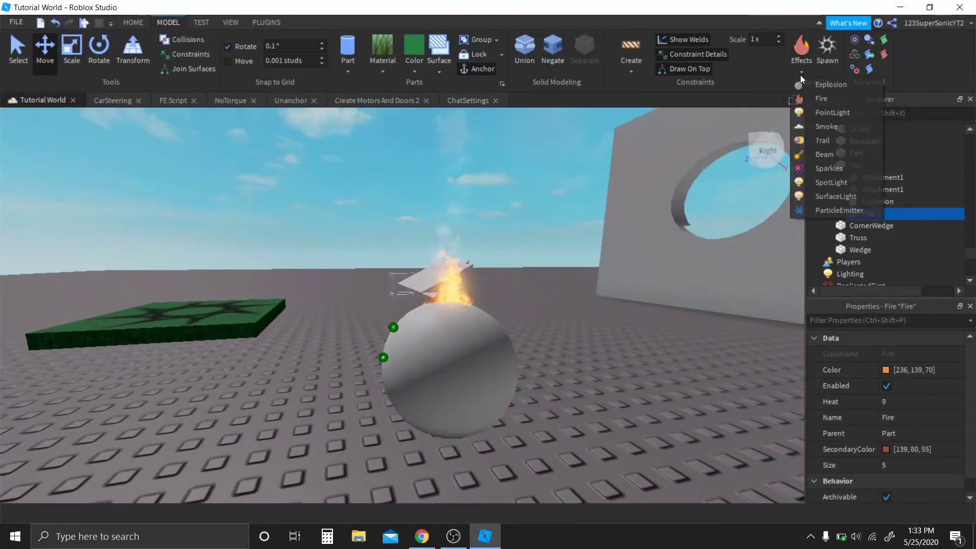
click(532, 261)
click(532, 261)
right_drag(532, 261, 532, 261)
scroll(531, 261, down, 3)
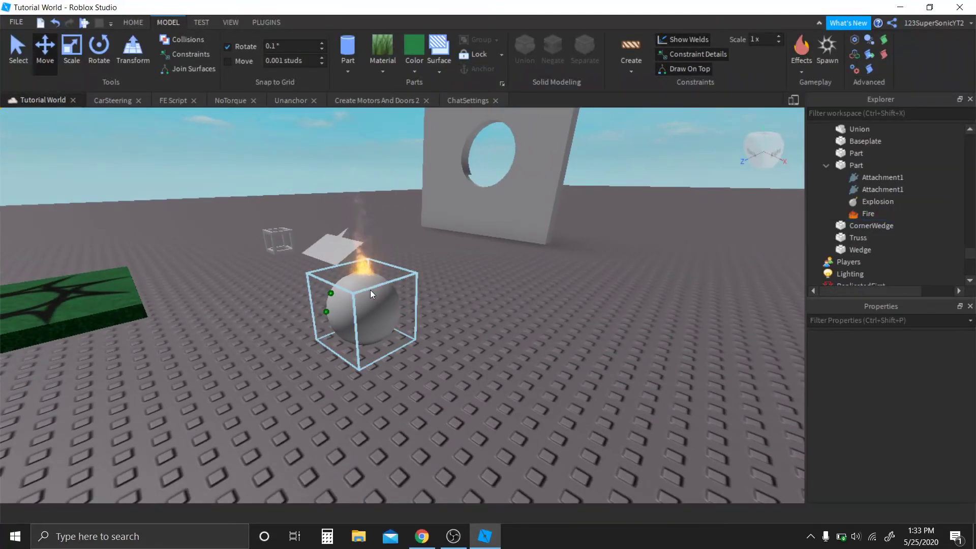
- Add a PointLight effect directly under the sphere part and open its Range value for editing
click(876, 214)
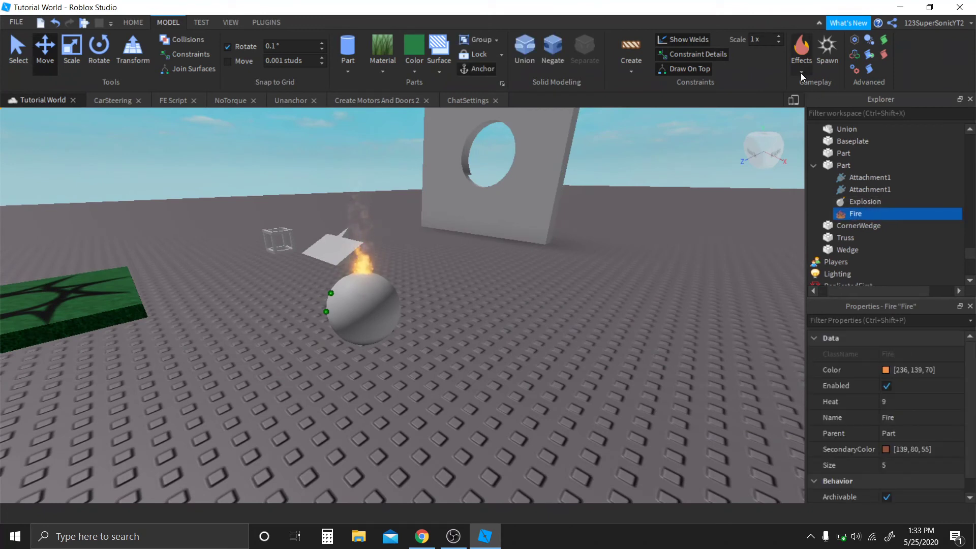
click(802, 73)
click(816, 113)
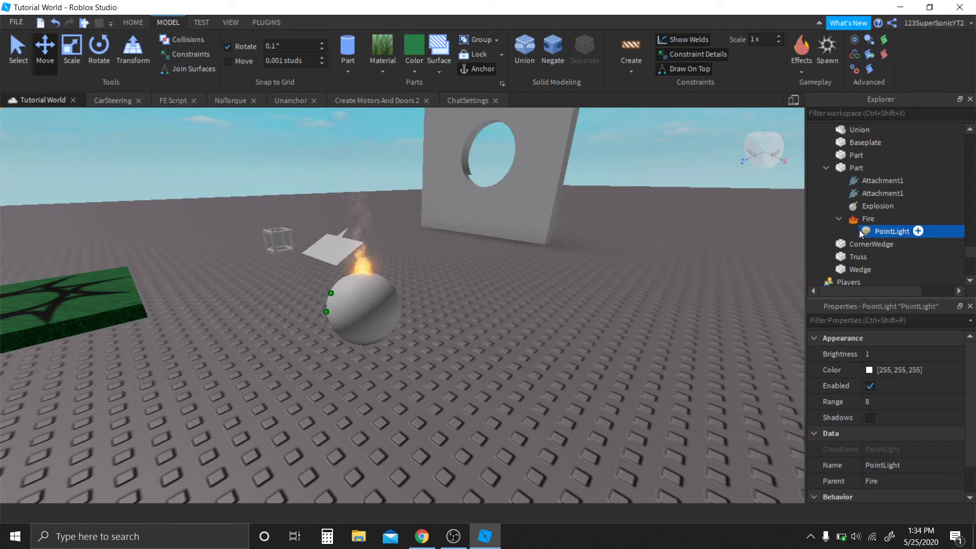
double_click(863, 232)
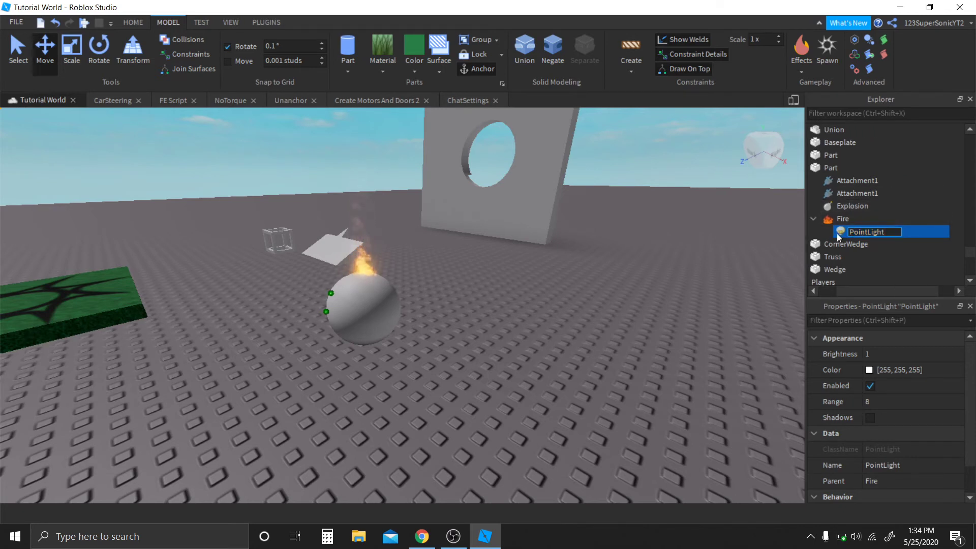
drag(837, 234, 826, 166)
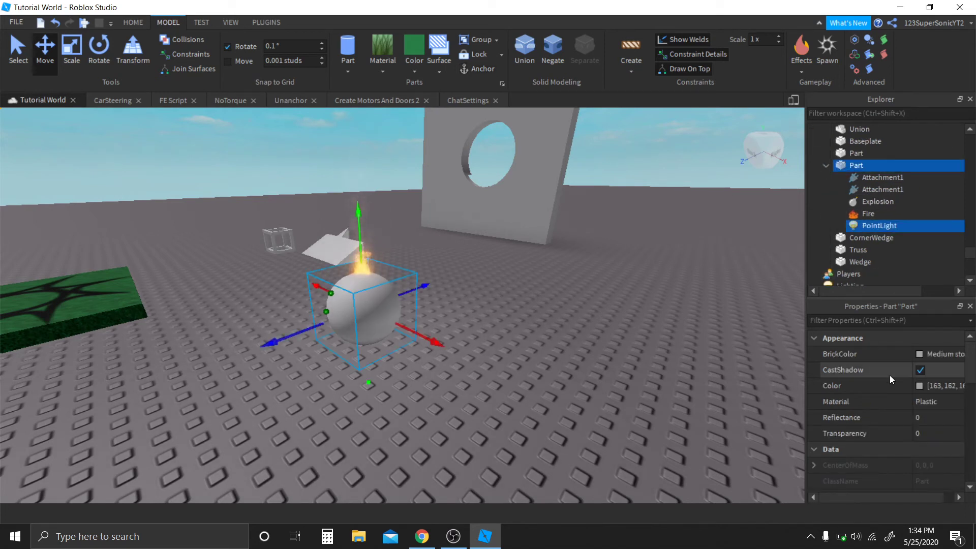
double_click(852, 227)
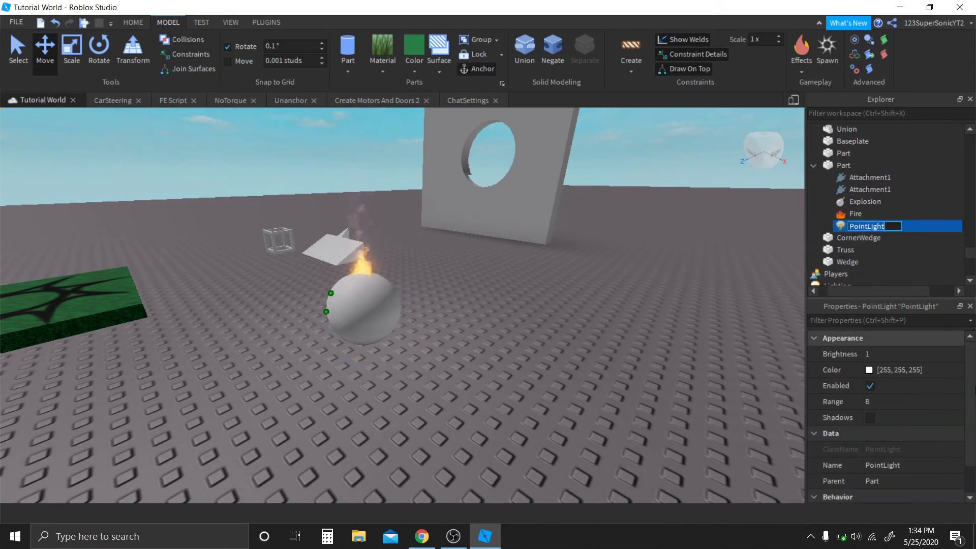
click(889, 400)
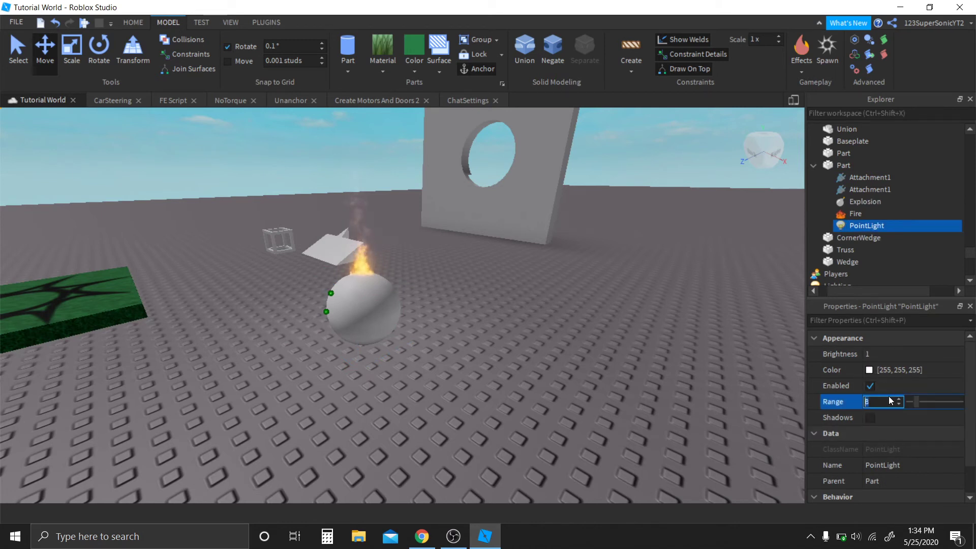
- Add a Smoke effect and change its Parent from the PointLight to the sphere part
click(801, 73)
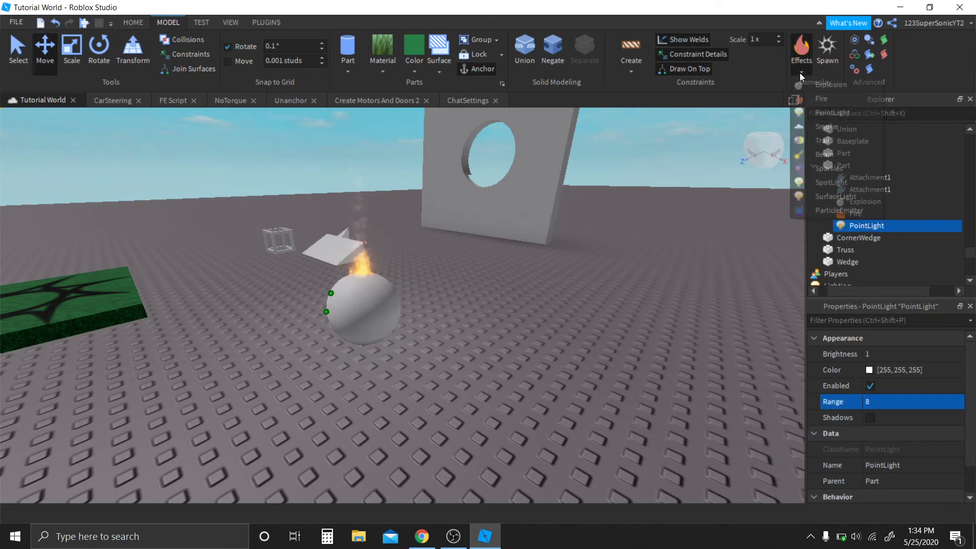
click(809, 131)
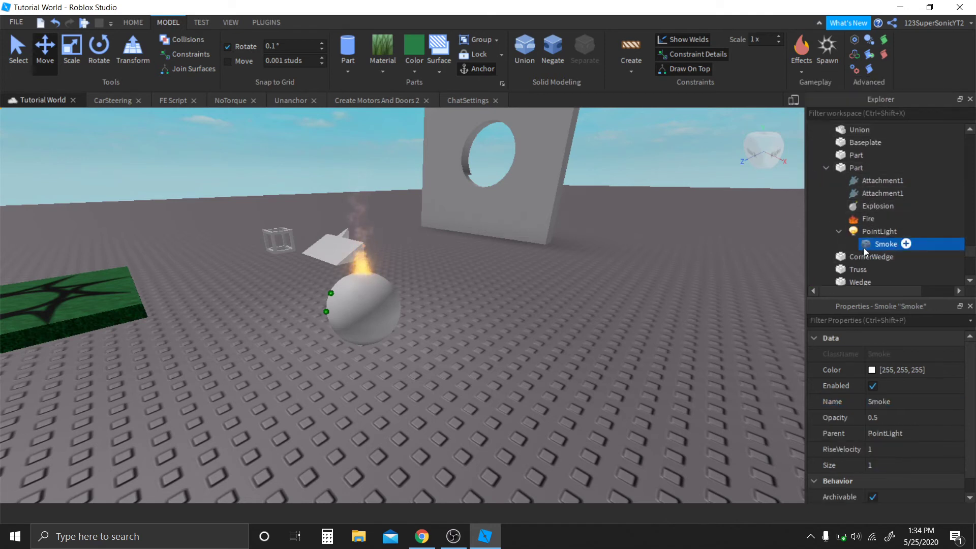
click(856, 229)
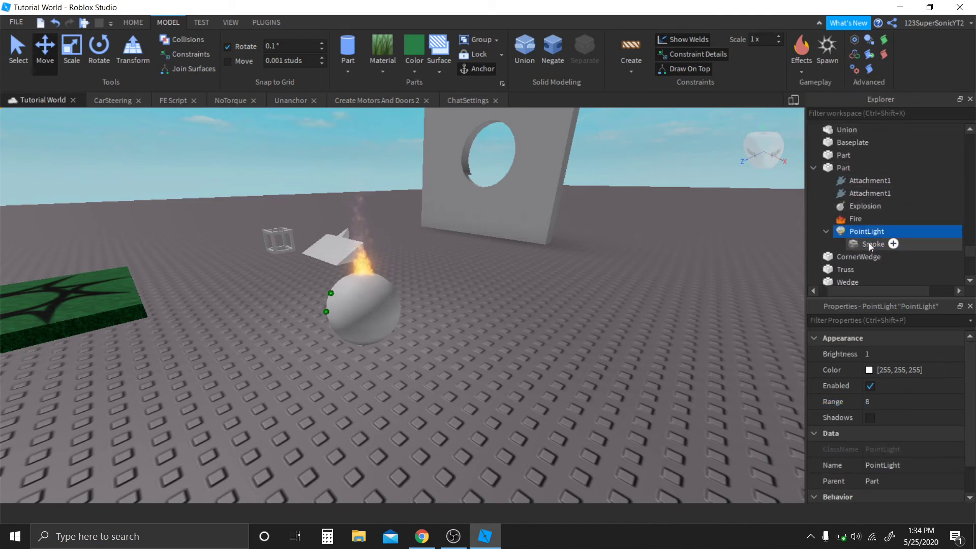
click(868, 243)
click(910, 403)
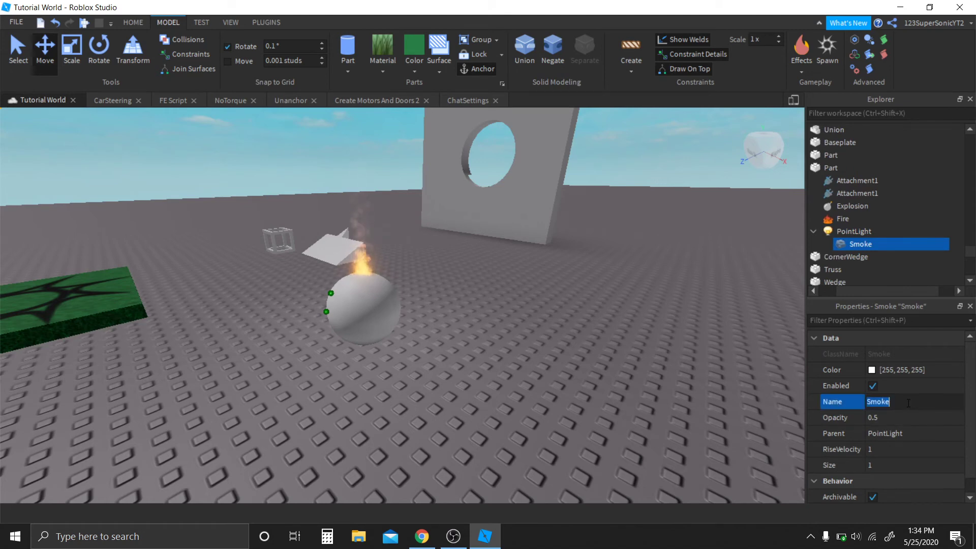
click(910, 433)
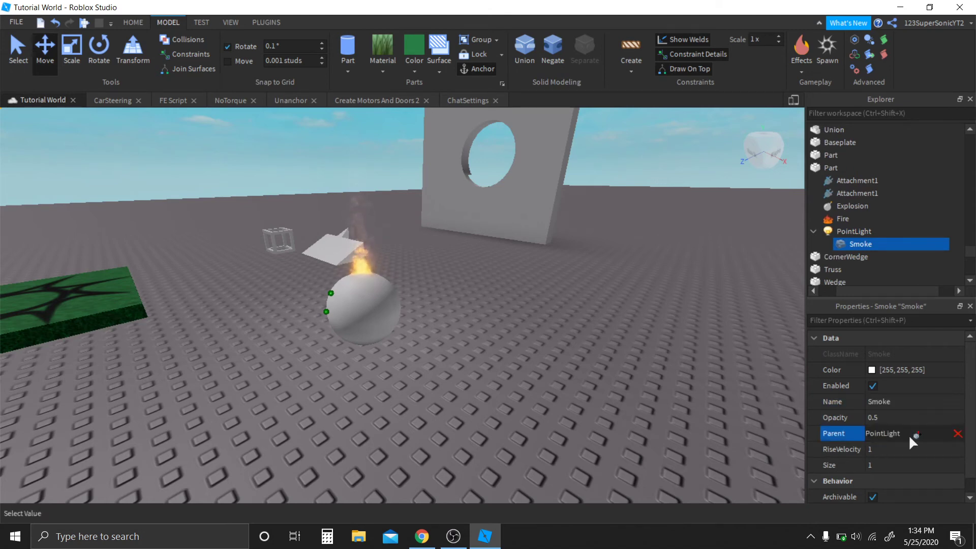
click(820, 167)
right_drag(534, 335, 534, 335)
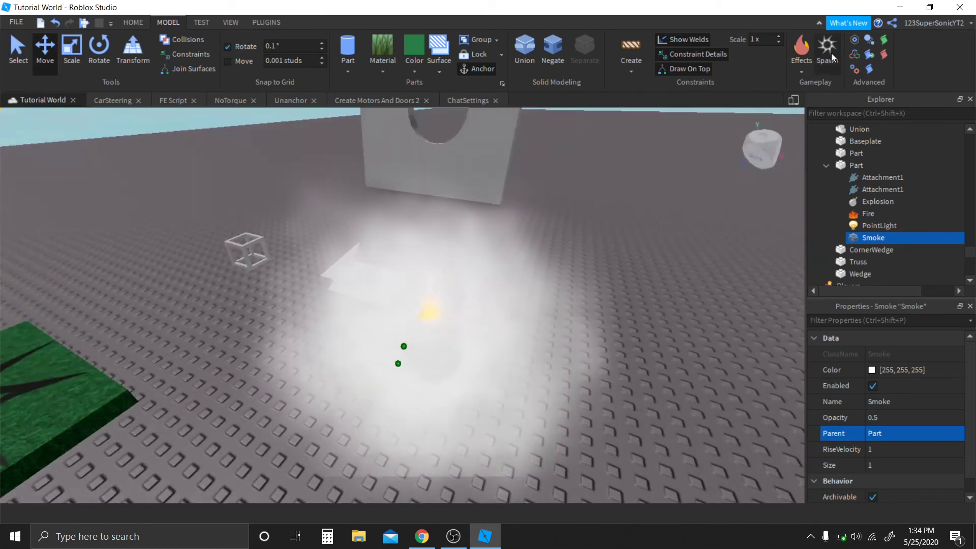
- Add a Beam effect to the sphere part and delete its Smoke and Fire effects
click(802, 66)
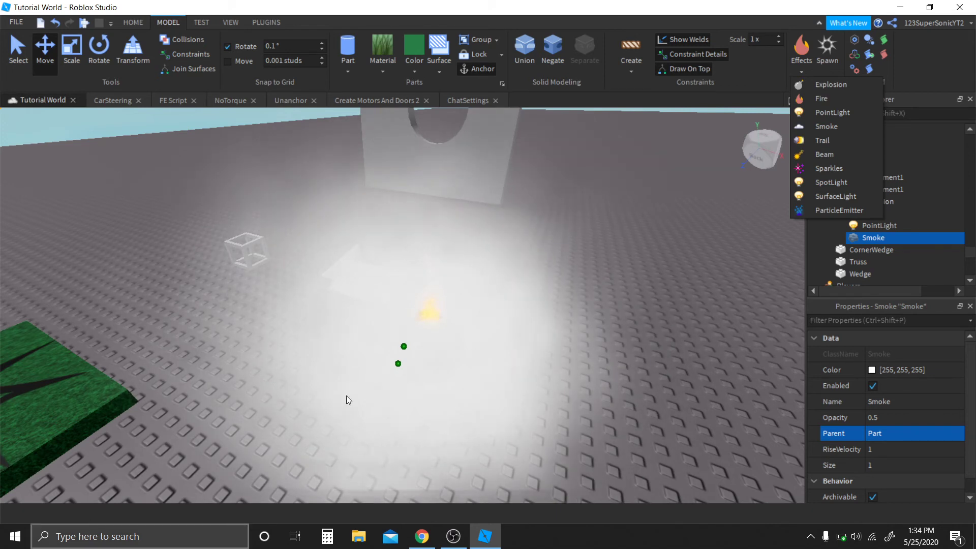
click(739, 295)
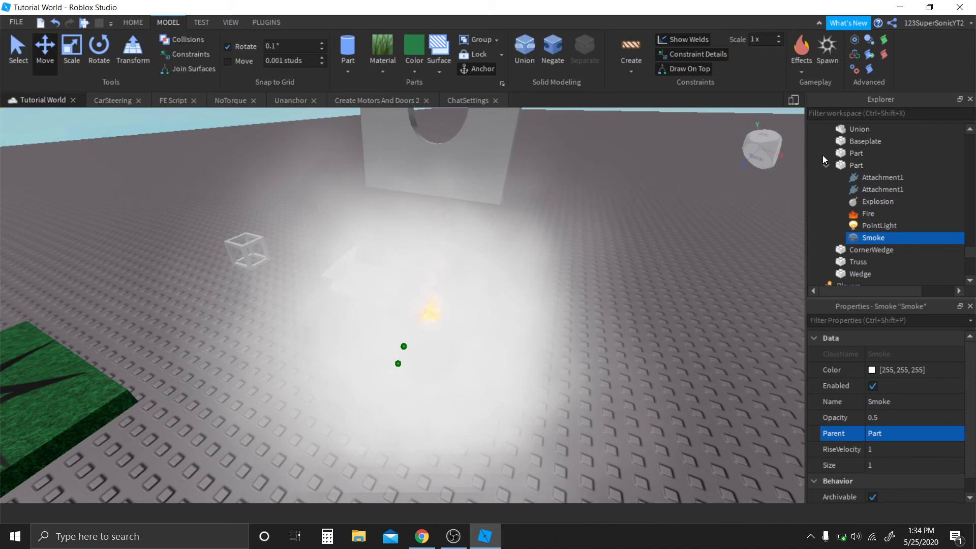
key(Delete)
click(854, 232)
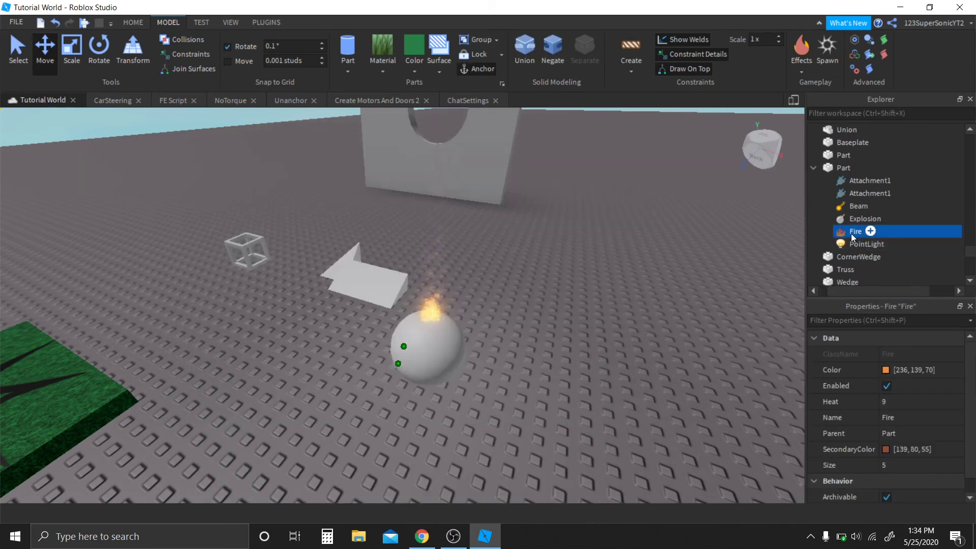
key(Delete)
- Set the Beam's Attachment0 and Attachment1 to the sphere part's first and second attachments
click(870, 194)
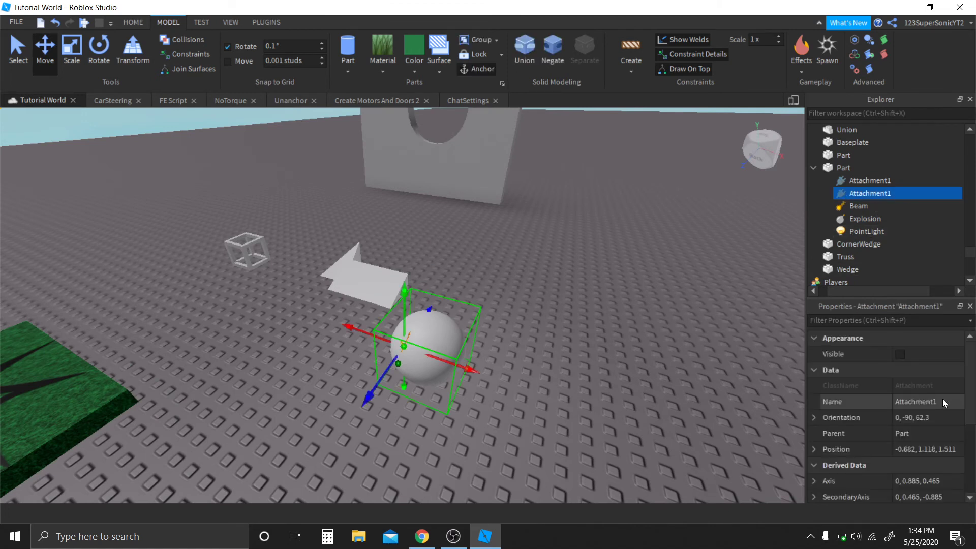
scroll(944, 399, down, 3)
click(851, 205)
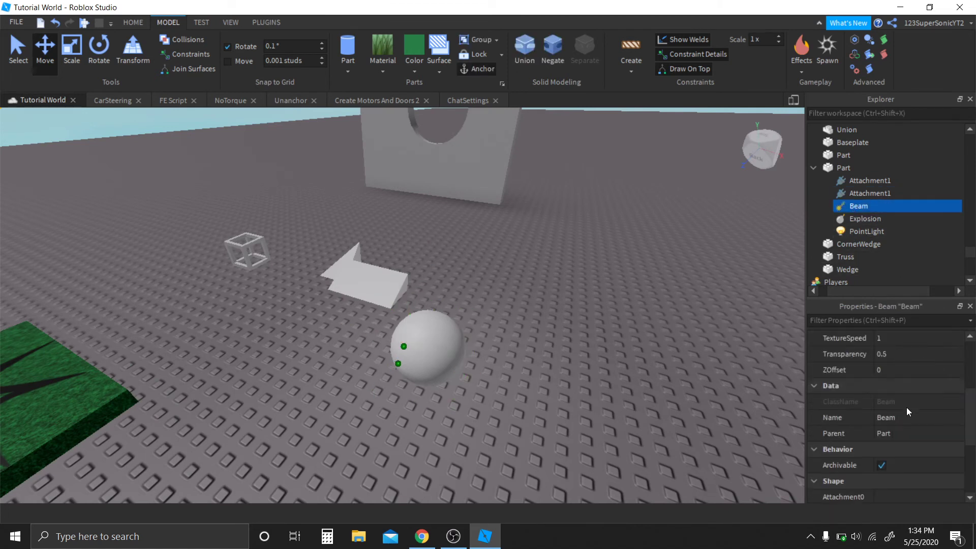
scroll(907, 408, up, 5)
click(888, 371)
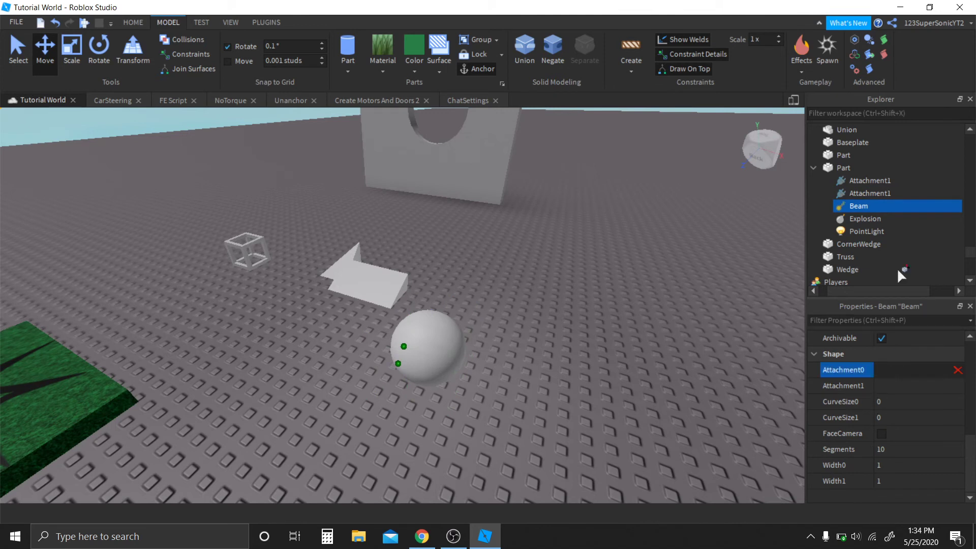
click(864, 181)
click(876, 387)
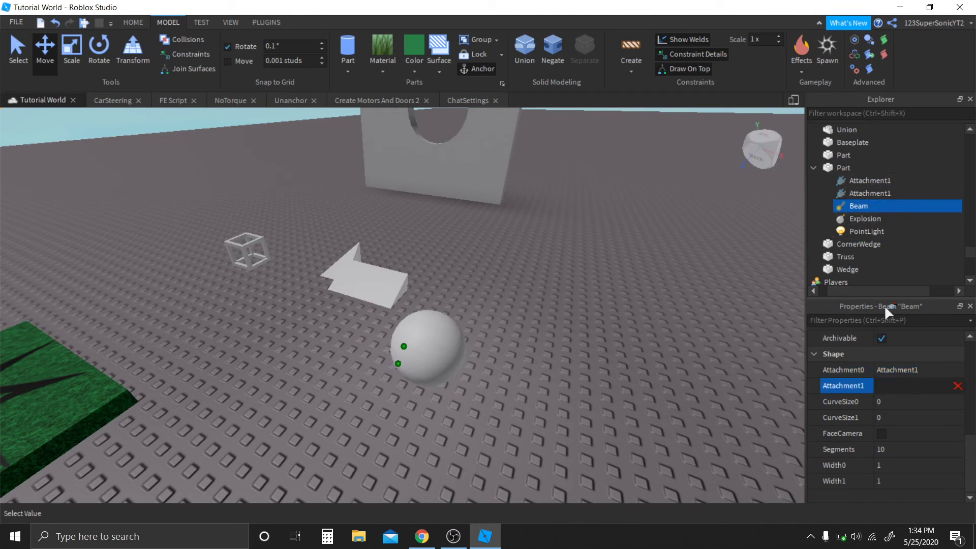
click(871, 192)
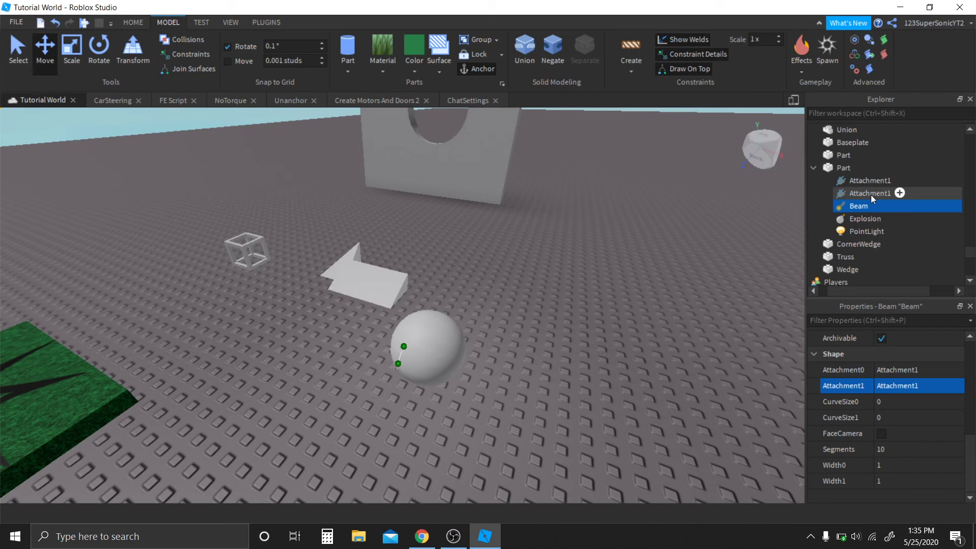
- Examine the beam between the two attachments up close and review its Shape properties
click(871, 195)
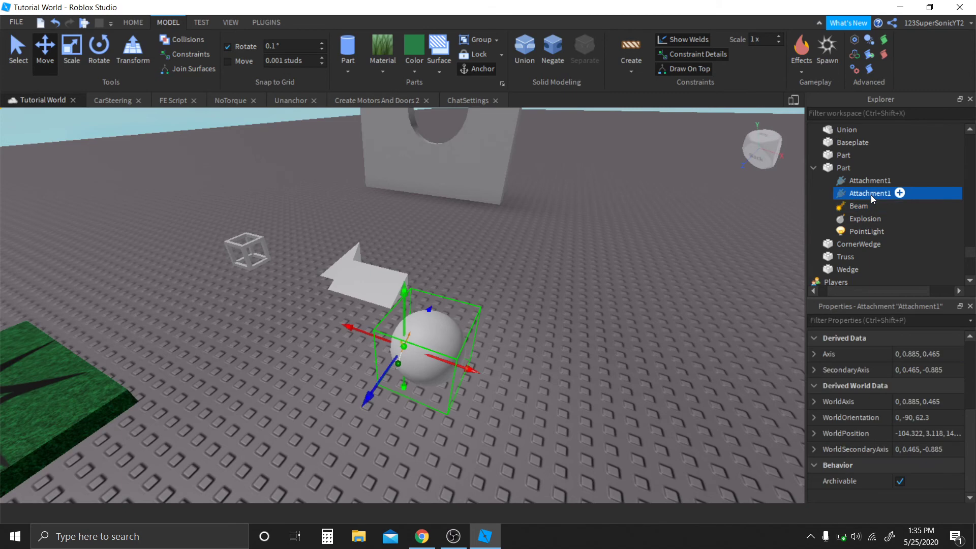
click(707, 191)
key(w)
right_drag(707, 190, 708, 189)
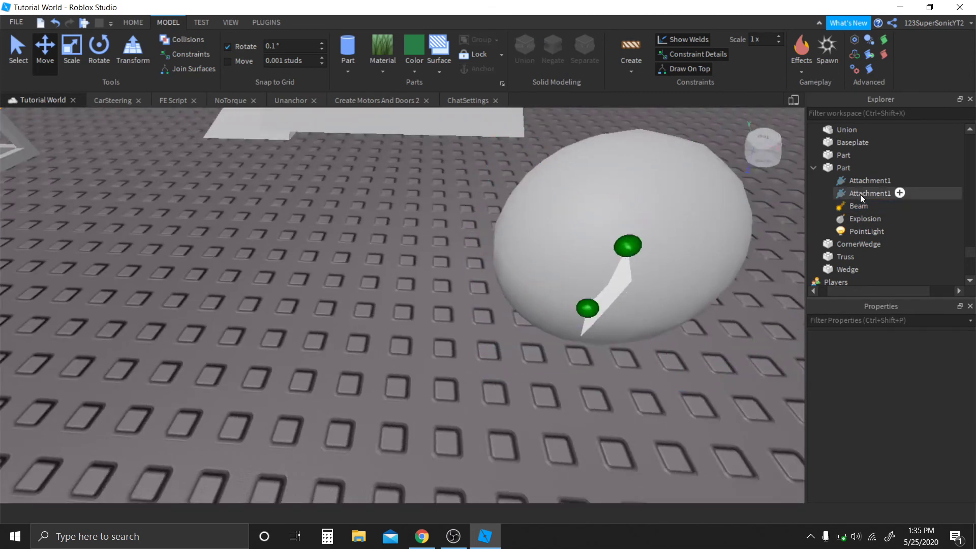
click(853, 207)
scroll(893, 402, down, 5)
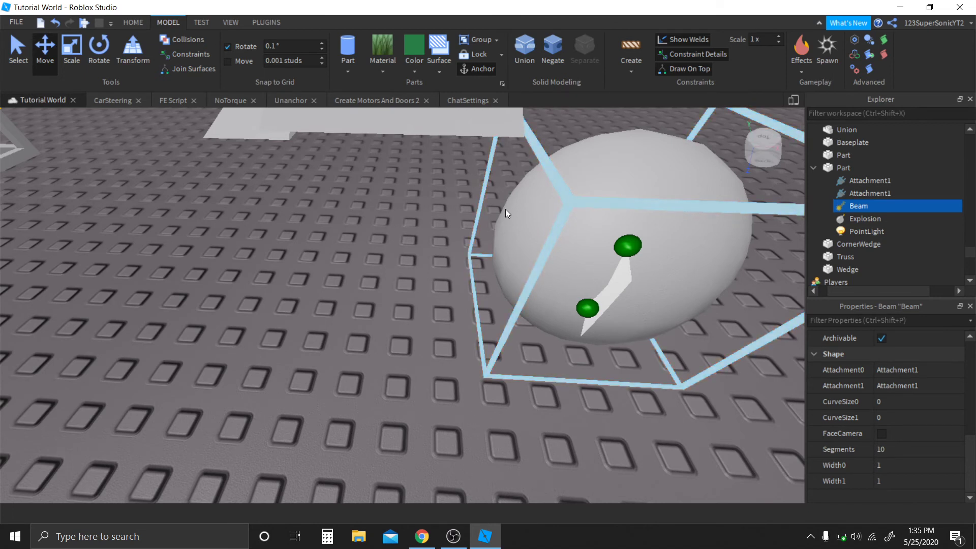
- Move the sphere part a short distance along its blue axis, away from the green plate
click(660, 211)
right_drag(488, 190, 554, 215)
scroll(554, 217, down, 4)
scroll(554, 216, up, 3)
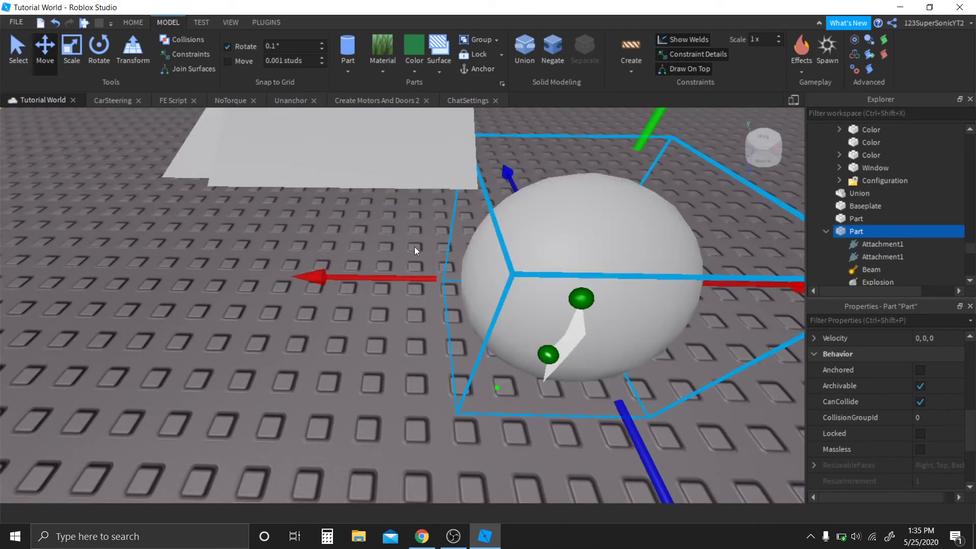
right_drag(534, 305, 534, 304)
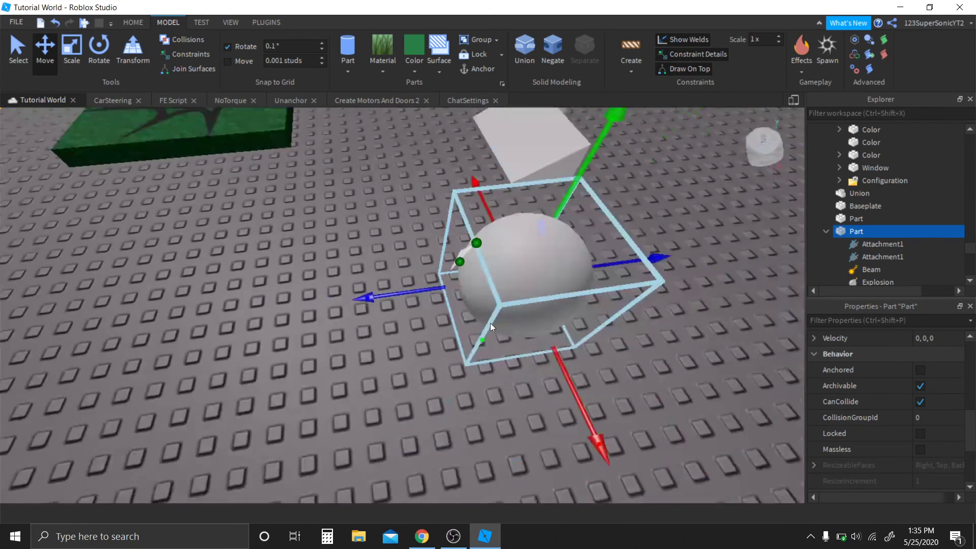
drag(385, 293, 452, 300)
- Add a Sparkles effect to the sphere part and view it from farther away
scroll(867, 269, down, 2)
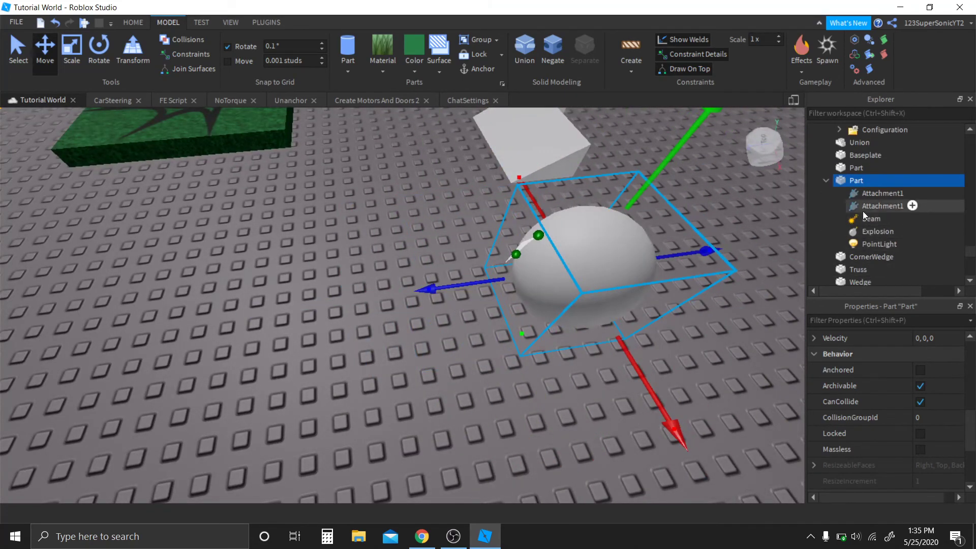
click(799, 67)
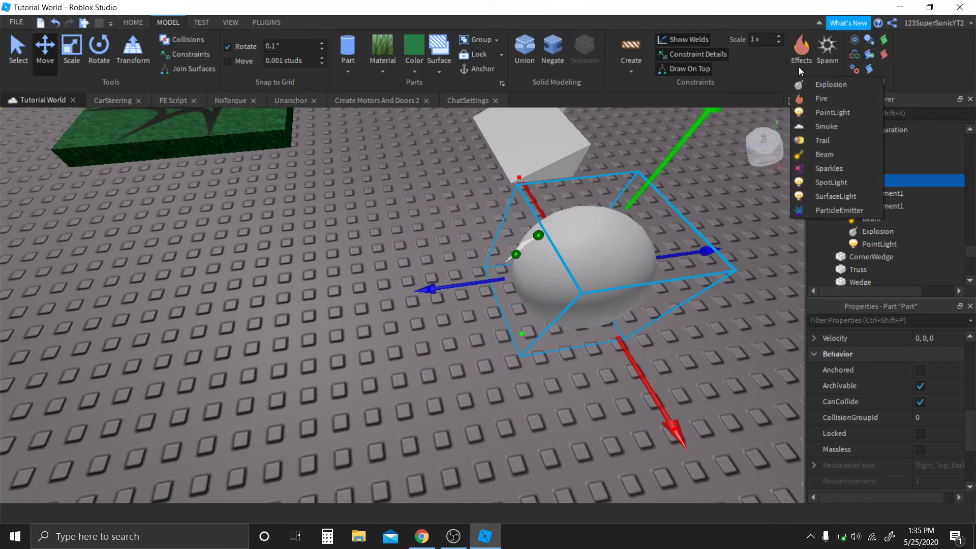
click(840, 172)
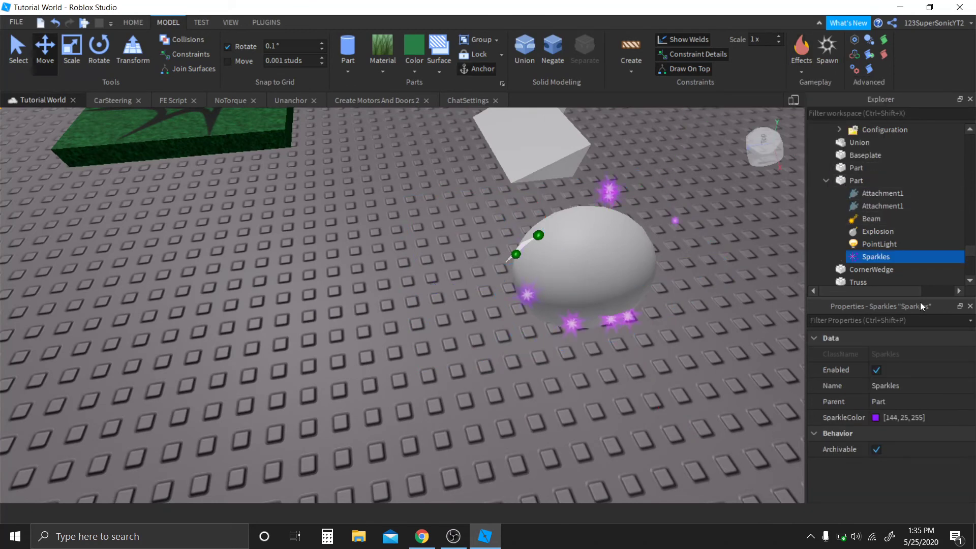
scroll(701, 253, down, 3)
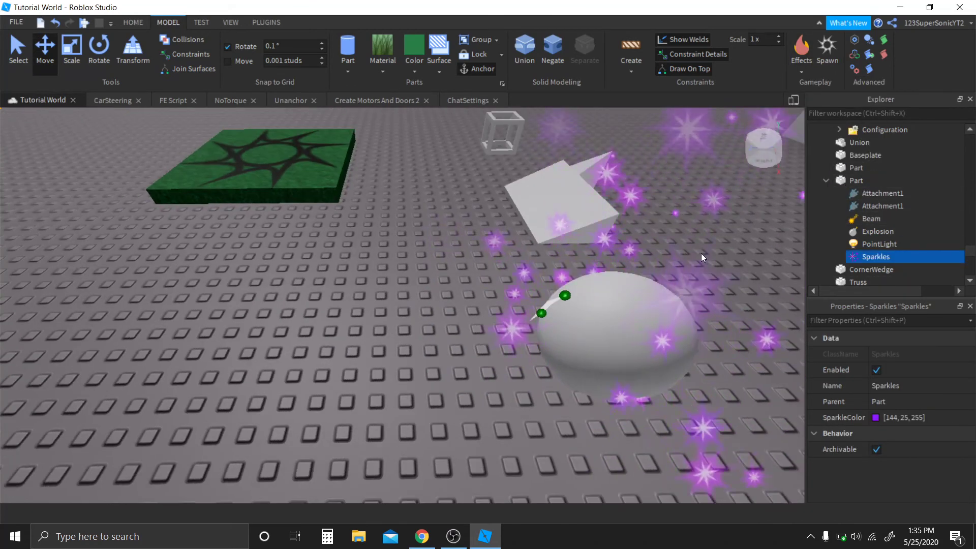
- Add a SurfaceLight effect and change its Parent from Sparkles to the sphere part
click(796, 71)
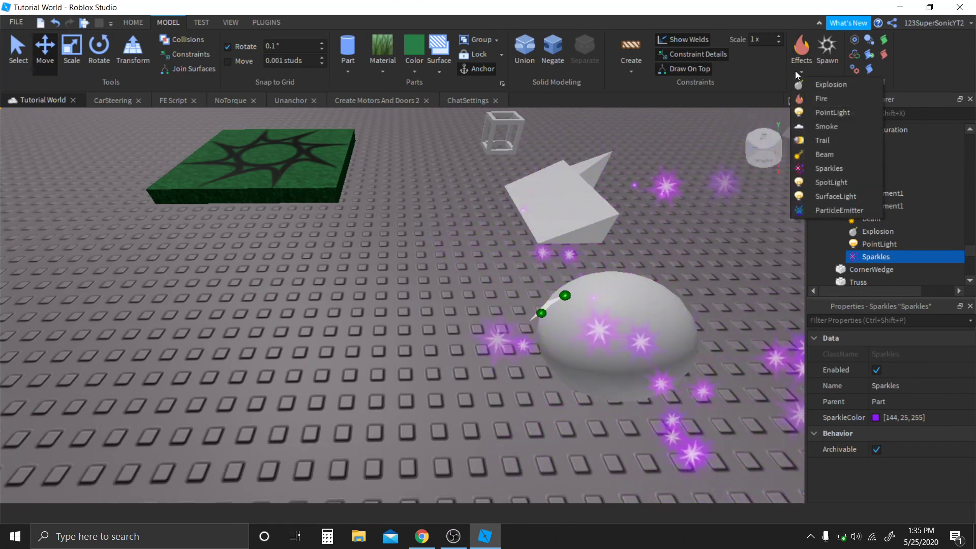
click(846, 195)
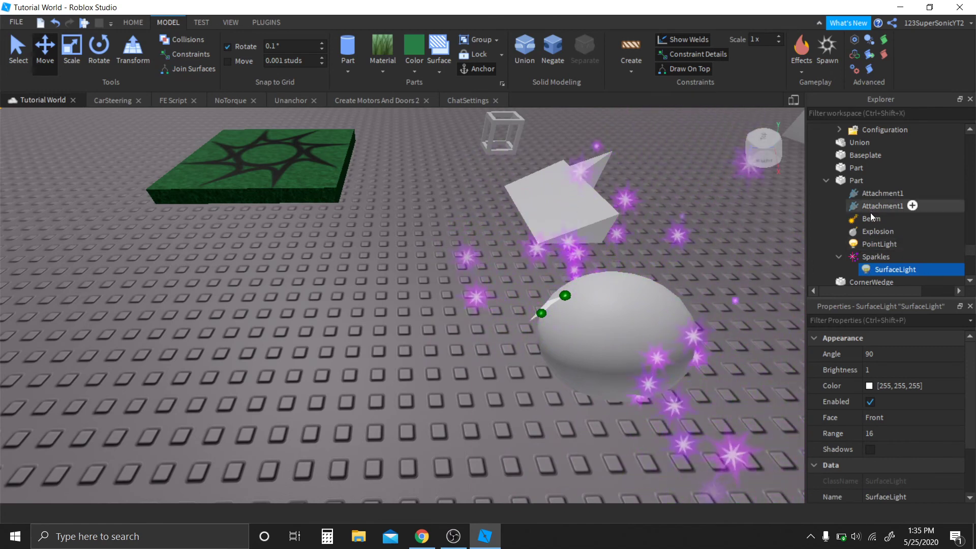
scroll(908, 432, down, 1)
scroll(917, 455, down, 1)
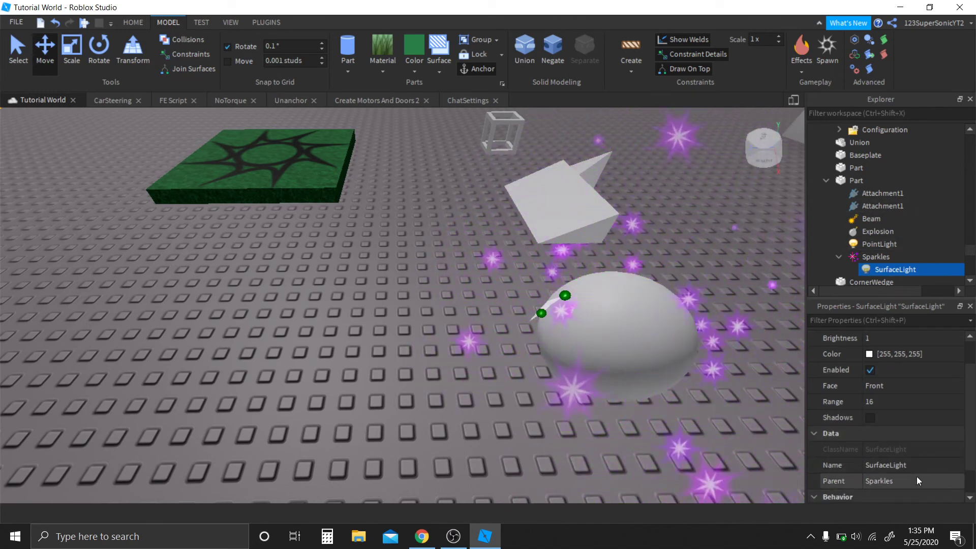
click(917, 479)
click(846, 181)
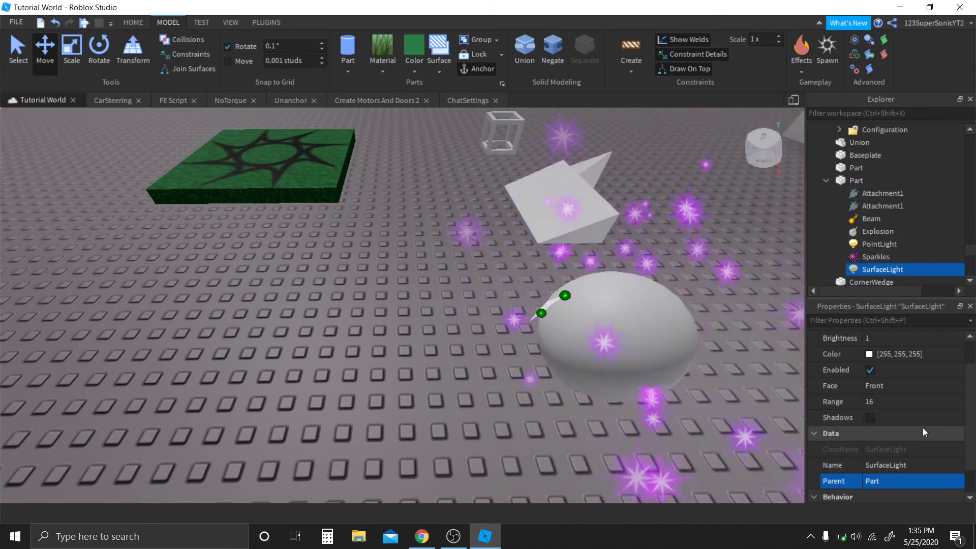
- Set the SurfaceLight's Brightness to 2 and its Range to 60
scroll(910, 422, down, 1)
scroll(903, 412, up, 3)
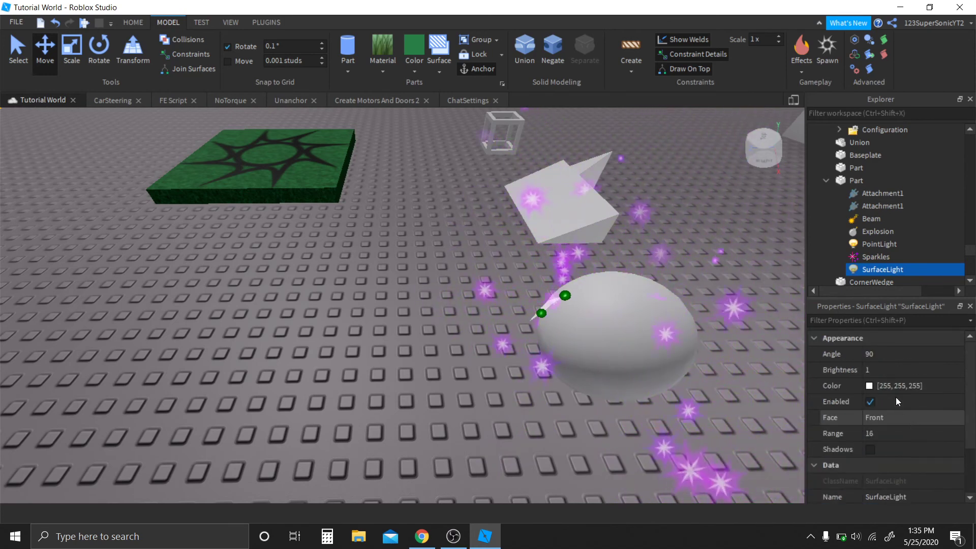
click(898, 371)
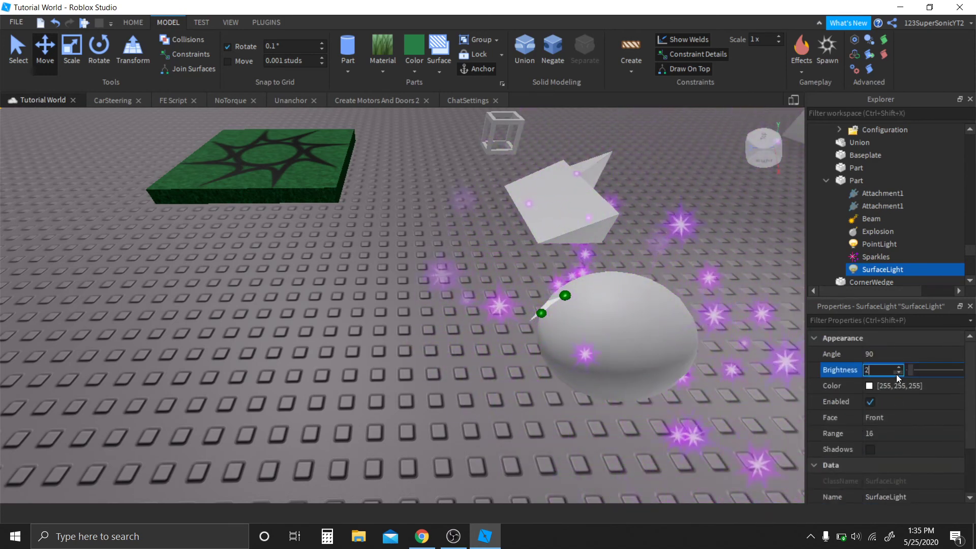
text(2)
click(905, 435)
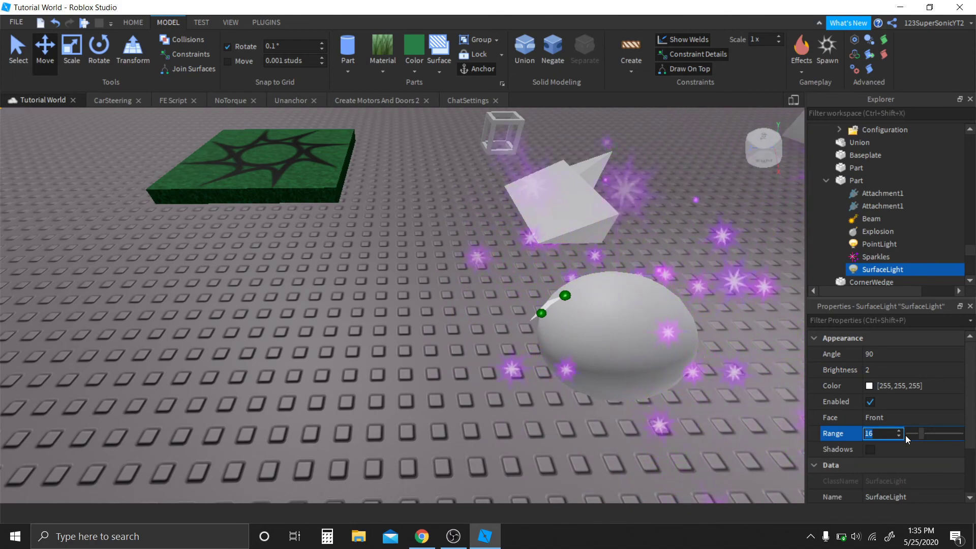
text(60)
key(Return)
- Examine how the SurfaceLight illuminates the baseplate and the wall with the hole from several angles and distances
scroll(645, 382, down, 3)
right_drag(645, 381, 644, 382)
scroll(644, 382, down, 5)
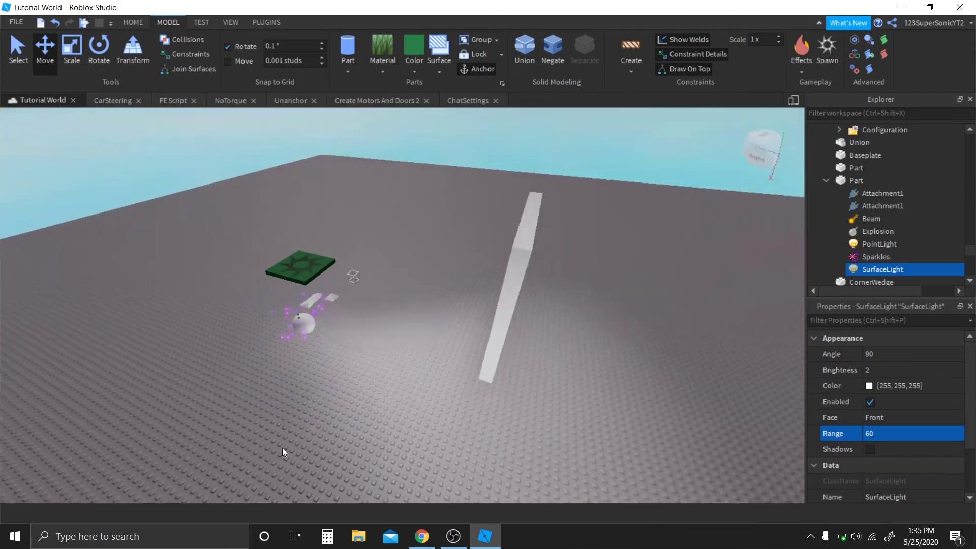
scroll(297, 396, up, 5)
right_drag(310, 389, 310, 390)
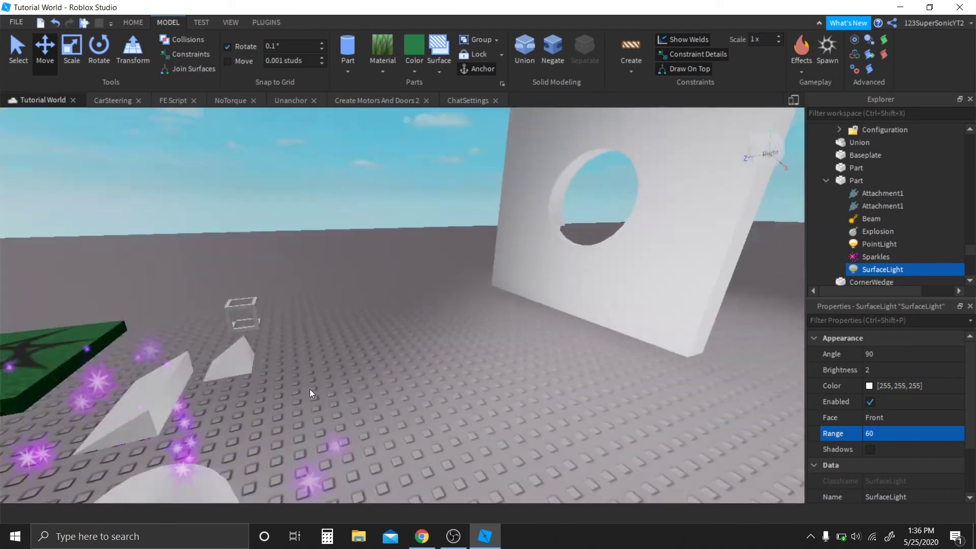
scroll(538, 351, down, 5)
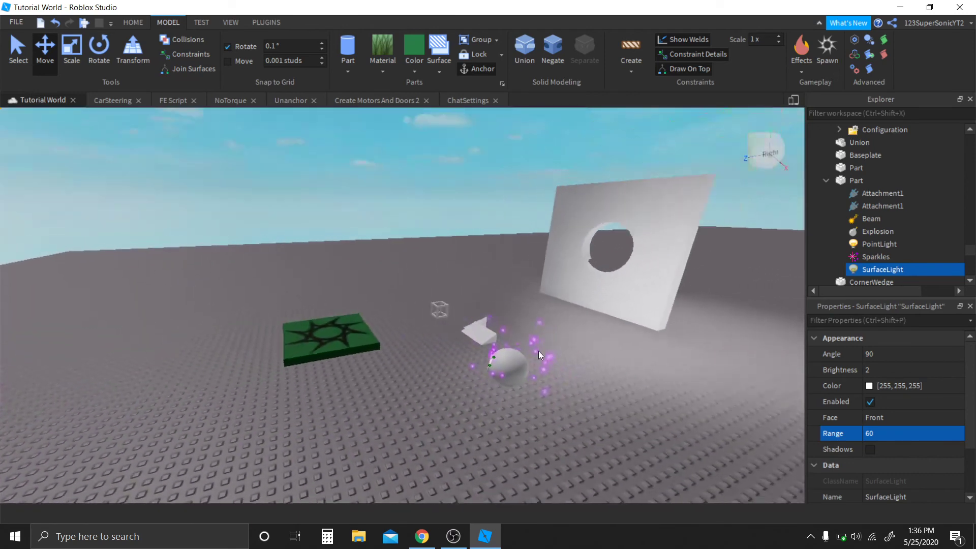
scroll(478, 372, up, 3)
scroll(478, 372, down, 2)
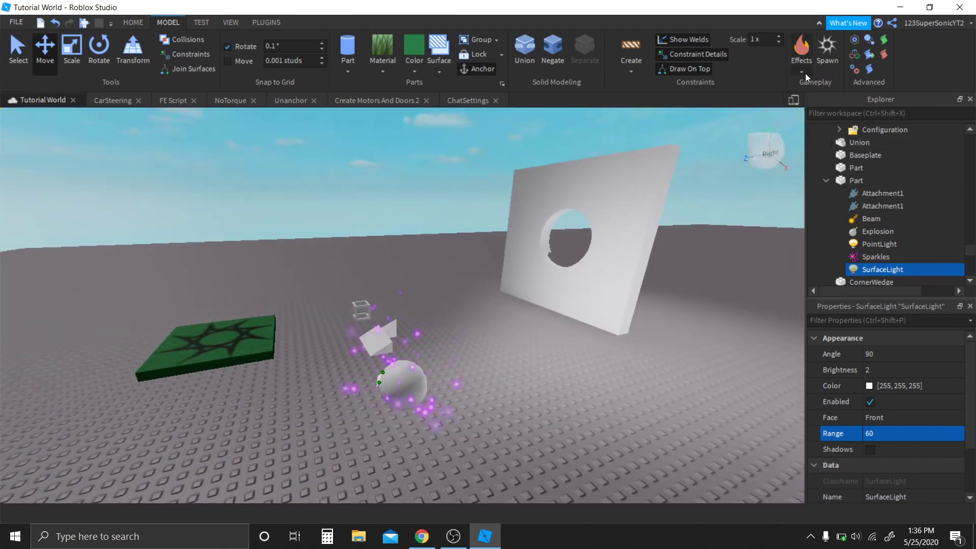
- Add a ParticleEmitter effect under the SurfaceLight and move the PointLight and Explosion into it
click(804, 73)
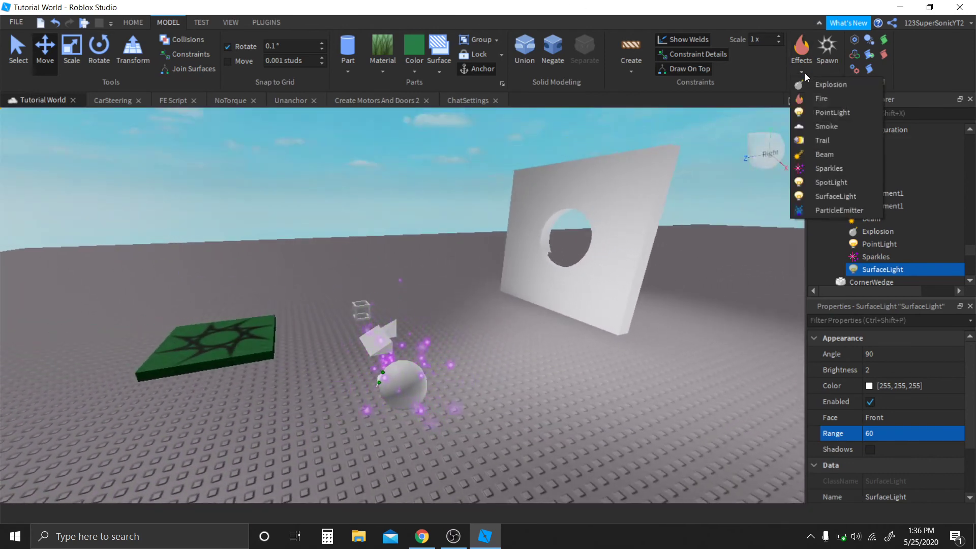
click(828, 211)
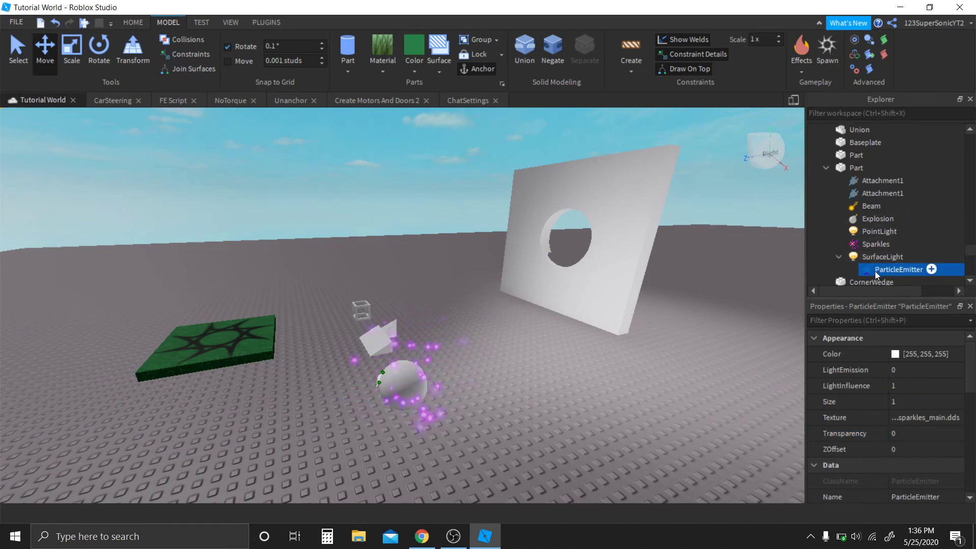
drag(854, 228, 853, 263)
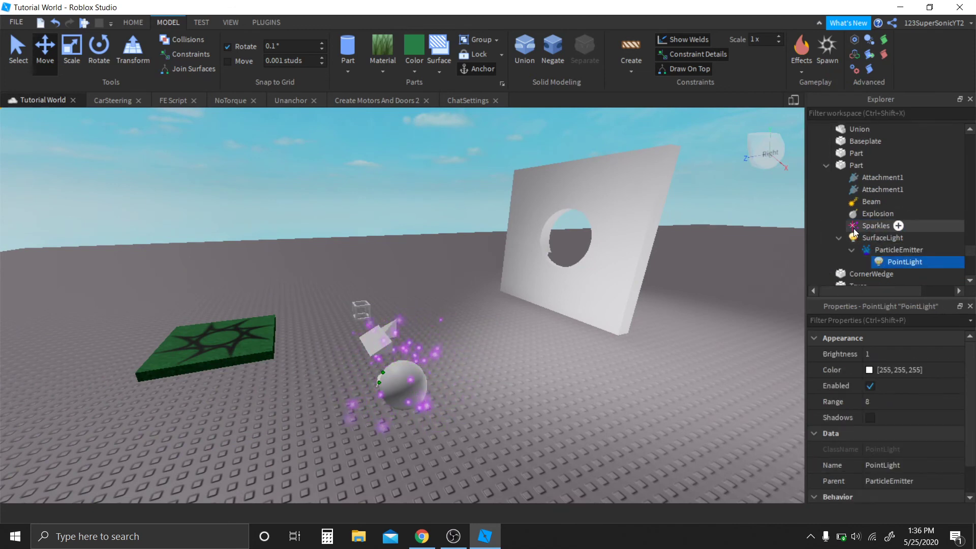
click(855, 227)
click(872, 251)
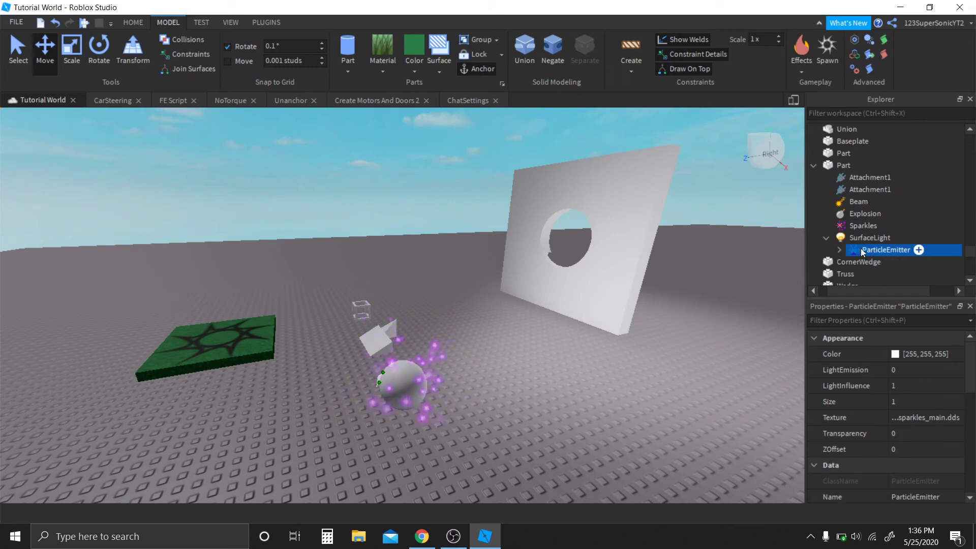
drag(865, 214, 861, 253)
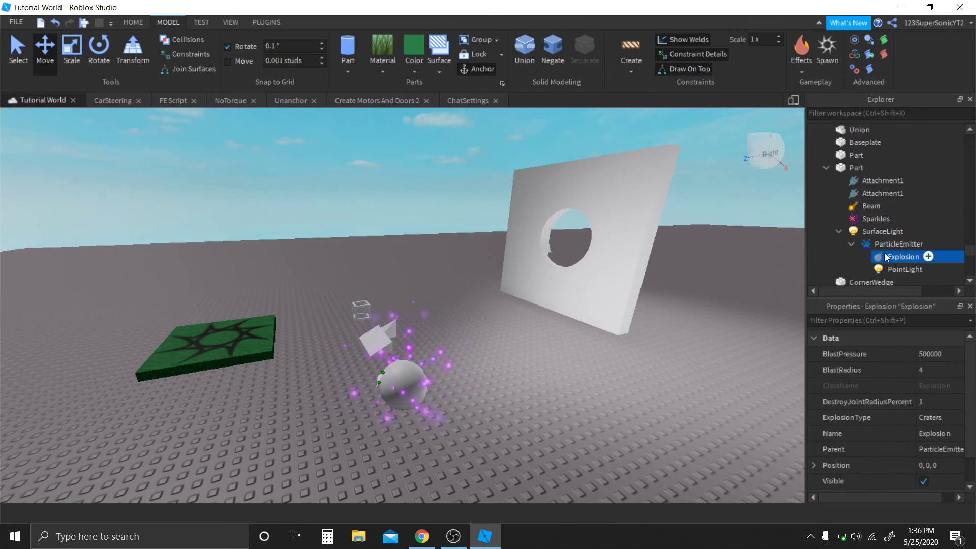
- Change the ParticleEmitter's Parent from SurfaceLight to the sphere part and view the emitted particles up close
click(870, 243)
scroll(929, 435, down, 2)
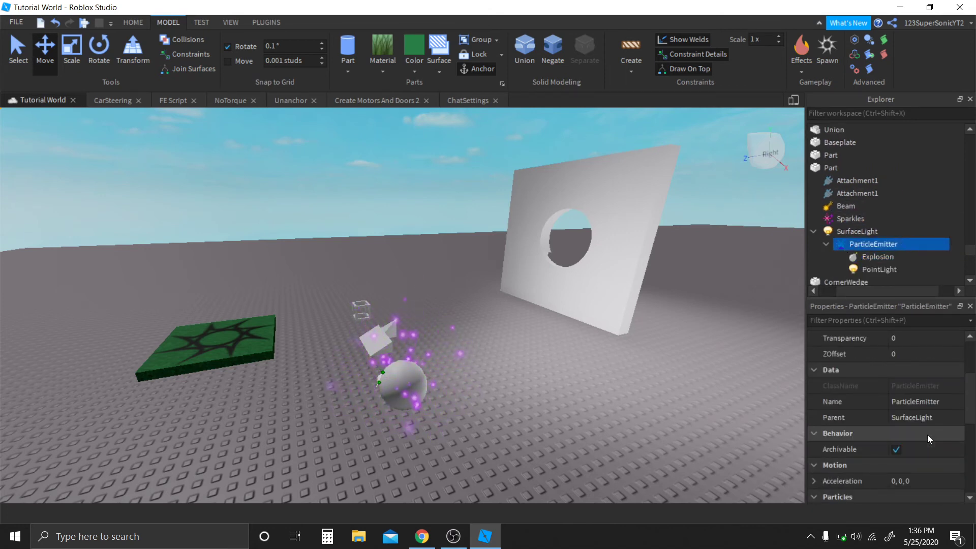
click(908, 419)
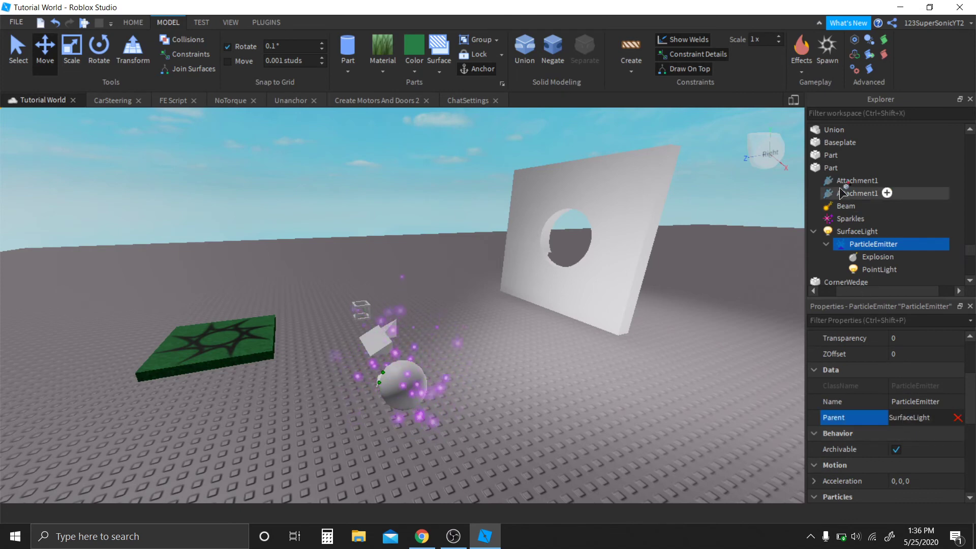
click(824, 171)
right_drag(577, 345, 577, 345)
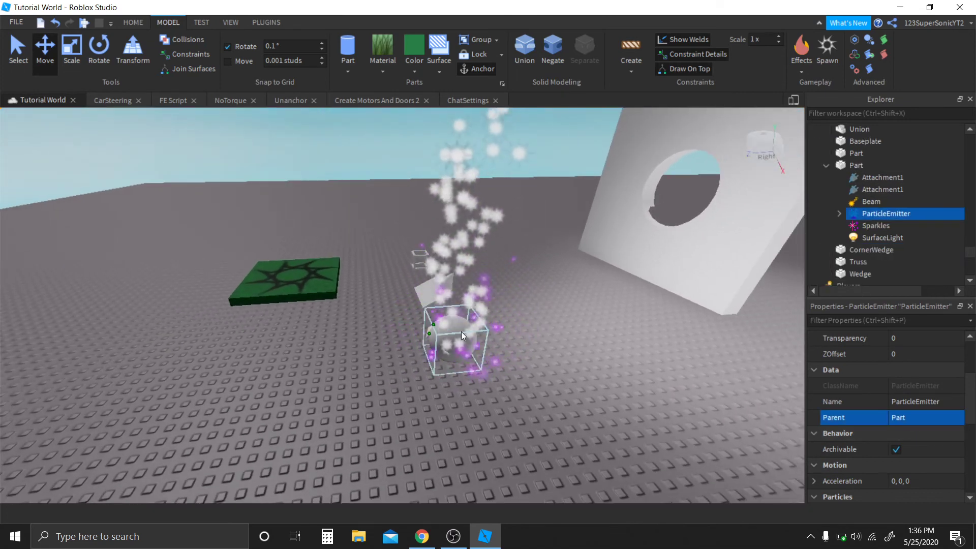
right_drag(461, 330, 461, 332)
scroll(461, 332, up, 2)
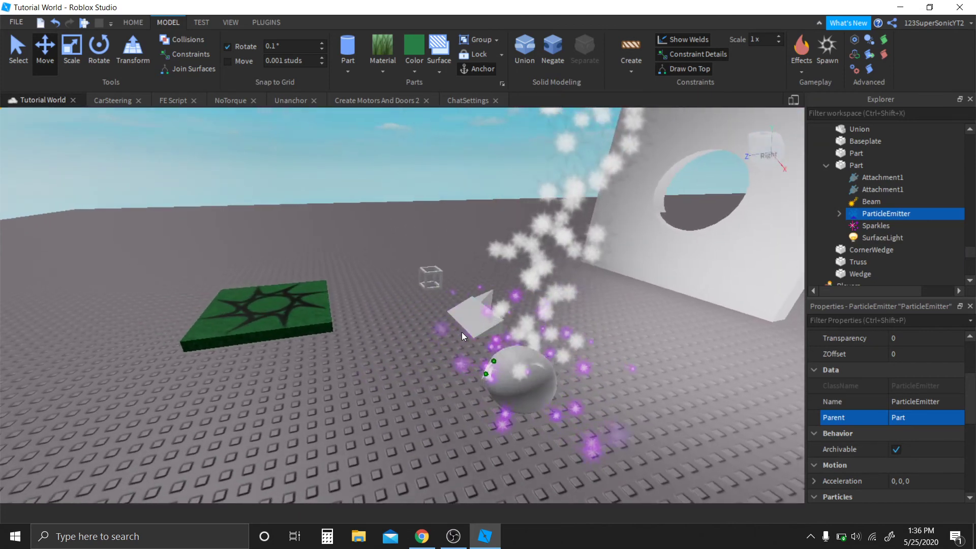
scroll(461, 332, up, 2)
right_drag(521, 299, 518, 292)
scroll(517, 293, up, 2)
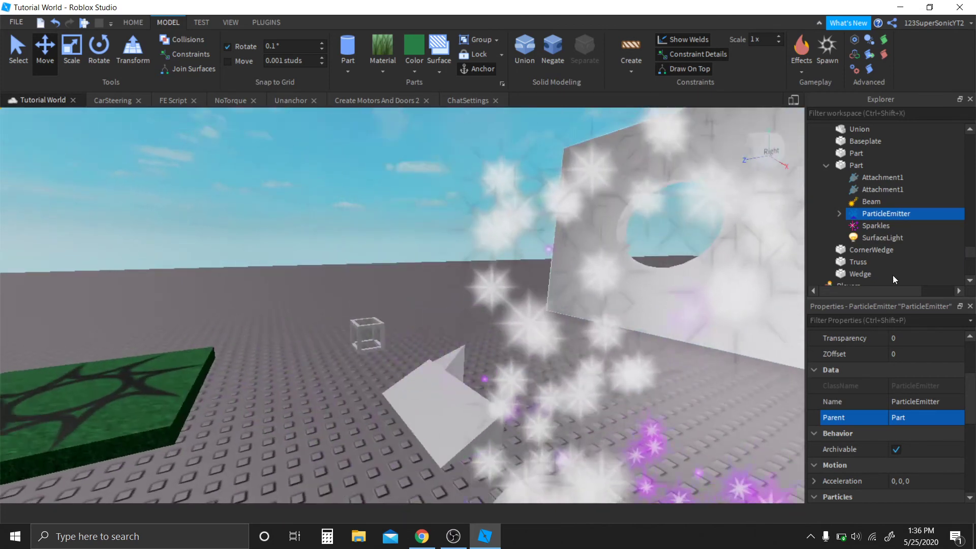
- Upload the picture action.jpg under the name action as the ParticleEmitter's Texture and view the new particles
click(839, 213)
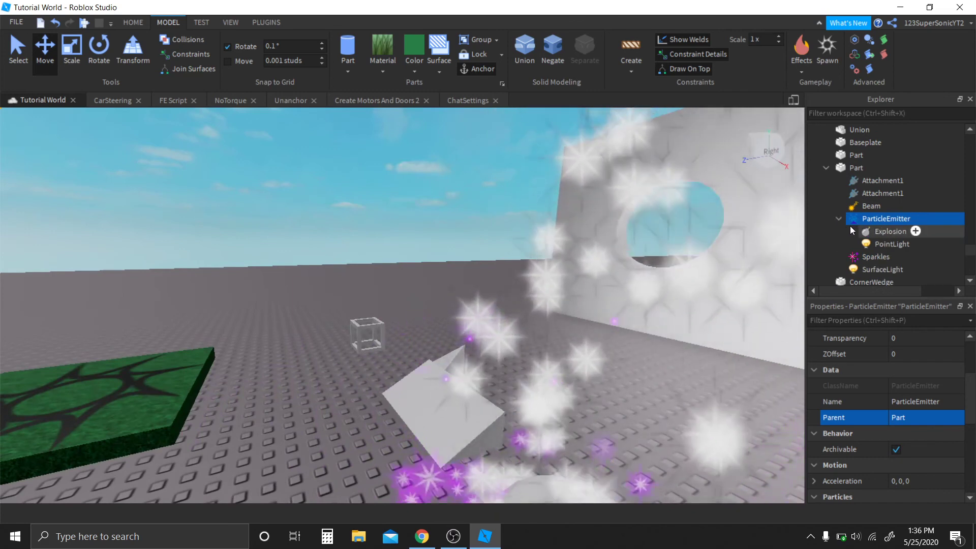
scroll(956, 403, up, 3)
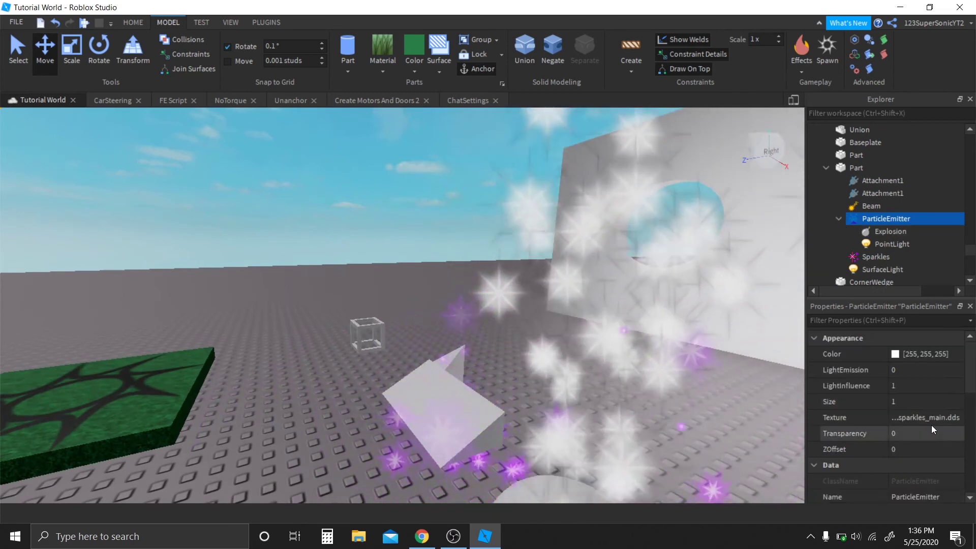
click(927, 420)
click(853, 531)
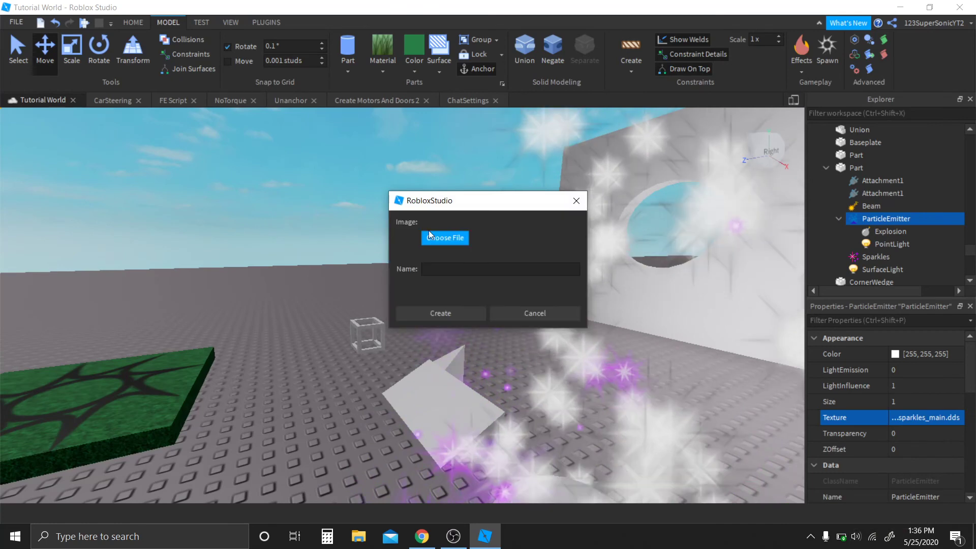
click(430, 238)
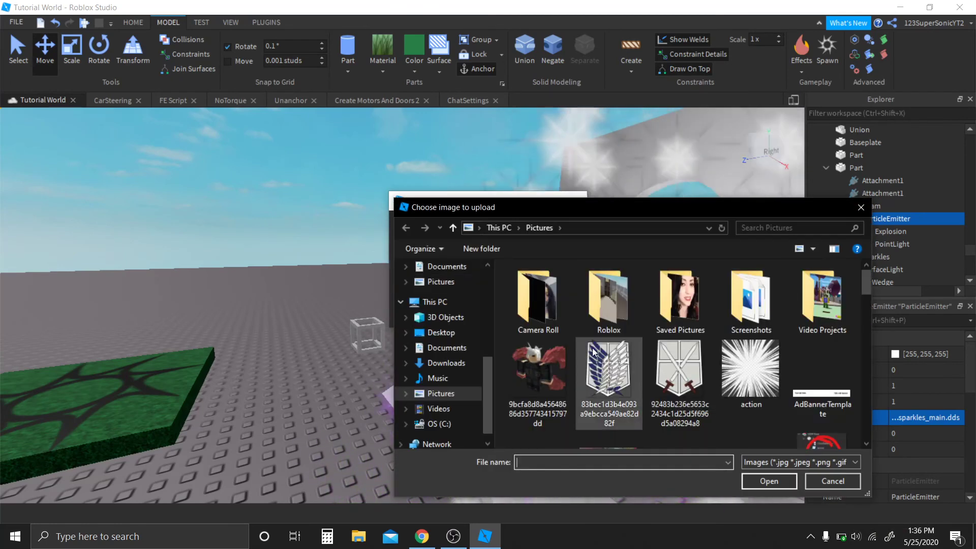
scroll(594, 349, down, 1)
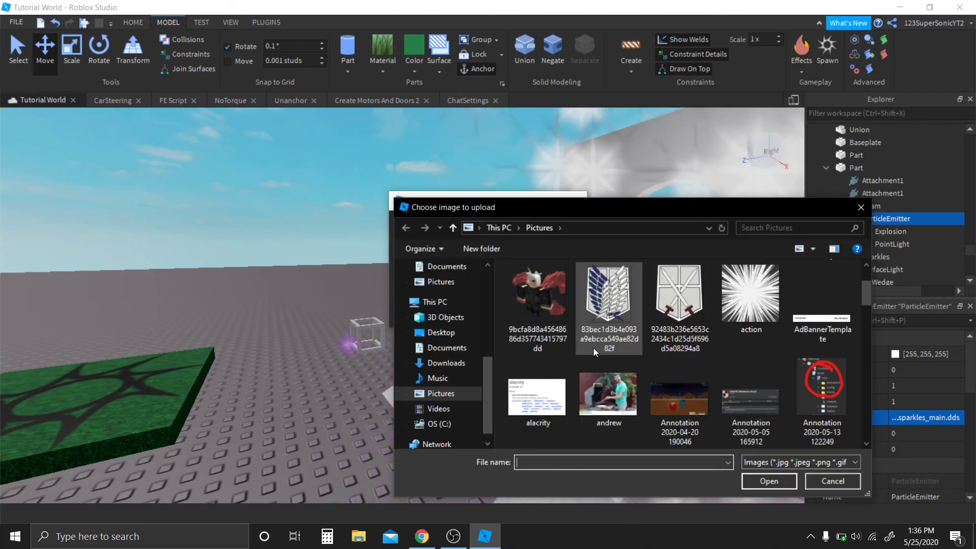
click(756, 314)
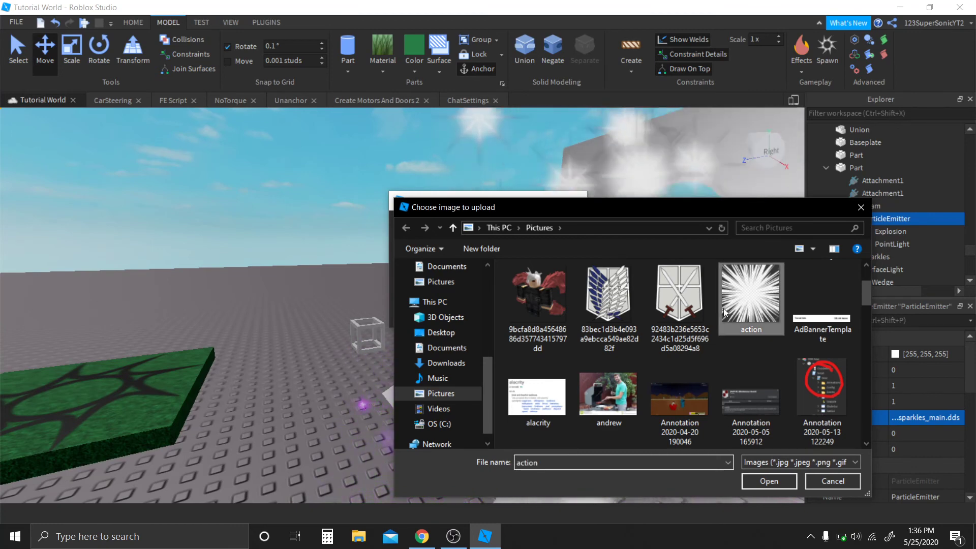
click(769, 481)
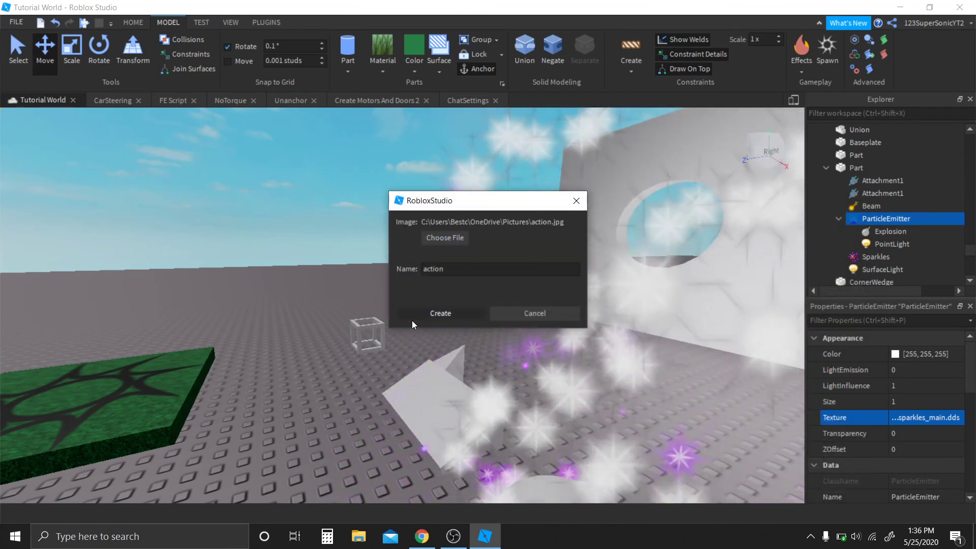
click(411, 319)
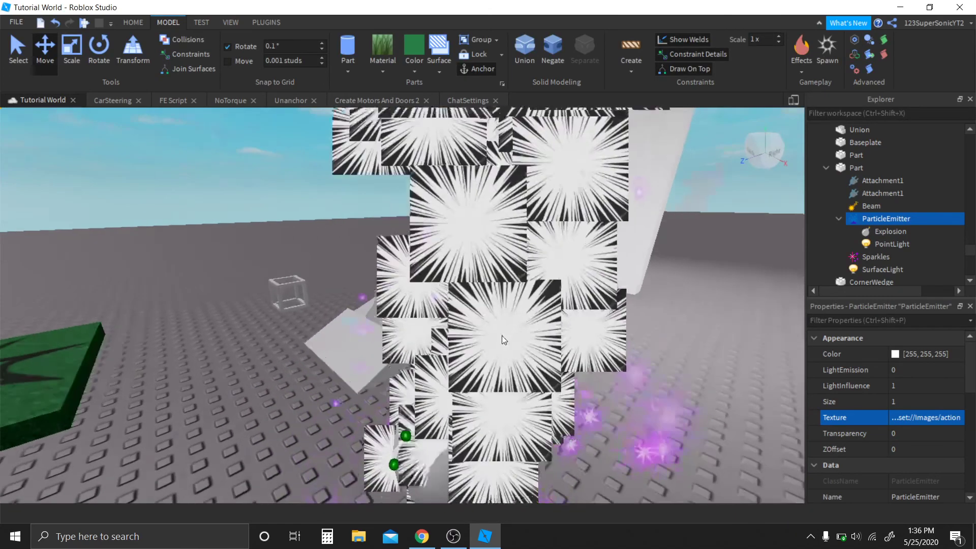
right_drag(502, 335, 444, 318)
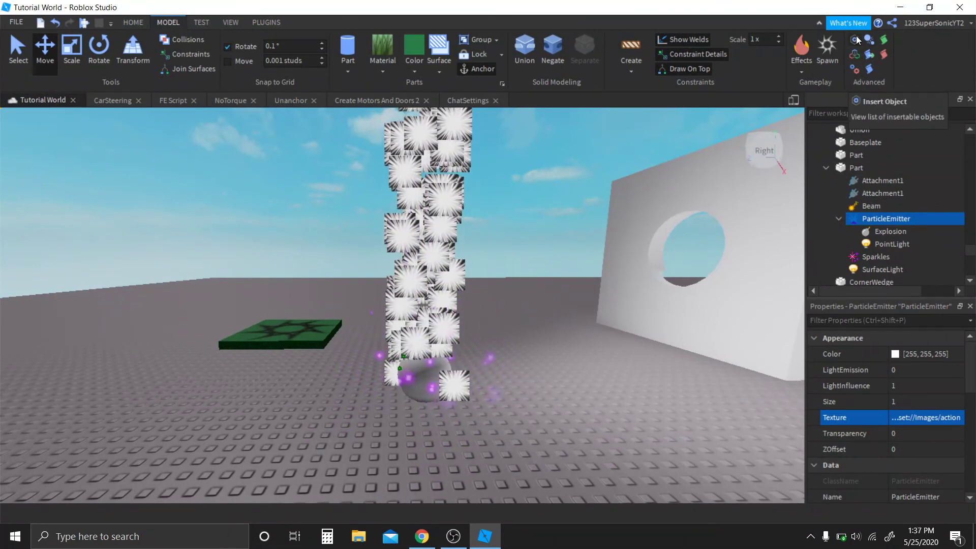
key(XF86MonBrightnessDown)
click(199, 22)
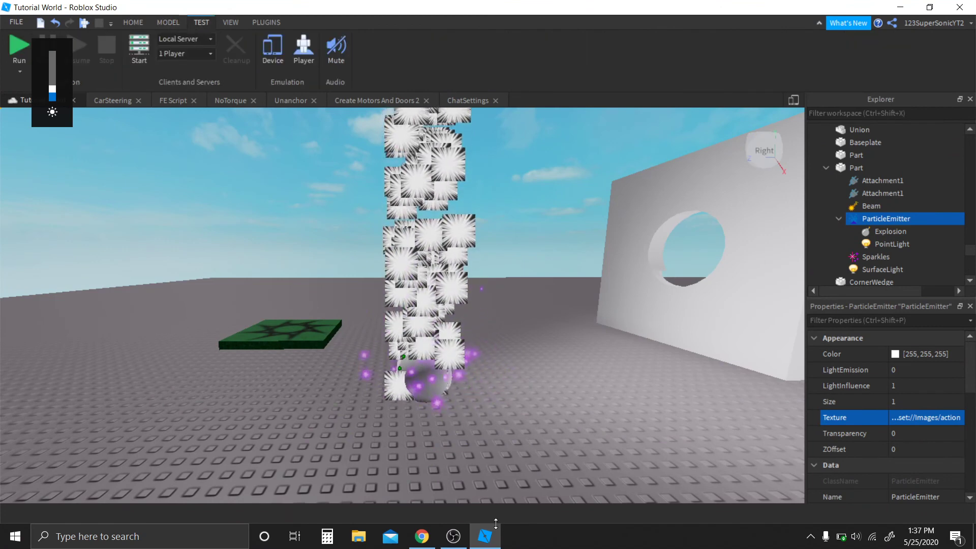
click(450, 538)
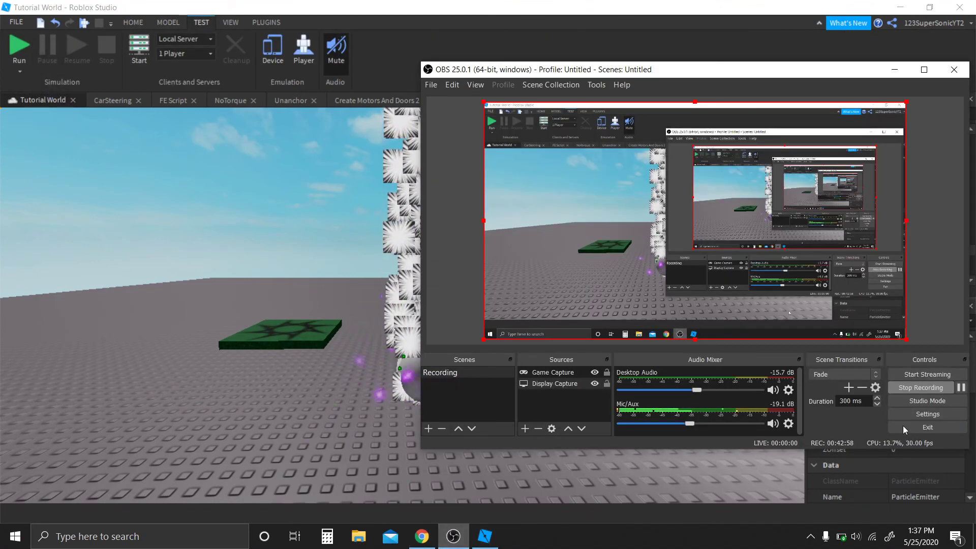
click(960, 387)
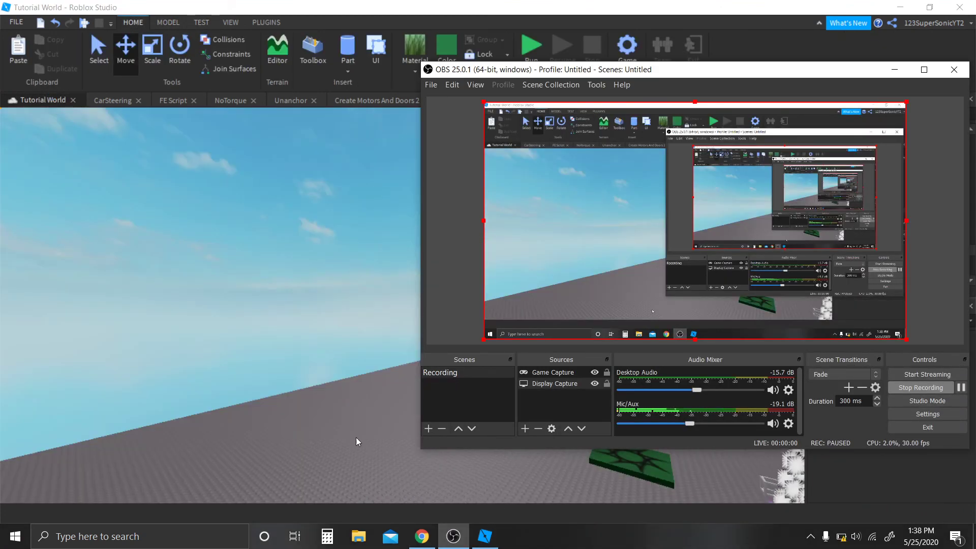
- Switch back to Roblox Studio and show its window in full screen
click(357, 437)
right_drag(349, 430, 348, 429)
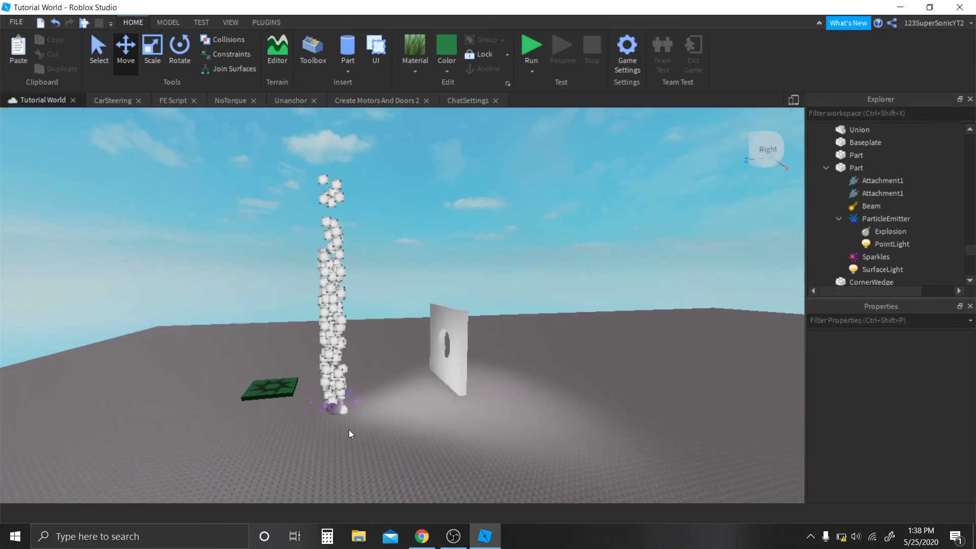
key(F11)
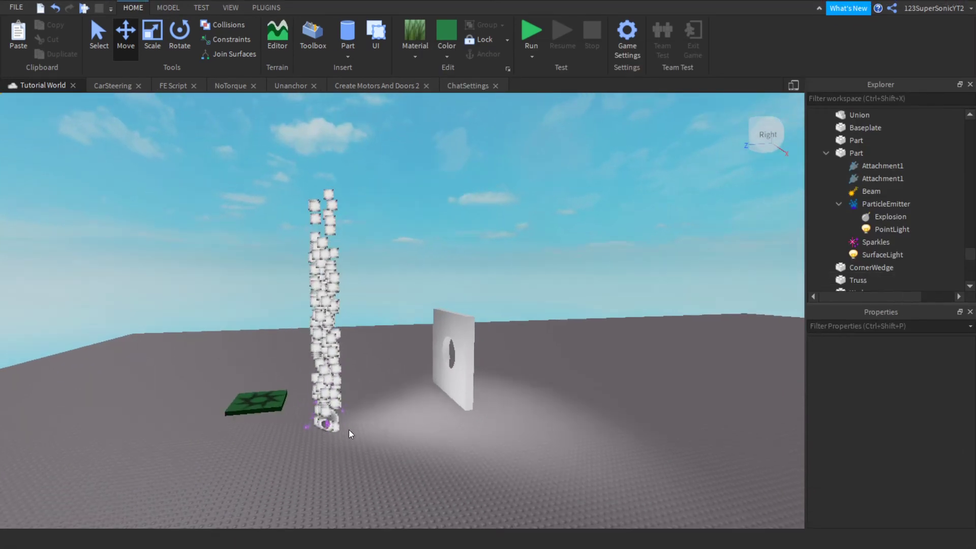
key(alt+Tab)
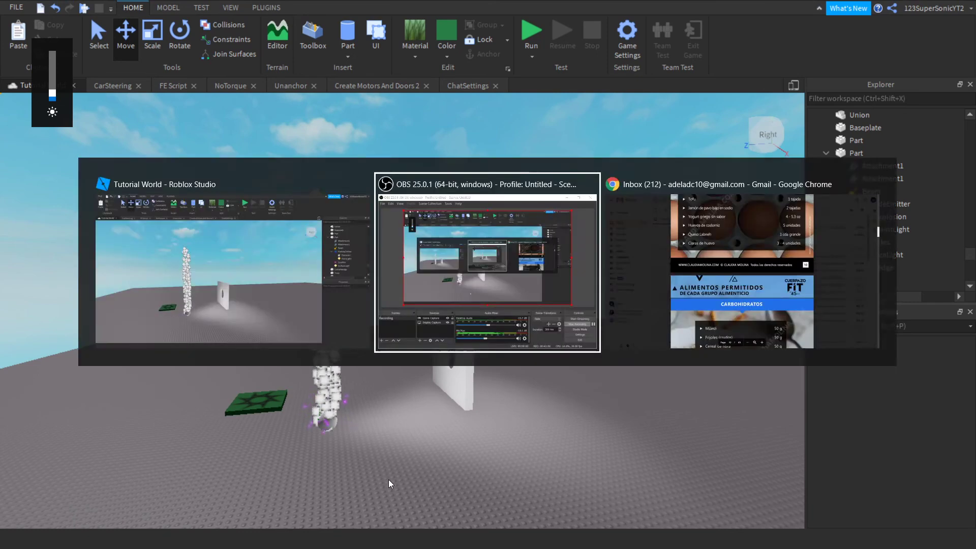
click(947, 388)
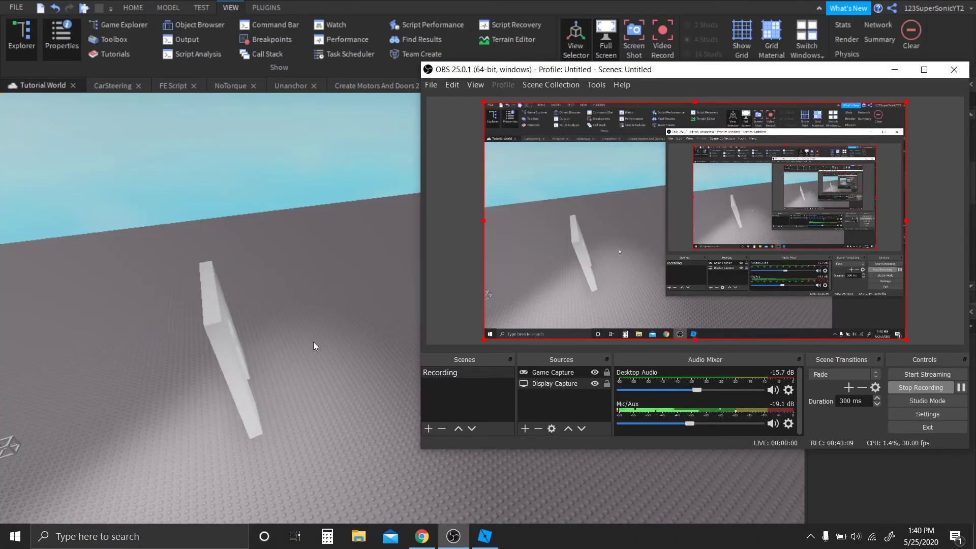
click(314, 342)
scroll(892, 193, up, 5)
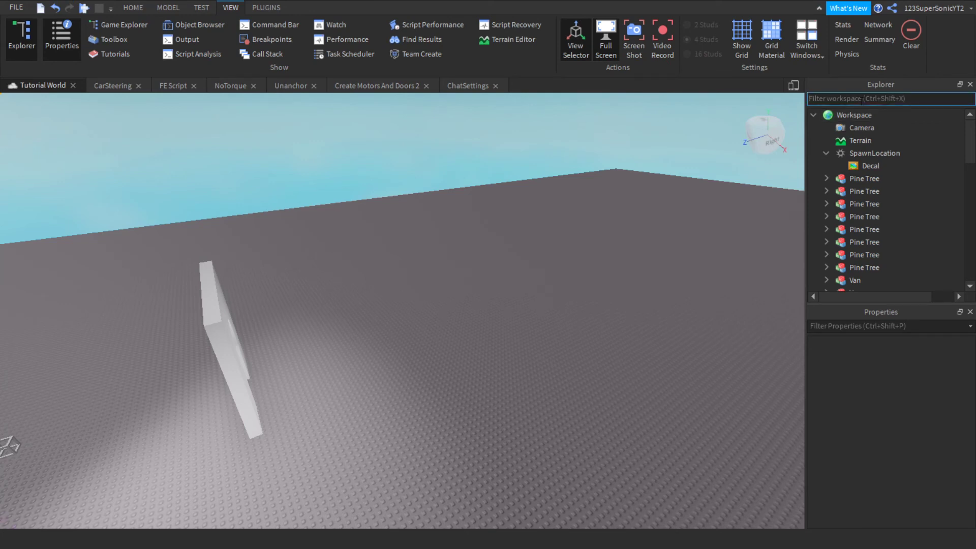
text(Van)
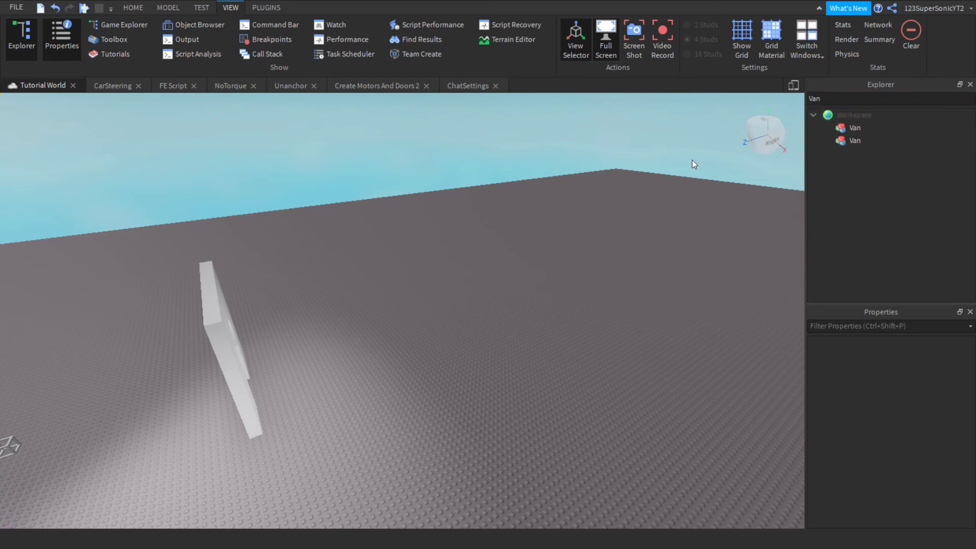
right_drag(691, 160, 692, 159)
- Replace the Explorer filter with Pine, then shorten it to Pi
click(837, 98)
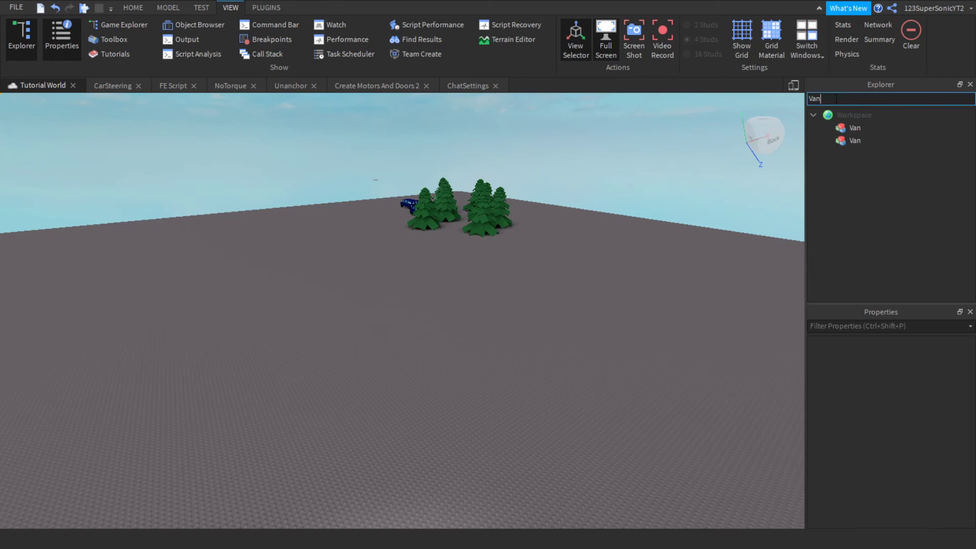
key(BackSpace)
key(BackSpace)
key(BackSpace)
text(Pine)
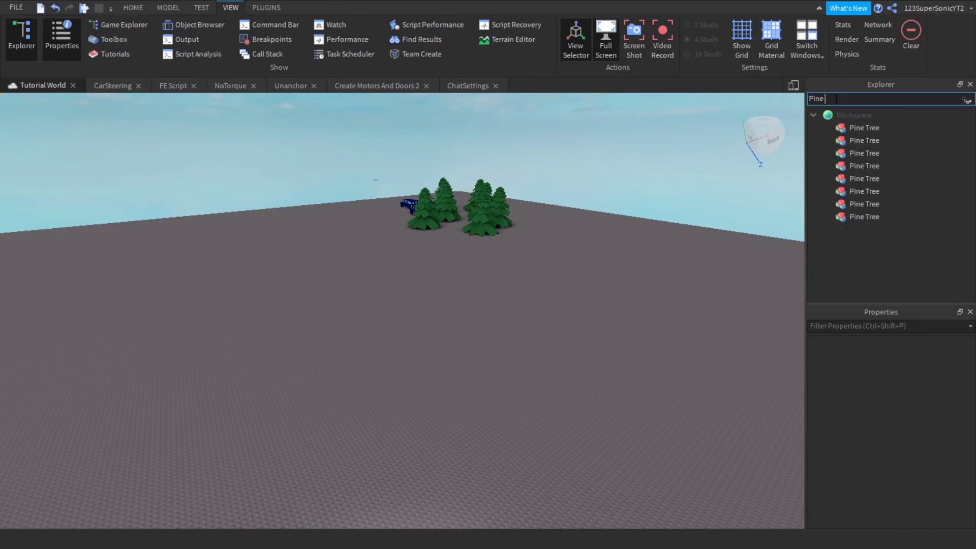
key(BackSpace)
key(BackSpace)
right_drag(636, 216, 636, 216)
key(s)
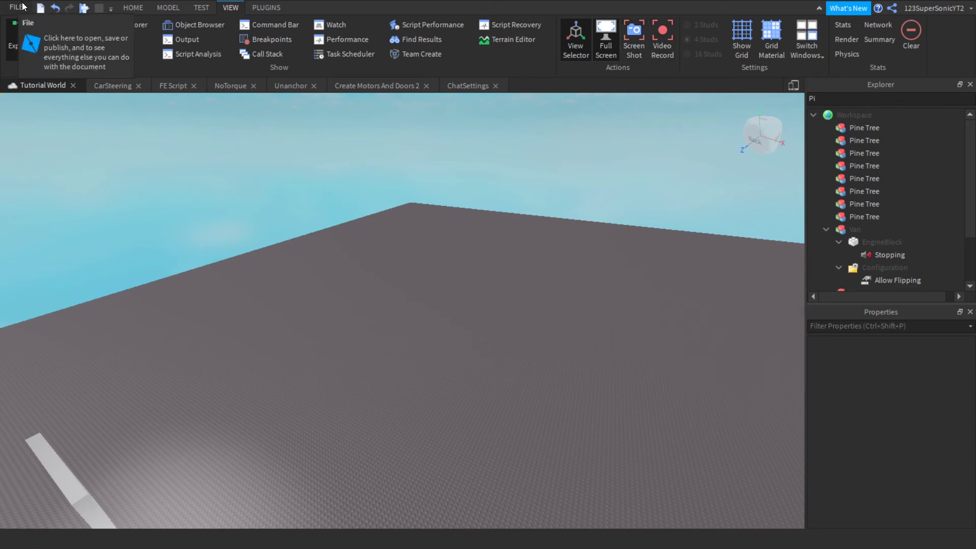
- Insert a cylinder part on the open baseplate and rotate it to stand upright
click(132, 8)
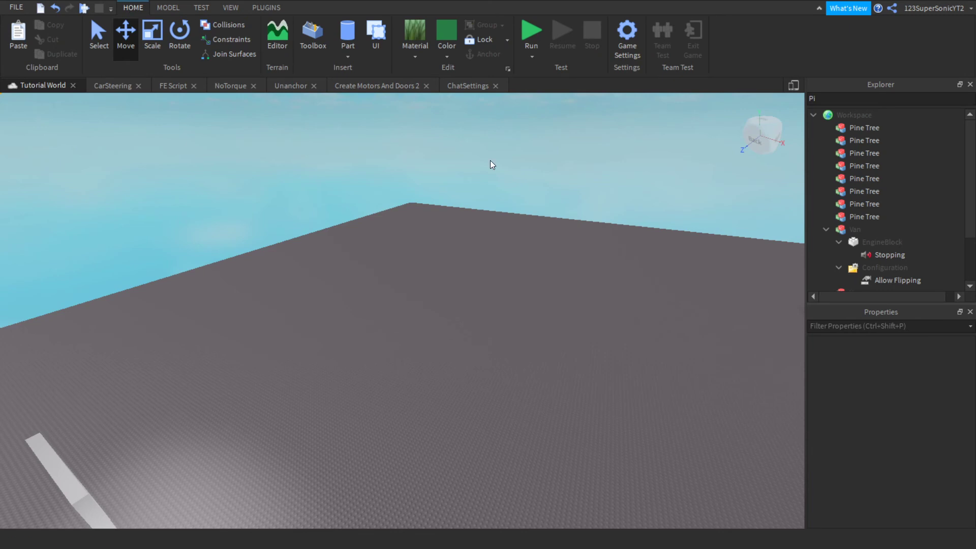
right_drag(490, 161, 458, 212)
key(w)
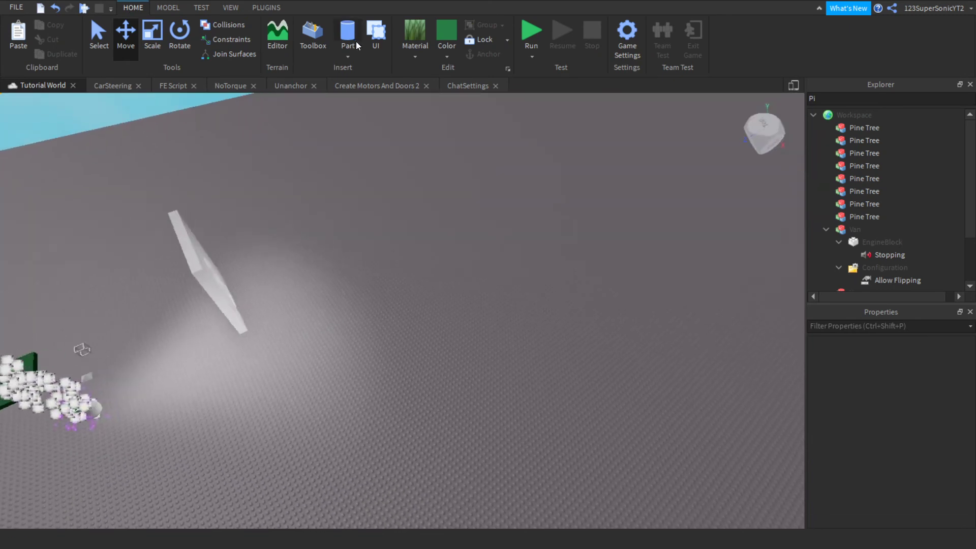
click(347, 36)
key(f)
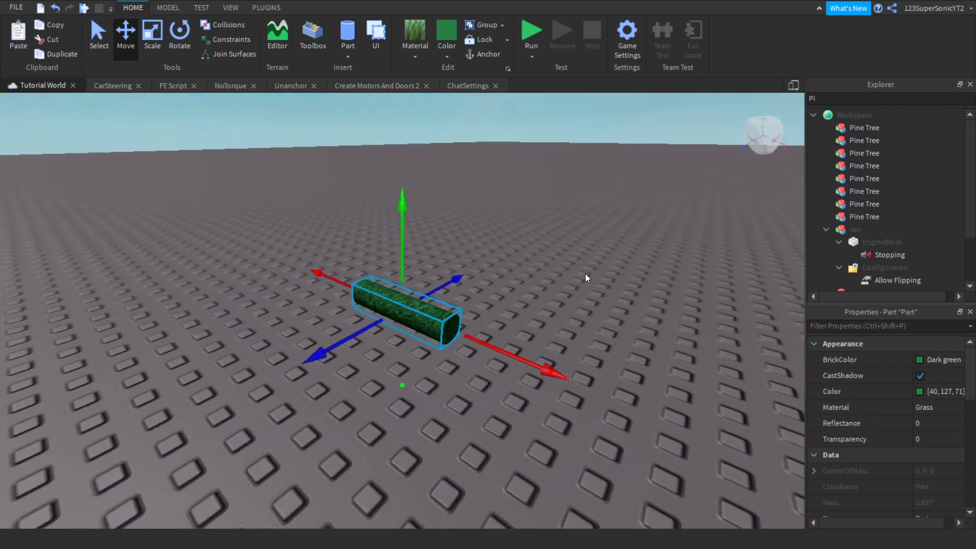
key(ctrl+r)
key(ctrl+t)
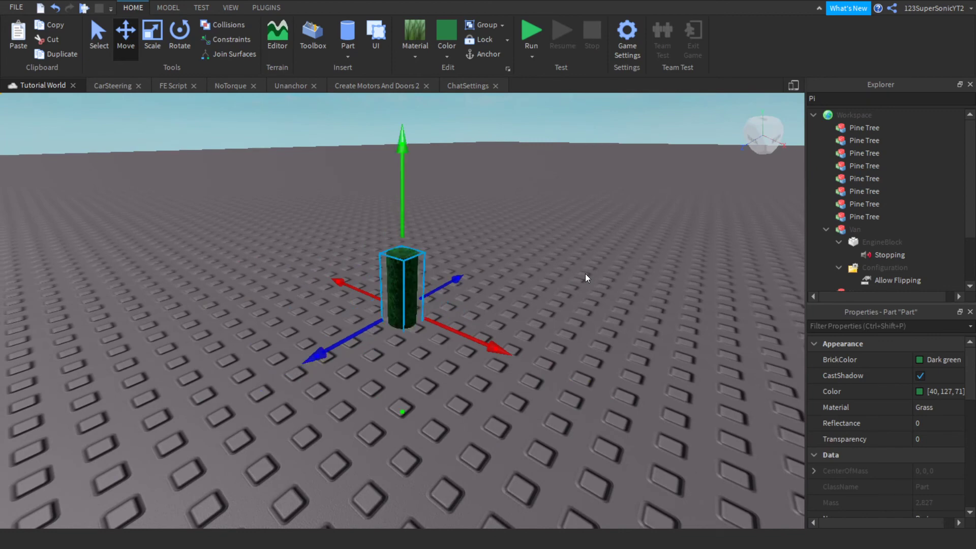
- Raise the upright grass cylinder out of the baseplate and view it from several angles
drag(400, 177, 399, 94)
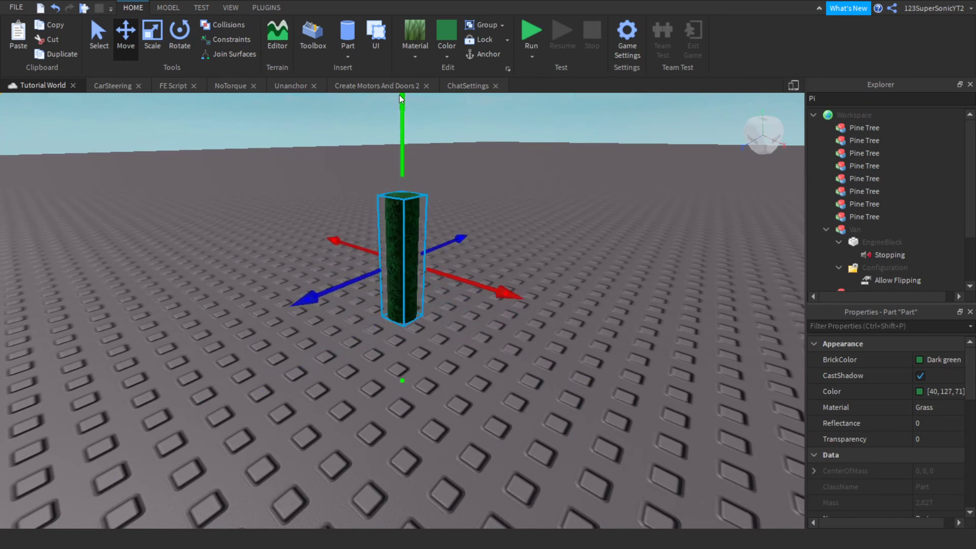
key(w)
right_drag(520, 186, 490, 208)
key(d)
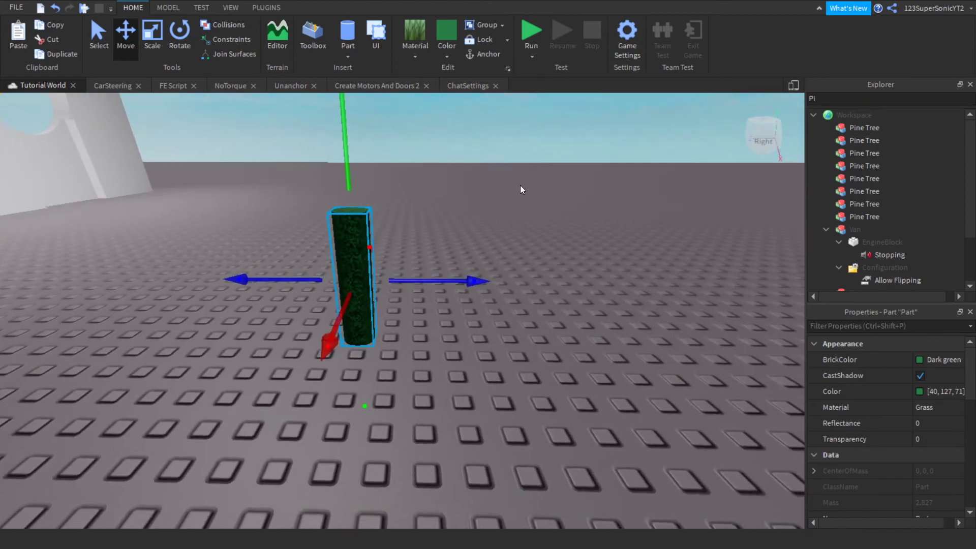
click(521, 185)
key(a)
click(540, 264)
right_drag(539, 265, 567, 234)
key(s)
key(s)
key(d)
right_drag(539, 265, 533, 285)
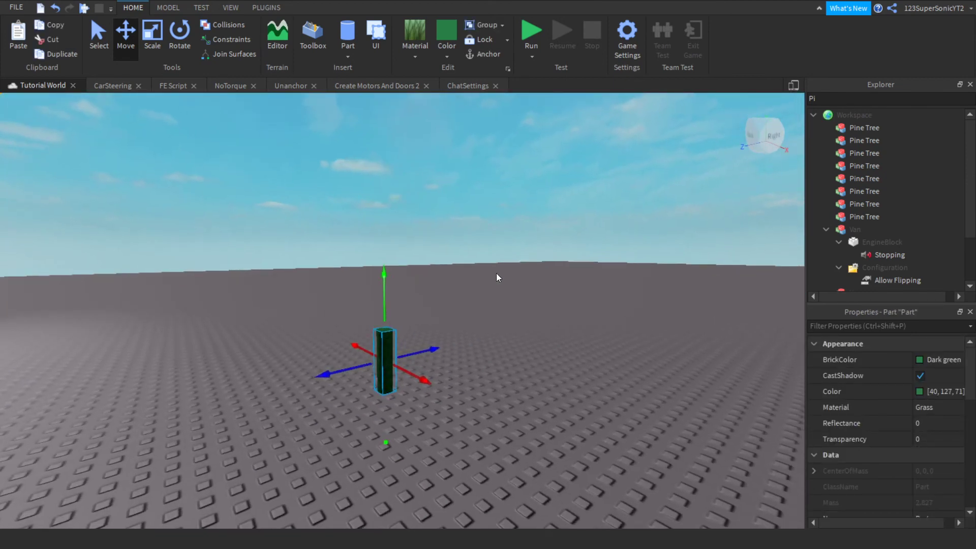
- Move the cylinder further up so that it floats above the baseplate, and keep it selected
drag(384, 277, 382, 235)
scroll(861, 204, down, 3)
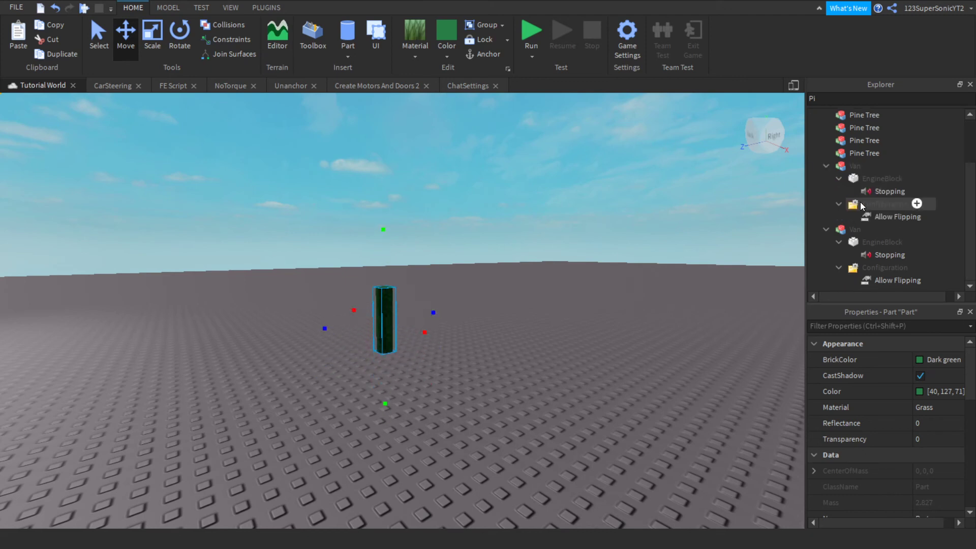
click(629, 250)
click(385, 319)
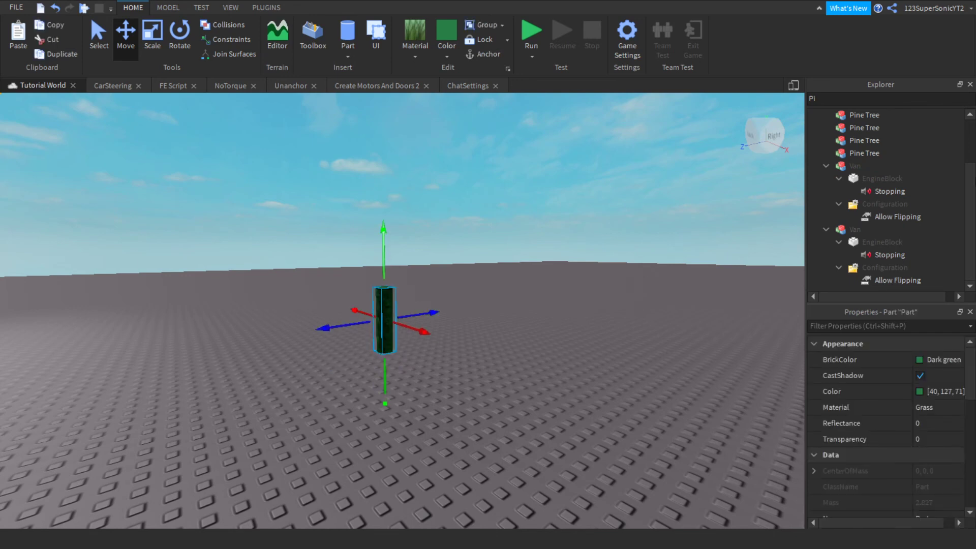
- Clear the Explorer filter and rename the selected cylinder part to Handle
scroll(875, 194, up, 3)
click(835, 97)
key(BackSpace)
key(BackSpace)
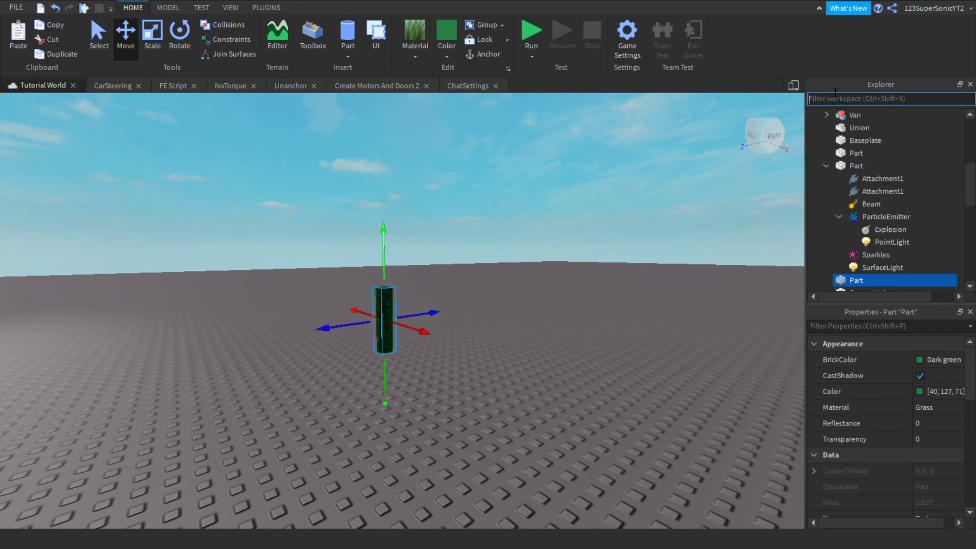
scroll(944, 188, down, 8)
scroll(945, 187, up, 10)
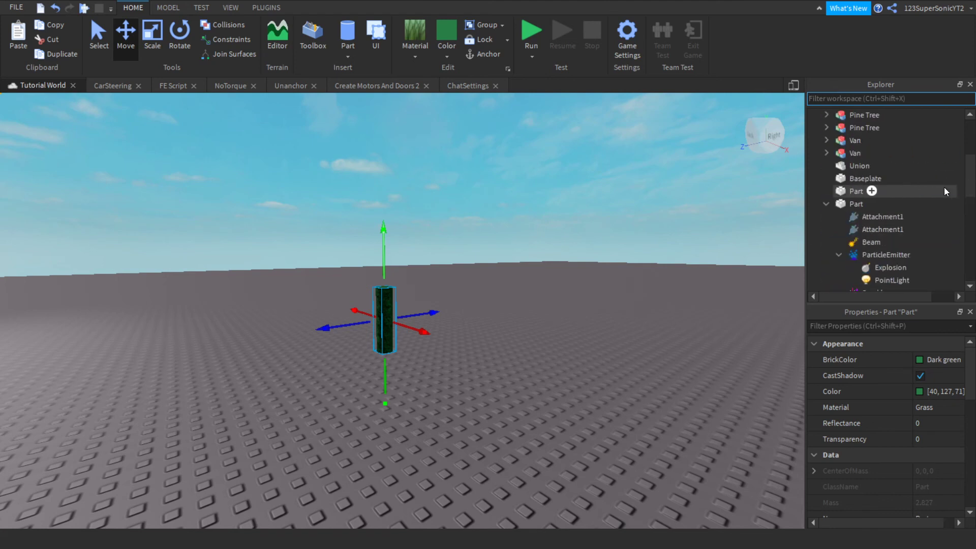
scroll(944, 187, down, 5)
click(855, 179)
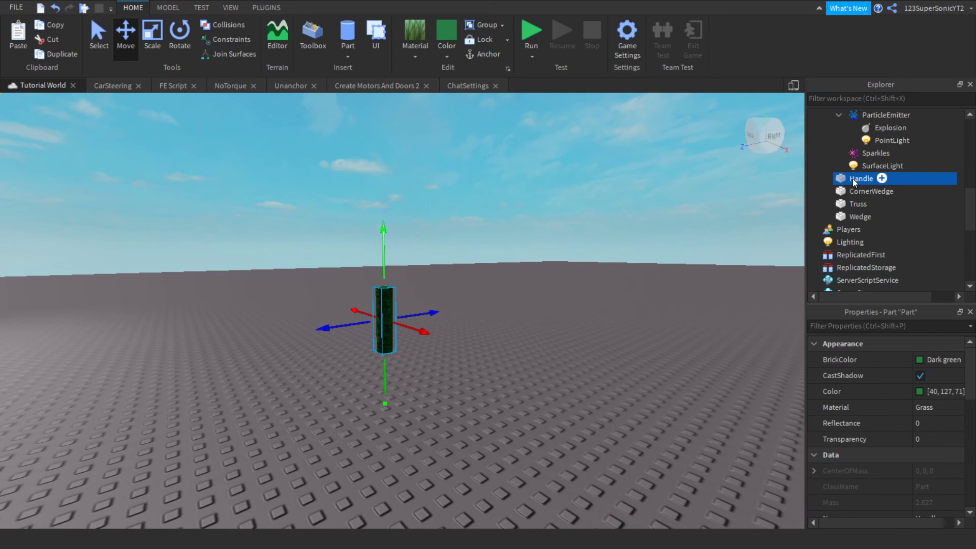
- Group the Handle part into a model and insert a Tool object inside that model
key(ctrl+g)
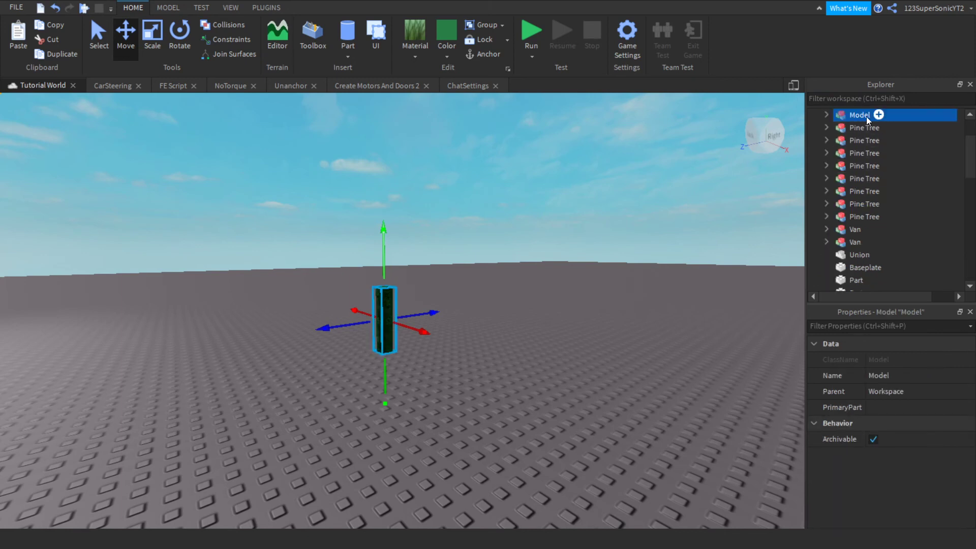
click(879, 115)
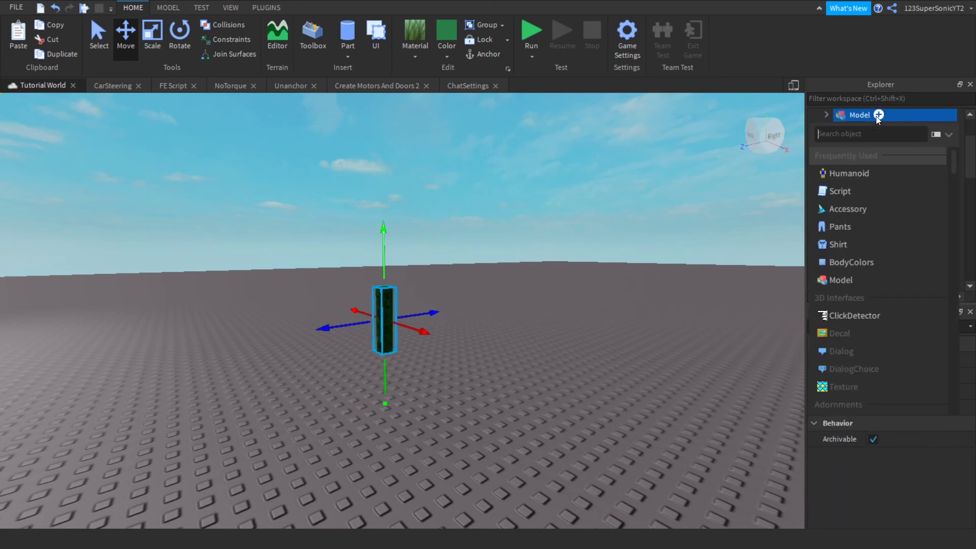
text(too)
click(874, 161)
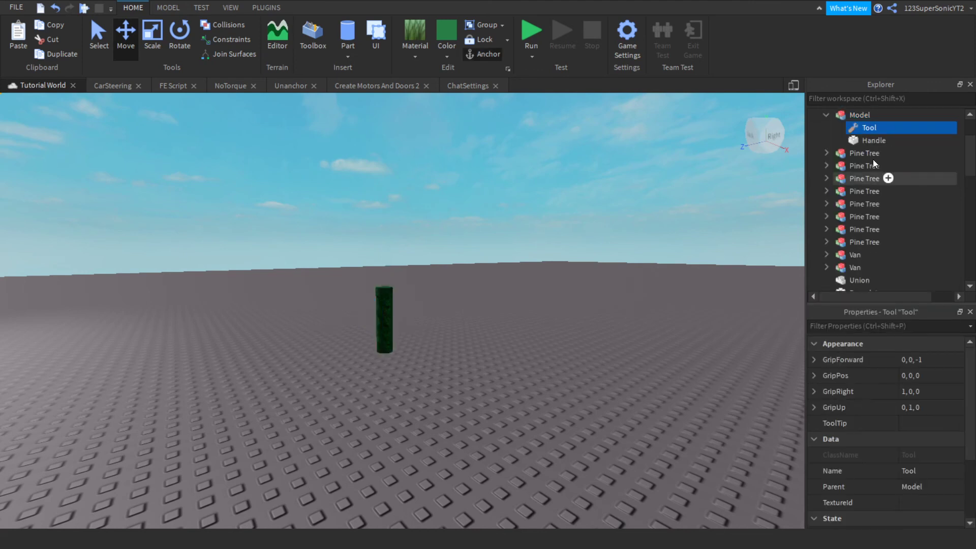
- Set the Handle's Parent property to the Tool, and ungroup the model that surrounds them
click(860, 139)
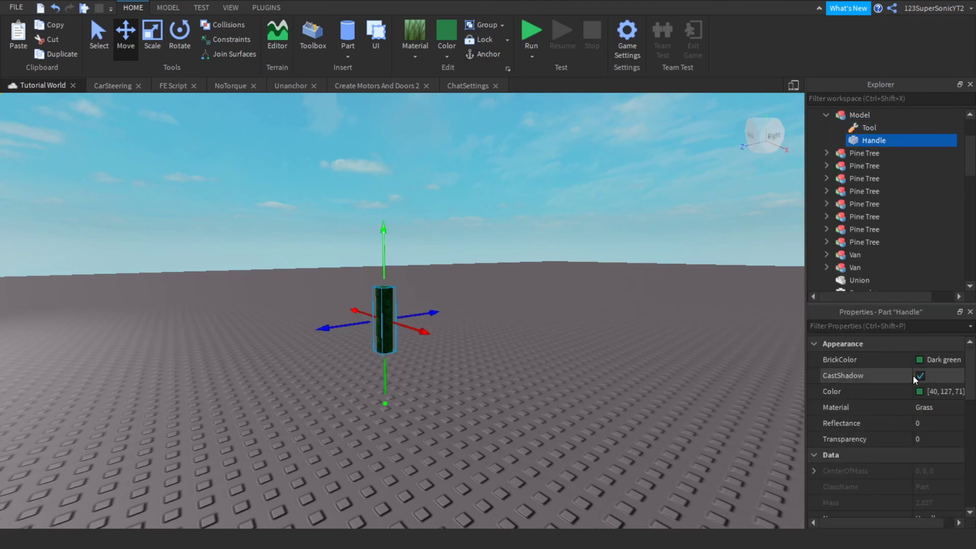
scroll(913, 388, down, 1)
scroll(913, 388, down, 2)
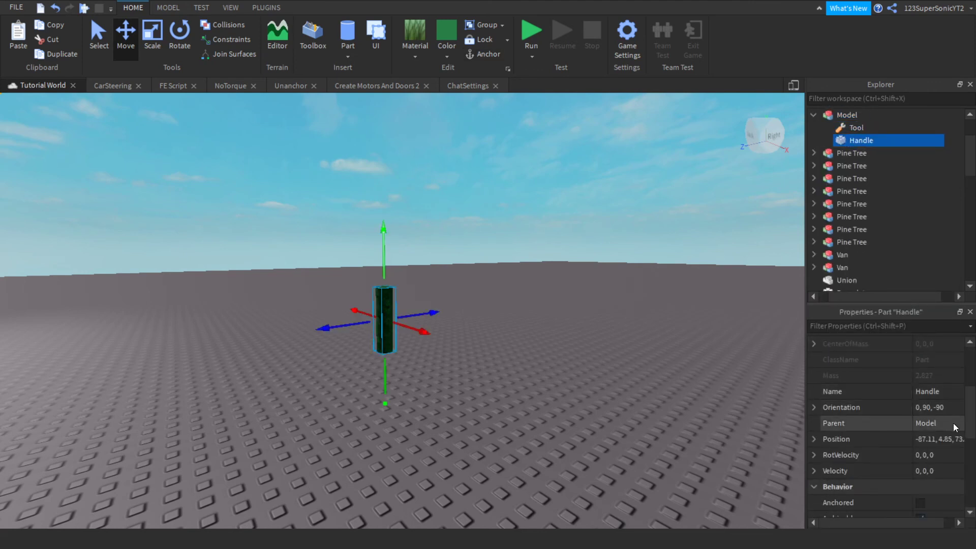
click(953, 423)
click(844, 126)
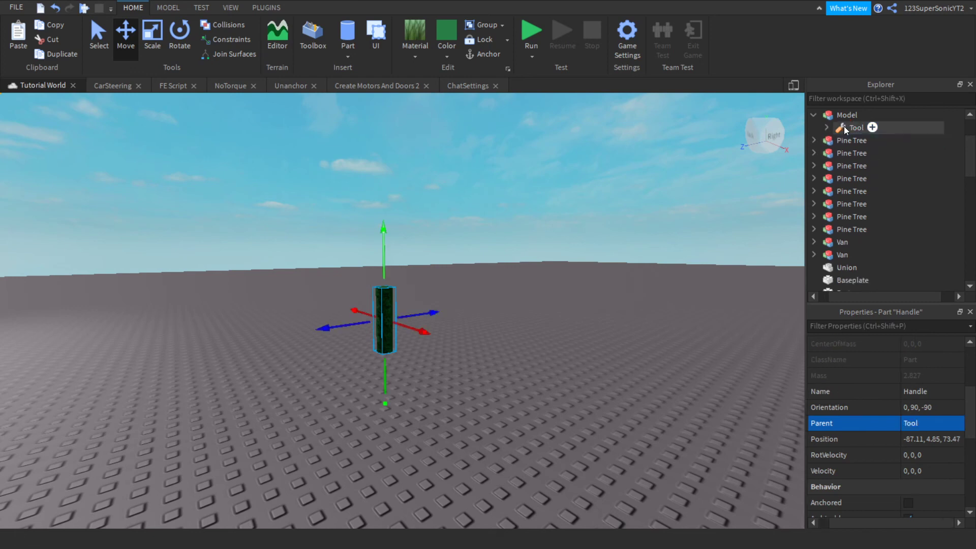
click(830, 120)
key(ctrl+u)
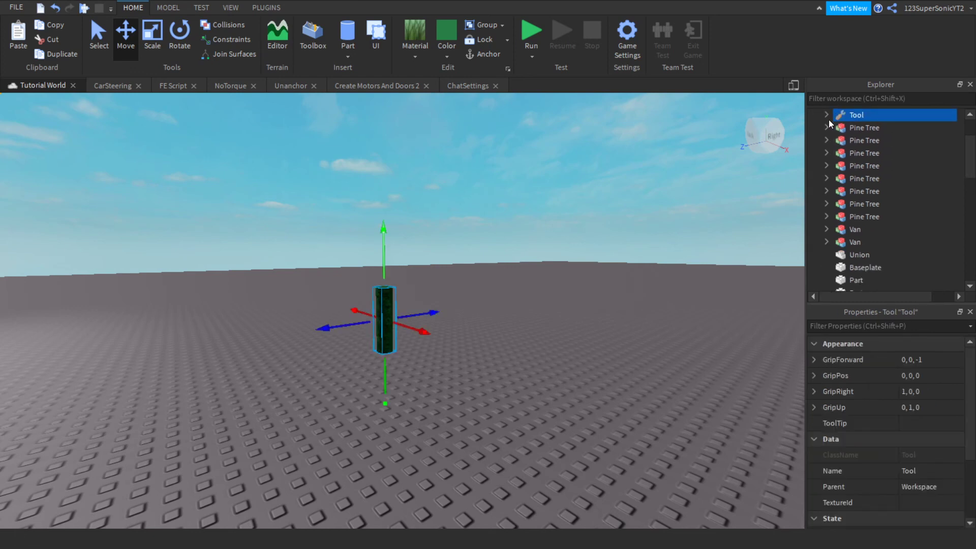
- Set the Tool's Parent property to StarterPack
scroll(947, 390, down, 2)
scroll(947, 390, up, 2)
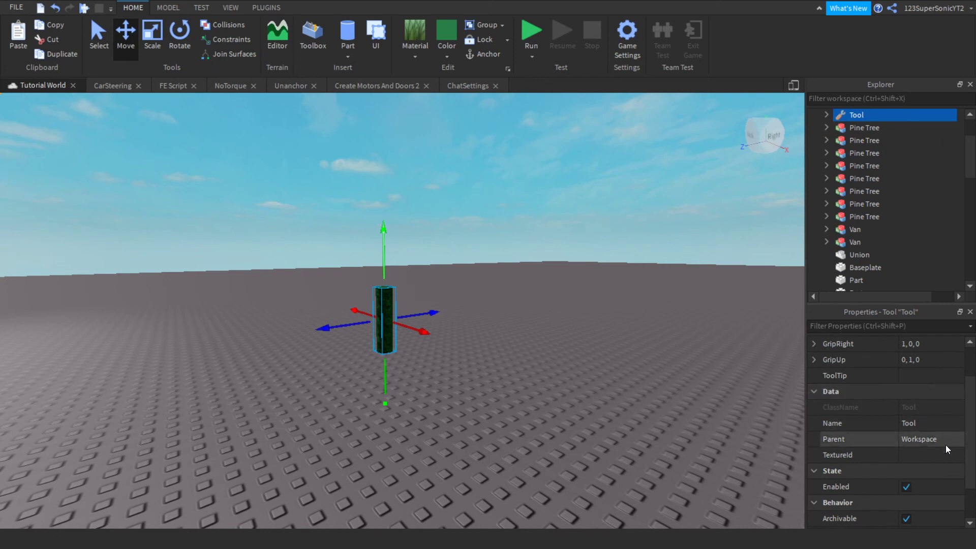
scroll(945, 448, down, 2)
scroll(945, 454, up, 2)
click(940, 439)
scroll(830, 199, down, 10)
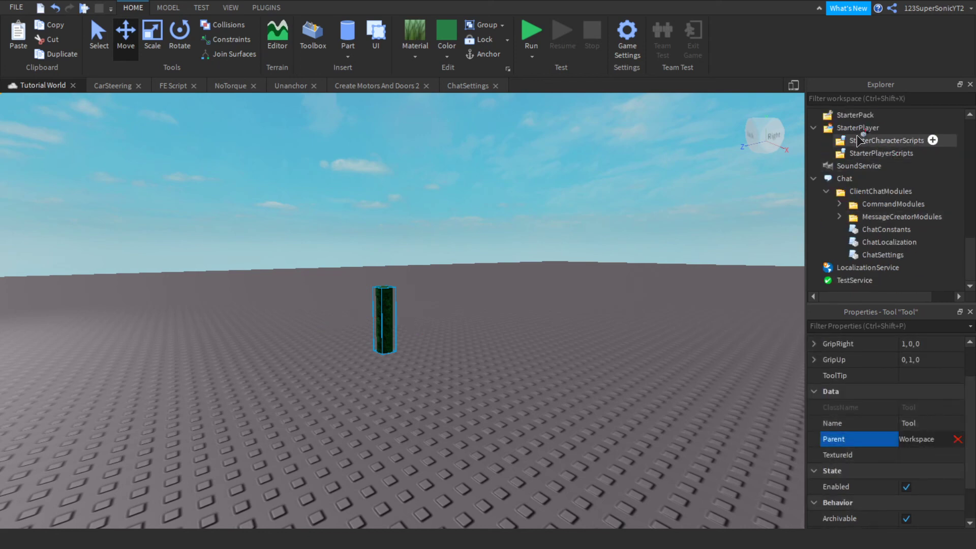
click(855, 116)
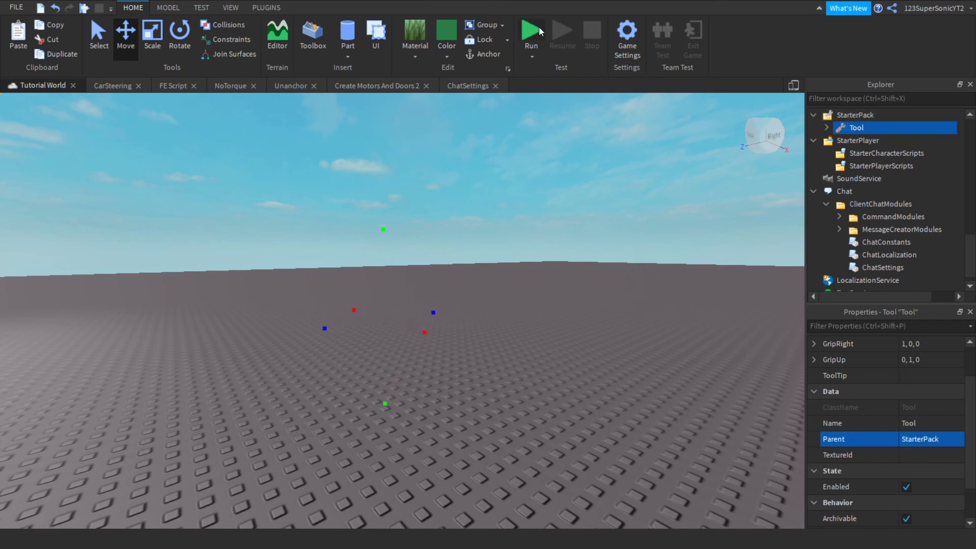
- Start a play test of the place and equip the Tool from the character's first inventory slot
click(533, 55)
click(551, 73)
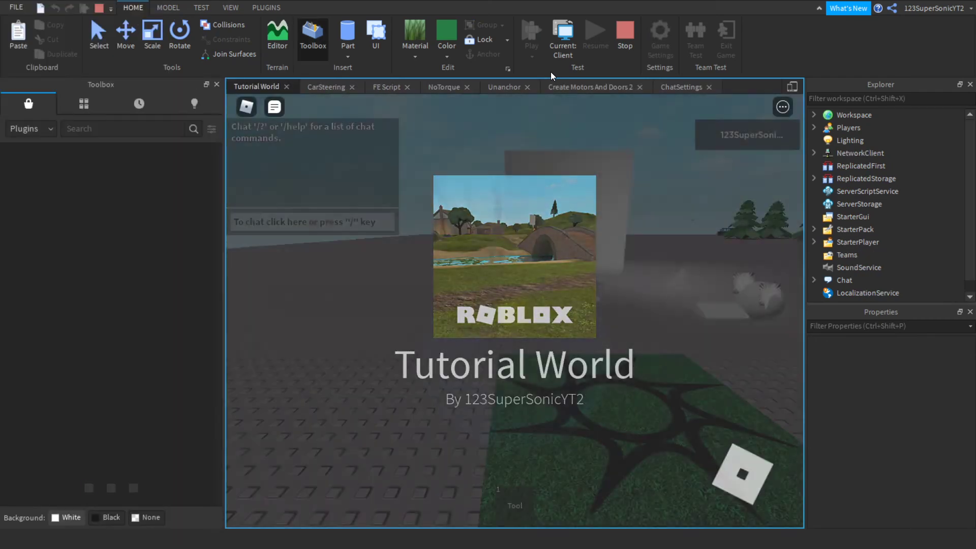
key(s)
key(1)
right_drag(571, 333, 571, 333)
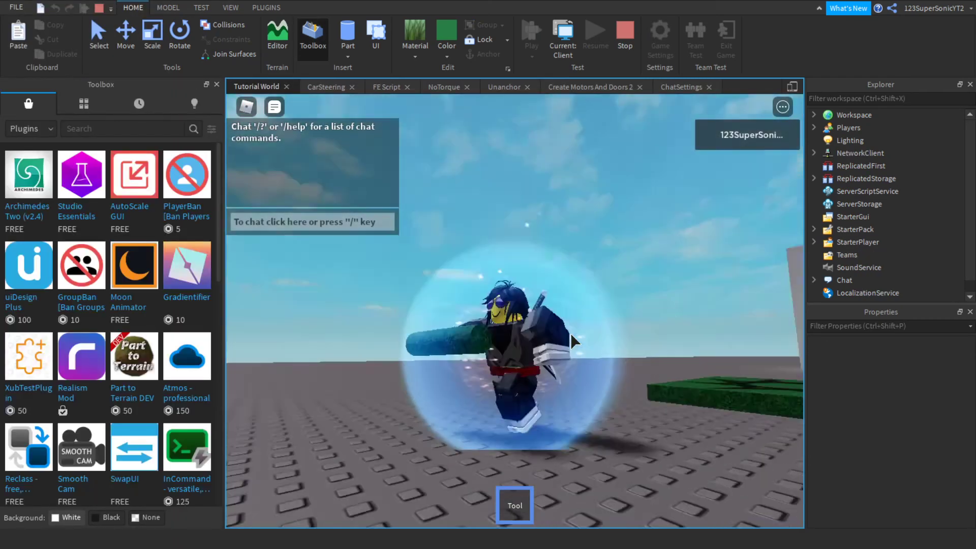
- Walk the character around to check how the cylinder is held from several sides, and stop the play test
key(w)
key(s)
key(d)
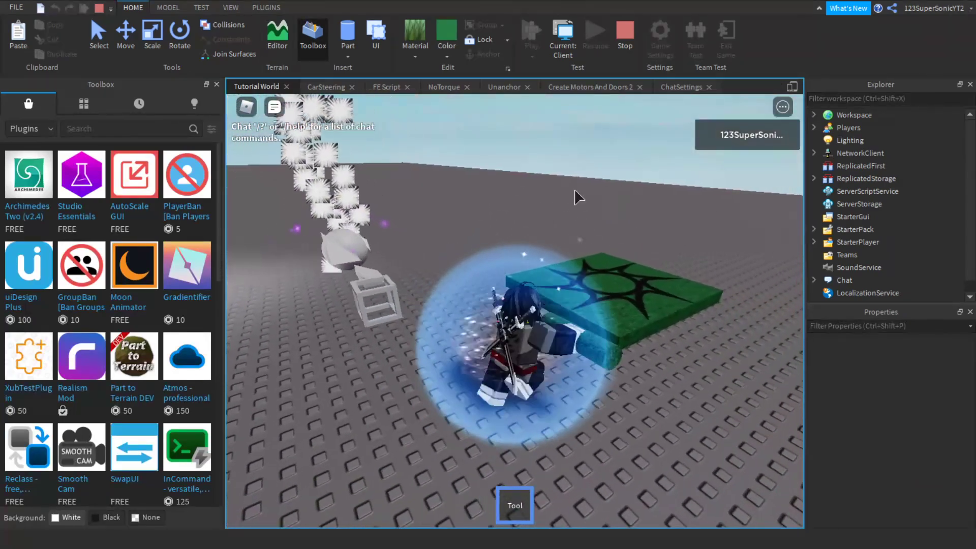
key(s)
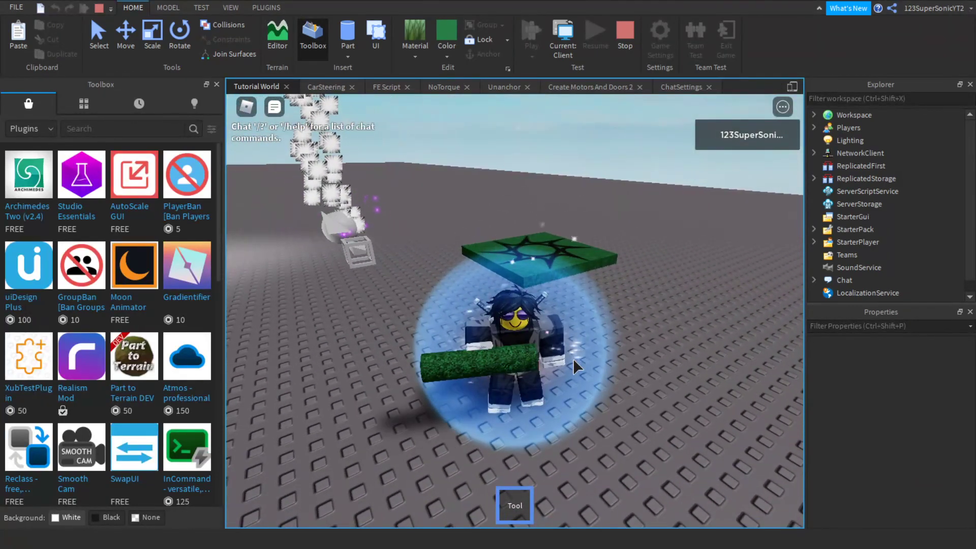
right_drag(599, 335, 599, 334)
key(w)
right_drag(771, 481, 771, 482)
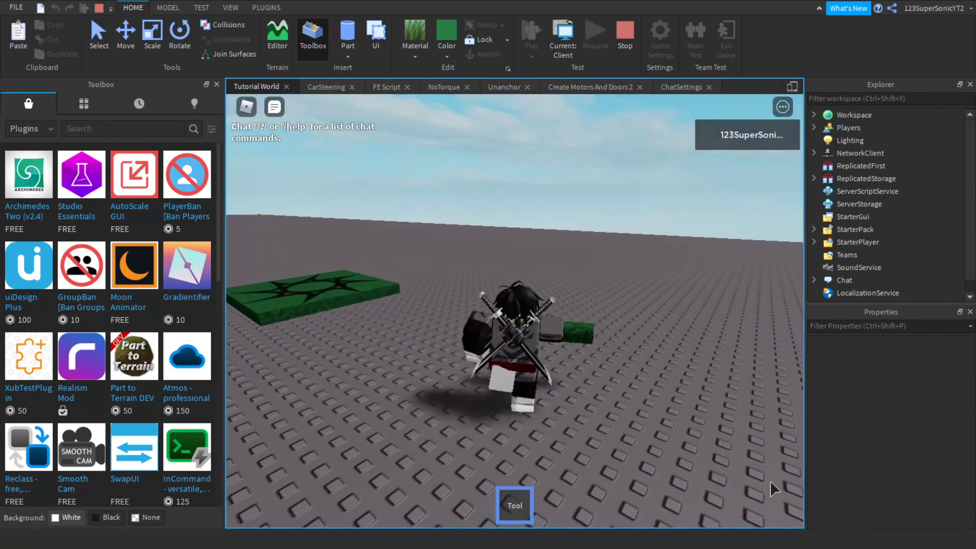
key(a)
key(w)
key(d)
key(s)
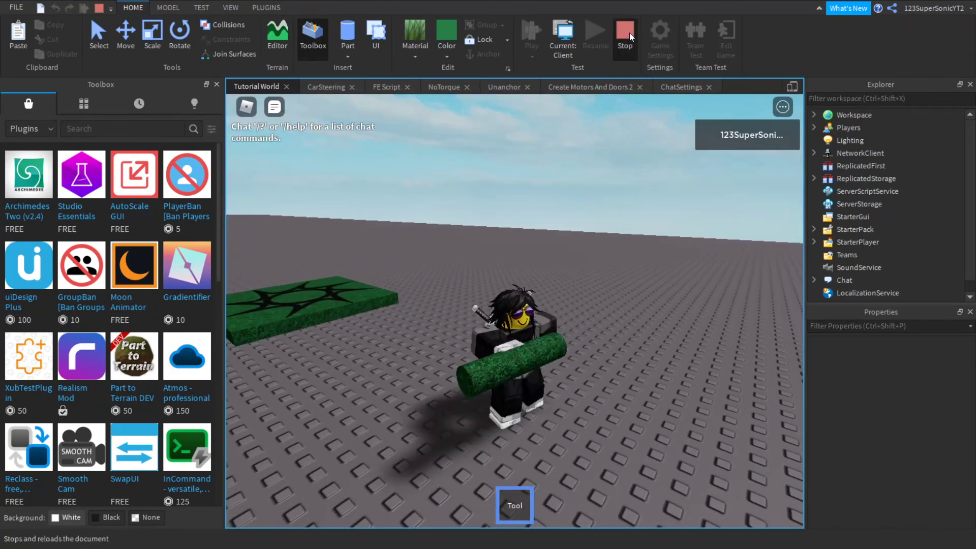
click(629, 33)
- With the Tool Grip Editor plugin, rotate the cylinder upright in the dummy's hand and raise it to GripPos -1.428, 0, 0
click(275, 8)
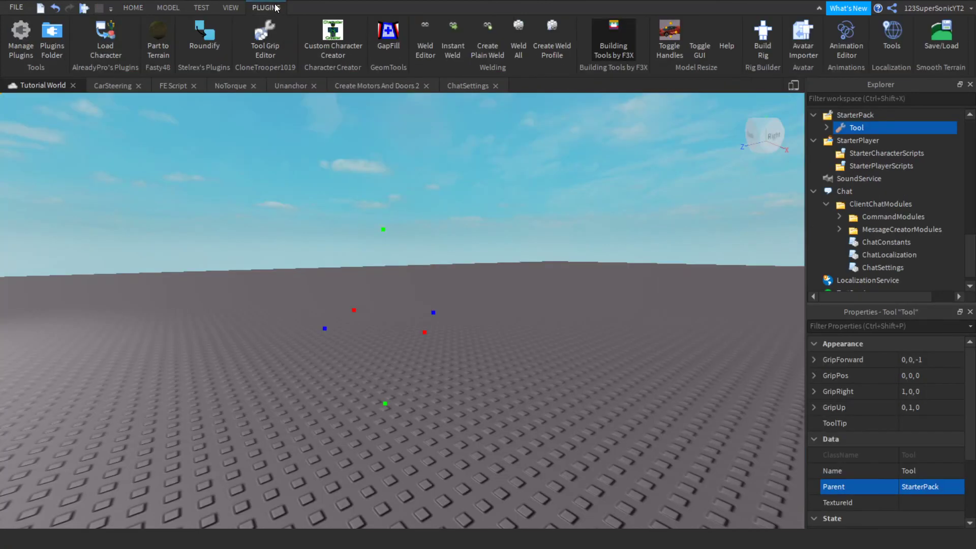
click(262, 38)
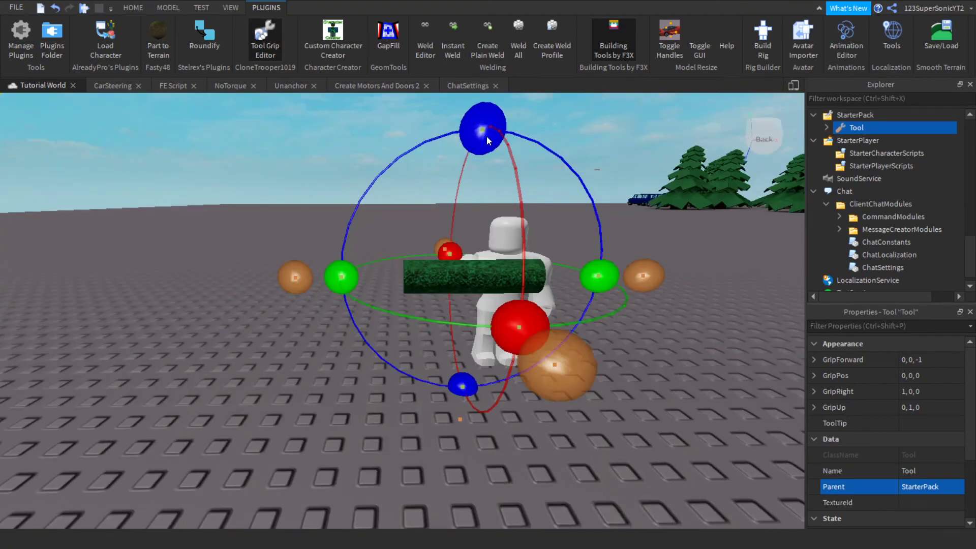
drag(486, 136, 587, 278)
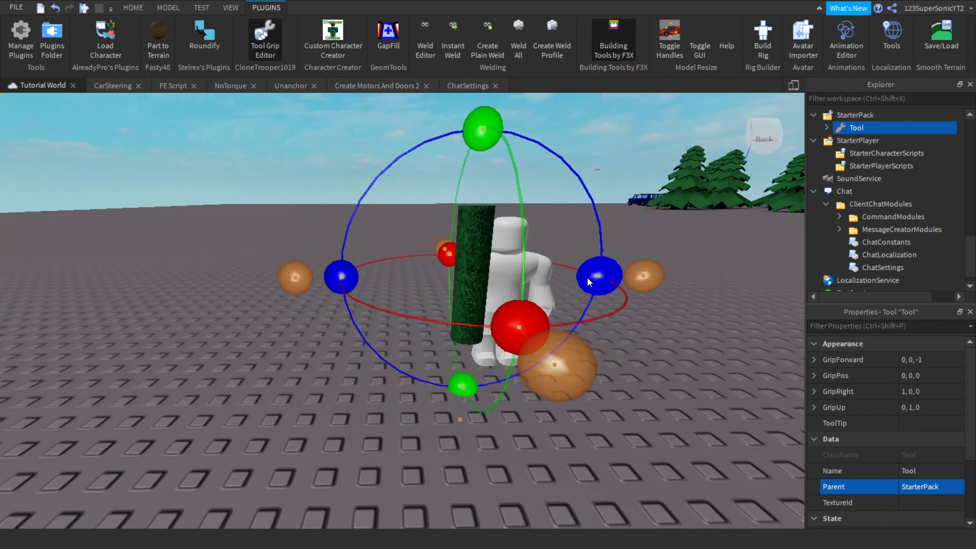
key(w)
right_drag(587, 278, 588, 279)
key(s)
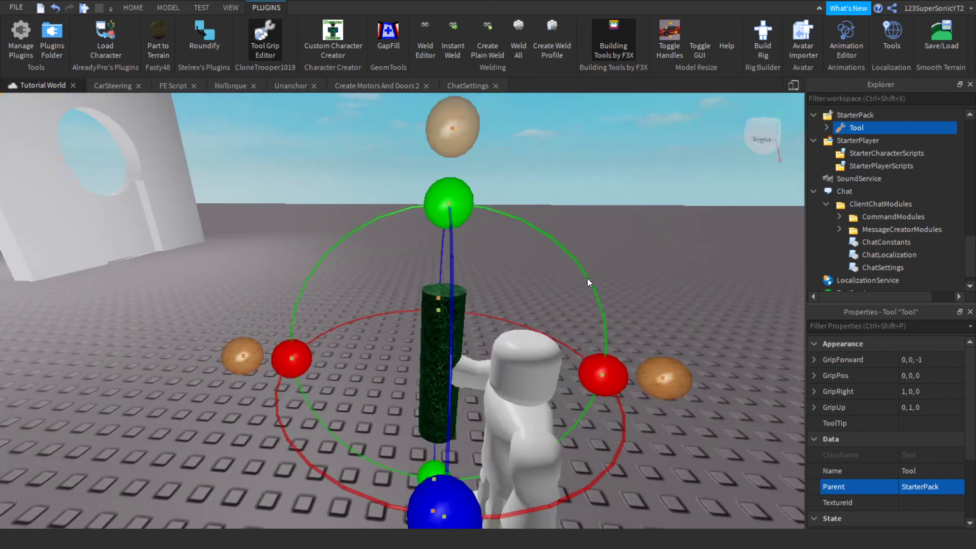
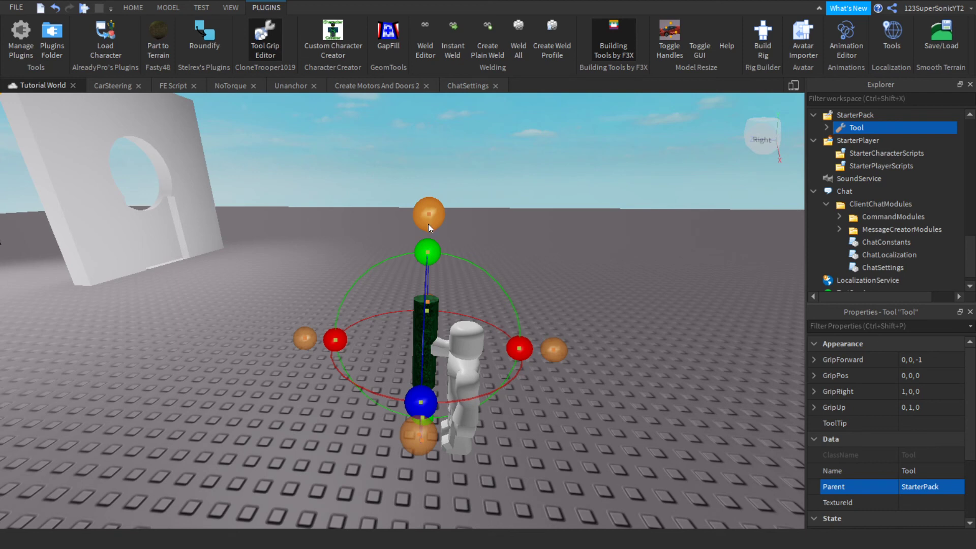
drag(428, 223, 427, 176)
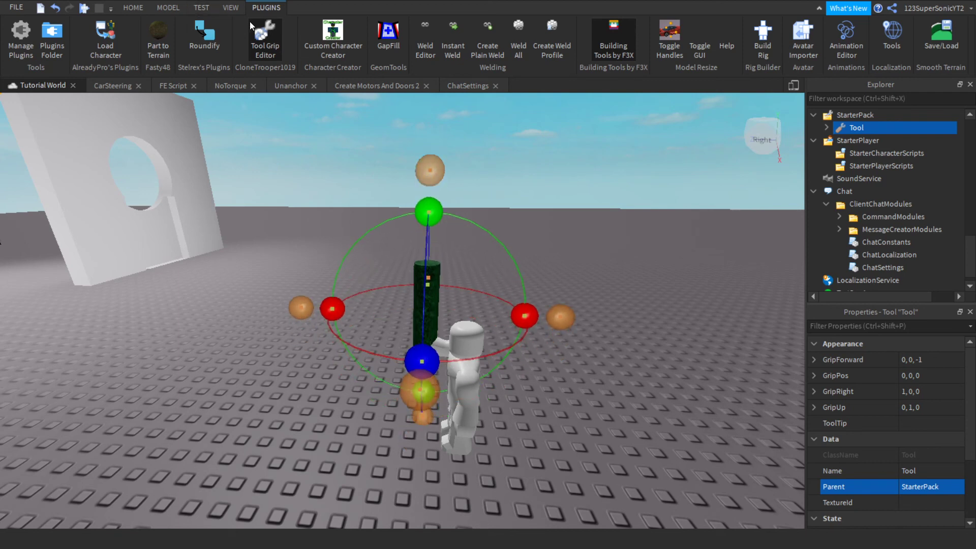
click(266, 33)
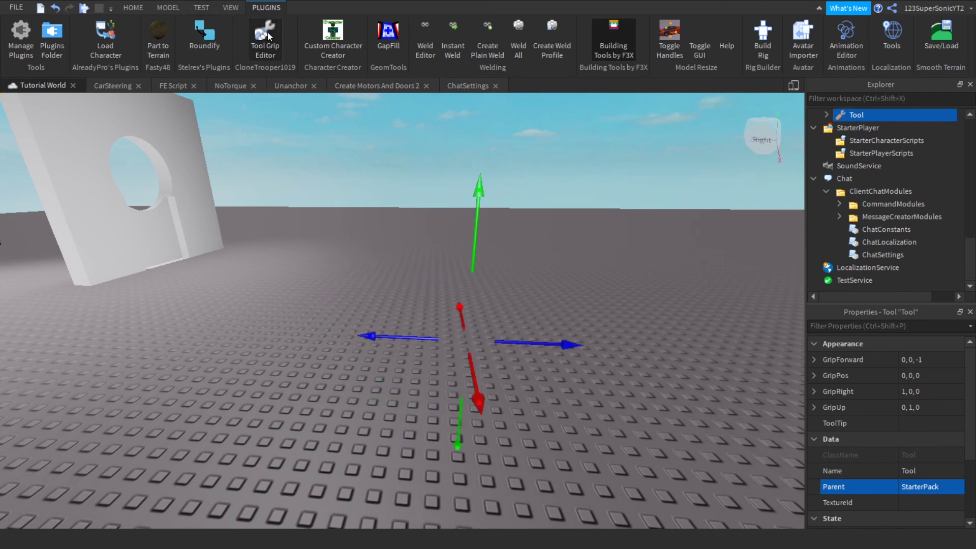
- Play-test the new grip by equipping the Tool and walking the character around, and stop the test
click(131, 9)
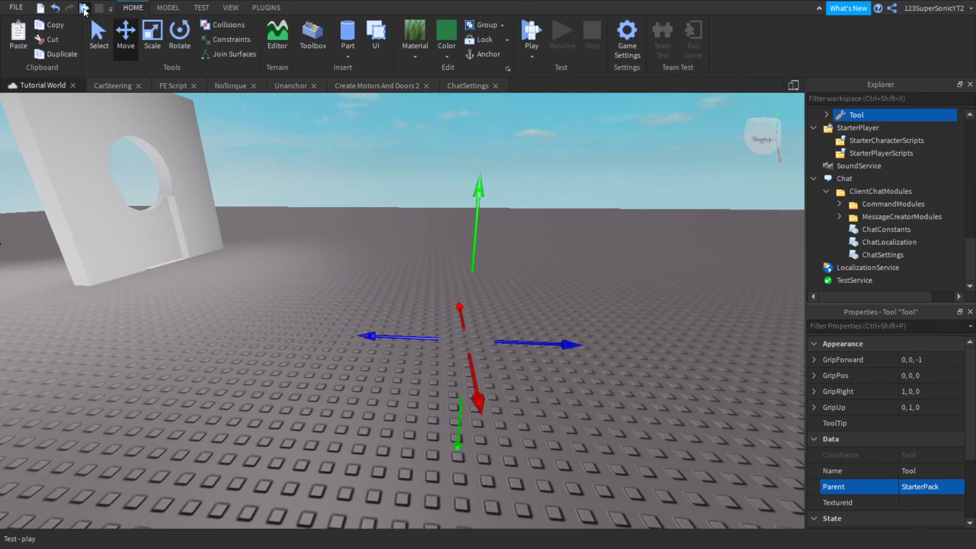
click(84, 9)
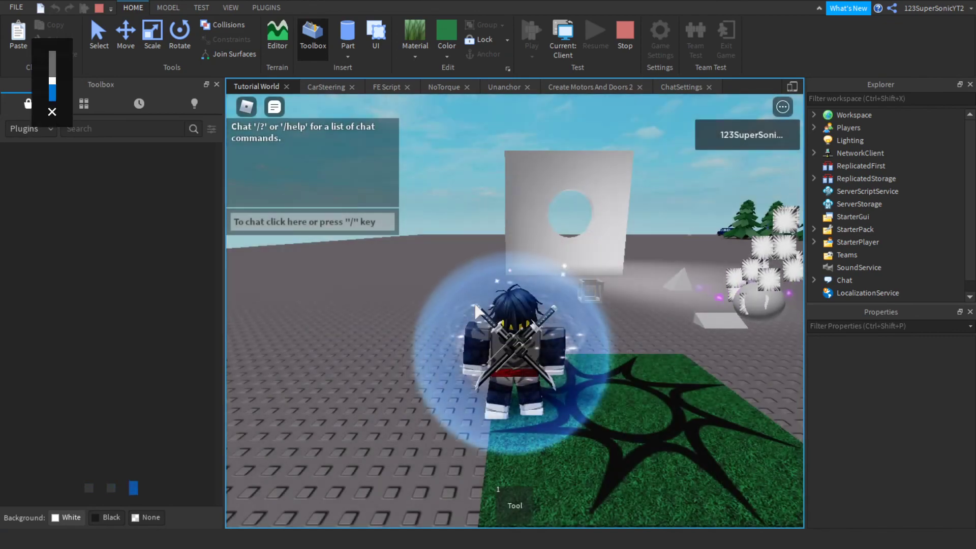
key(1)
key(s)
right_drag(480, 312, 480, 312)
key(w)
key(w)
key(w)
click(622, 28)
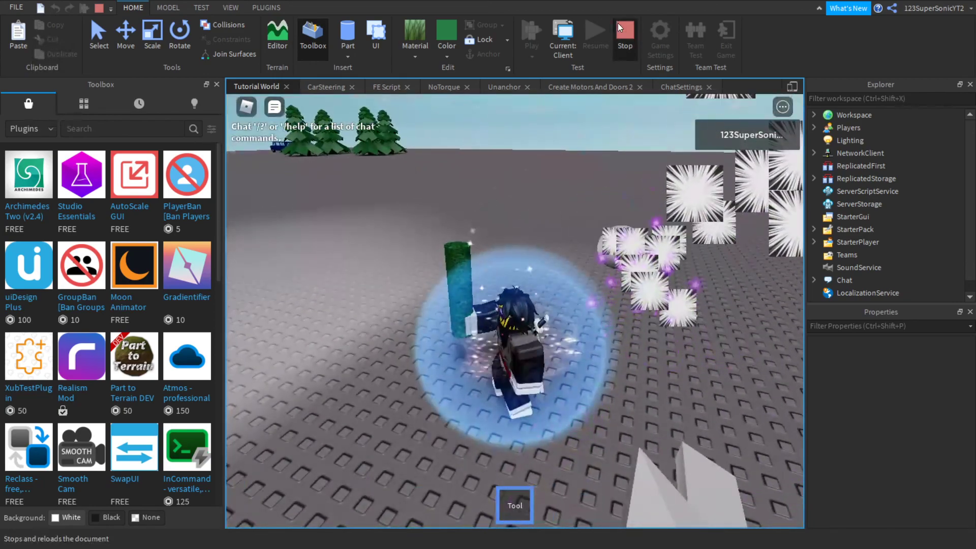
- Insert a block part on the baseplate in front of the white wall and keep it selected
right_drag(626, 127, 626, 127)
key(w)
right_drag(600, 289, 600, 290)
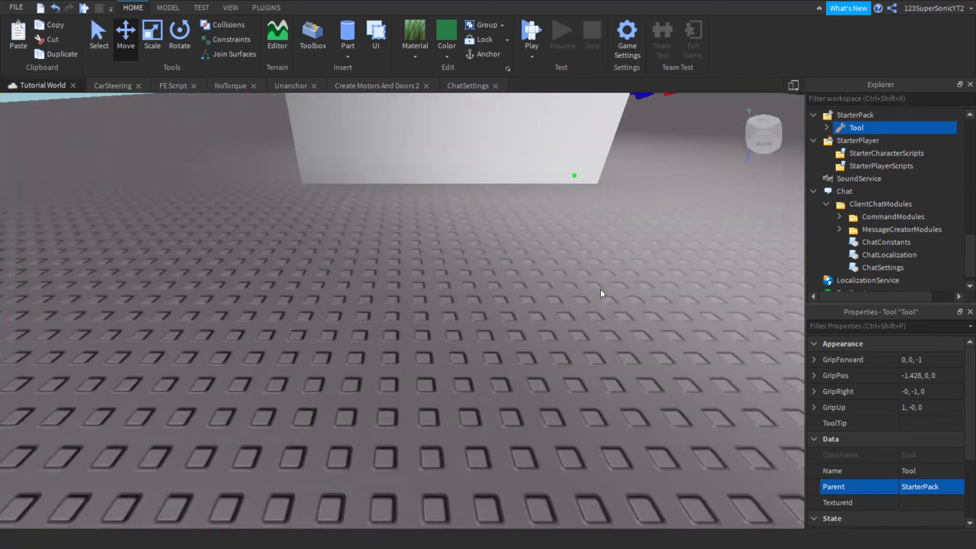
click(348, 55)
click(360, 73)
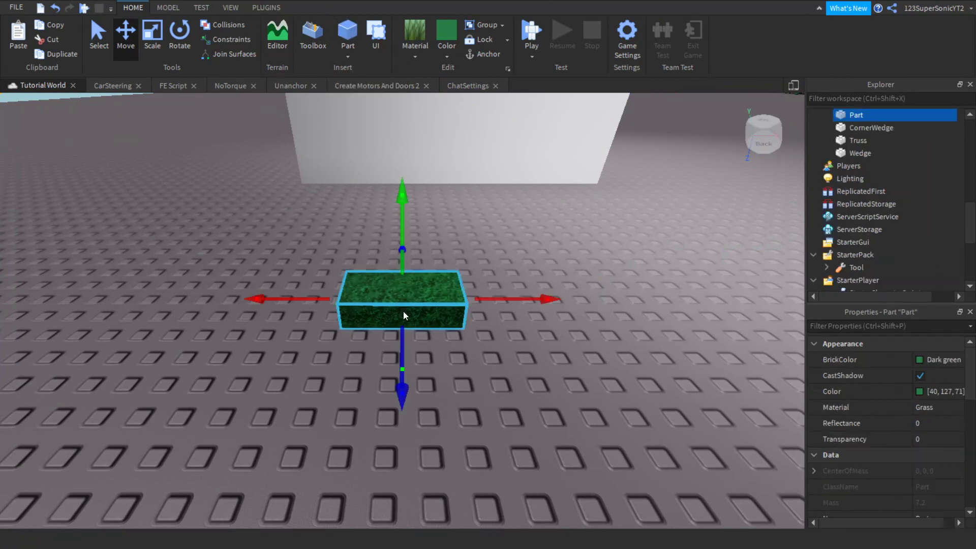
click(452, 269)
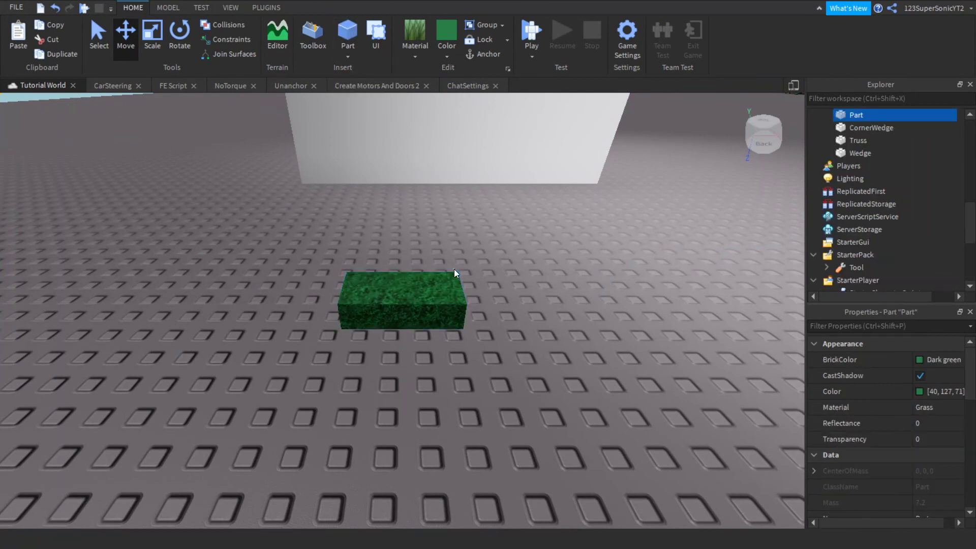
click(441, 308)
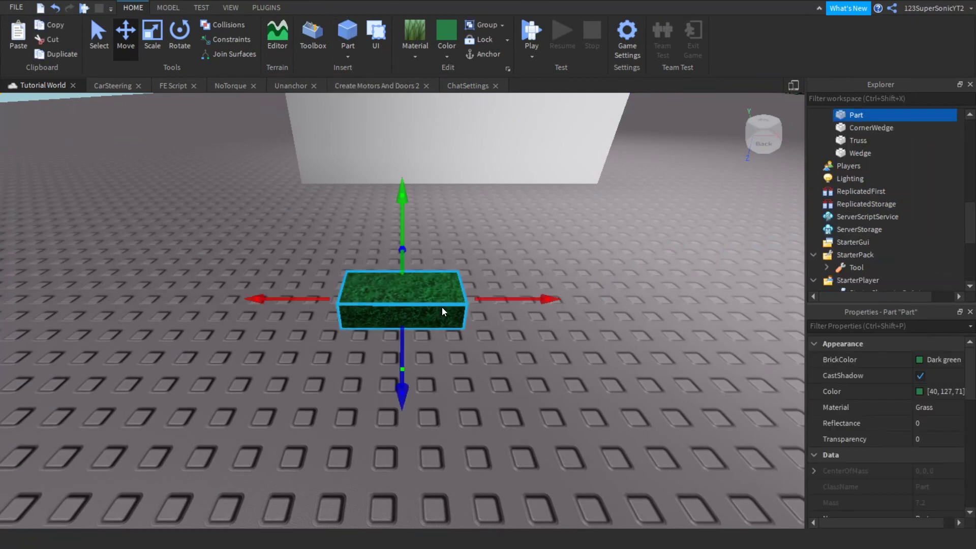
- Using the Select tool, slide the grass block freely across the baseplate up to the white wall and view it from the side
click(99, 35)
click(460, 251)
drag(439, 288, 476, 189)
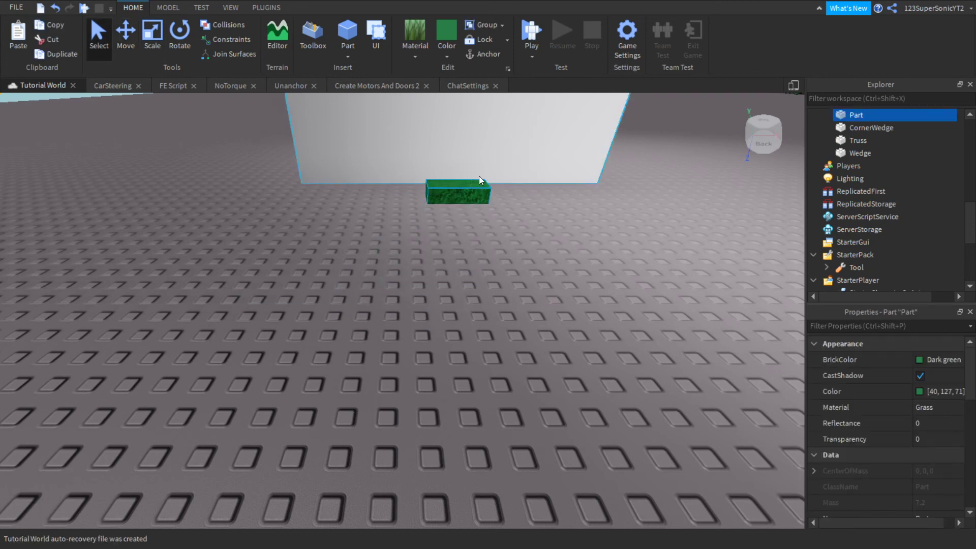
right_drag(480, 176, 480, 176)
key(a)
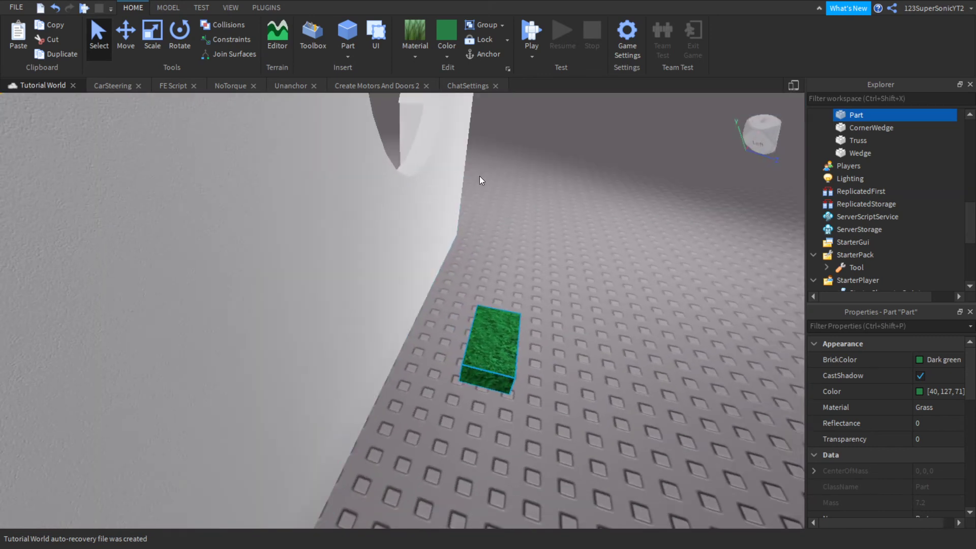
- With the Move tool, push the grass block along its Z axis until it is partly embedded in the white wall
key(ctrl+2)
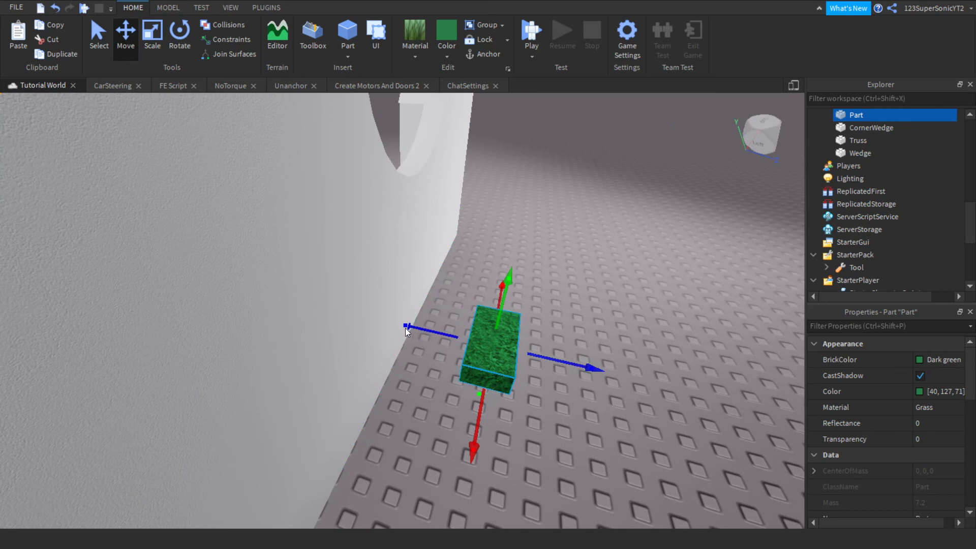
drag(405, 328, 330, 305)
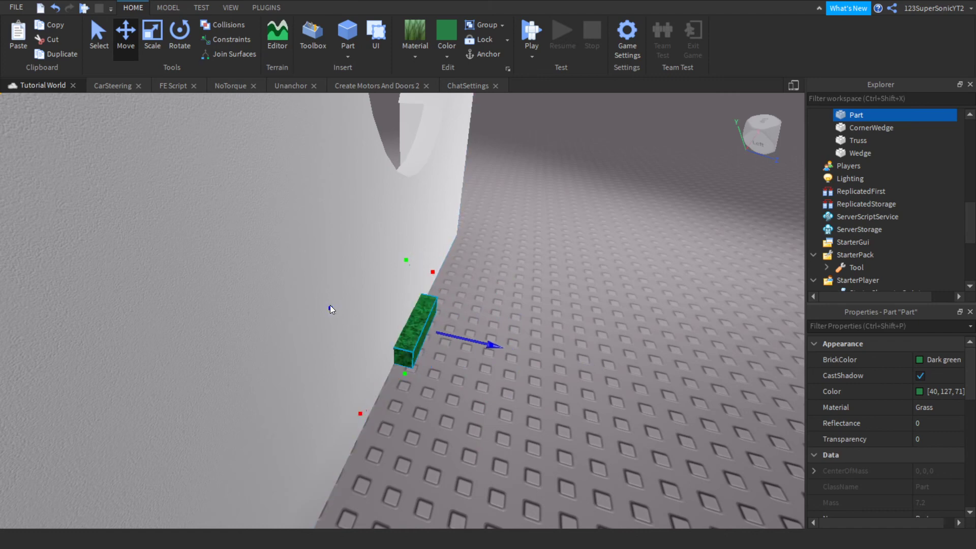
- Duplicate the grass block twice, raising each copy above the previous one with a small gap to form ladder rungs on the wall
key(ctrl+d)
key(d)
key(w)
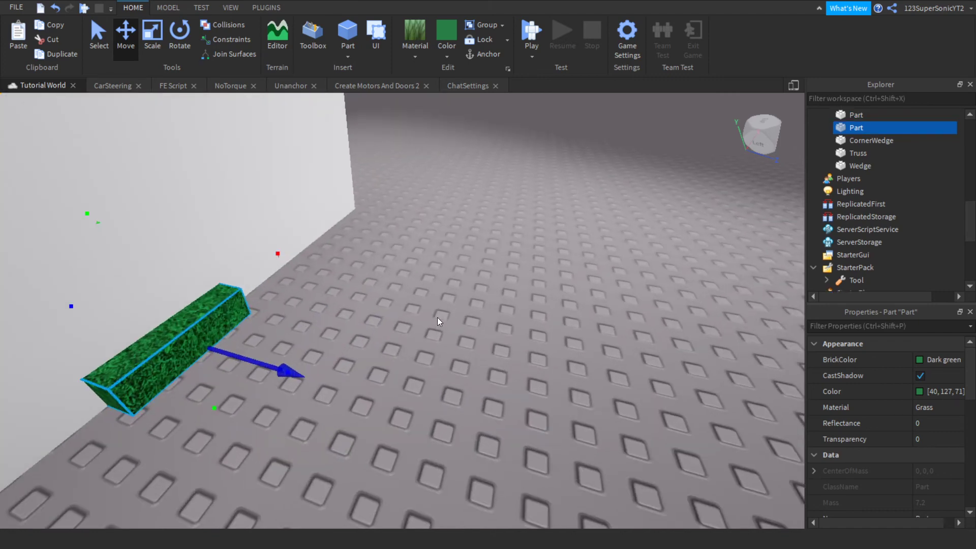
right_drag(436, 317, 437, 317)
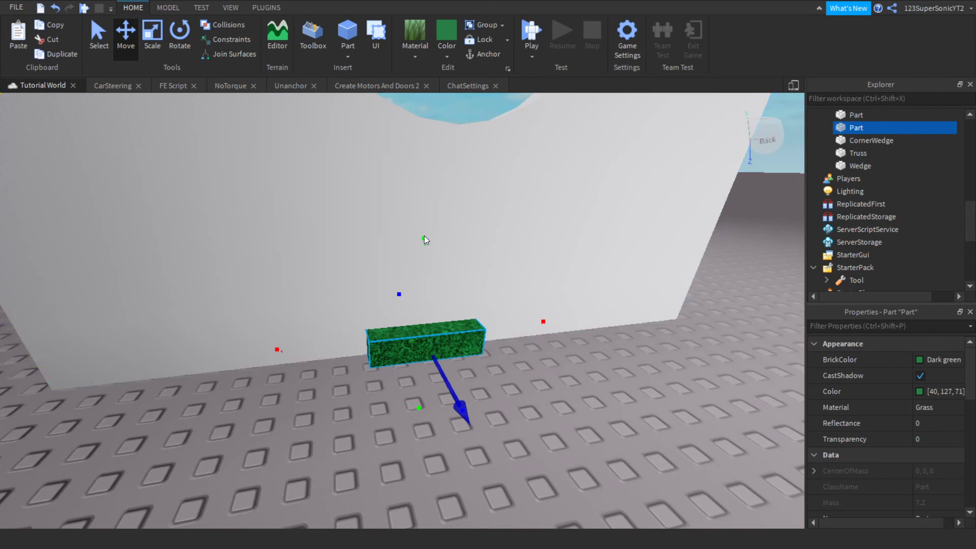
key(ctrl+d)
drag(424, 238, 420, 183)
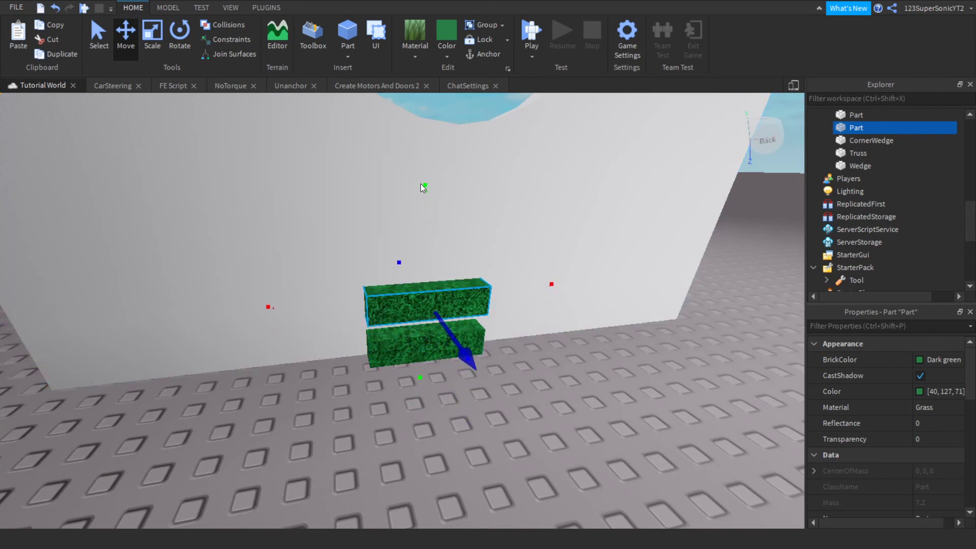
key(ctrl+d)
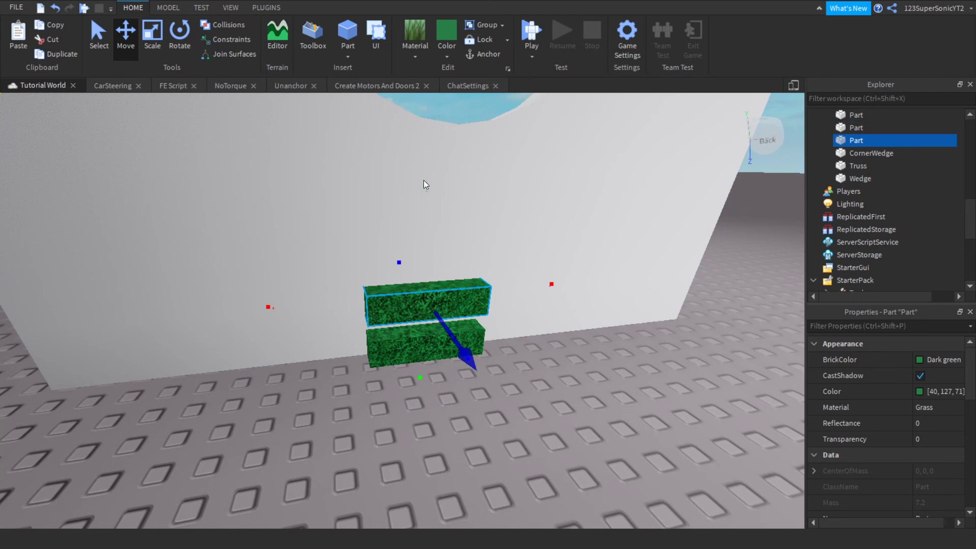
drag(424, 185, 425, 126)
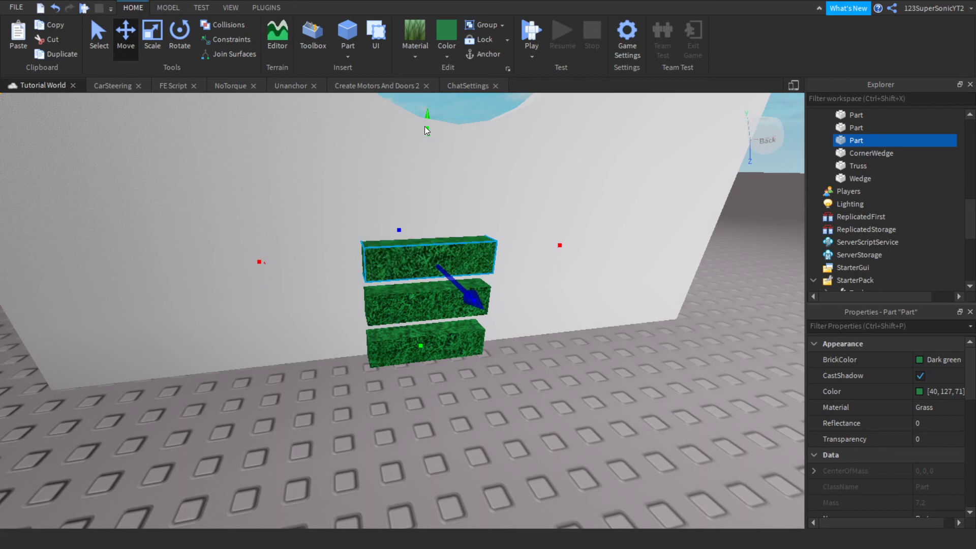
- Duplicate the highest grass block and raise the copy to form a fourth rung with a small gap below it
key(ctrl+d)
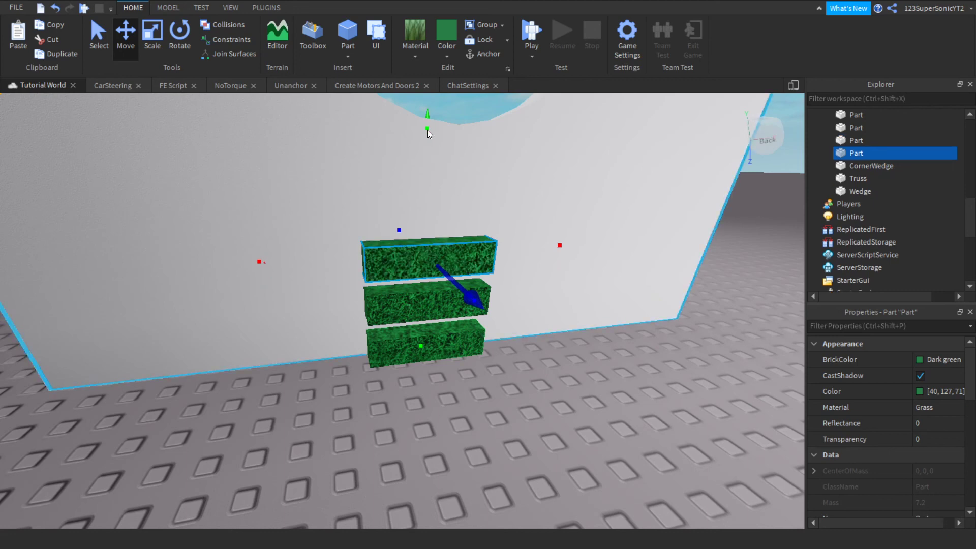
drag(428, 130, 430, 94)
right_click(459, 140)
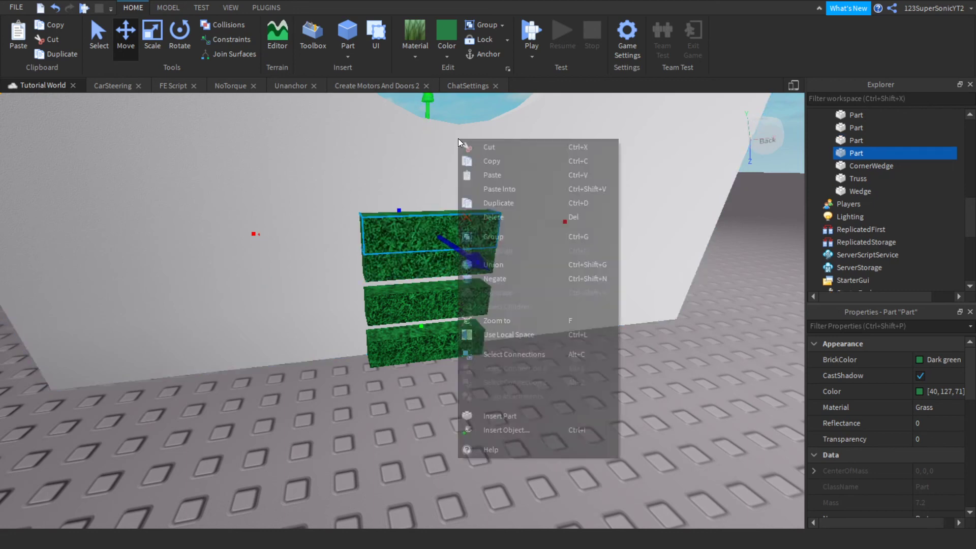
click(458, 140)
click(458, 140)
right_drag(459, 140, 458, 140)
key(f)
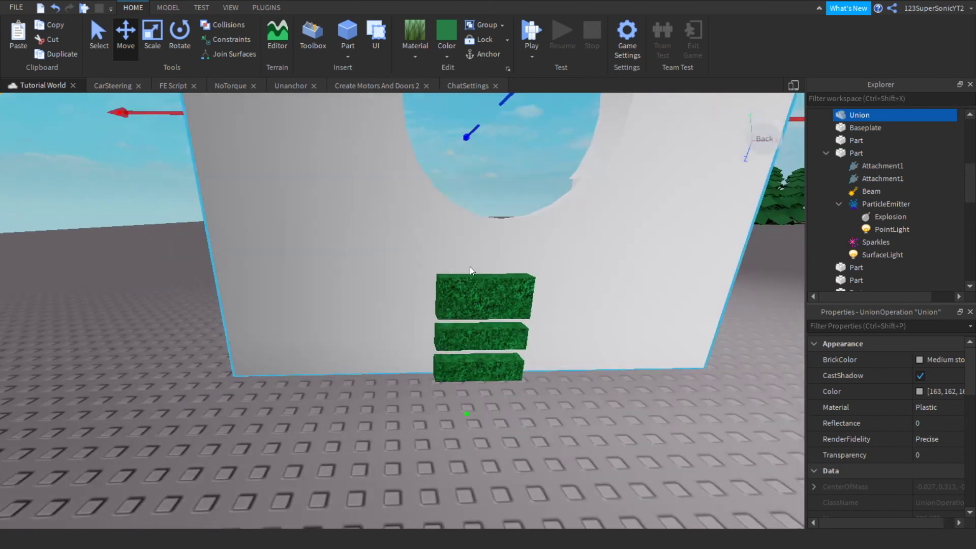
click(489, 297)
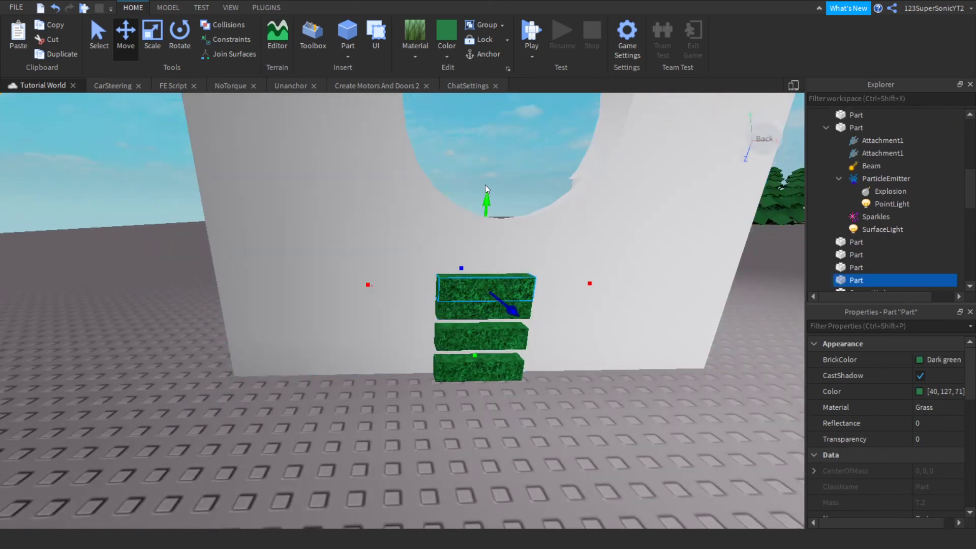
drag(488, 208, 484, 187)
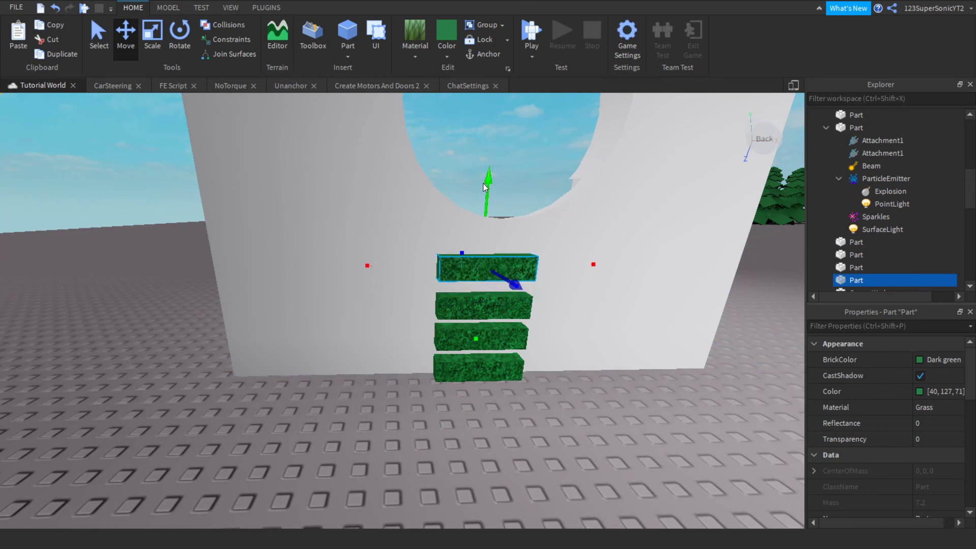
click(532, 57)
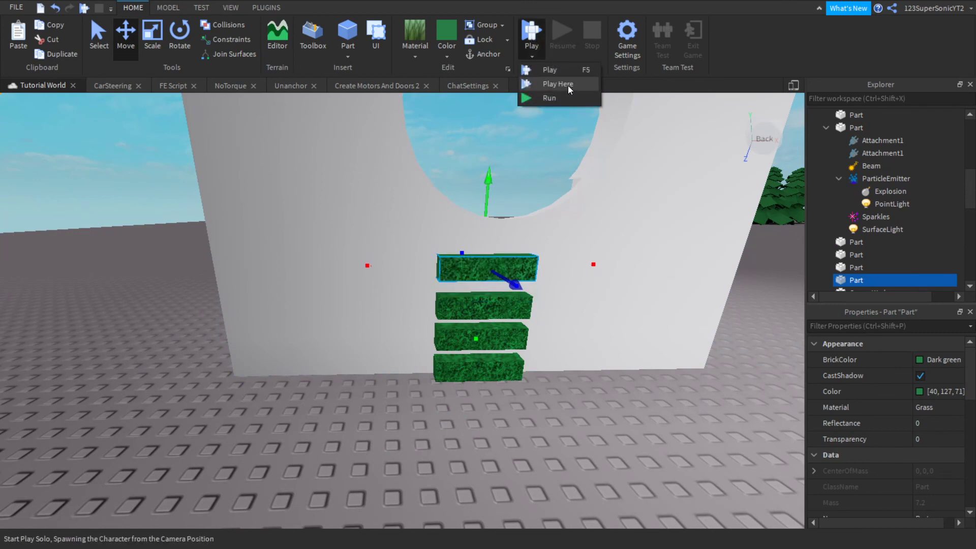
click(568, 85)
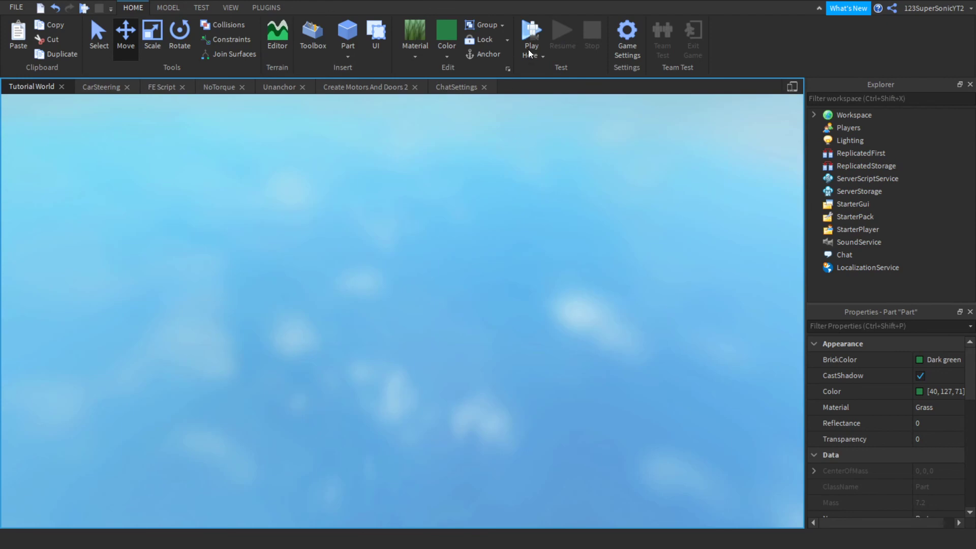
click(537, 37)
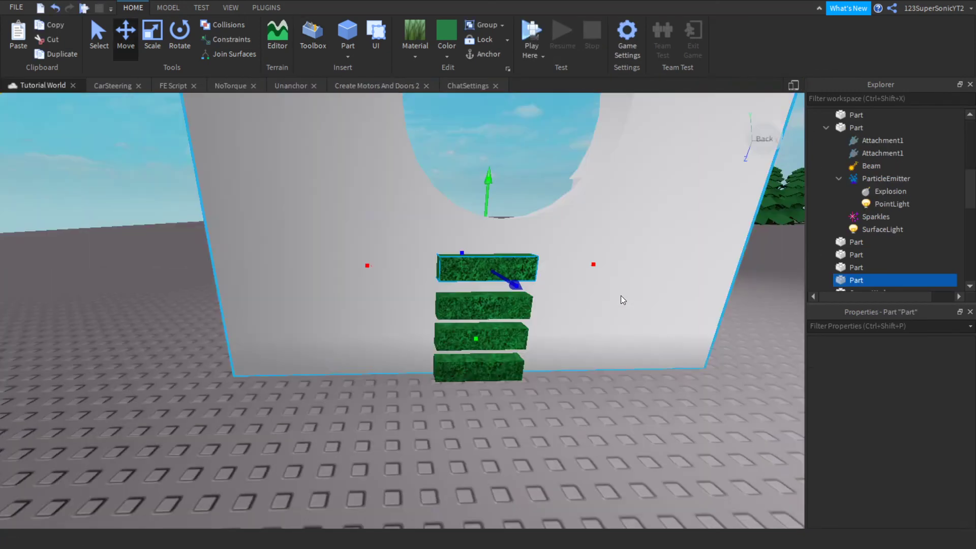
- Select the white wall together with all four grass blocks and anchor them
right_drag(621, 295, 621, 295)
key(s)
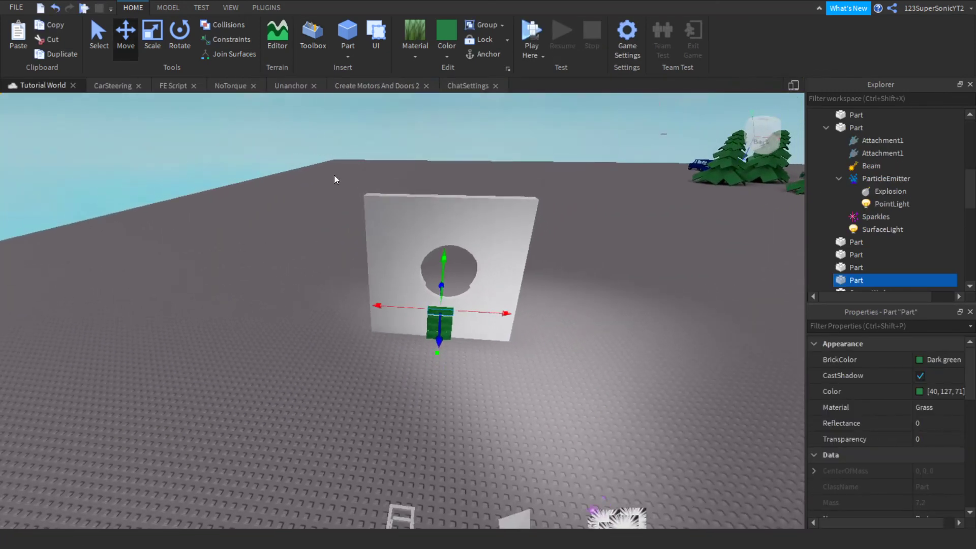
ctrl+click(393, 208)
right_drag(632, 434, 632, 434)
key(w)
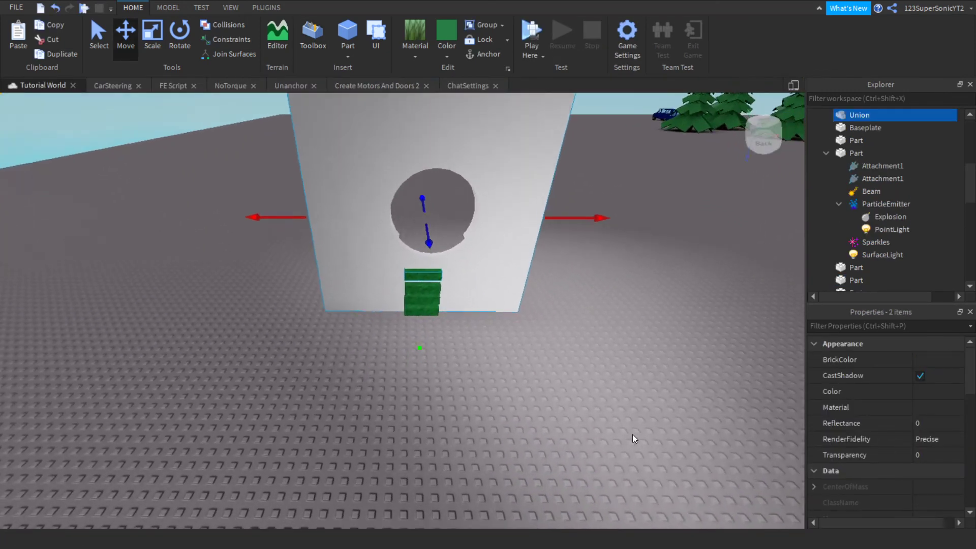
ctrl+click(450, 256)
ctrl+click(461, 288)
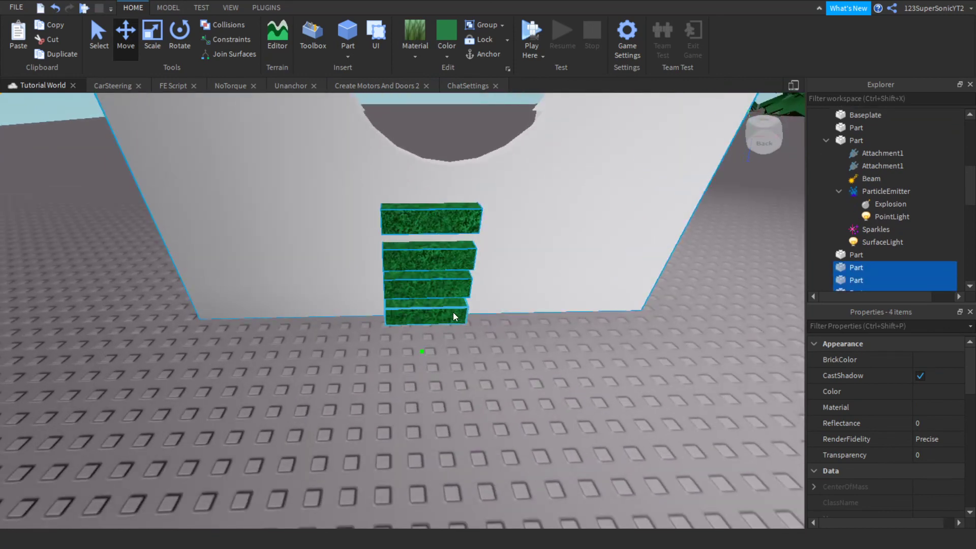
ctrl+click(453, 313)
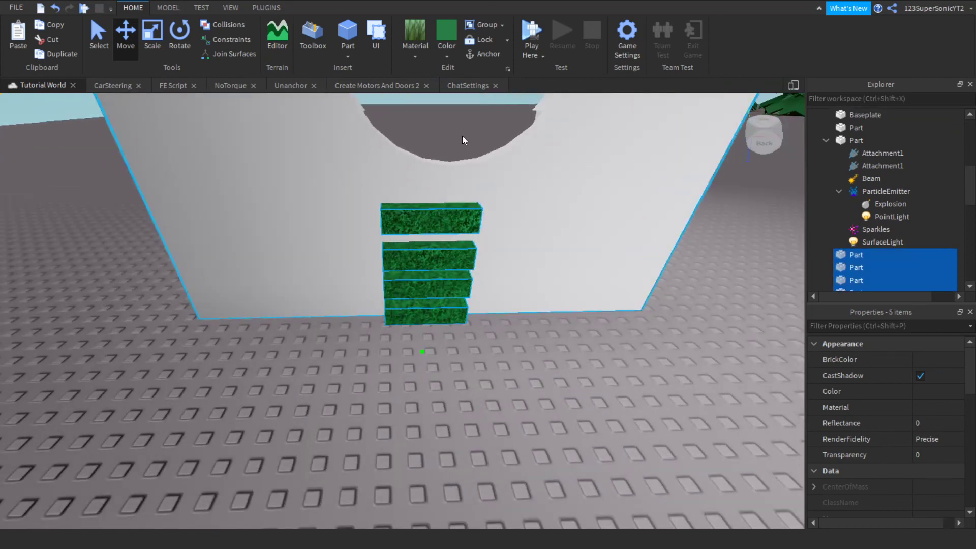
- Play-test from the current camera position, walk the character to the grass rungs and try climbing them, and stop the test
click(523, 33)
click(528, 36)
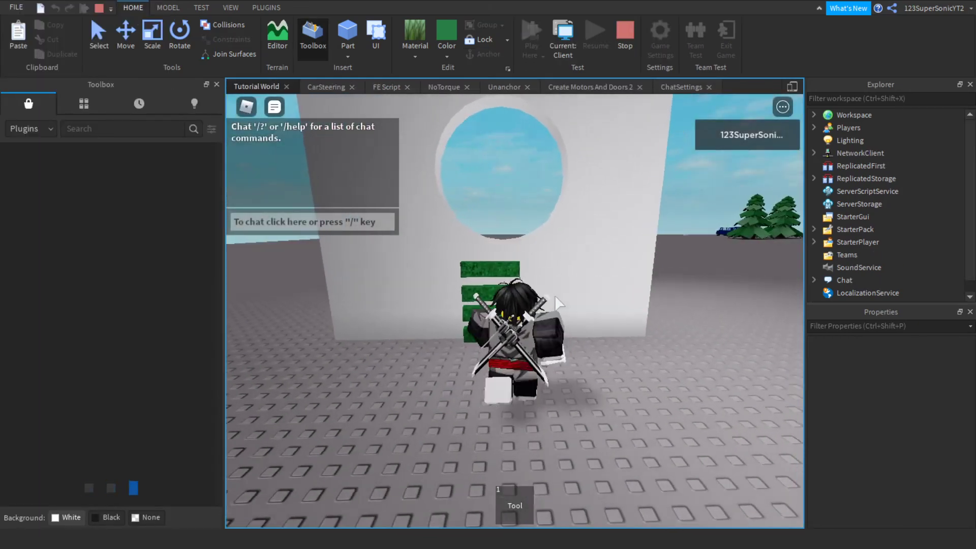
key(w)
right_drag(556, 298, 556, 298)
key(space)
key(w)
key(w)
key(space)
click(634, 23)
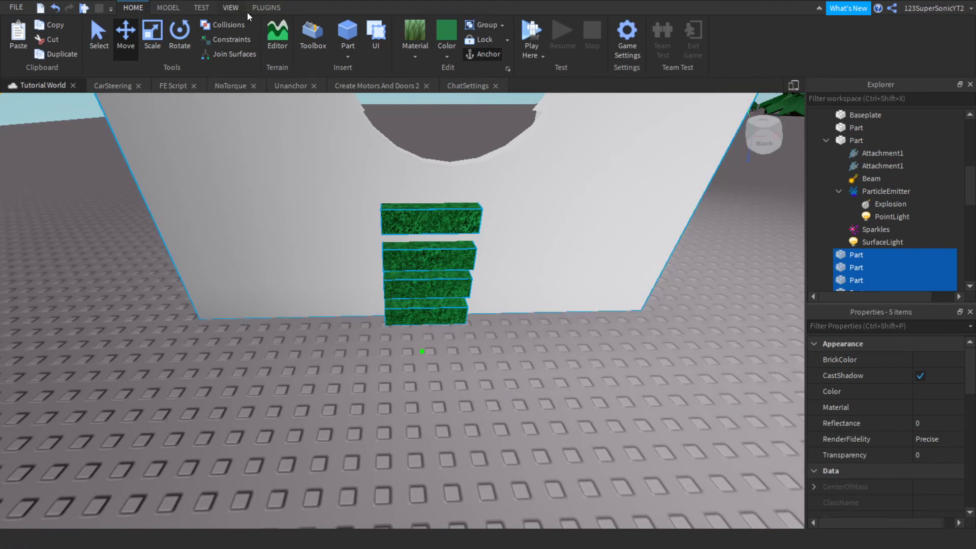
- Display the installed plugin tools, clear the selection and view the wall with its grass rungs from further away
click(266, 7)
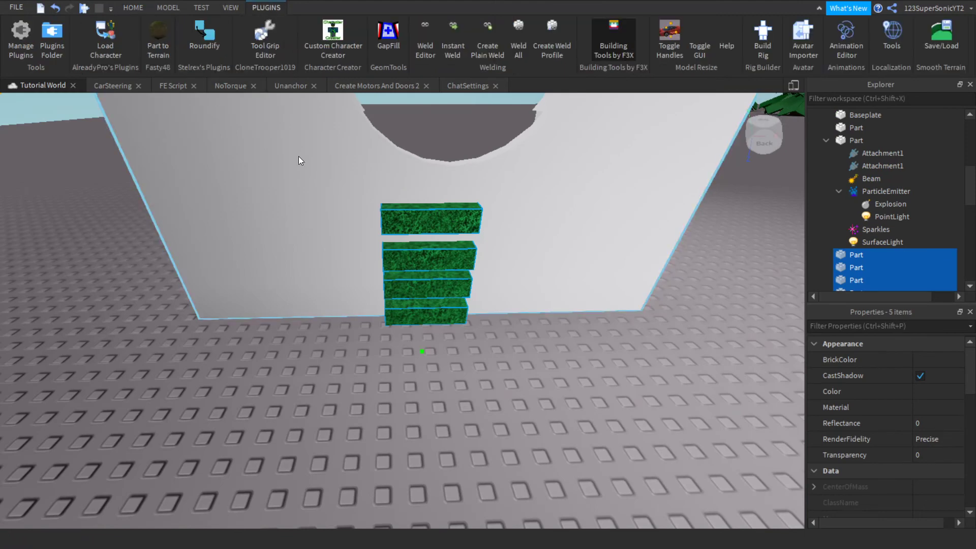
key(s)
right_drag(469, 288, 469, 287)
key(s)
click(469, 287)
key(a)
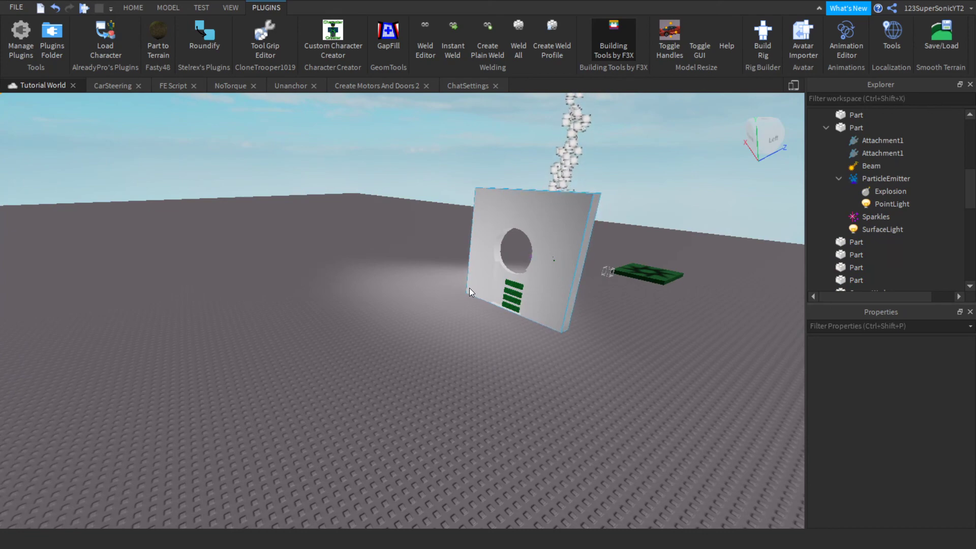
key(alt+Tab)
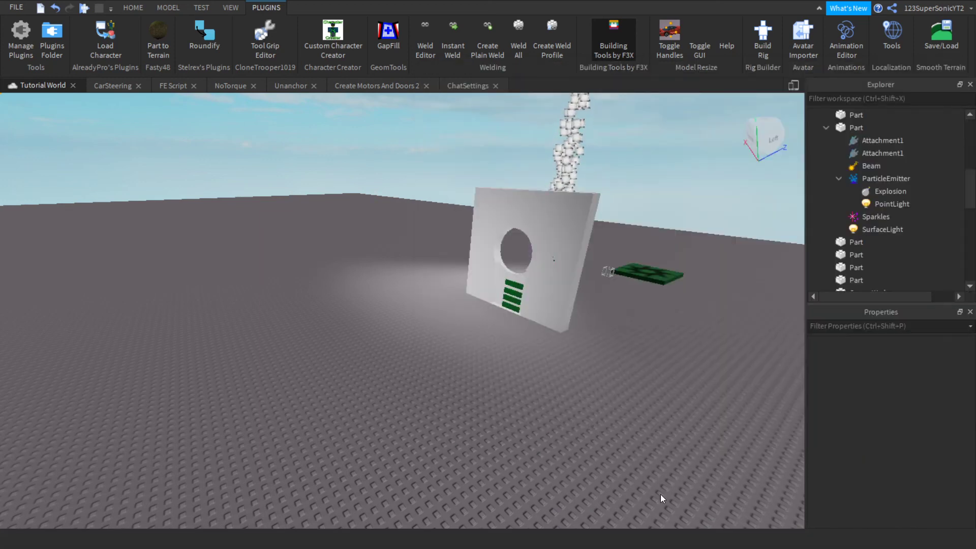
key(w)
right_drag(502, 213, 503, 214)
key(s)
key(a)
key(a)
key(s)
key(d)
key(w)
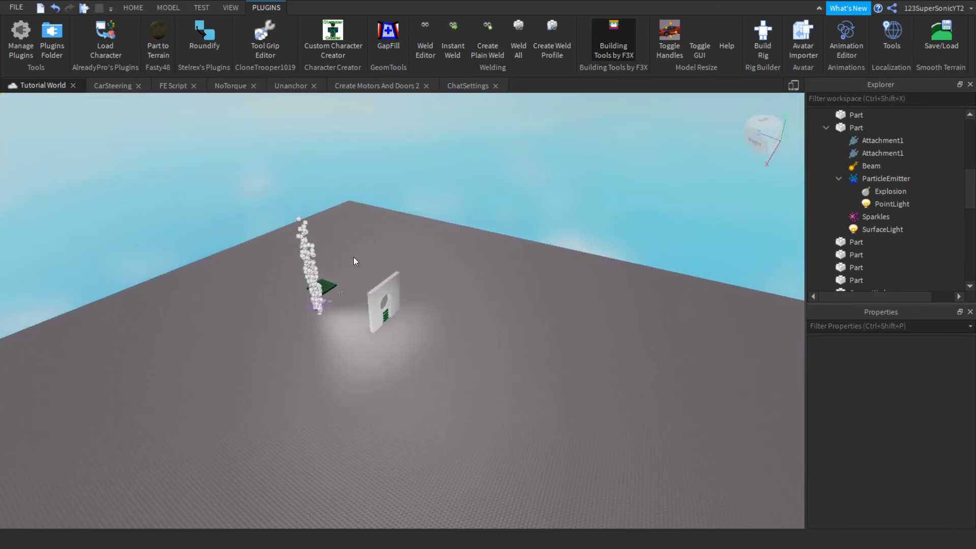
key(w)
right_drag(353, 257, 354, 257)
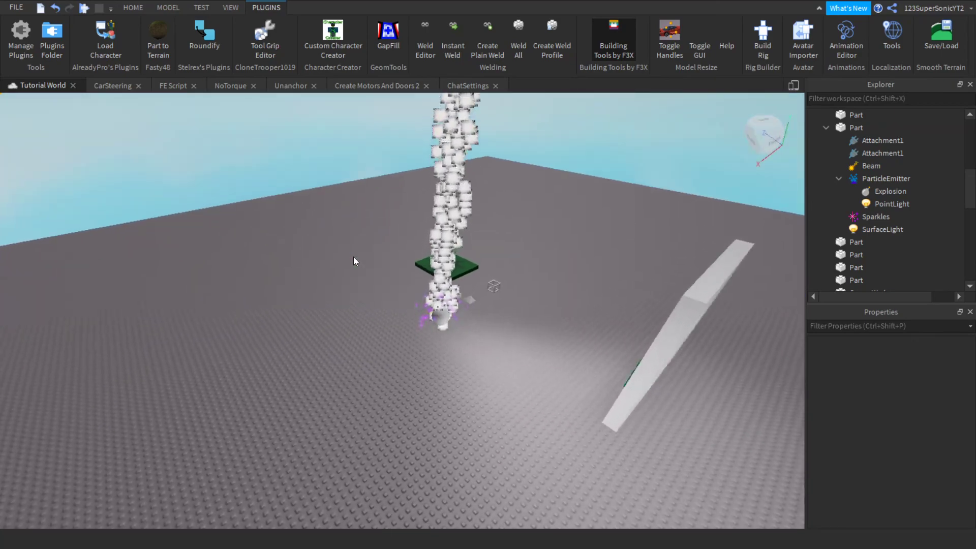